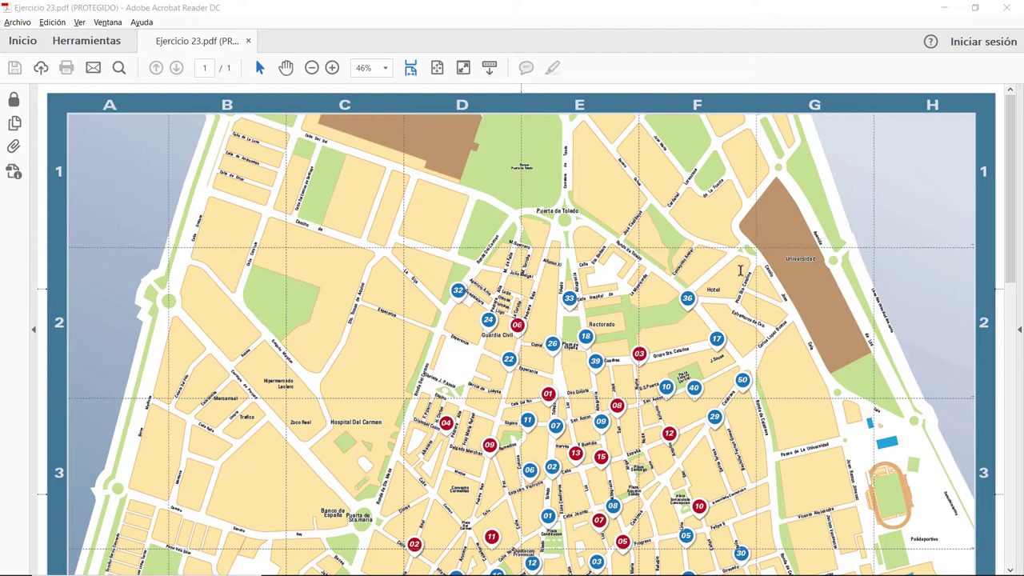
Step: Scroll and zoom through the reference PDF to study the city map
scroll(615, 315, "down", 2)
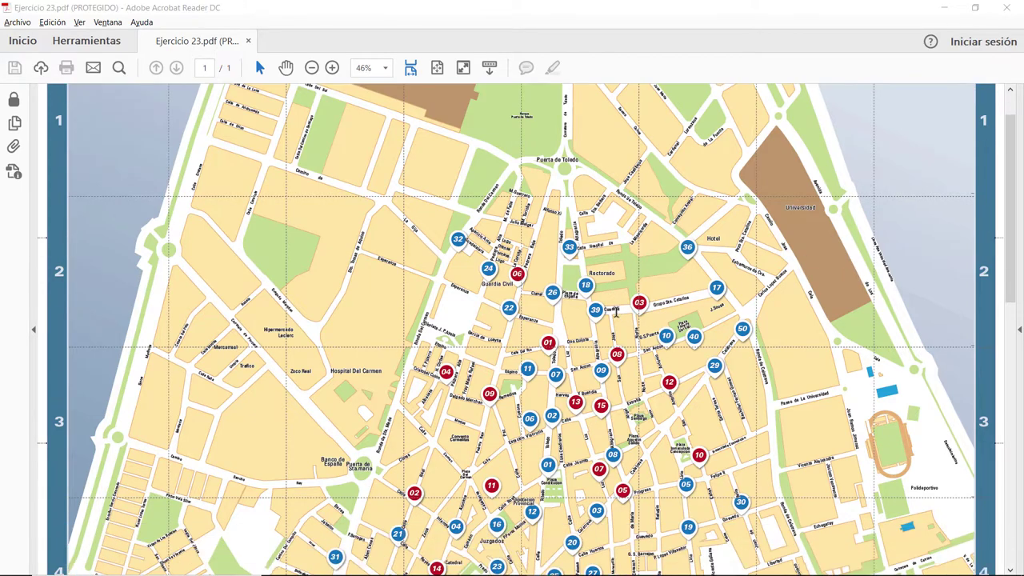
scroll(615, 313, "down", 3)
scroll(615, 314, "down", 3)
scroll(615, 313, "down", 4)
scroll(615, 314, "down", 3)
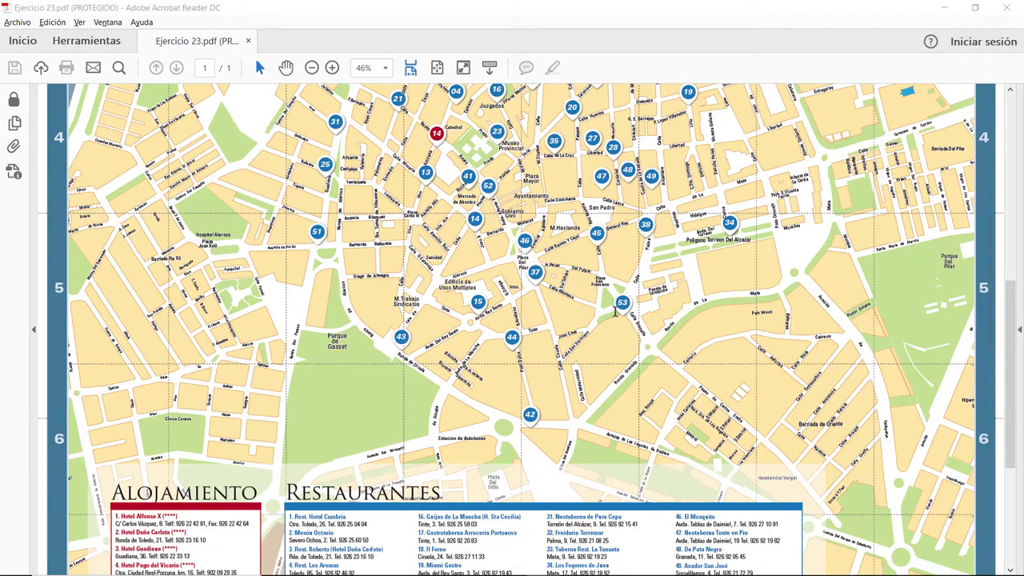
scroll(615, 314, "down", 3)
scroll(615, 313, "down", 3)
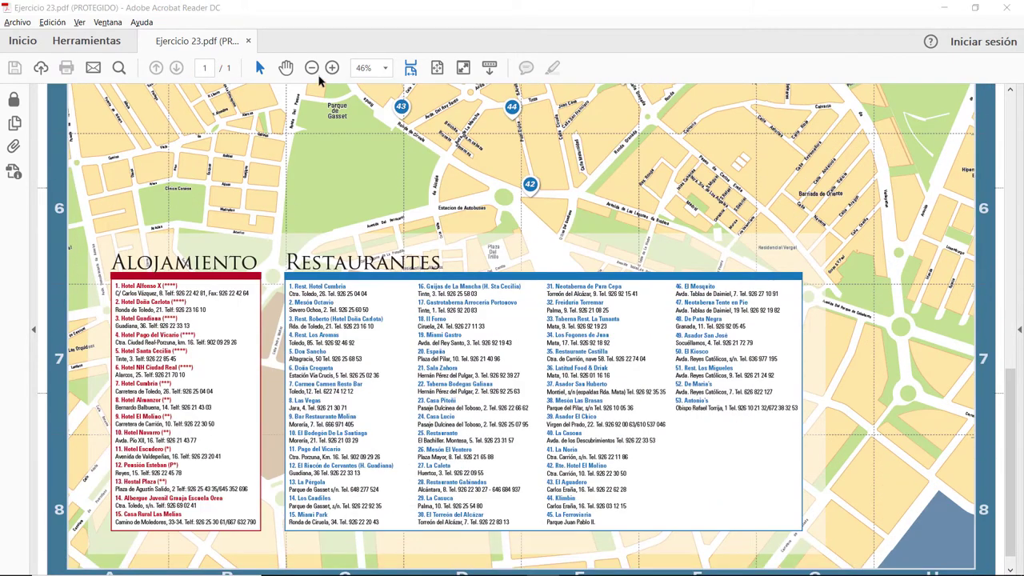
left_click(311, 67)
scroll(520, 319, "up", 2)
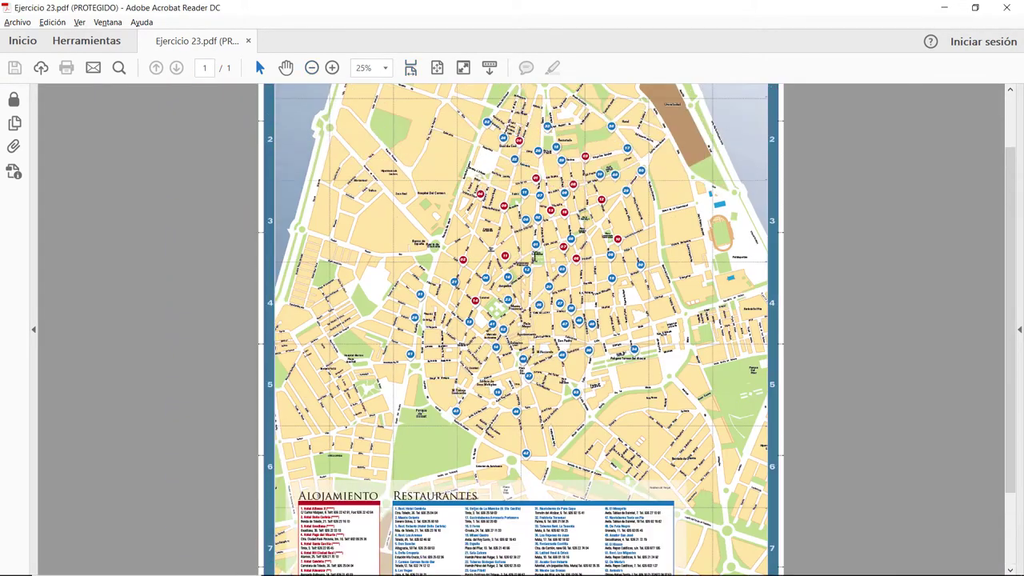
scroll(519, 327, "up", 2)
scroll(520, 328, "down", 2)
scroll(520, 328, "down", 1)
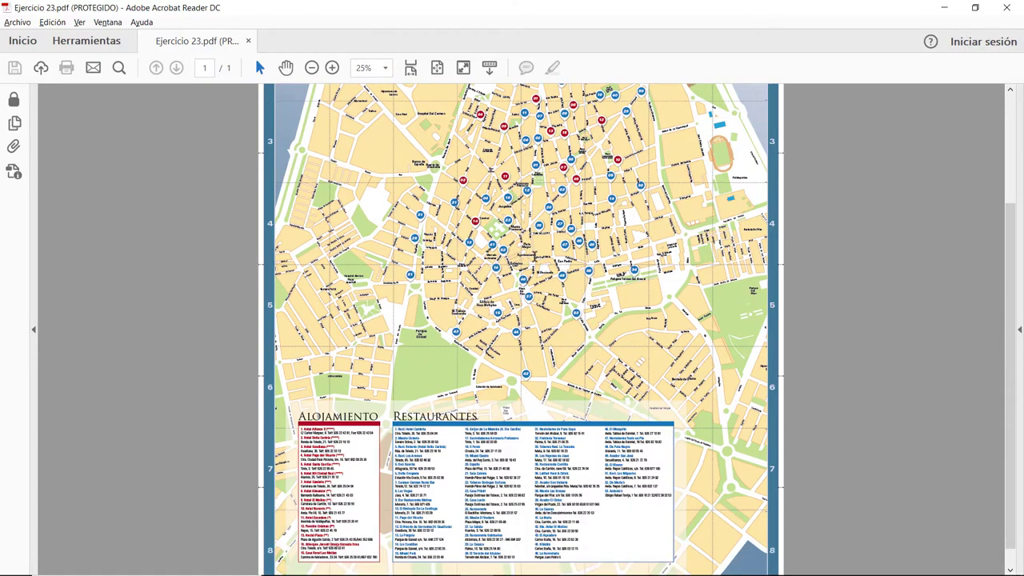
scroll(534, 256, "down", 1)
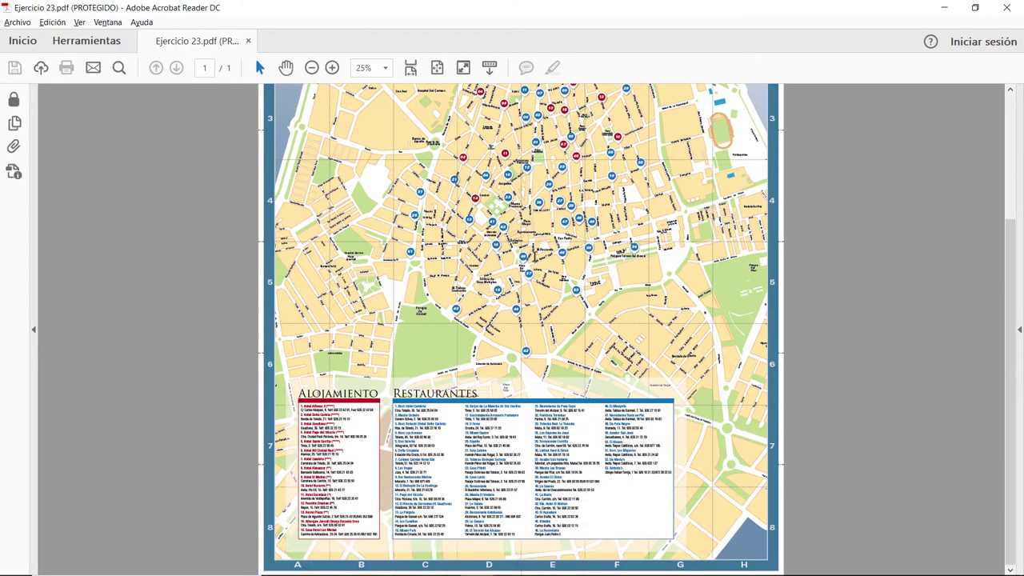
left_click(332, 68)
scroll(520, 328, "down", 3)
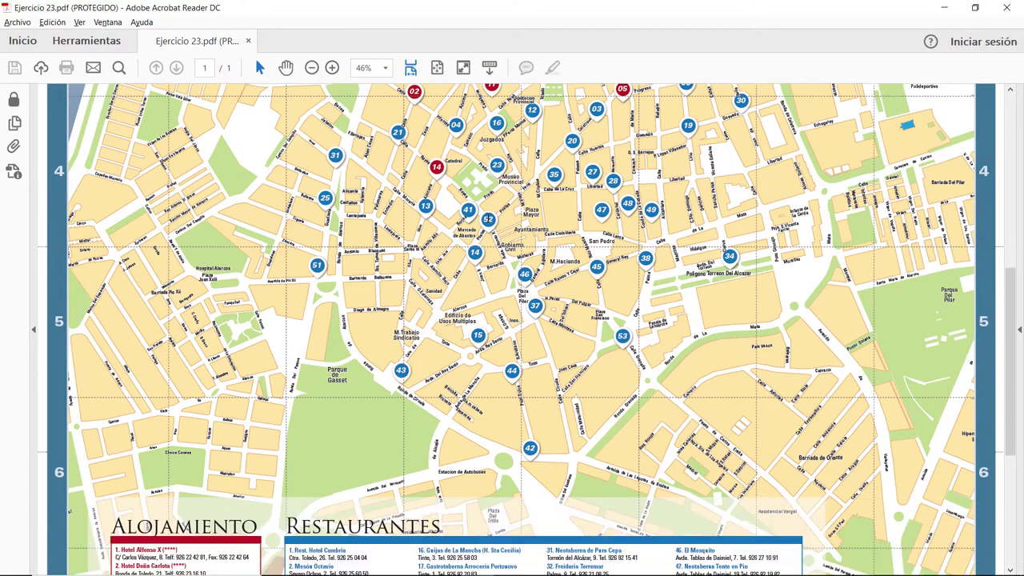
scroll(488, 217, "down", 5)
scroll(488, 218, "down", 3)
scroll(488, 217, "up", 8)
scroll(488, 218, "up", 1)
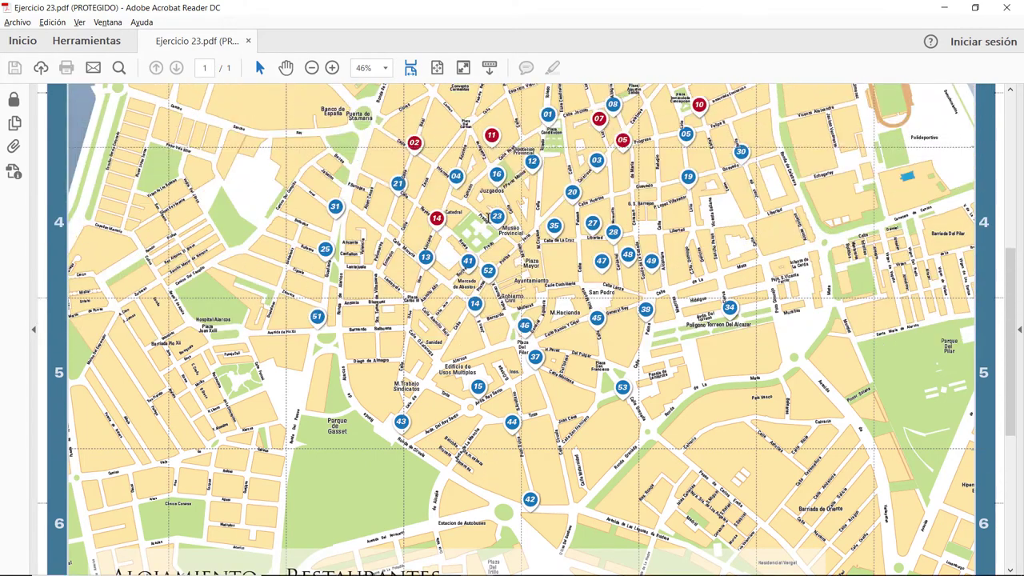
scroll(488, 218, "up", 2)
scroll(488, 217, "up", 6)
scroll(488, 218, "up", 2)
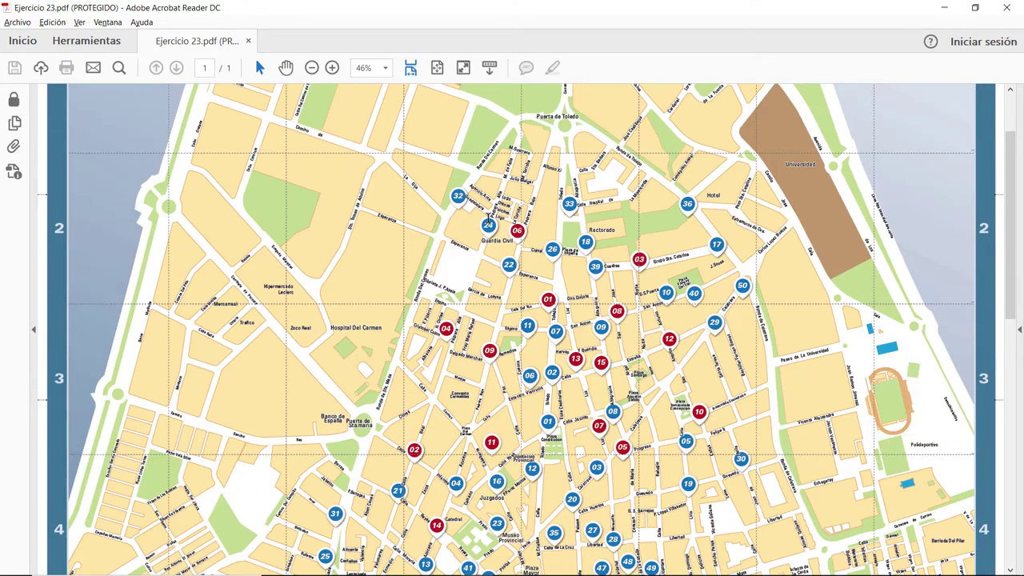
scroll(488, 218, "up", 2)
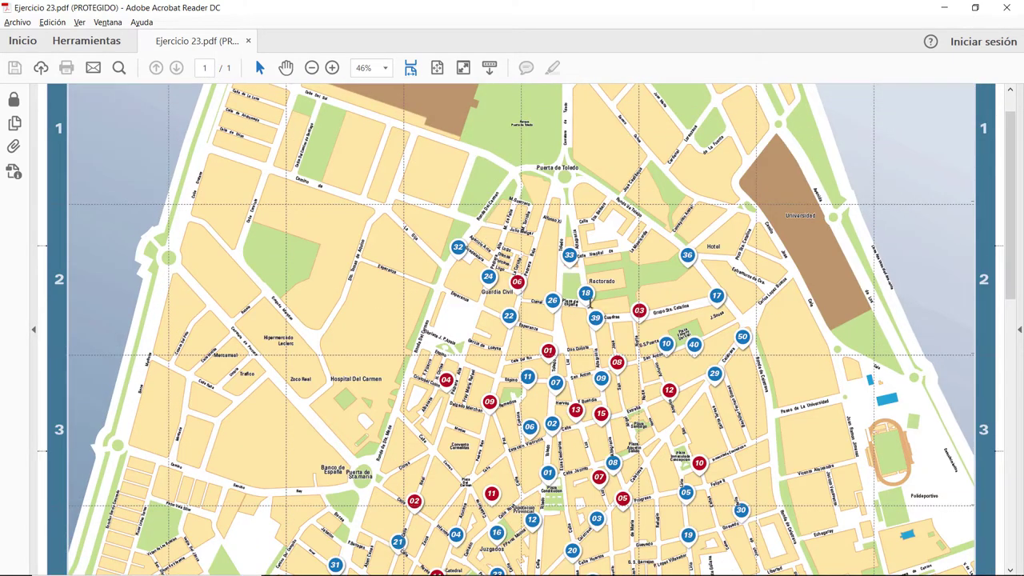
scroll(452, 306, "up", 2)
scroll(452, 306, "down", 1)
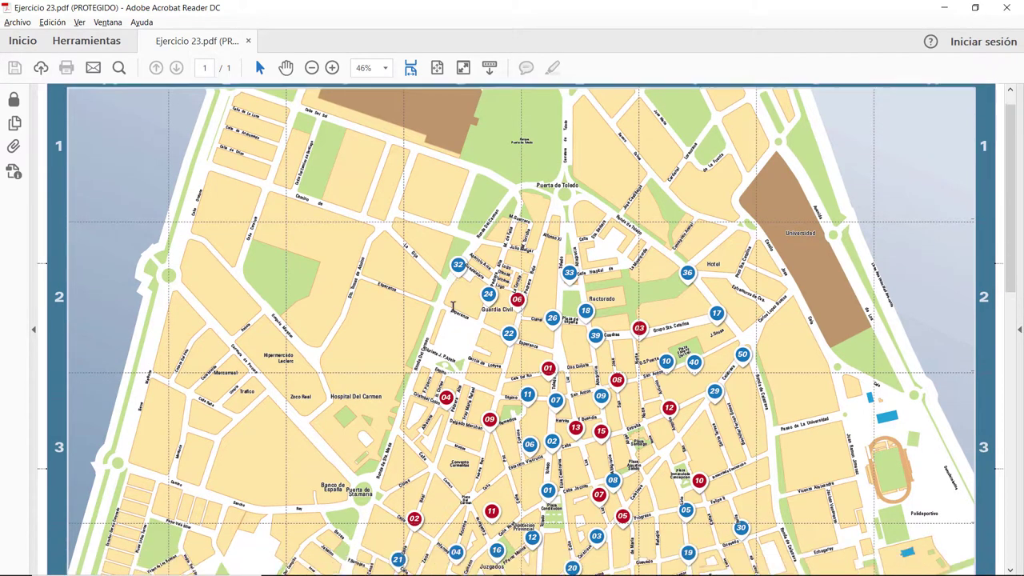
scroll(452, 306, "down", 2)
scroll(452, 306, "down", 2)
scroll(464, 302, "down", 2)
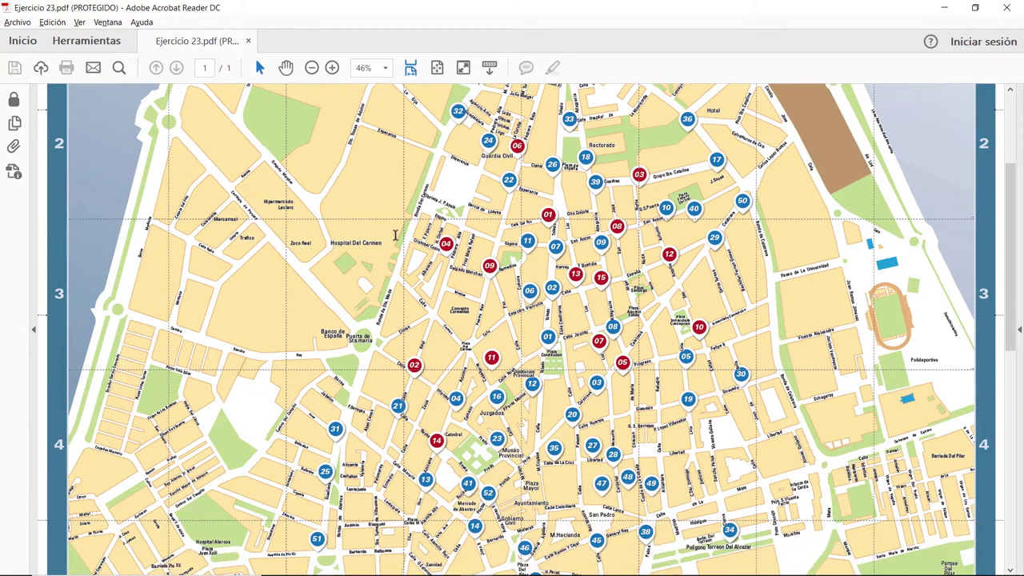
scroll(495, 331, "down", 3)
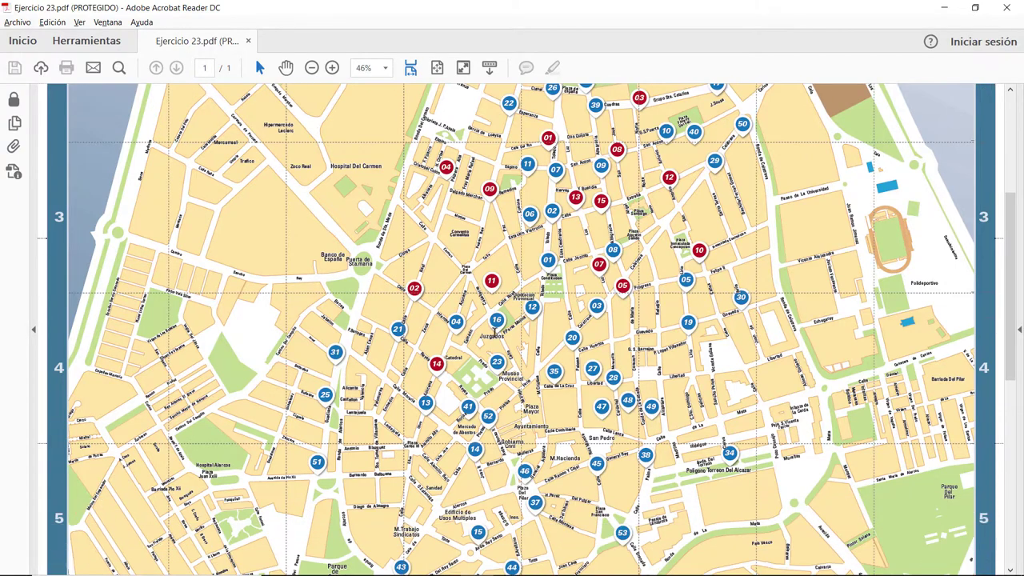
scroll(495, 330, "down", 1)
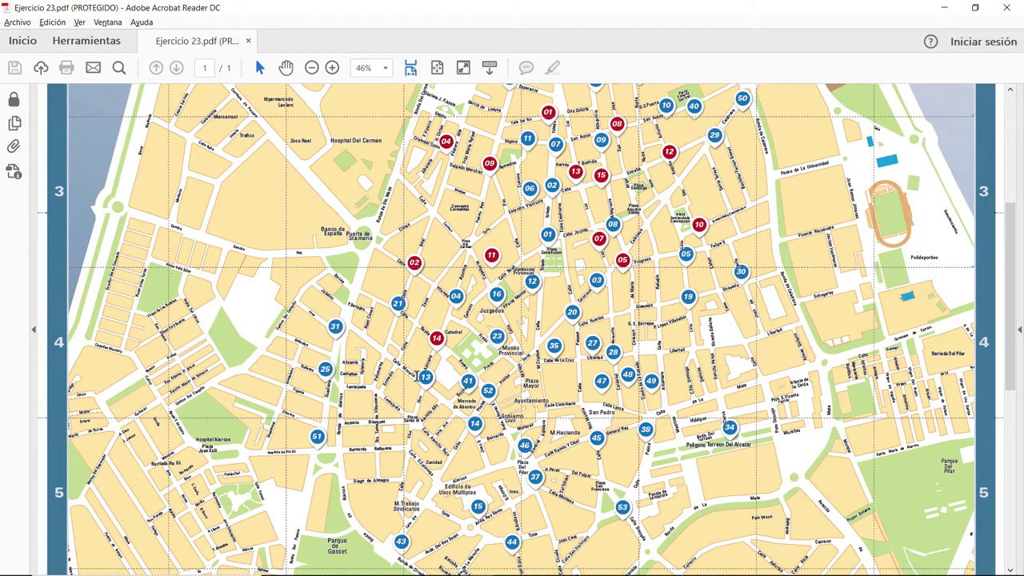
scroll(416, 375, "down", 4)
scroll(426, 357, "down", 3)
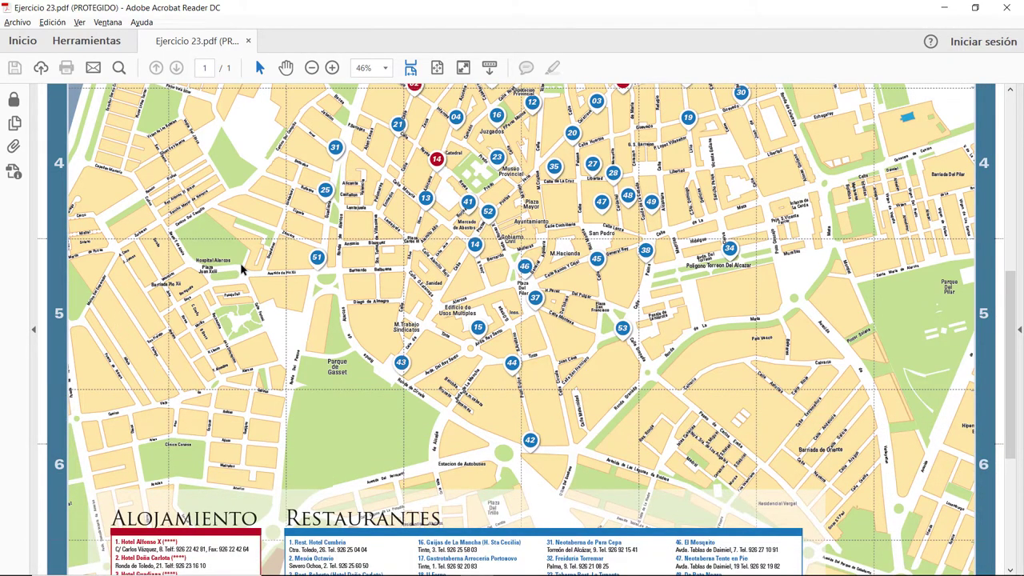
scroll(517, 387, "down", 1)
scroll(641, 370, "down", 2)
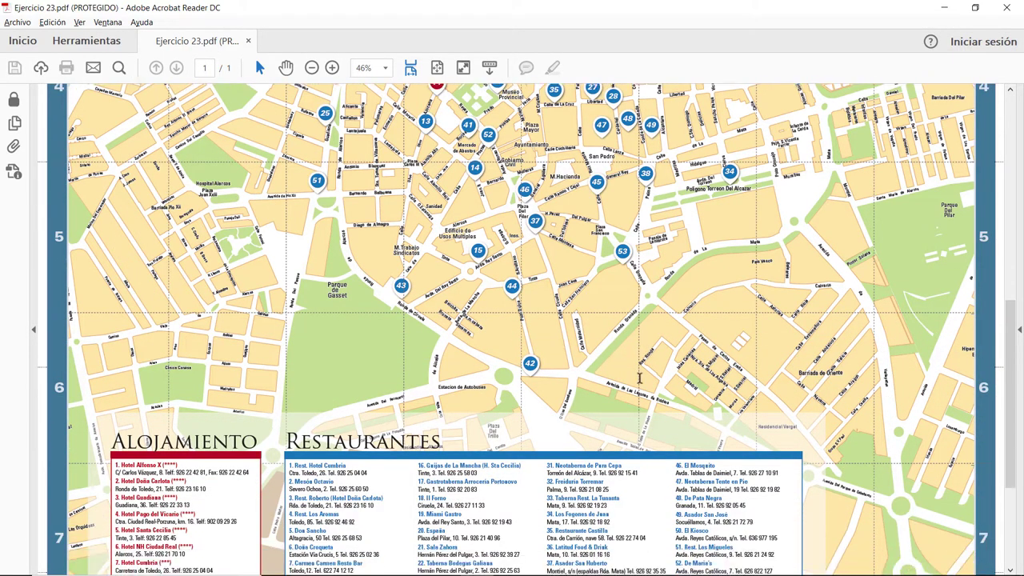
scroll(559, 400, "down", 1)
scroll(548, 407, "up", 3)
scroll(548, 404, "up", 2)
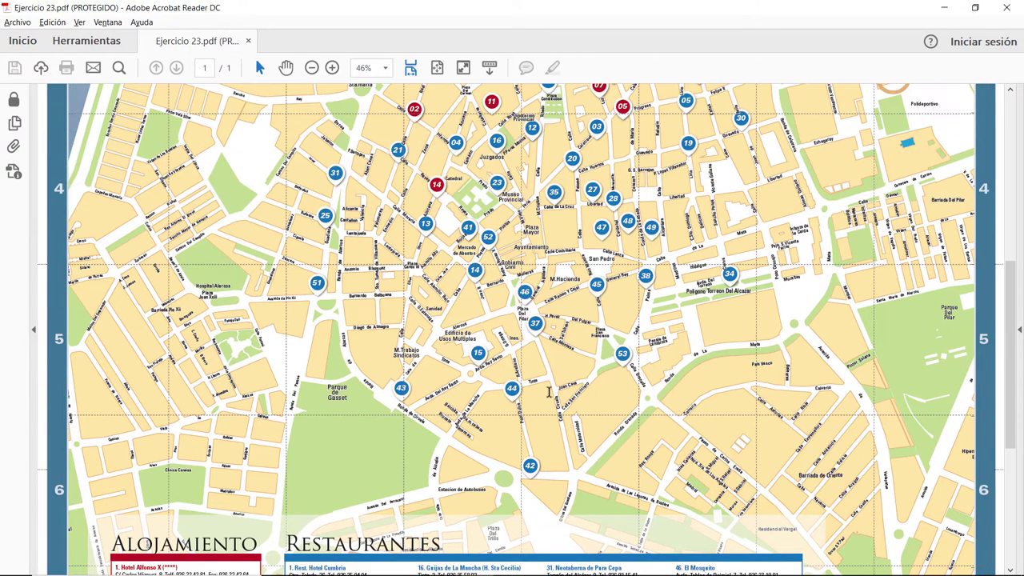
scroll(563, 360, "up", 2)
scroll(512, 223, "up", 1)
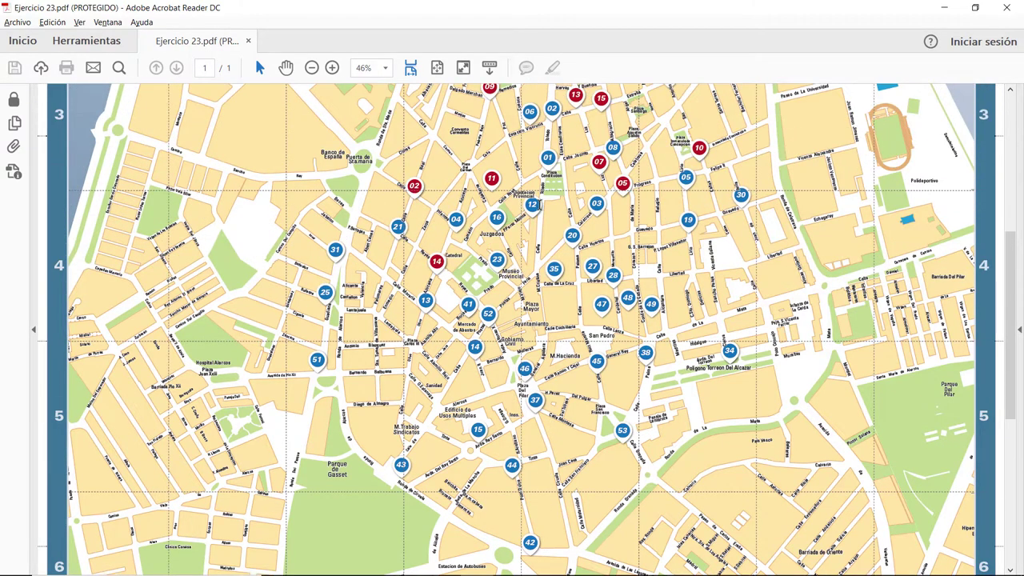
scroll(626, 279, "up", 1)
scroll(618, 256, "up", 1)
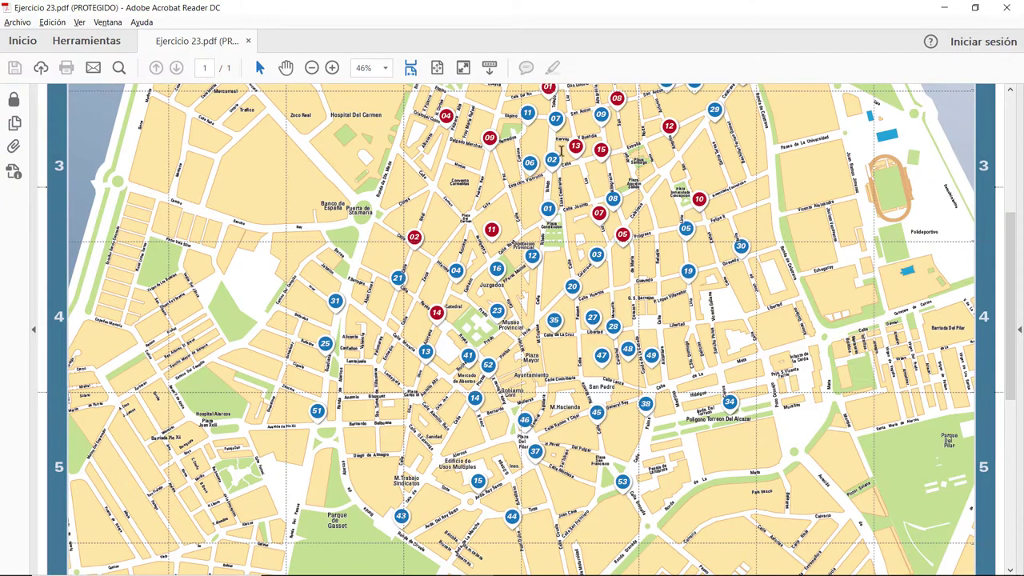
scroll(559, 152, "up", 1)
scroll(617, 374, "down", 1)
Step: In Illustrator, open Ciudad Real.dwg from the Escritorio > Ejercicio 23 folder
key("alt+Tab")
key("Tab")
key("Tab")
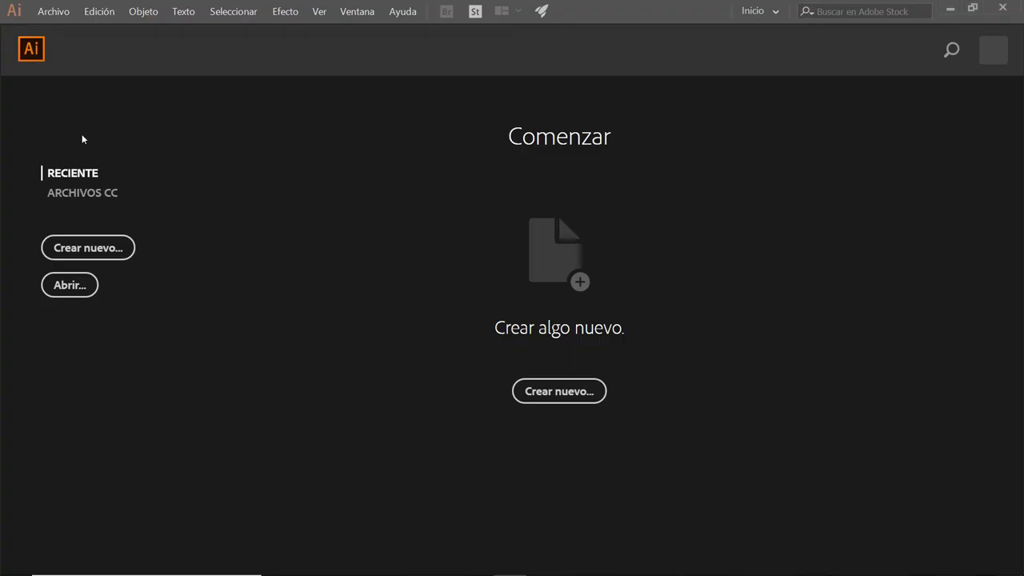
left_click(51, 11)
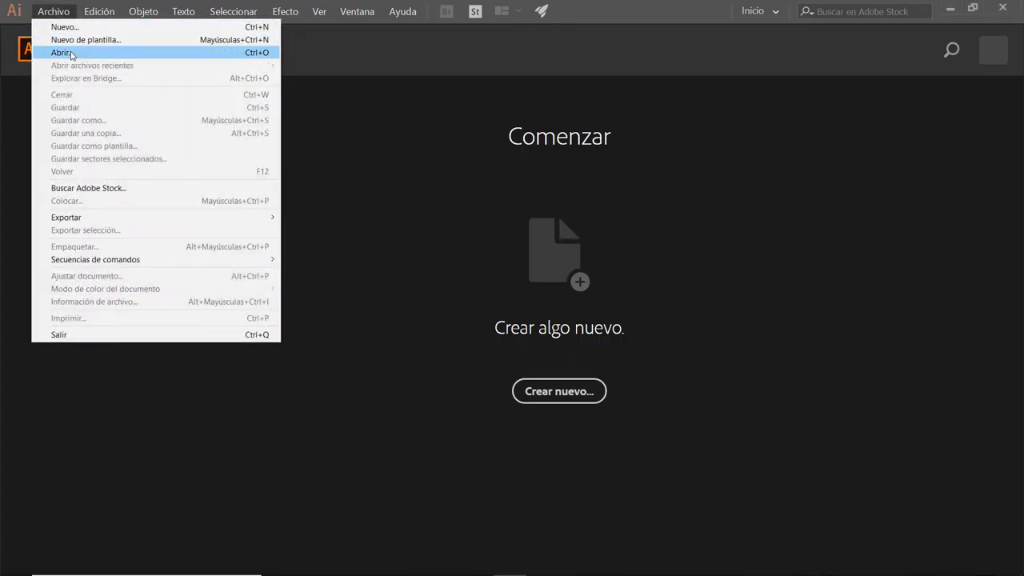
left_click(80, 53)
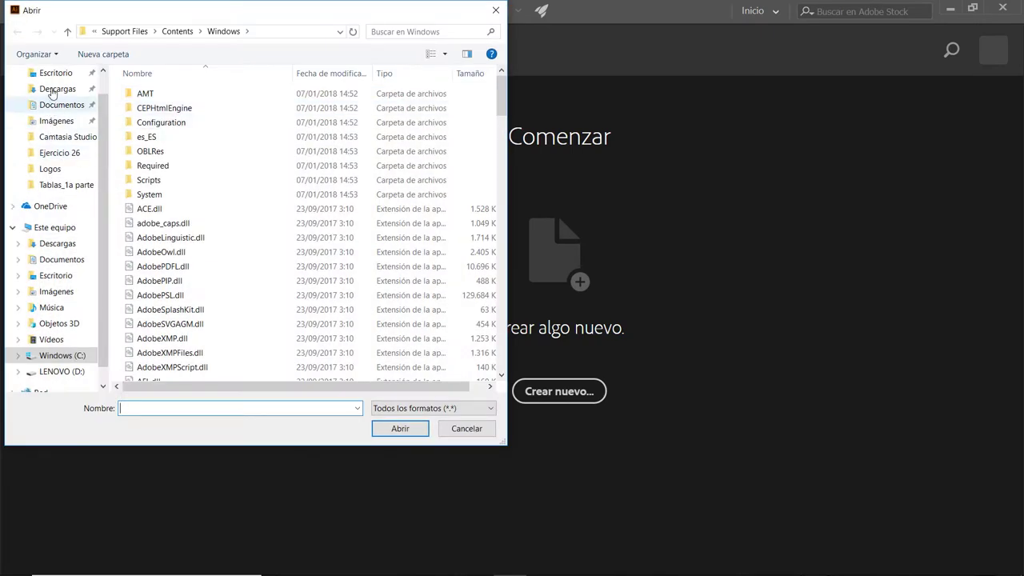
left_click(49, 73)
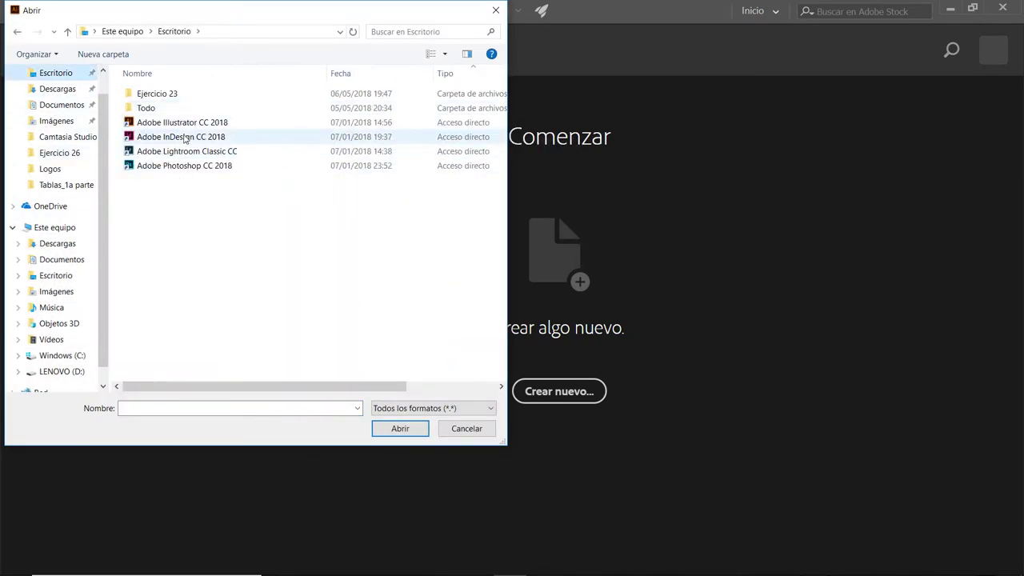
double_click(149, 94)
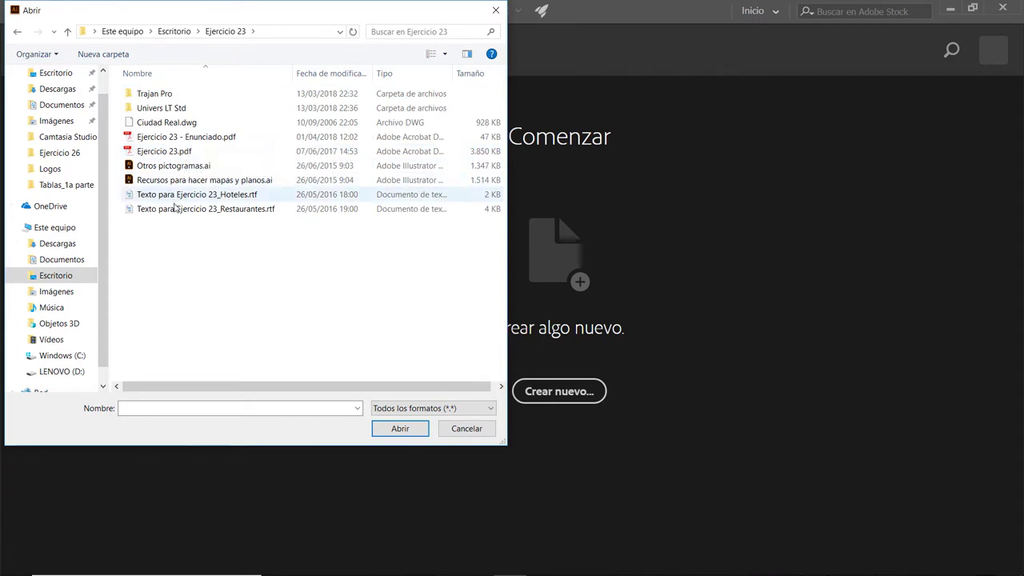
left_click(170, 124)
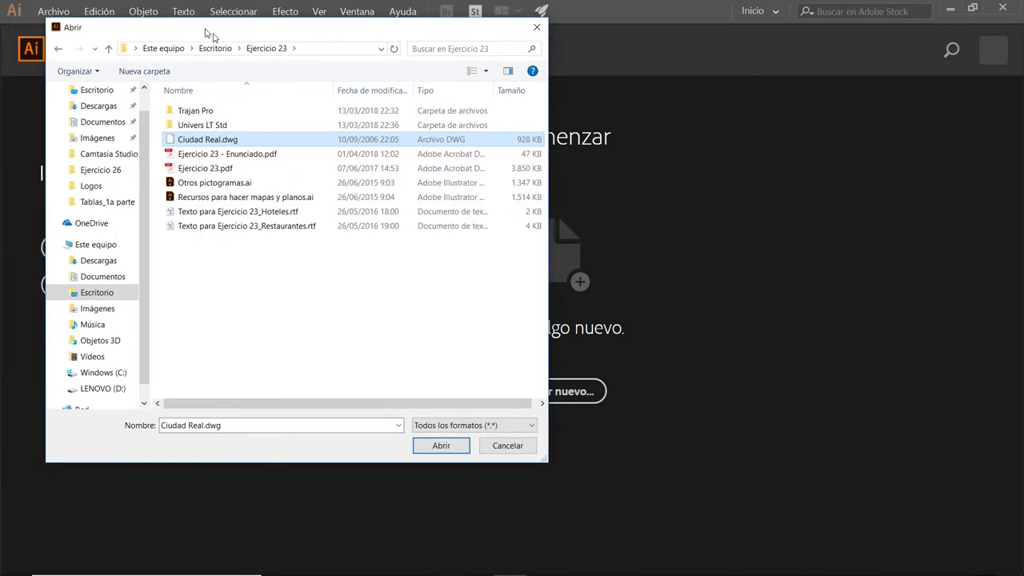
left_click_drag(163, 15, 160, 42)
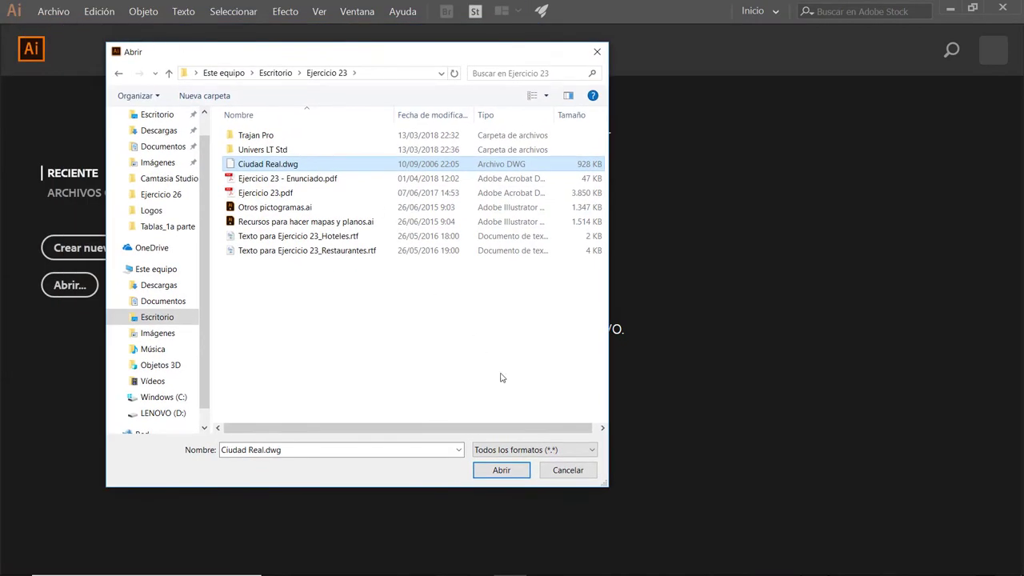
left_click(306, 171)
left_click(339, 166)
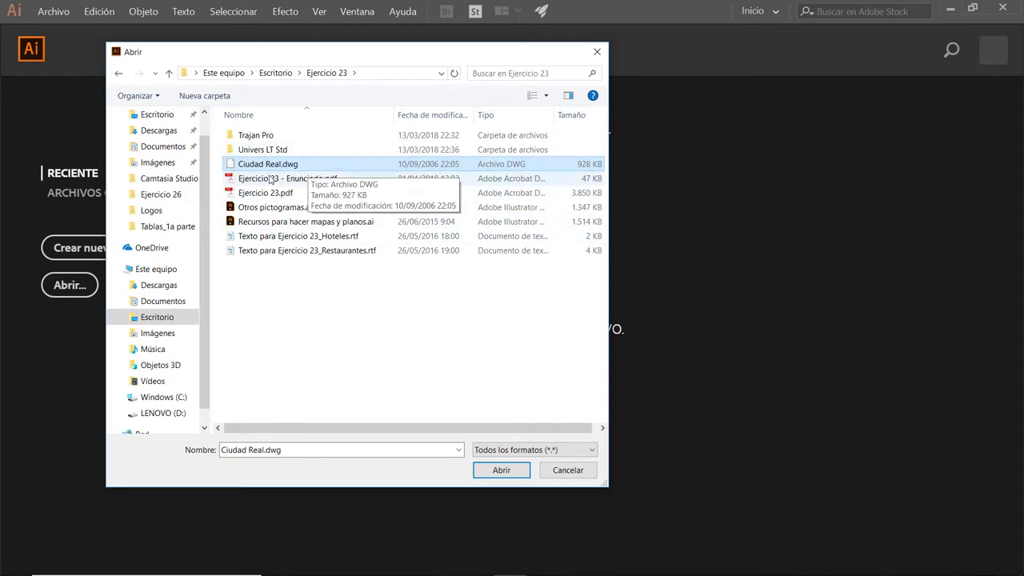
left_click(497, 473)
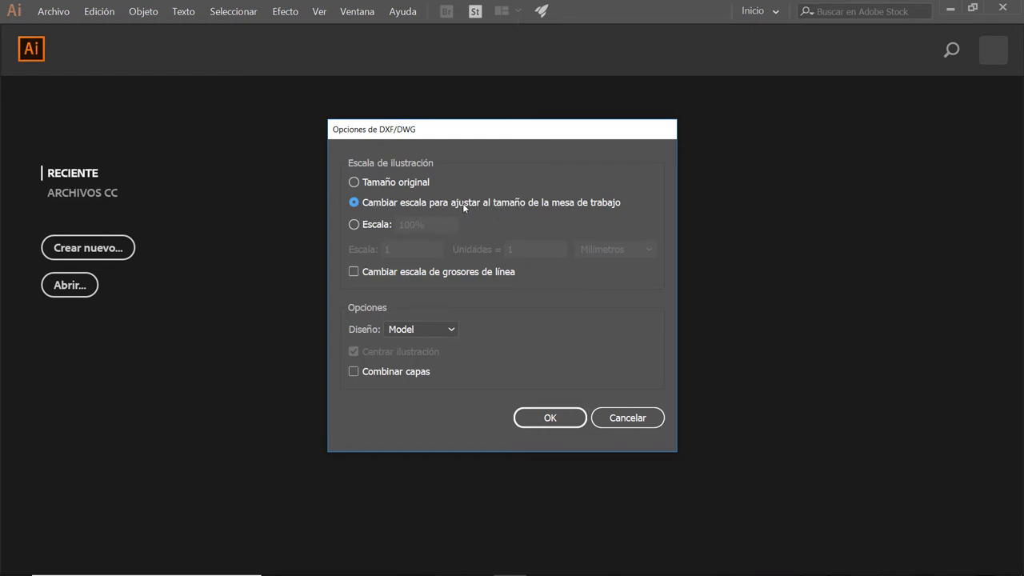
Step: Import the drawing at Tamaño original and confirm the DXF/DWG options
left_click(391, 184)
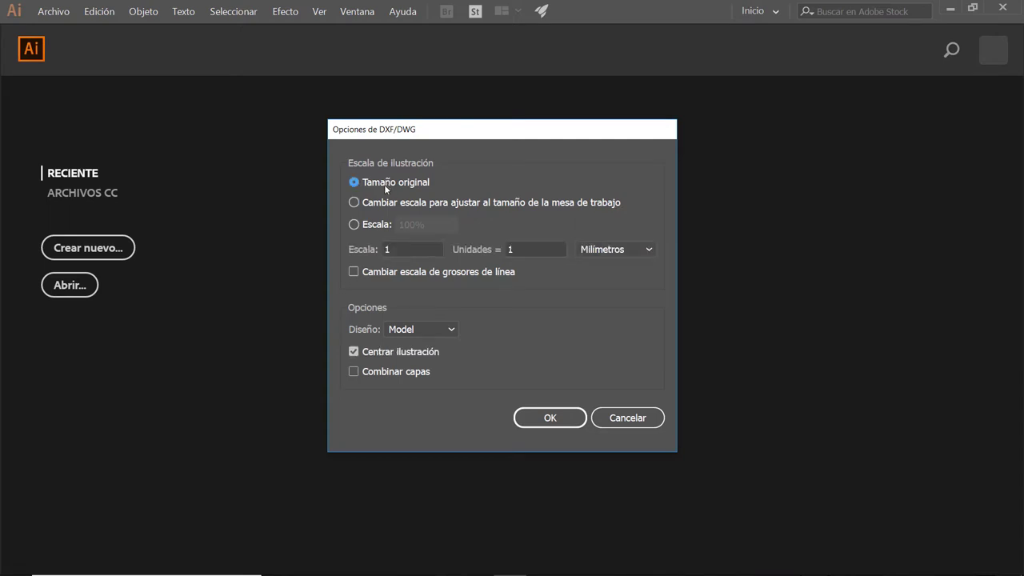
left_click(365, 226)
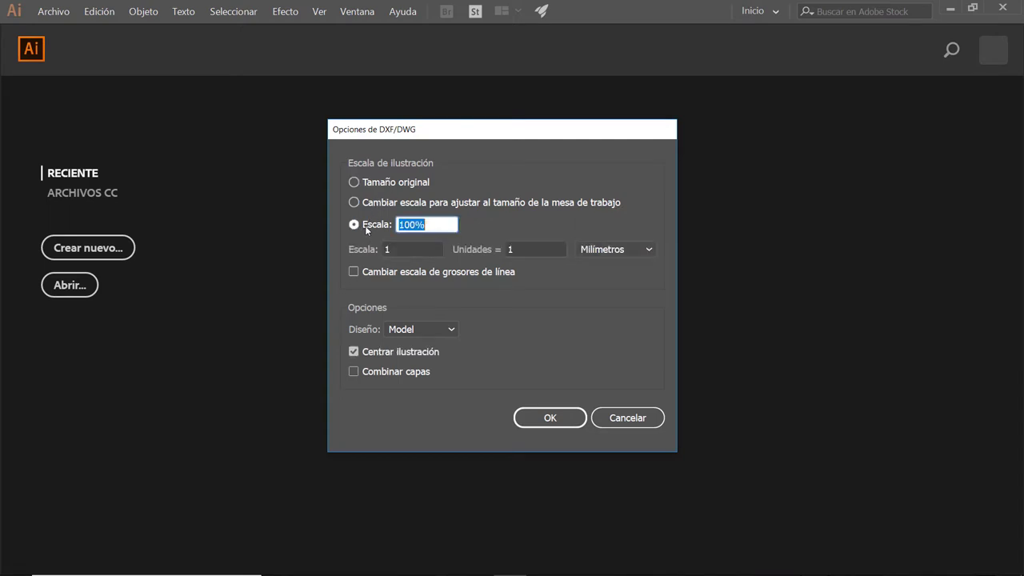
left_click(376, 185)
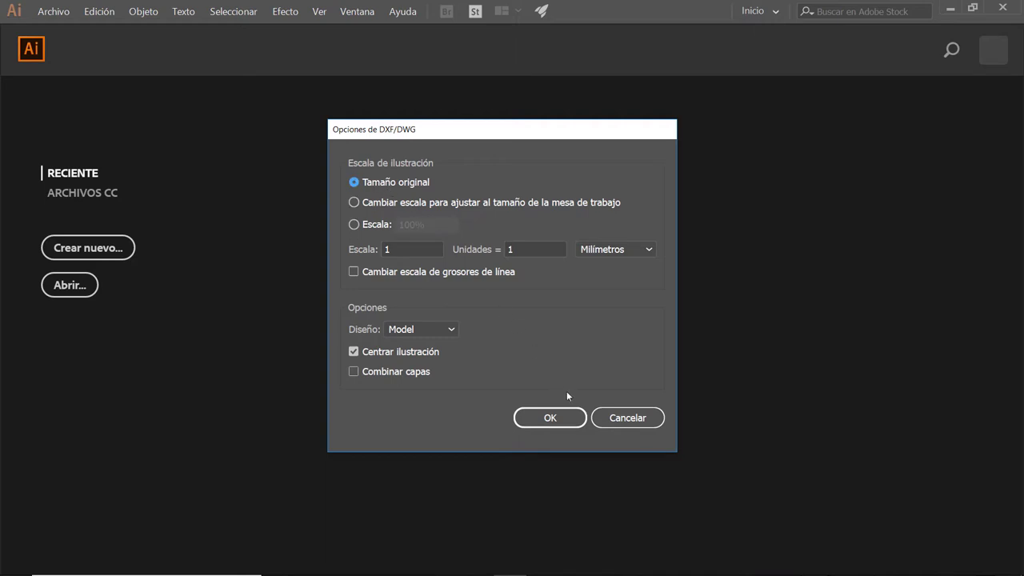
left_click(566, 421)
left_click(565, 420)
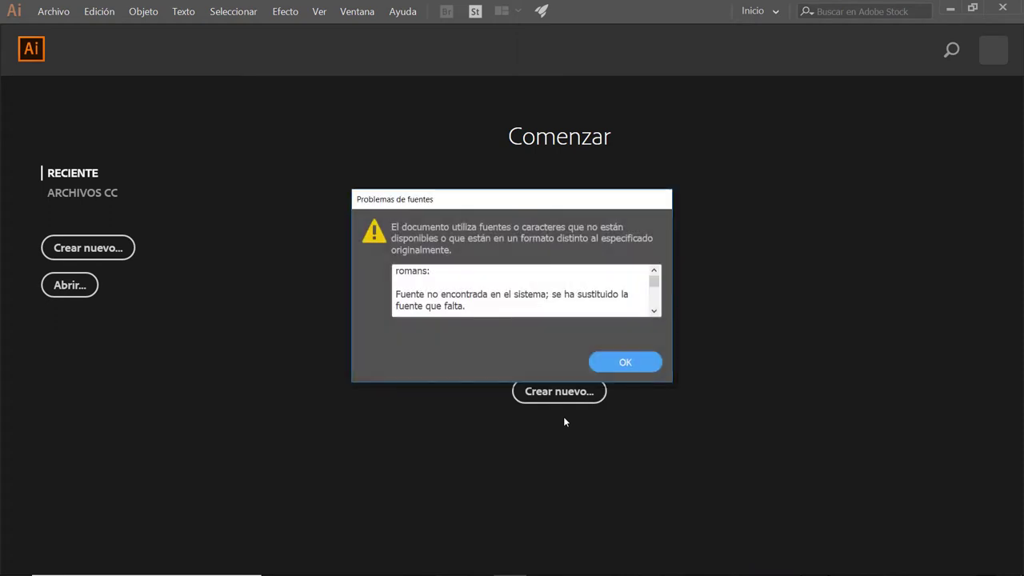
Step: Dismiss the romans font warning, zoom out across the city plan, then select all and delete
left_click(648, 361)
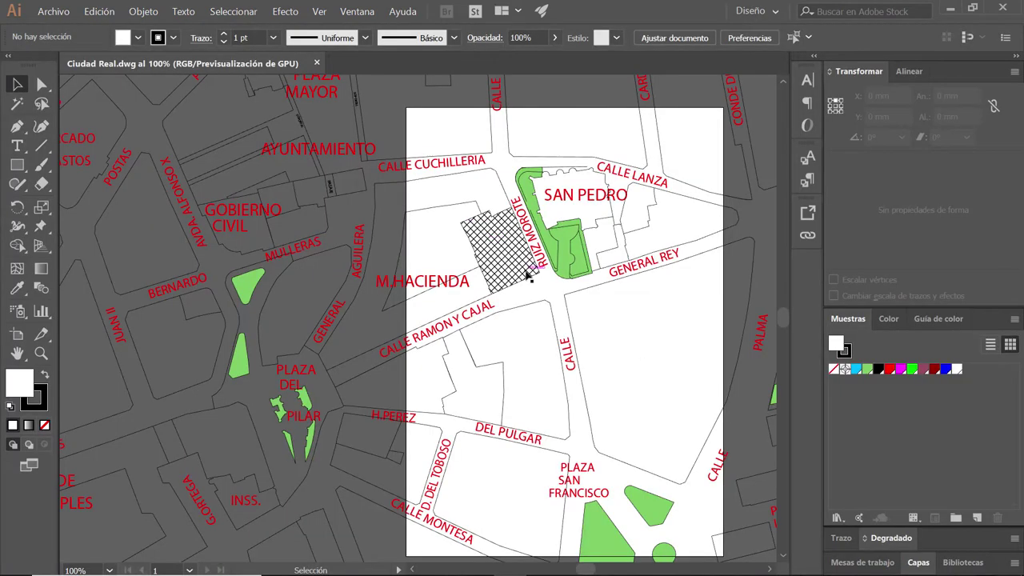
scroll(528, 276, "down", 1)
scroll(528, 276, "down", 1)
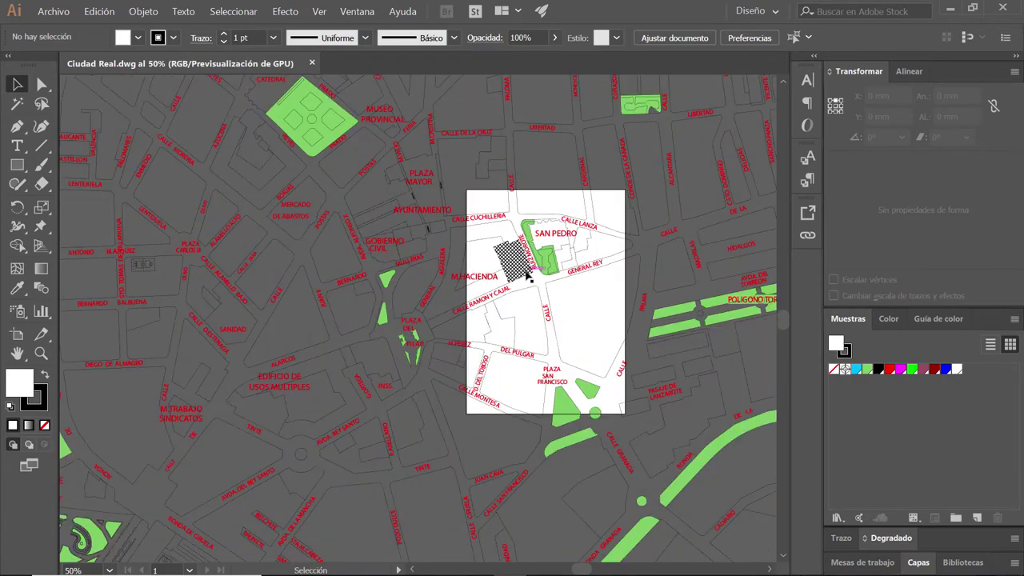
scroll(528, 276, "down", 1)
scroll(528, 276, "down", 1)
scroll(525, 272, "down", 1)
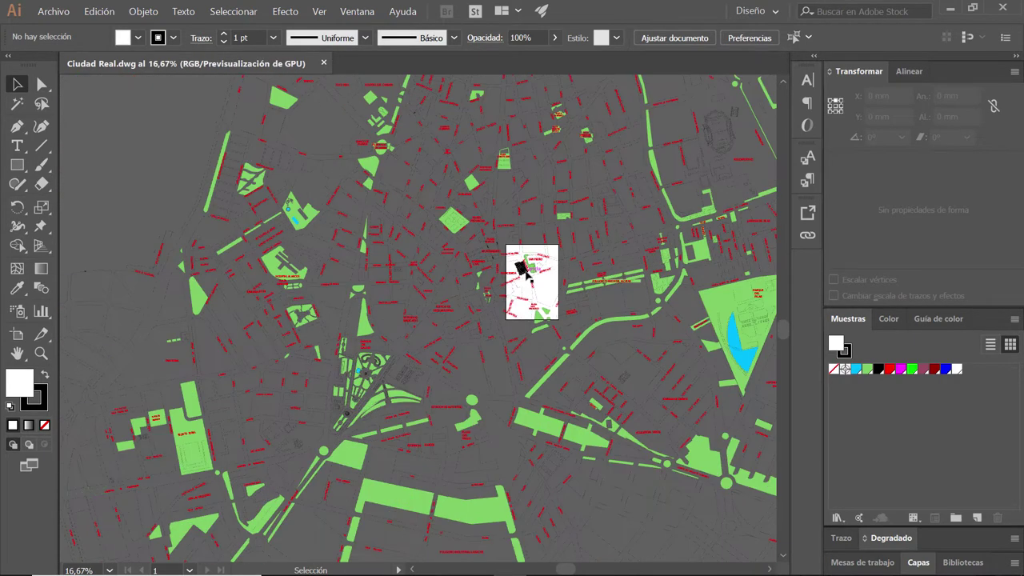
scroll(525, 272, "down", 1)
scroll(480, 272, "down", 1)
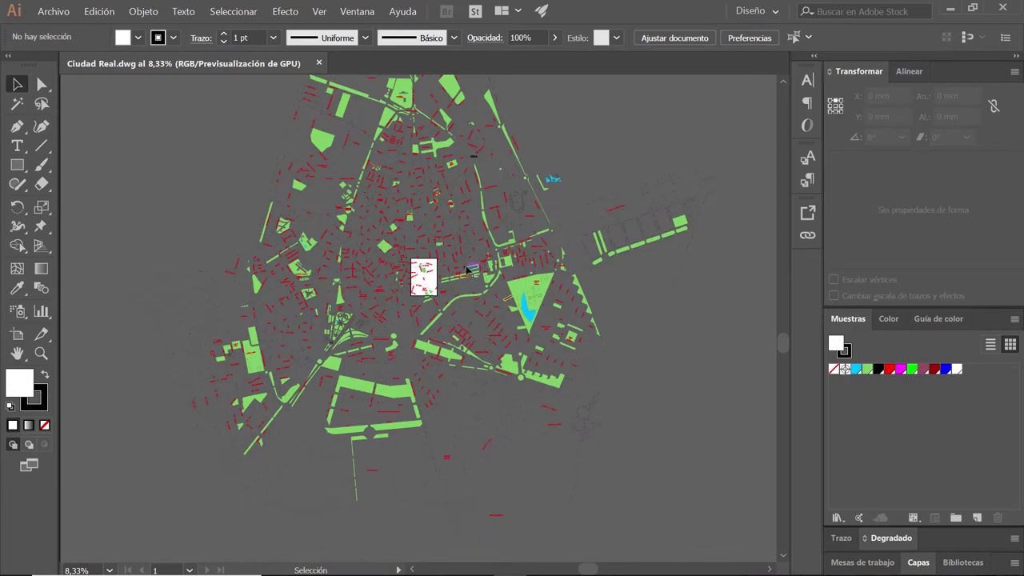
scroll(467, 270, "down", 1)
scroll(412, 294, "up", 1)
scroll(412, 295, "up", 2)
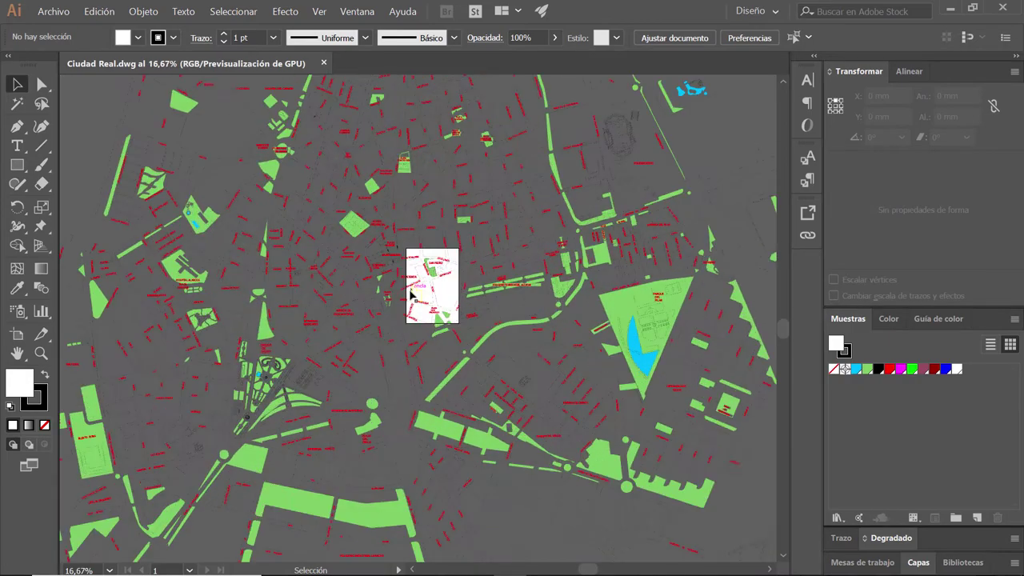
scroll(412, 294, "up", 2)
scroll(416, 292, "up", 2)
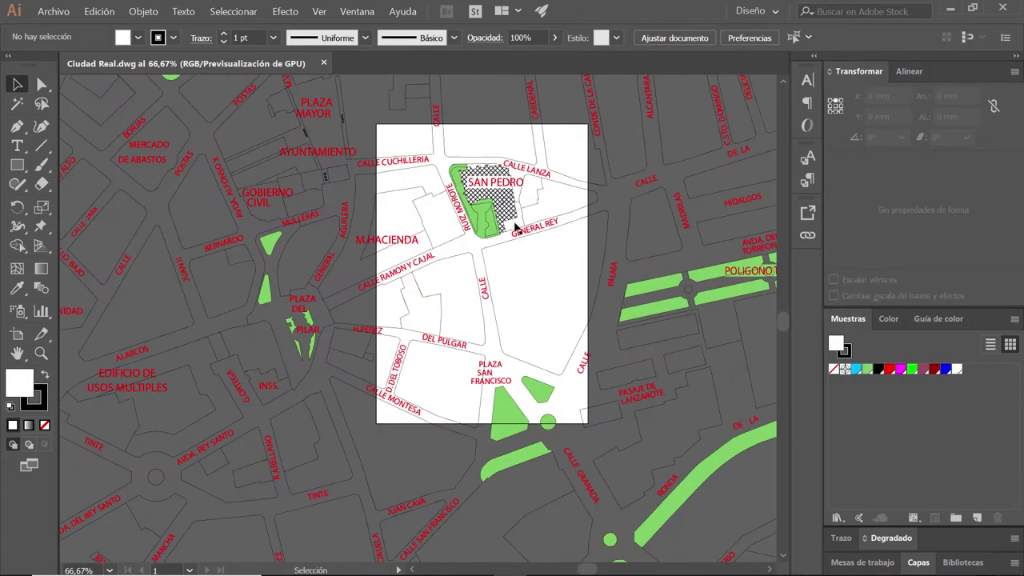
scroll(515, 230, "down", 2)
scroll(516, 230, "down", 2)
scroll(517, 234, "down", 1)
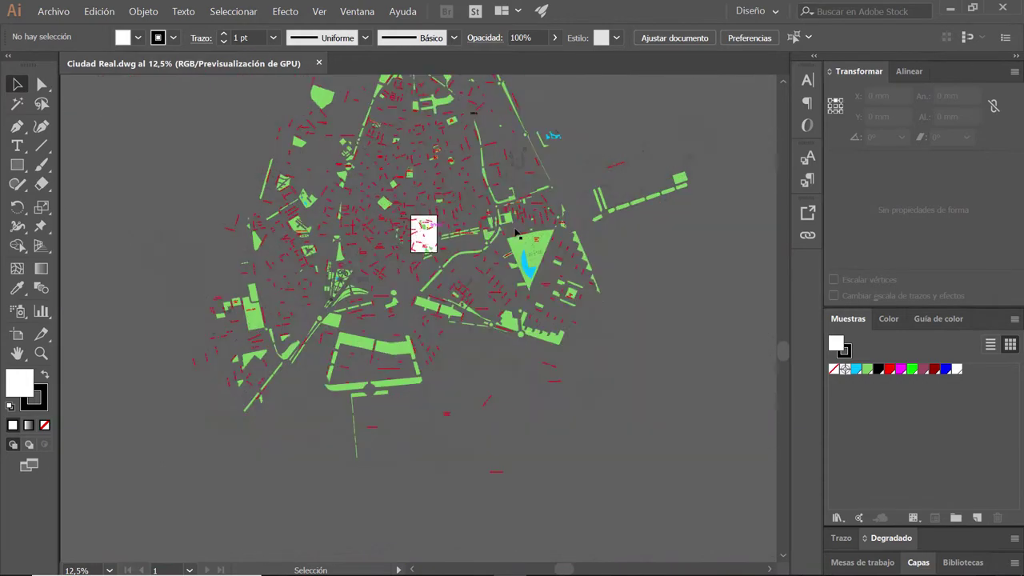
scroll(516, 231, "down", 1)
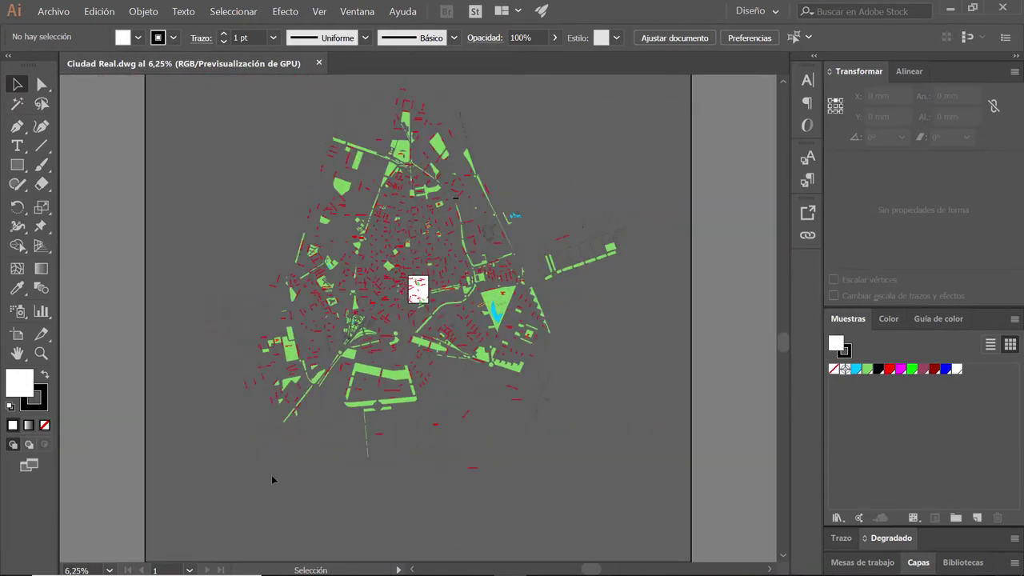
key("ctrl+a")
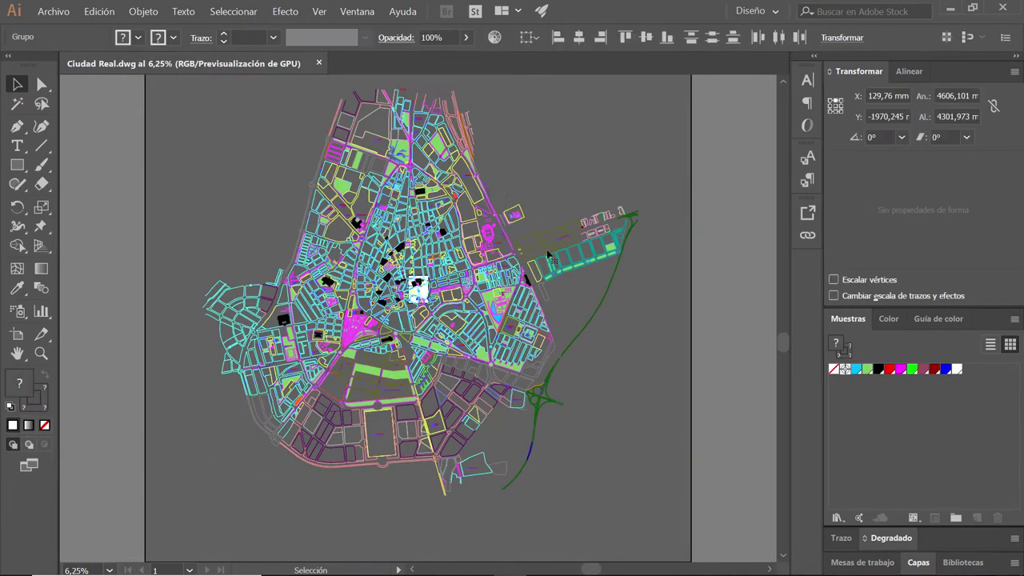
key("Delete")
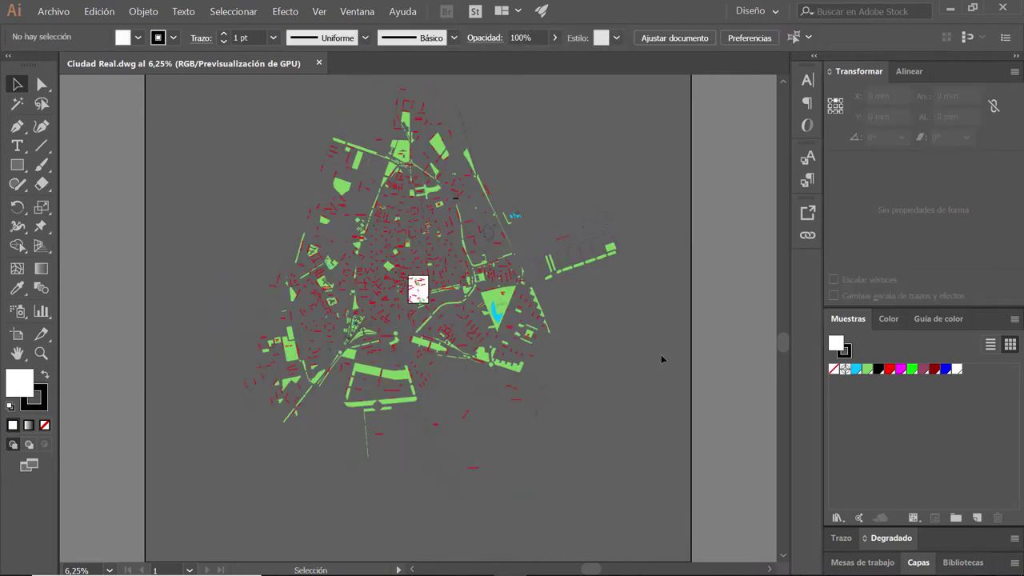
Step: Close the map and start a new document sized 710 × 910 mm
left_click(318, 63)
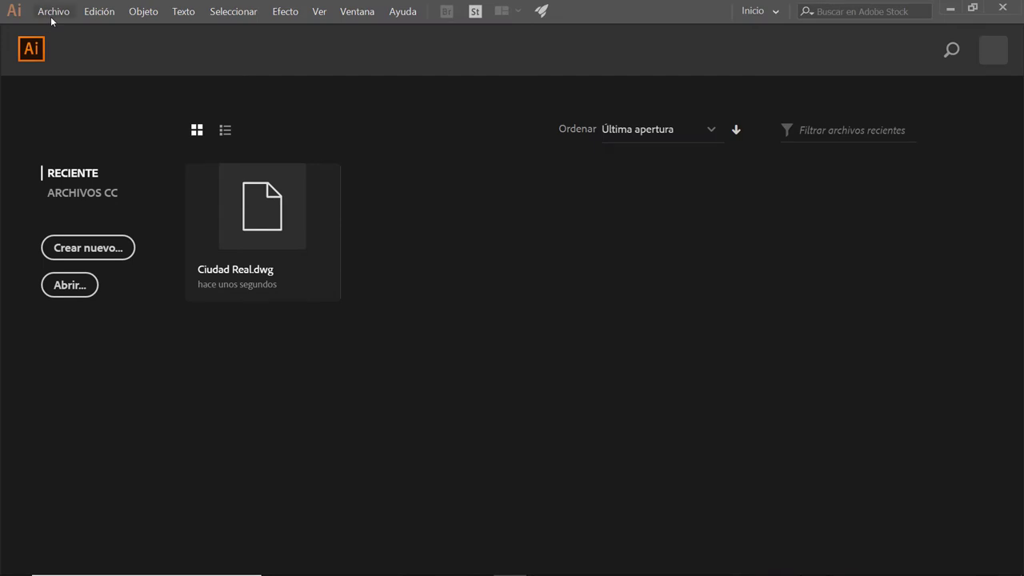
left_click(51, 13)
left_click(67, 28)
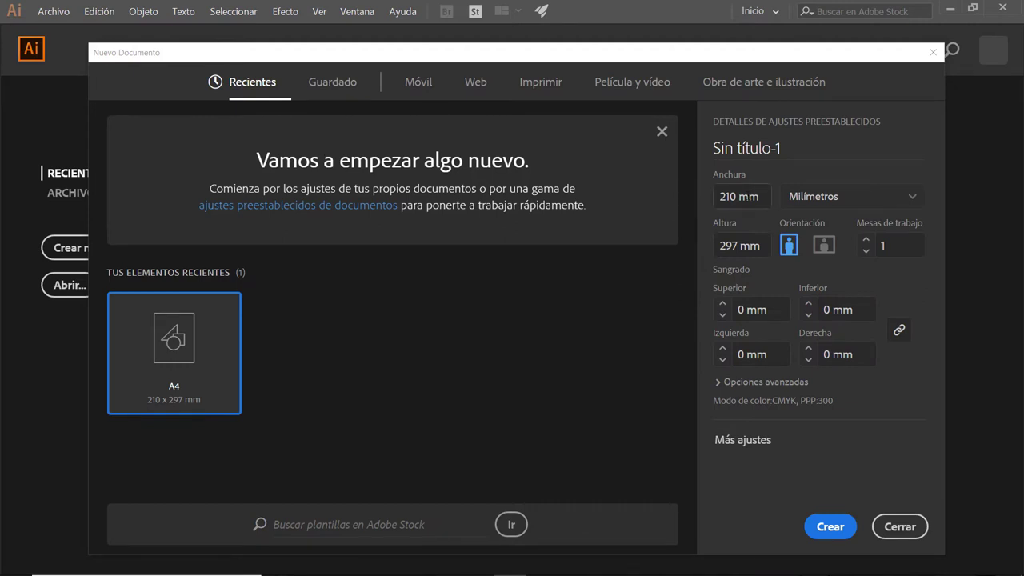
key("Tab")
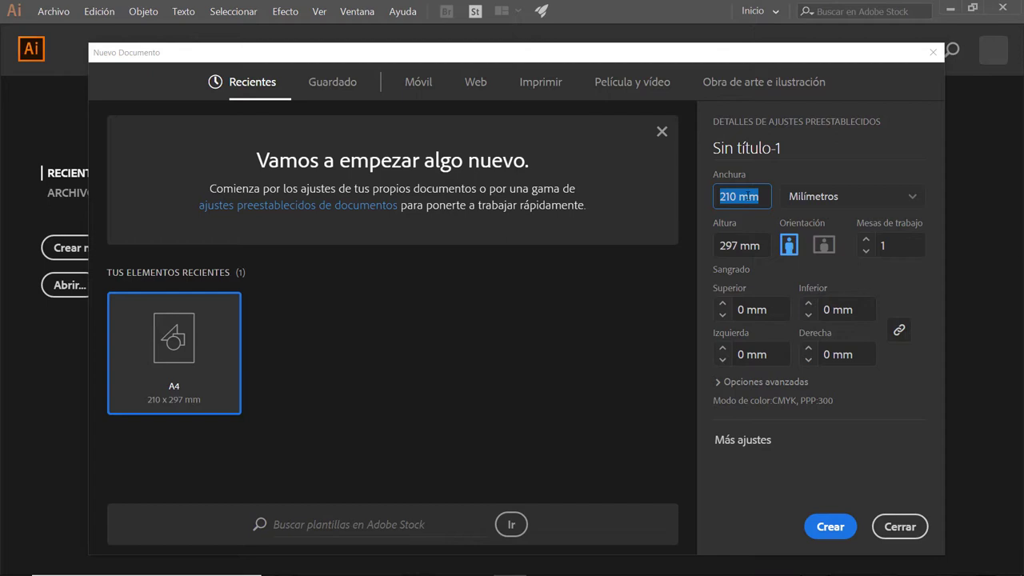
type("7")
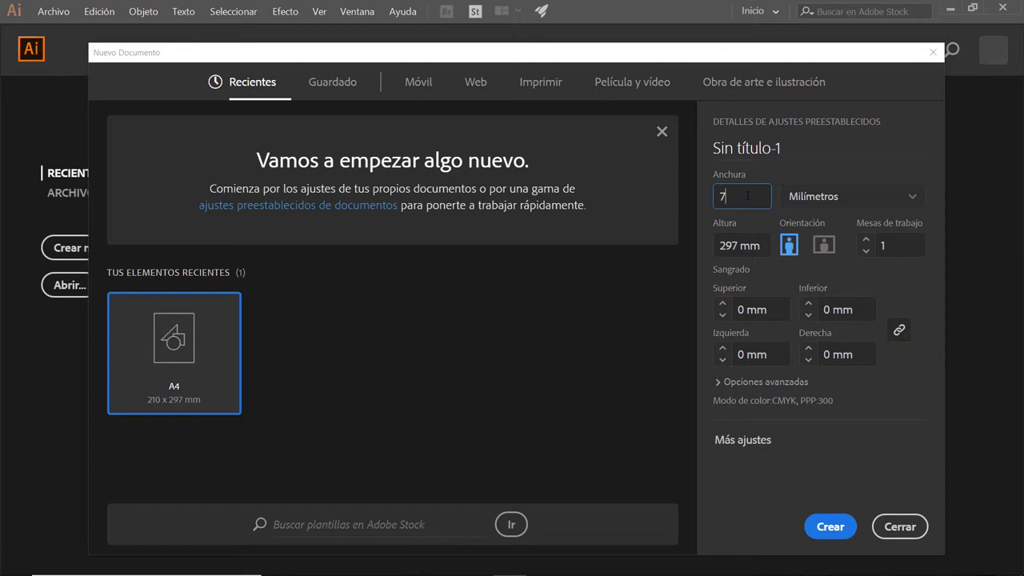
type("10")
key("Tab")
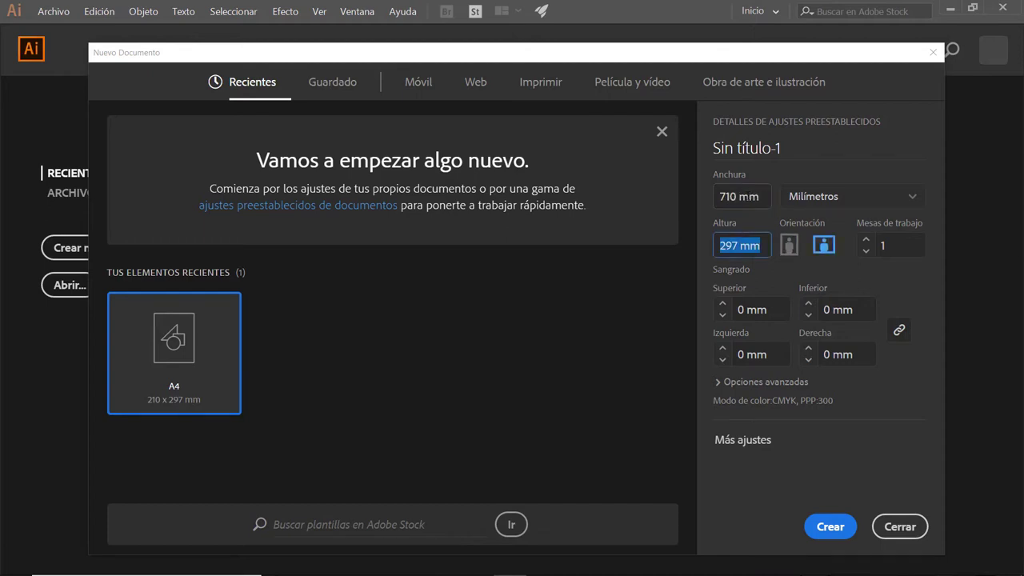
type("9")
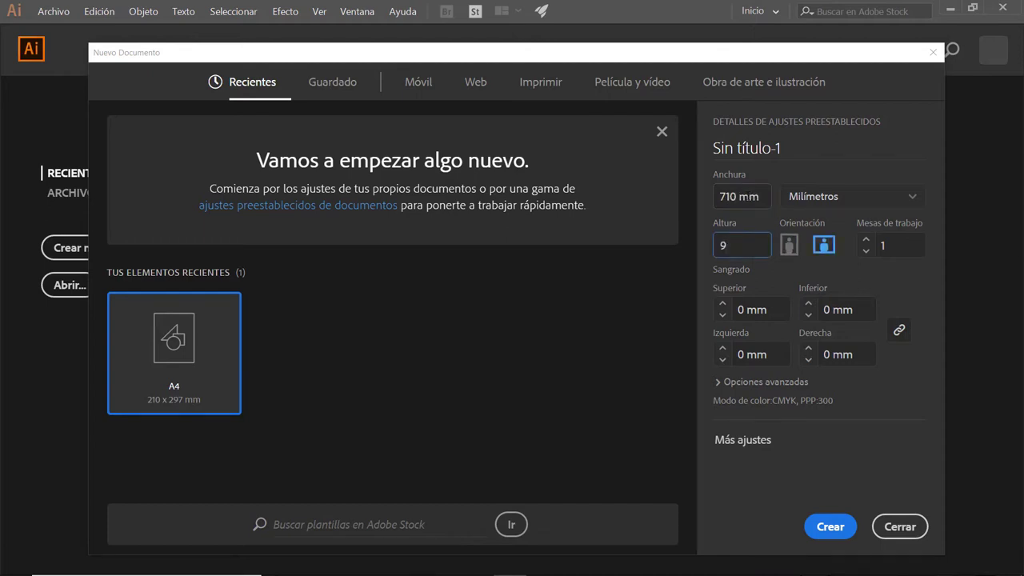
type("10")
left_click(792, 207)
Step: Switch to the Imprimir presets and re-enter the 710 × 910 mm size
left_click(535, 85)
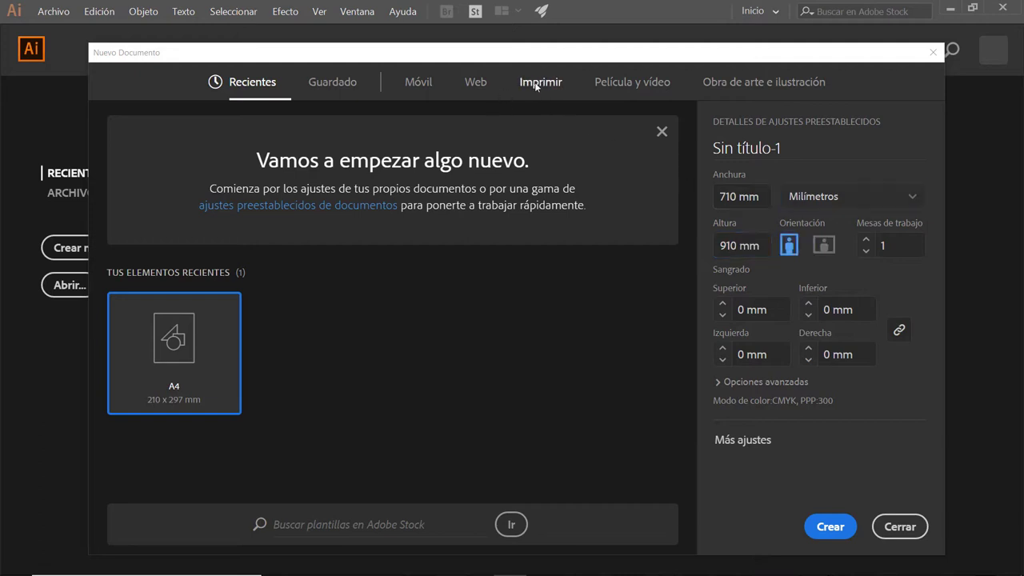
left_click(745, 200)
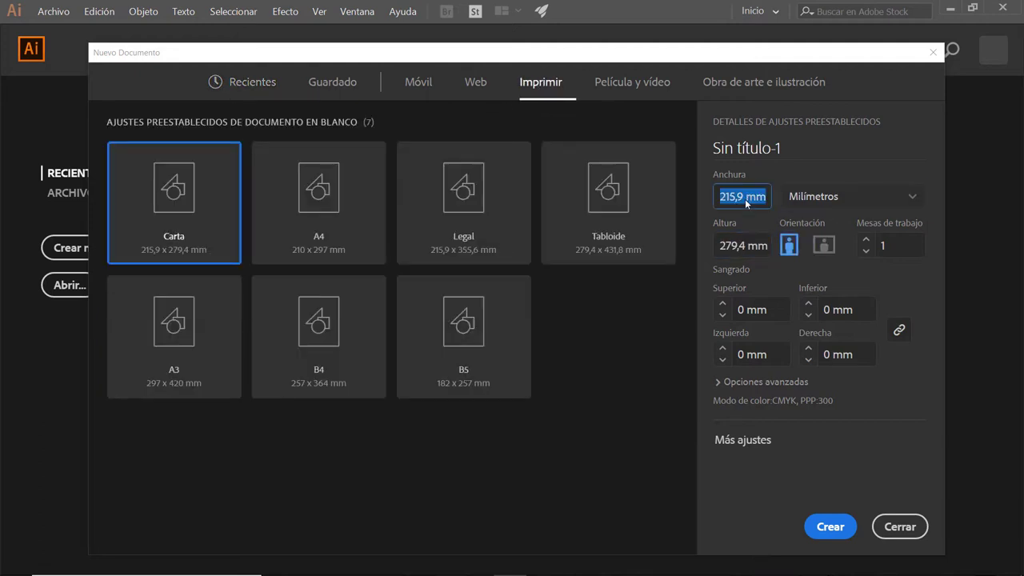
key("Tab")
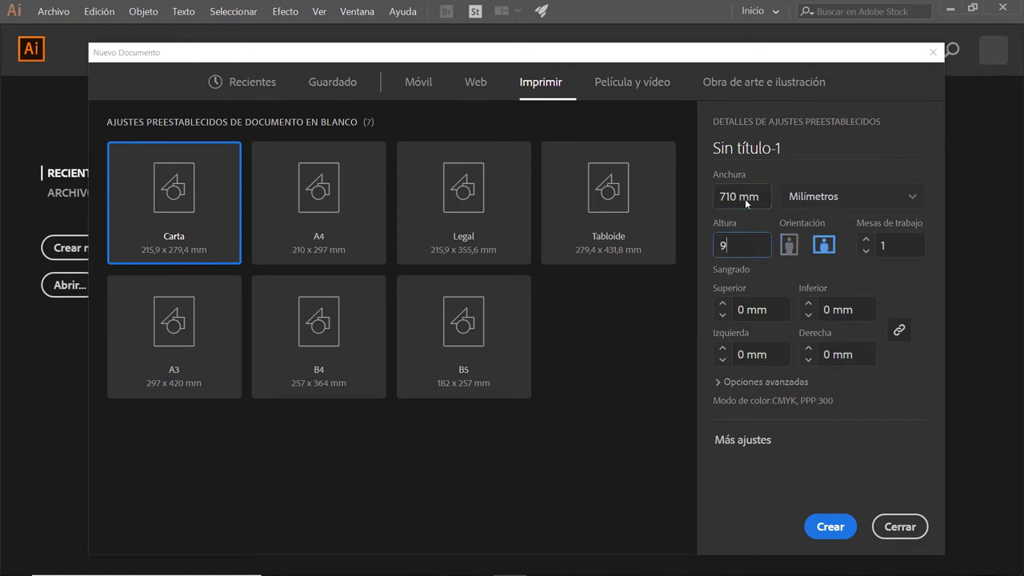
type("910")
left_click(863, 210)
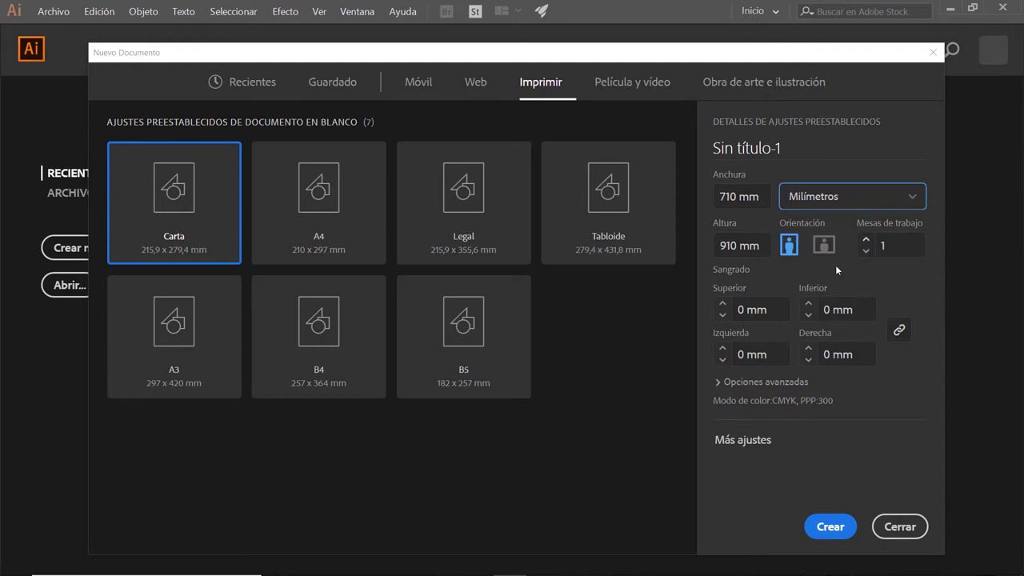
Step: Set a 3 mm bleed on all sides and create the document
left_click(722, 305)
left_click(722, 306)
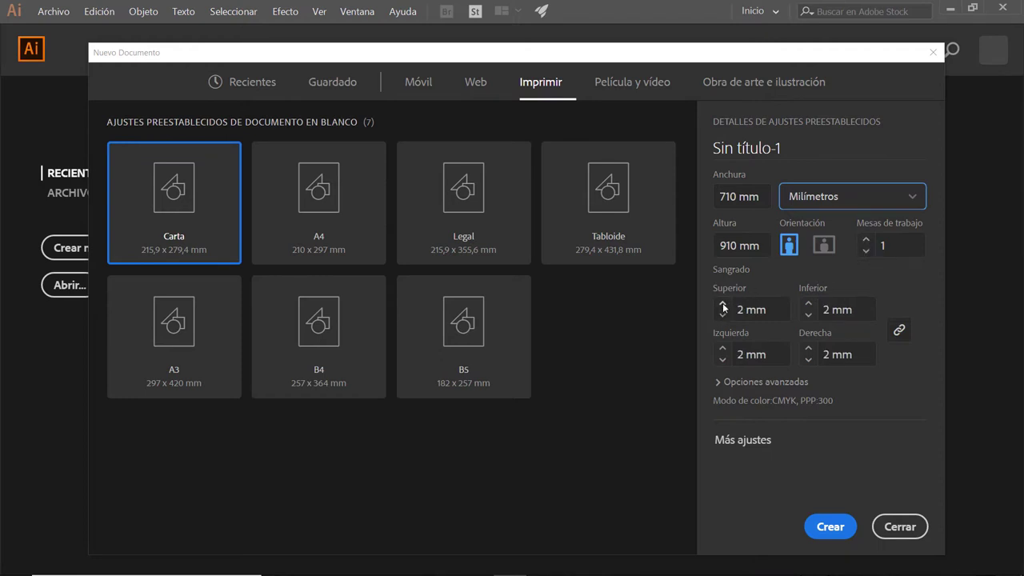
left_click(723, 305)
left_click(723, 305)
left_click(717, 383)
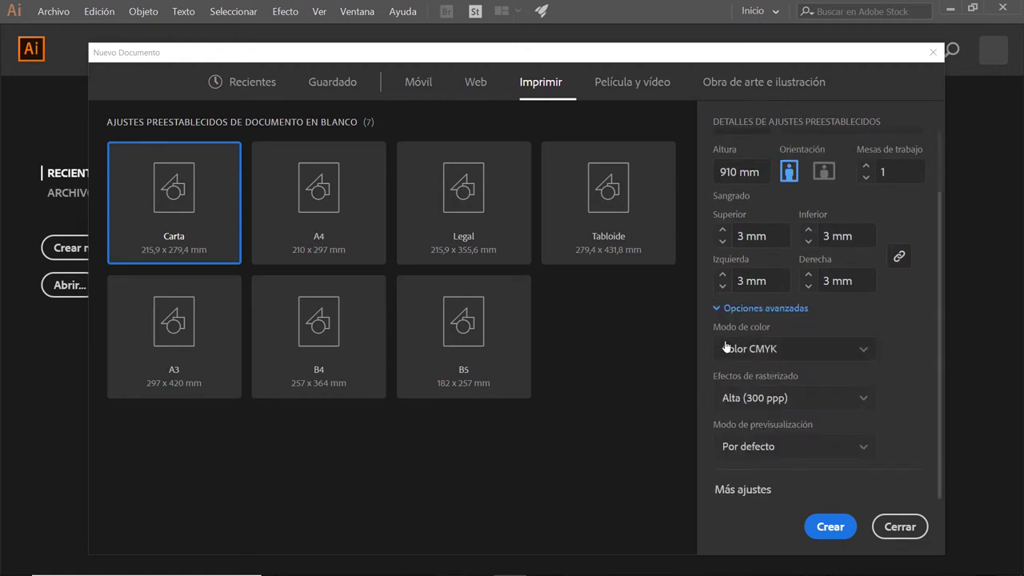
scroll(783, 402, "up", 3)
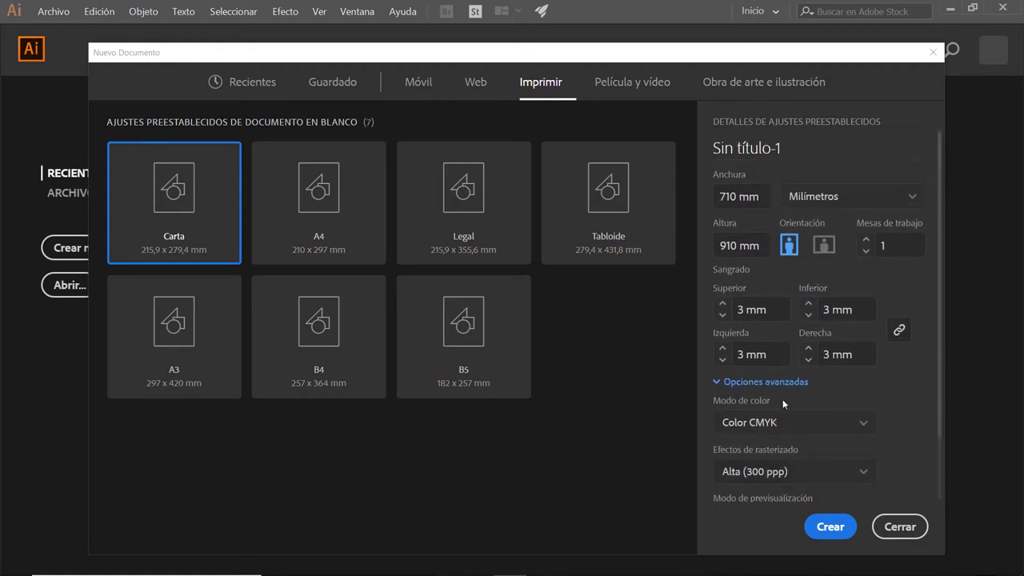
left_click(836, 526)
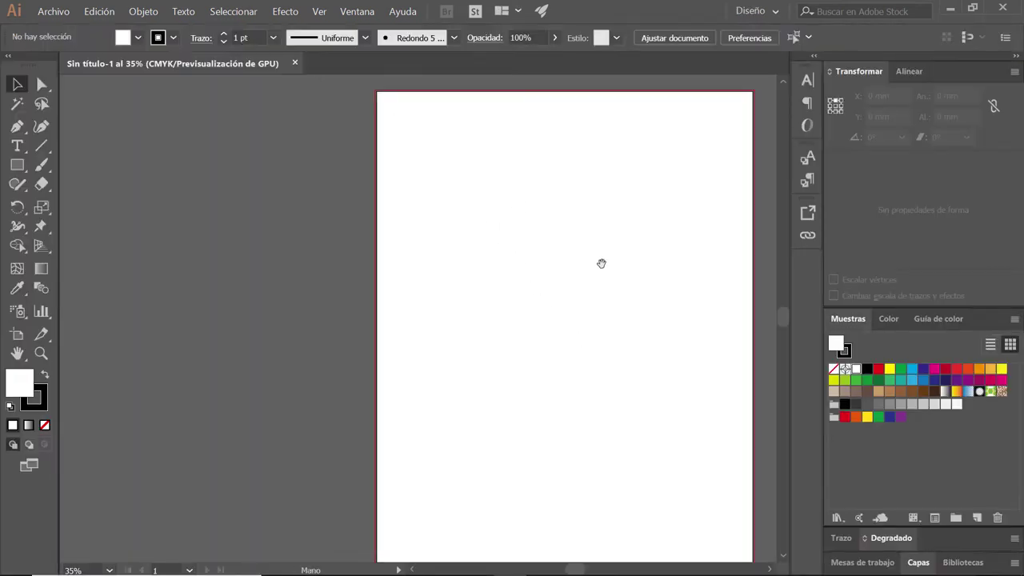
left_click_drag(601, 263, 501, 264)
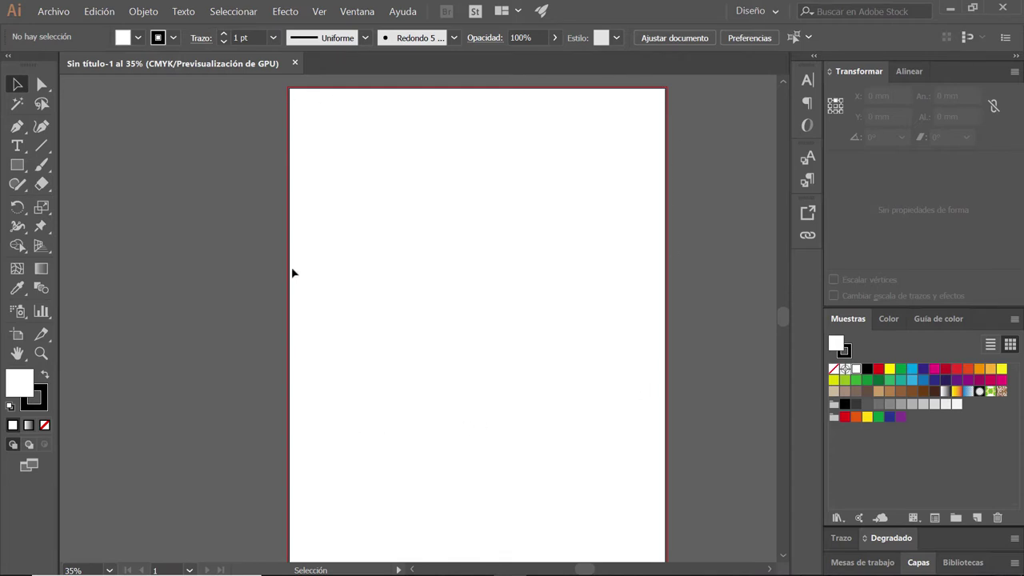
Step: Close the blank document and reimport Ciudad Real.dwg scaled to fit the artboard
left_click(295, 63)
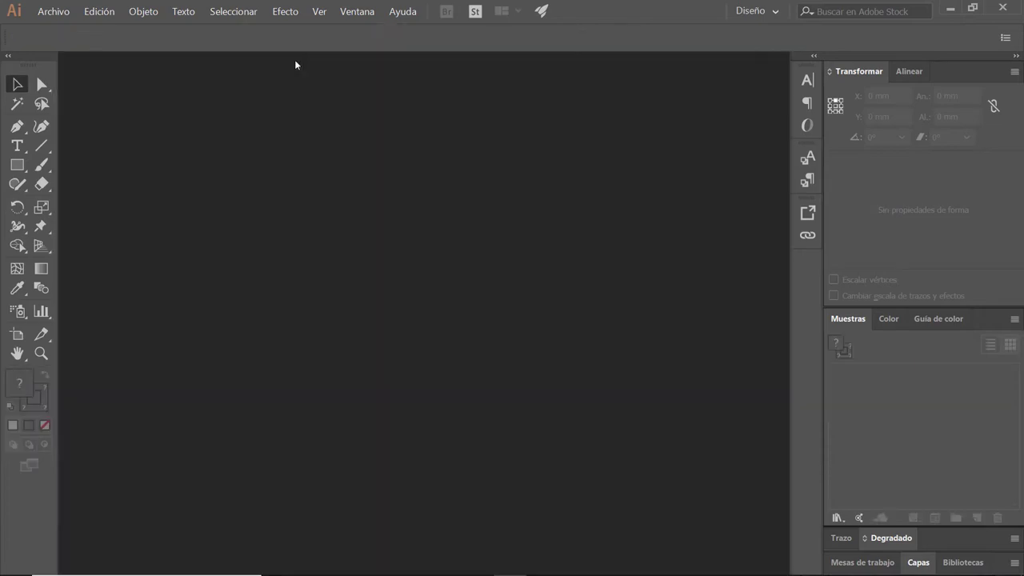
left_click(56, 15)
left_click(85, 49)
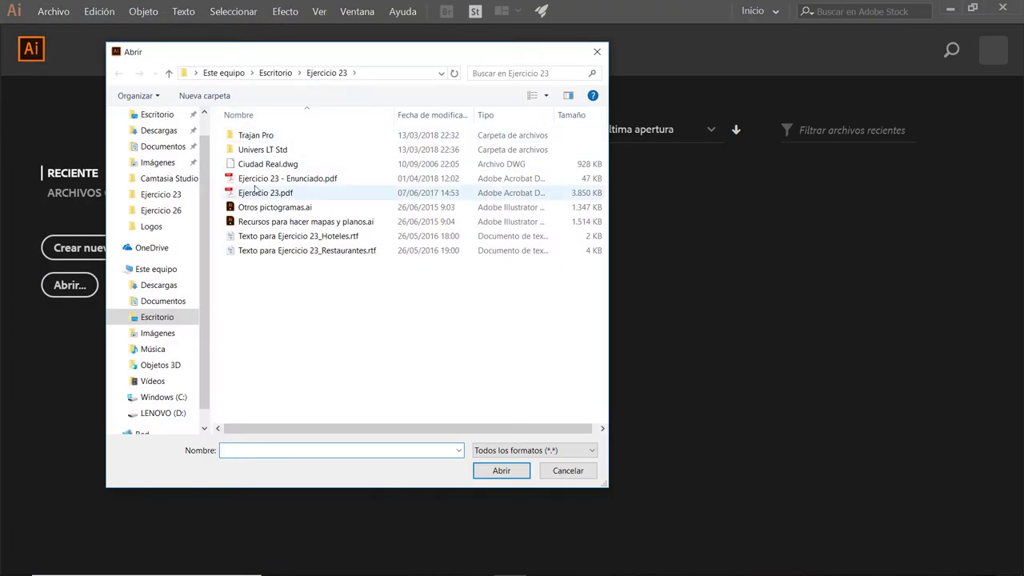
double_click(251, 164)
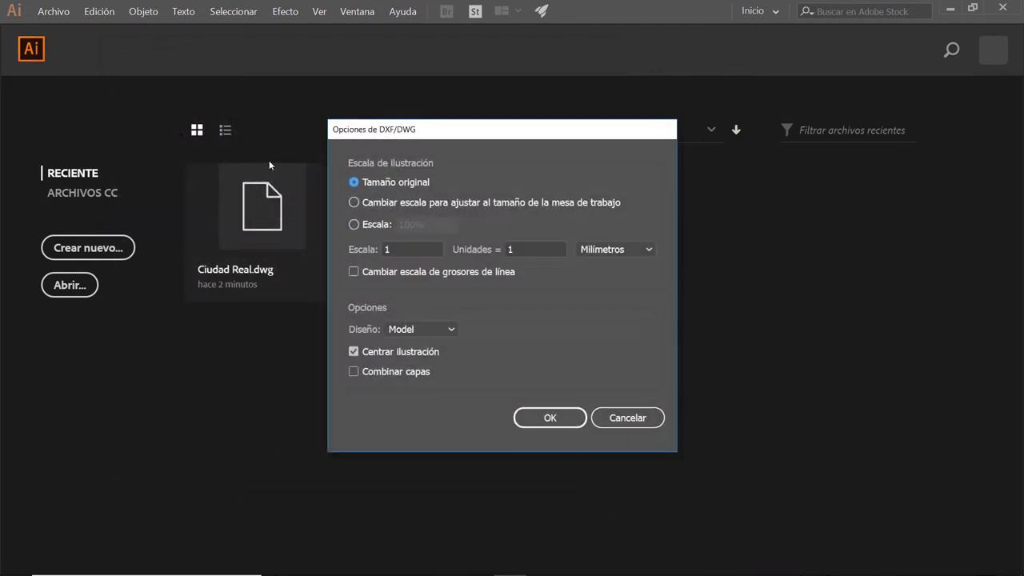
left_click(381, 203)
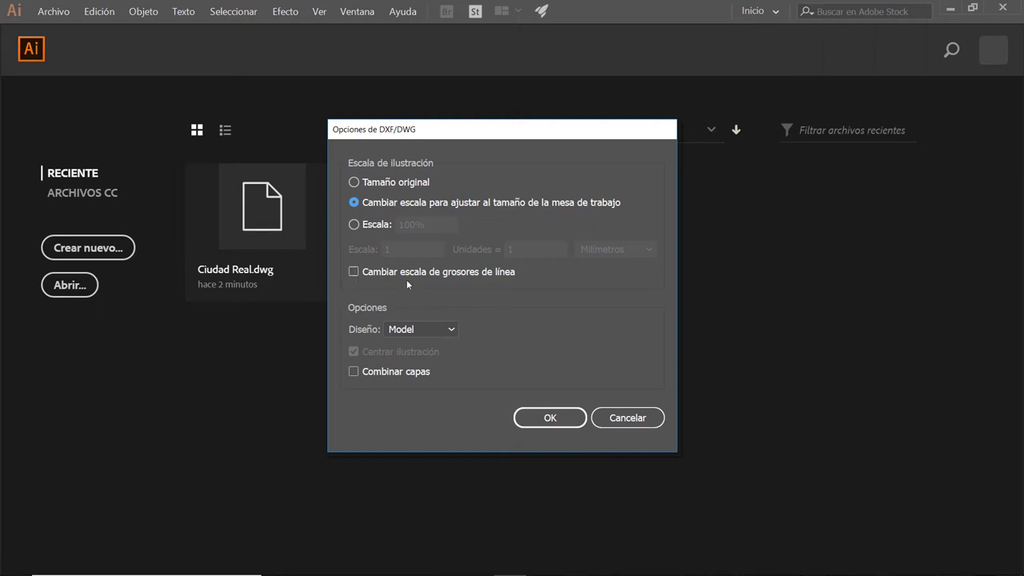
left_click(550, 417)
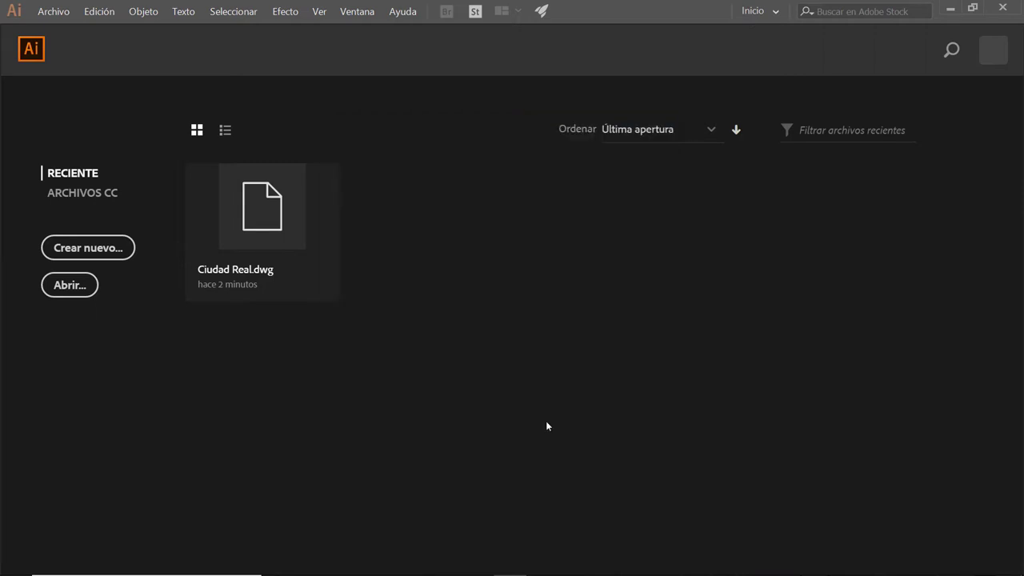
left_click(626, 361)
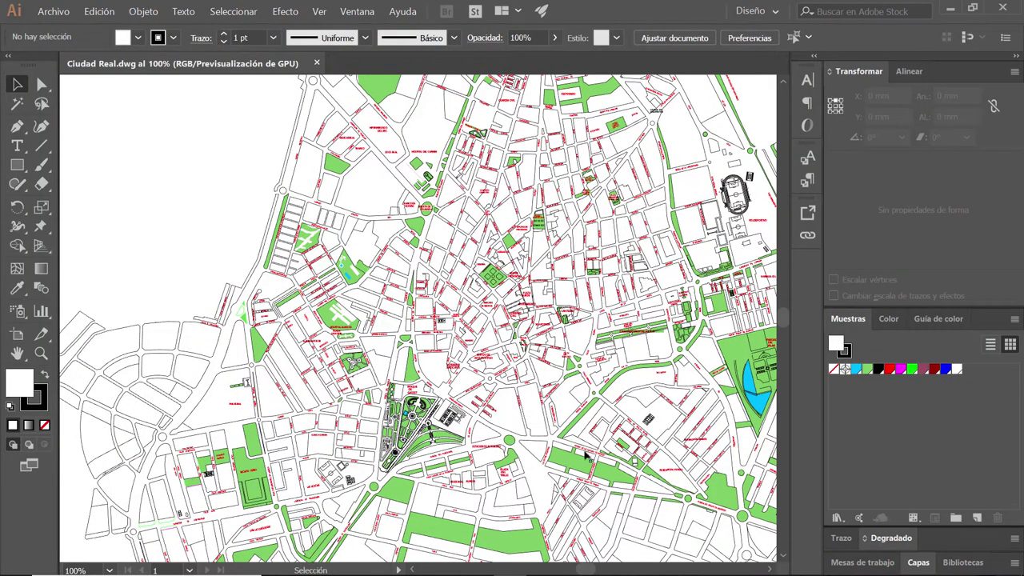
scroll(548, 448, "down", 2)
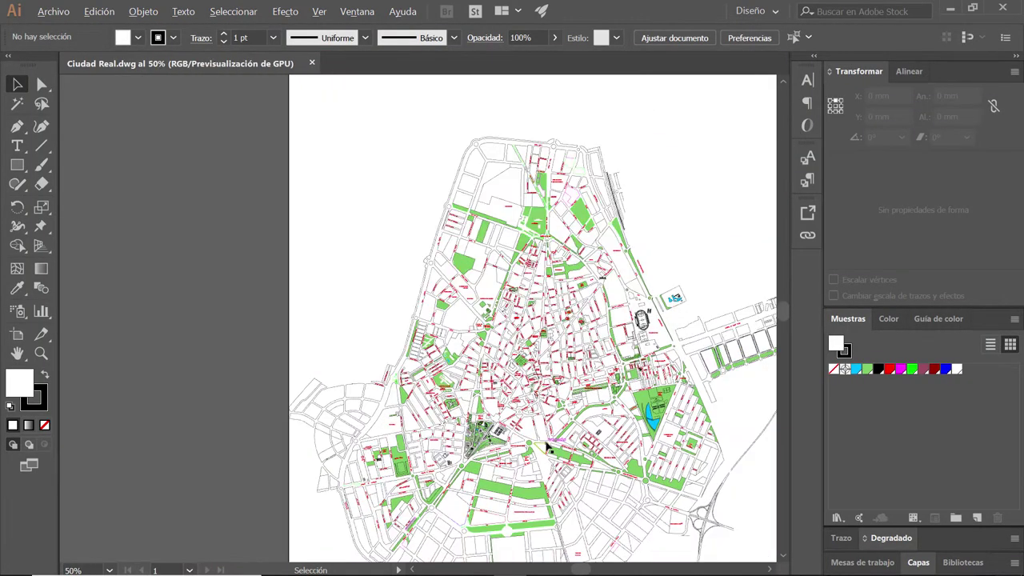
scroll(548, 446, "down", 2)
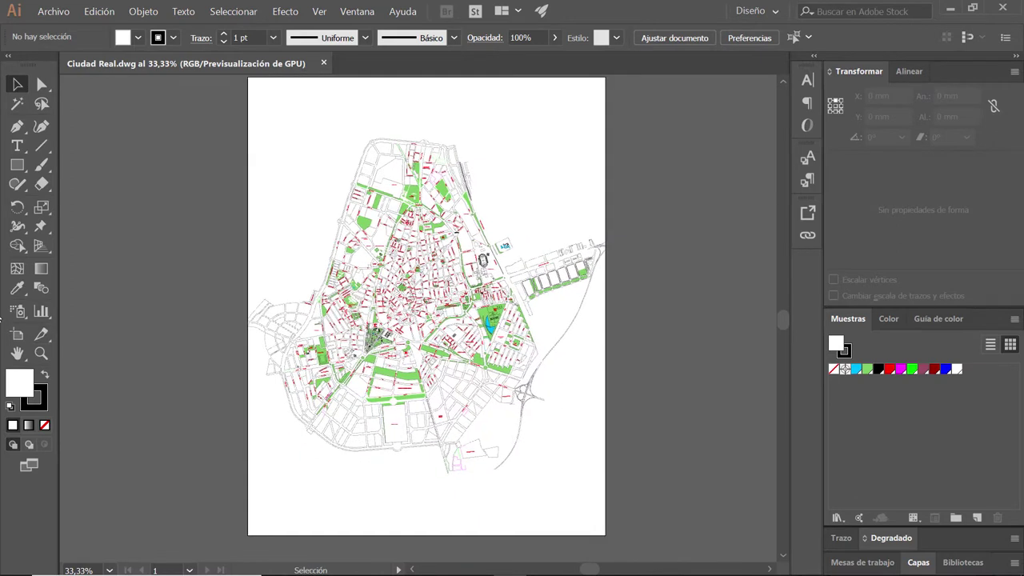
left_click(18, 335)
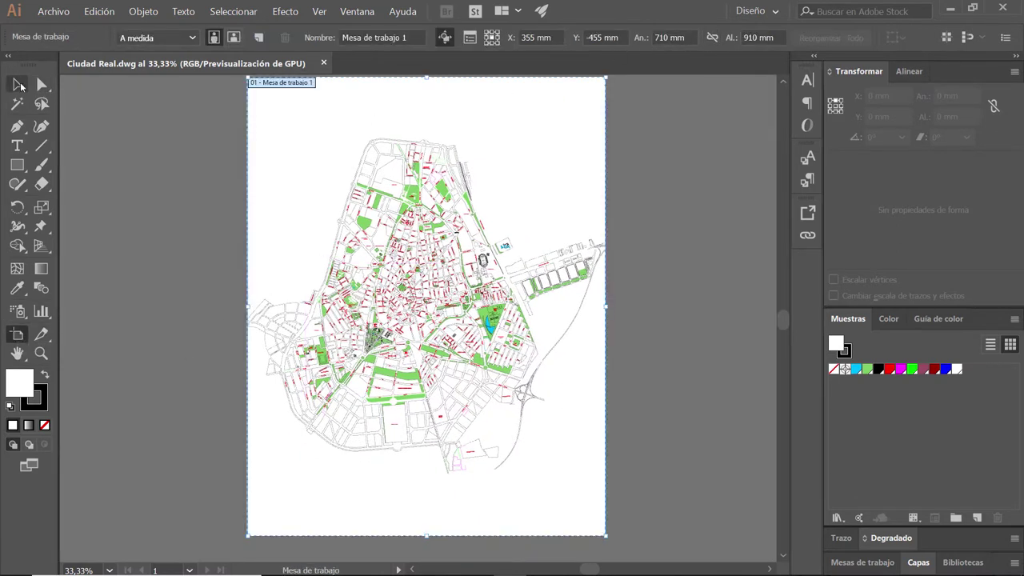
left_click(18, 84)
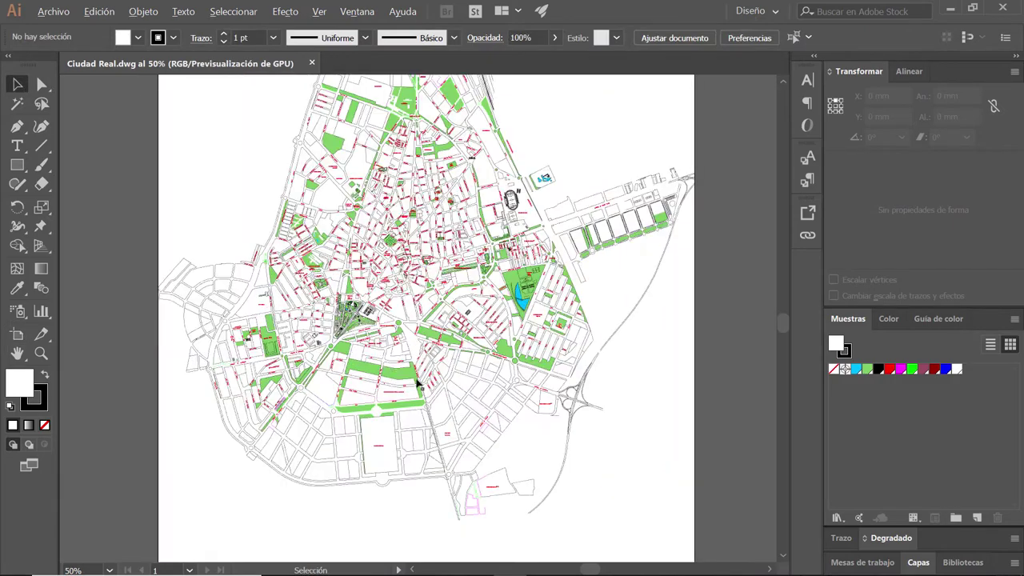
scroll(423, 379, "up", 1)
scroll(351, 369, "up", 1)
scroll(339, 343, "up", 5)
scroll(336, 232, "up", 2)
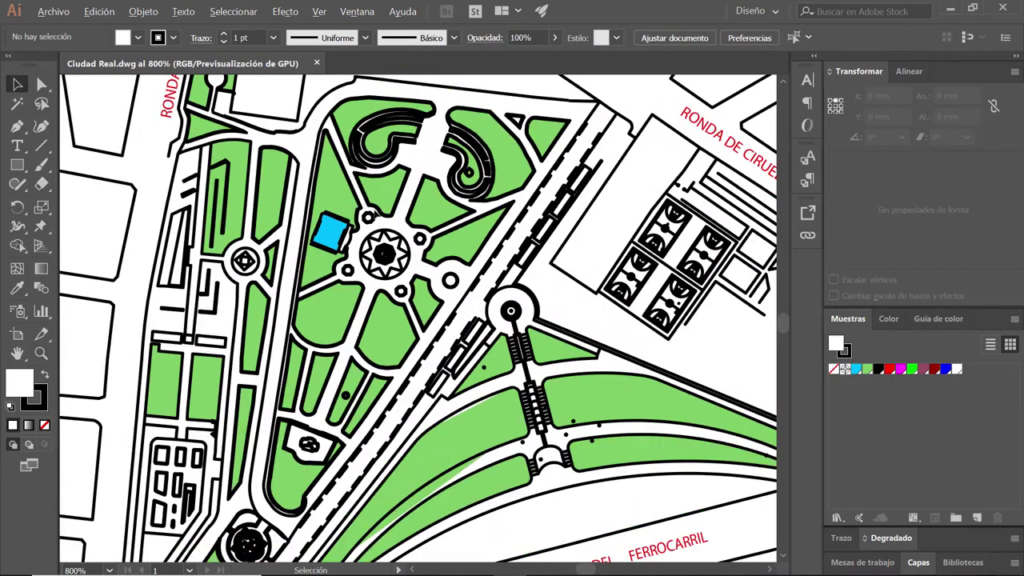
scroll(563, 278, "up", 1)
scroll(551, 240, "right", 3)
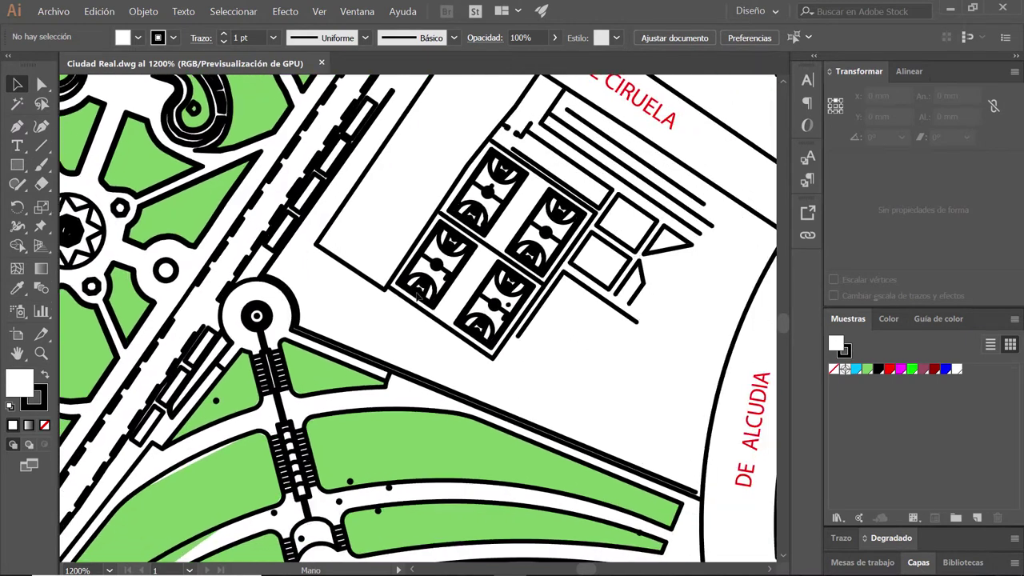
scroll(540, 206, "up", 1)
scroll(540, 206, "up", 1)
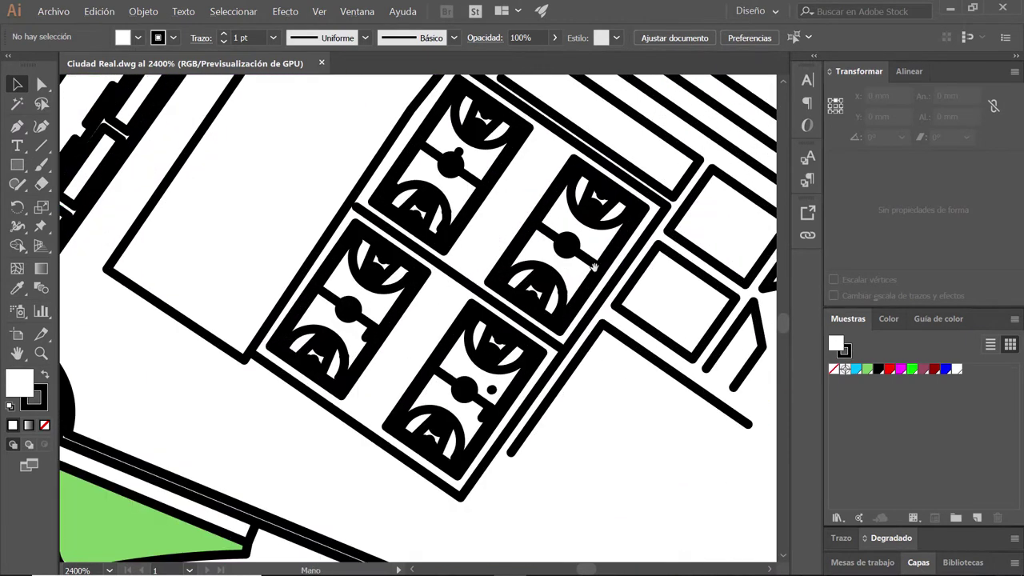
mouse_move(507, 217)
left_mouse_down()
mouse_move(543, 333)
mouse_move(538, 256)
left_mouse_up()
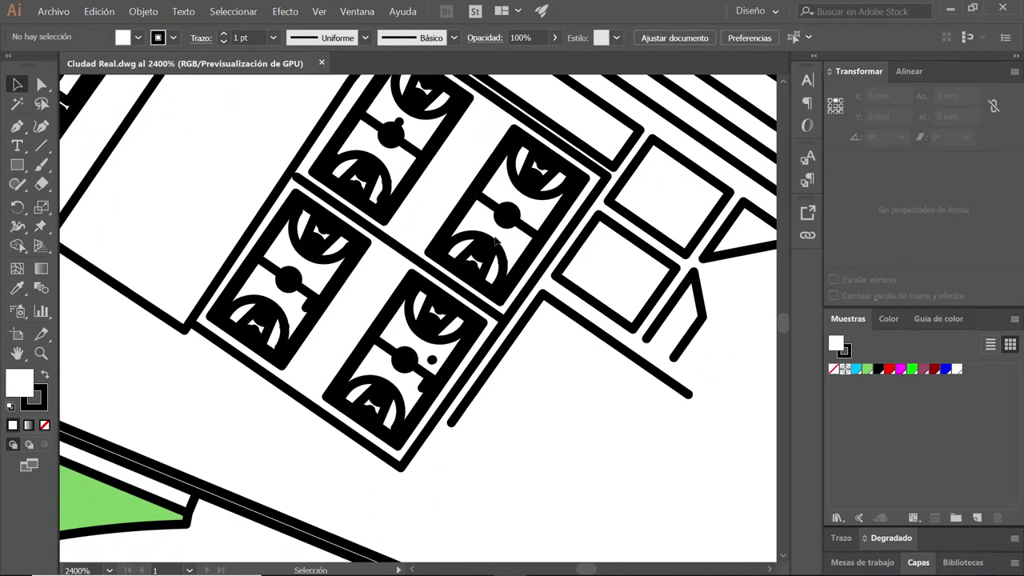
scroll(439, 244, "down", 1)
left_click_drag(439, 243, 598, 320)
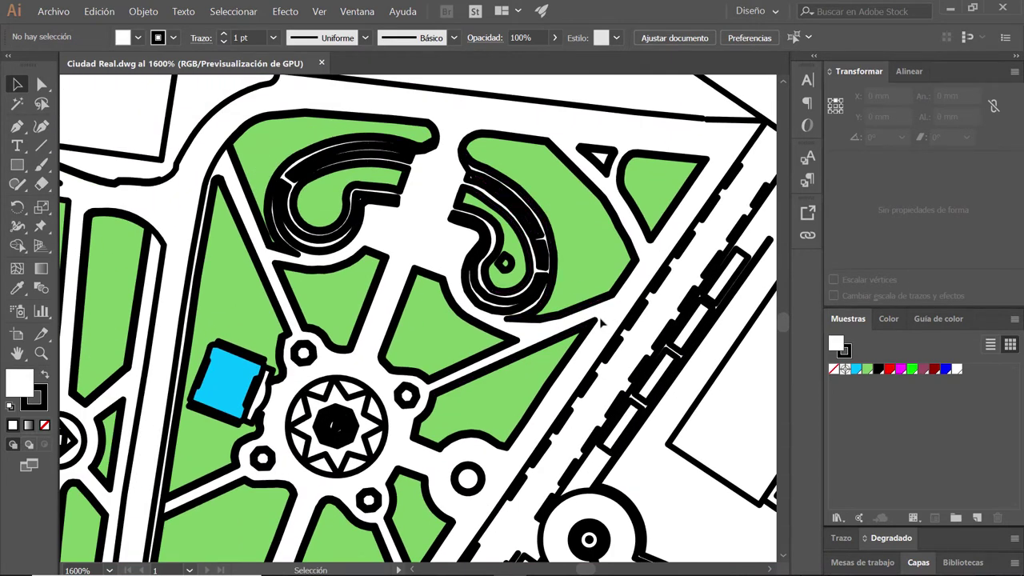
key("ctrl+y")
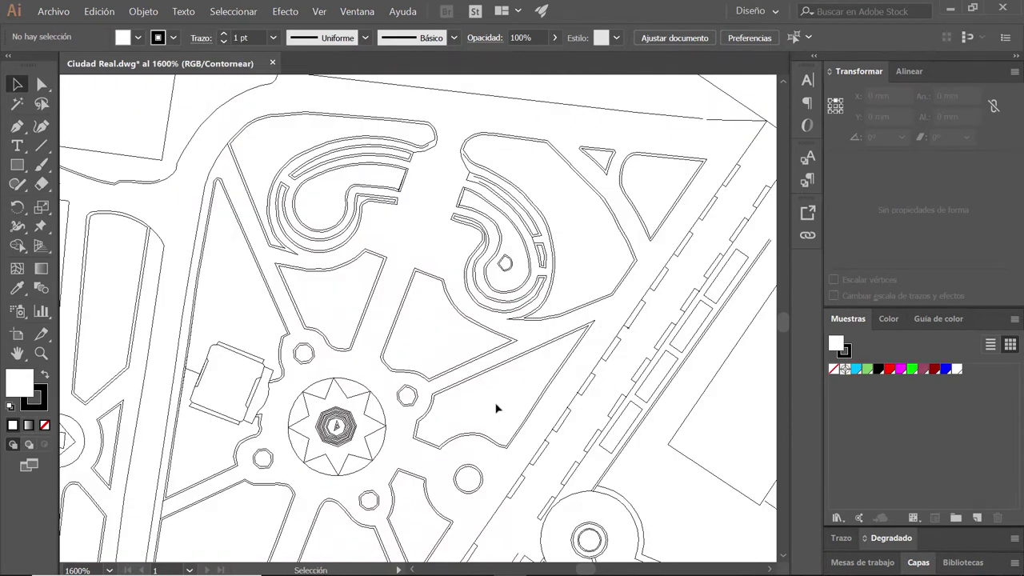
scroll(316, 452, "up", 1)
scroll(329, 450, "up", 2)
scroll(384, 359, "up", 1)
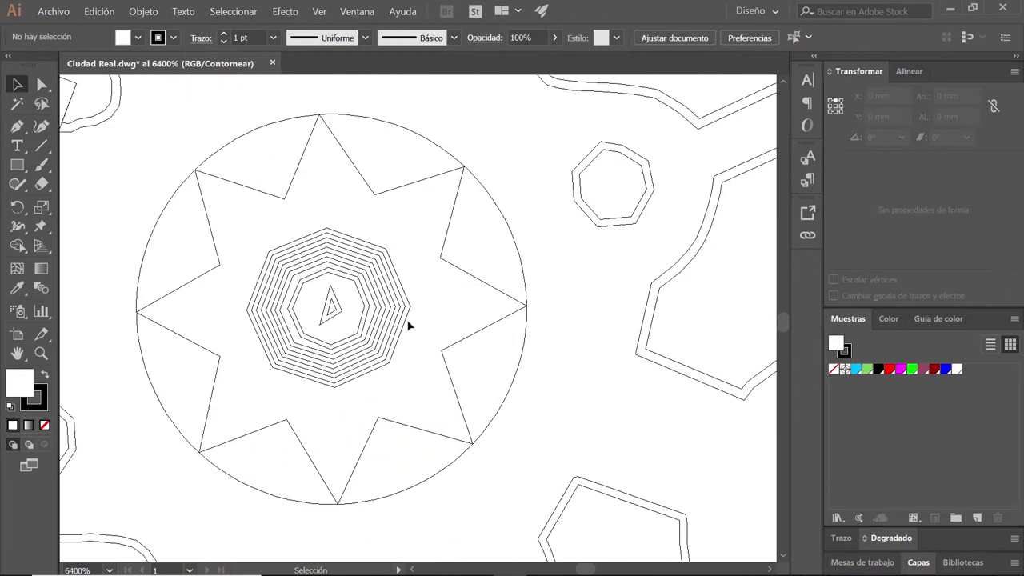
scroll(370, 276, "down", 1)
scroll(370, 276, "down", 1)
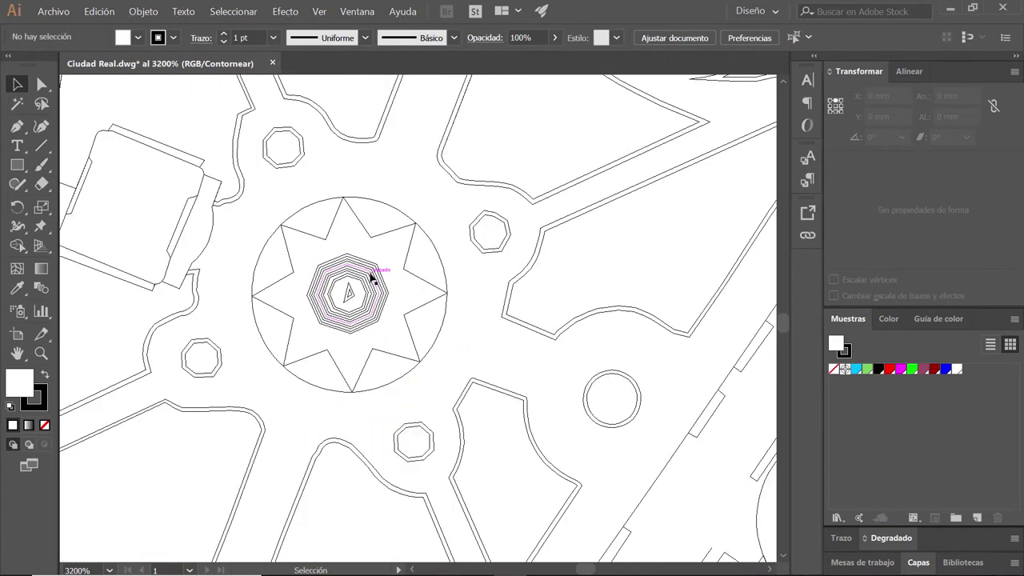
key("ctrl+y")
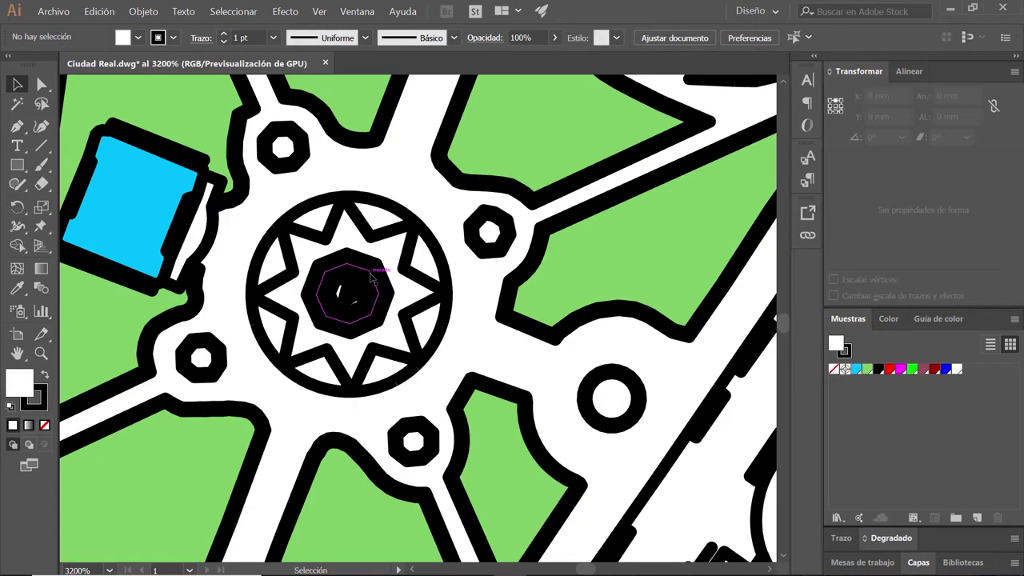
scroll(424, 270, "down", 2)
scroll(424, 269, "down", 2)
scroll(419, 259, "down", 1)
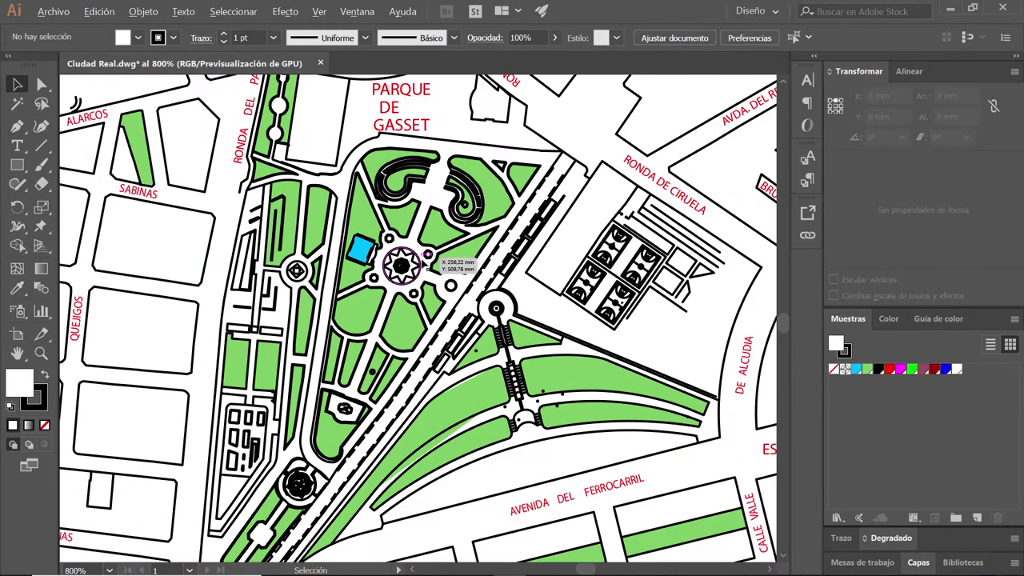
scroll(419, 258, "down", 1)
scroll(419, 258, "down", 1)
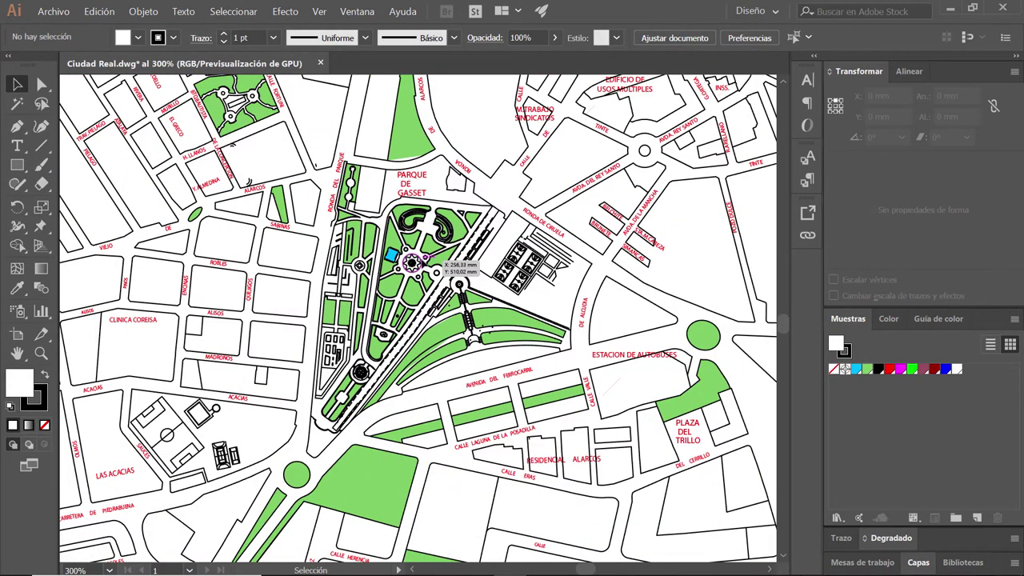
scroll(424, 264, "down", 1)
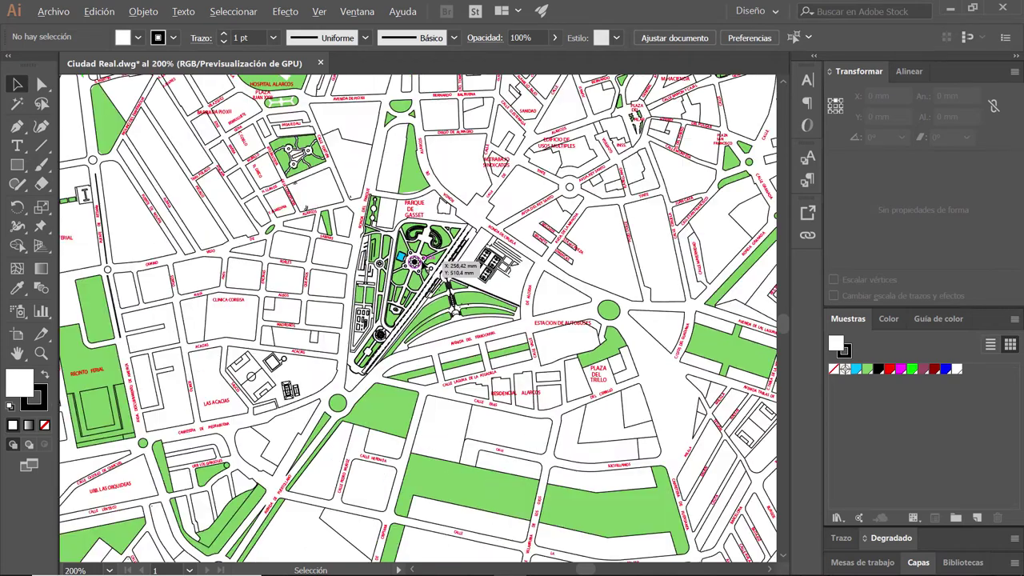
scroll(424, 264, "down", 1)
scroll(423, 264, "down", 1)
scroll(423, 264, "down", 1)
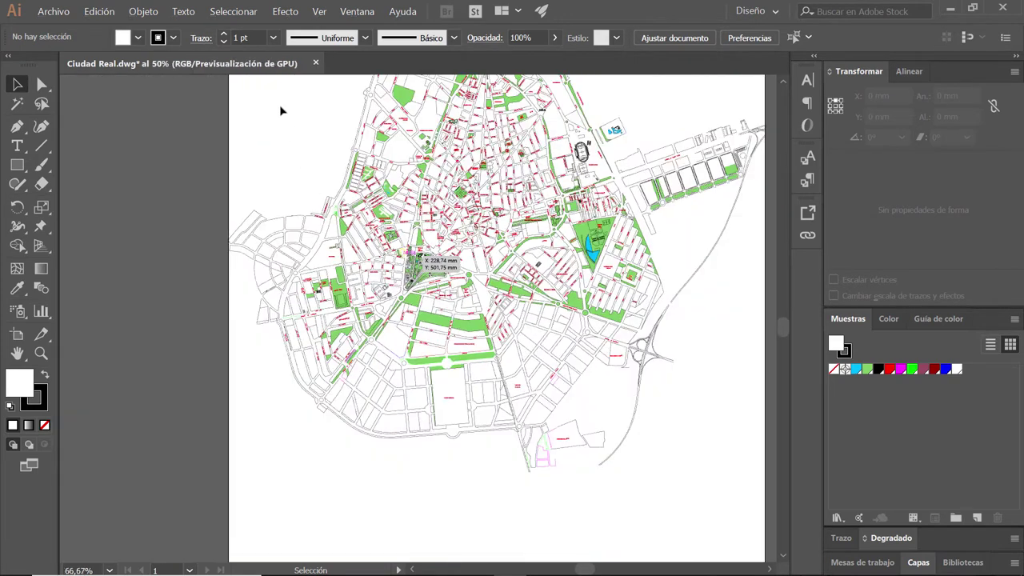
left_click(316, 63)
Step: Close the map and reimport Ciudad Real.dwg with scaled line weights and Model layout
left_click(606, 315)
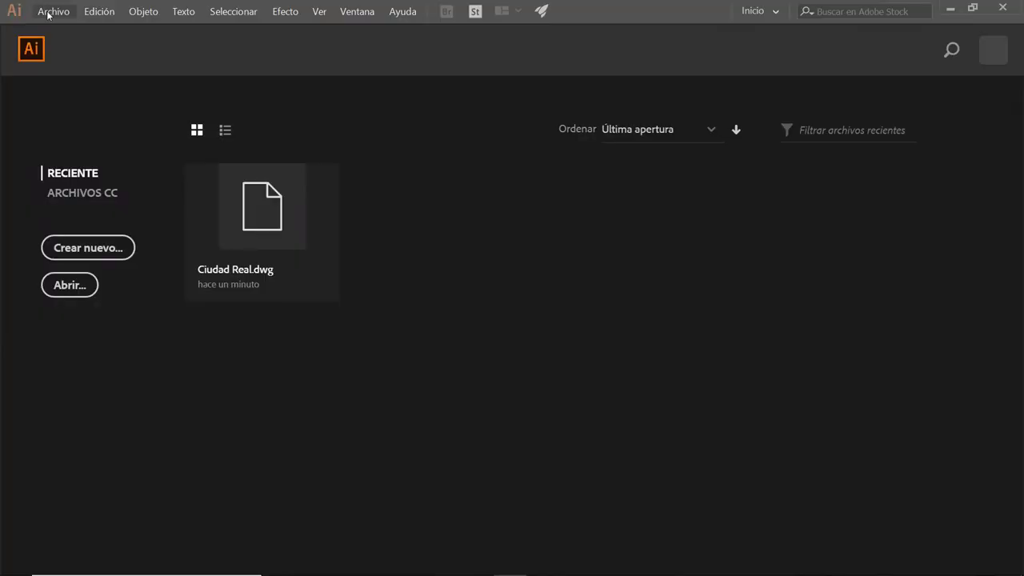
left_click(53, 11)
left_click(62, 53)
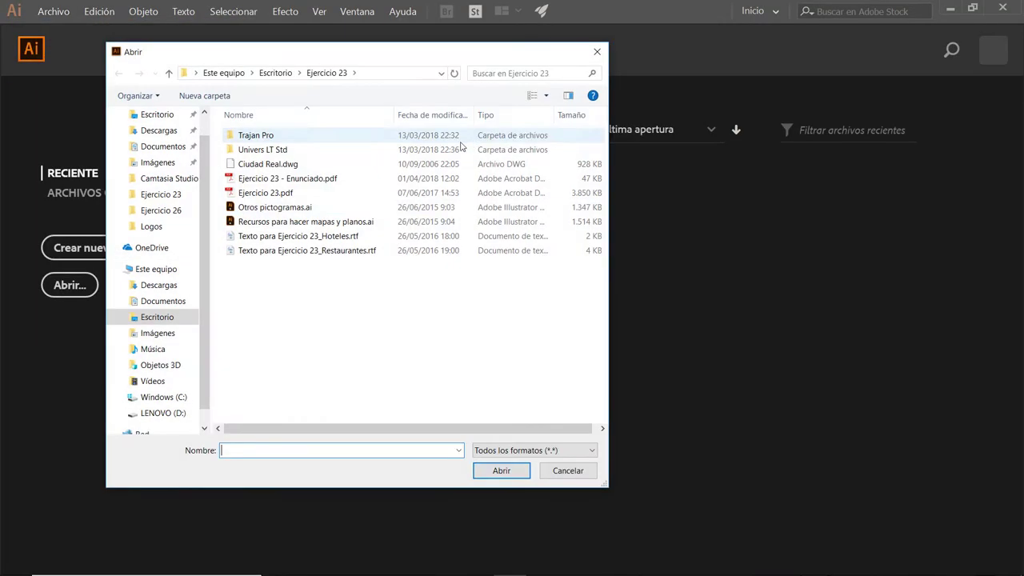
double_click(260, 167)
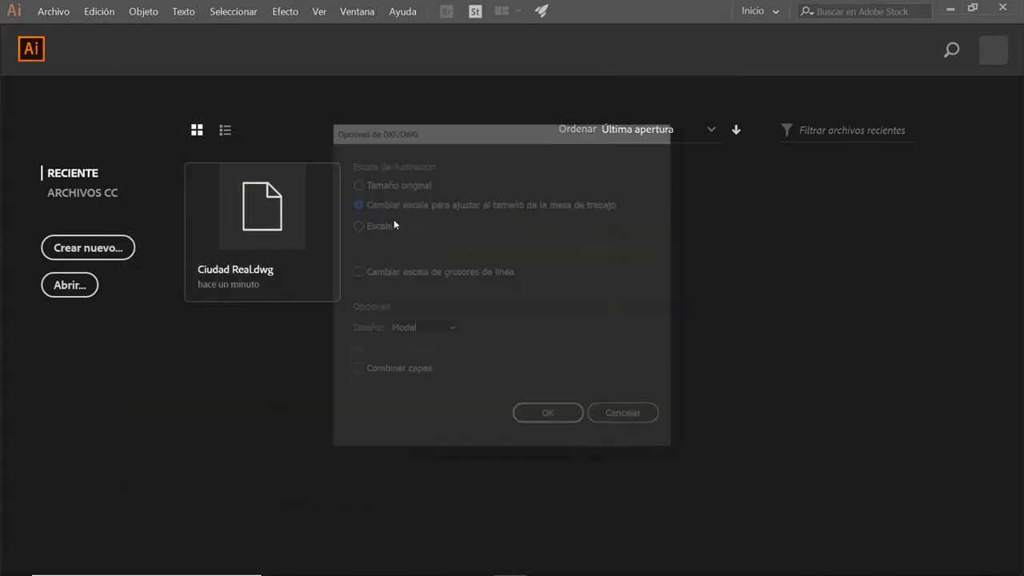
left_click(363, 273)
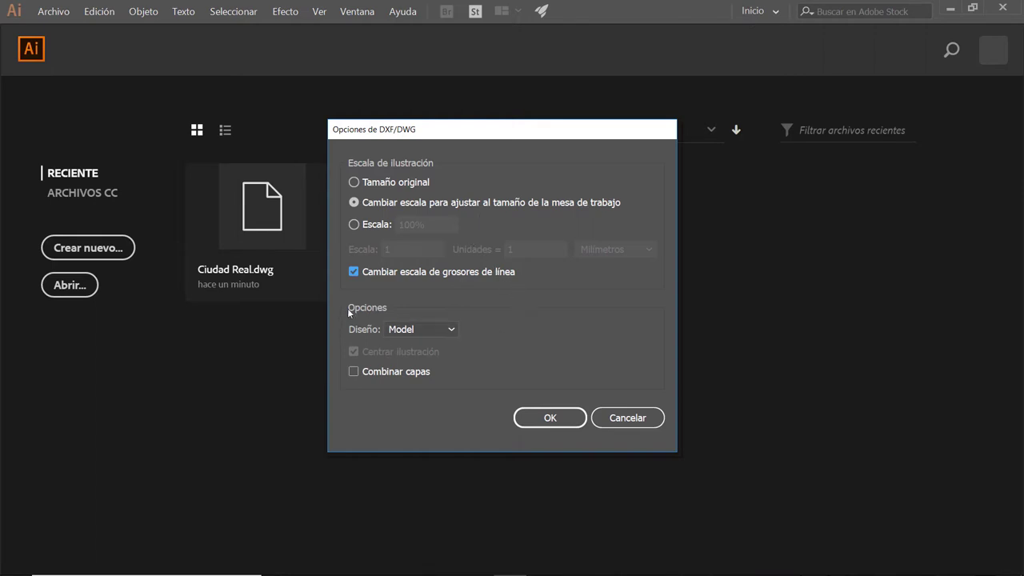
left_click(413, 332)
left_click(415, 329)
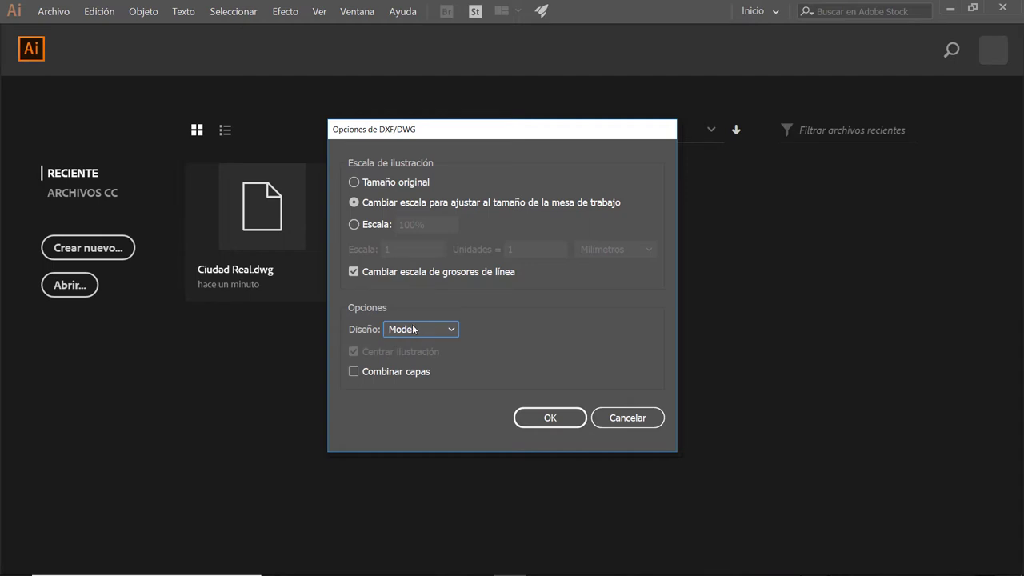
left_click(550, 417)
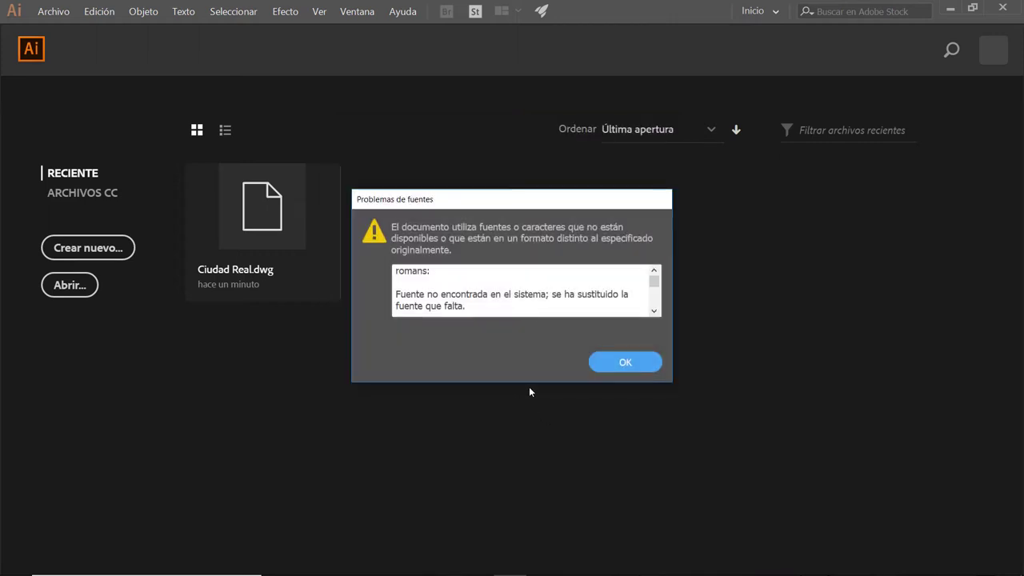
left_click(625, 362)
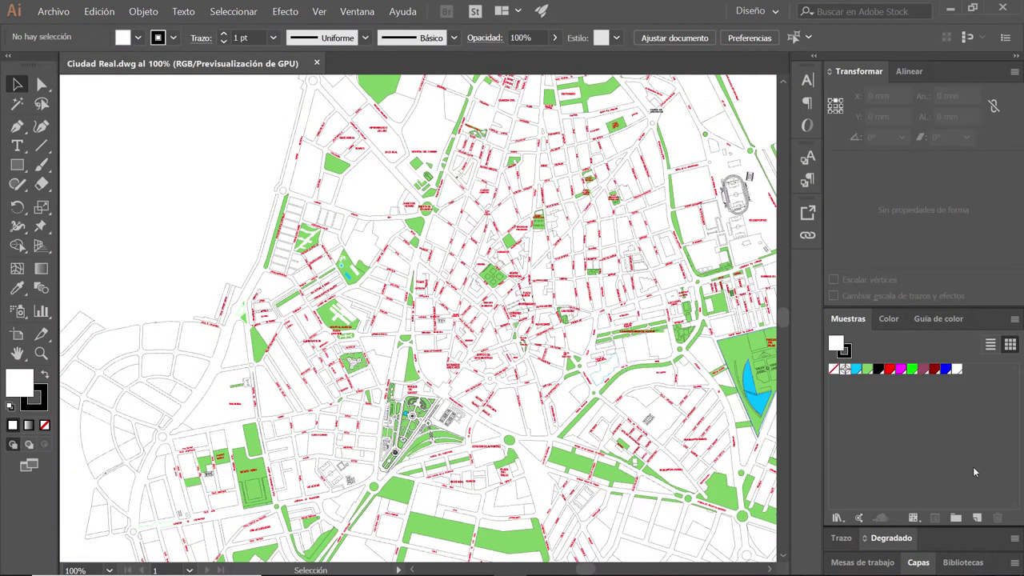
Step: Zoom out to 33.33% and expand the Capas panel listing ES-TEXTO, EQD and EQ
scroll(421, 337, "down", 1, "alt")
scroll(480, 368, "down", 1, "alt")
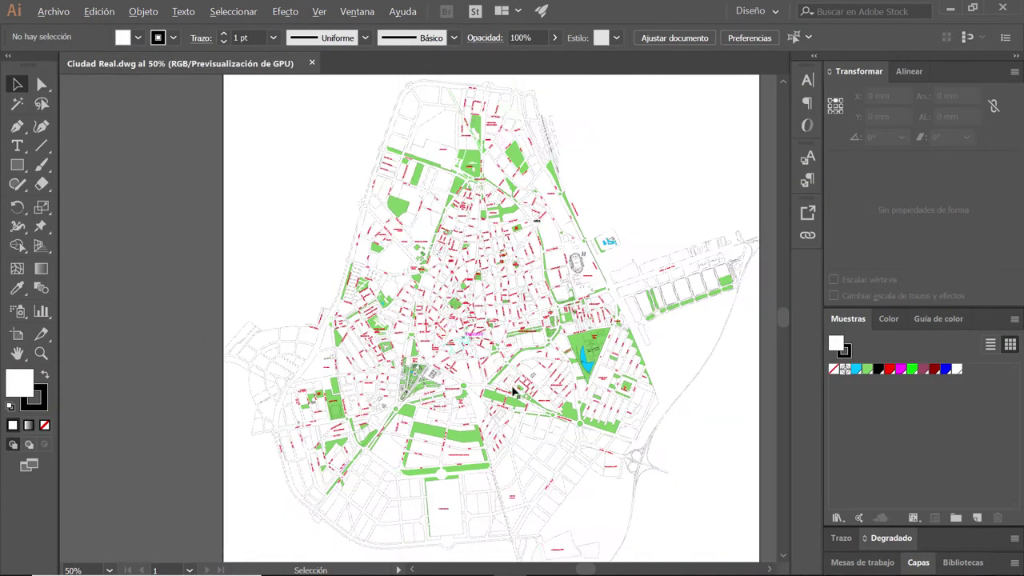
scroll(499, 367, "down", 1, "alt")
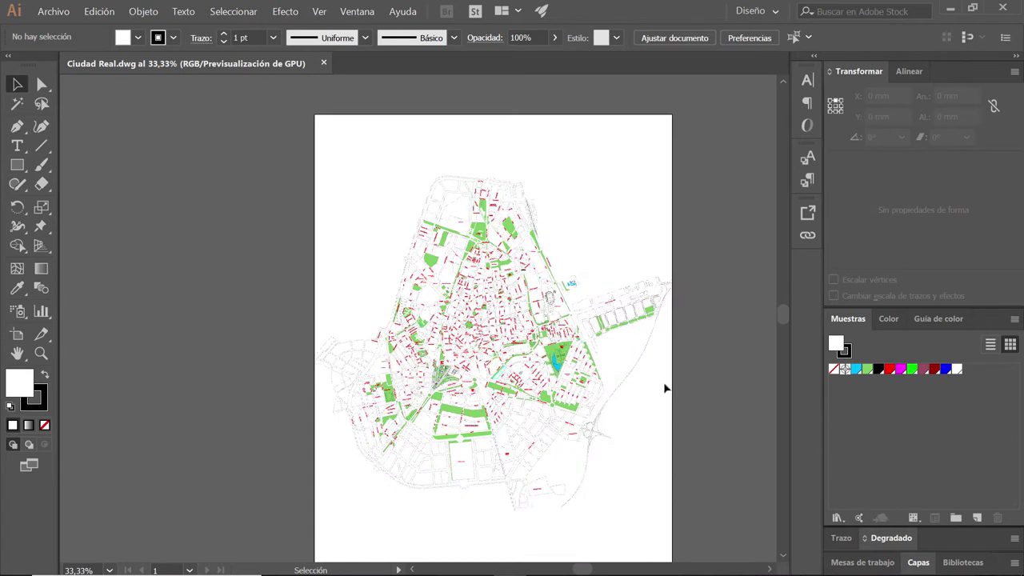
left_click(924, 563)
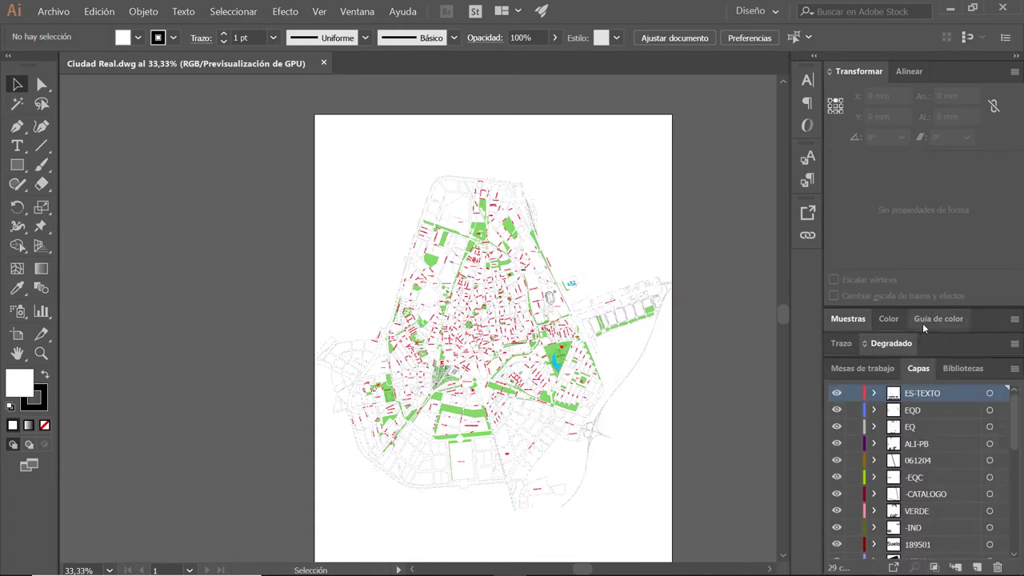
double_click(861, 71)
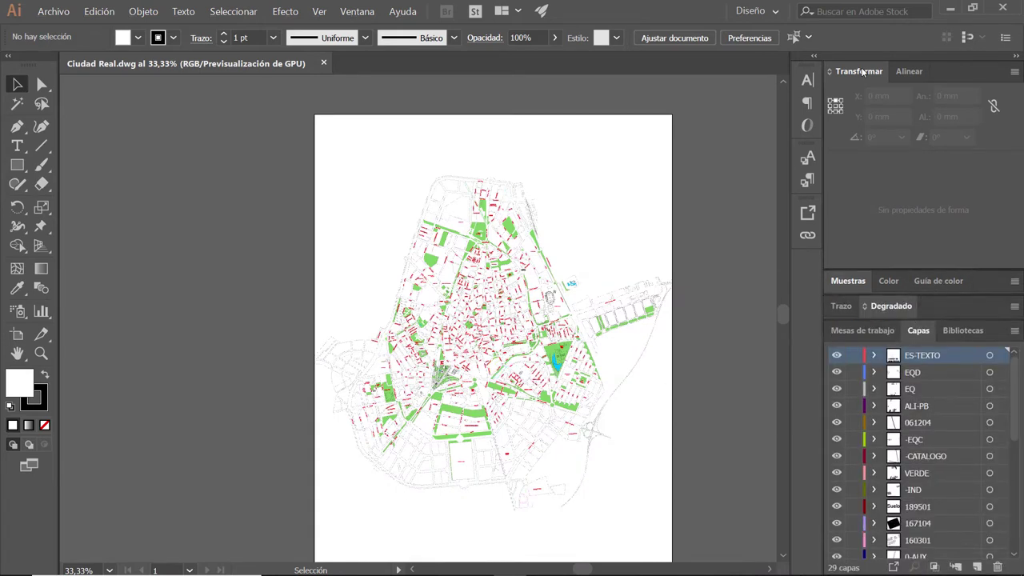
double_click(862, 71)
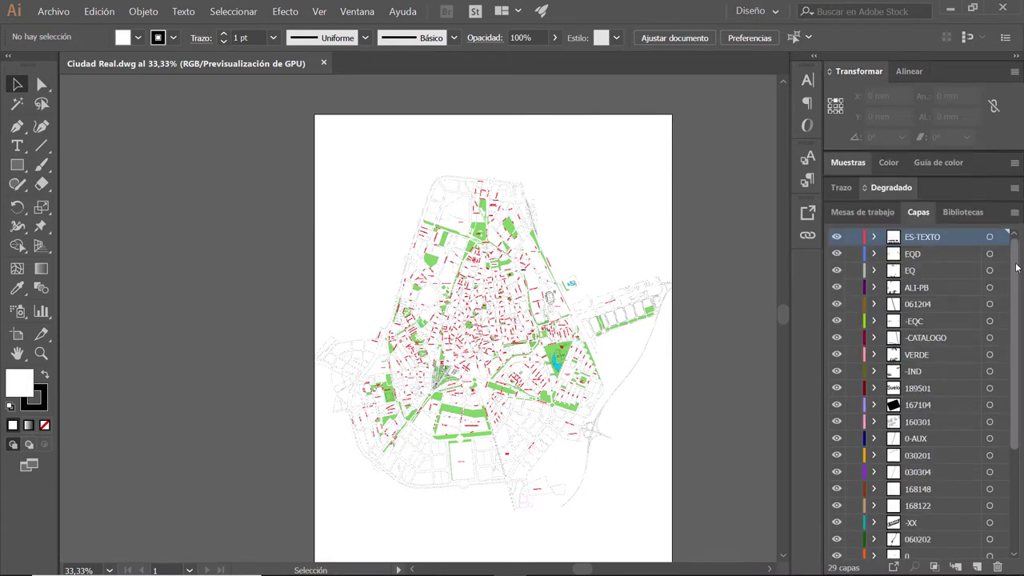
scroll(984, 400, "down", 5)
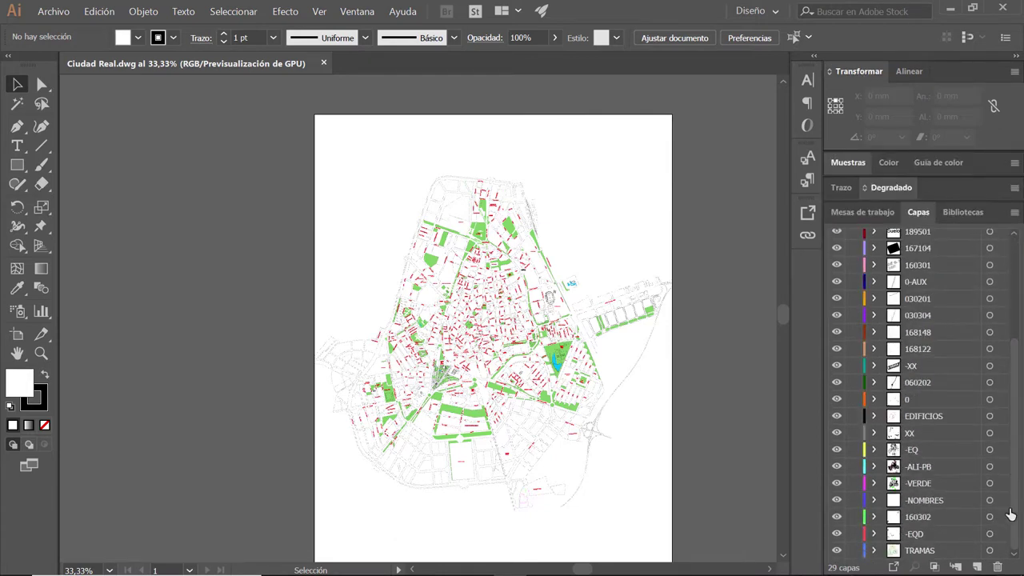
scroll(944, 400, "up", 5)
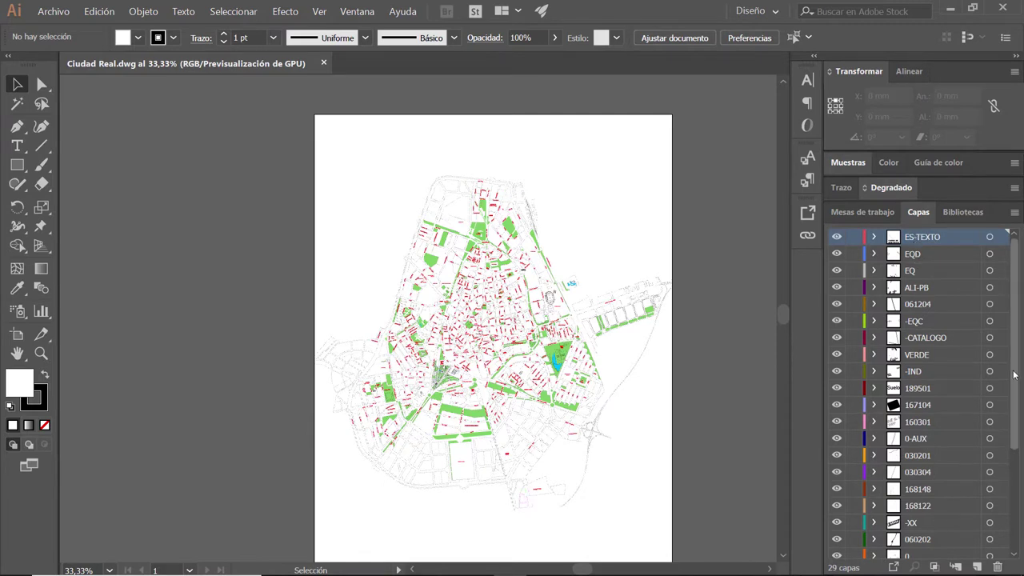
scroll(1012, 374, "down", 5)
scroll(1011, 320, "up", 5)
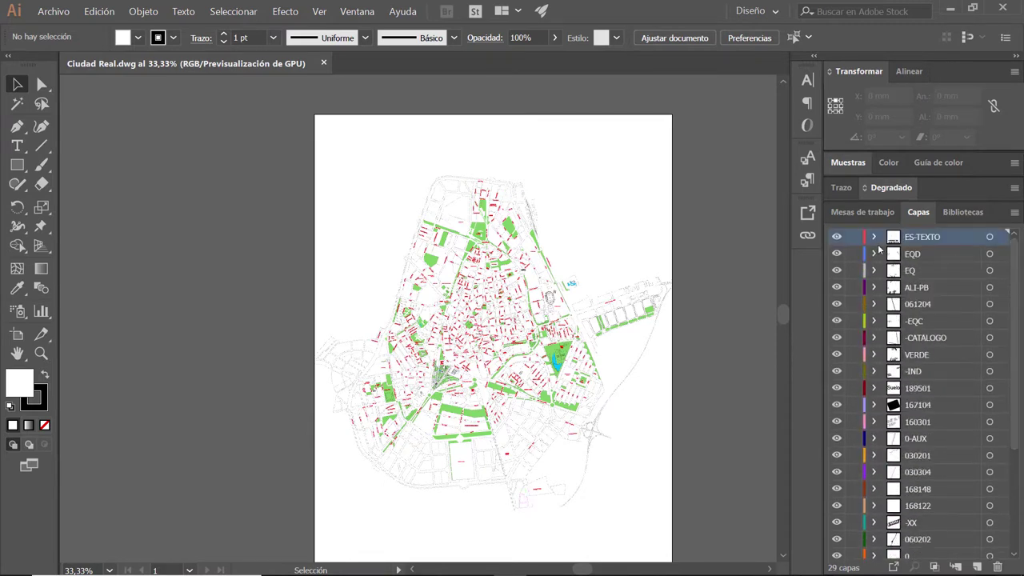
left_click(836, 237)
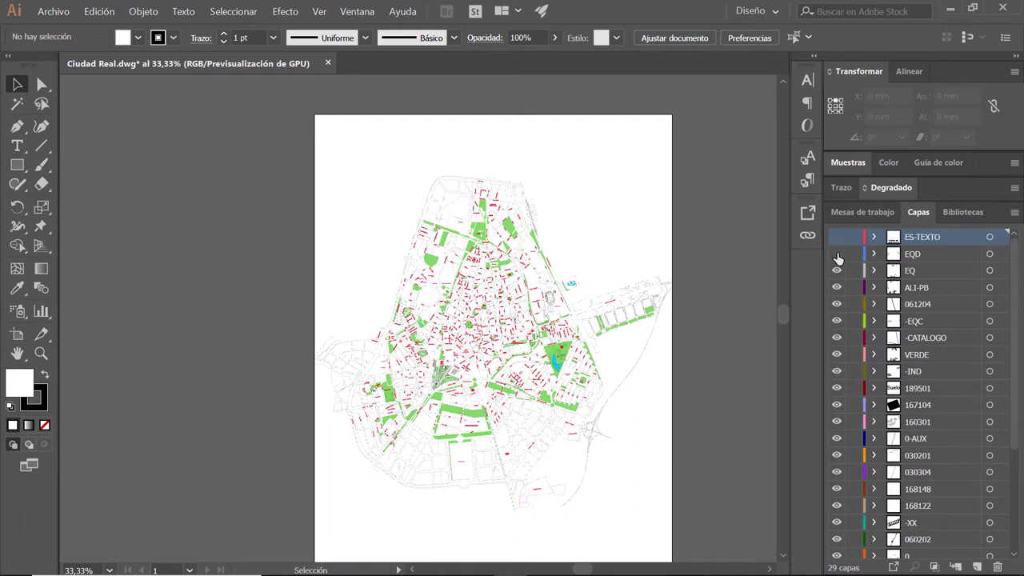
mouse_move(837, 259)
left_mouse_down()
mouse_move(837, 430)
mouse_move(839, 249)
left_mouse_up()
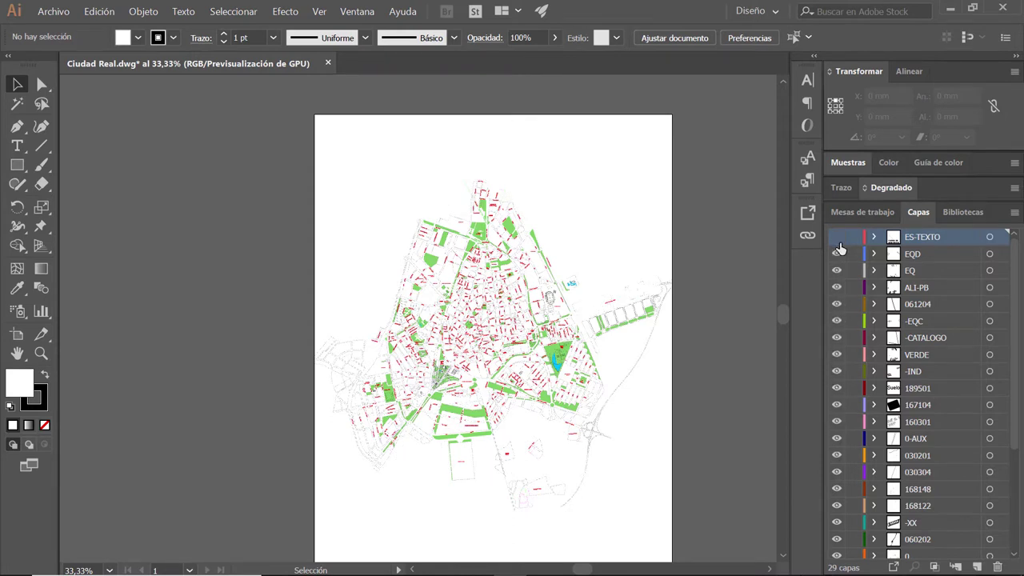
left_click_drag(1015, 284, 1016, 421)
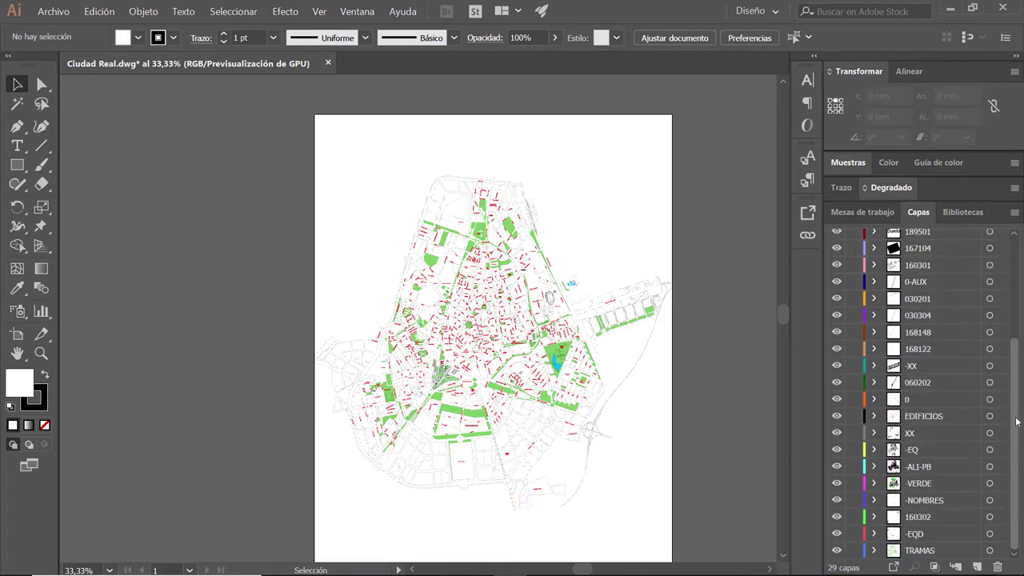
left_click_drag(1015, 345, 1016, 244)
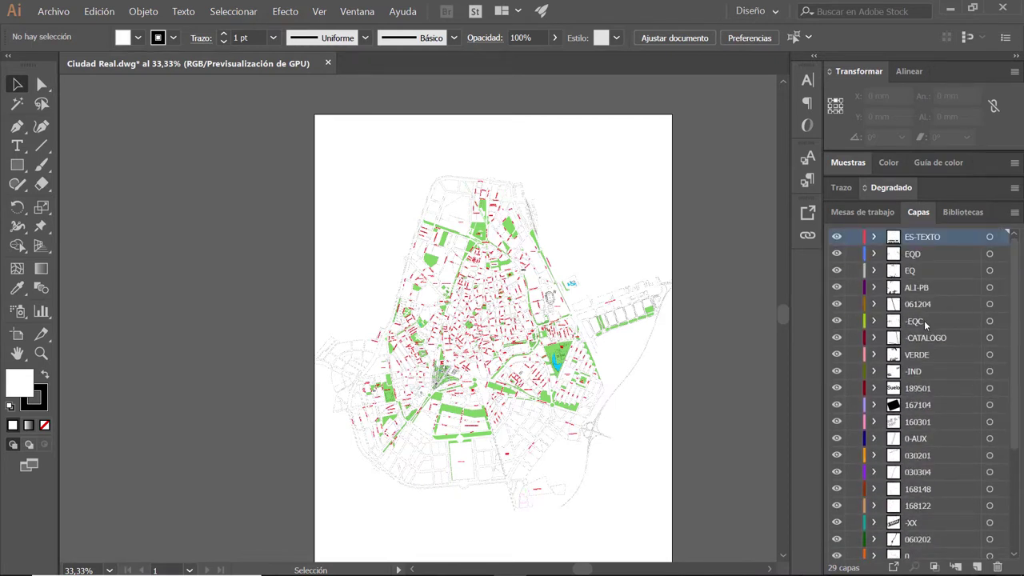
scroll(1005, 372, "down", 5)
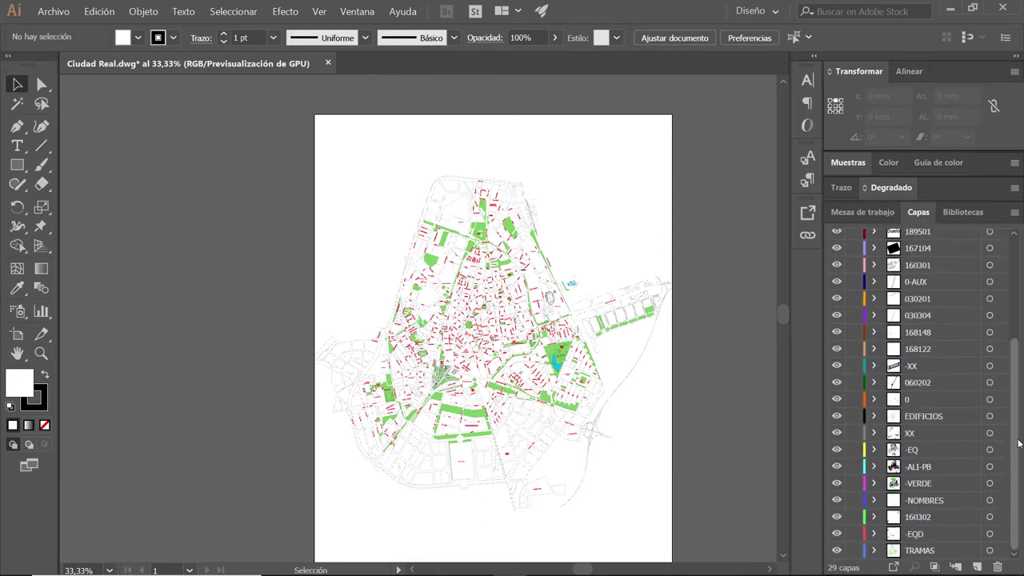
left_click(937, 502)
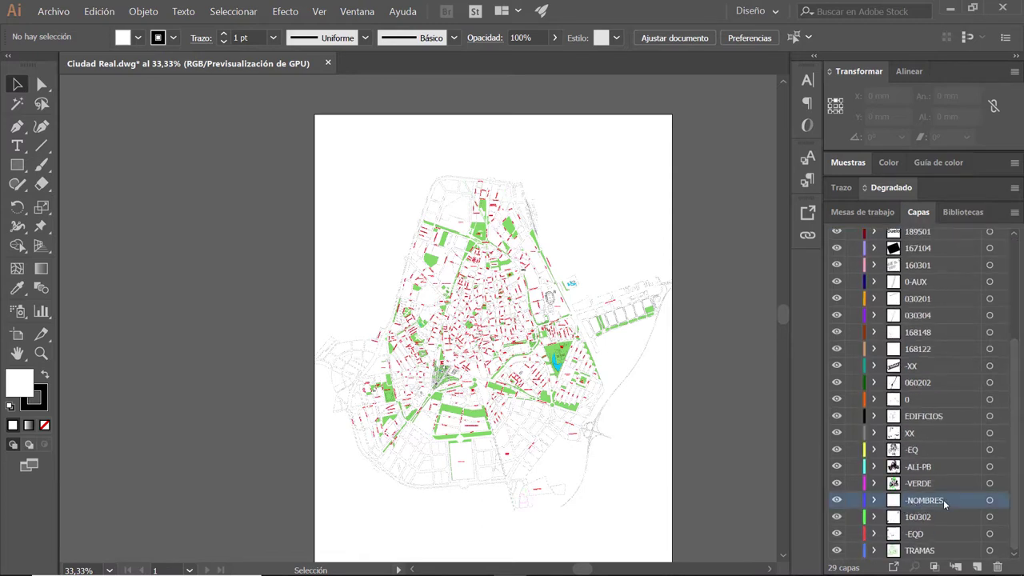
left_click(836, 500)
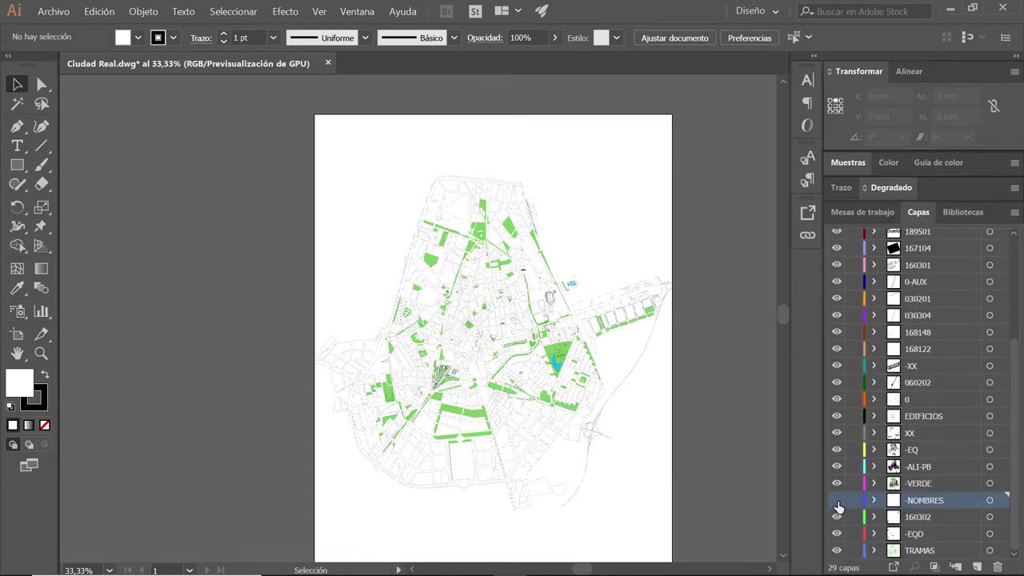
left_click(836, 501)
left_click(836, 501)
left_click(836, 501)
left_click(836, 500)
left_click(836, 500)
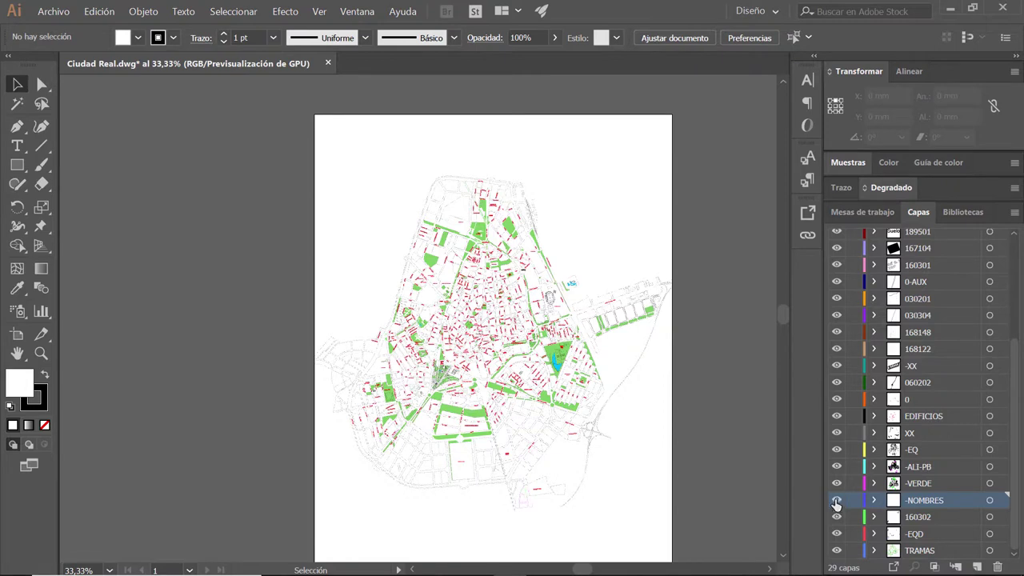
scroll(543, 322, "down", 1)
scroll(544, 321, "right", 1)
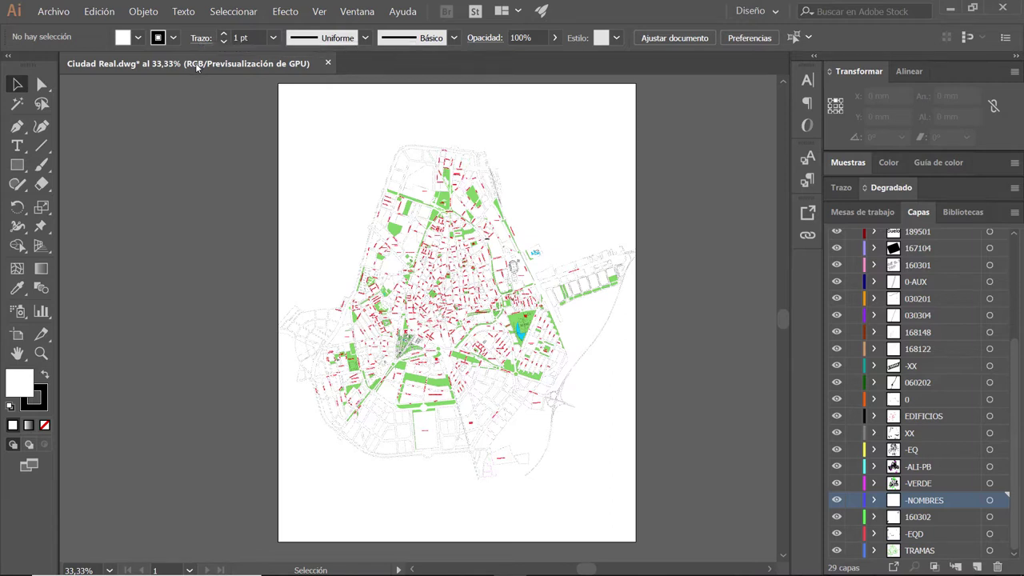
Step: Undo the last change, switch the document to Color CMYK, and check the Color and Muestras panels
key("ctrl+z")
left_click(66, 13)
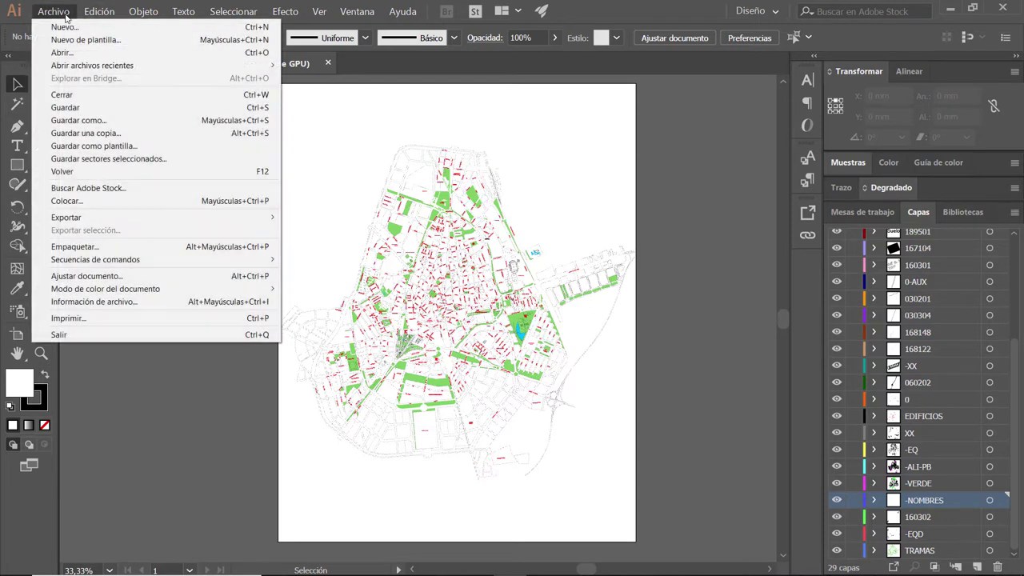
mouse_move(106, 288)
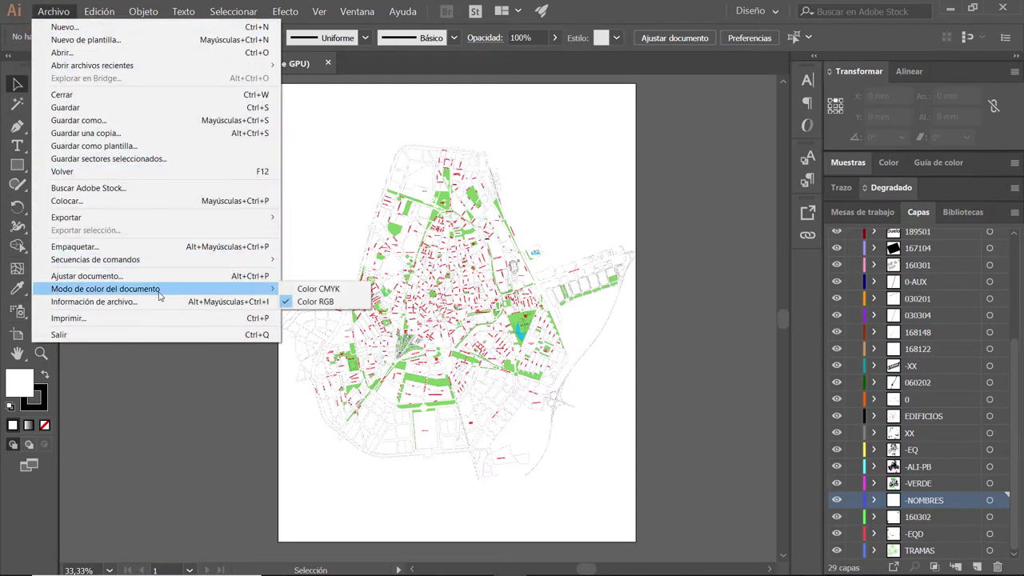
left_click(328, 292)
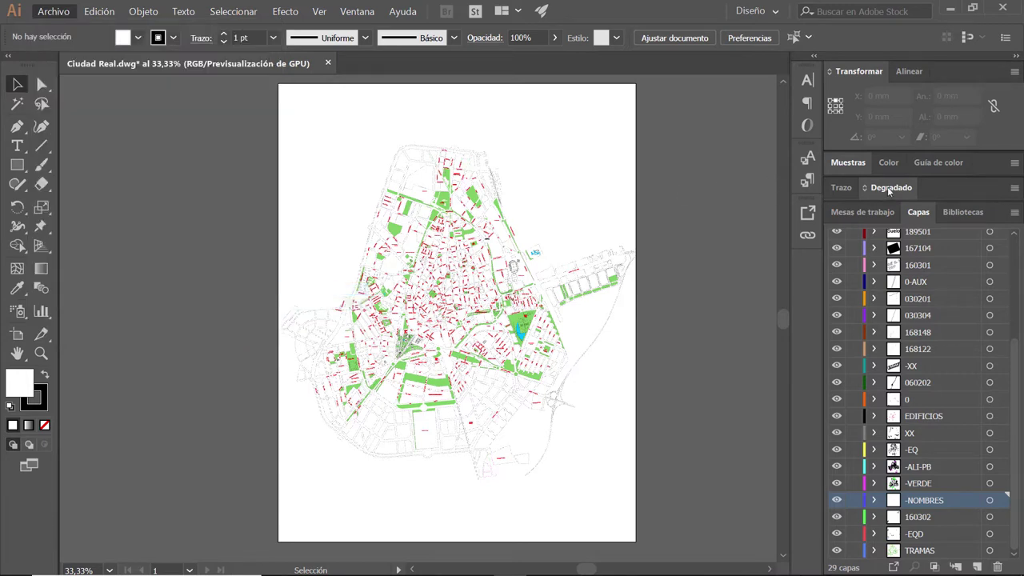
left_click(890, 162)
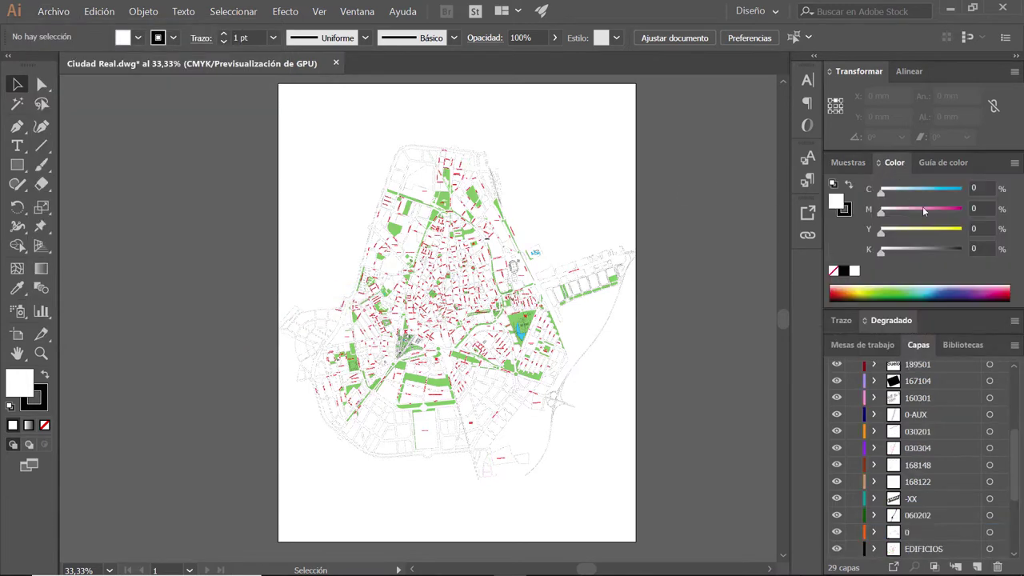
left_click(848, 163)
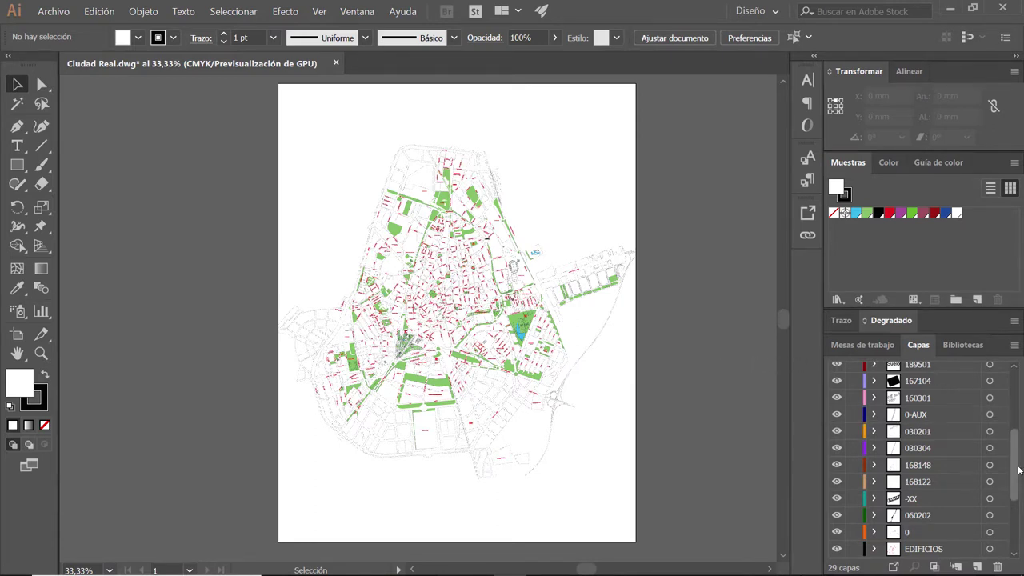
Step: Hide the -NOMBRES street-label and TRAMAS hatch layers in the Capas panel
left_click_drag(1009, 462, 996, 510)
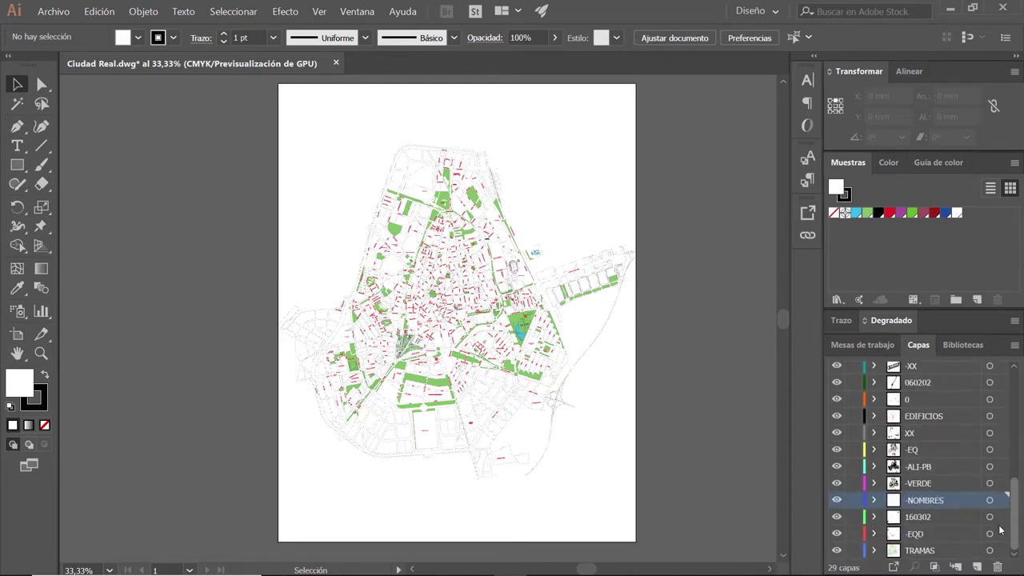
left_click(837, 499)
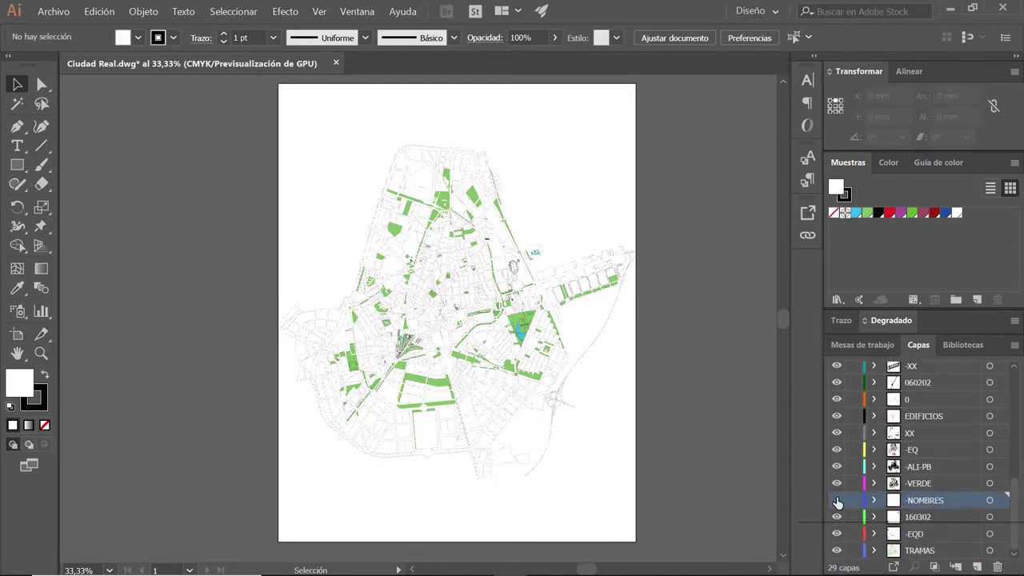
left_click(836, 550)
left_click(836, 550)
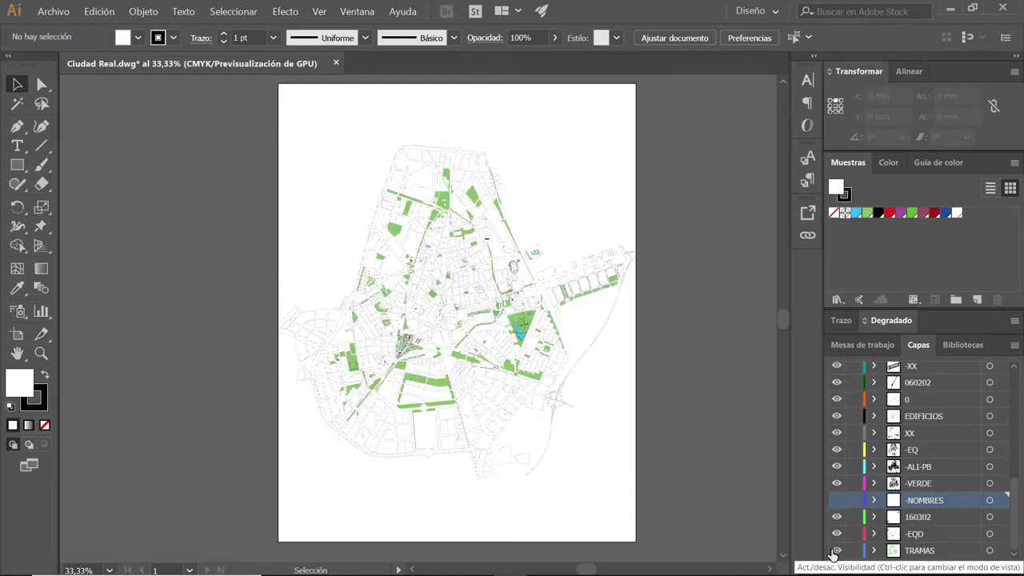
left_click(836, 551)
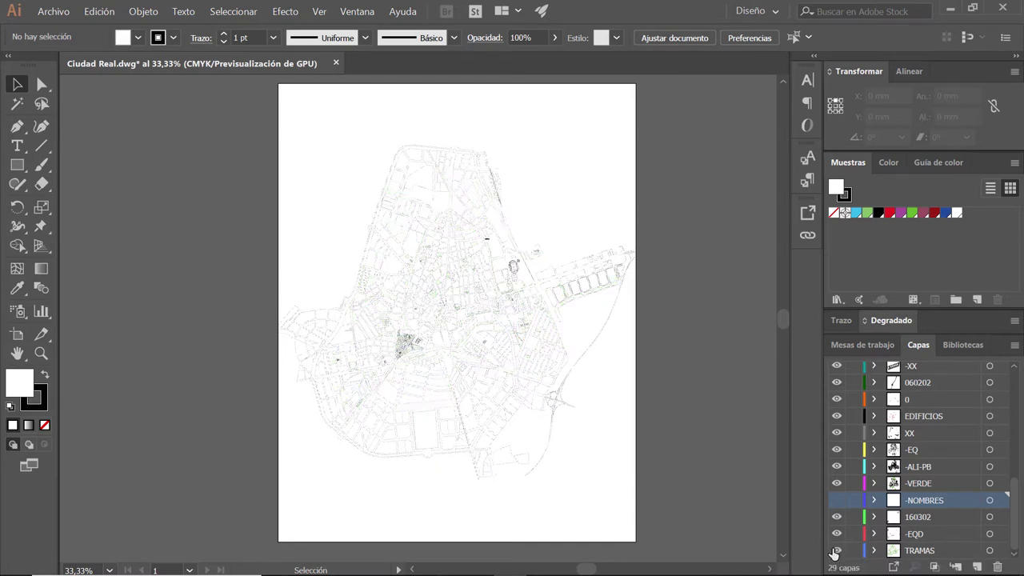
left_click(835, 551)
scroll(1002, 476, "up", 3)
scroll(1002, 476, "up", 2)
scroll(1002, 476, "up", 2)
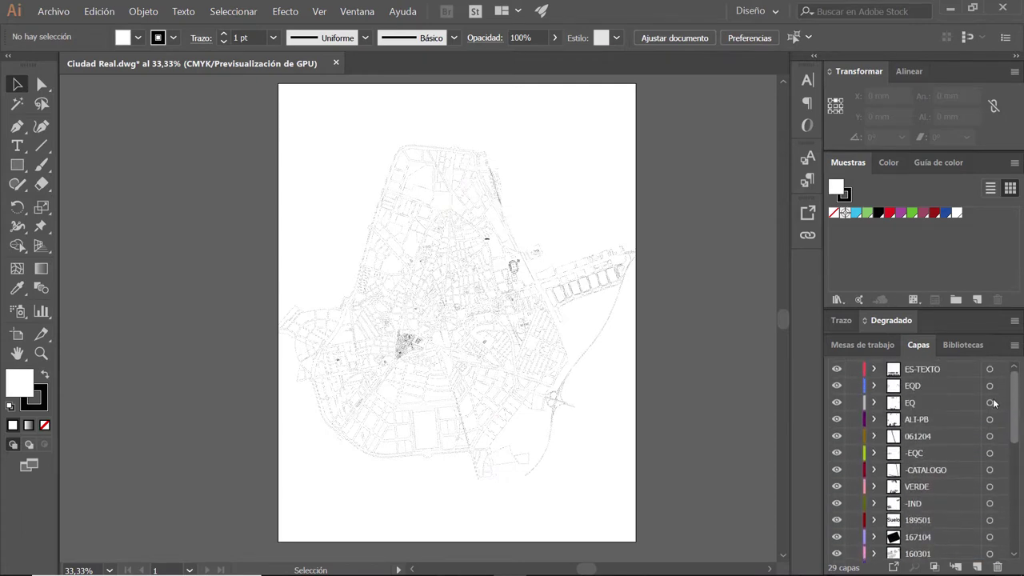
Step: Delete the ES-TEXTO layer, confirming with Sí
left_click(938, 370)
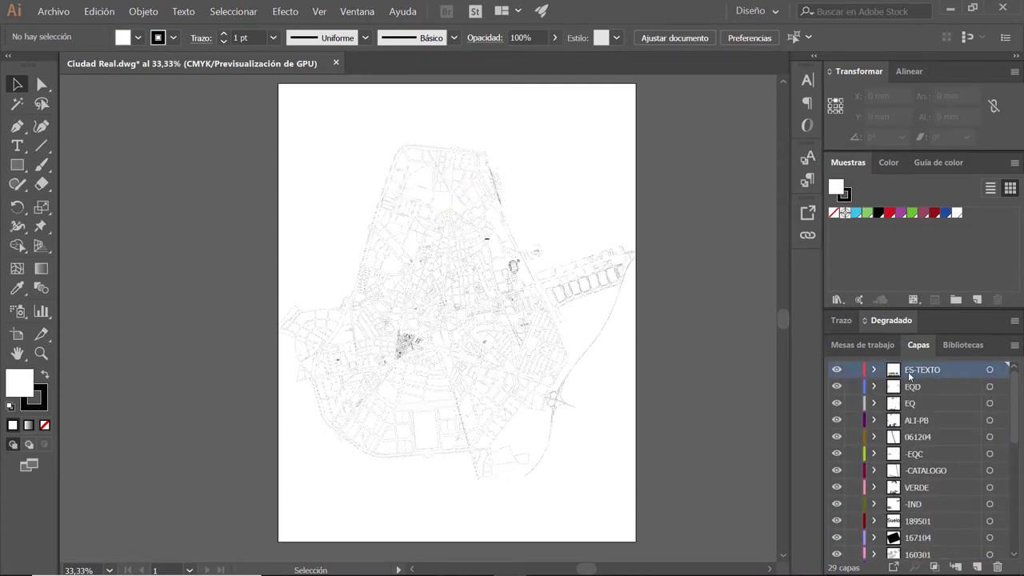
left_click(996, 566)
left_click(595, 315)
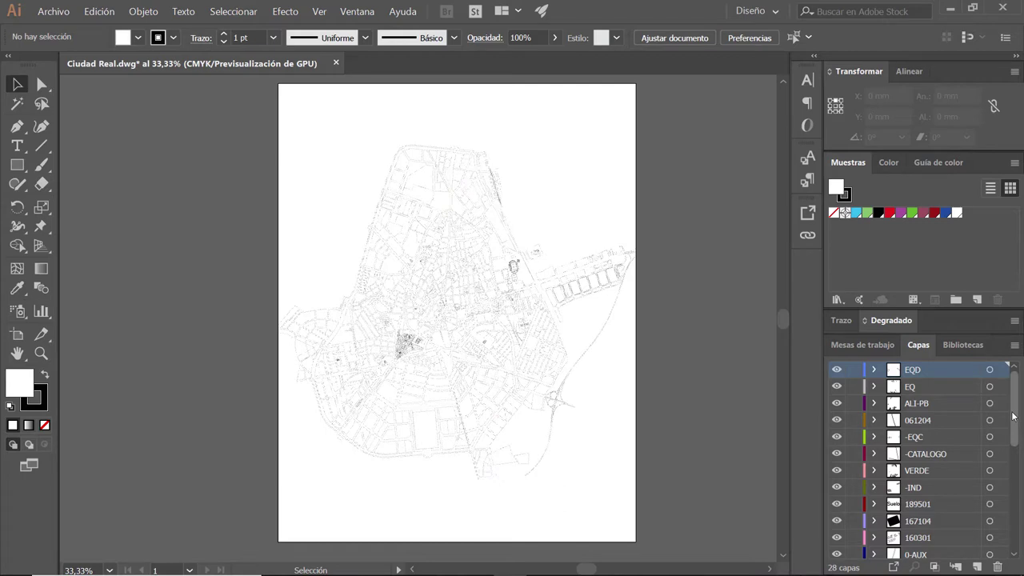
Step: Delete the EDIFICIOS layer, confirming with Sí, leaving 27 layers
left_click_drag(1012, 416, 1012, 507)
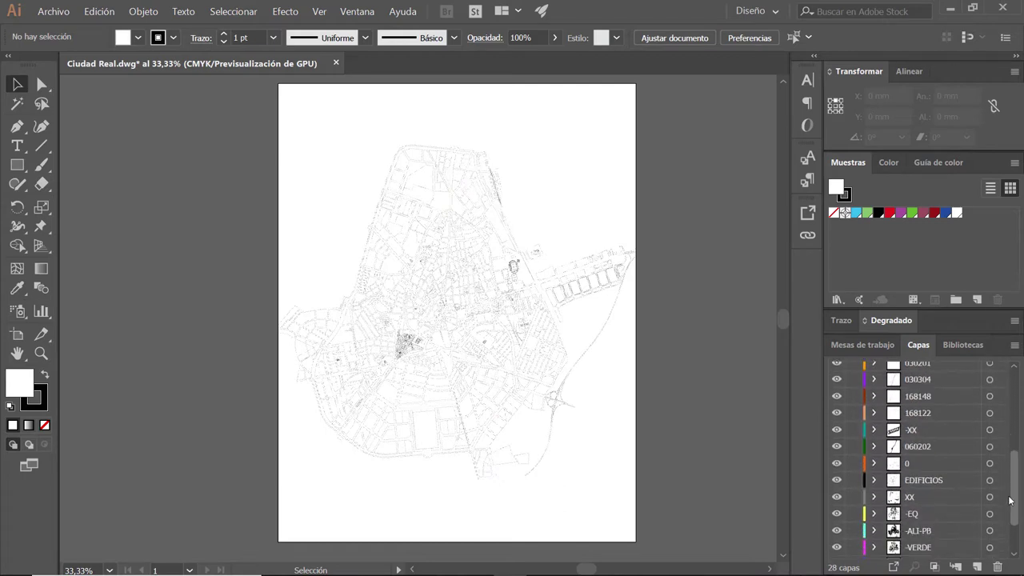
left_click(948, 454)
scroll(342, 379, "up", 2)
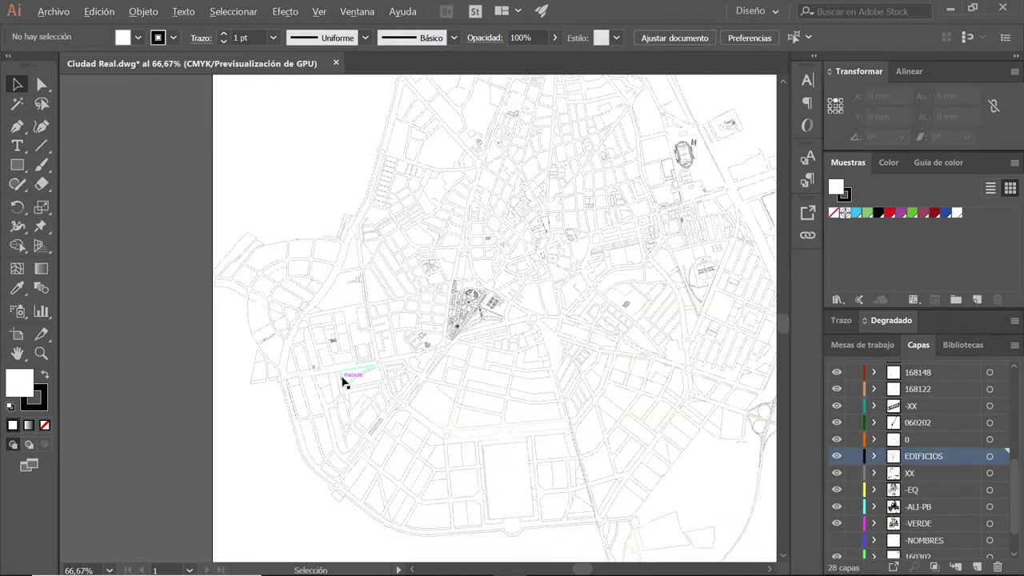
scroll(342, 379, "up", 2)
mouse_move(571, 269)
left_mouse_down()
mouse_move(501, 339)
mouse_move(511, 330)
left_mouse_up()
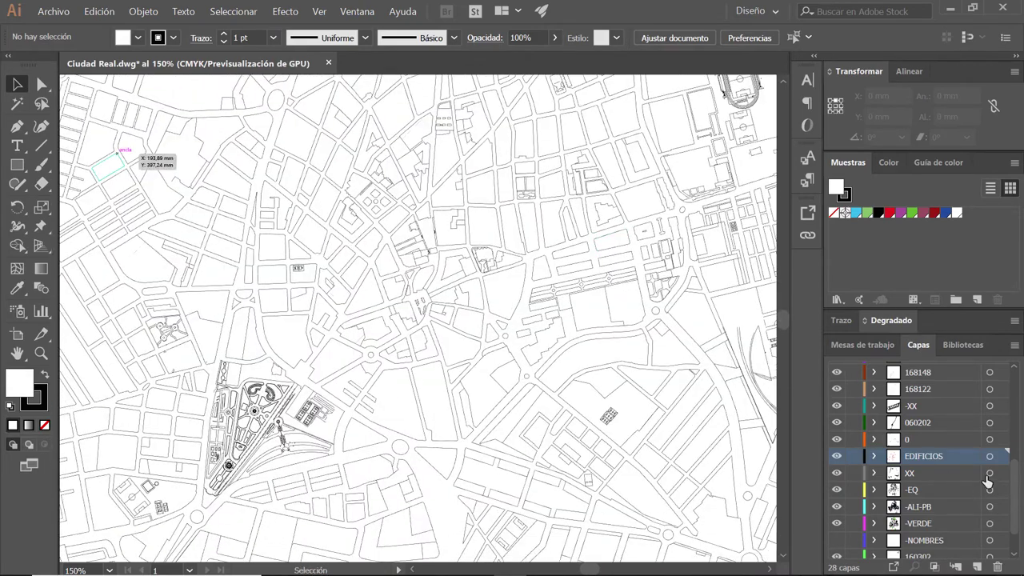
left_click(997, 566)
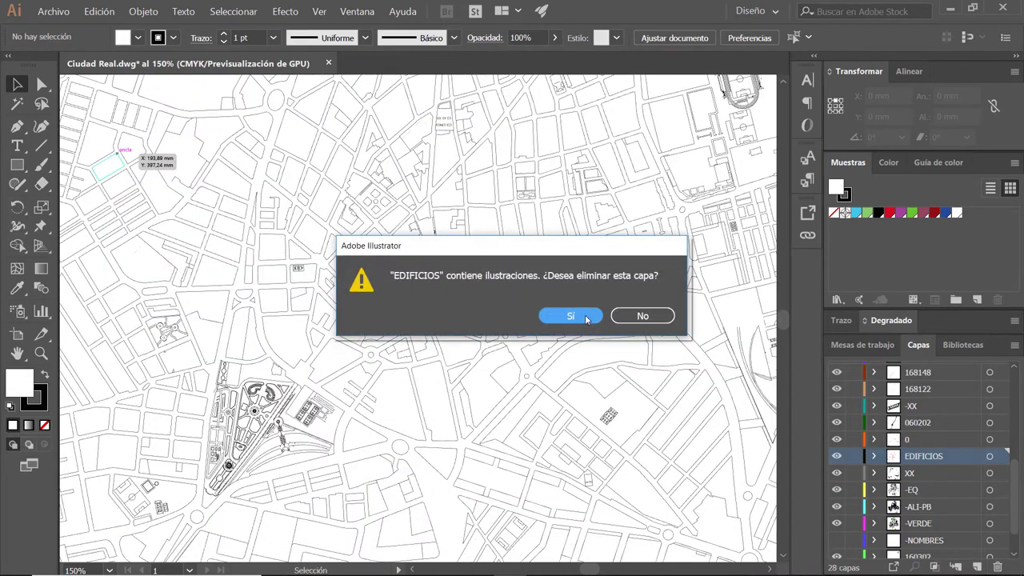
left_click(584, 316)
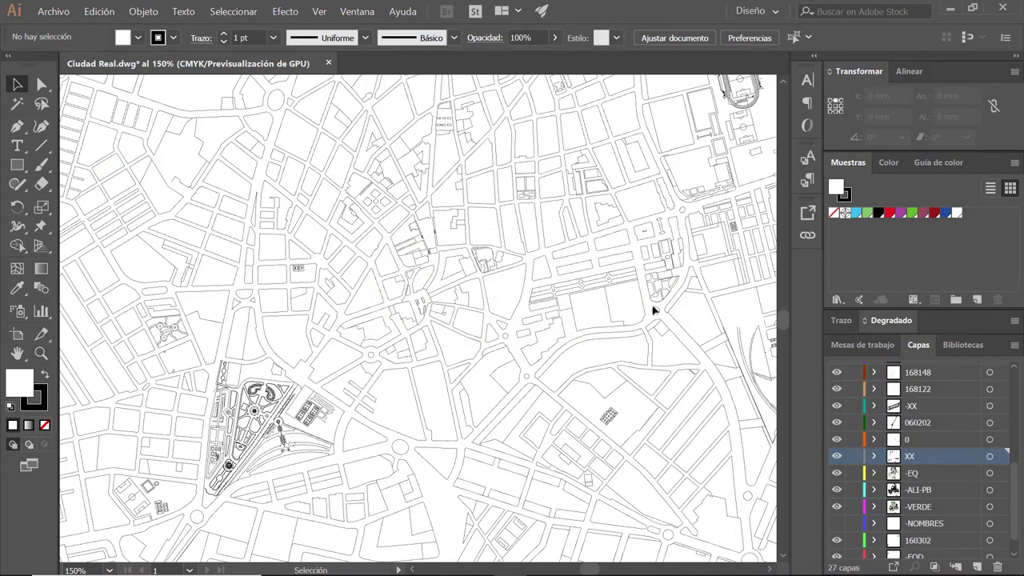
Step: Select layers EQD through -VERDE, plus 160302 and -EQD
scroll(975, 400, "up", 5)
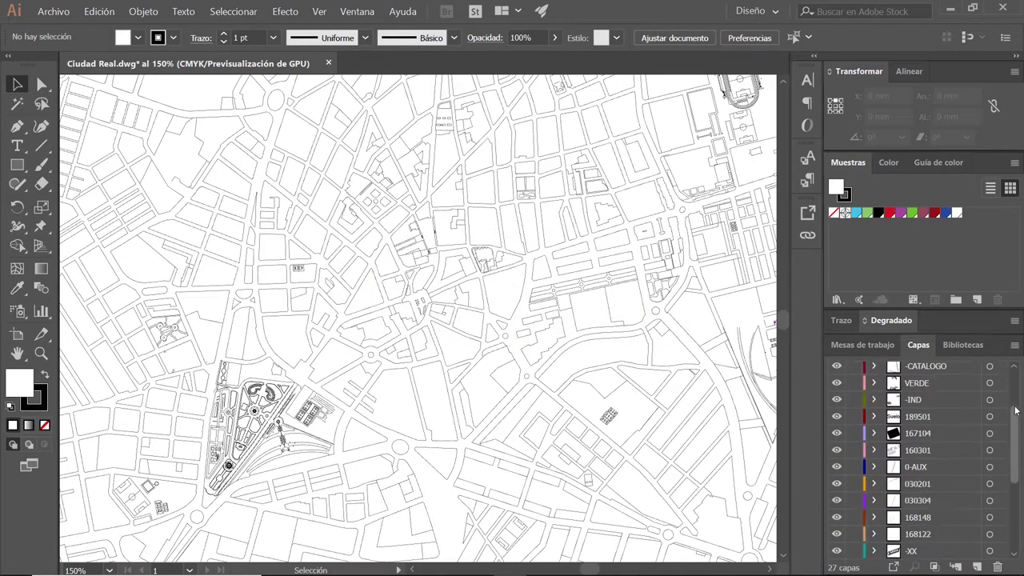
left_click(950, 371)
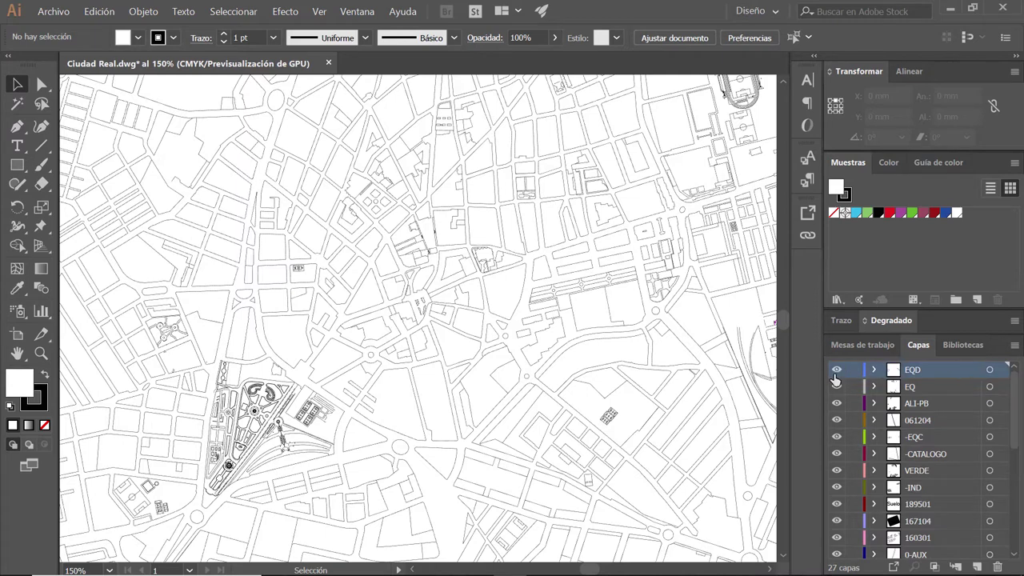
left_click_drag(1013, 387, 1019, 527)
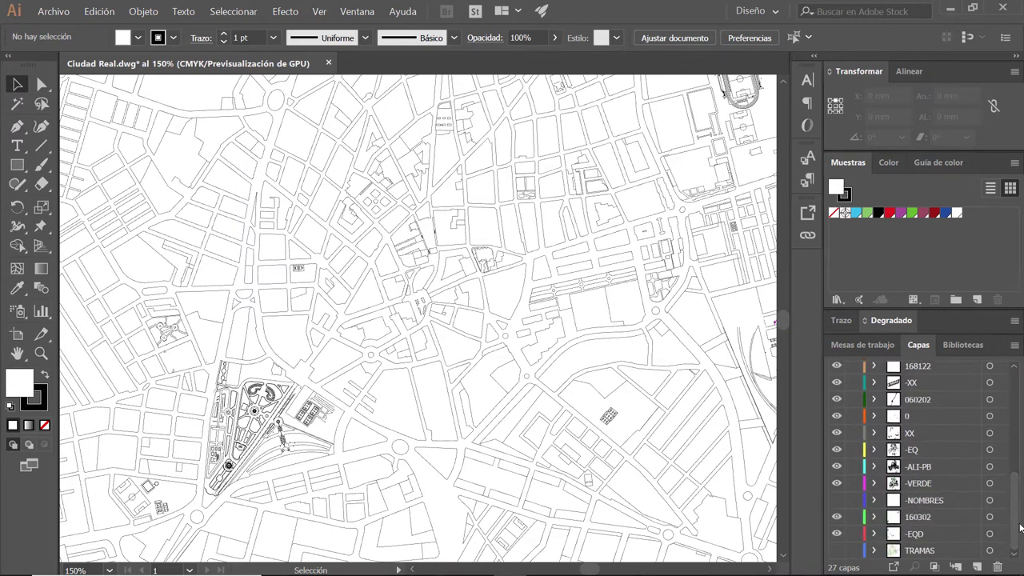
left_click(924, 487, "shift")
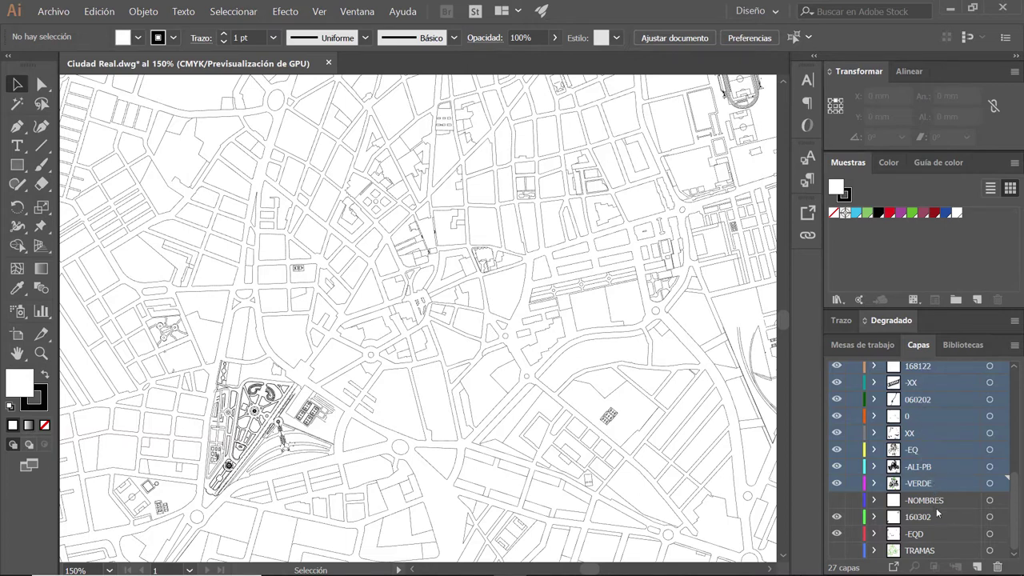
left_click(940, 516, "ctrl")
left_click(930, 537, "ctrl")
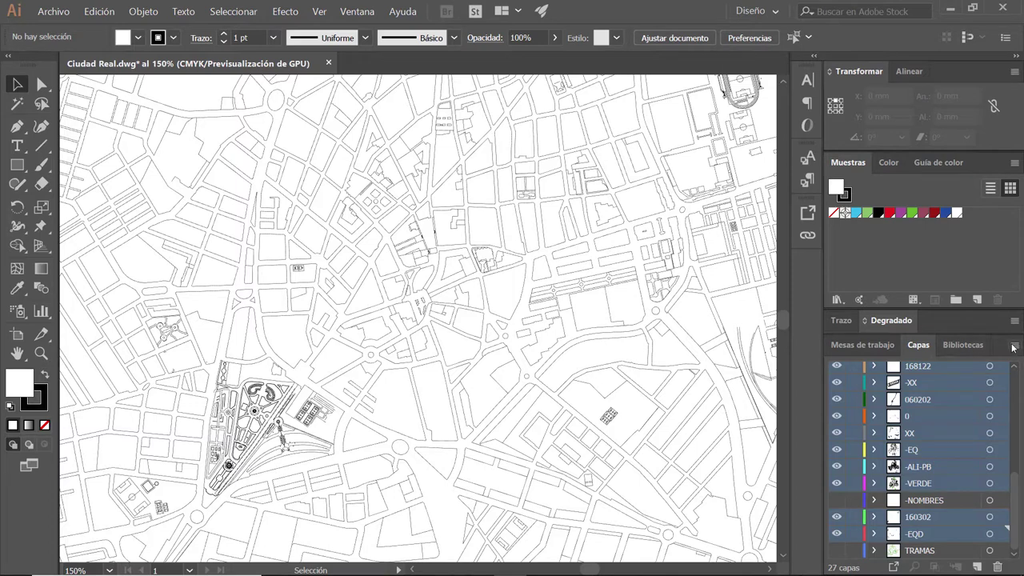
Step: Merge the selected layers with Combinar seleccionadas and rename the result Contornos
left_click(1013, 346)
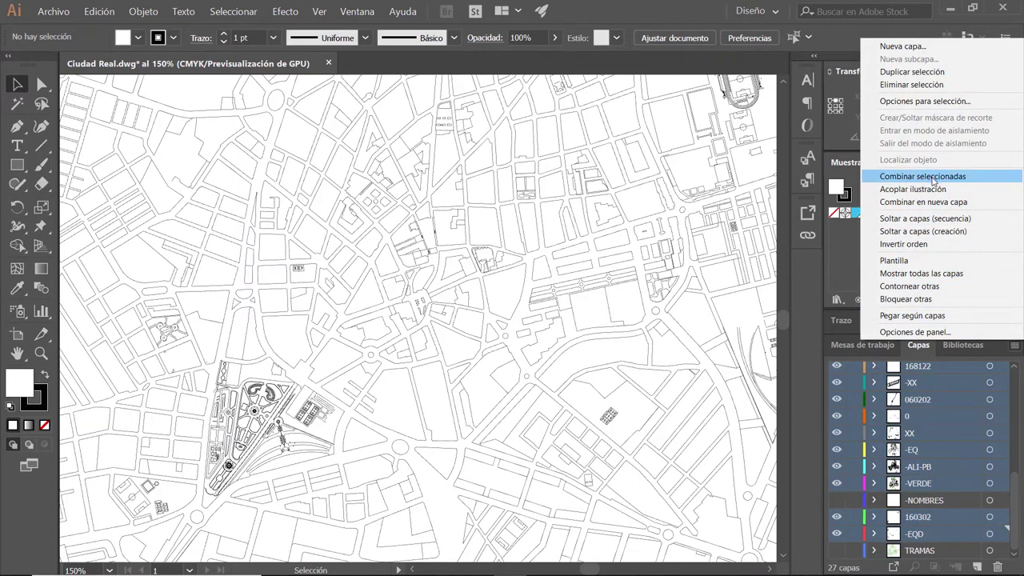
left_click(931, 177)
double_click(916, 387)
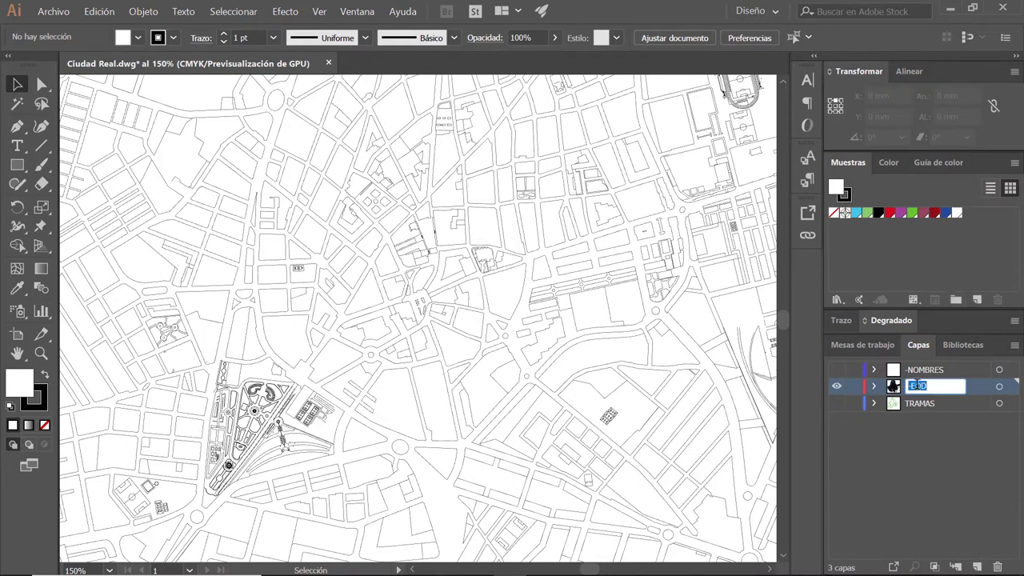
type("Contornos")
key("Return")
scroll(400, 290, "down", 2)
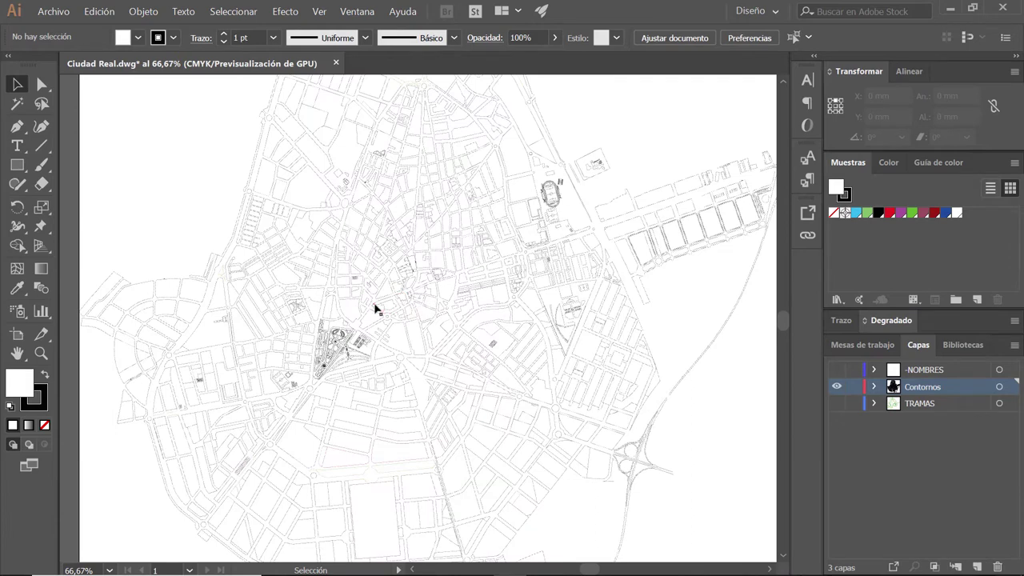
scroll(376, 308, "down", 1)
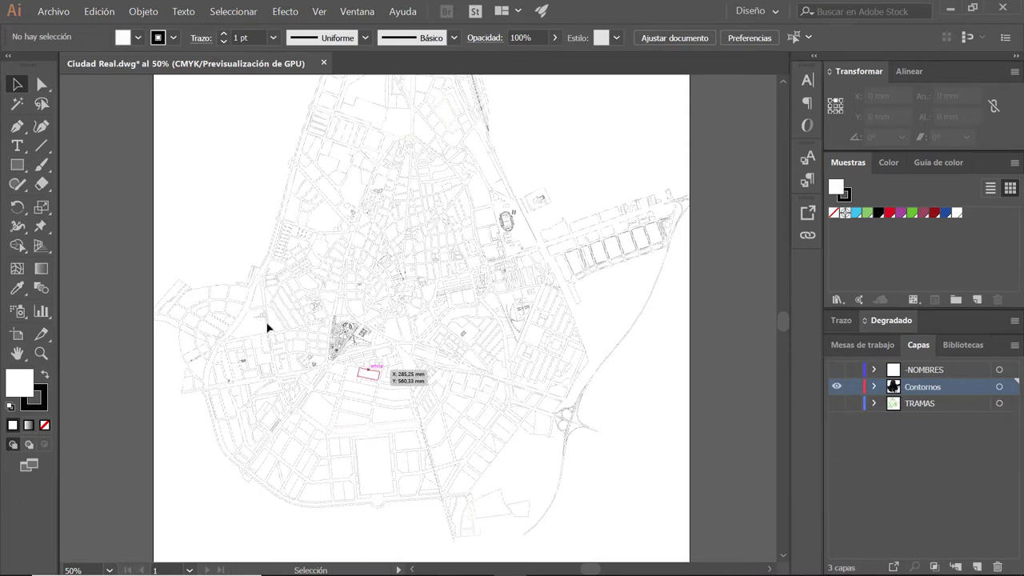
scroll(237, 335, "up", 1)
scroll(238, 328, "up", 1)
scroll(236, 330, "up", 1)
scroll(236, 332, "down", 1)
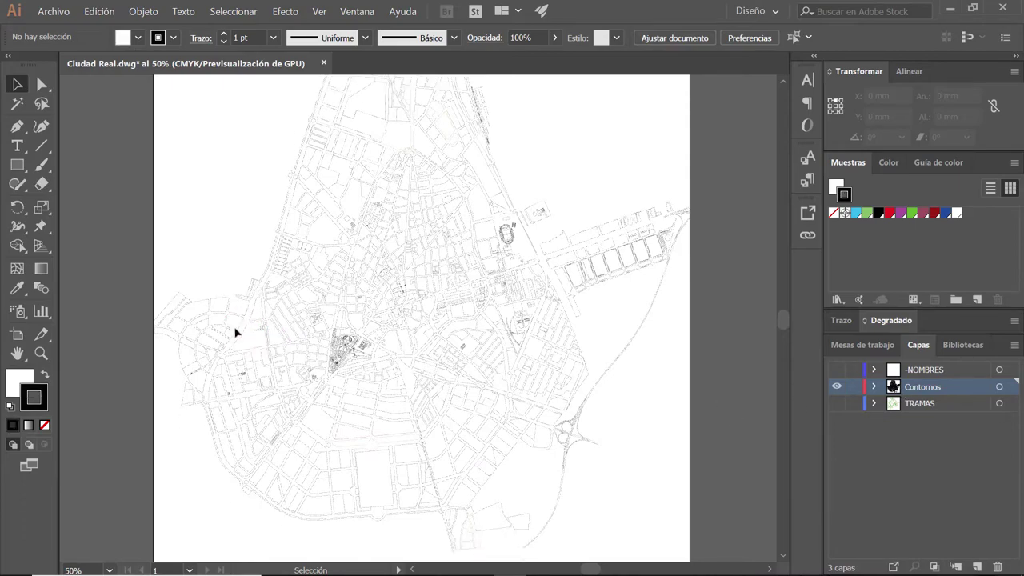
scroll(218, 337, "up", 3)
scroll(220, 336, "up", 1)
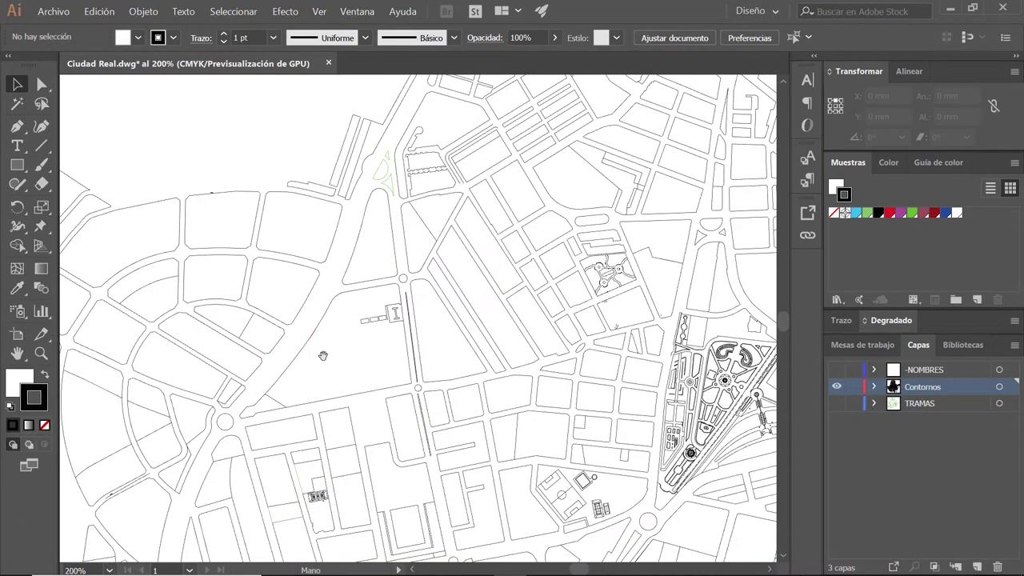
scroll(360, 336, "down", 3)
scroll(480, 288, "down", 2)
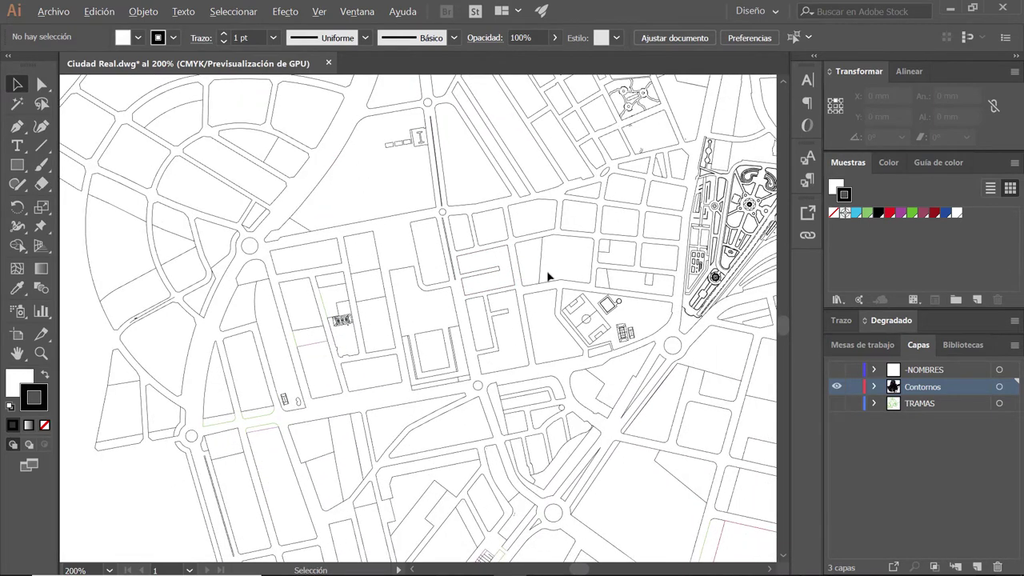
left_click_drag(339, 208, 503, 384)
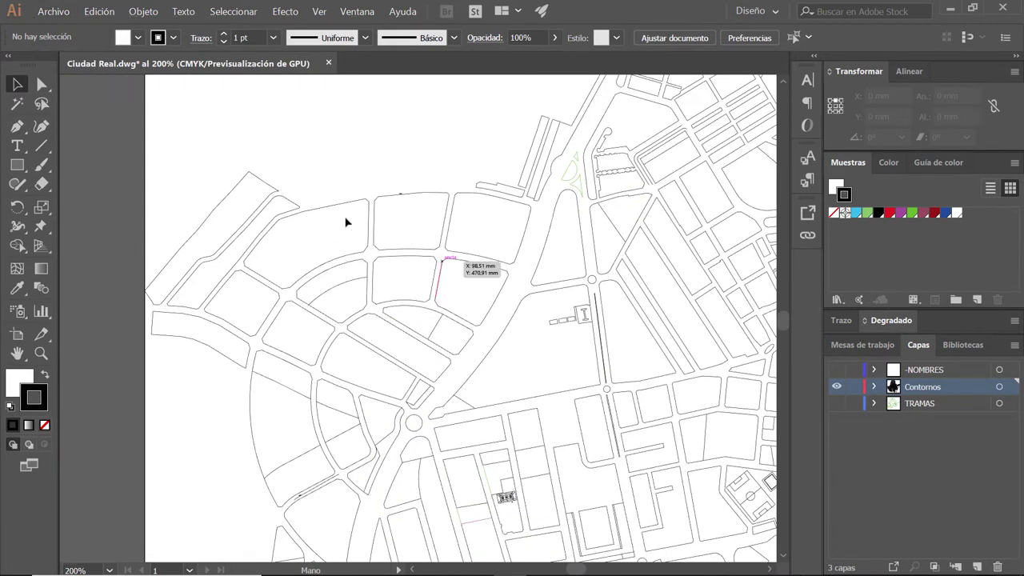
scroll(409, 200, "up", 2)
scroll(415, 208, "up", 1)
scroll(391, 202, "up", 2)
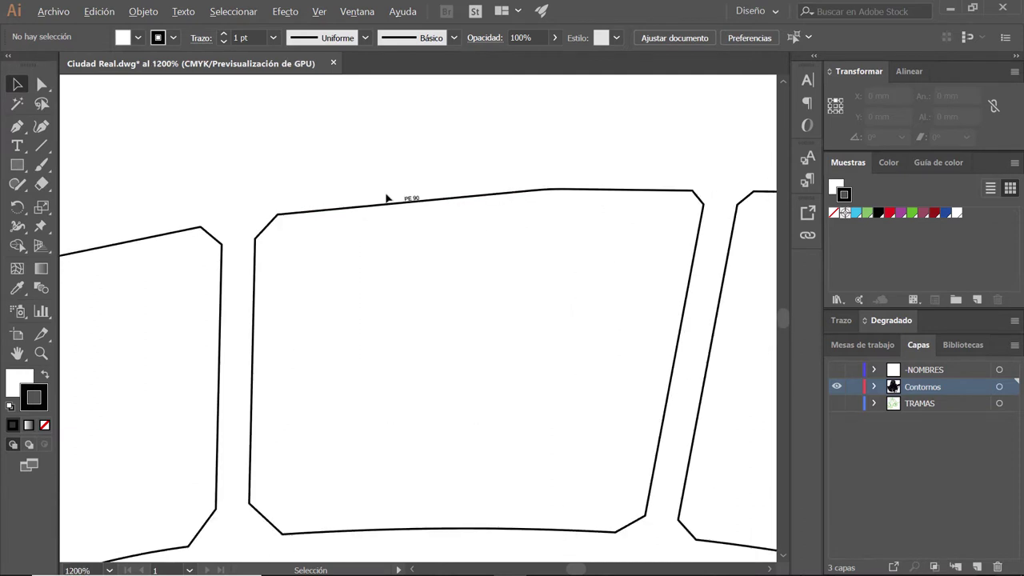
scroll(400, 197, "up", 3)
scroll(424, 207, "up", 1)
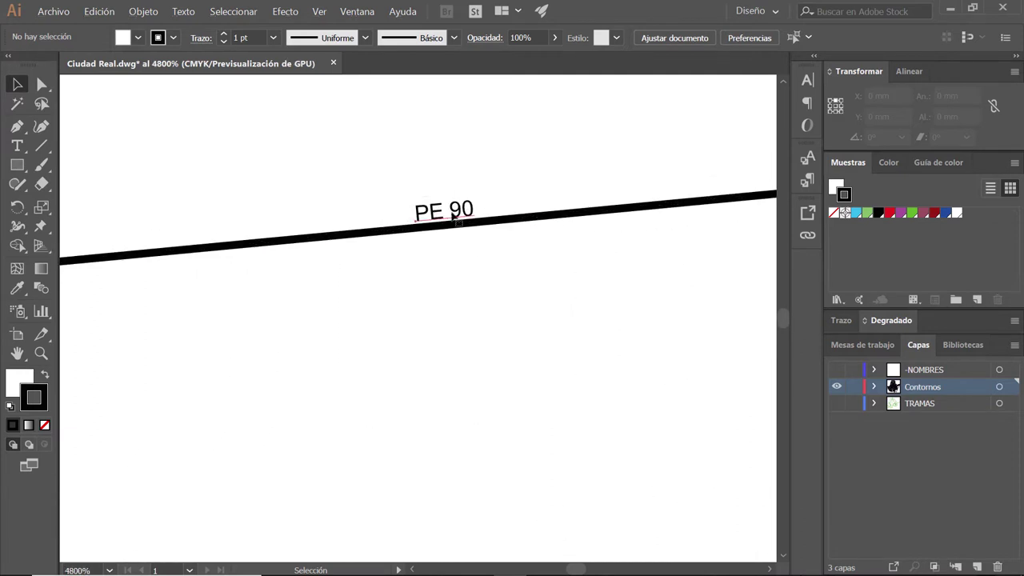
left_click(438, 221)
scroll(438, 221, "down", 1)
scroll(438, 221, "down", 1)
scroll(438, 220, "down", 3)
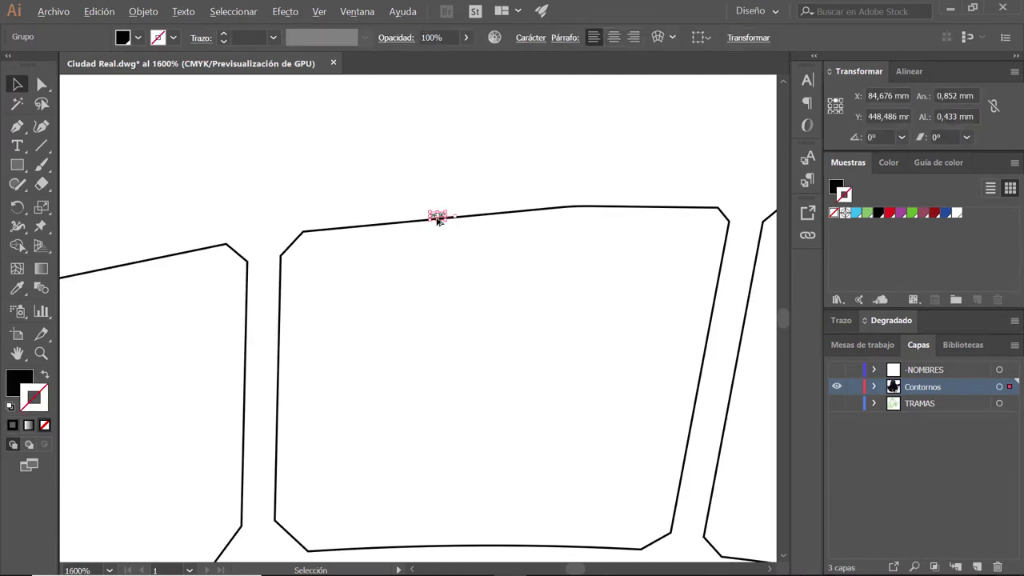
scroll(436, 218, "down", 1)
scroll(436, 218, "down", 1)
left_click(452, 185)
scroll(462, 213, "down", 2)
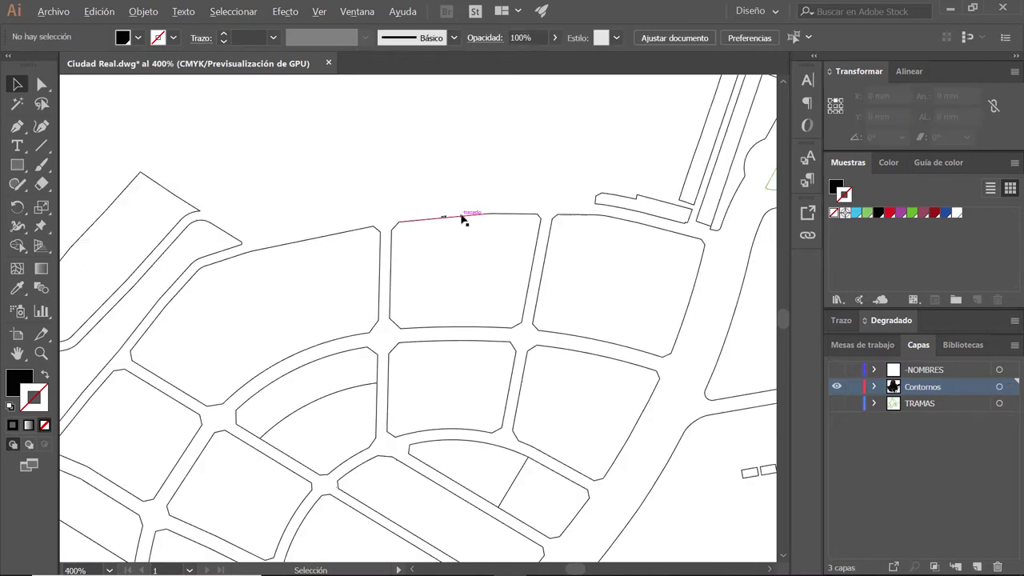
left_click_drag(516, 291, 502, 227)
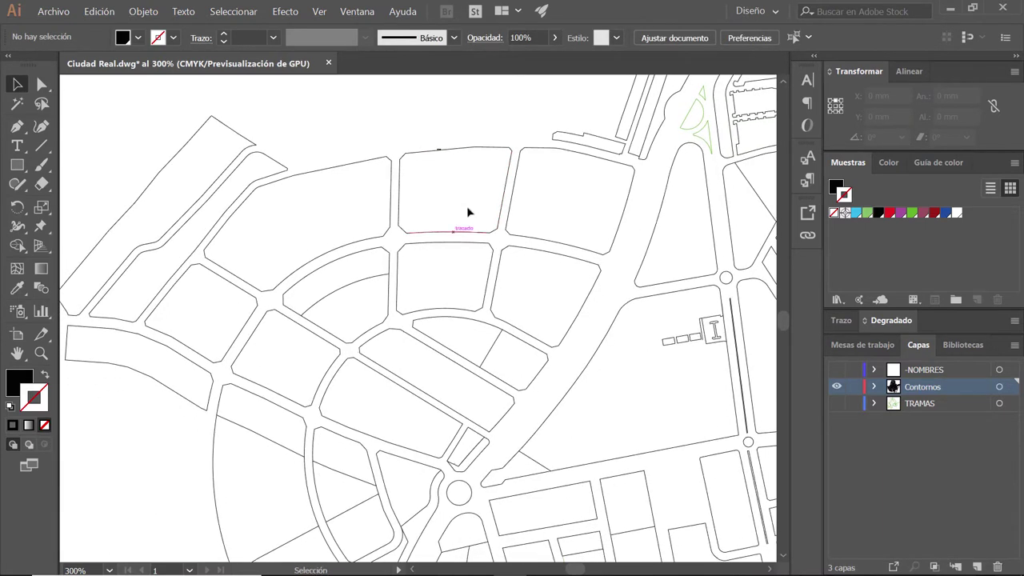
scroll(445, 219, "up", 1)
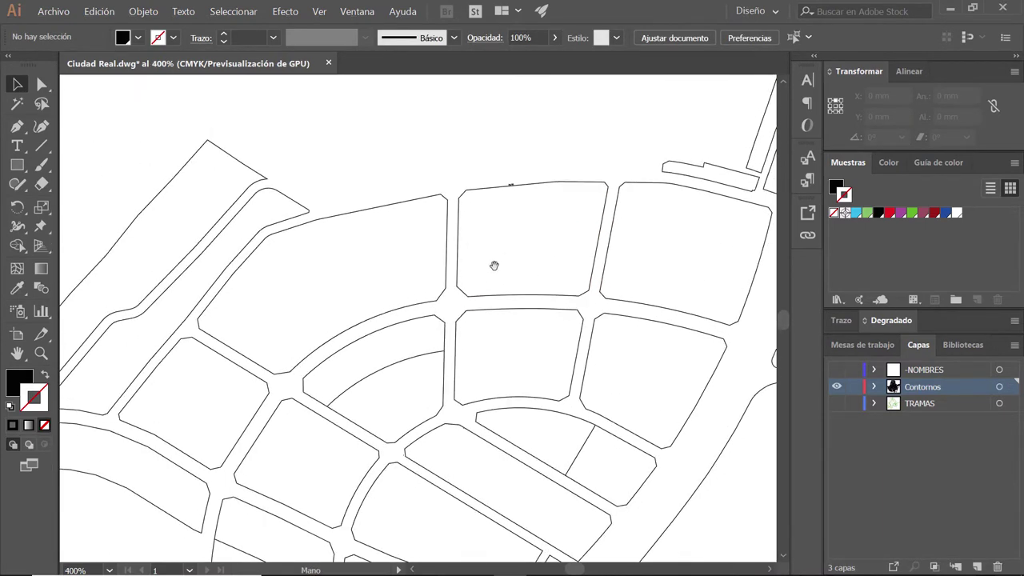
left_click_drag(525, 286, 447, 269)
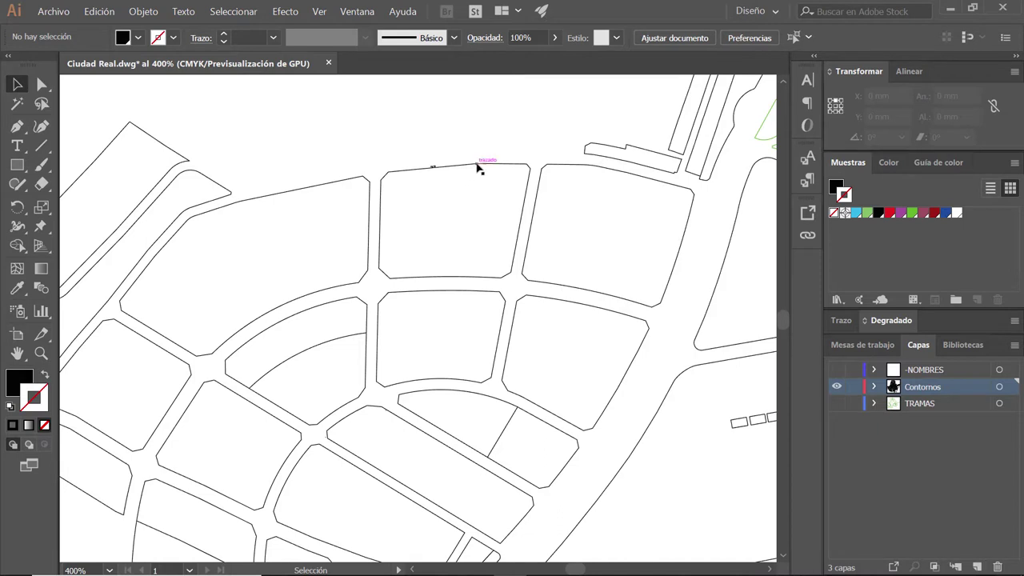
left_click(519, 163)
scroll(505, 200, "up", 1)
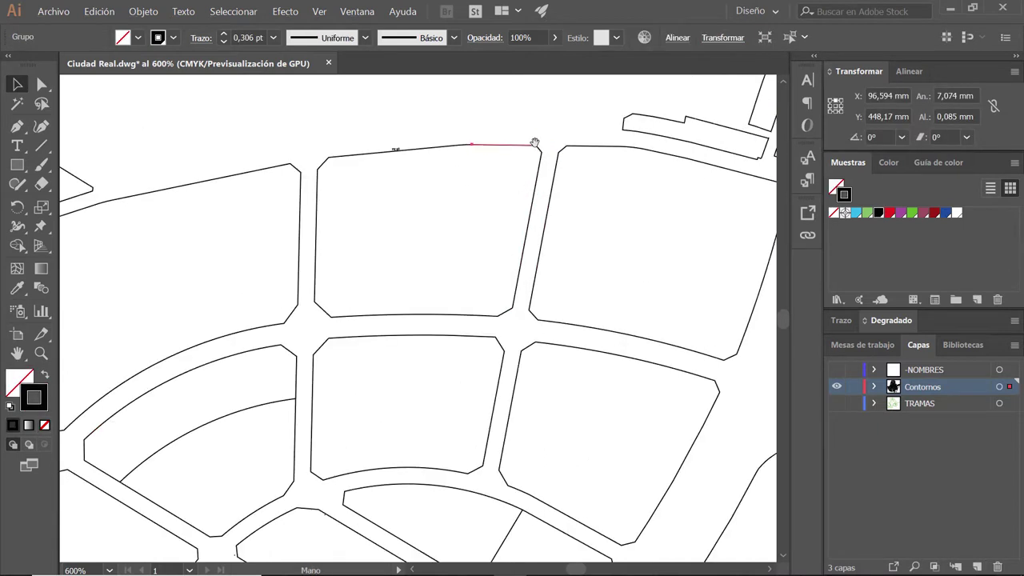
left_click_drag(544, 114, 580, 146)
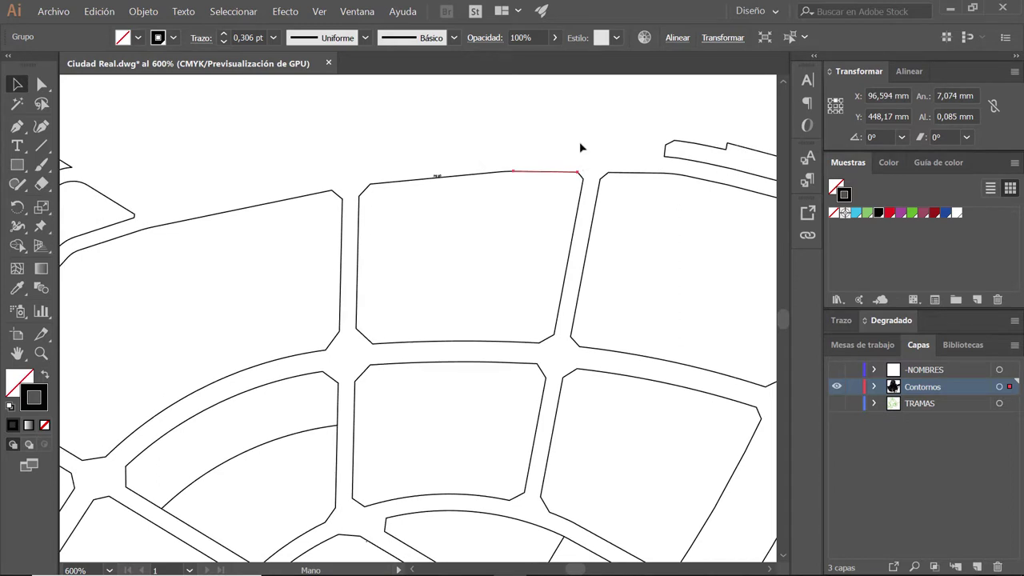
left_click(545, 173)
left_click(582, 193)
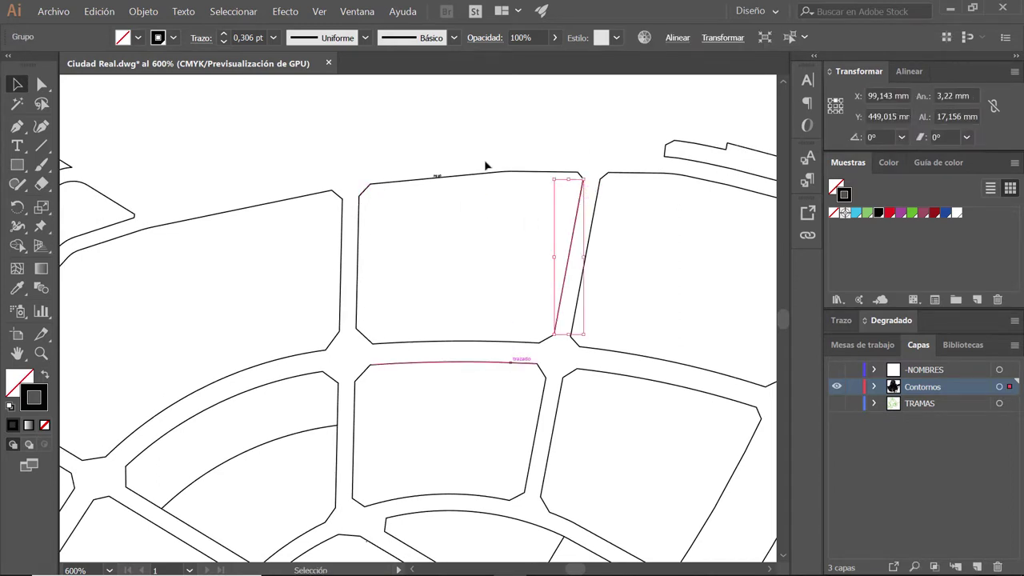
left_click(482, 137)
left_click_drag(475, 152, 520, 140)
key("space")
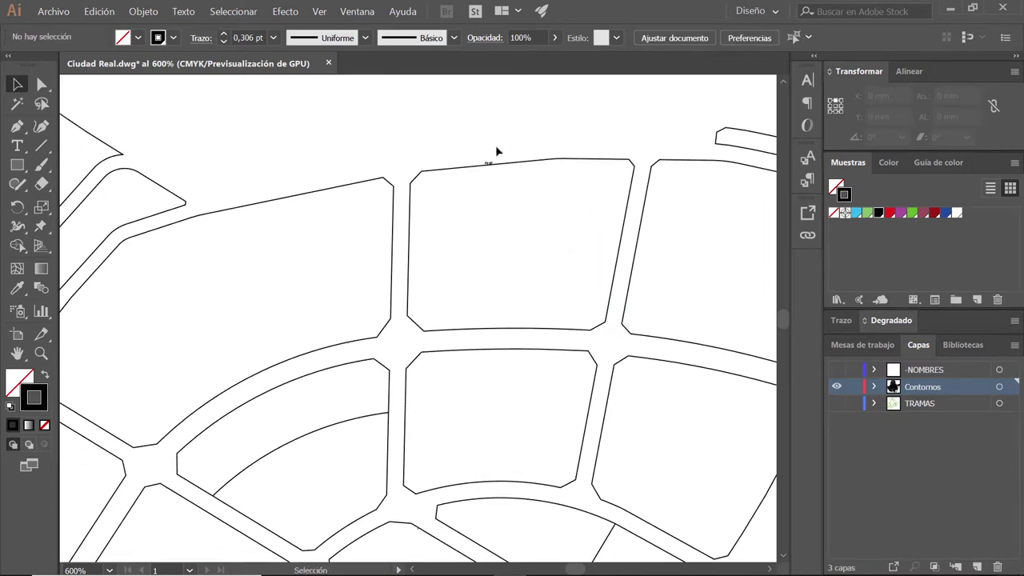
left_click_drag(418, 177, 395, 144)
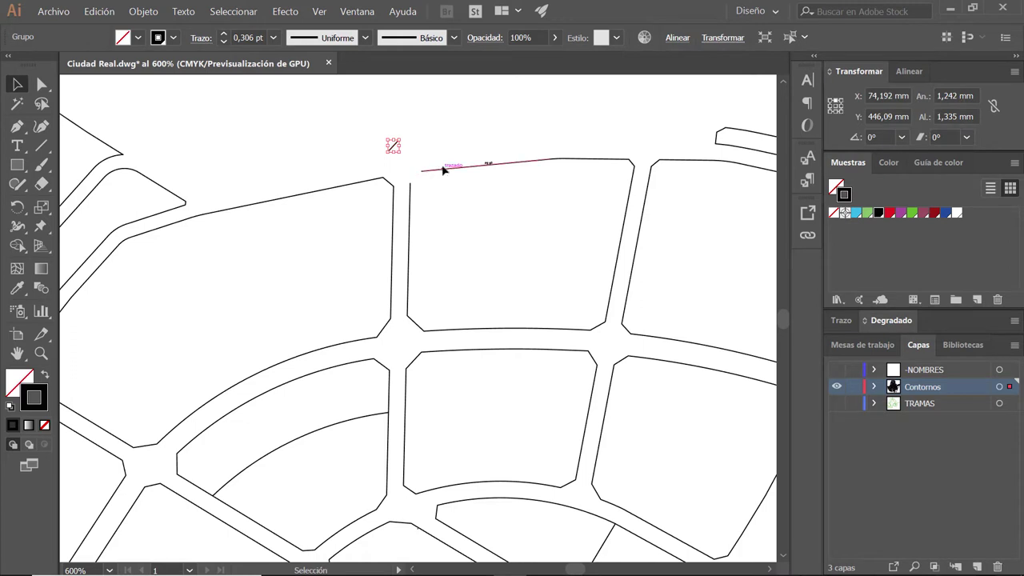
left_click_drag(443, 170, 437, 126)
left_click_drag(595, 160, 596, 130)
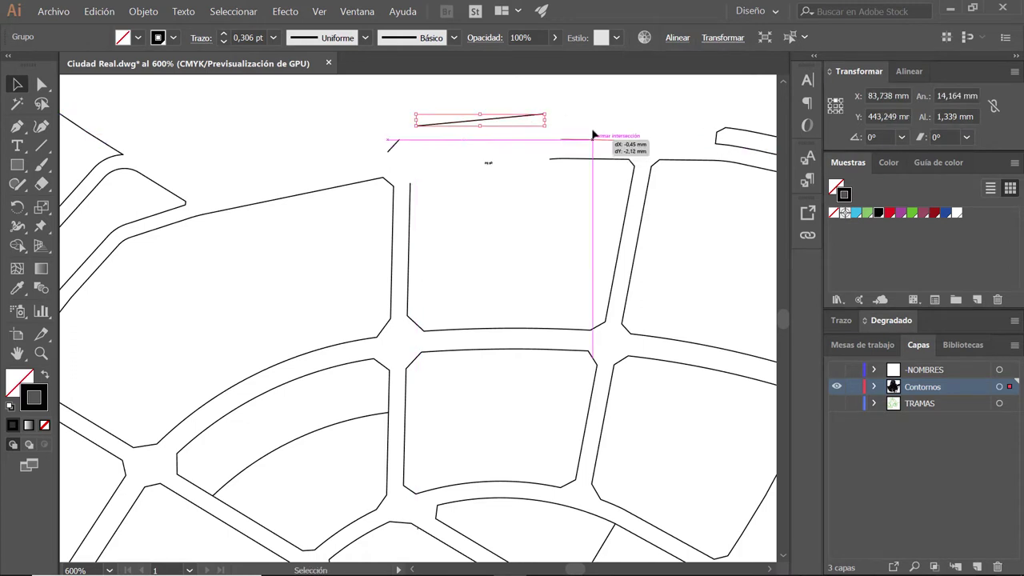
left_click(637, 143)
left_click_drag(632, 181, 640, 193)
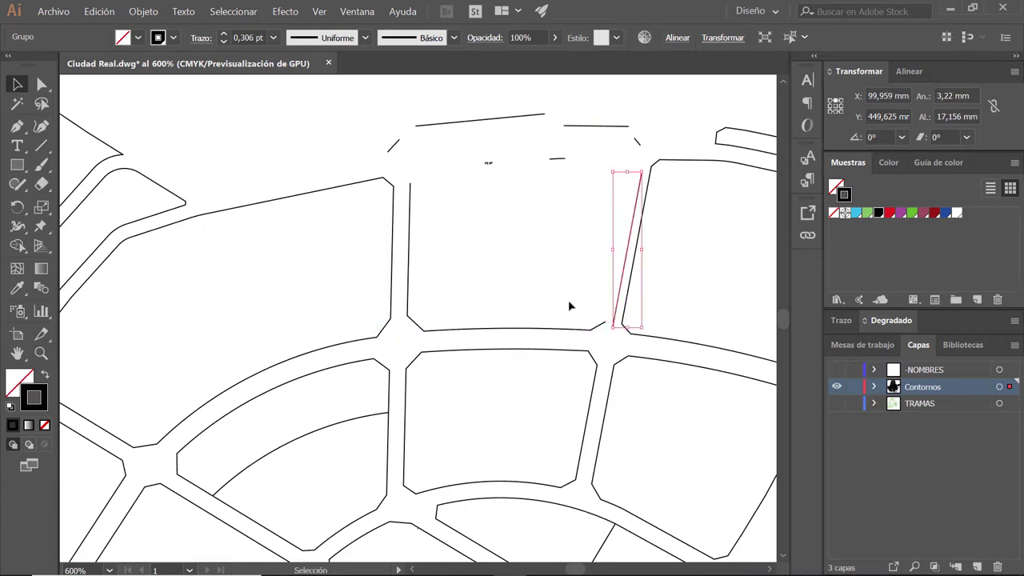
left_click_drag(412, 226, 406, 224)
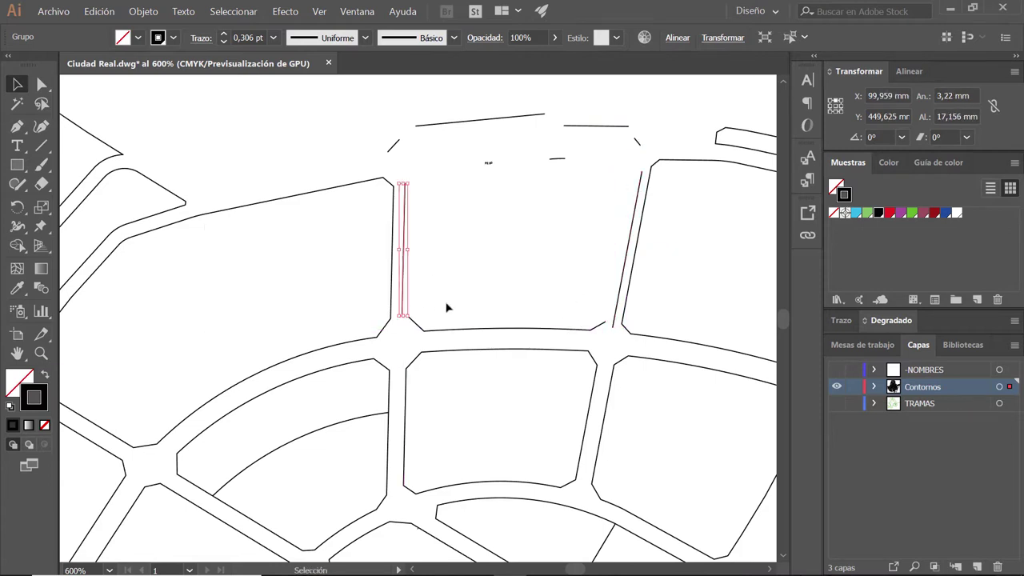
left_click_drag(416, 326, 408, 335)
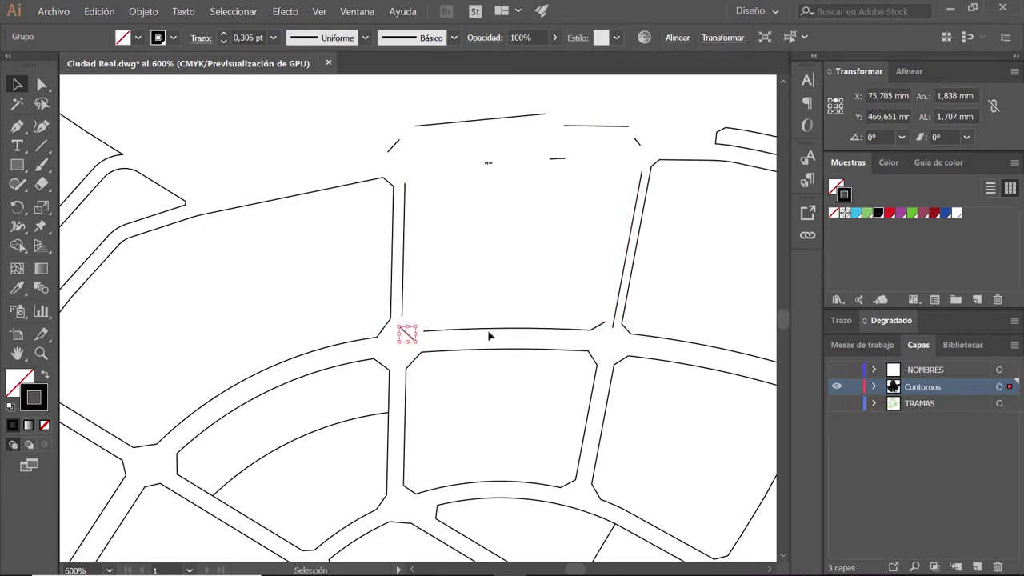
left_click_drag(491, 332, 490, 344)
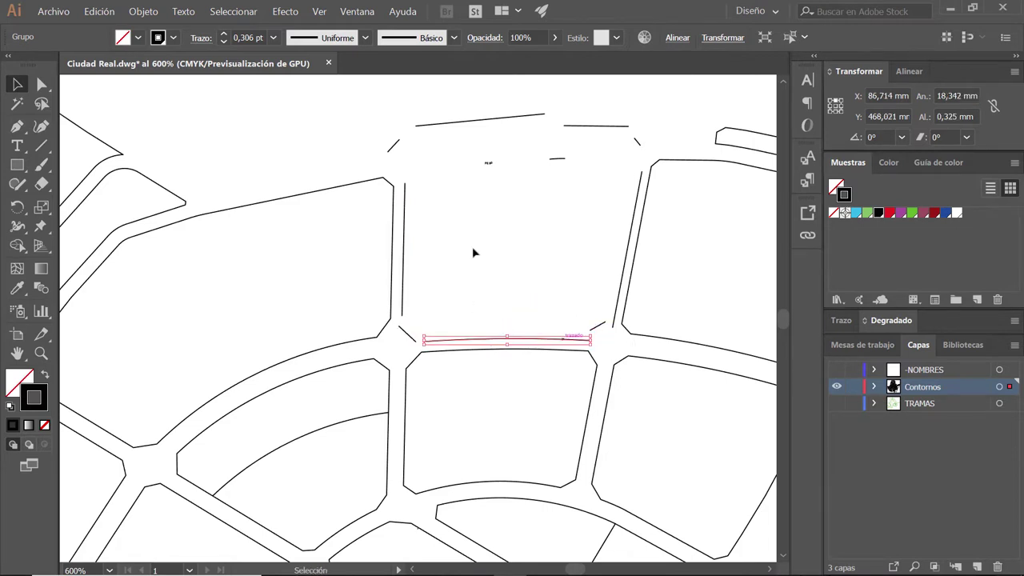
key("a")
key("ctrl+z")
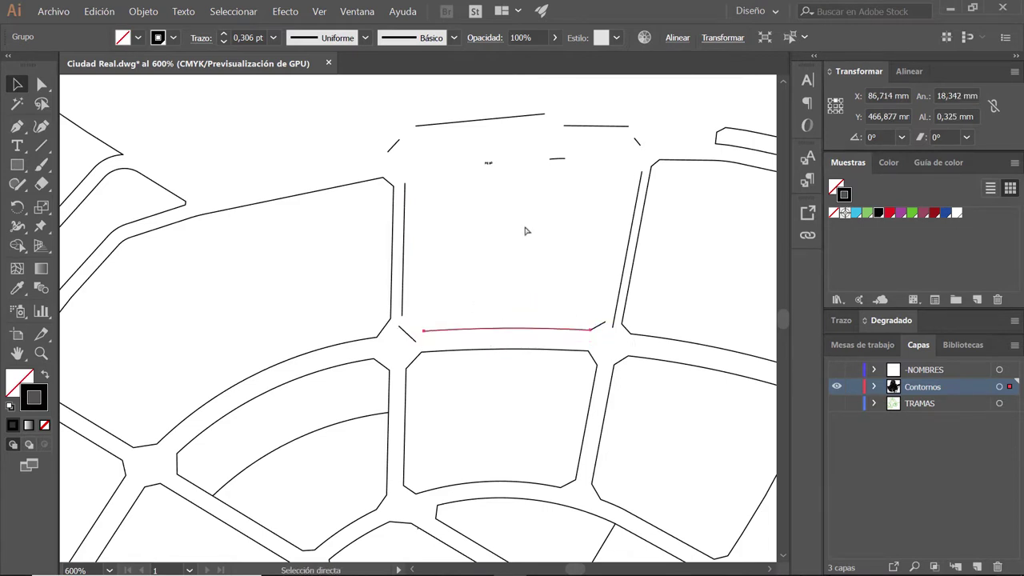
key("ctrl+z")
key("ctrl+z")
key("ctrl+z")
key("ctrl+z")
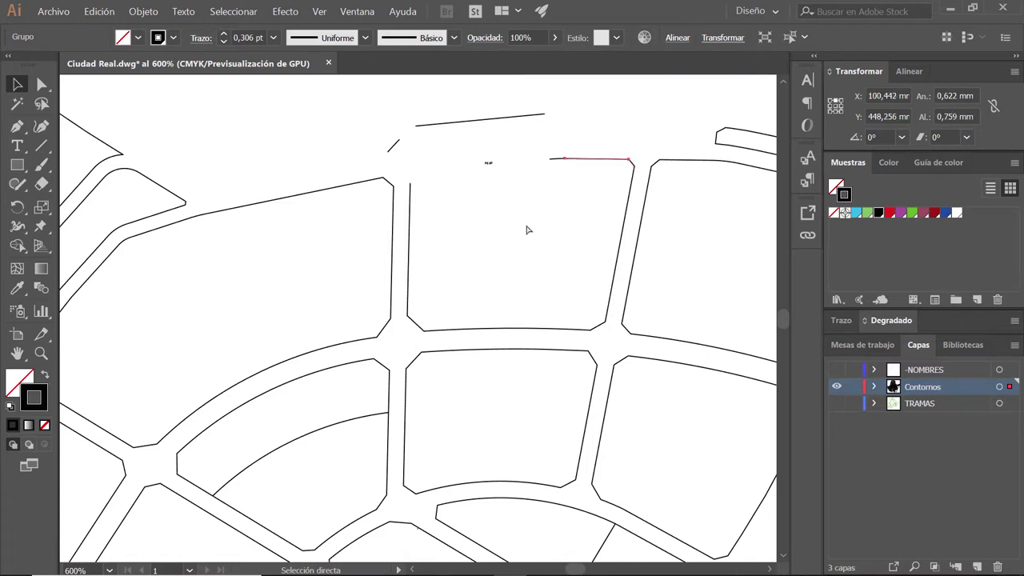
key("ctrl+z")
key("ctrl+z")
left_click(233, 109)
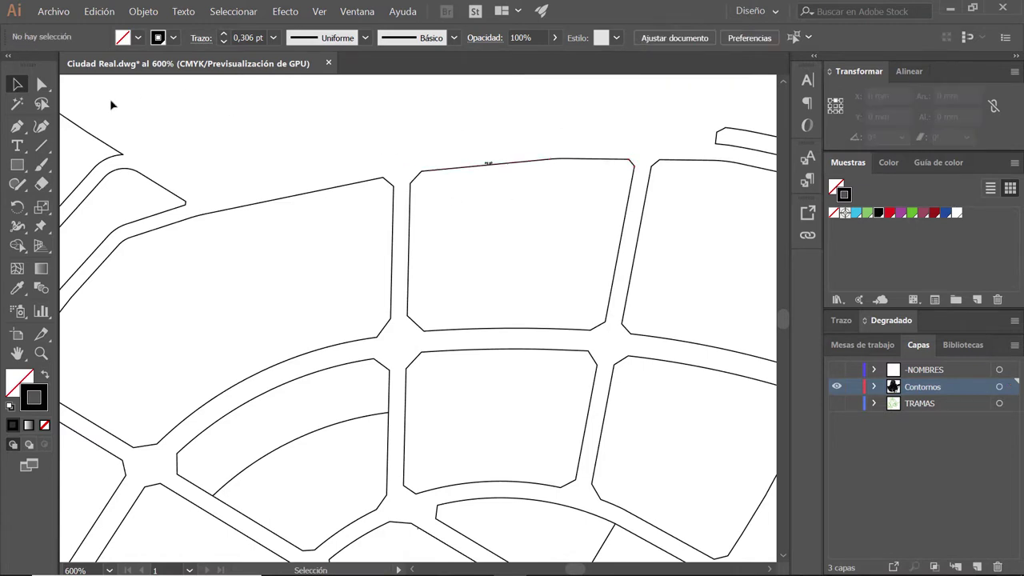
left_click(42, 104)
Step: Fill the lassoed block purple, undo the fill, then deselect with the Selection tool
mouse_move(404, 154)
left_mouse_down()
mouse_move(404, 331)
mouse_move(440, 344)
mouse_move(600, 341)
mouse_move(619, 320)
mouse_move(644, 168)
mouse_move(491, 137)
mouse_move(411, 159)
left_mouse_up()
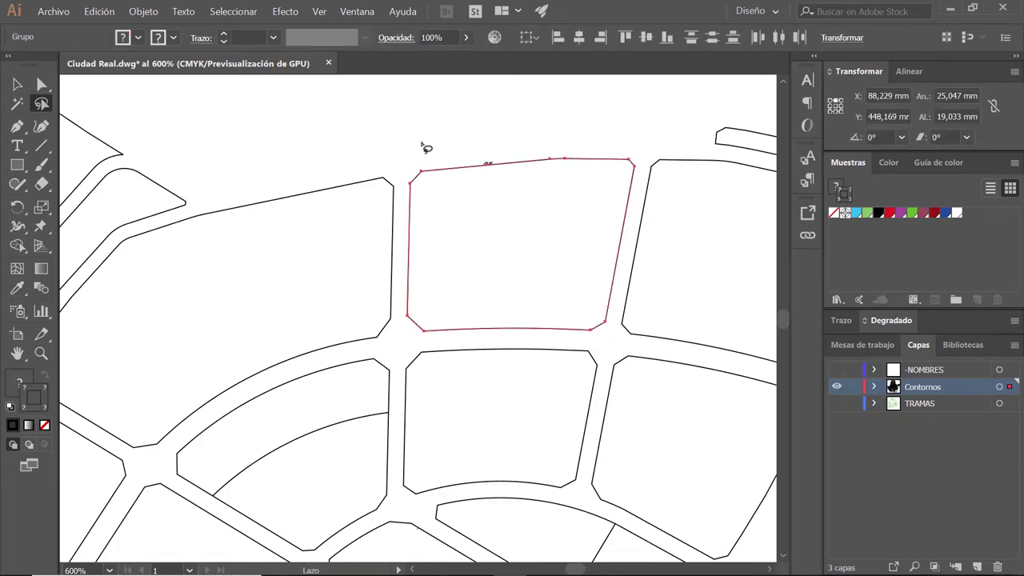
left_click(139, 37)
left_click(77, 65)
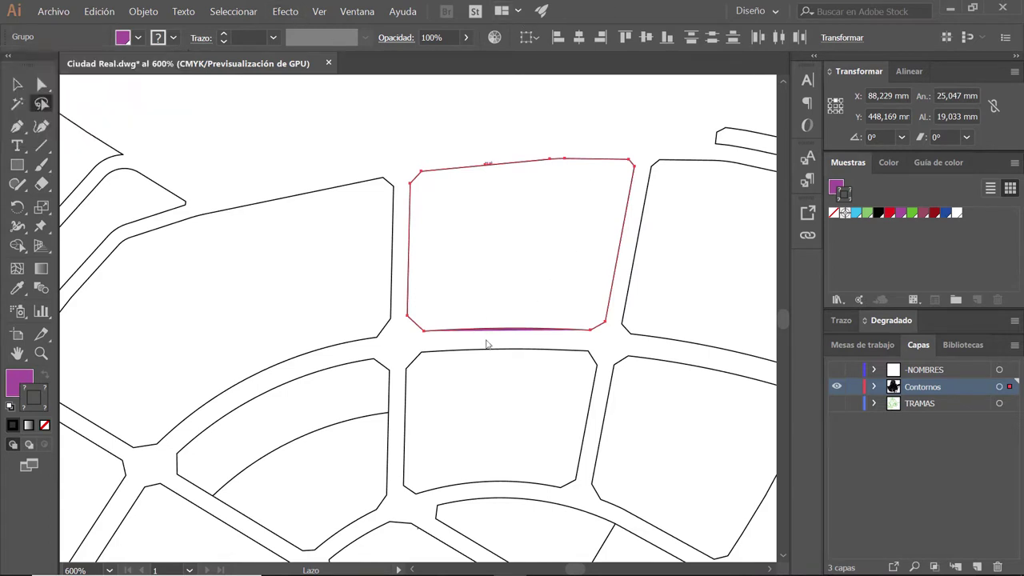
key("ctrl+z")
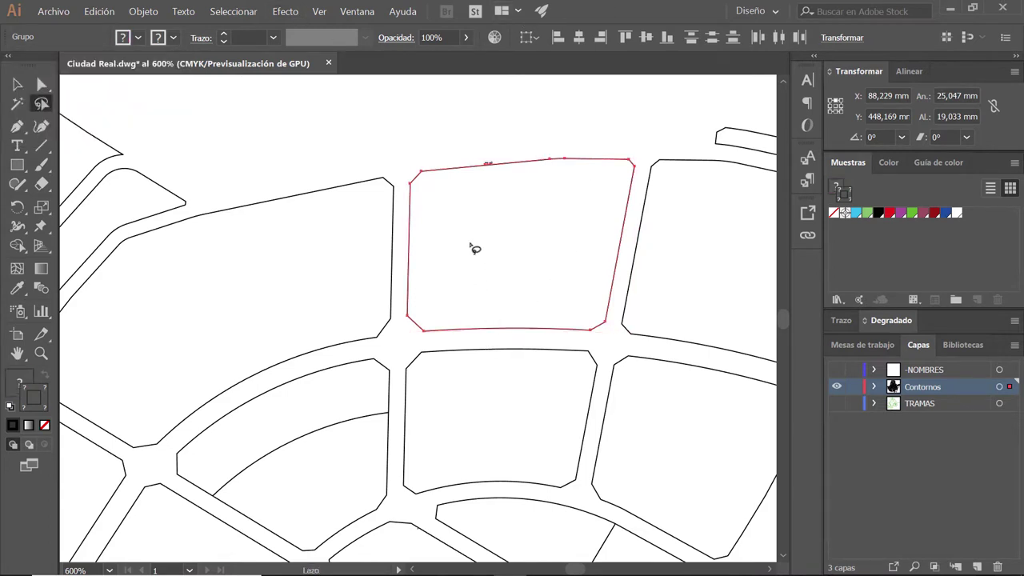
key("v")
left_click(469, 121)
mouse_move(540, 189)
left_mouse_down()
mouse_move(512, 211)
mouse_move(457, 148)
left_mouse_up()
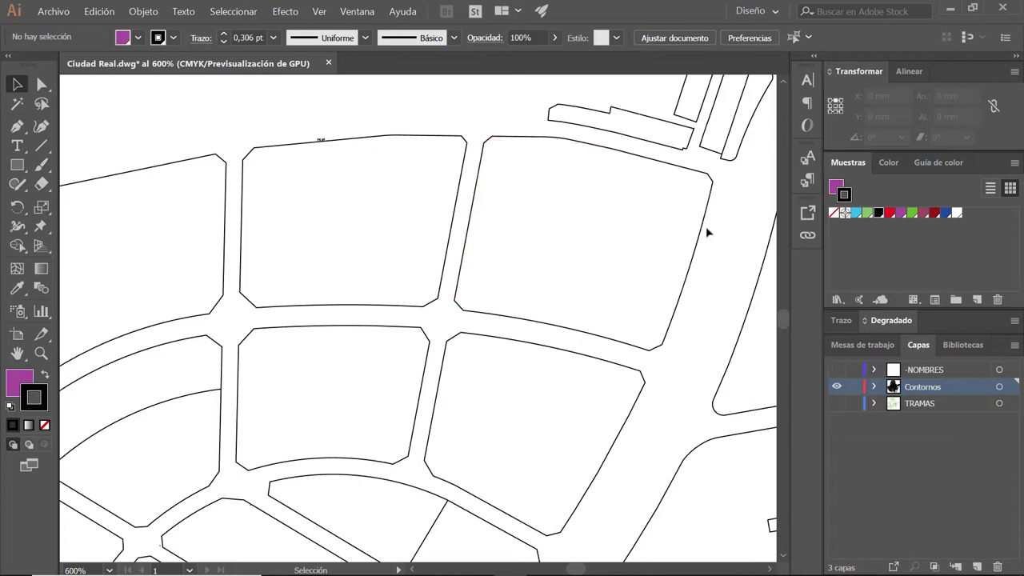
Step: Zoom out and marquee-select the upper-left cluster of block outlines
scroll(570, 319, "down", 1, "alt")
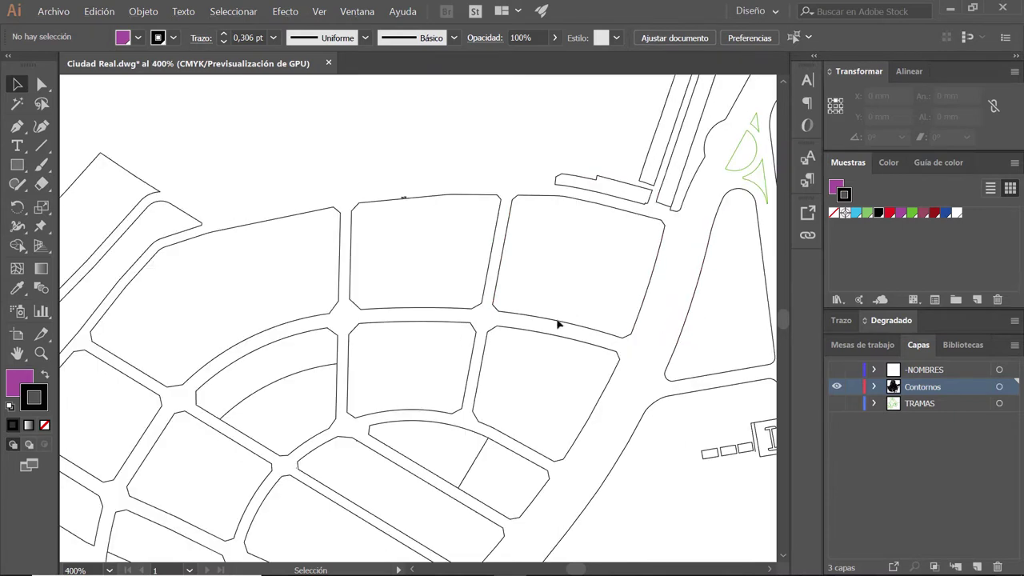
left_click_drag(357, 342, 372, 327)
mouse_move(497, 263)
left_mouse_down()
mouse_move(500, 221)
mouse_move(490, 244)
left_mouse_up()
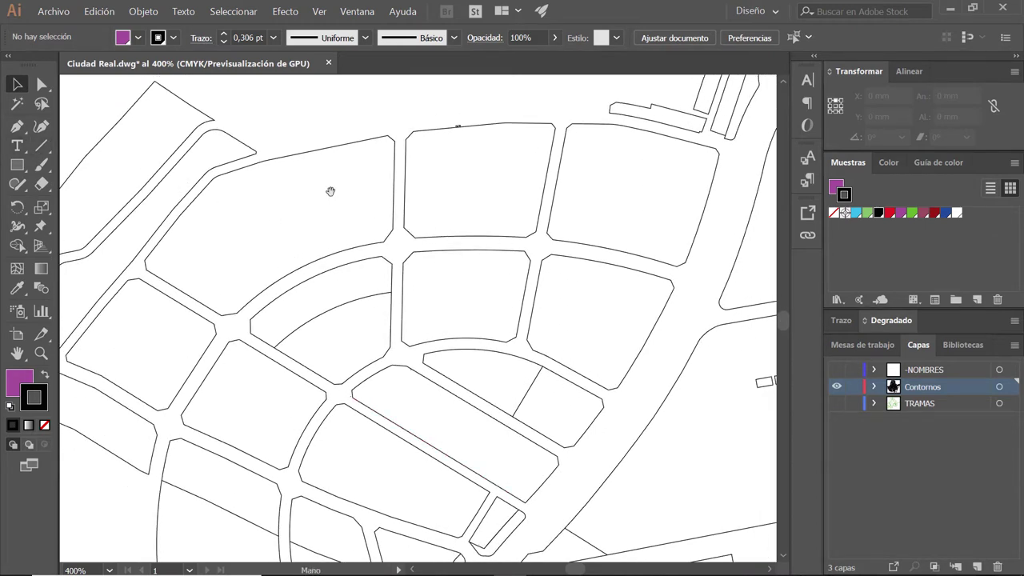
left_click_drag(331, 192, 532, 187)
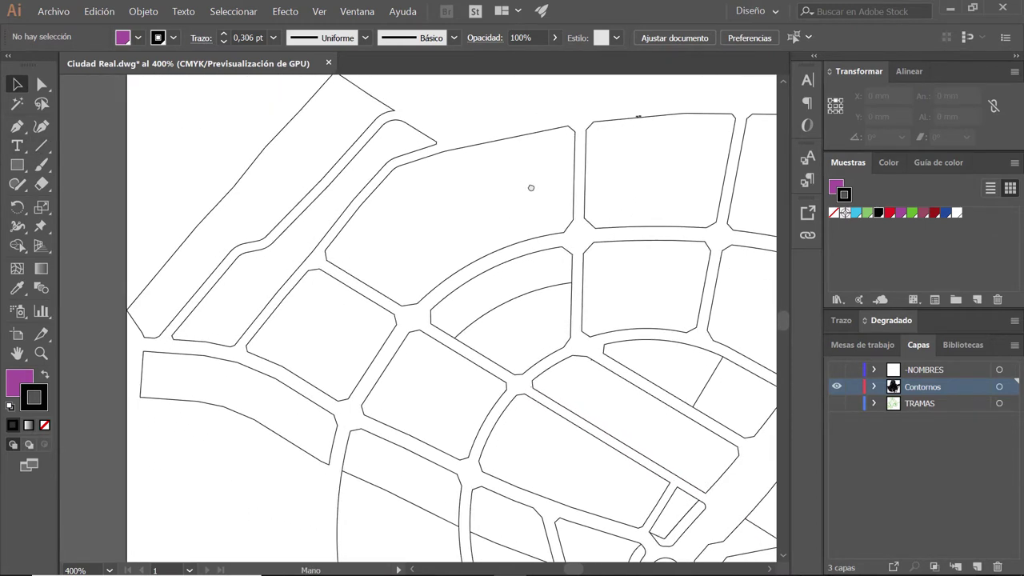
key("ctrl+minus")
left_click_drag(570, 275, 544, 297)
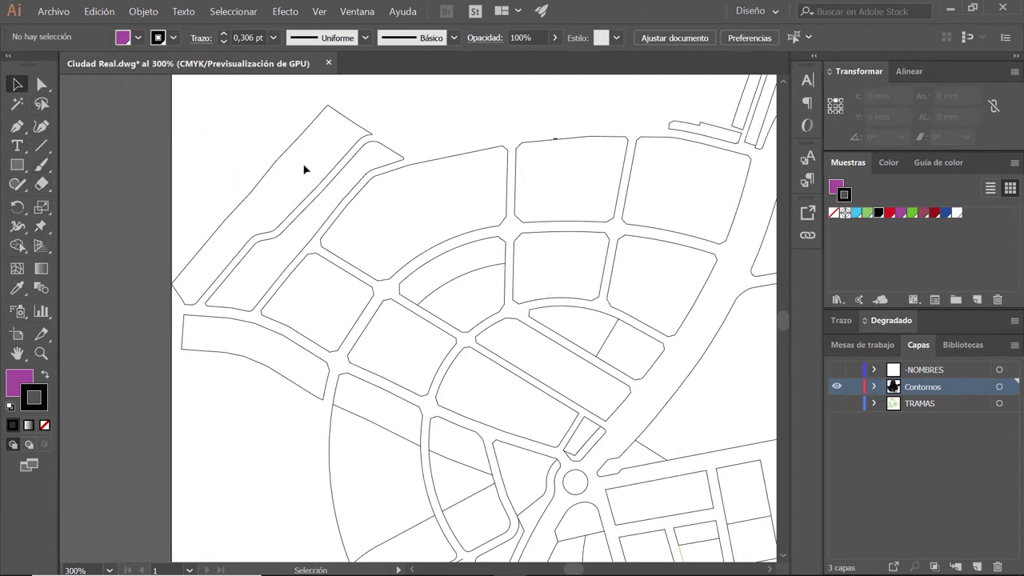
mouse_move(140, 96)
left_mouse_down()
mouse_move(494, 467)
mouse_move(502, 437)
mouse_move(487, 430)
mouse_move(576, 459)
mouse_move(496, 452)
mouse_move(525, 424)
mouse_move(515, 405)
mouse_move(462, 405)
left_mouse_up()
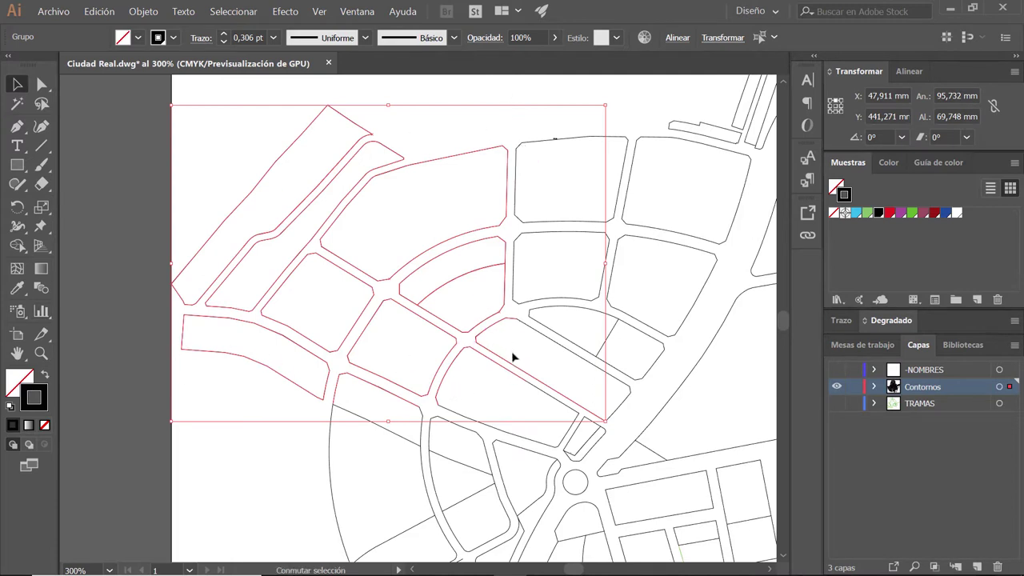
Step: Choose the Live Paint Bucket with red as the fill colour
left_click(17, 247)
left_click_drag(17, 248, 64, 270)
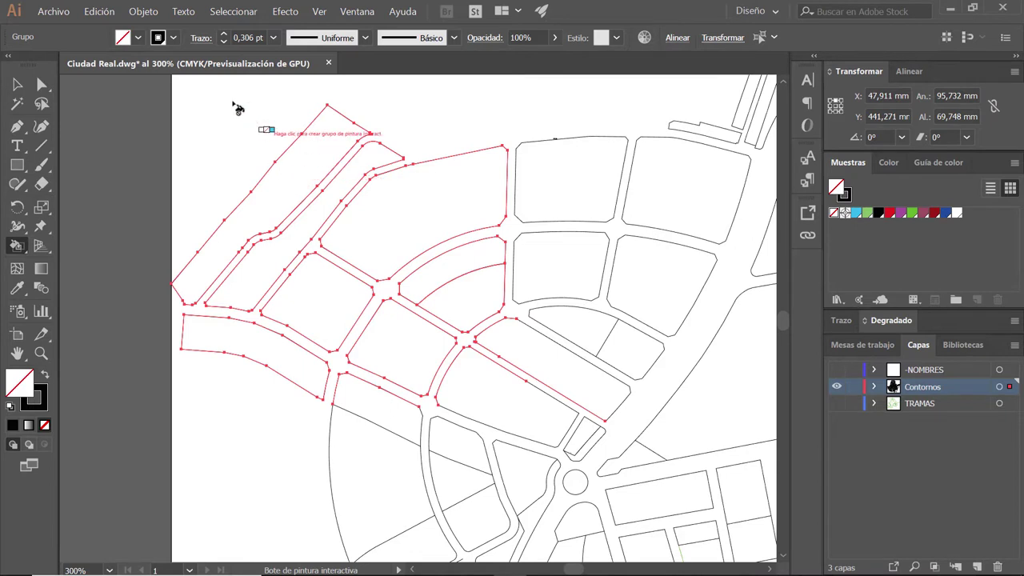
left_click(138, 38)
left_click(69, 66)
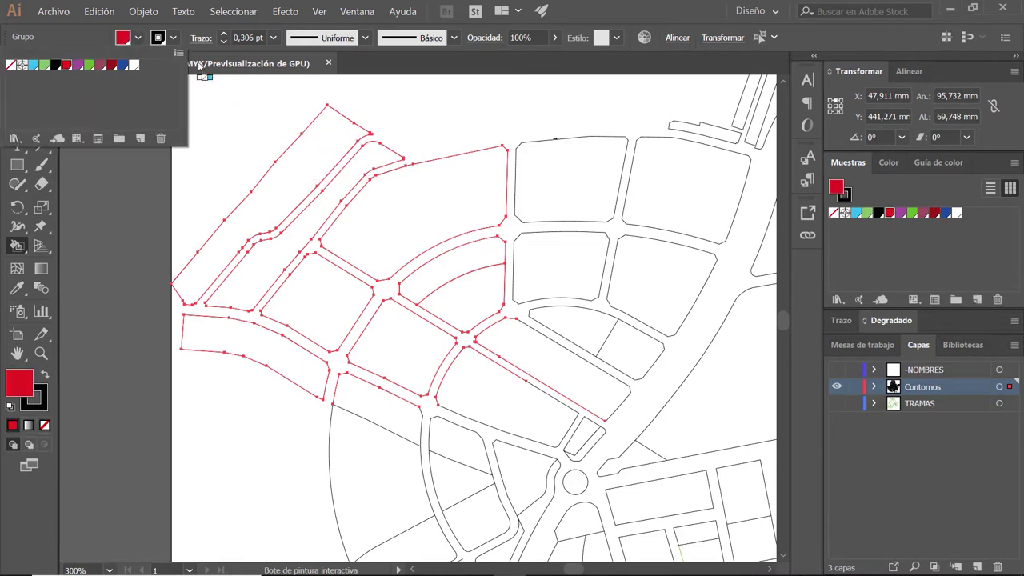
Step: Paint five upper-left blocks red, then select the red Live Paint group
left_click(289, 191)
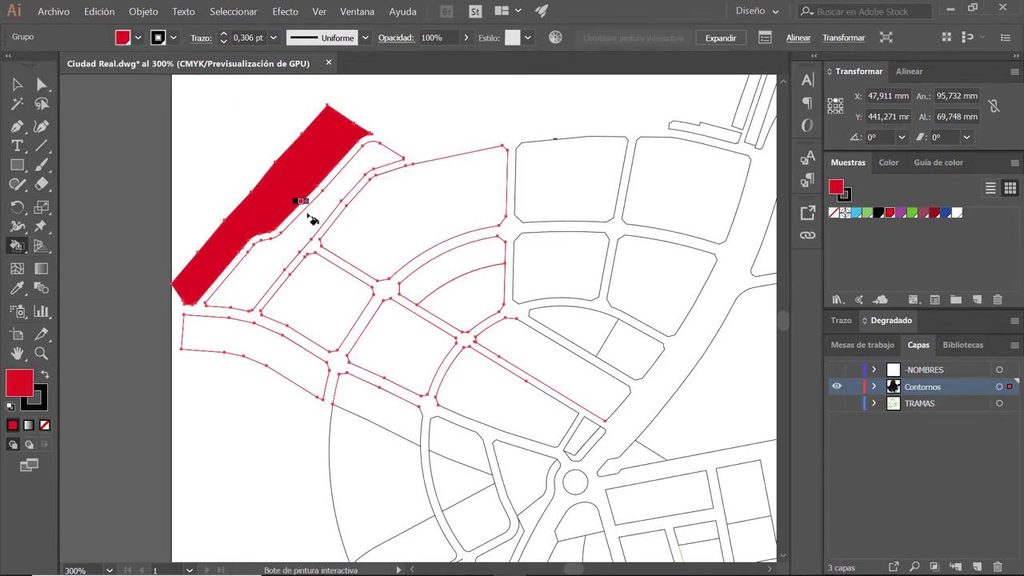
left_click(320, 222)
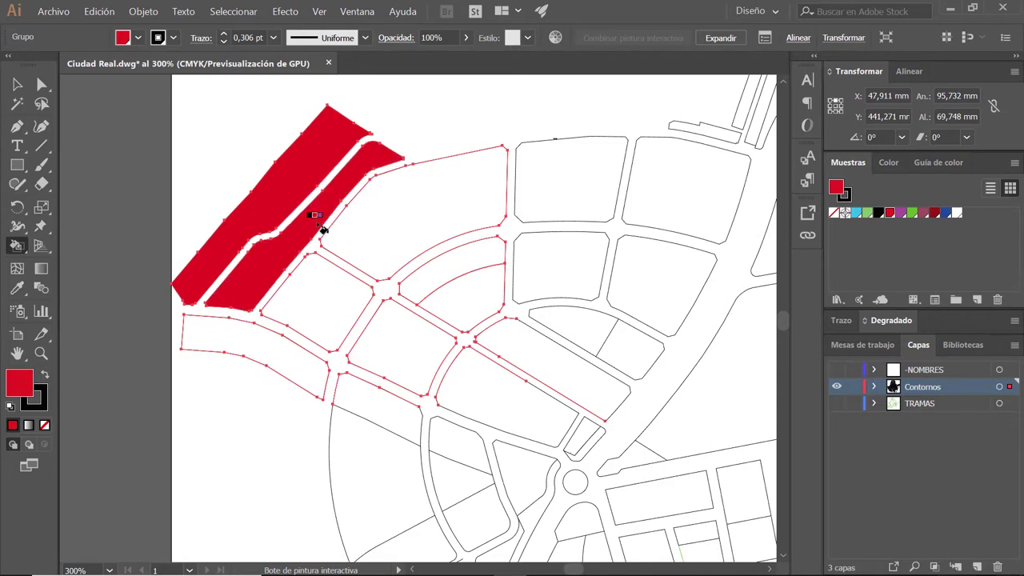
left_click(374, 238)
left_click(321, 304)
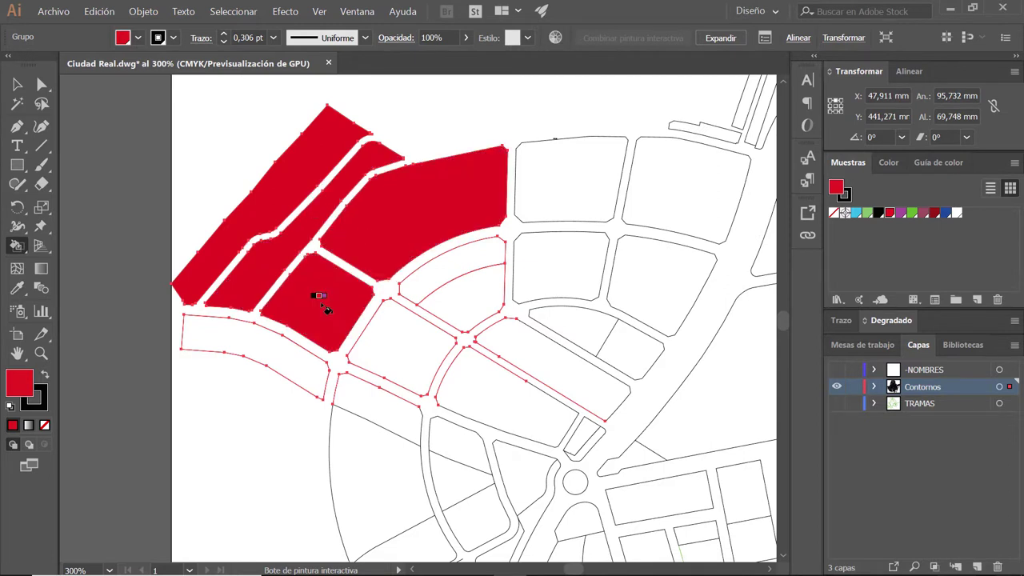
left_click(272, 355)
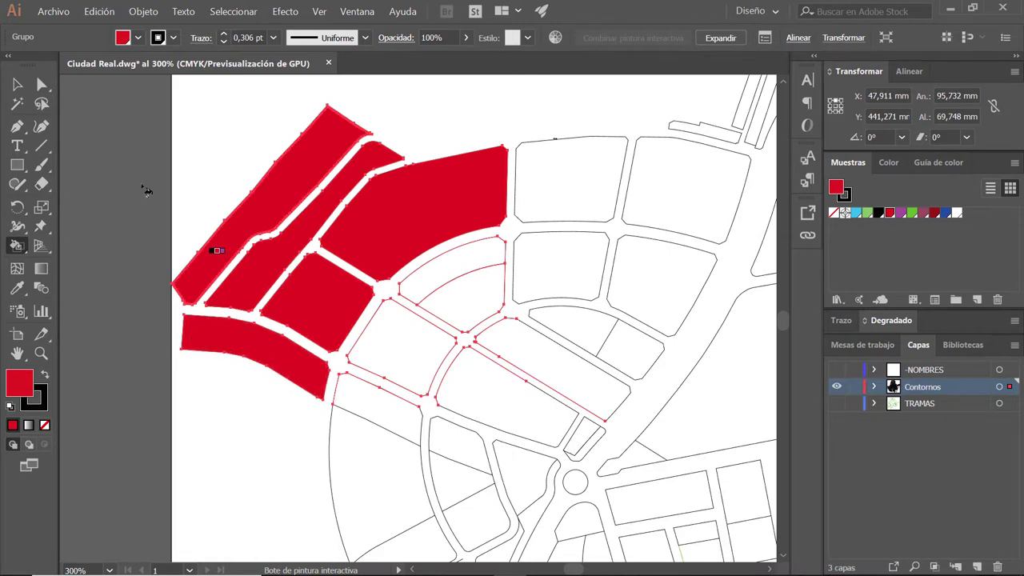
left_click(17, 84)
left_click(187, 155)
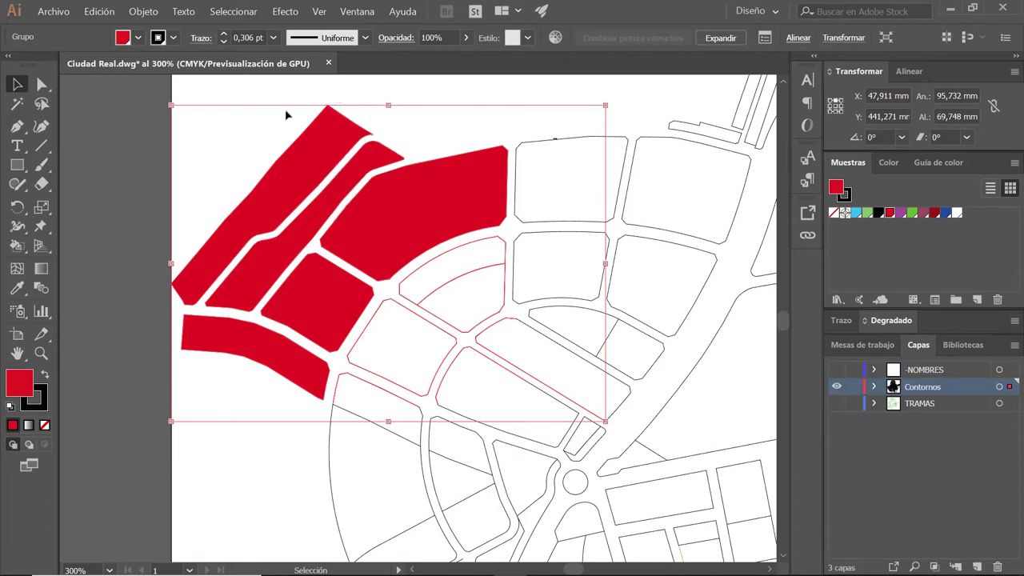
left_click(720, 38)
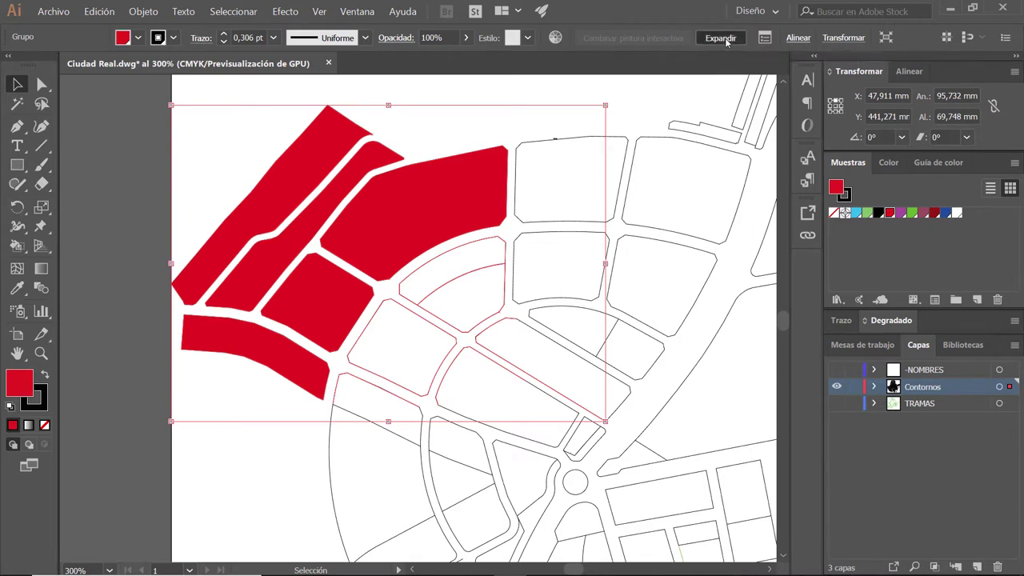
left_click(391, 96)
left_click_drag(392, 151, 288, 144)
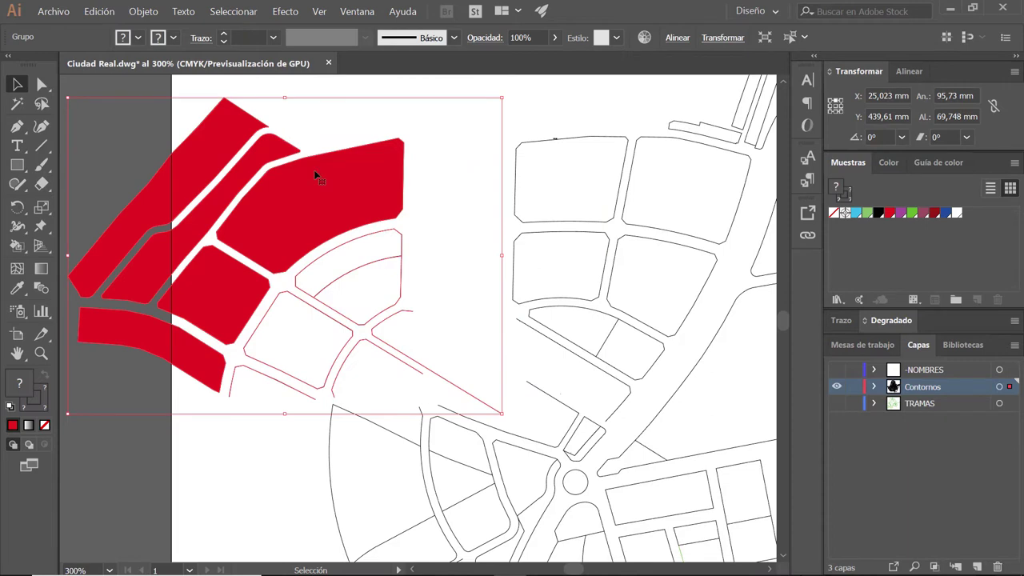
key("ctrl+z")
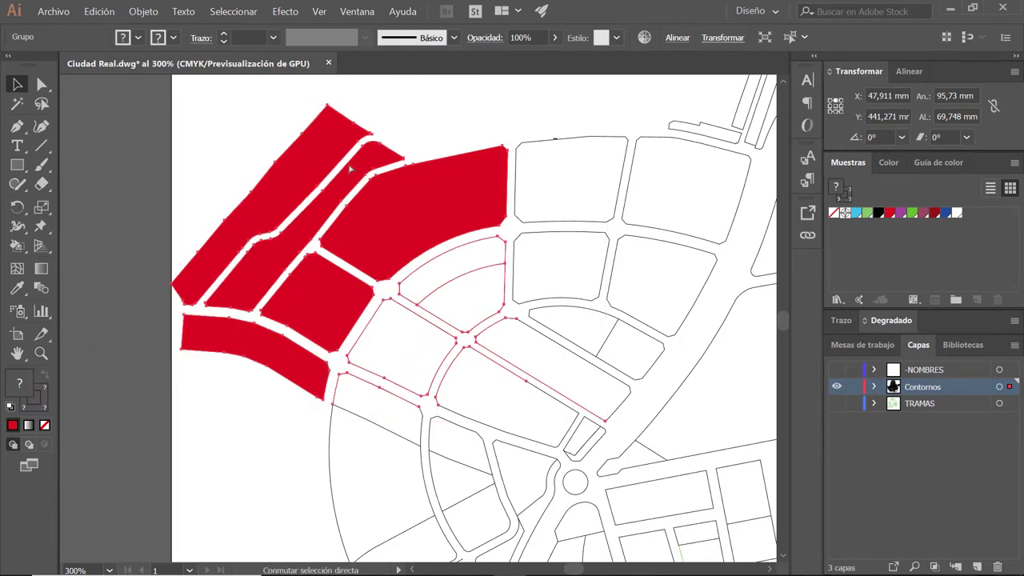
left_click(381, 120)
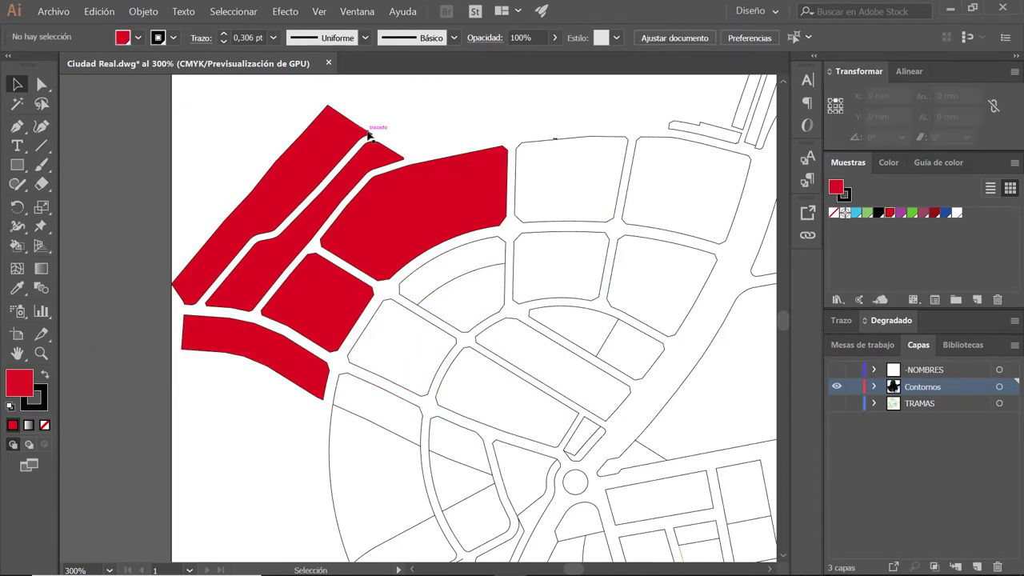
left_click_drag(368, 136, 183, 110)
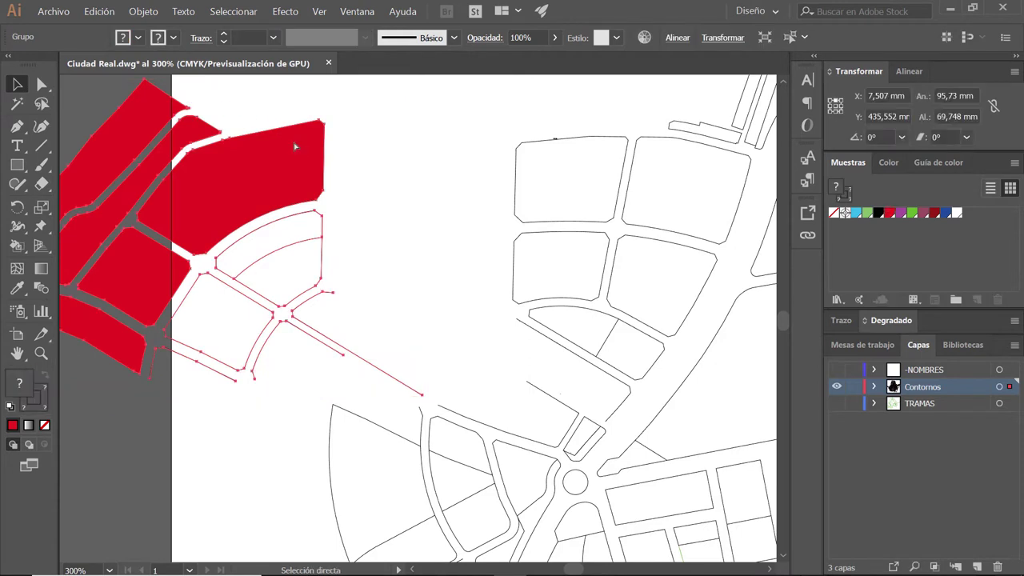
key("ctrl+z")
left_click(394, 149)
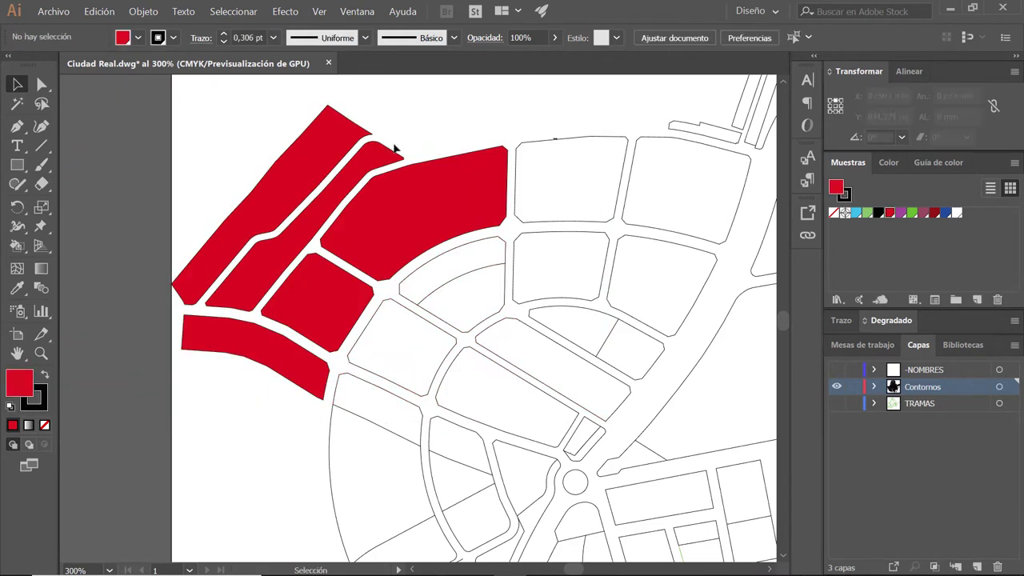
left_click_drag(395, 149, 191, 172)
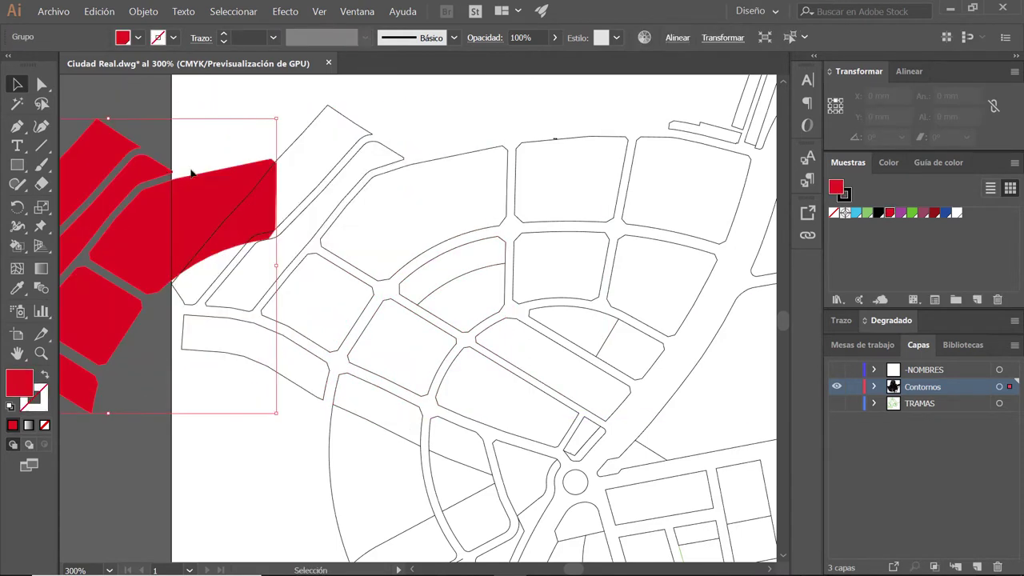
left_click_drag(196, 218, 641, 306)
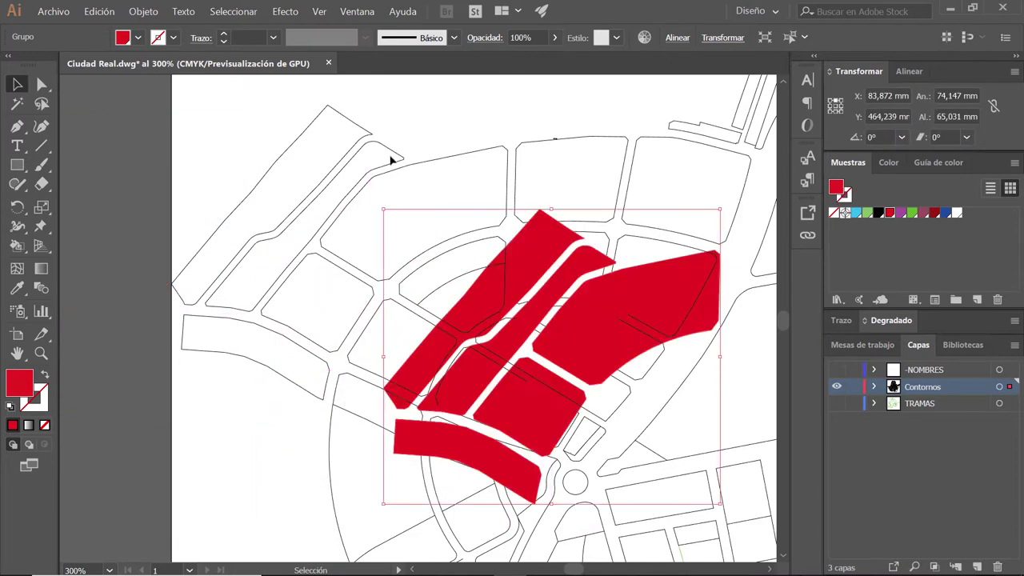
left_click(410, 157)
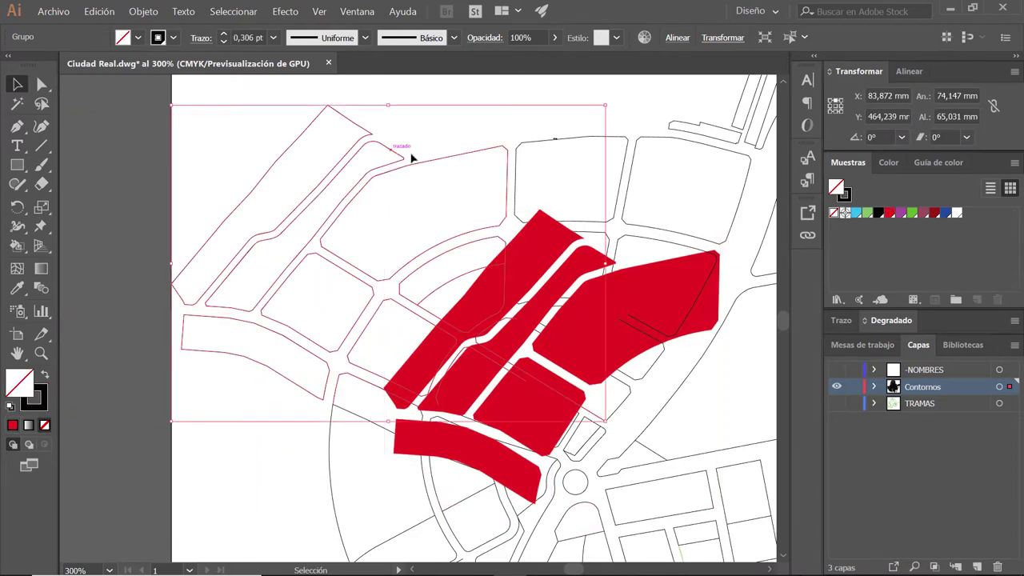
left_click(658, 288)
mouse_move(651, 323)
left_mouse_down()
mouse_move(336, 210)
mouse_move(450, 200)
left_mouse_up()
mouse_move(442, 154)
left_mouse_down()
mouse_move(383, 261)
mouse_move(452, 416)
mouse_move(466, 401)
left_mouse_up()
left_click_drag(277, 210, 251, 174)
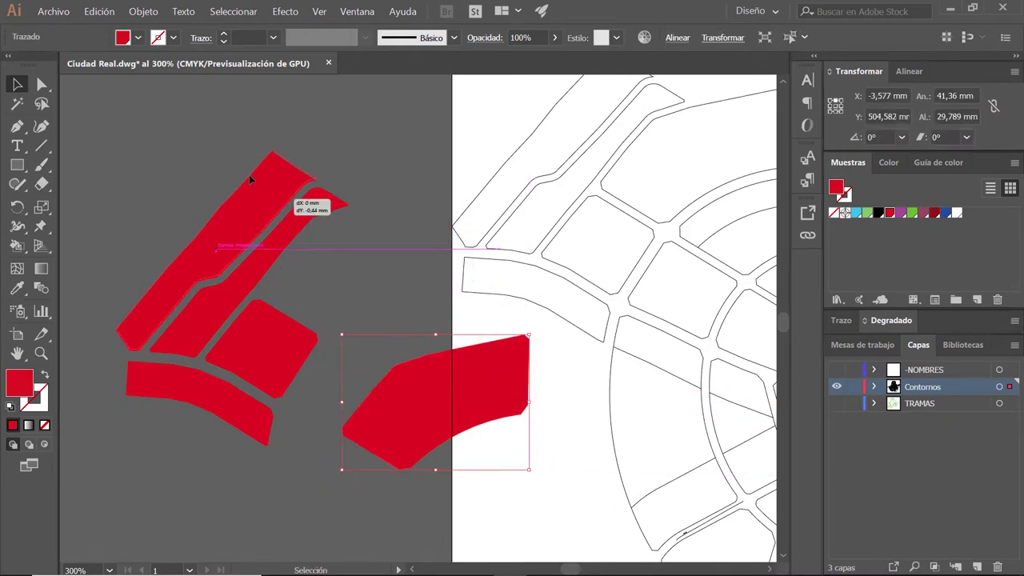
left_click_drag(329, 205, 398, 141)
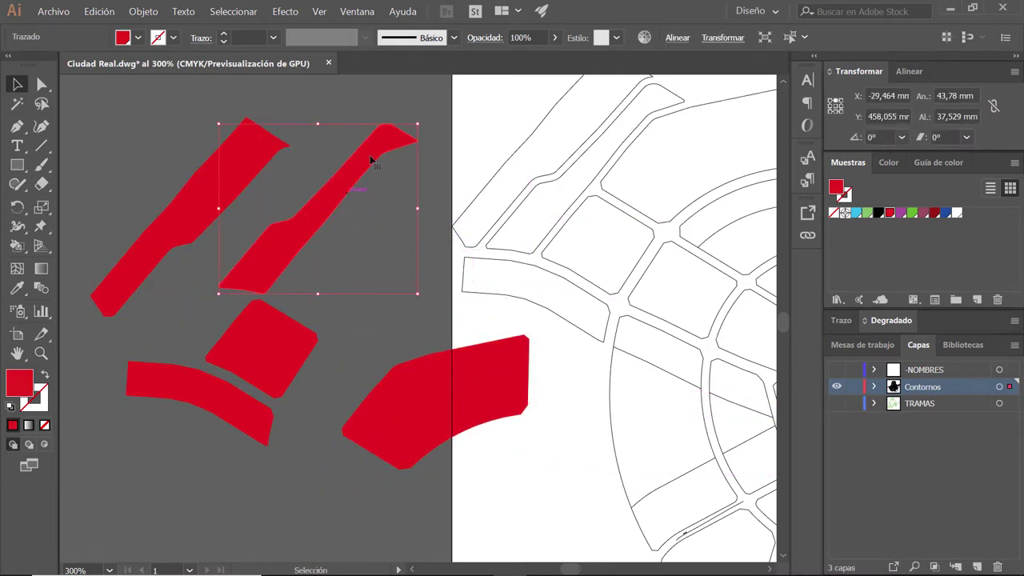
left_click_drag(264, 386, 343, 357)
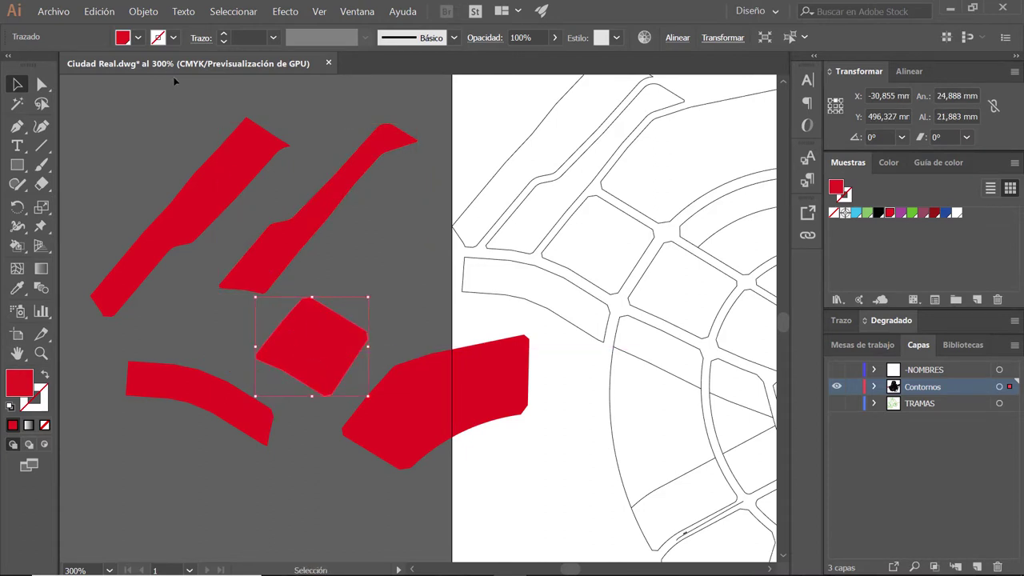
key("shift+x")
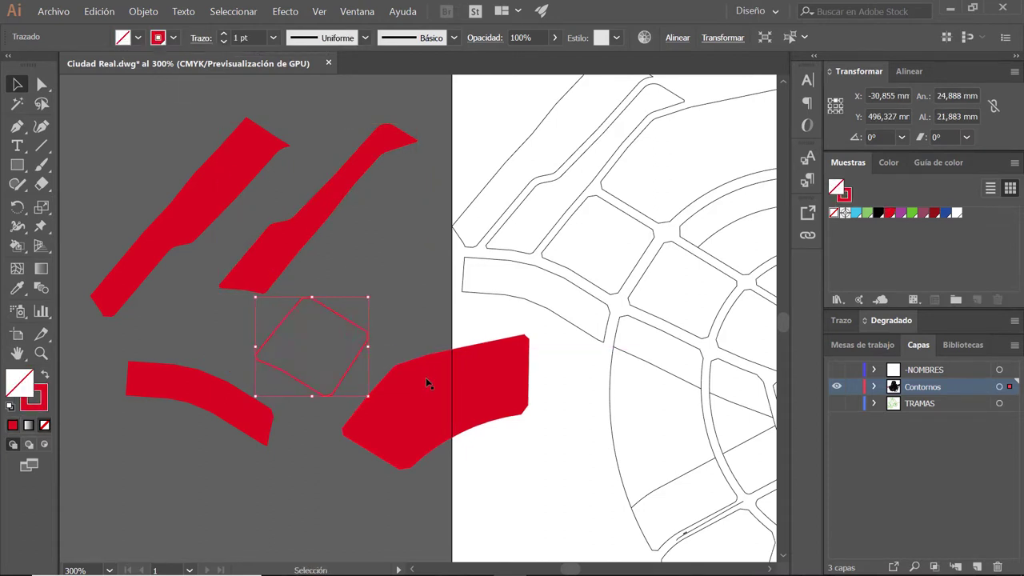
left_click(433, 398)
key("shift+x")
left_click(318, 231)
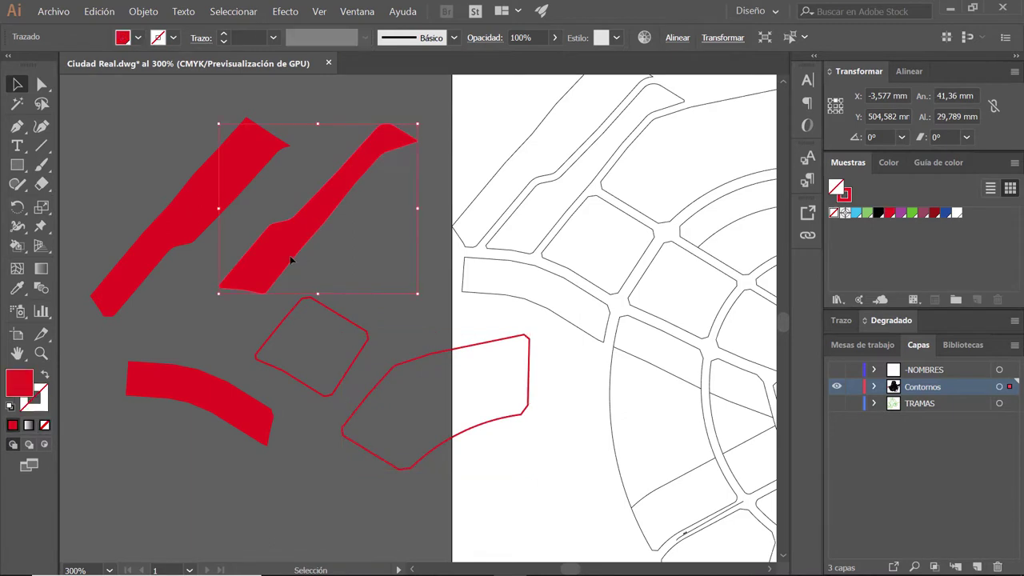
key("shift+x")
left_click(172, 224)
key("shift+x")
left_click(227, 429)
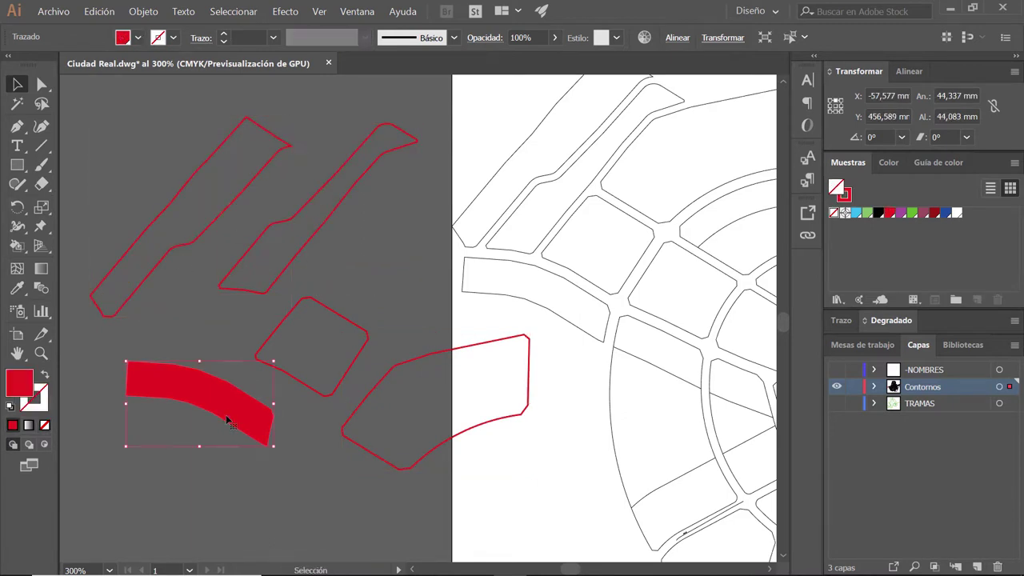
key("shift+x")
left_click(252, 453)
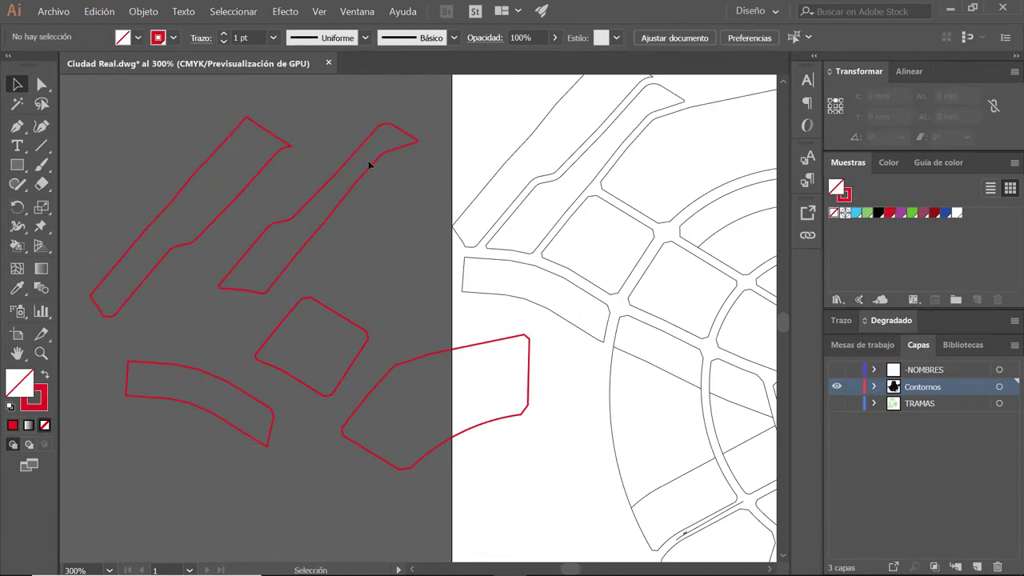
left_click(302, 229)
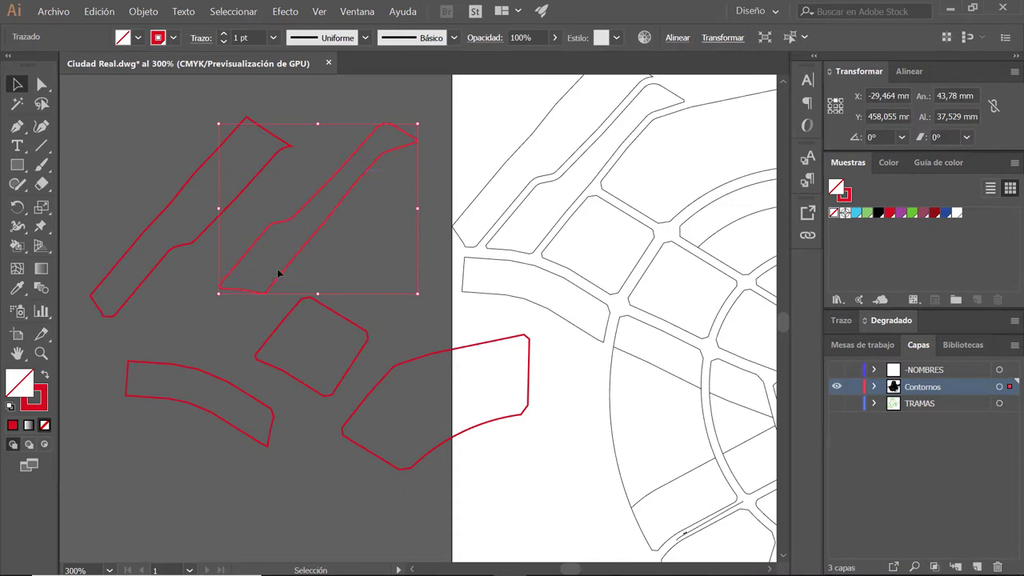
key("a")
key("ctrl+z")
key("ctrl+z")
key("ctrl+z")
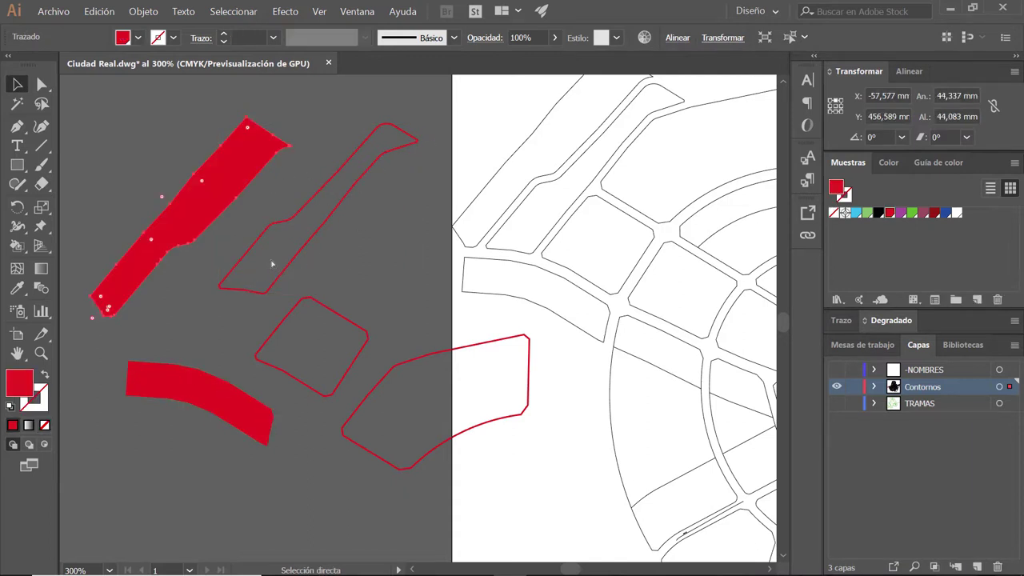
key("ctrl+z")
key("ctrl+z")
key("ctrl+z")
key("ctrl+z")
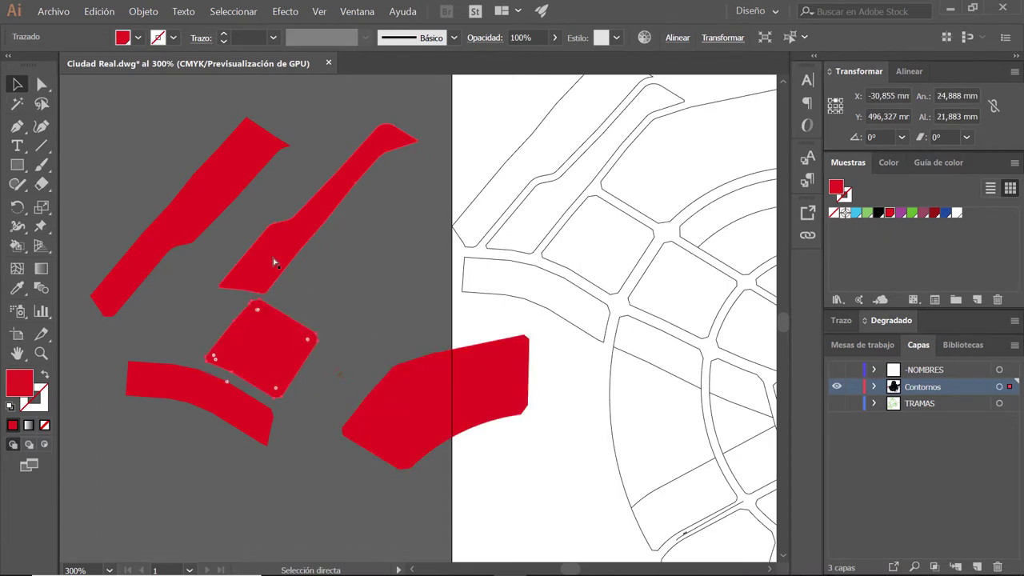
key("ctrl+z")
key("ctrl+z")
key("ctrl+z")
key("ctrl+z")
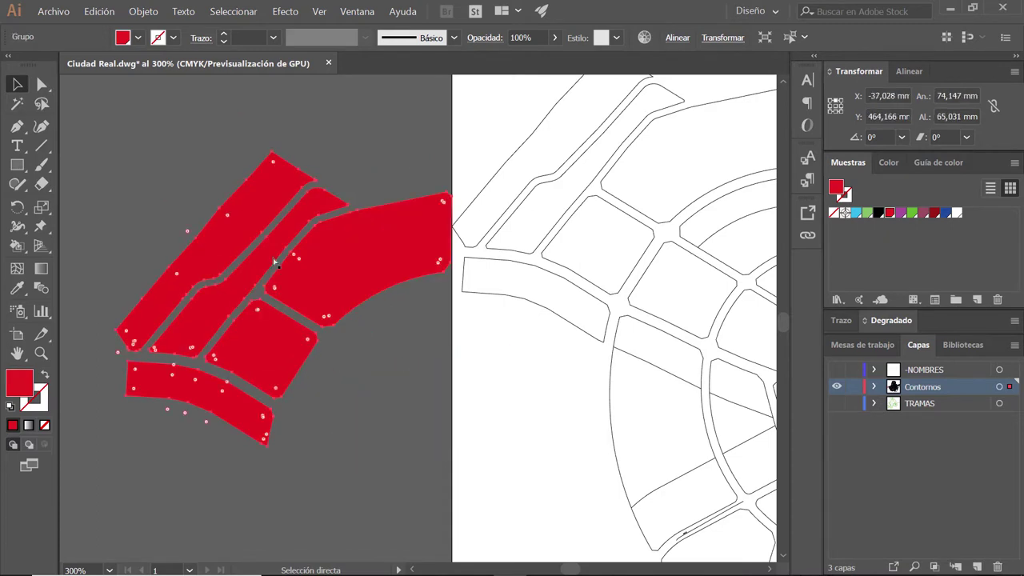
key("ctrl+z")
key("ctrl+z")
key("ctrl+z")
key("ctrl+z")
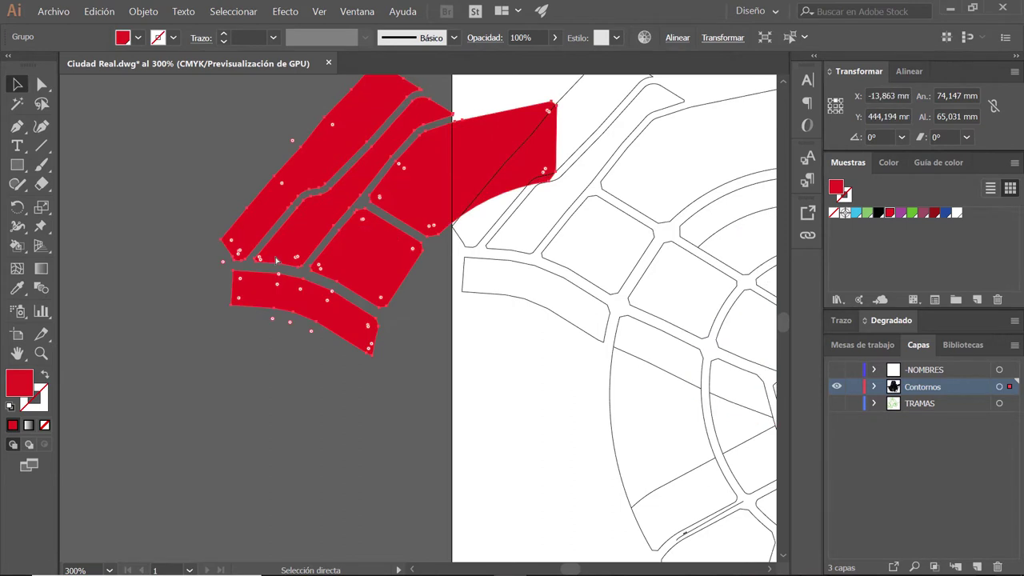
key("ctrl+z")
key("ctrl+z")
key("ctrl+z")
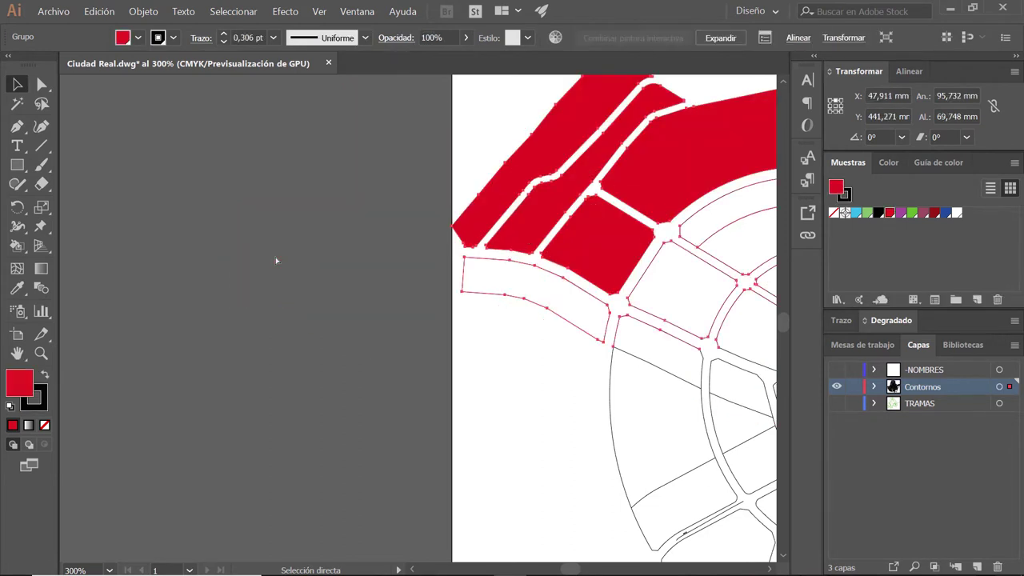
key("ctrl+z")
key("ctrl+z")
key("ctrl+z")
key("ctrl+z")
key("ctrl+z")
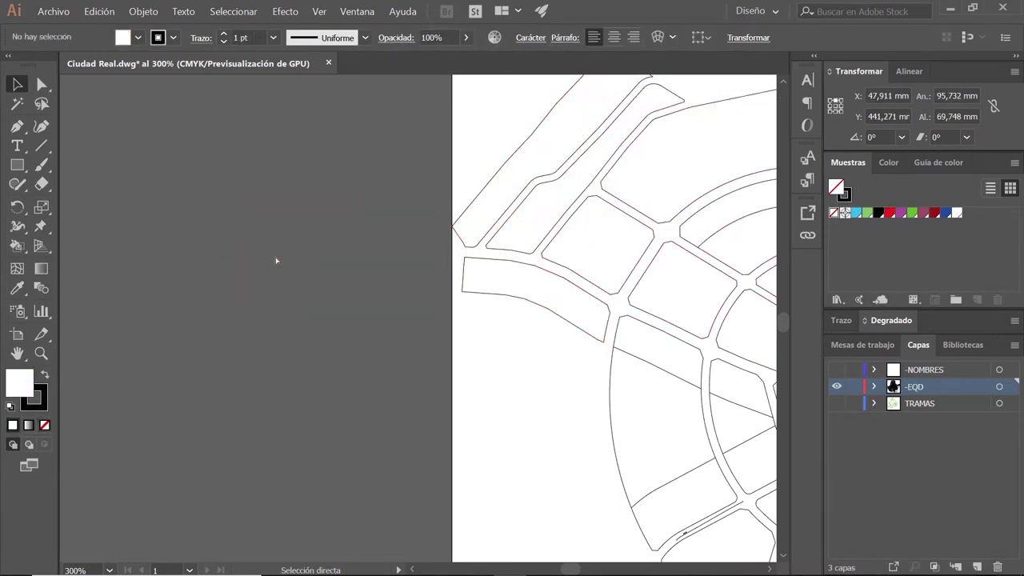
Step: Pan to the map's upper curve and marquee-select its six street blocks
left_click_drag(649, 289, 435, 375)
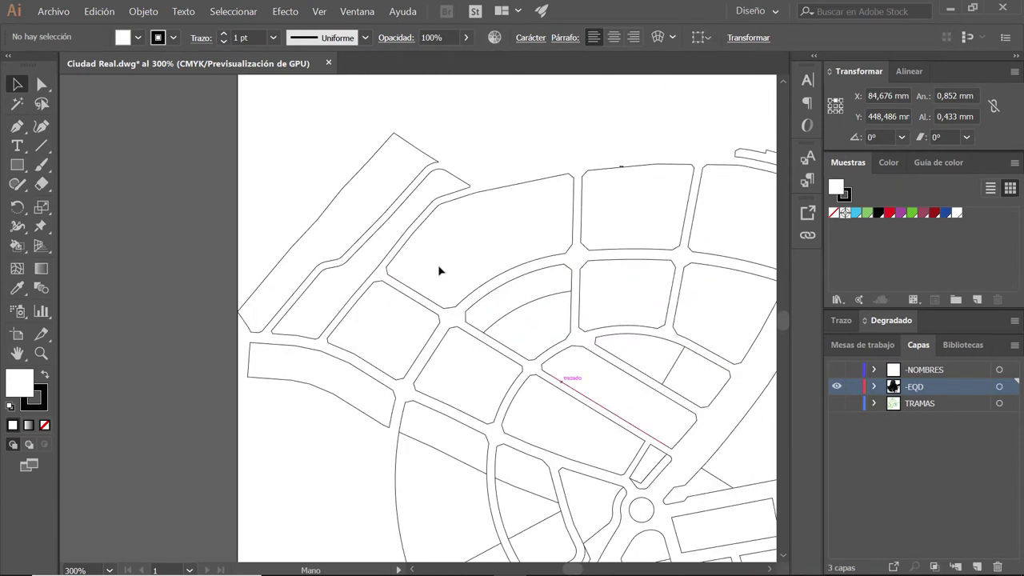
left_click(429, 162)
left_click(663, 210)
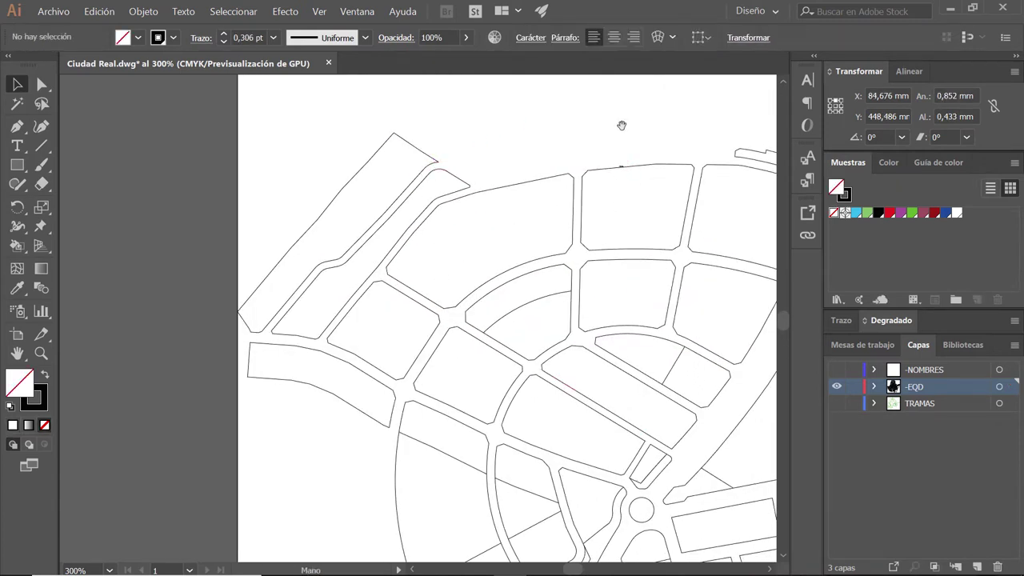
left_click_drag(669, 155, 543, 170)
mouse_move(549, 209)
left_mouse_down()
mouse_move(471, 144)
mouse_move(480, 170)
left_mouse_up()
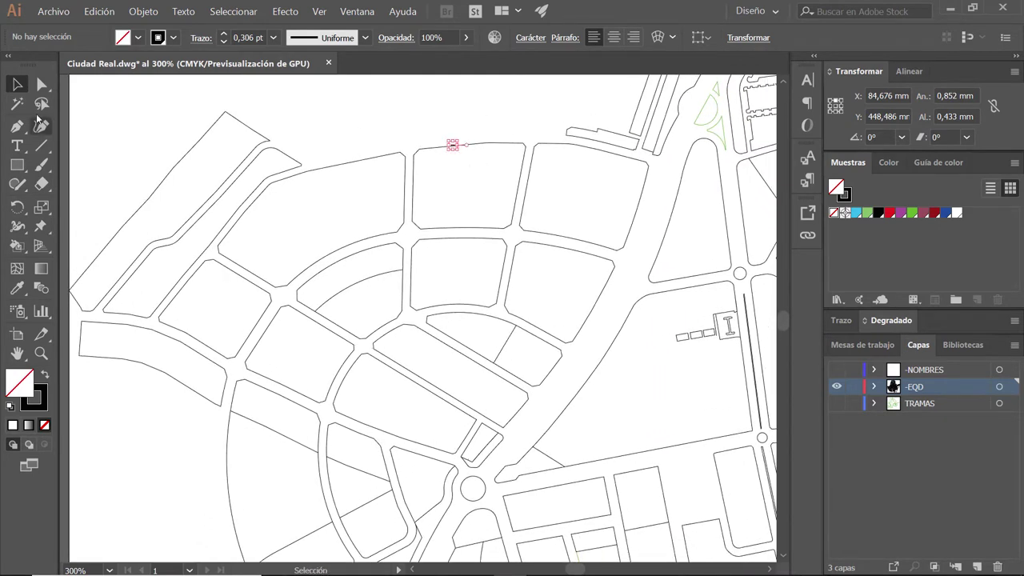
left_click_drag(361, 120, 546, 256)
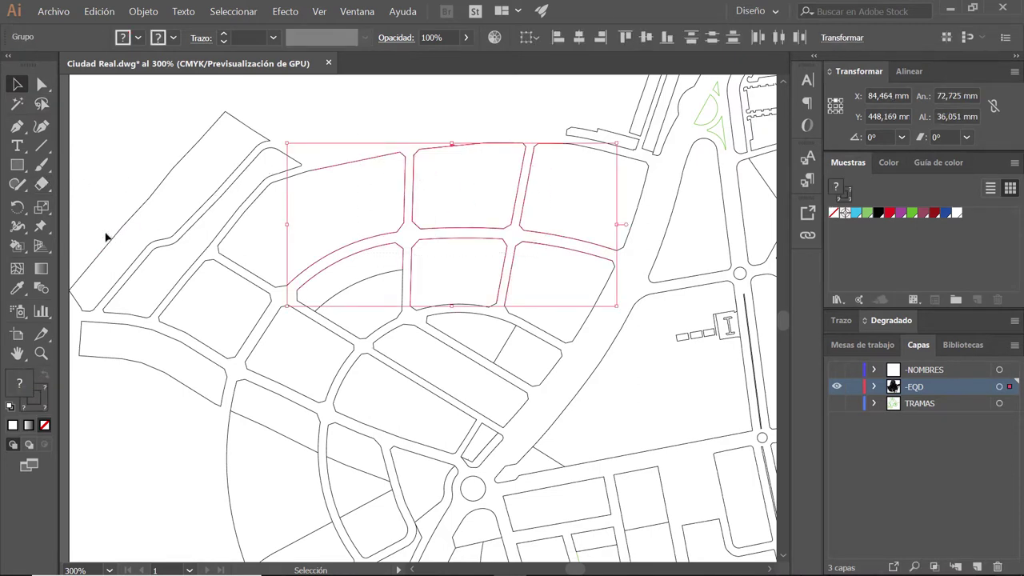
left_click(17, 245)
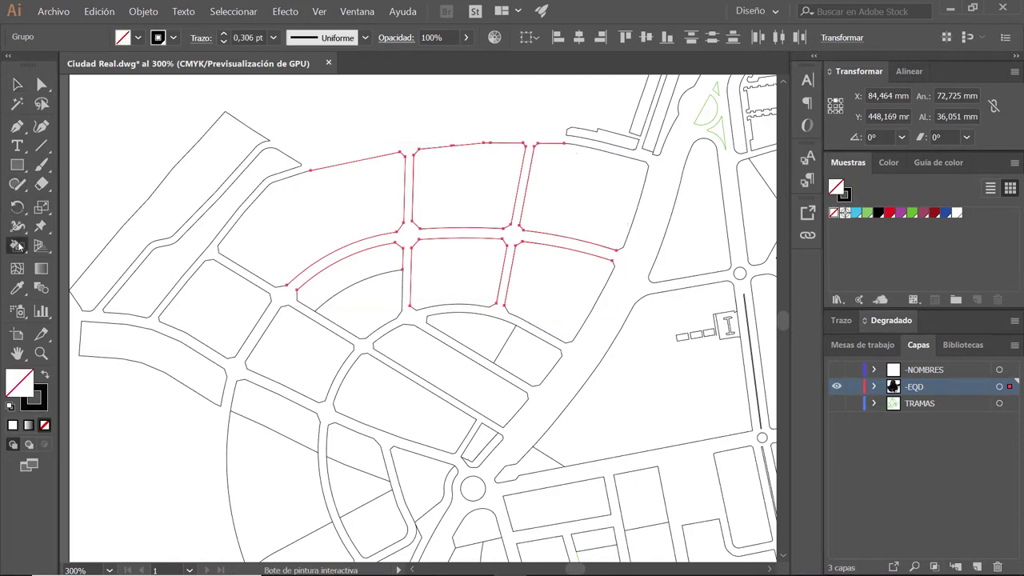
key("Right")
left_click(449, 195)
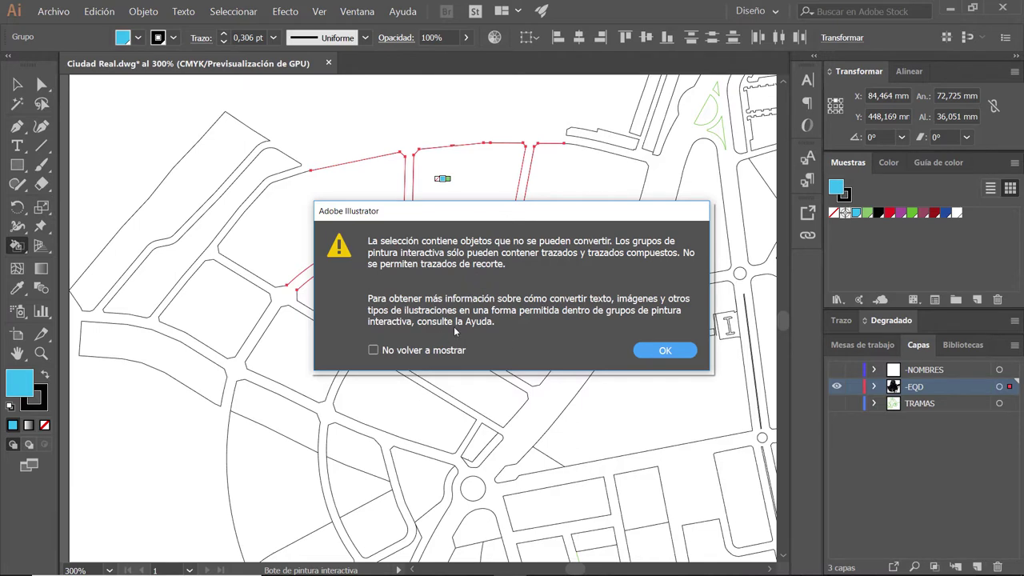
left_click(675, 352)
key("v")
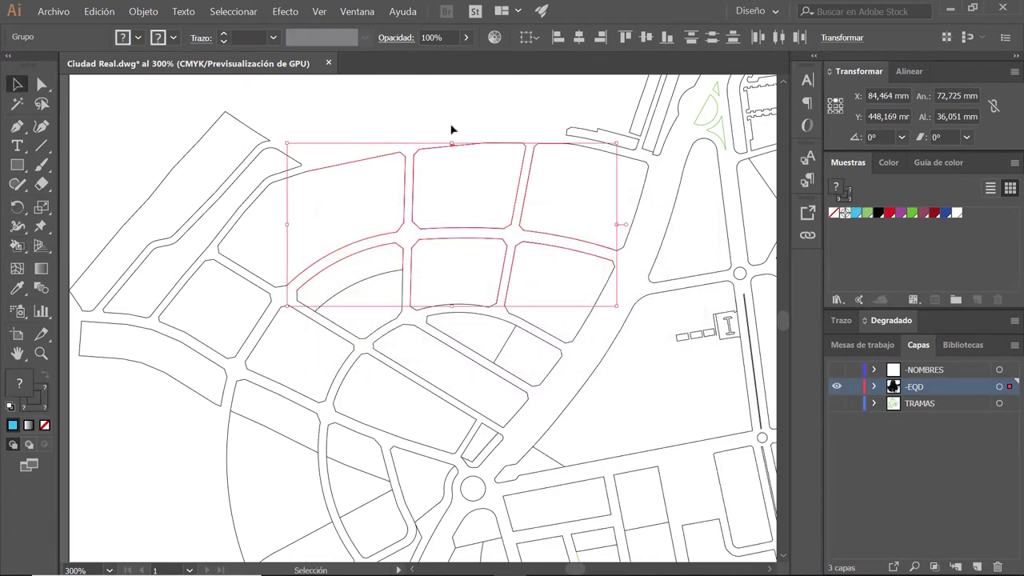
Step: Zoom in on the PE 90 label and clear the block selection
scroll(456, 125, "up", 3)
scroll(456, 124, "up", 3)
scroll(456, 121, "up", 3)
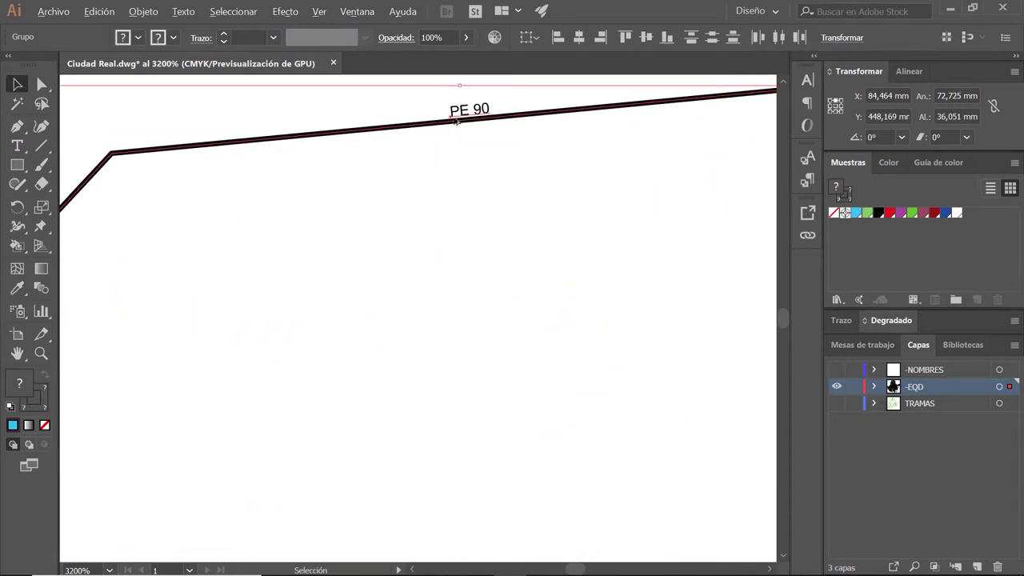
scroll(454, 124, "down", 1)
left_click(507, 87)
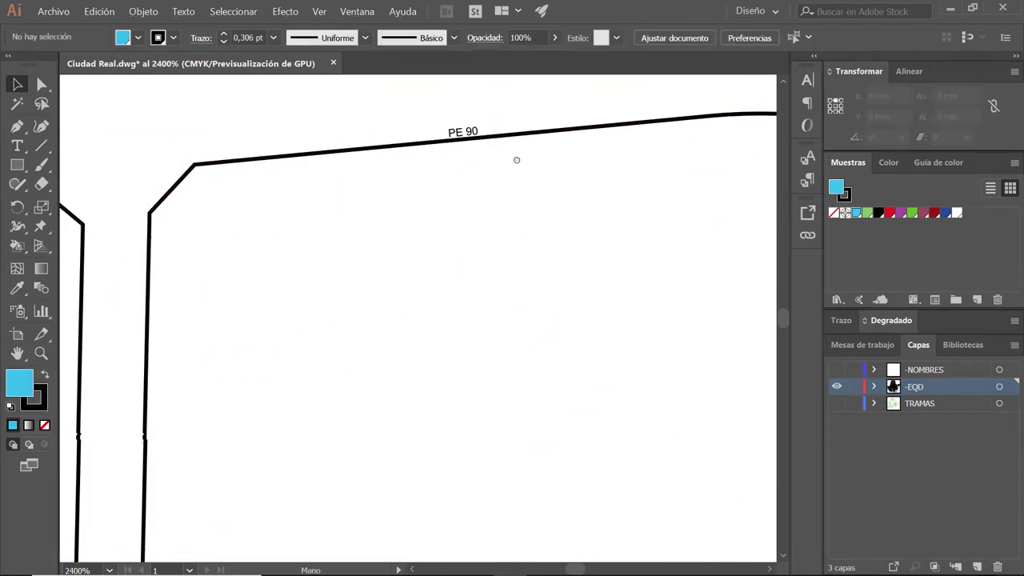
Step: Zoom out to 100% and pan to show the whole city map
scroll(514, 160, "up", 2)
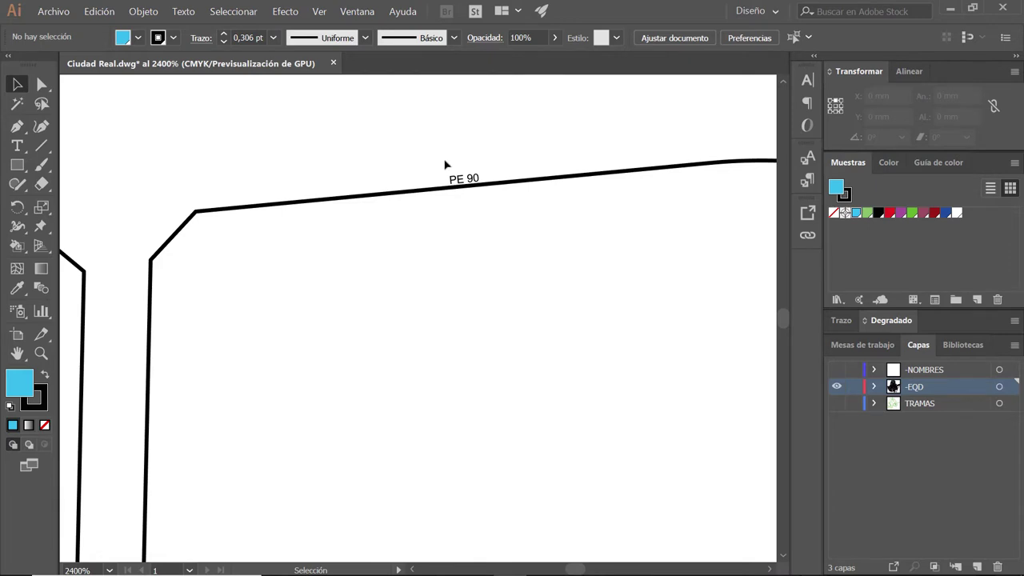
scroll(446, 165, "down", 1)
scroll(448, 165, "down", 2)
scroll(447, 165, "down", 1)
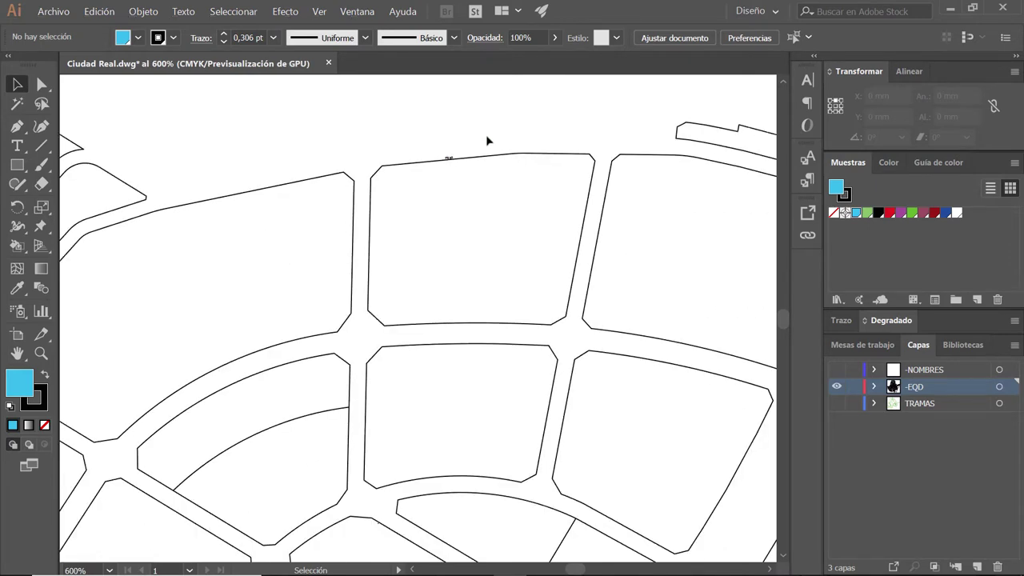
scroll(492, 150, "down", 1)
scroll(493, 152, "down", 1)
scroll(493, 160, "down", 1)
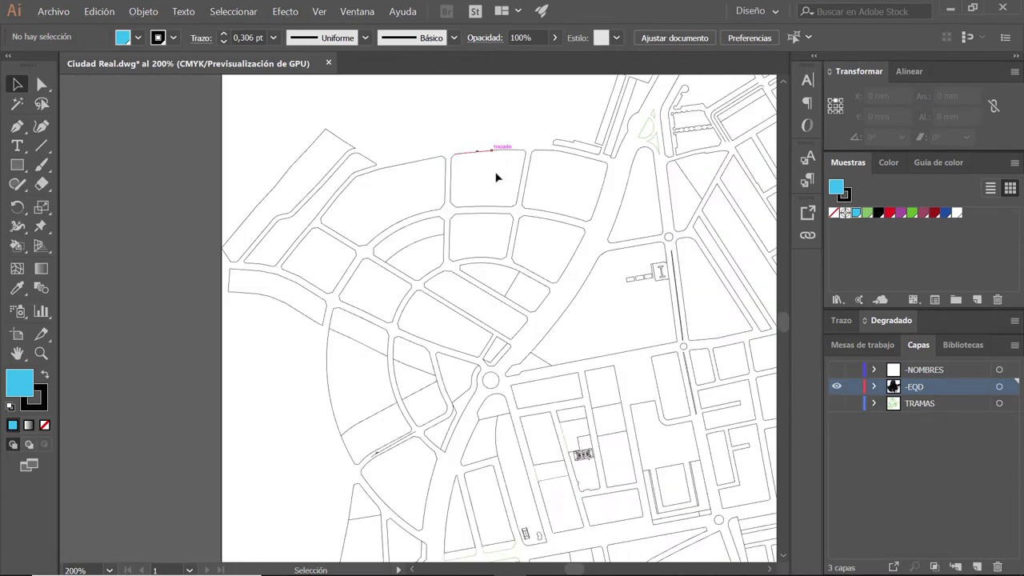
scroll(559, 229, "down", 1)
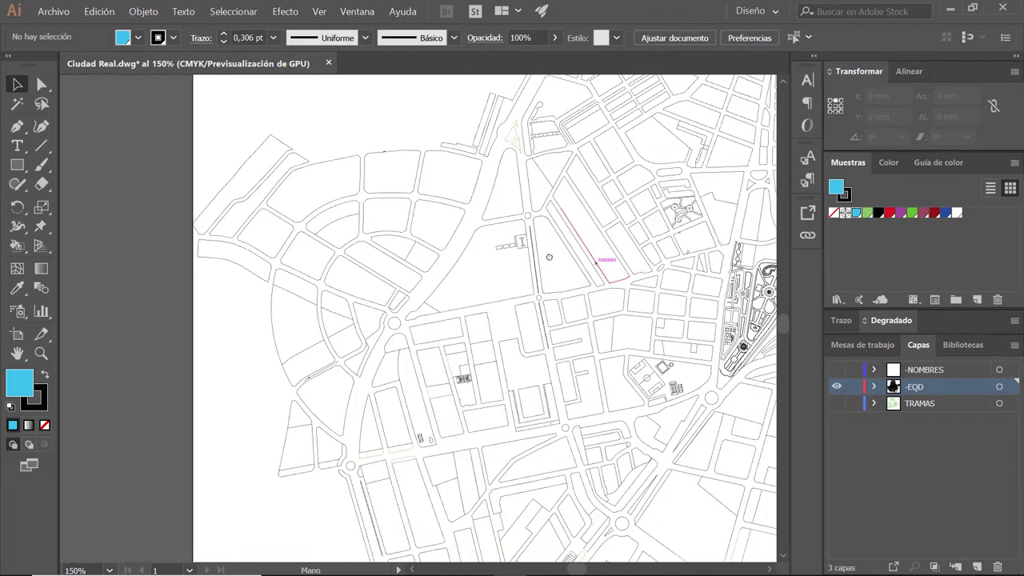
scroll(502, 272, "down", 1)
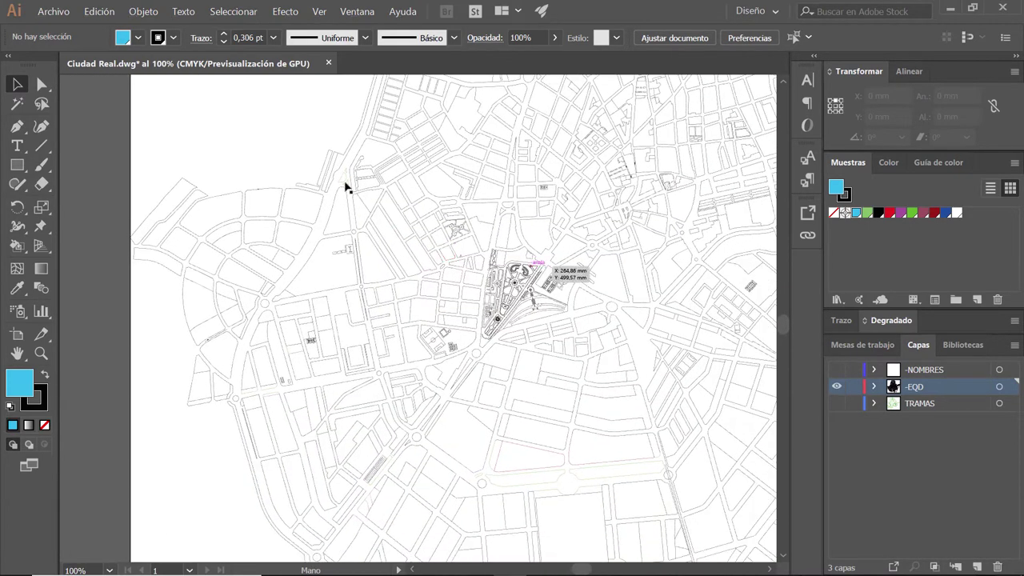
mouse_move(494, 227)
left_mouse_down()
mouse_move(450, 241)
mouse_move(345, 308)
mouse_move(398, 260)
left_mouse_up()
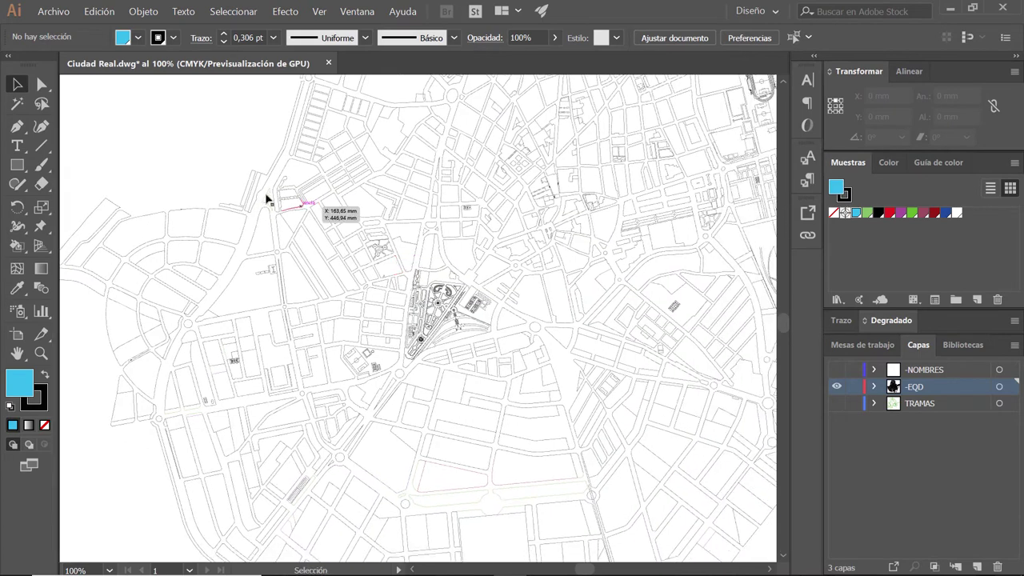
Step: Select all text objects via Select > Object > All Text Objects, then deselect
left_click(243, 12)
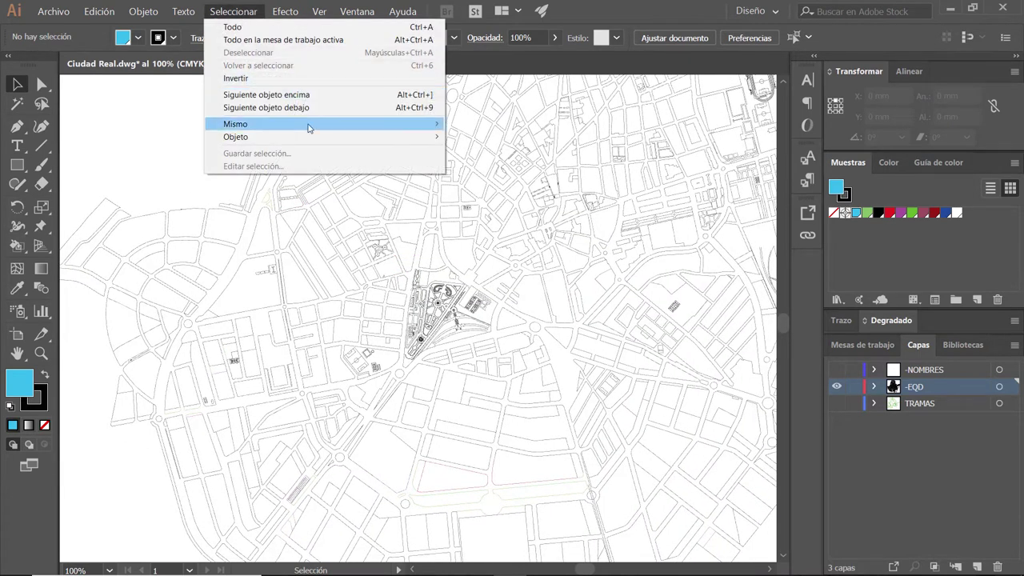
mouse_move(320, 136)
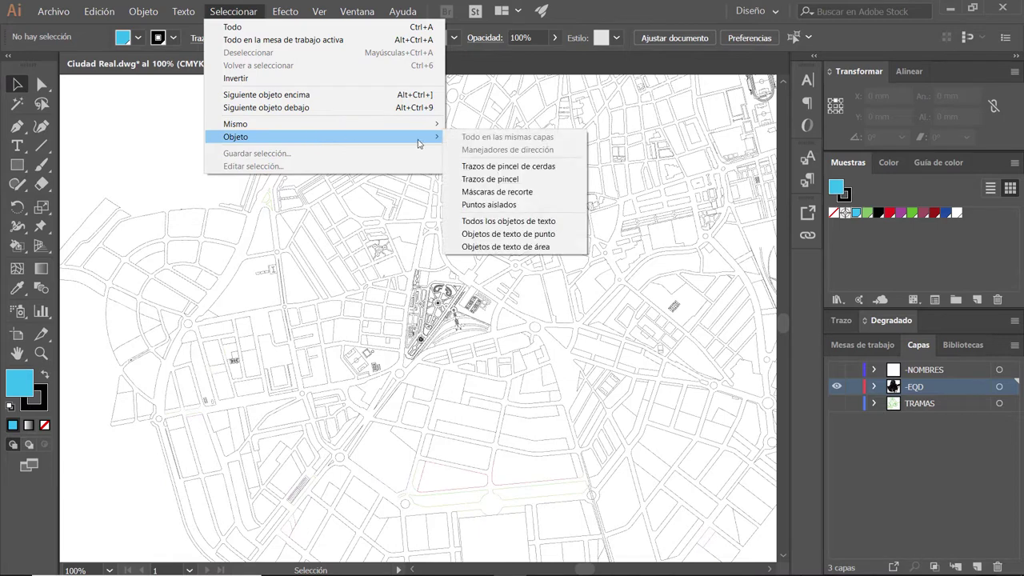
left_click(526, 223)
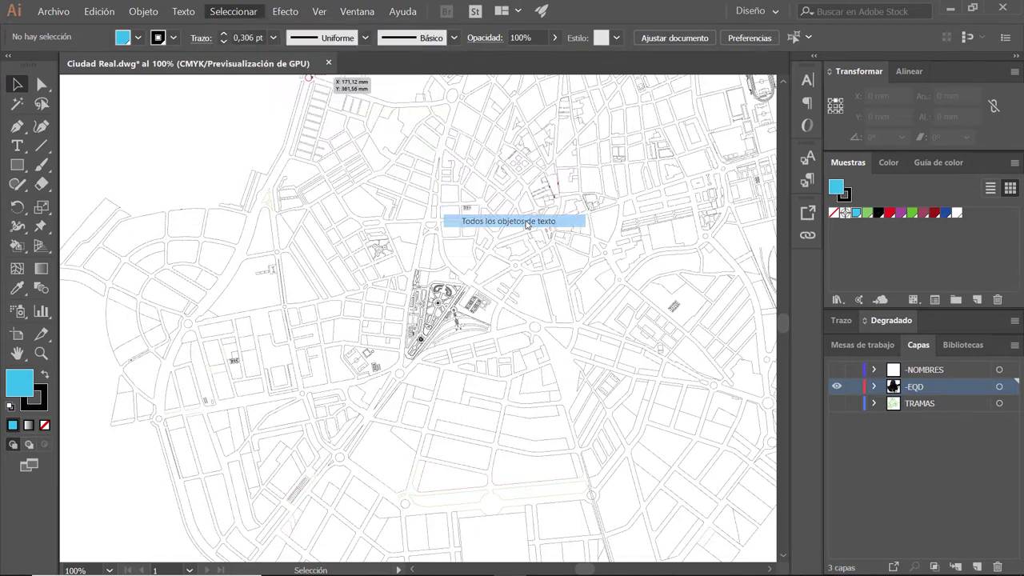
scroll(505, 274, "down", 1)
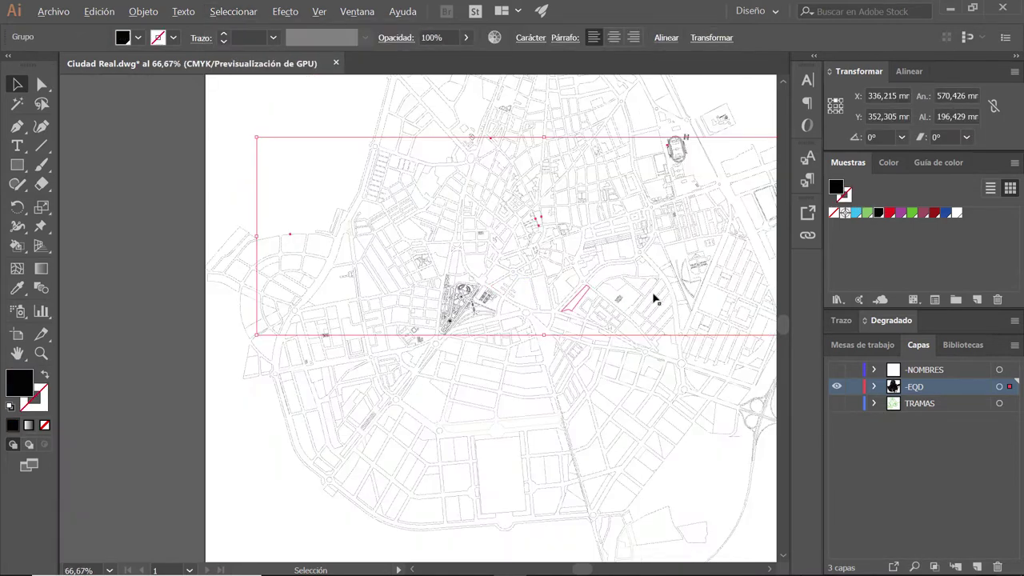
scroll(589, 292, "right", 3)
left_click_drag(622, 171, 400, 220)
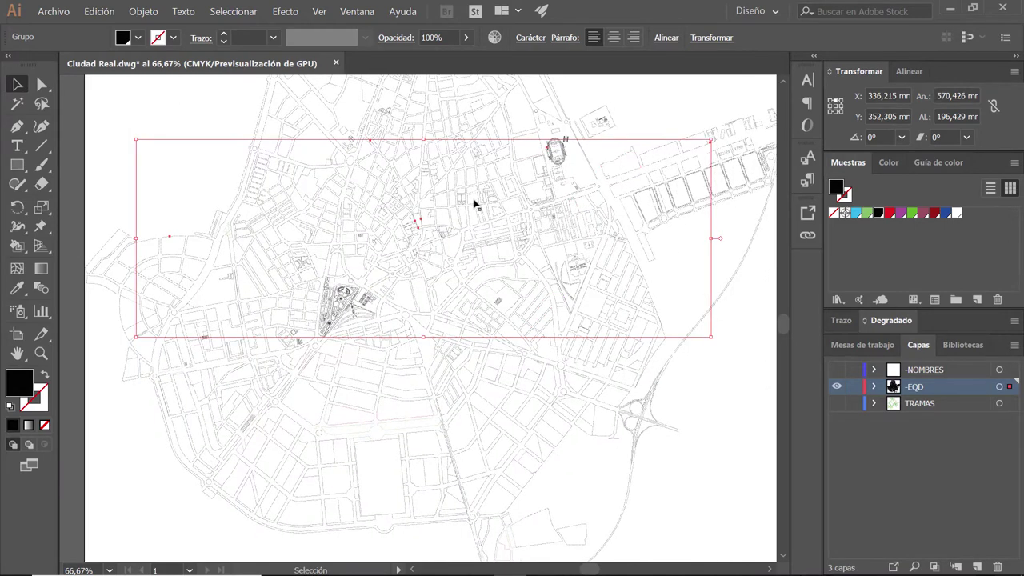
left_click(399, 219)
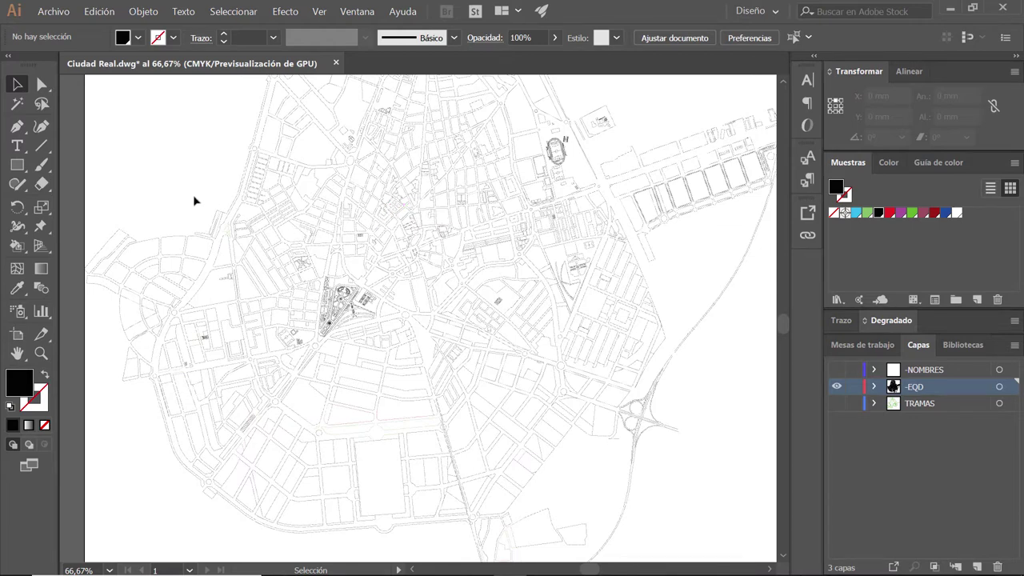
Step: Try another Select > Object option and dismiss the too-many-anchor-points error
left_click_drag(450, 259, 478, 306)
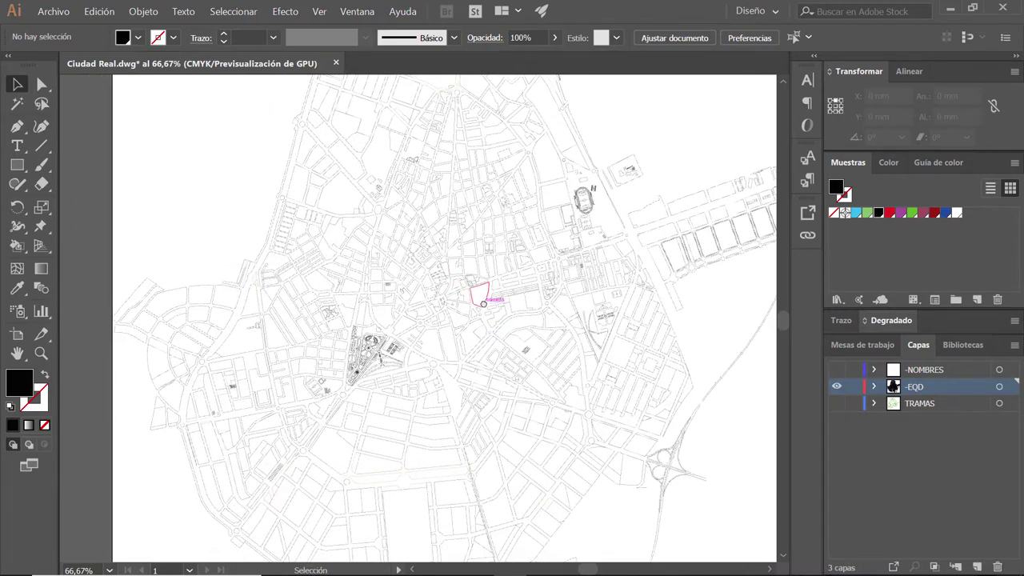
left_click_drag(251, 221, 272, 218)
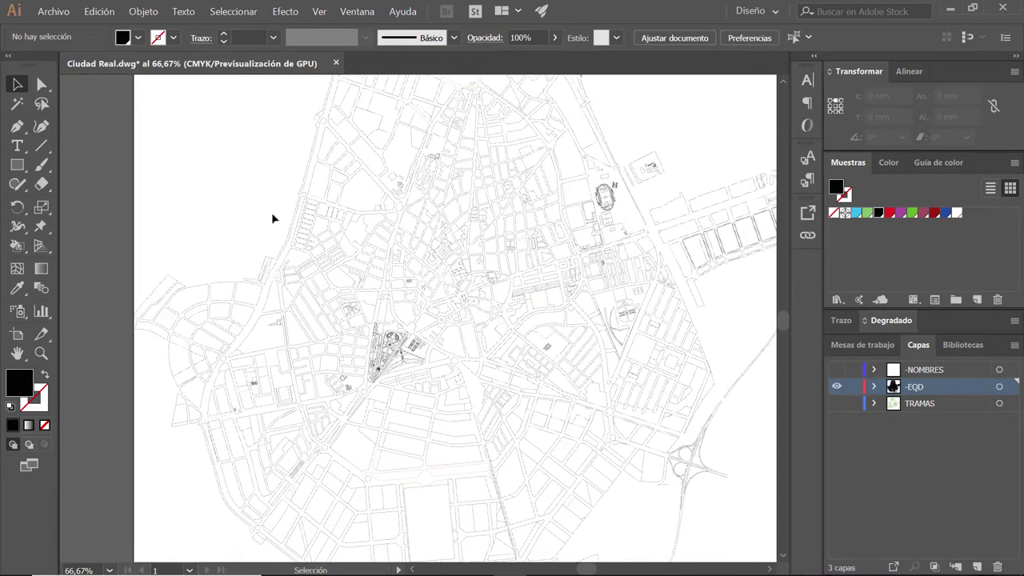
left_click(254, 16)
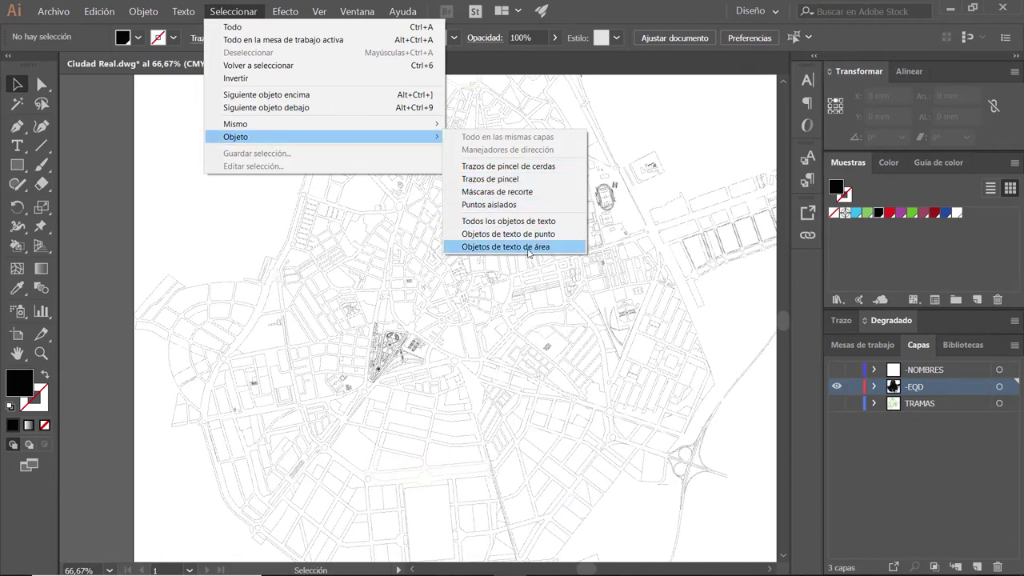
left_click(494, 195)
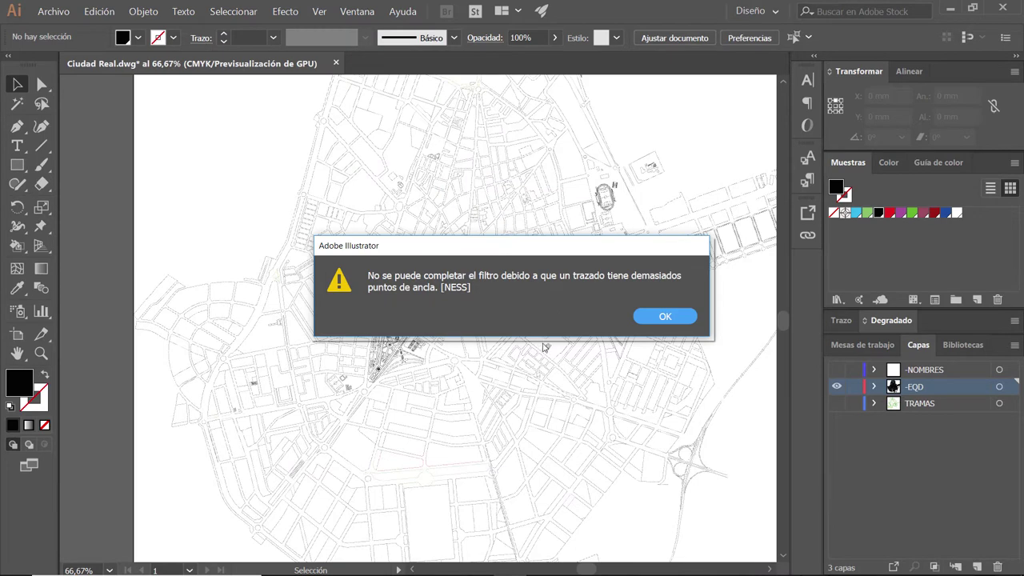
left_click(664, 317)
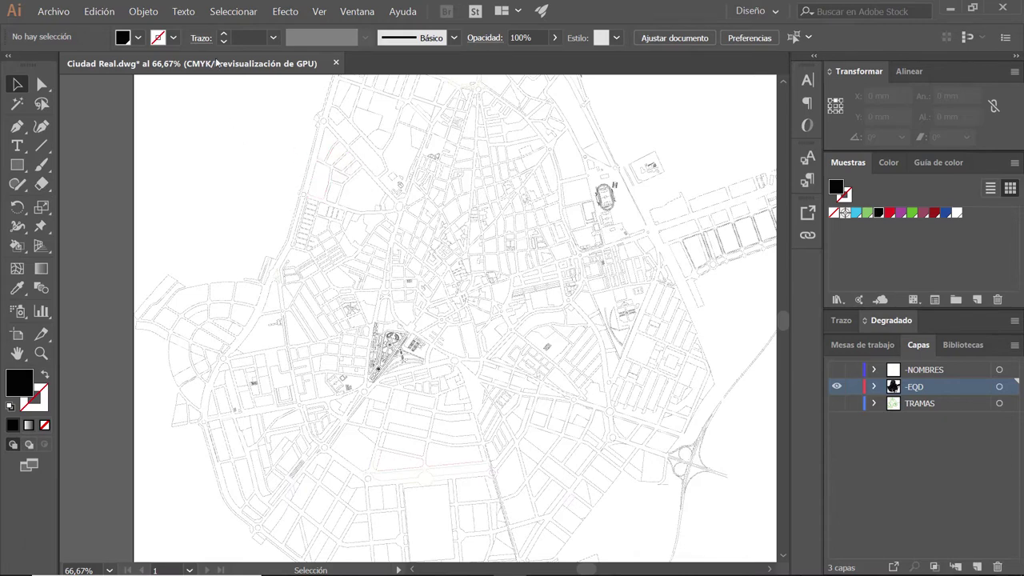
Step: Open Object > Path > Clean Up for stray points, unpainted objects and empty text paths
left_click(144, 15)
mouse_move(156, 275)
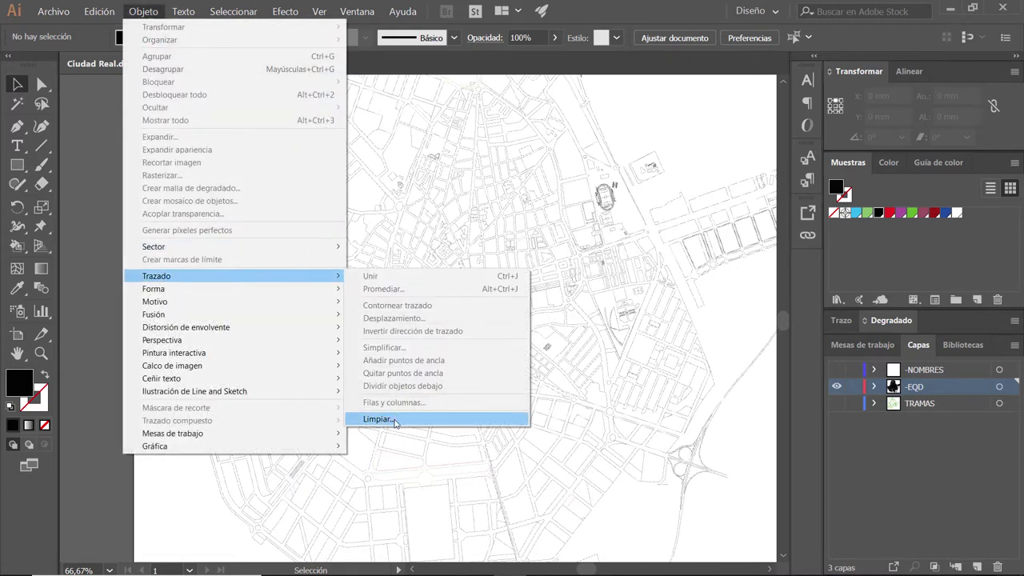
left_click(395, 421)
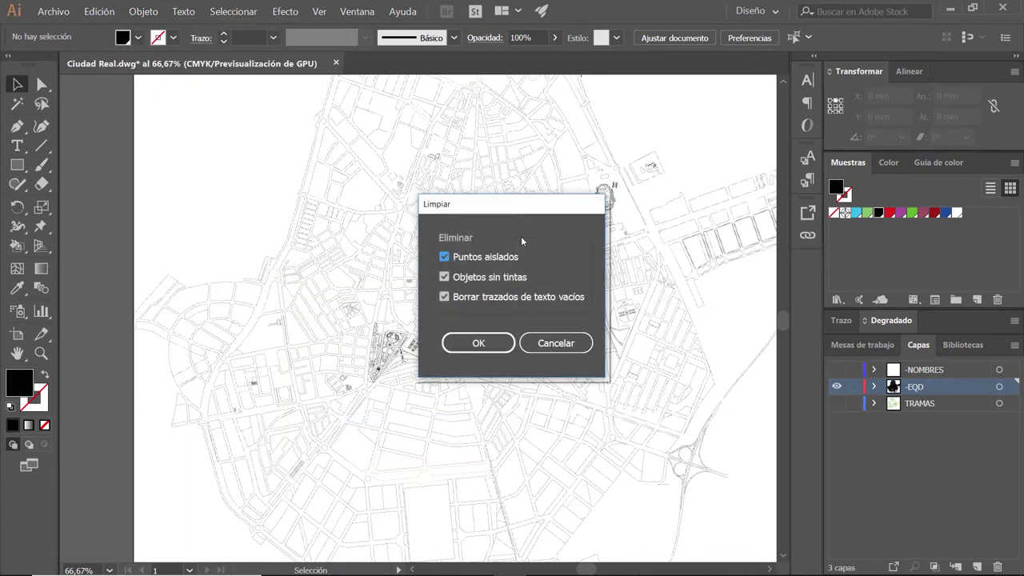
left_click_drag(525, 207, 536, 169)
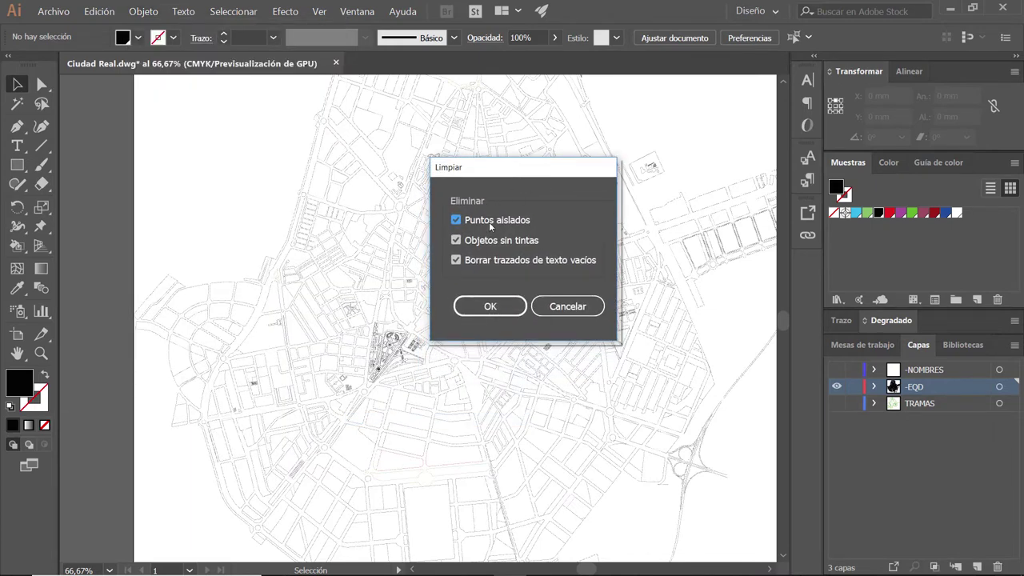
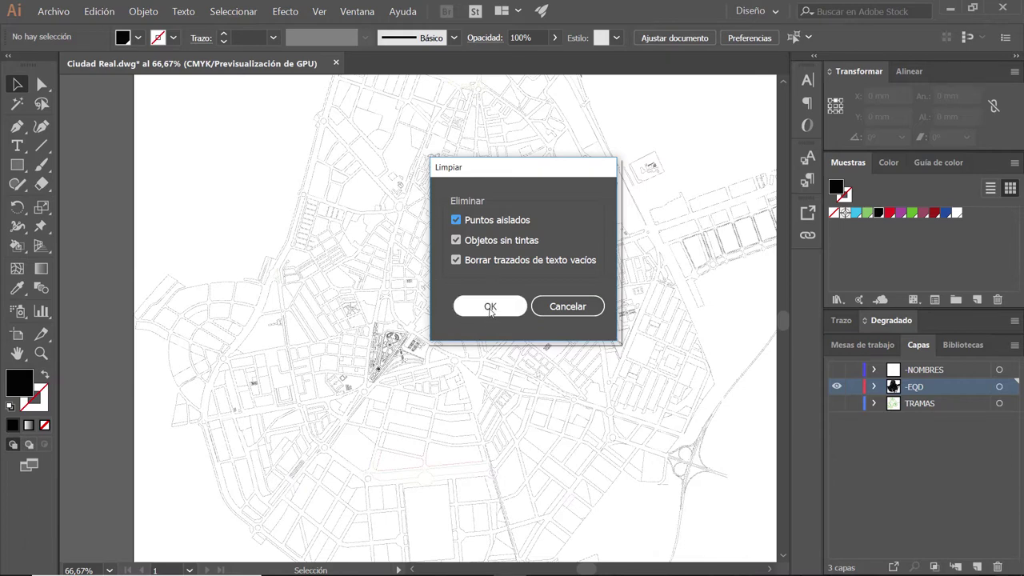
Step: Clean up stray points and unpainted objects, then delete the document's default colour swatches
left_click(490, 307)
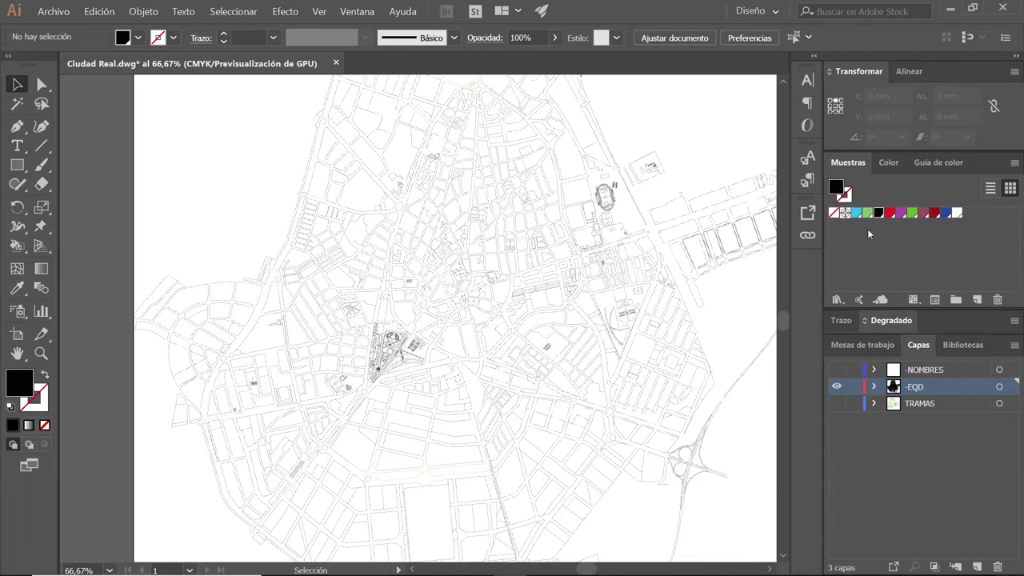
left_click(855, 212)
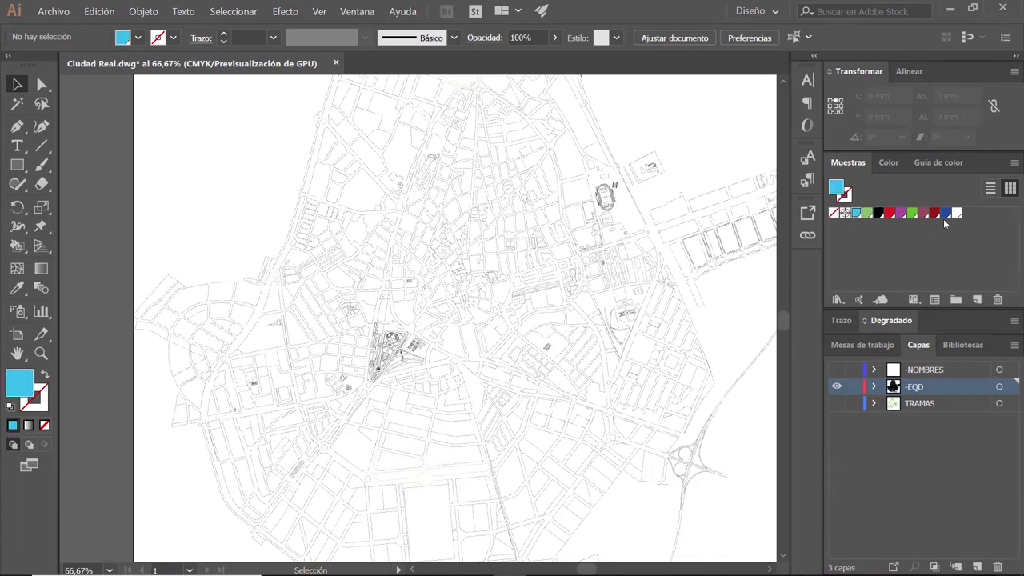
left_click(997, 300)
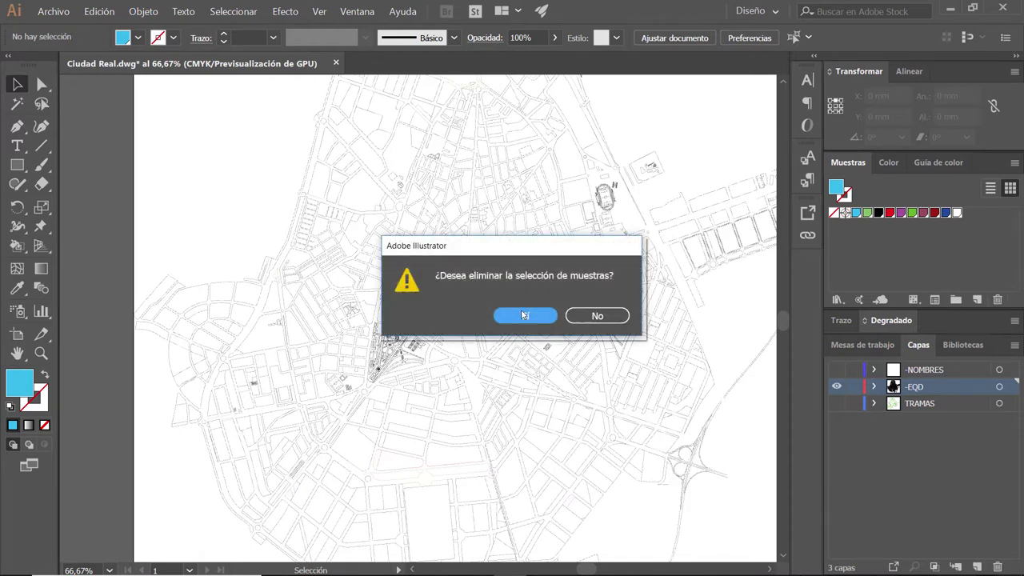
left_click(524, 315)
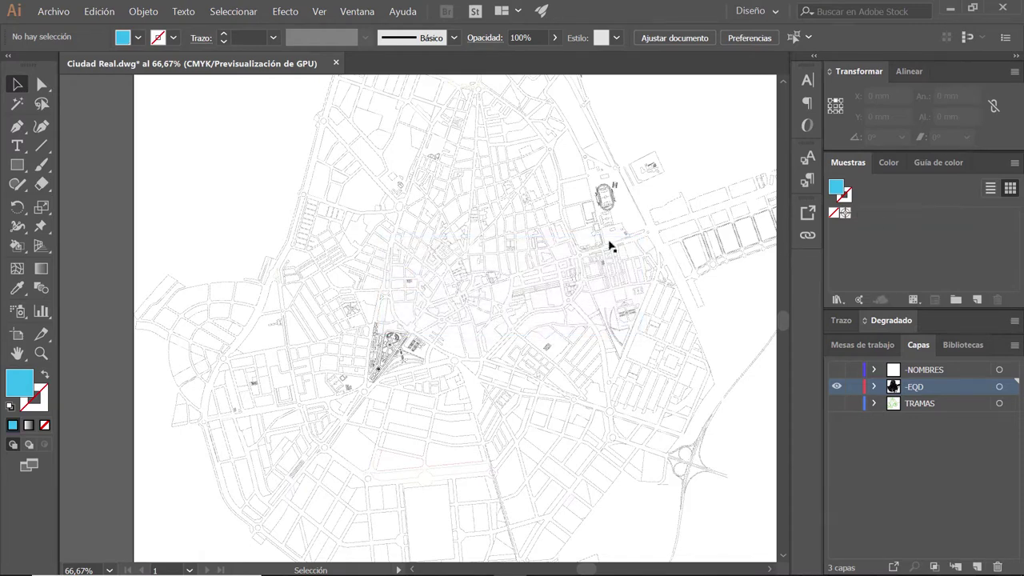
left_click(840, 301)
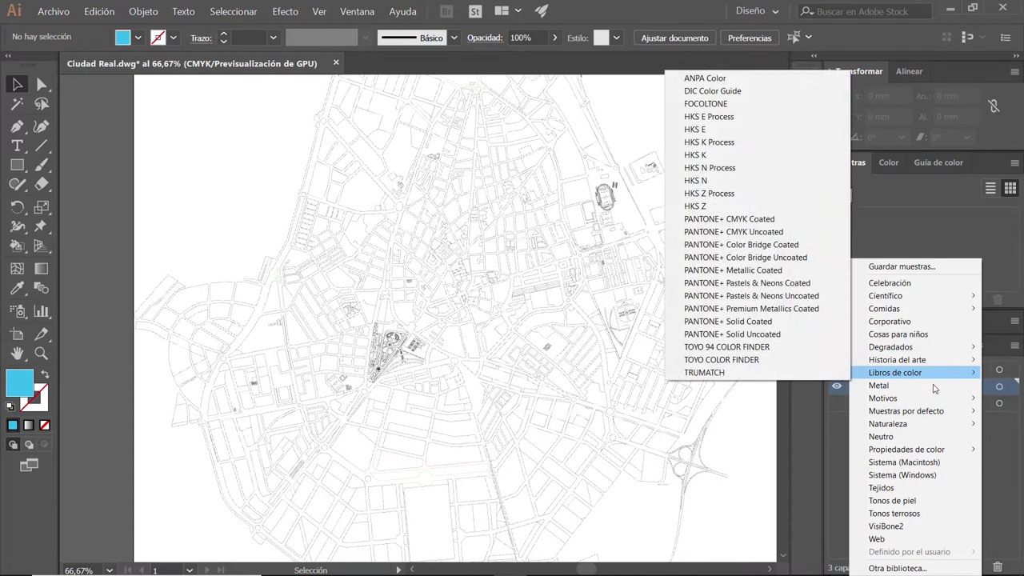
mouse_move(906, 410)
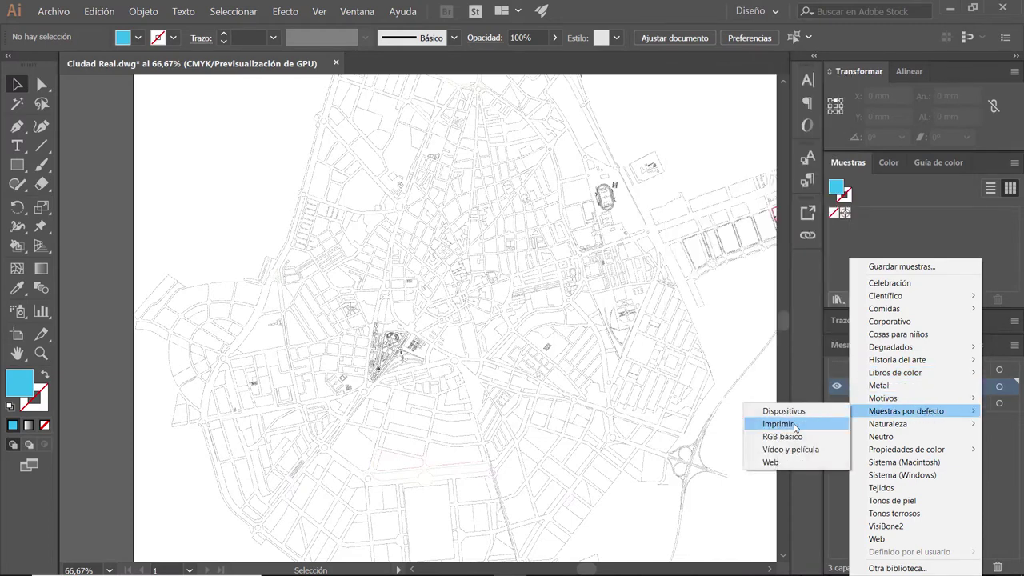
Step: Open the Imprimir print library and add its colour swatches to the document swatches
left_click(794, 425)
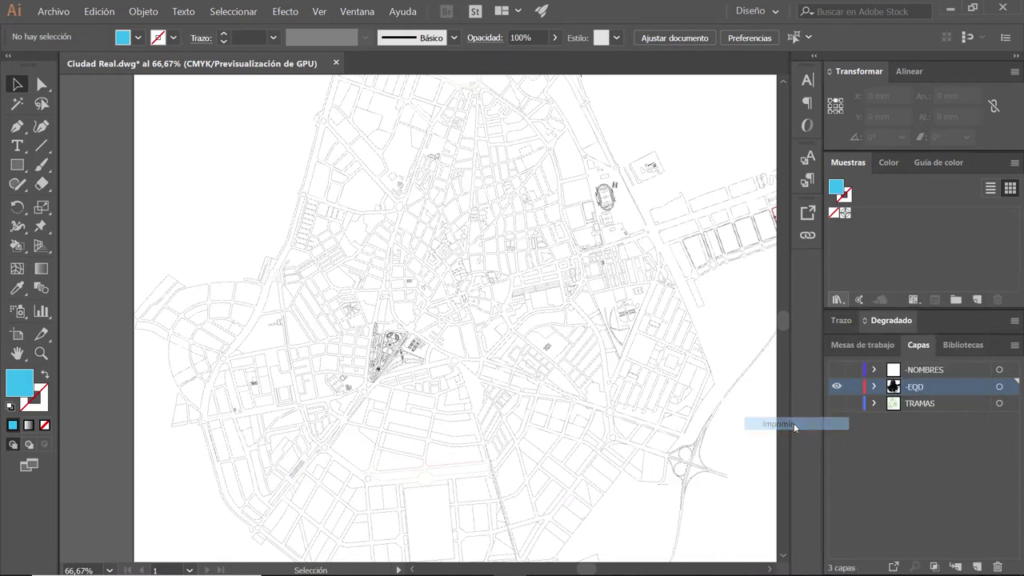
left_click_drag(546, 263, 568, 120)
left_click_drag(649, 295, 649, 321)
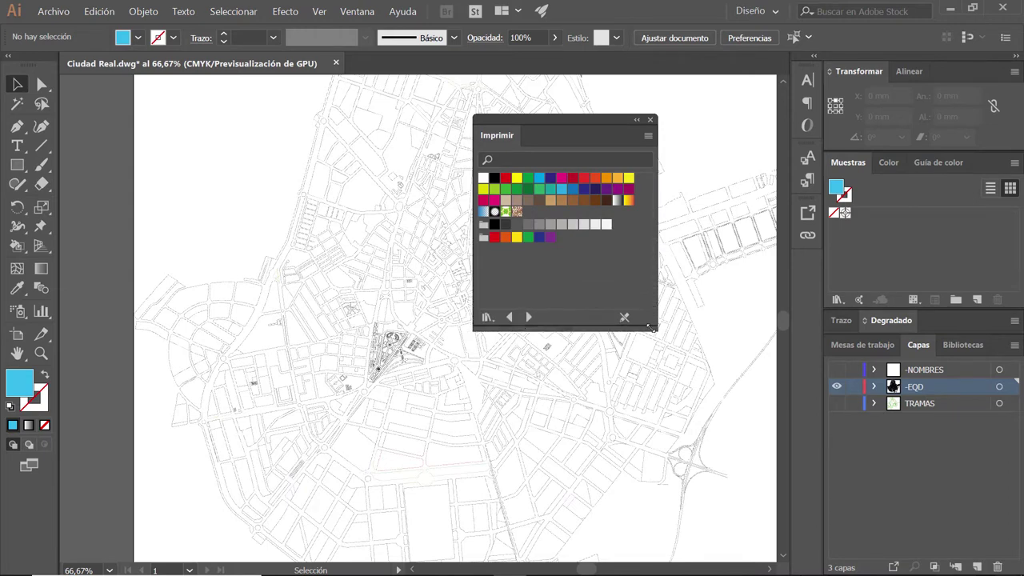
left_click(484, 179)
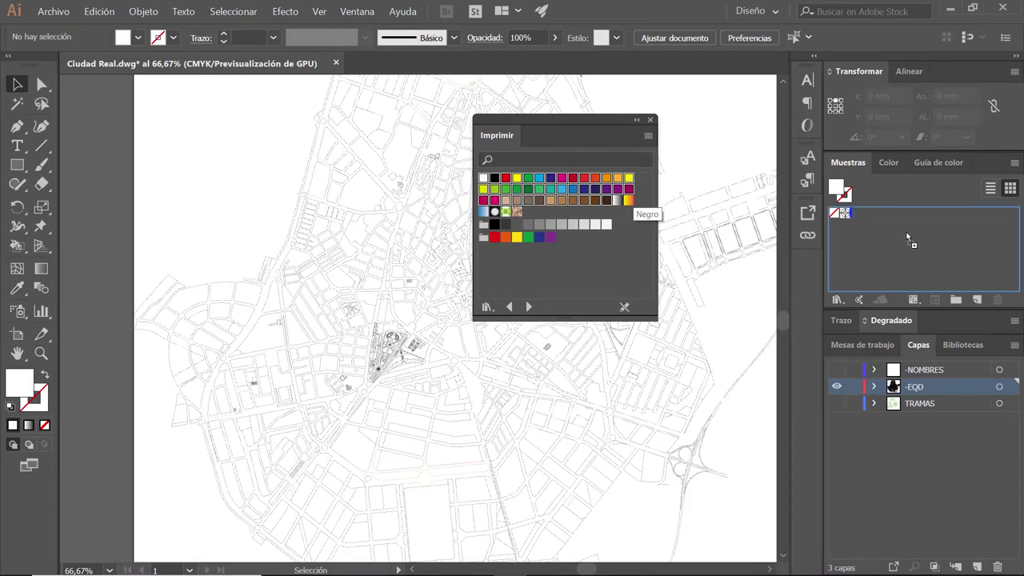
left_click_drag(793, 227, 911, 240)
Step: Add the Imprimir grey group, close the library, and delete the duplicate black-and-grey group
left_click(484, 226)
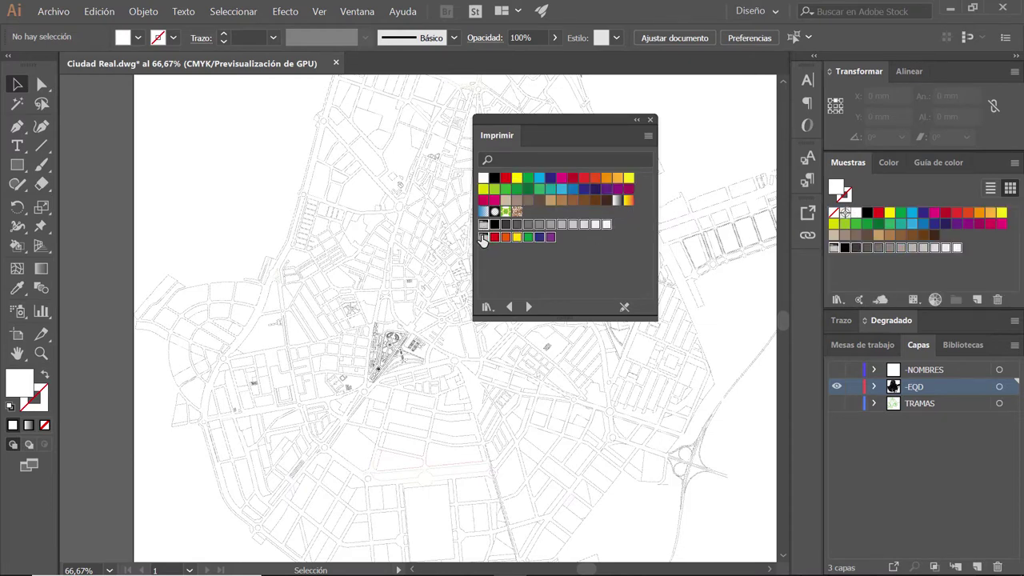
left_click_drag(484, 229, 865, 282)
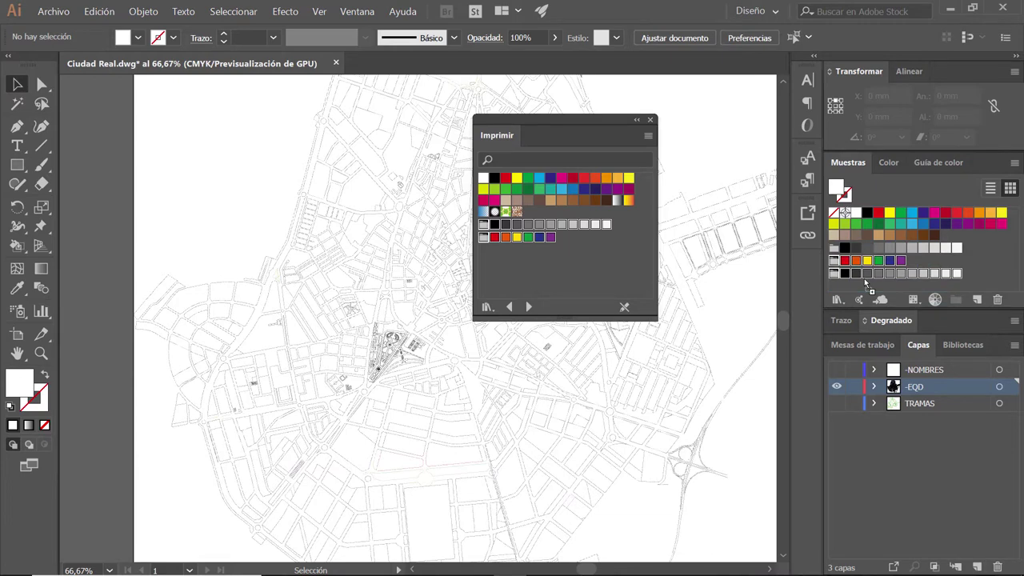
left_click(586, 271)
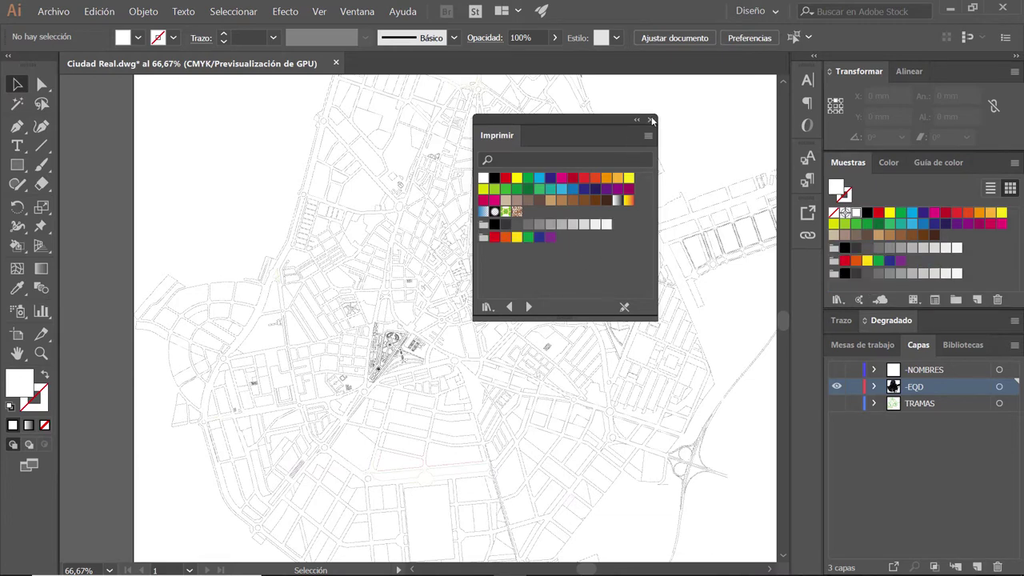
left_click(652, 121)
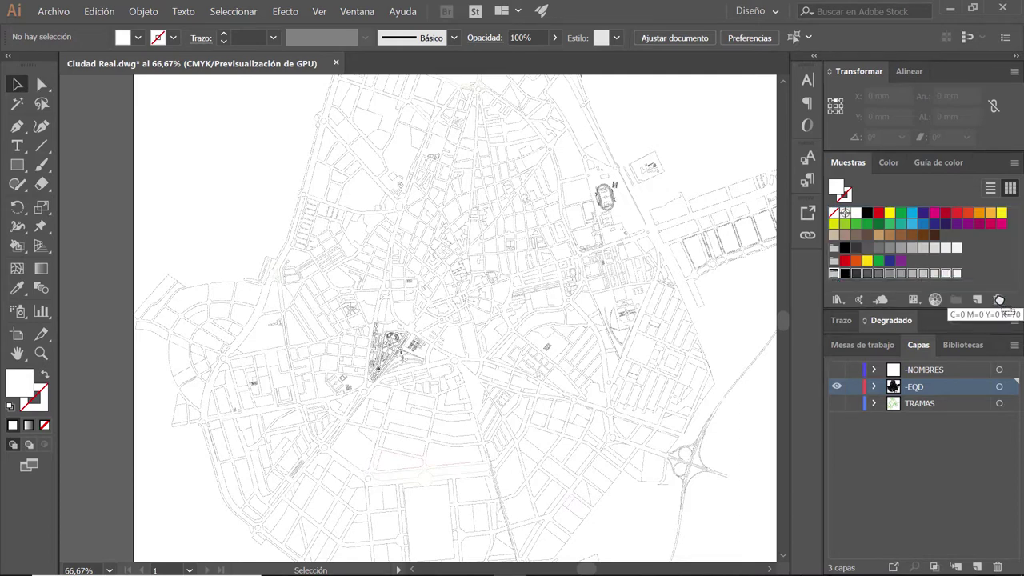
left_click_drag(833, 276, 998, 299)
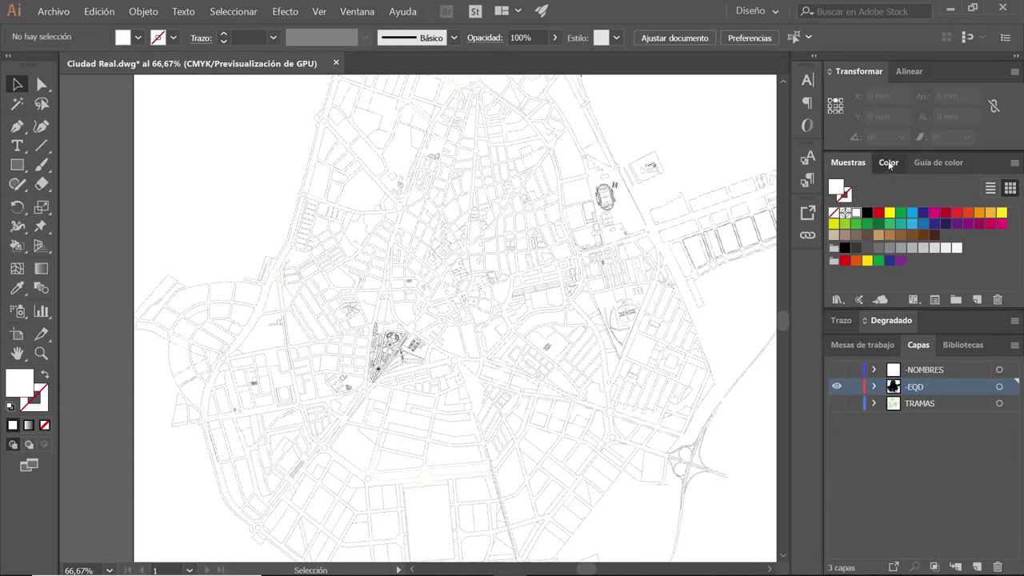
Step: Set the fill colour to CMYK C0 M11 Y43 K0
left_click(888, 163)
key("Tab")
type("1")
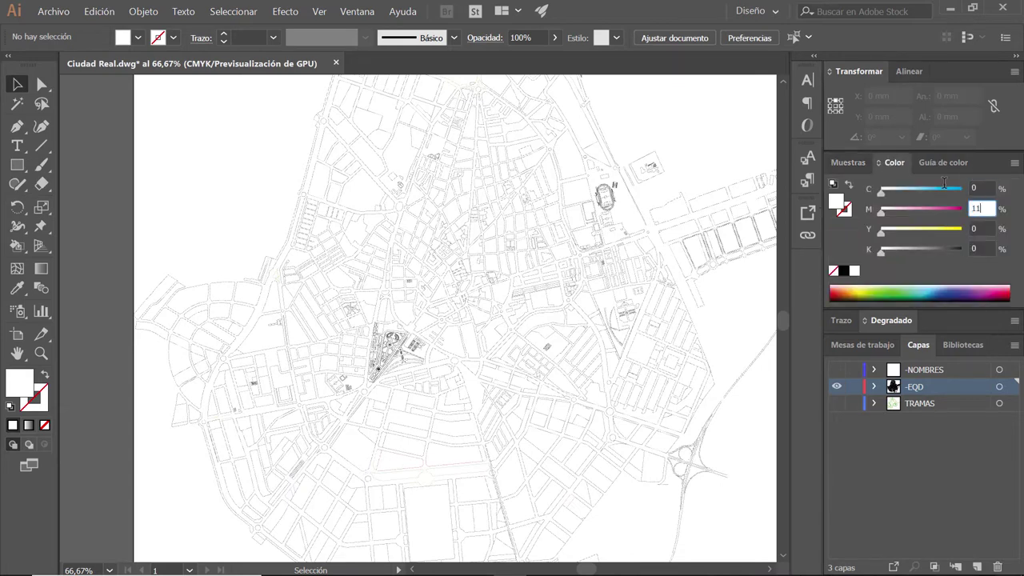
key("Tab")
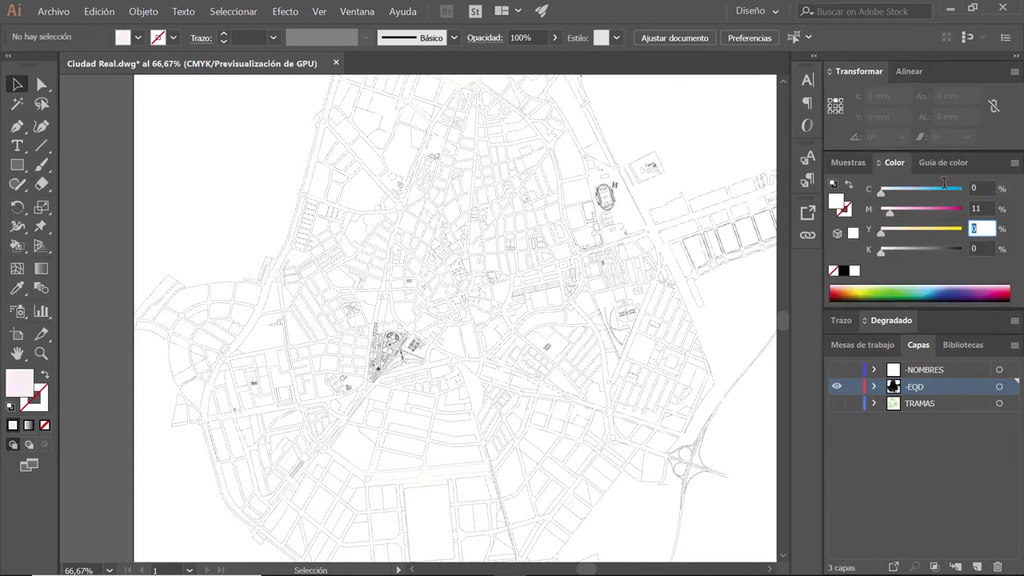
type("43")
key("Tab")
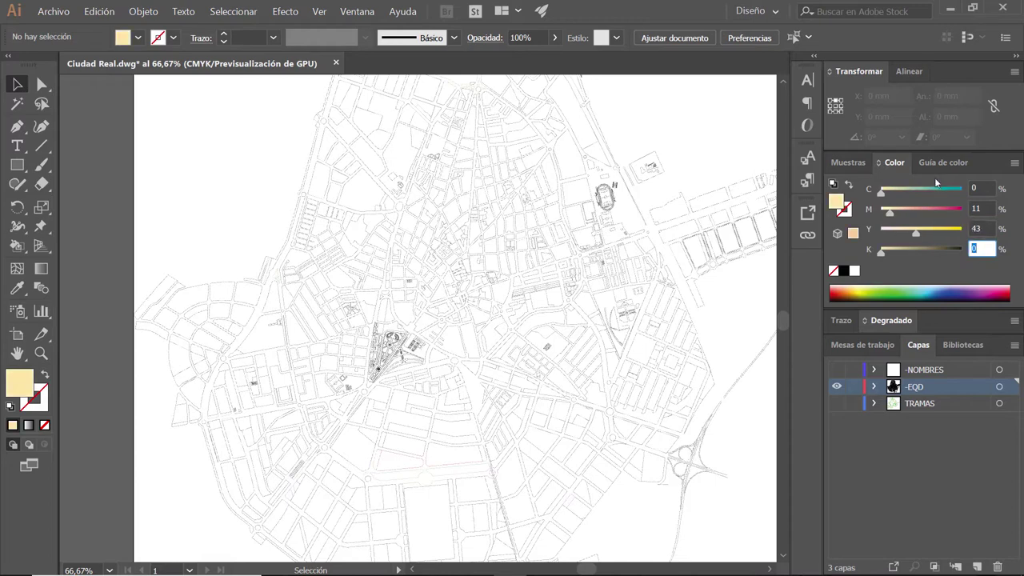
Step: Save the beige as a global swatch named 'Edificios', kept out of the cloud library
left_click(1016, 165)
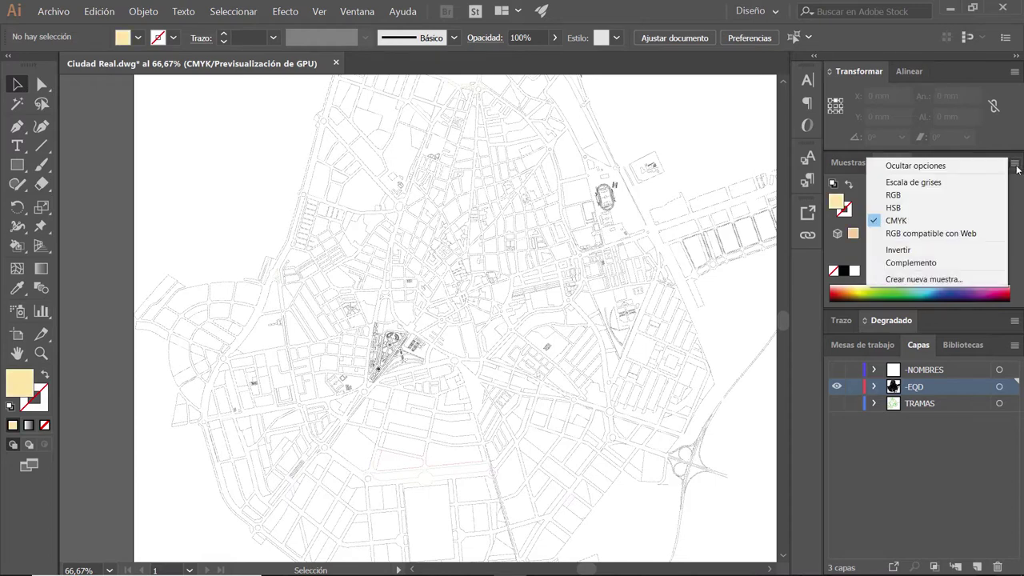
left_click(924, 279)
type("Ed")
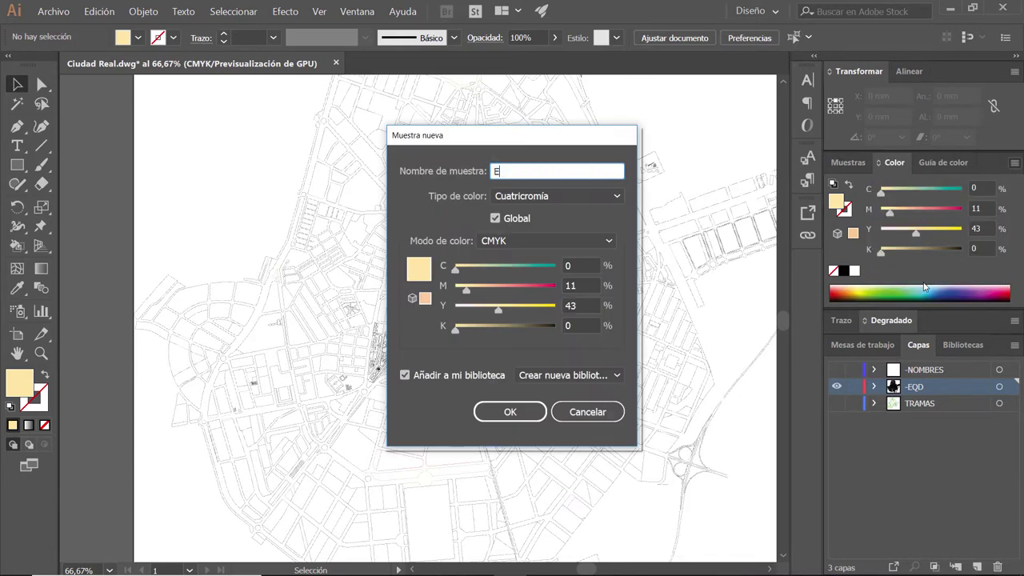
type("ifivi")
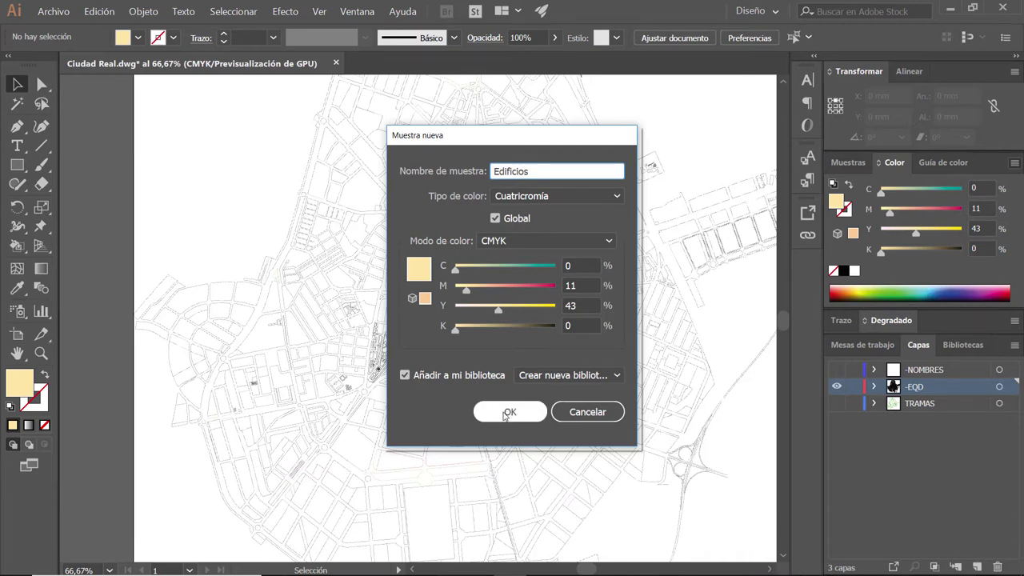
left_click(440, 375)
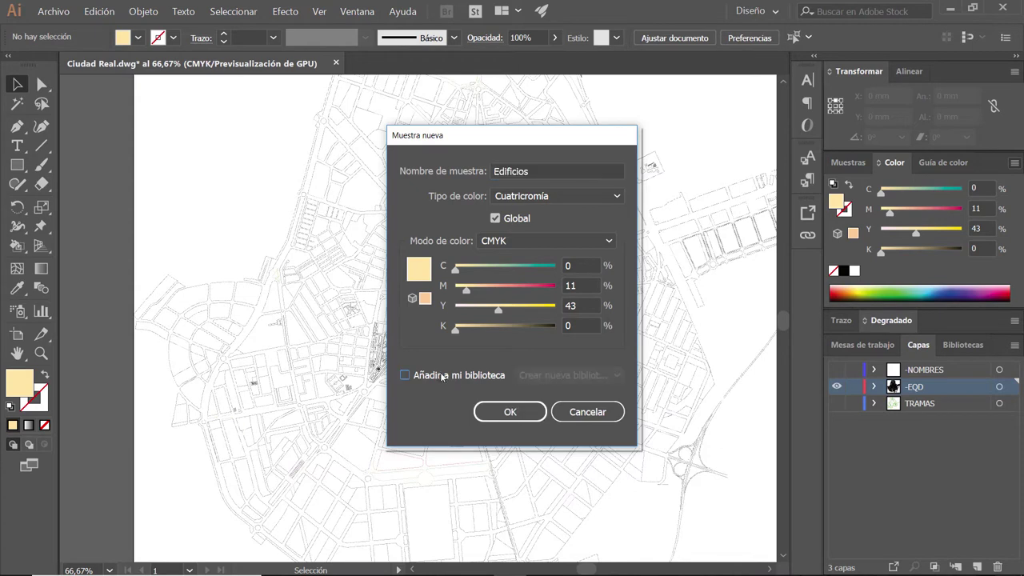
left_click(522, 414)
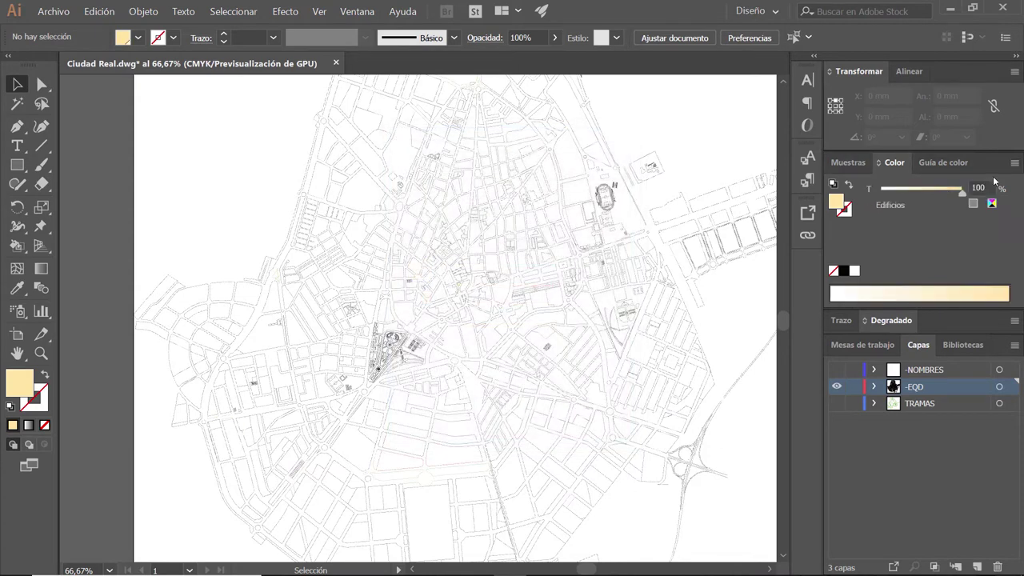
left_click(834, 271)
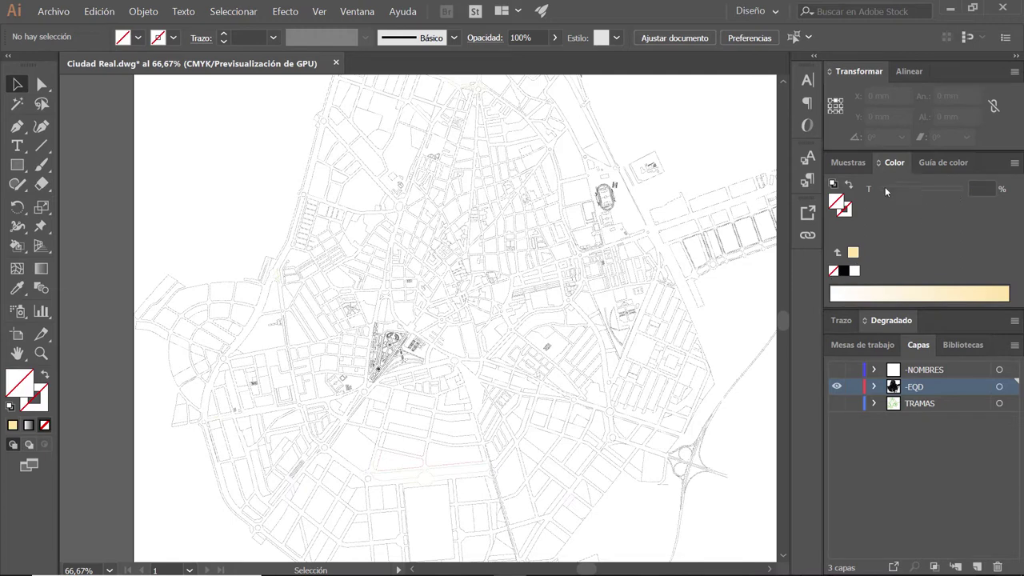
Step: Set the fill to a tan CMYK colour of C10 M35 Y60 K0
left_click(846, 292)
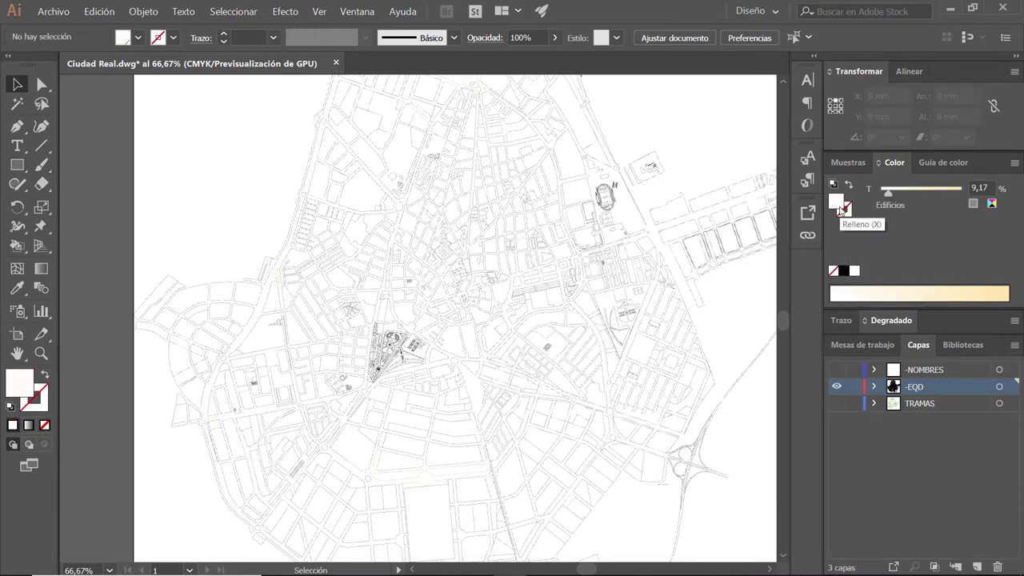
left_click(992, 203)
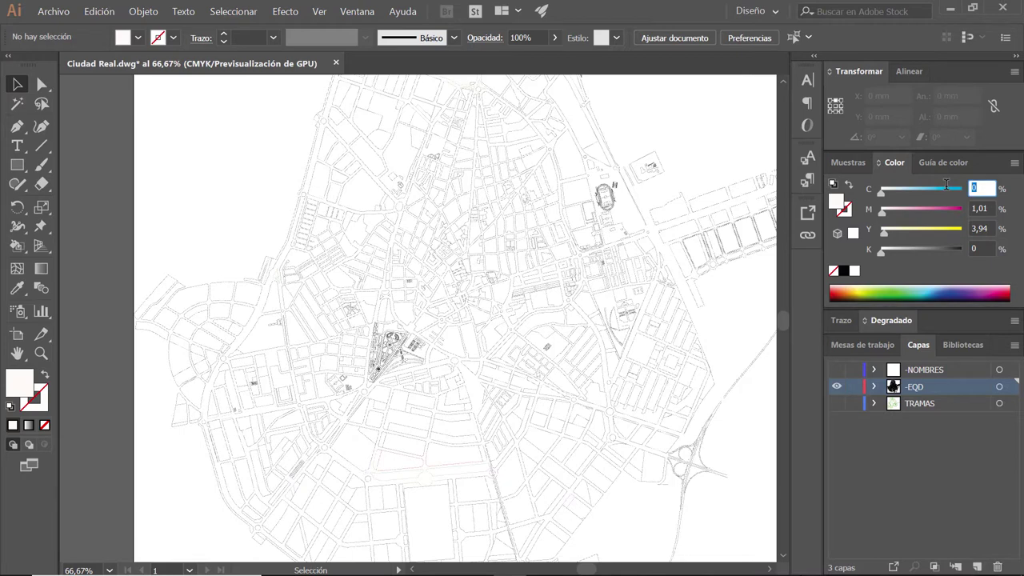
type("0")
key("Tab")
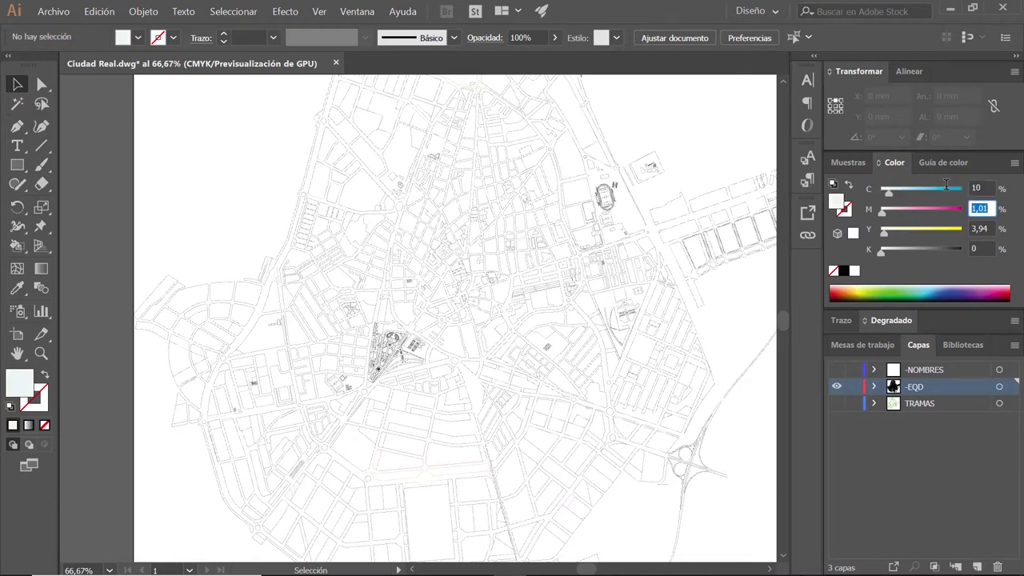
type("35")
key("Tab")
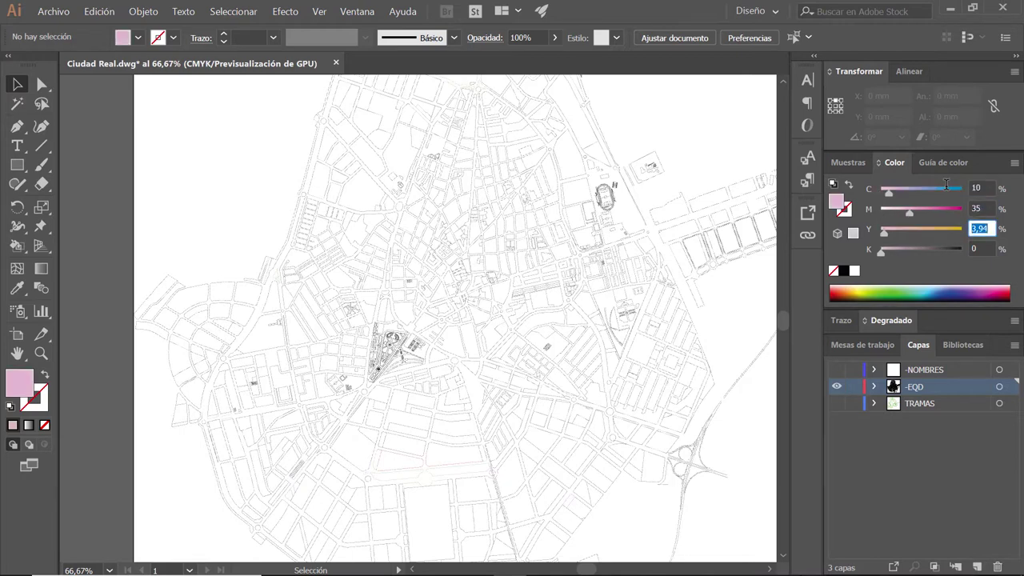
type("60")
key("Tab")
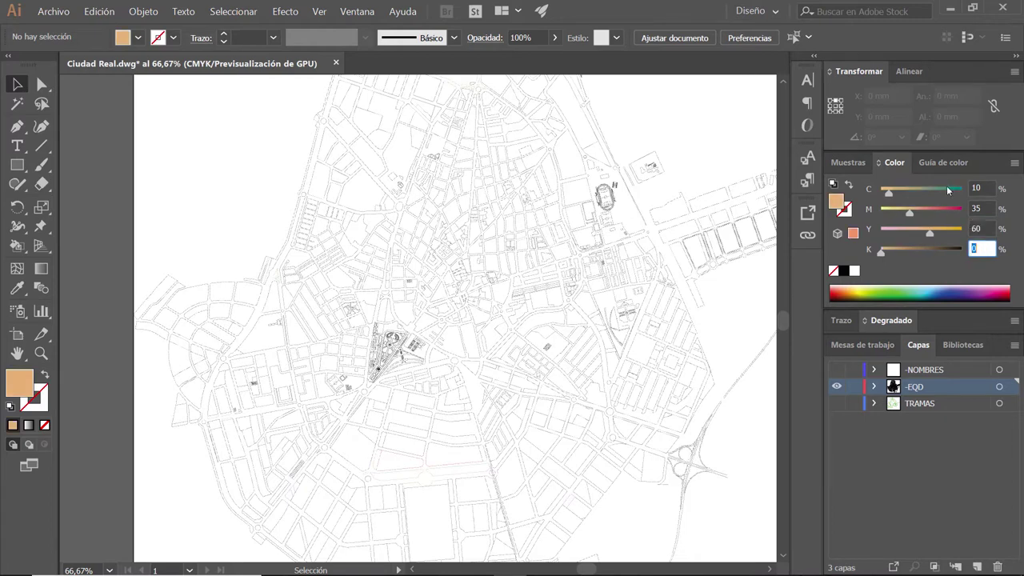
Step: Save the tan as a new global swatch named 'Trazo edificio'
left_click(1013, 163)
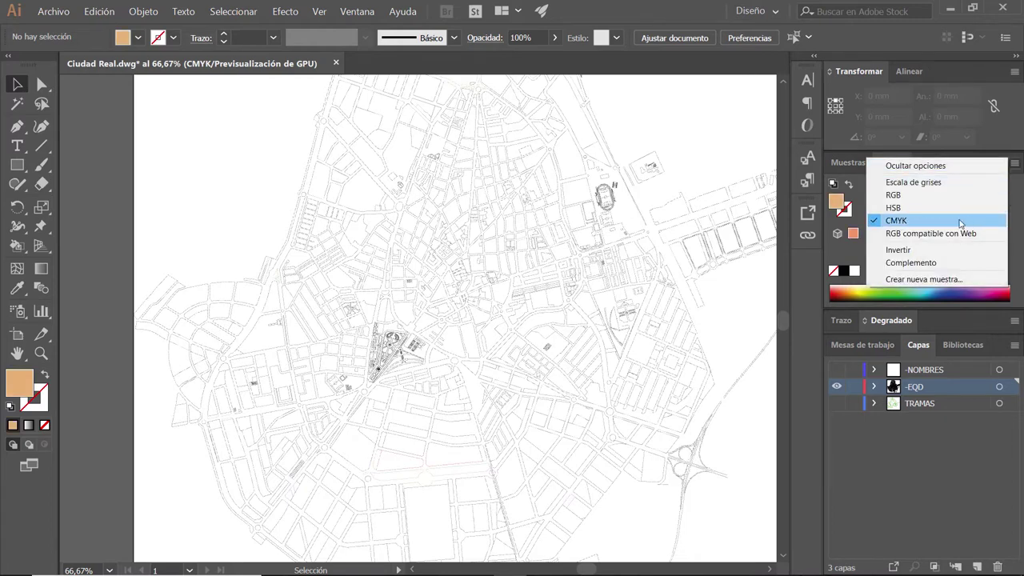
left_click(940, 279)
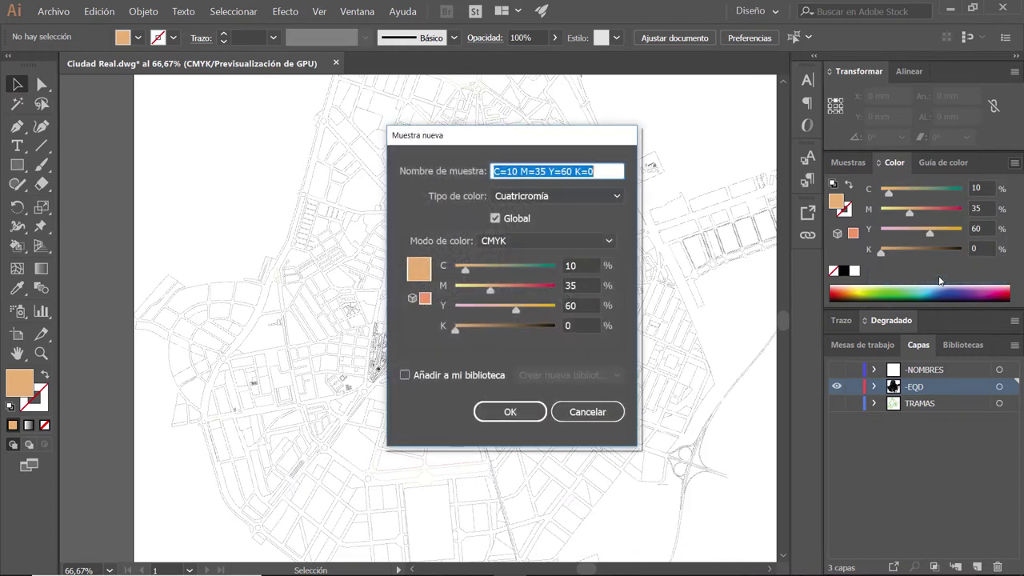
type("Tr")
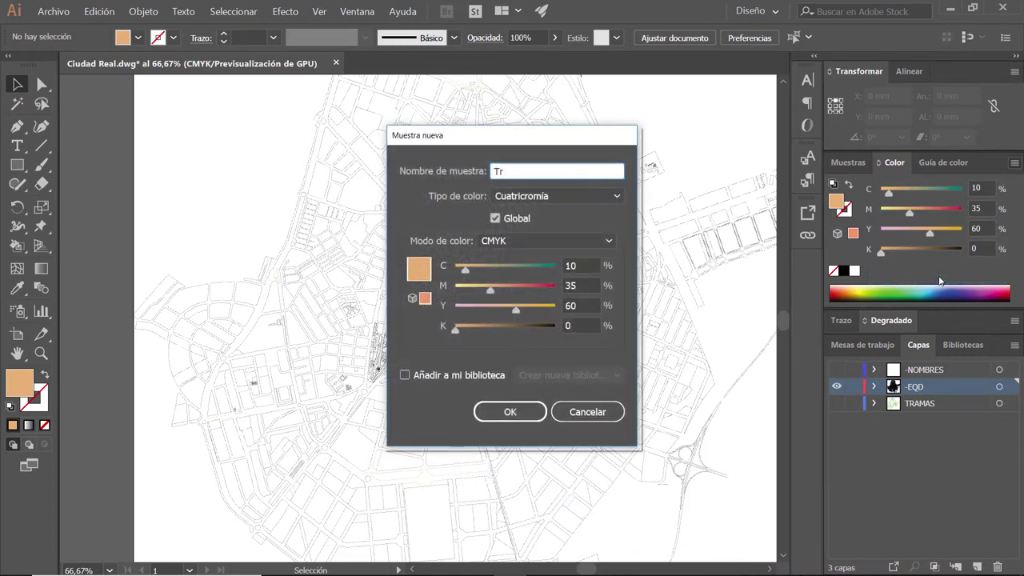
type("azo edifici")
type("os")
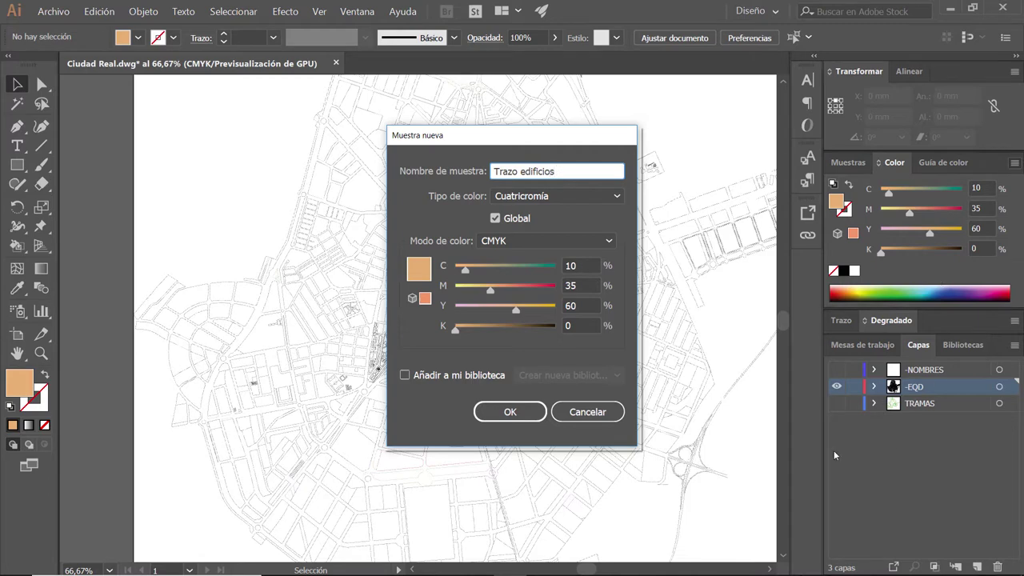
left_click(510, 411)
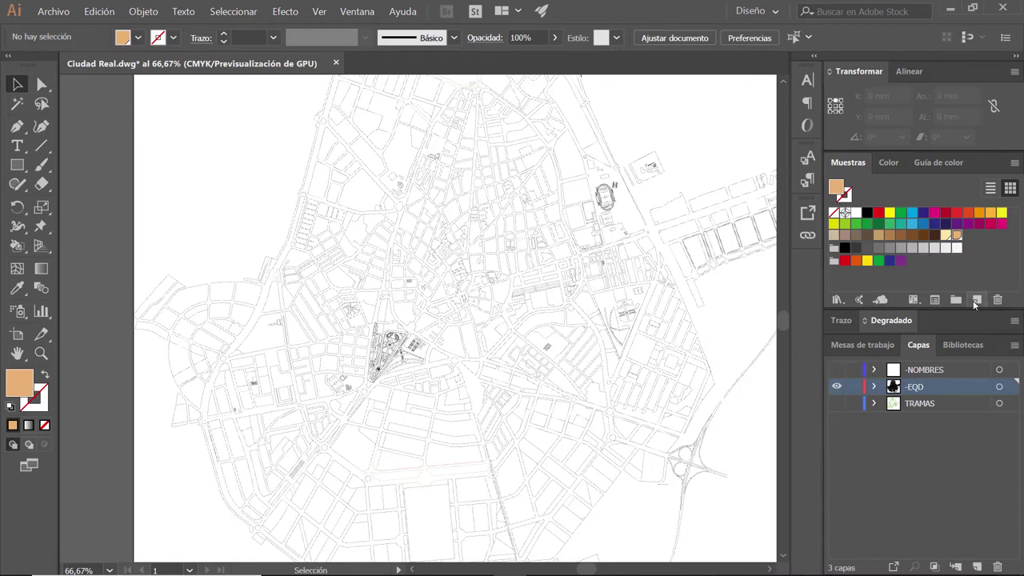
Step: Group the tan and pale cream swatches into a colour group named 'Edificios'
left_click(945, 235, "shift")
left_click(957, 299)
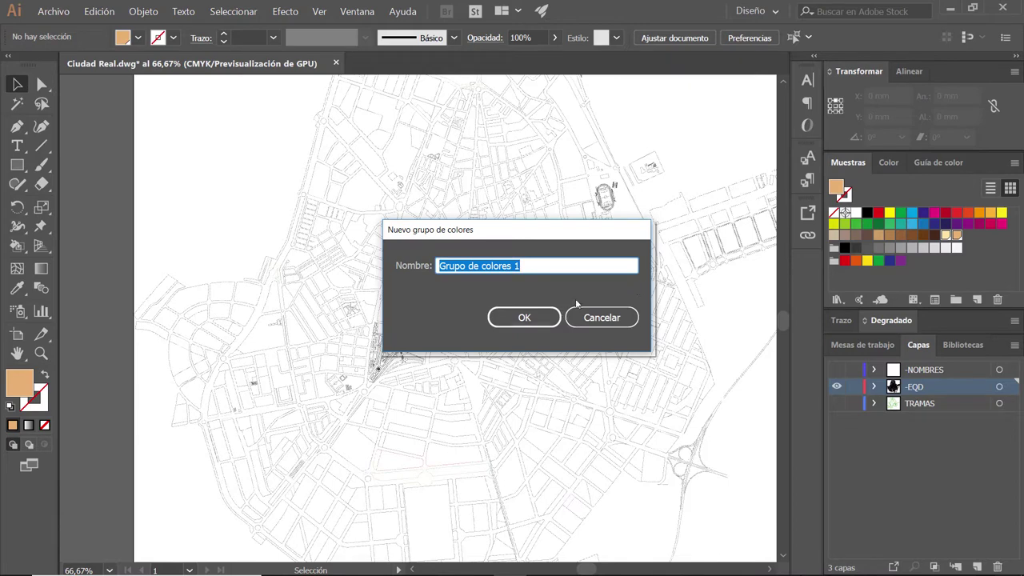
type("Edifi")
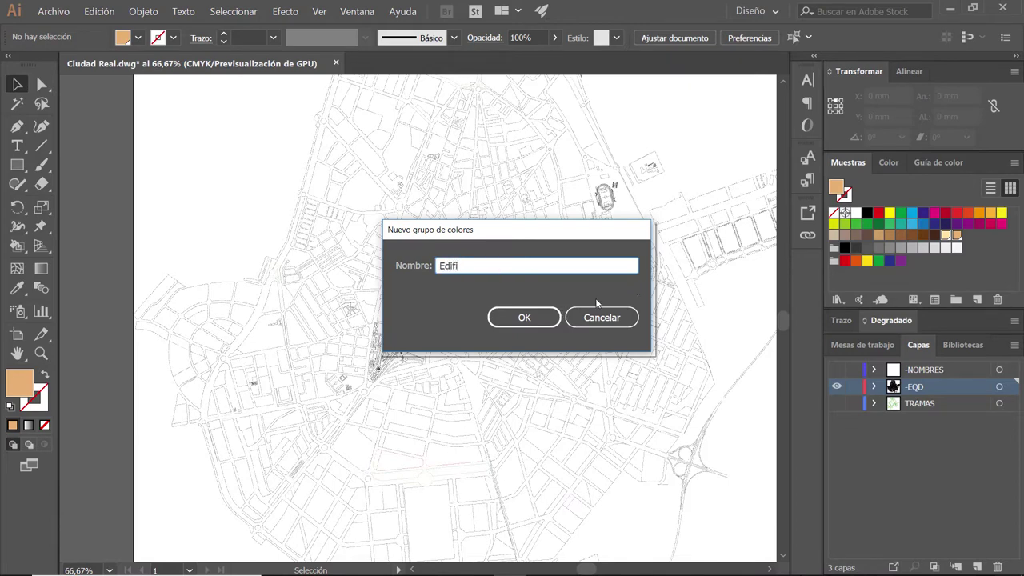
type("cios")
key("Return")
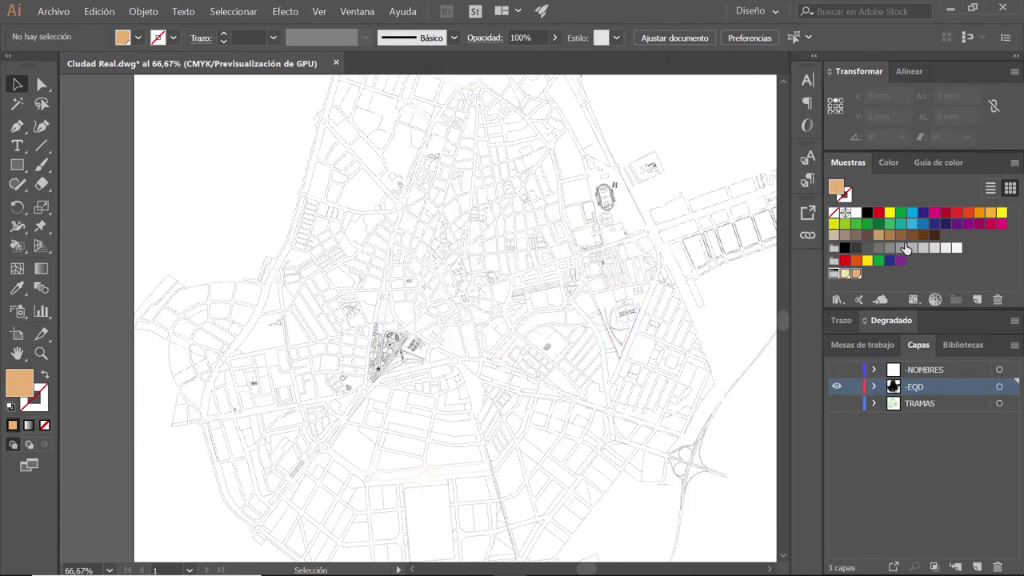
left_click(891, 274)
Step: Rename TRAMAS to 'Zonas verdes', lock and show it, move it to the top, and select all -EQD paths
left_click(922, 403)
double_click(918, 404)
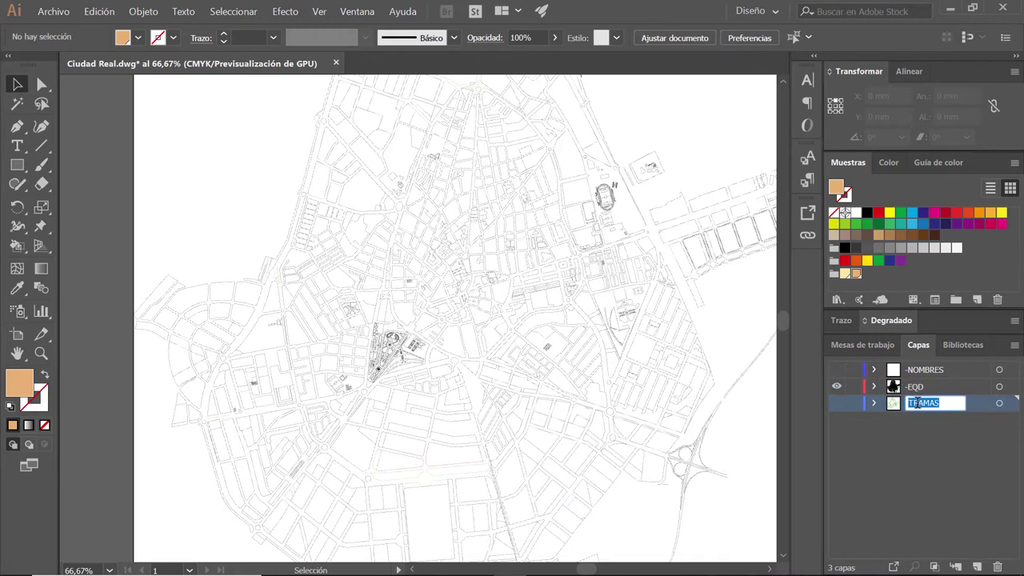
type("Zonas ver")
type("des")
key("Return")
left_click(853, 403)
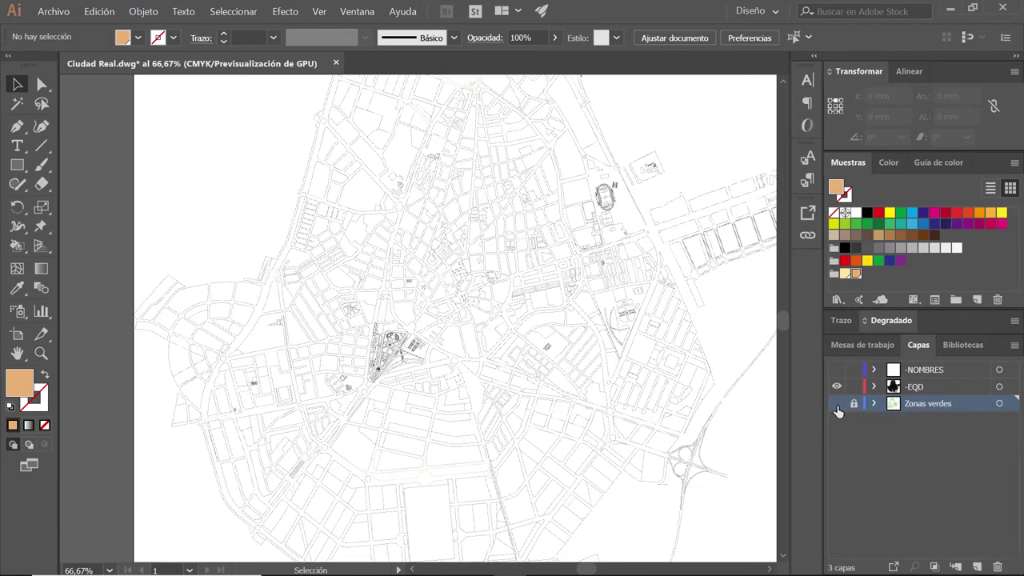
left_click(836, 403)
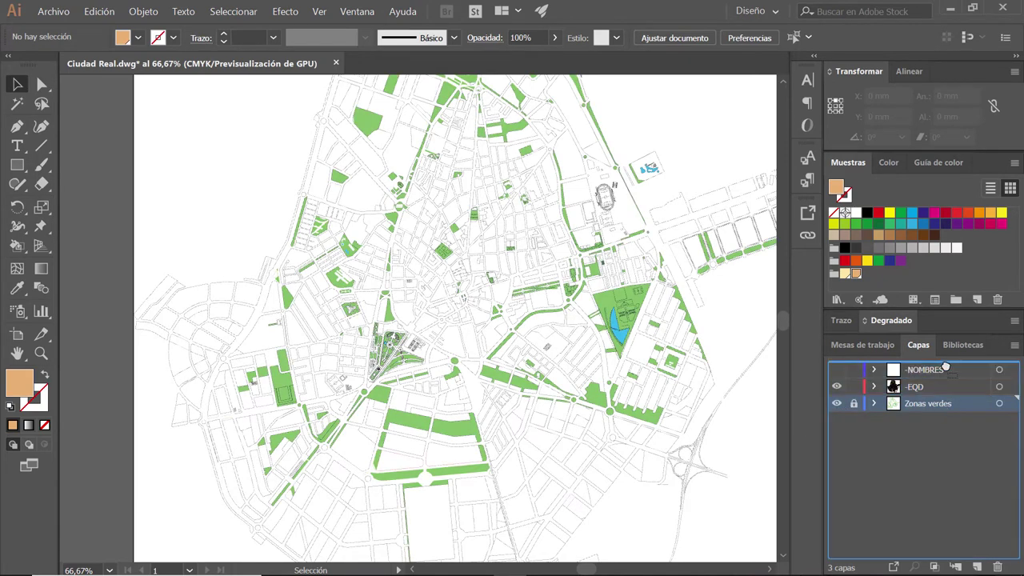
left_click_drag(944, 404, 947, 368)
left_click(927, 403)
key("ctrl+a")
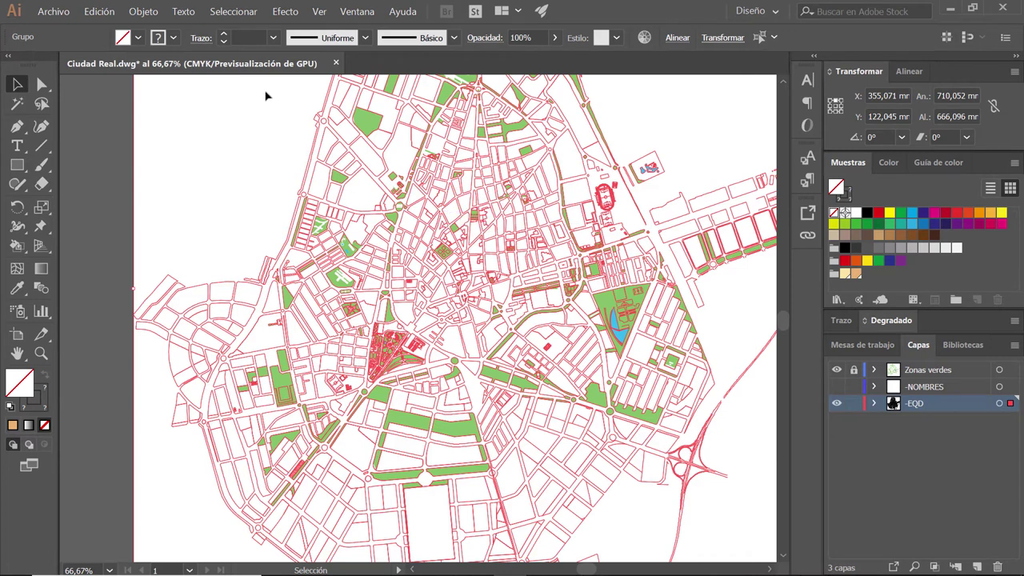
Step: Give the selected street map paths a black 0,2 pt stroke
left_click(172, 40)
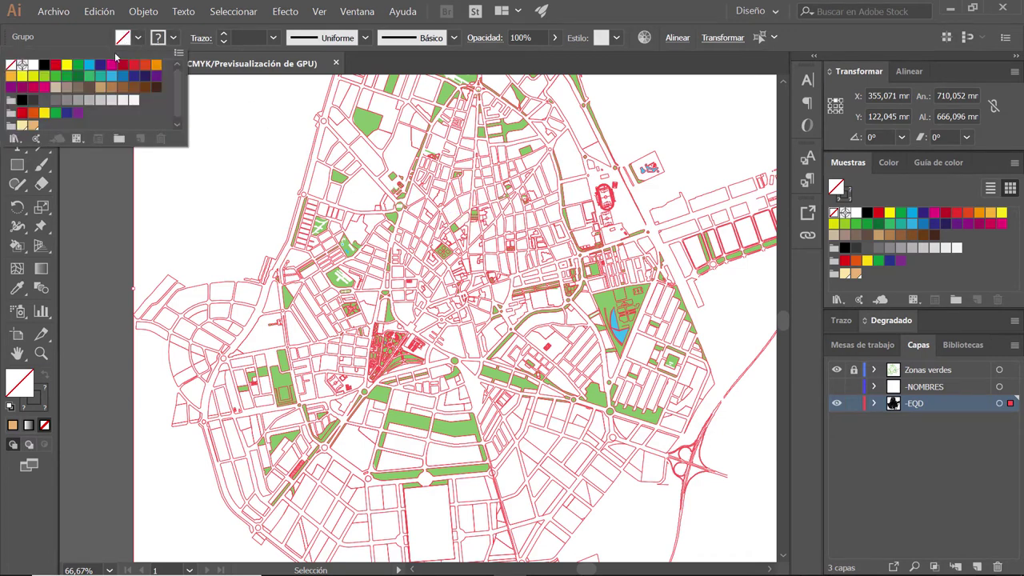
left_click(45, 66)
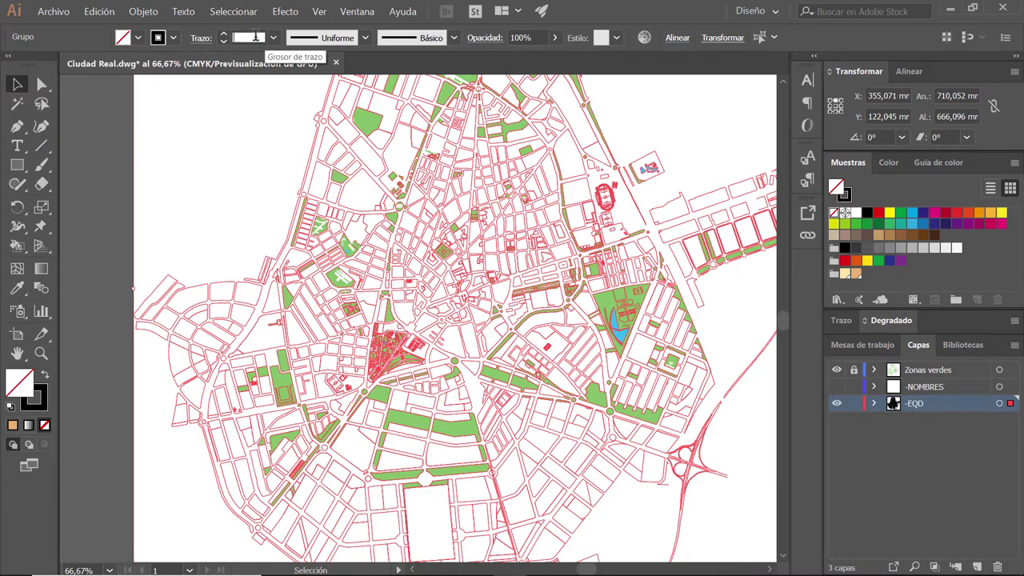
left_click(255, 36)
type("0,2")
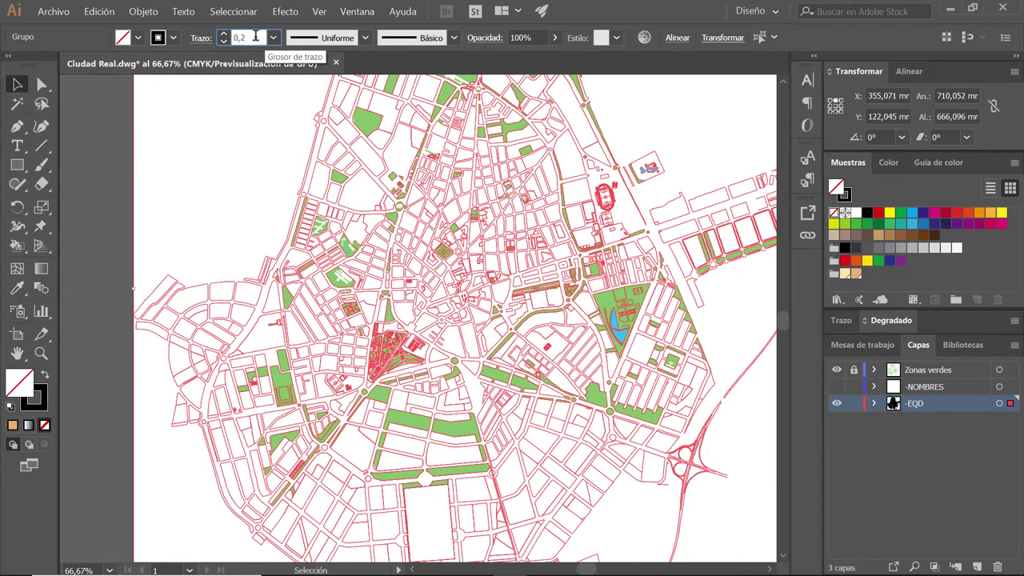
key("Return")
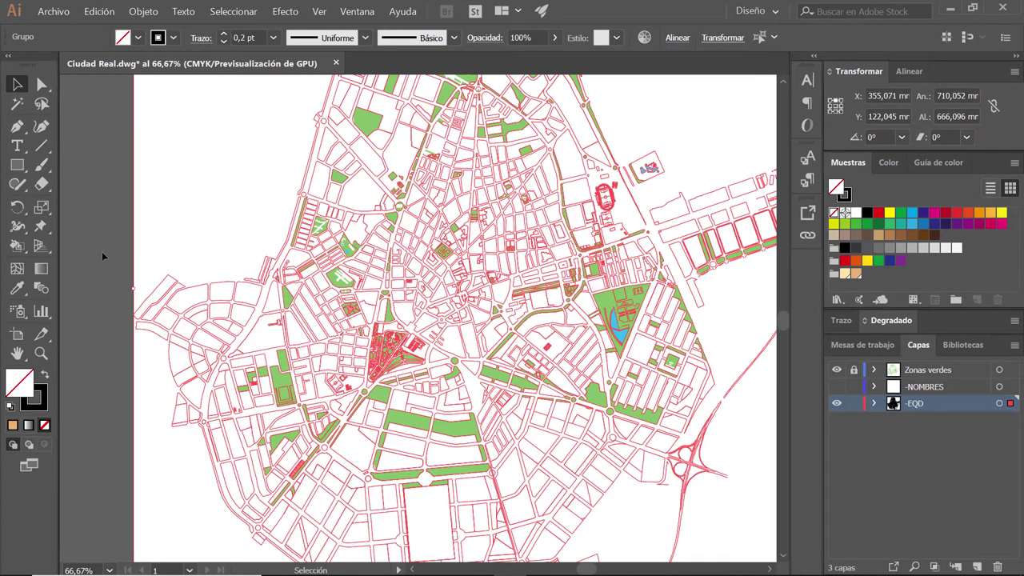
Step: Set up the Live Paint Bucket with the pale cream Edificios fill colour
left_click(17, 246)
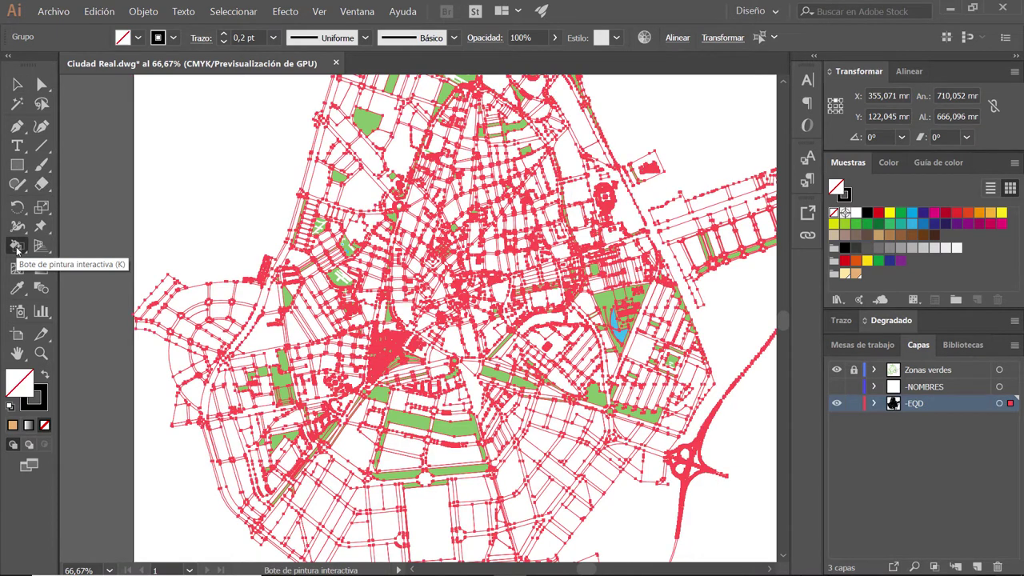
left_click(136, 37)
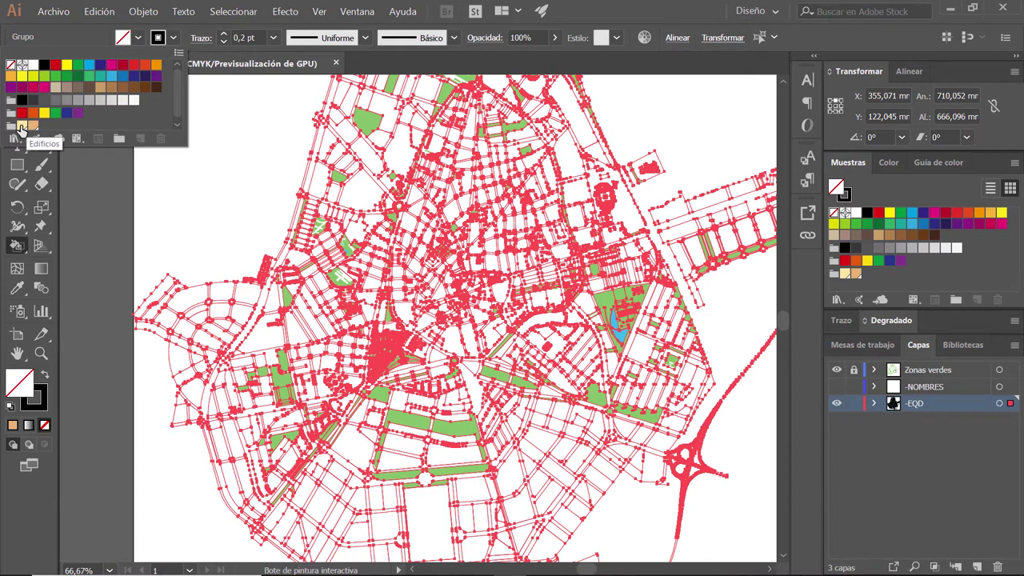
left_click(22, 126)
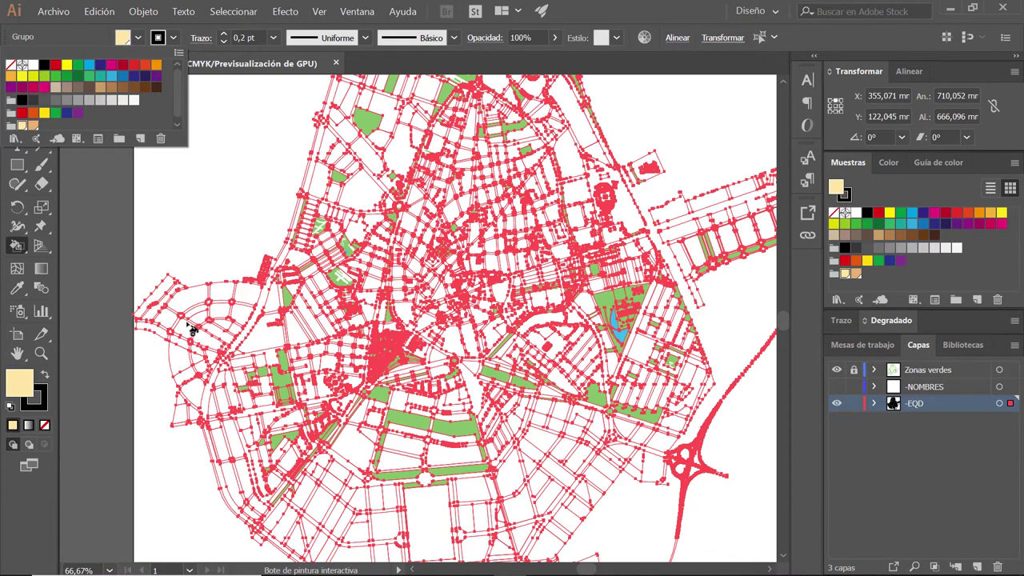
left_click(598, 19)
Step: Fill the two long left strip blocks and a chain of neighbouring blocks cream
scroll(178, 372, "up", 1)
scroll(178, 372, "up", 2)
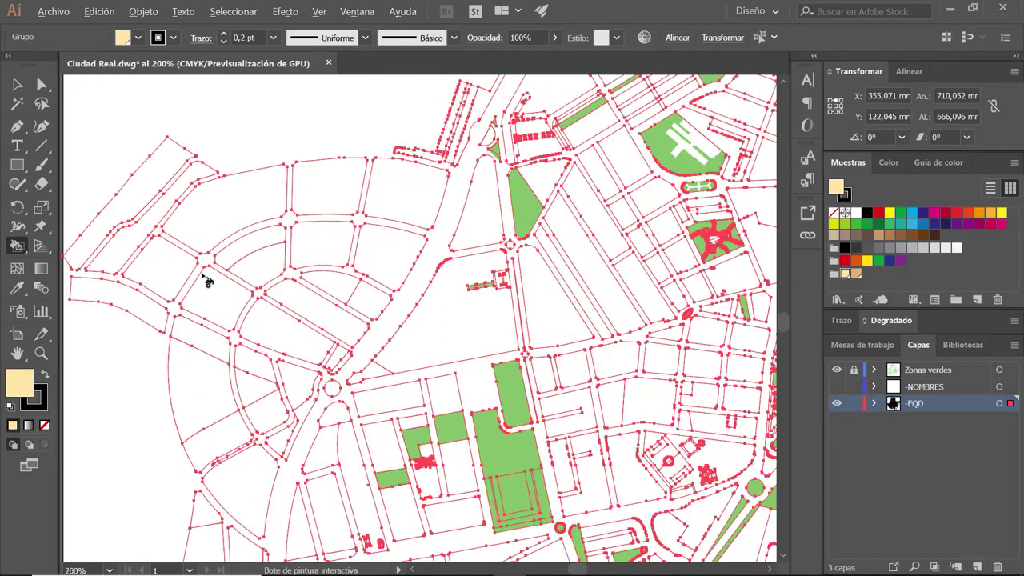
scroll(361, 302, "up", 1)
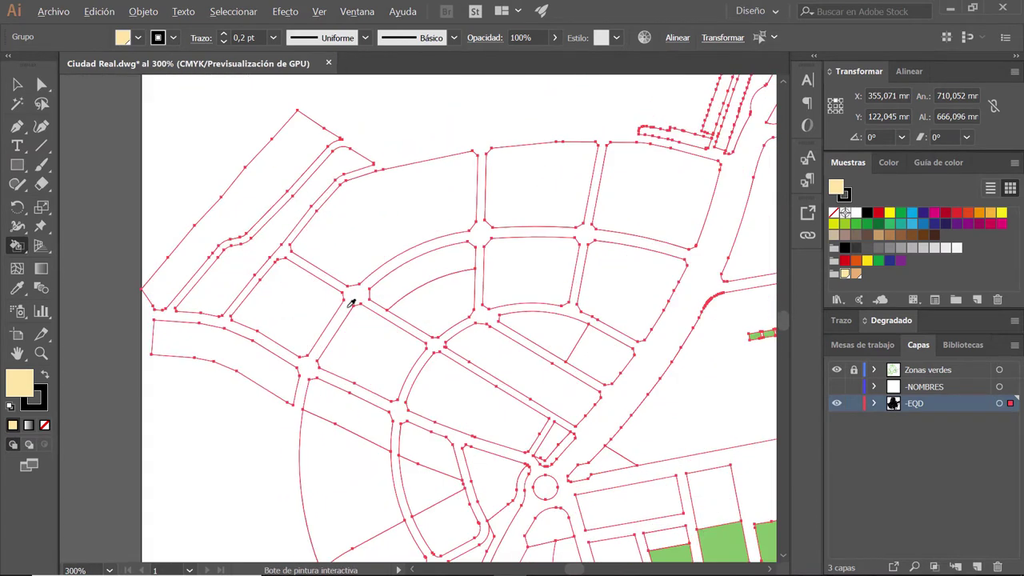
scroll(358, 298, "up", 1)
scroll(358, 297, "right", 2)
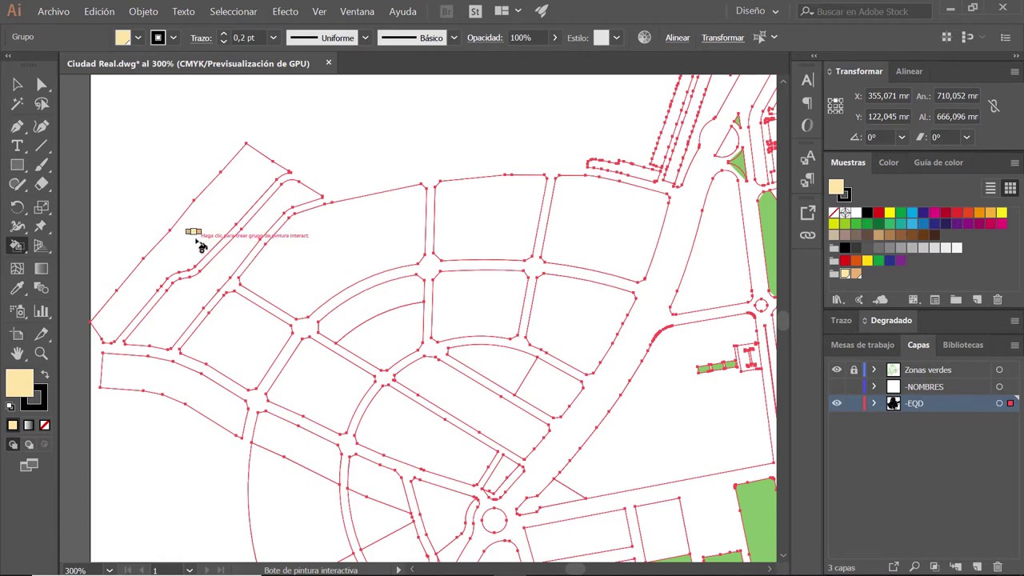
left_click(202, 250)
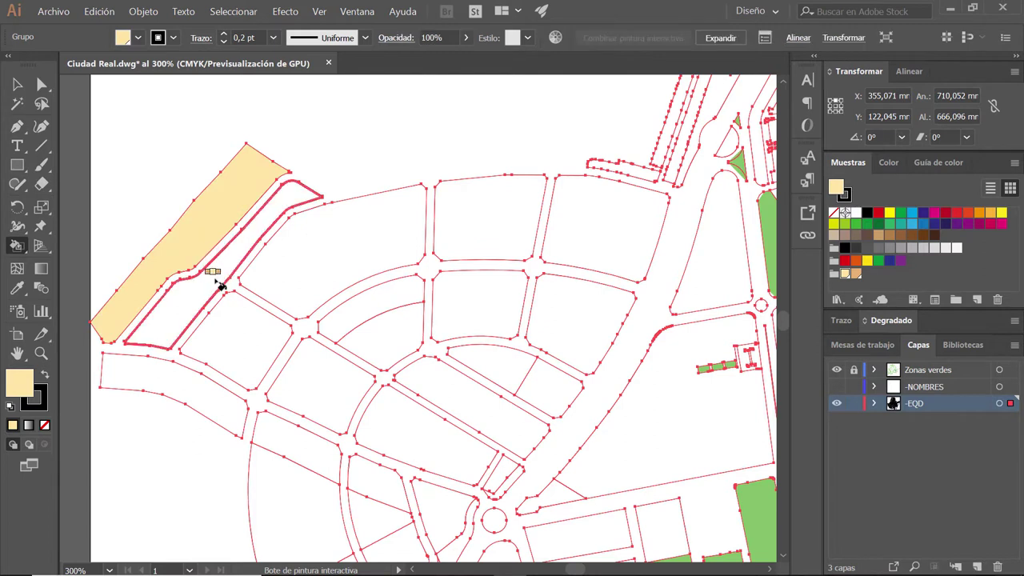
left_click(217, 281)
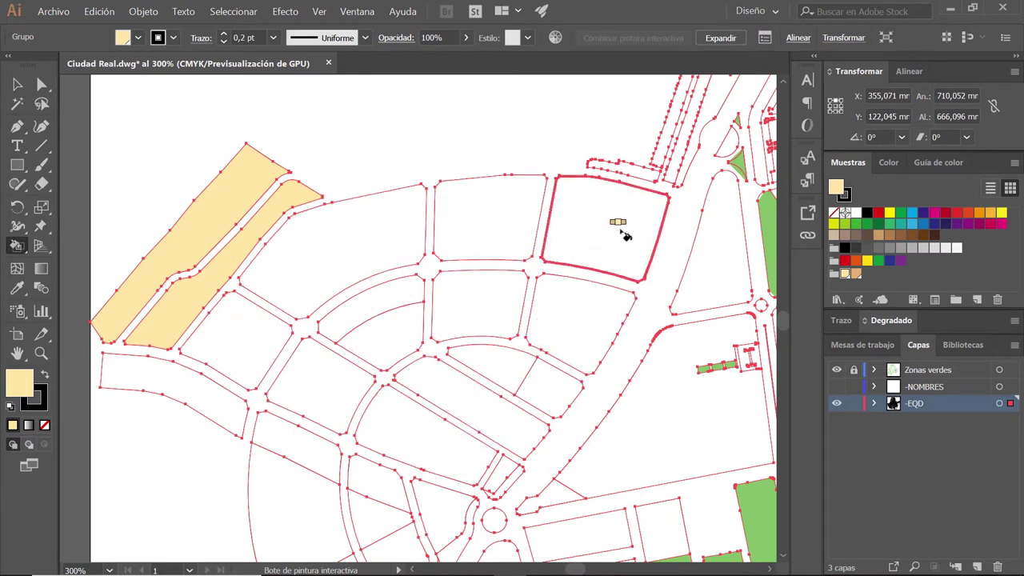
left_click_drag(620, 234, 210, 394)
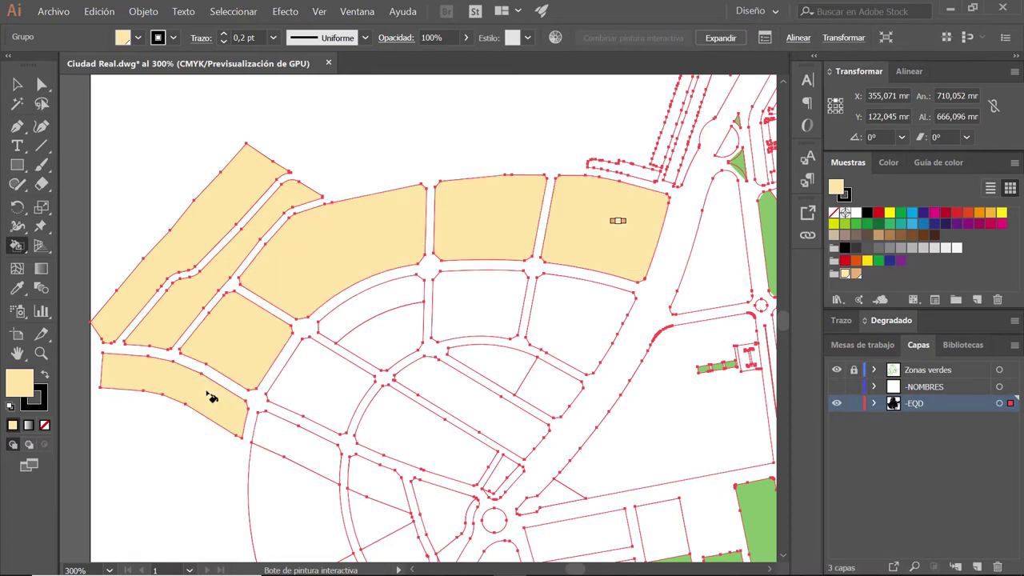
left_click_drag(565, 425, 535, 305)
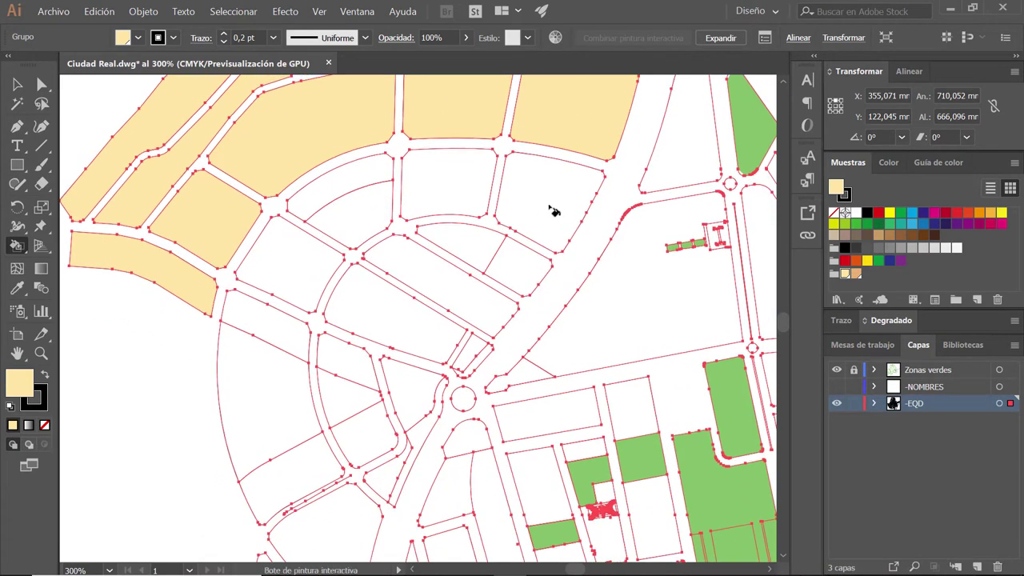
Step: Fill another chain of blocks down the left, plus a sliver, triangle and long blocks, beige
mouse_move(549, 205)
left_mouse_down()
mouse_move(250, 381)
mouse_move(296, 475)
mouse_move(359, 418)
mouse_move(347, 338)
mouse_move(384, 270)
mouse_move(456, 237)
mouse_move(512, 285)
mouse_move(471, 347)
mouse_move(467, 383)
mouse_move(419, 435)
left_mouse_up()
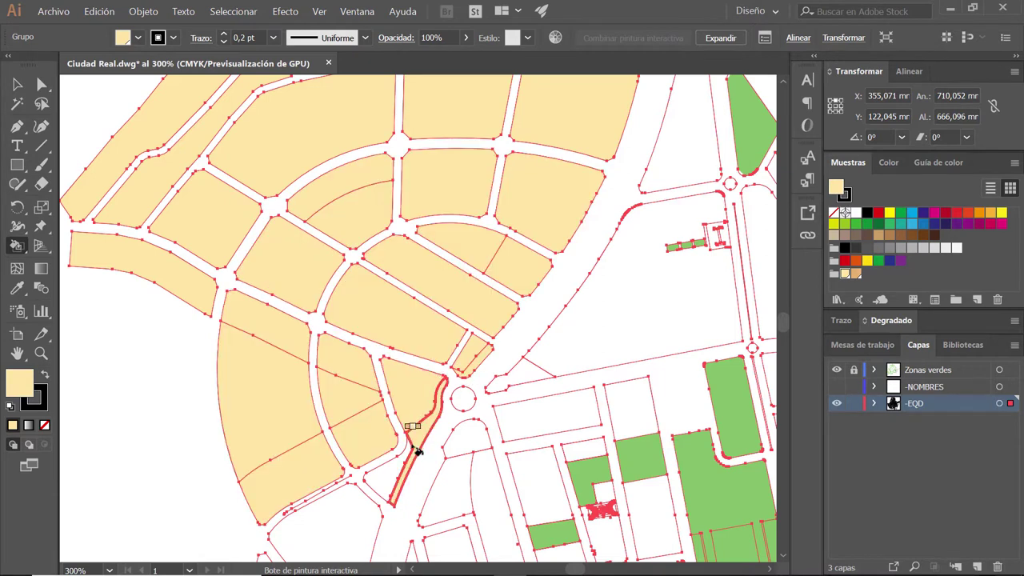
left_click_drag(417, 471, 445, 274)
left_click(422, 287)
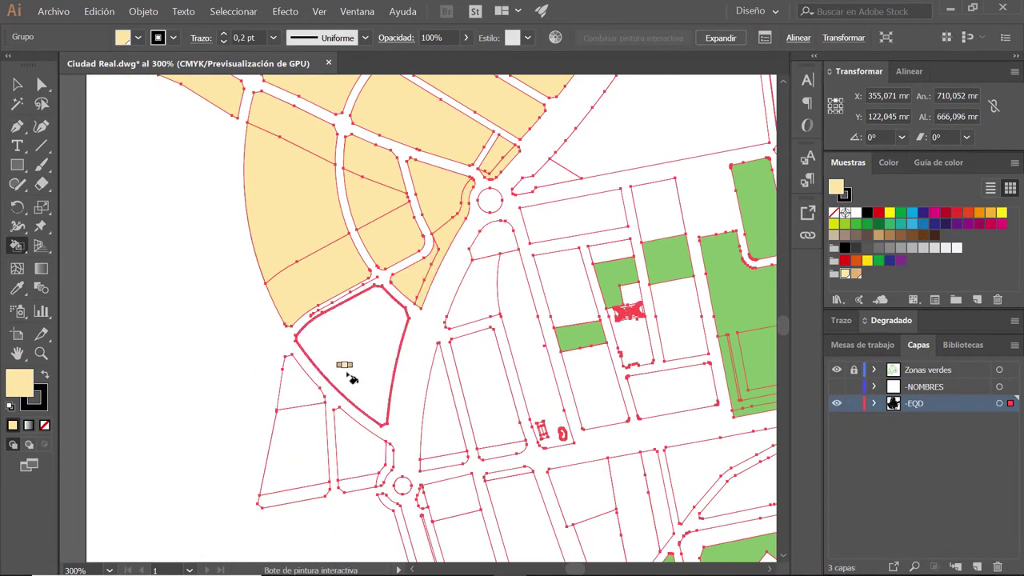
left_click(354, 379)
left_click_drag(384, 478, 292, 448)
mouse_move(451, 420)
left_mouse_down()
mouse_move(326, 347)
mouse_move(347, 220)
mouse_move(426, 252)
left_mouse_up()
Step: Fill a large block cream and pan across the map toward unfilled areas
scroll(454, 283, "up", 5)
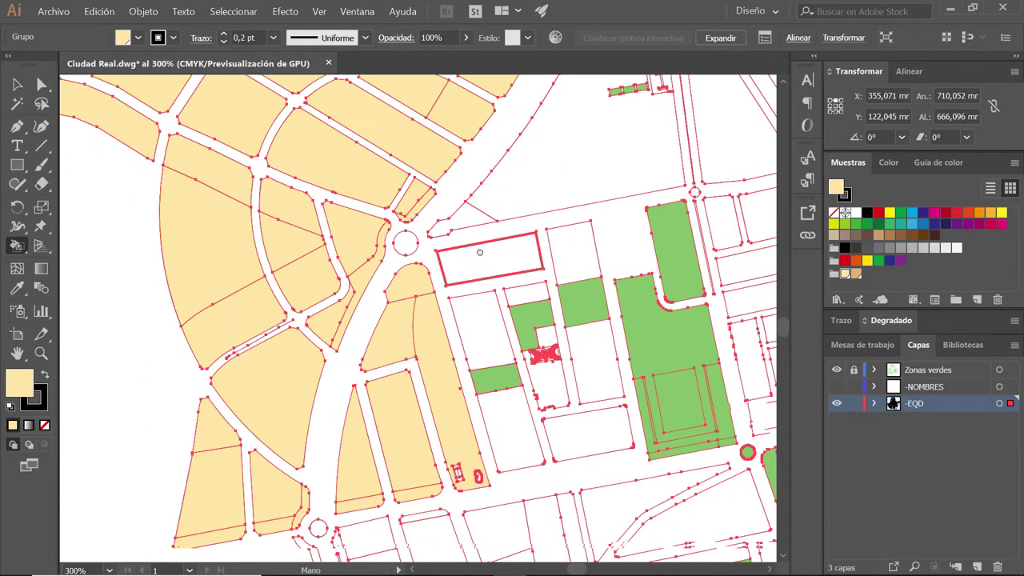
scroll(567, 178, "up", 3)
mouse_move(632, 344)
left_mouse_down()
mouse_move(526, 342)
mouse_move(519, 201)
mouse_move(425, 354)
mouse_move(520, 238)
mouse_move(479, 336)
mouse_move(506, 300)
left_mouse_up()
left_click(467, 316)
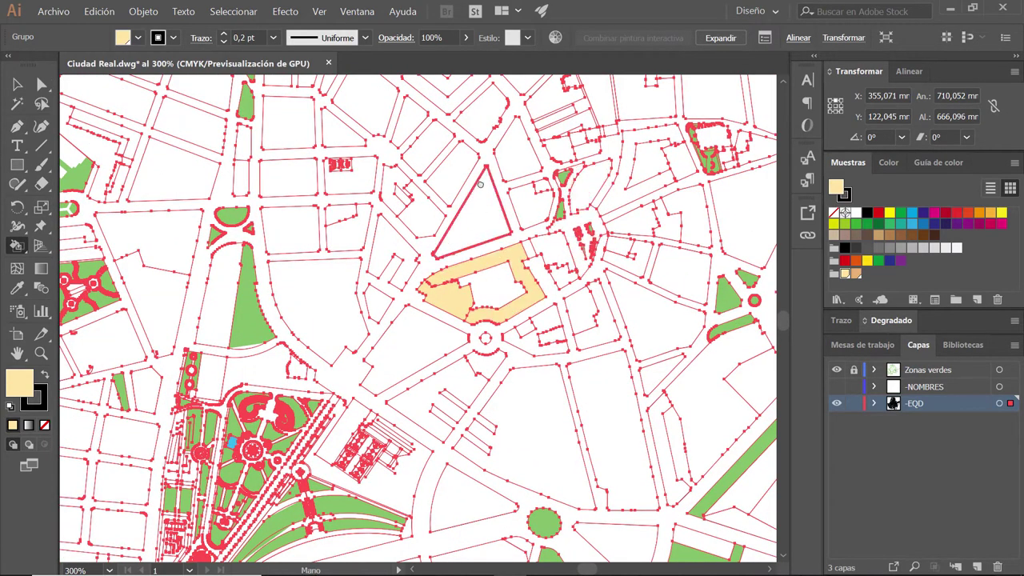
mouse_move(476, 200)
left_mouse_down()
mouse_move(589, 230)
mouse_move(485, 259)
mouse_move(435, 370)
left_mouse_up()
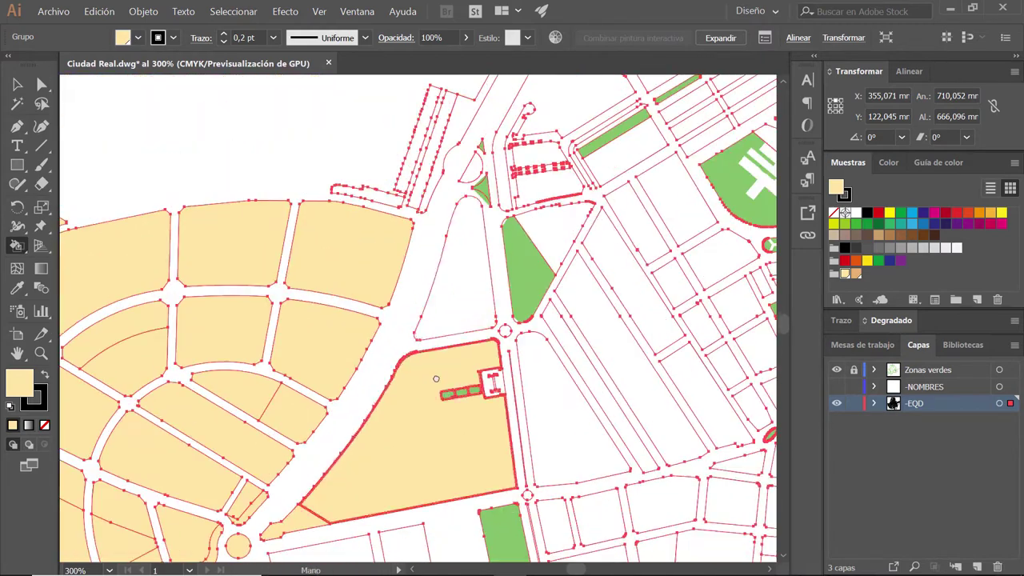
mouse_move(418, 171)
left_mouse_down()
mouse_move(411, 284)
mouse_move(359, 361)
left_mouse_up()
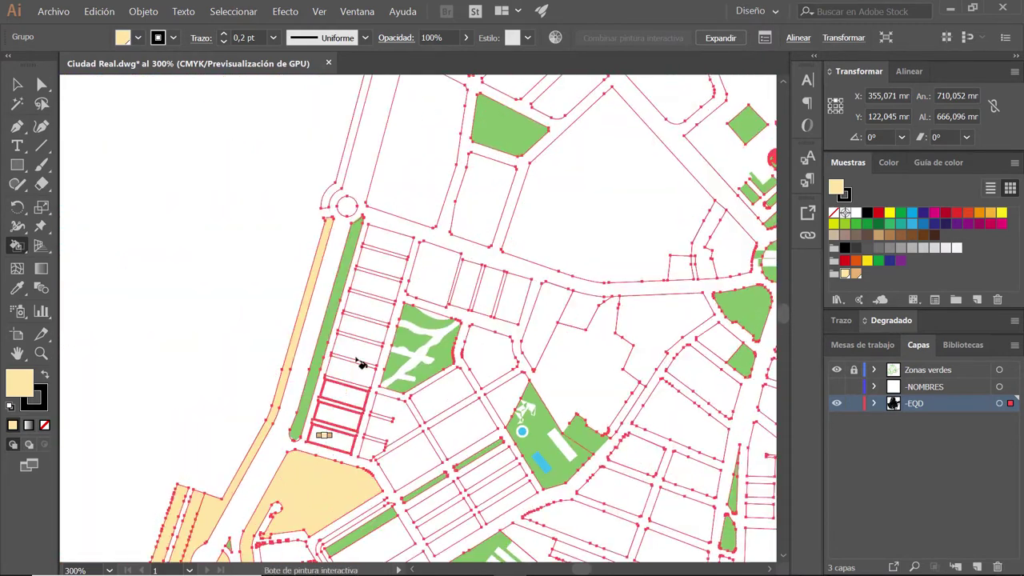
left_click_drag(355, 130, 354, 354)
mouse_move(398, 309)
left_mouse_down()
mouse_move(468, 327)
mouse_move(485, 286)
left_mouse_up()
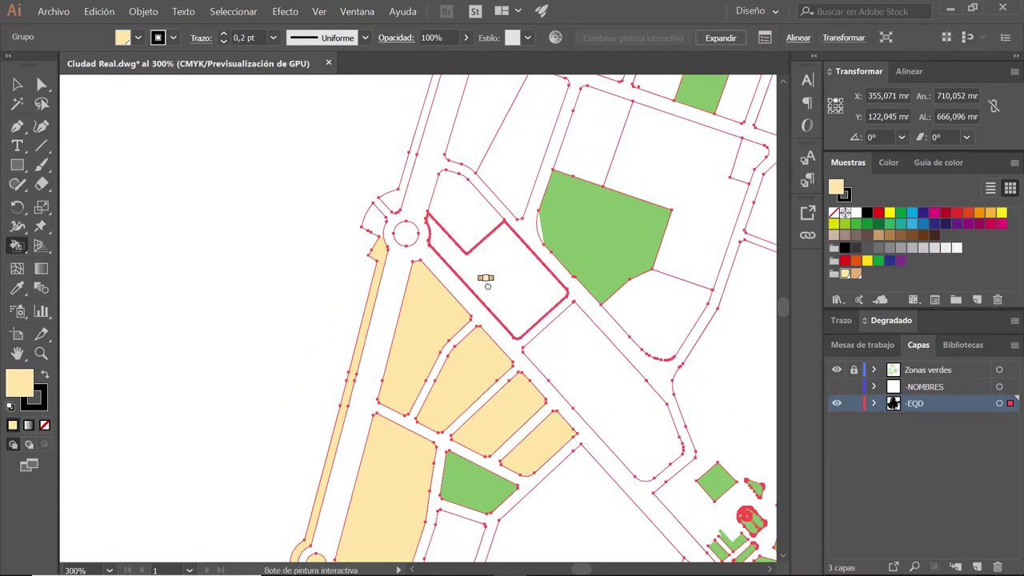
Step: Check the reference map in Ejercicio 23.pdf in Acrobat Reader and return to Illustrator
key("alt+Tab")
scroll(201, 254, "up", 5)
key("alt+Tab")
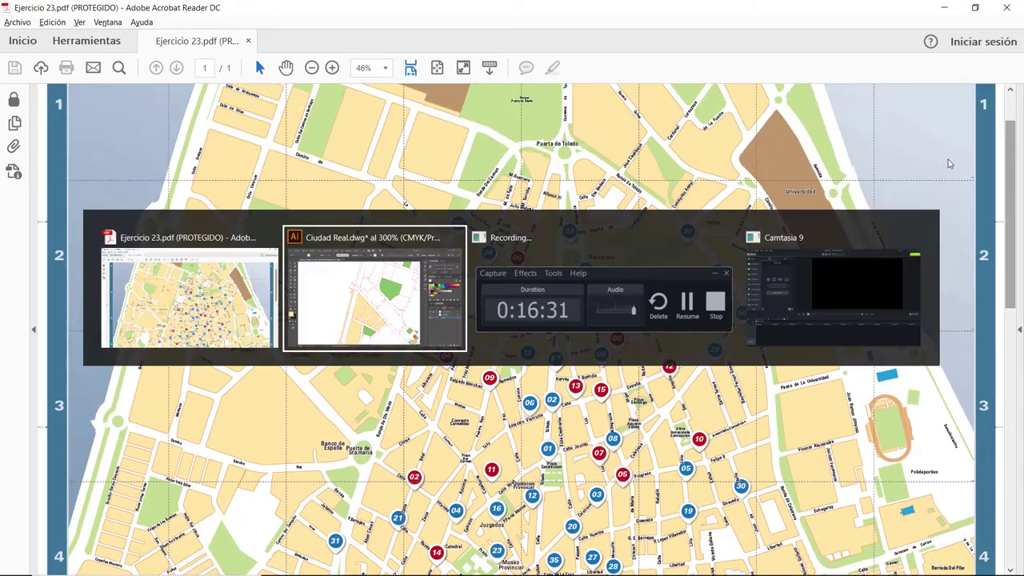
Step: Fill a triangular block, two large city blocks and another outlined block cream
mouse_move(520, 169)
left_mouse_down()
mouse_move(498, 451)
mouse_move(424, 244)
left_mouse_up()
mouse_move(491, 167)
left_mouse_down()
mouse_move(491, 137)
mouse_move(365, 269)
left_mouse_up()
left_click(584, 320)
mouse_move(615, 409)
left_mouse_down()
mouse_move(416, 336)
mouse_move(336, 130)
left_mouse_up()
left_click(415, 336)
left_click(400, 274)
mouse_move(512, 237)
left_mouse_down()
mouse_move(338, 165)
mouse_move(388, 192)
mouse_move(450, 259)
mouse_move(267, 264)
mouse_move(591, 282)
mouse_move(400, 240)
mouse_move(480, 272)
mouse_move(347, 272)
mouse_move(462, 267)
left_mouse_up()
left_click(446, 195)
Step: Fill the narrow triangular block and a nearby narrow block beige
left_click(424, 257)
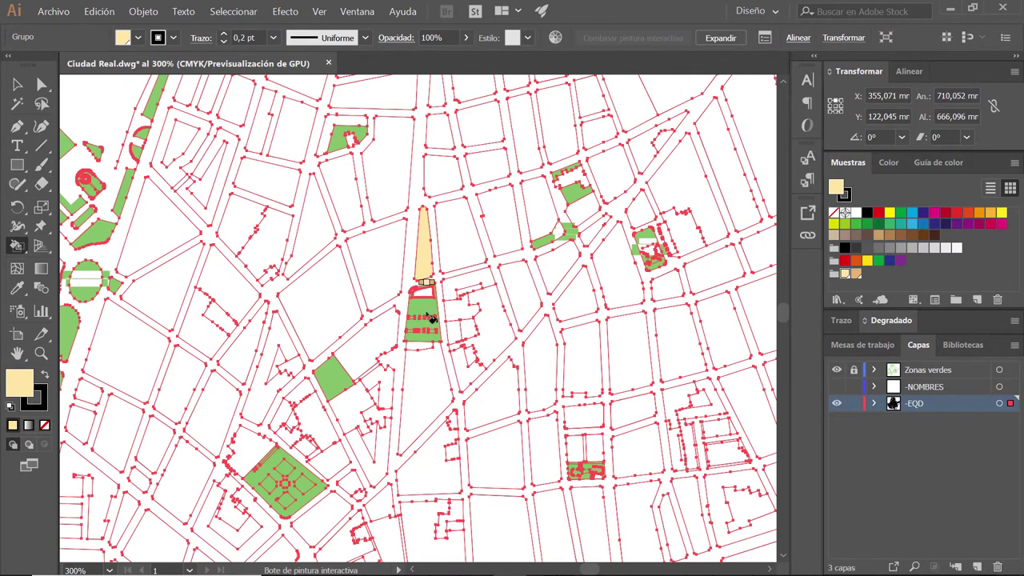
left_click_drag(486, 400, 294, 320)
mouse_move(503, 315)
left_mouse_down()
mouse_move(453, 315)
mouse_move(424, 376)
left_mouse_up()
mouse_move(608, 176)
left_mouse_down()
mouse_move(547, 297)
mouse_move(562, 366)
left_mouse_up()
left_click_drag(398, 312, 538, 464)
left_click_drag(400, 353, 507, 356)
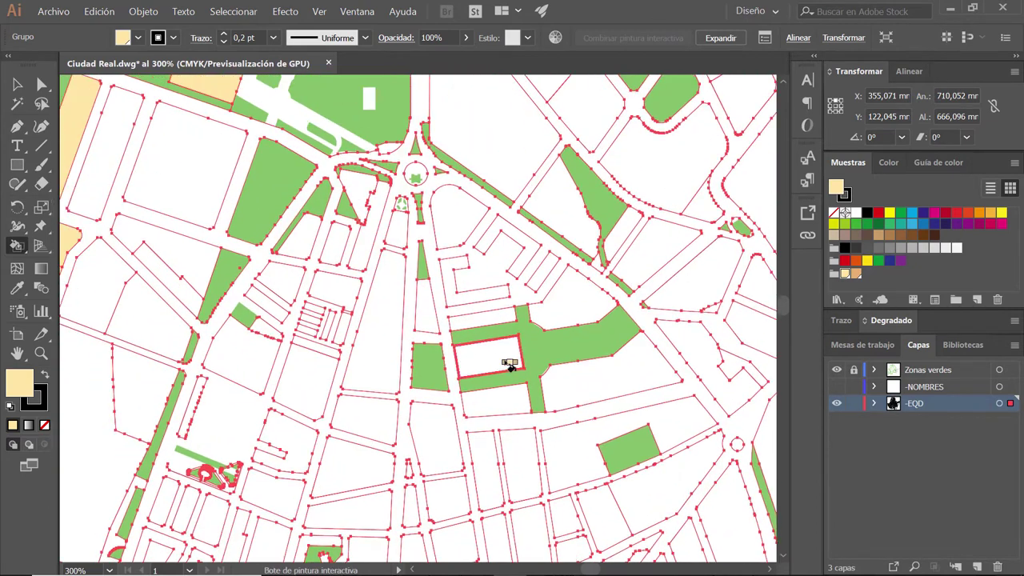
left_click(432, 310)
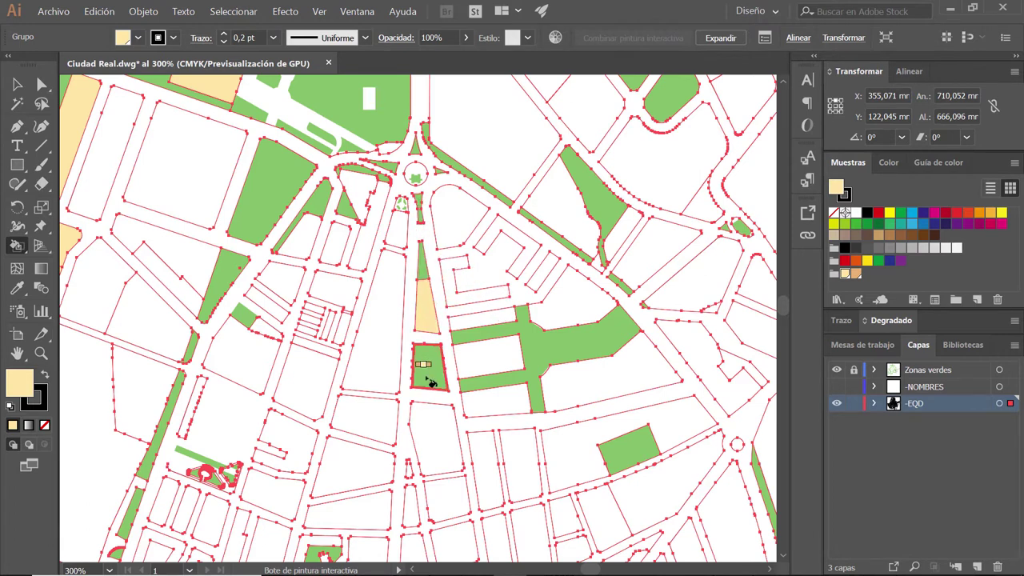
Step: Hide Zonas verdes, fill the two blocks below beige, then show the layer again
left_click(836, 370)
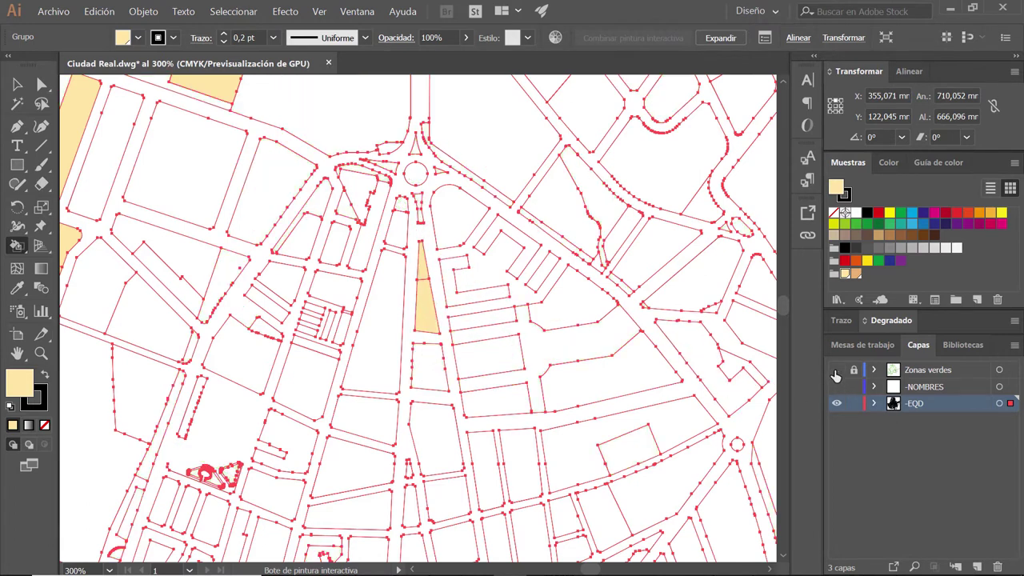
left_click(436, 369)
left_click(443, 432)
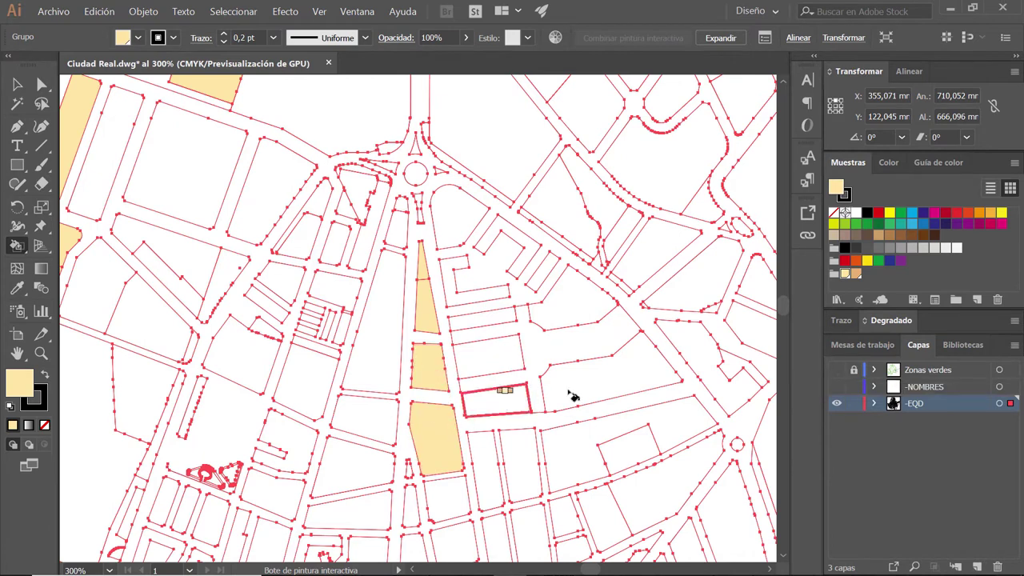
left_click(836, 370)
left_click(836, 370)
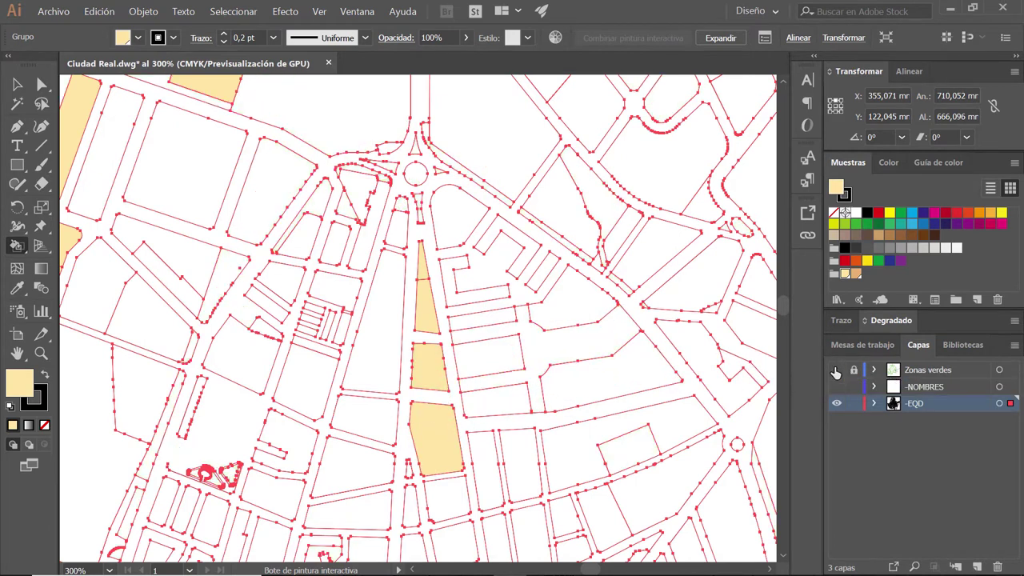
left_click(835, 370)
scroll(448, 240, "down", 5)
scroll(448, 200, "down", 5)
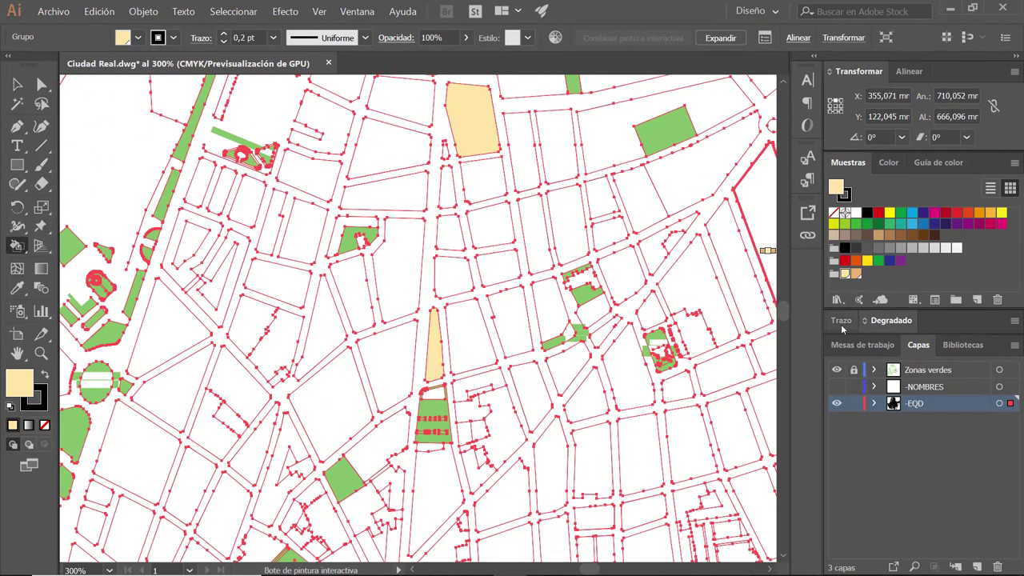
Step: Fill two adjacent blocks and an outlined block along the central street beige
scroll(441, 153, "up", 1)
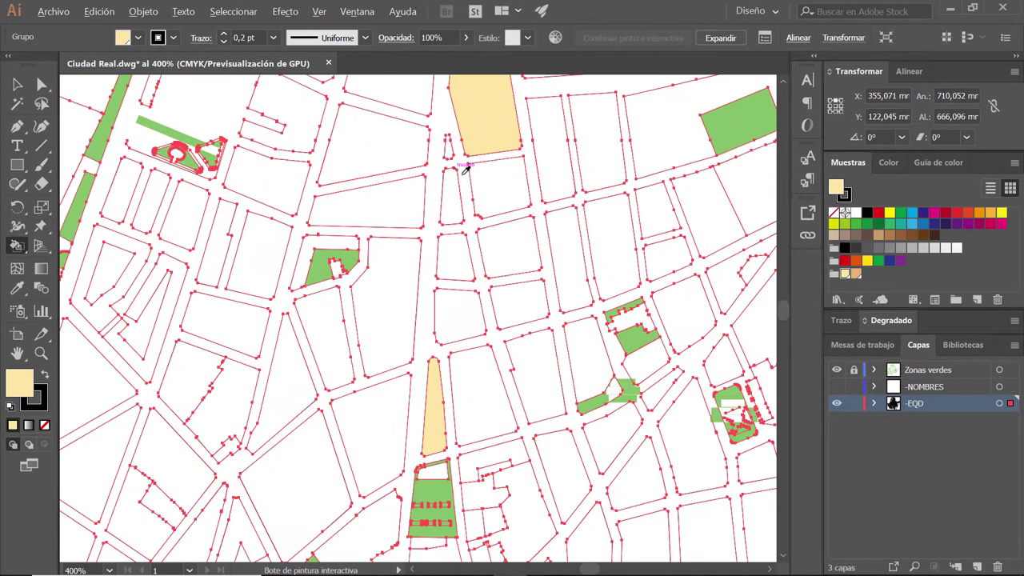
scroll(468, 165, "up", 1)
scroll(468, 166, "up", 1)
left_click_drag(552, 295, 506, 199)
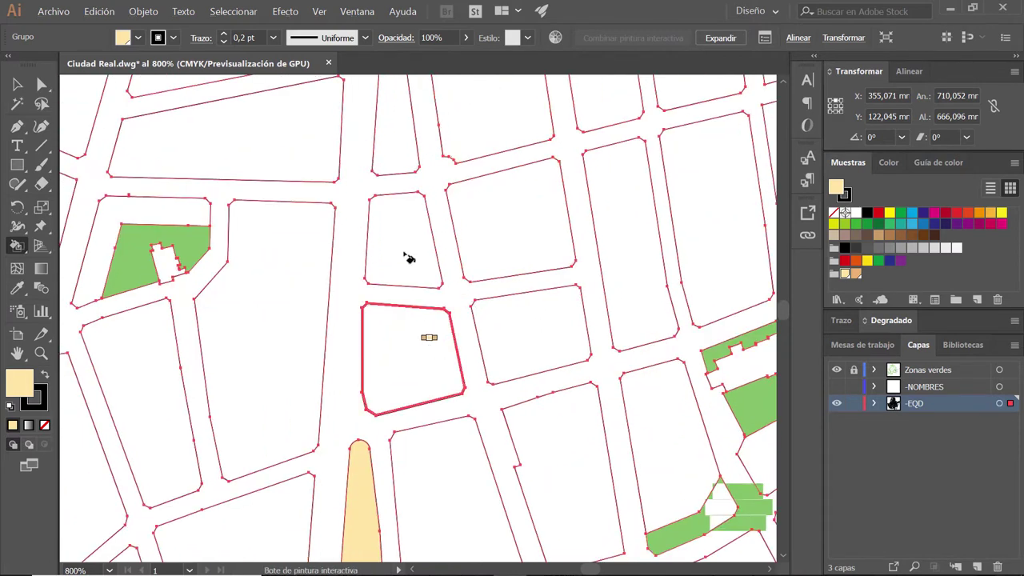
left_click_drag(407, 259, 400, 133)
left_click(432, 391)
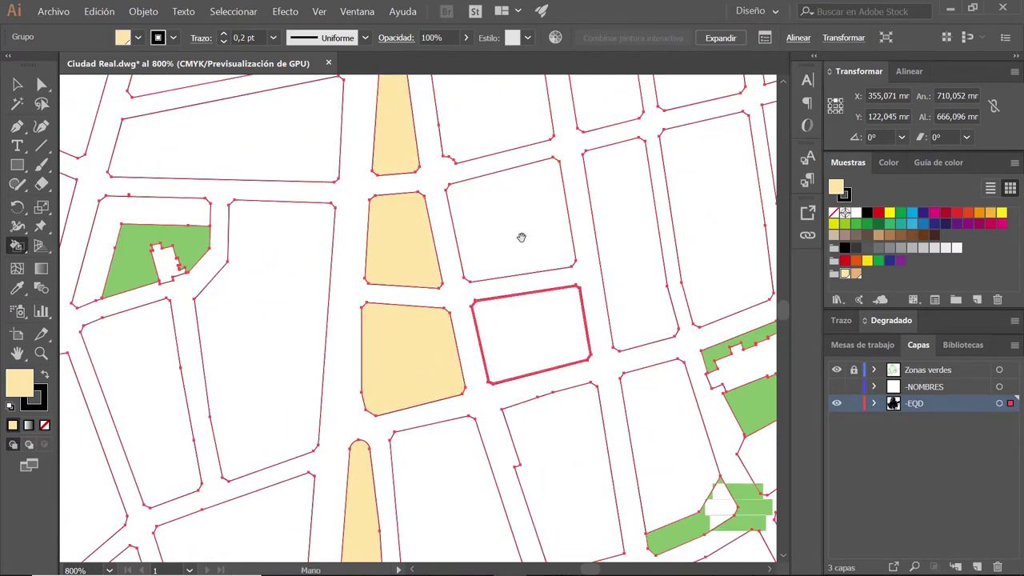
Step: Zoom far in on the small island block to inspect its corners for gaps
scroll(511, 272, "up", 5)
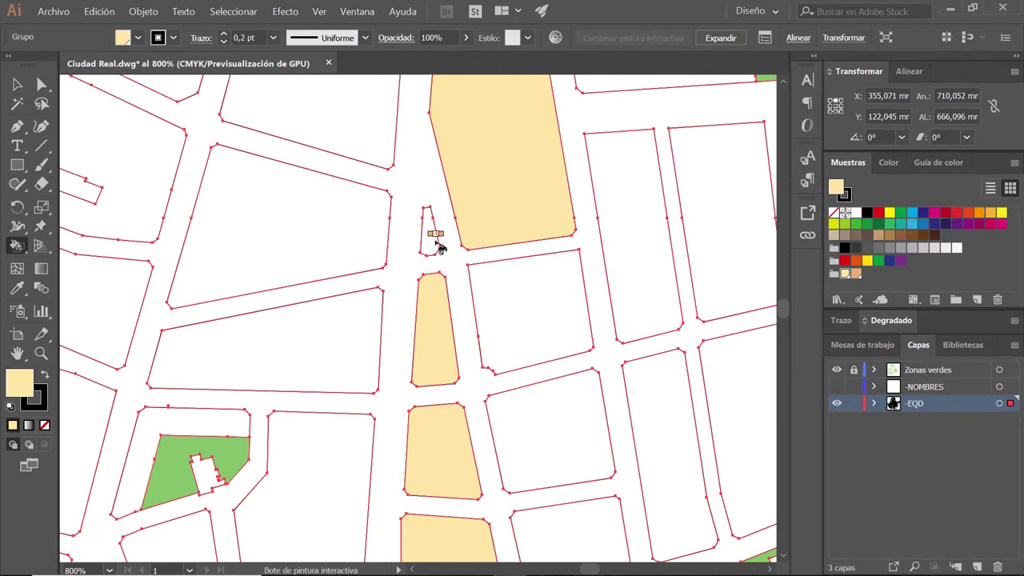
scroll(436, 242, "up", 2, "alt")
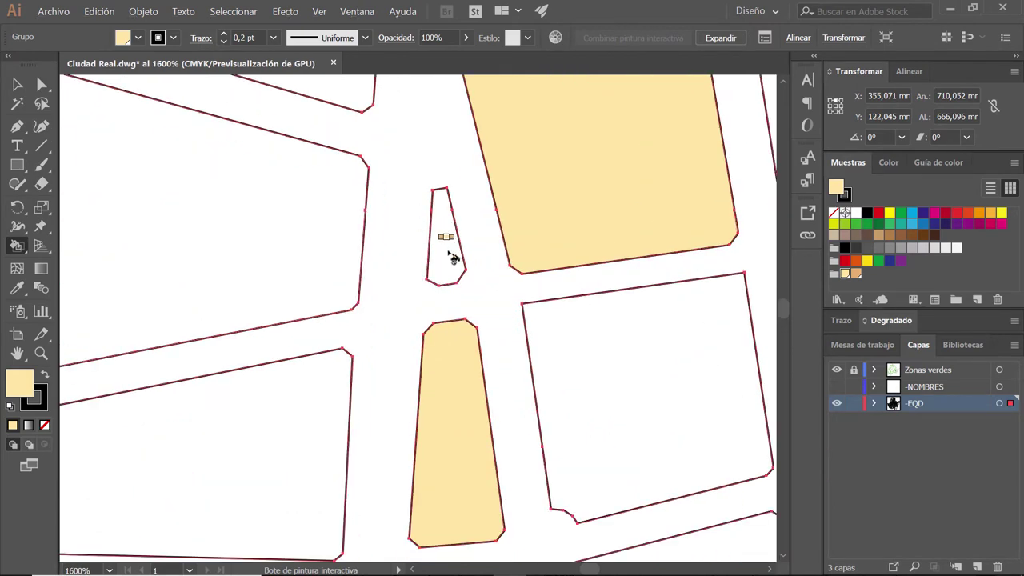
scroll(434, 229, "up", 1, "alt")
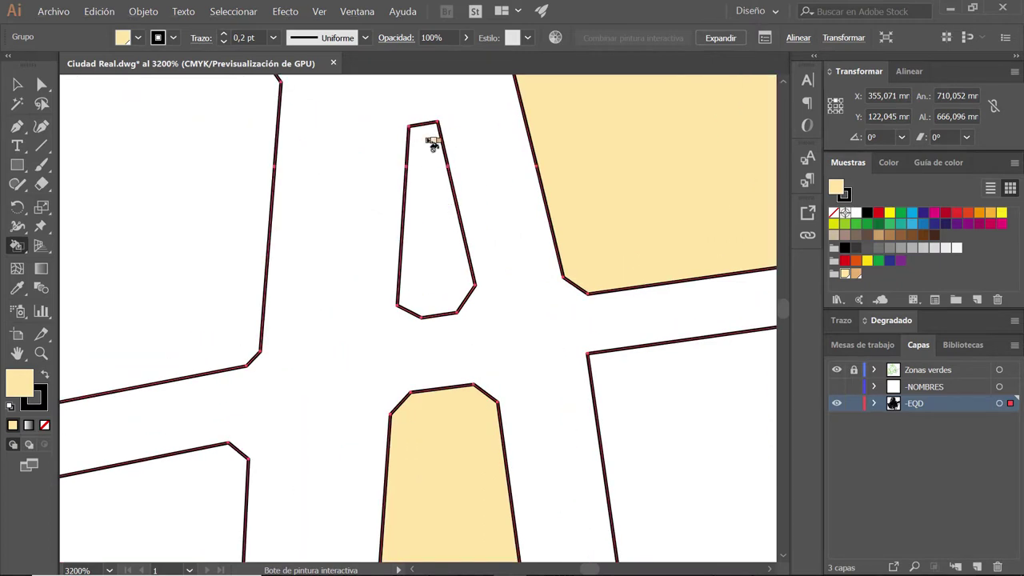
scroll(403, 134, "up", 2, "alt")
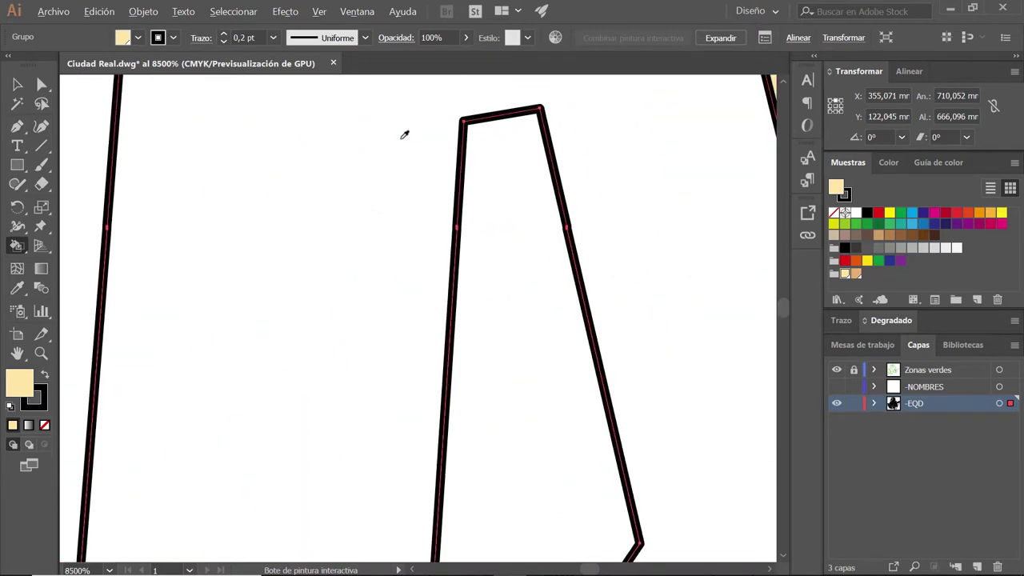
scroll(518, 240, "up", 1, "alt")
scroll(580, 238, "up", 1, "alt")
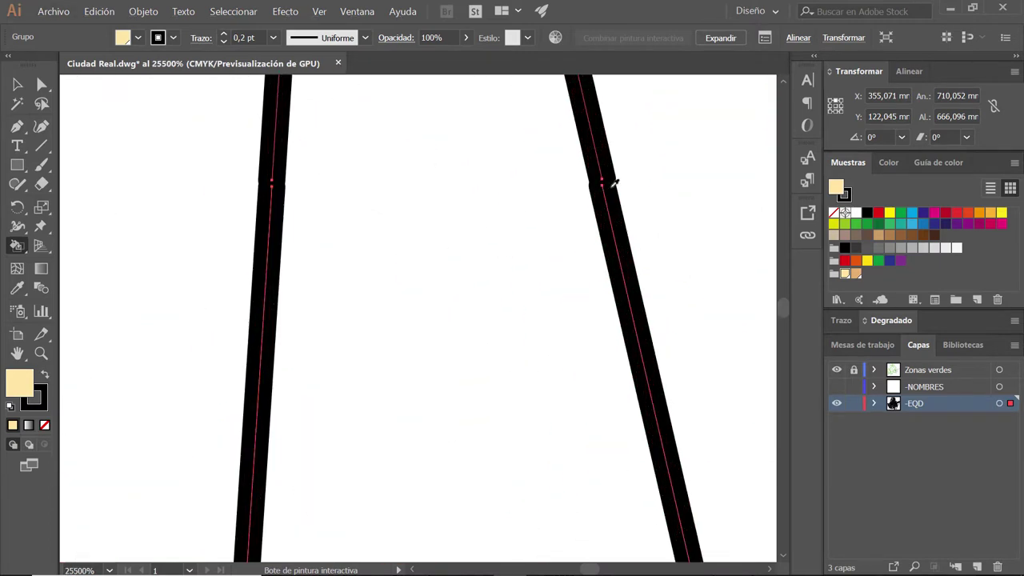
scroll(619, 183, "up", 1, "alt")
scroll(509, 229, "right", 1)
scroll(564, 213, "right", 1)
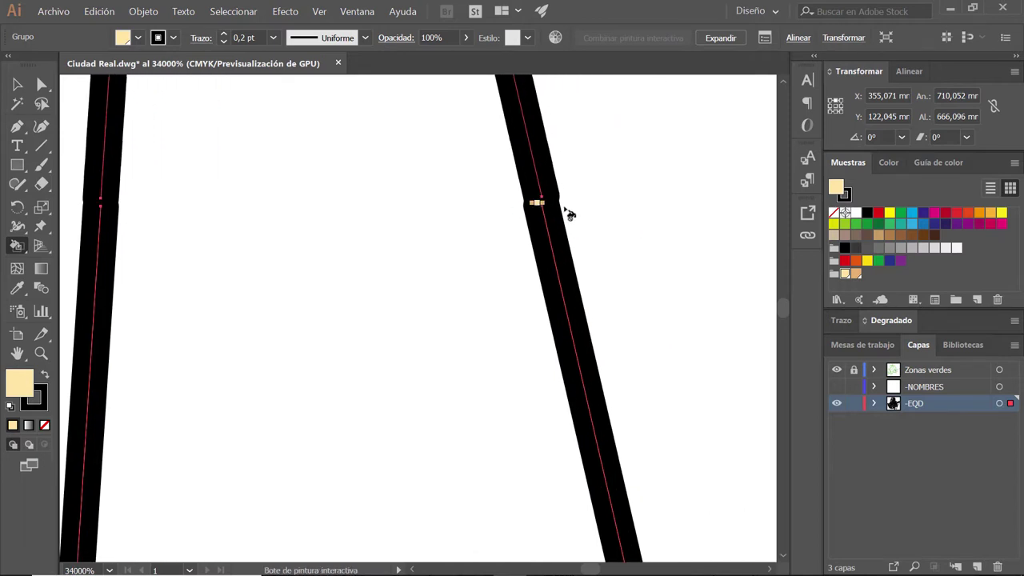
scroll(338, 242, "left", 2)
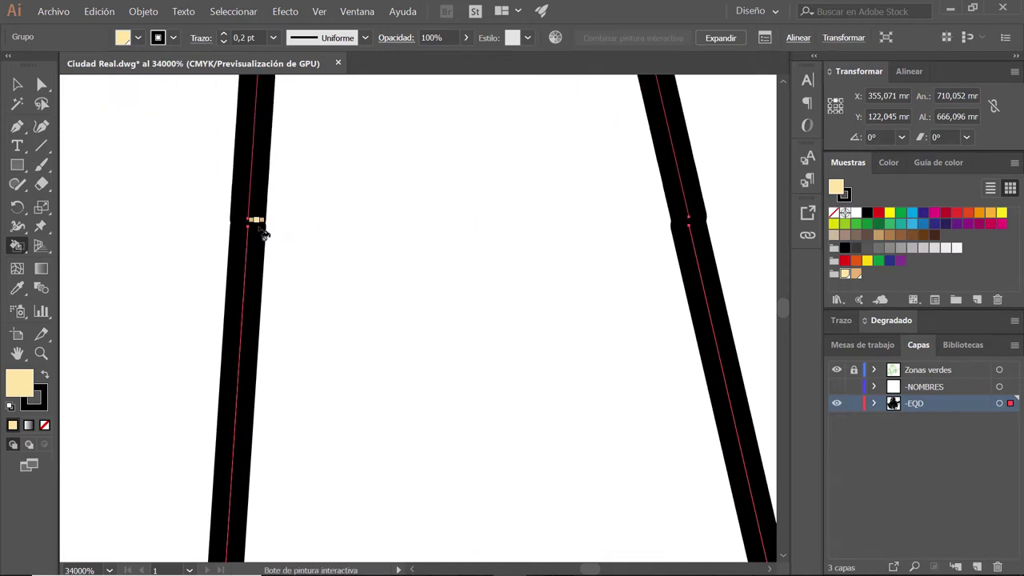
scroll(515, 251, "down", 1, "alt")
scroll(515, 251, "down", 1, "alt")
scroll(514, 251, "down", 1, "alt")
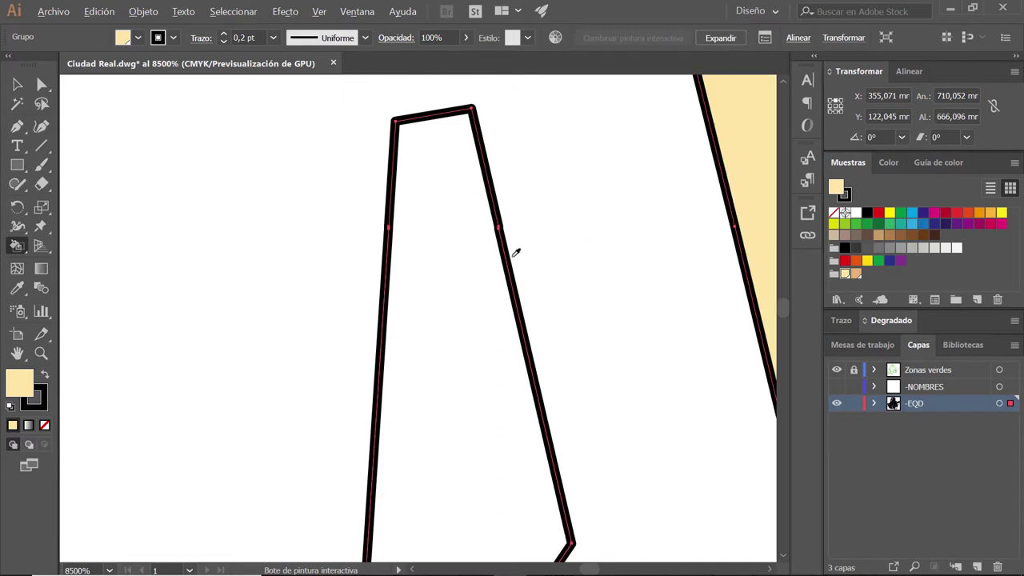
scroll(515, 251, "down", 1, "alt")
scroll(515, 253, "down", 1, "alt")
left_click_drag(541, 309, 484, 251)
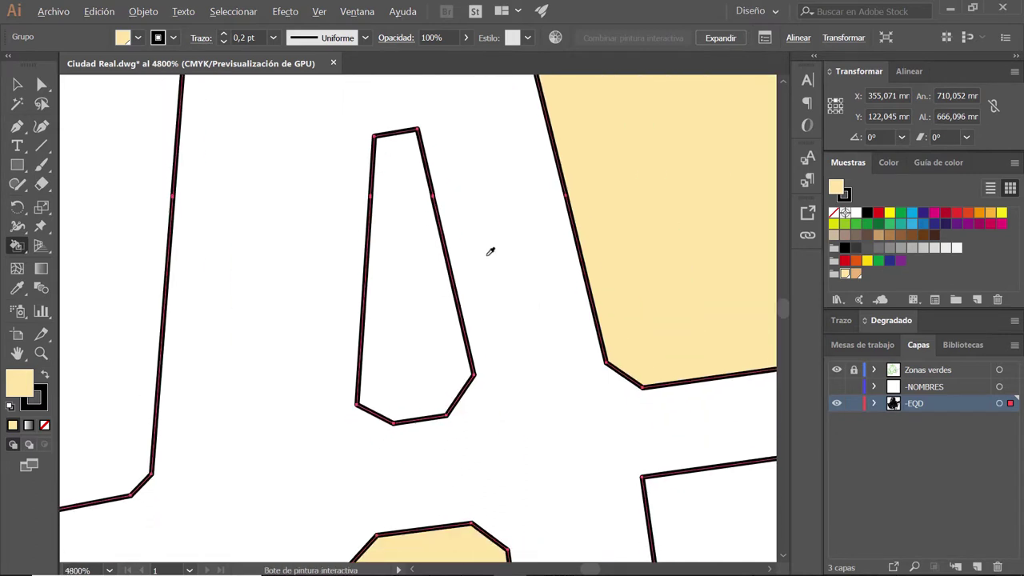
scroll(490, 251, "down", 2, "alt")
scroll(490, 251, "down", 1, "alt")
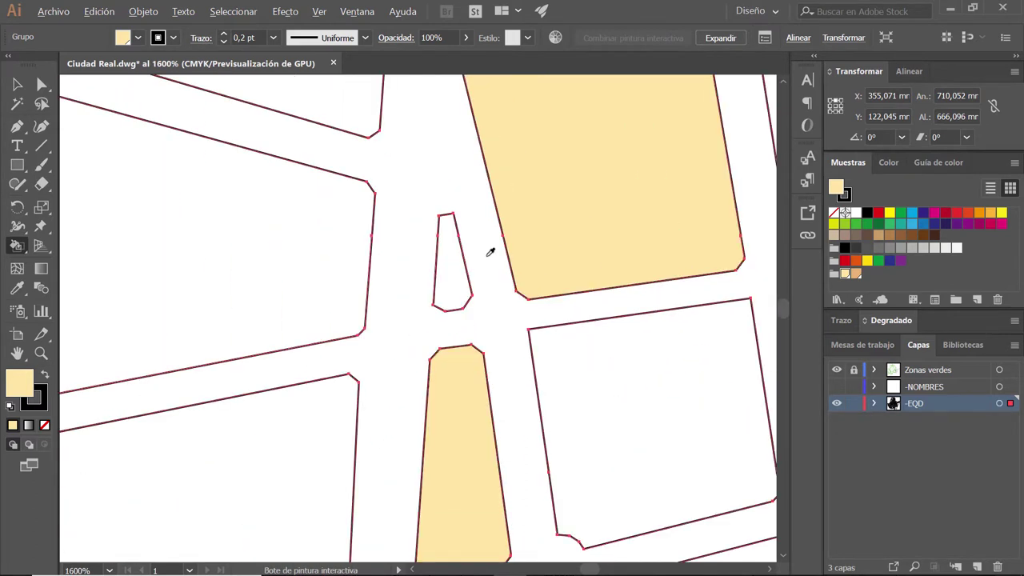
scroll(491, 251, "up", 1, "alt")
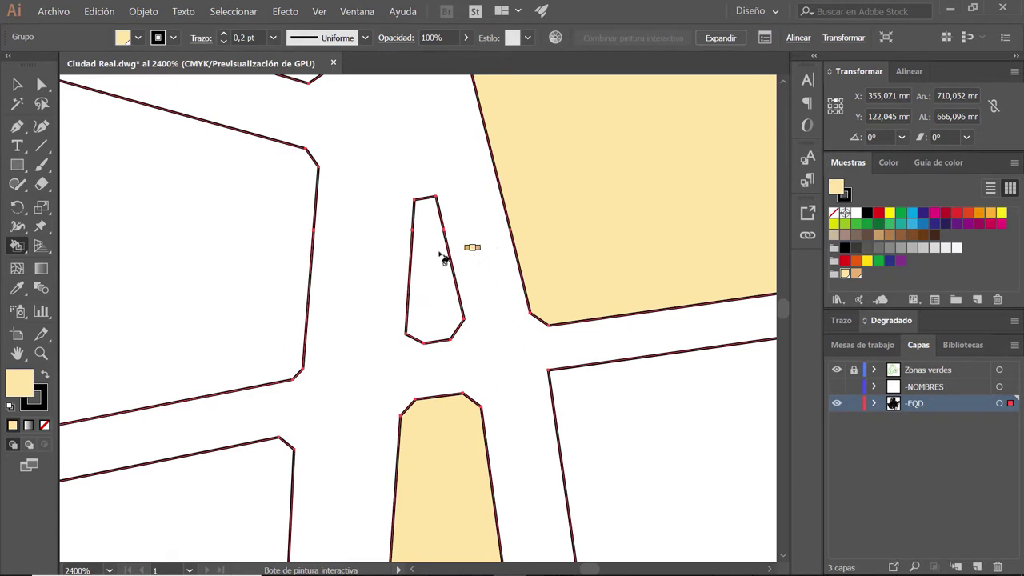
Step: Set Live Paint gap detection so paint stops at large gaps
left_click(142, 12)
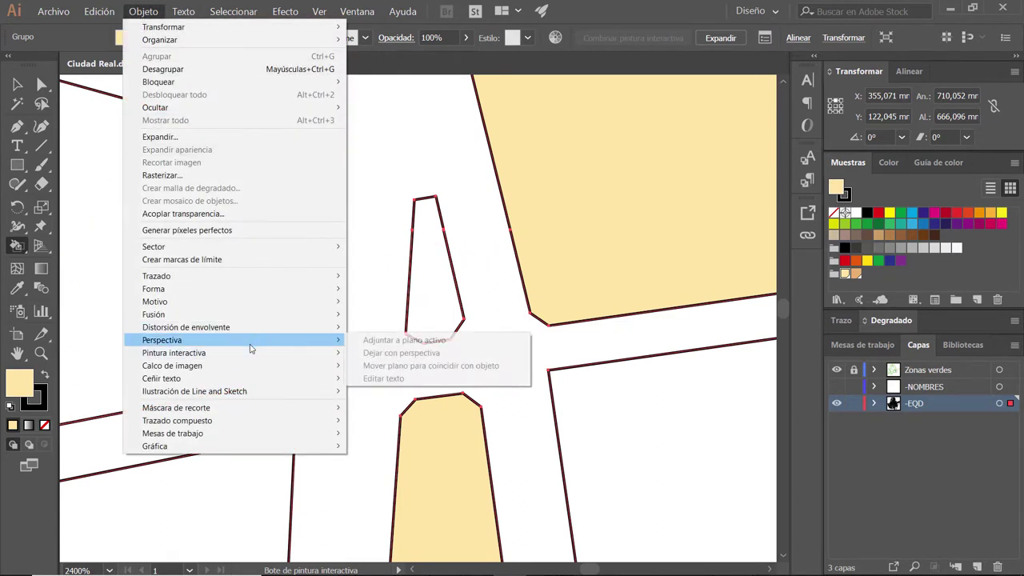
mouse_move(174, 353)
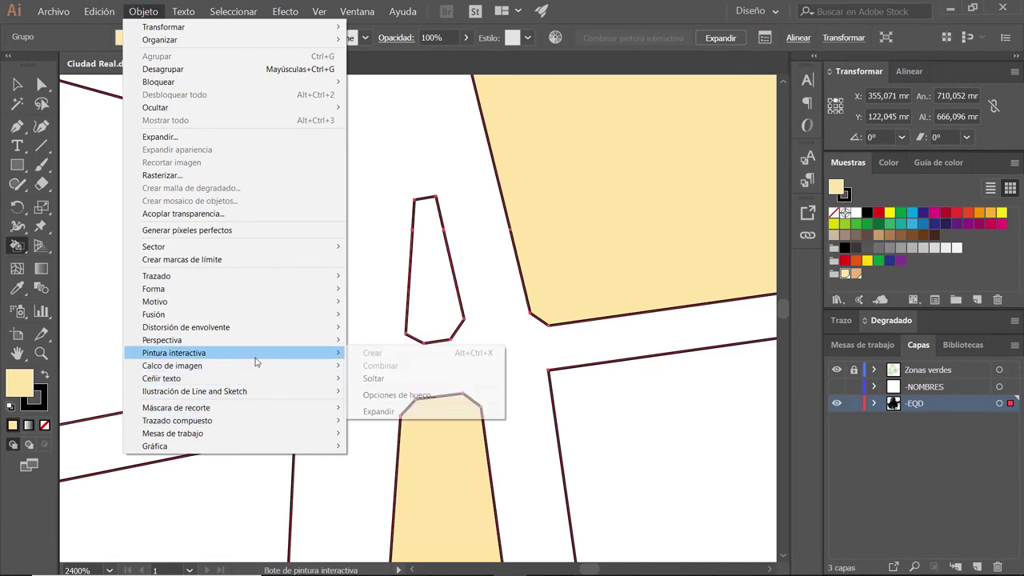
left_click(467, 395)
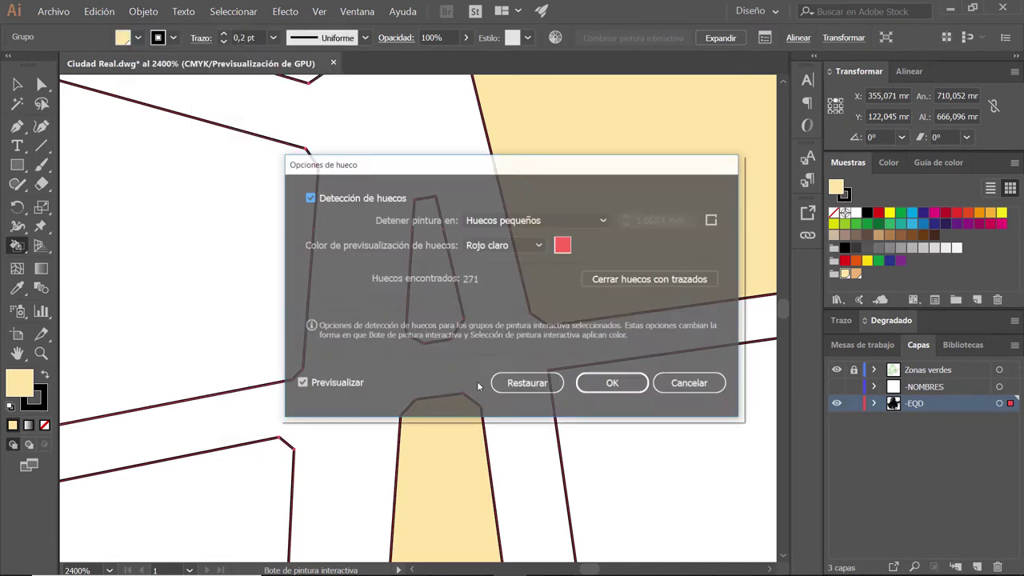
mouse_move(458, 165)
left_mouse_down()
mouse_move(692, 120)
mouse_move(684, 109)
left_mouse_up()
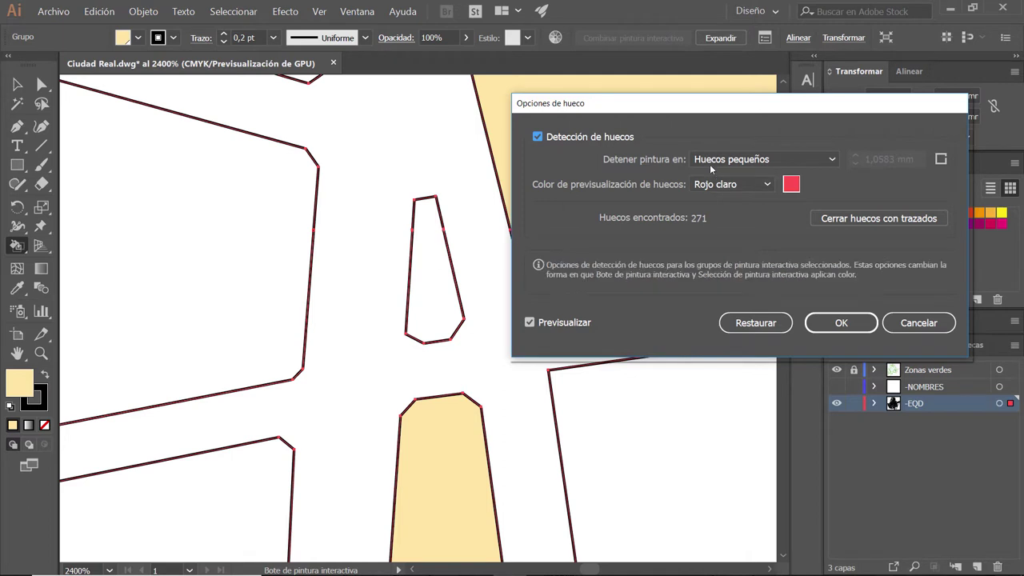
left_click(770, 159)
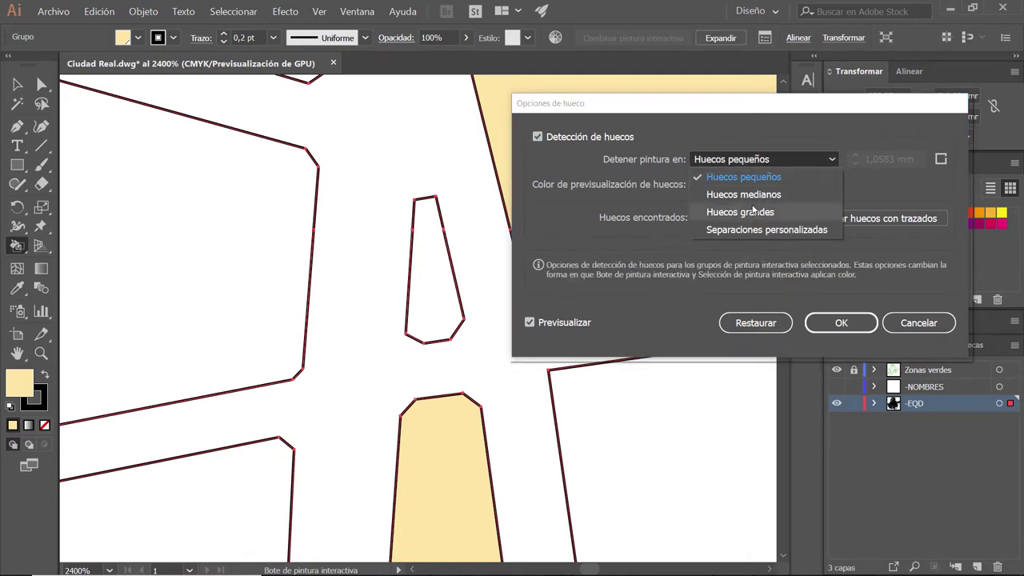
key("Escape")
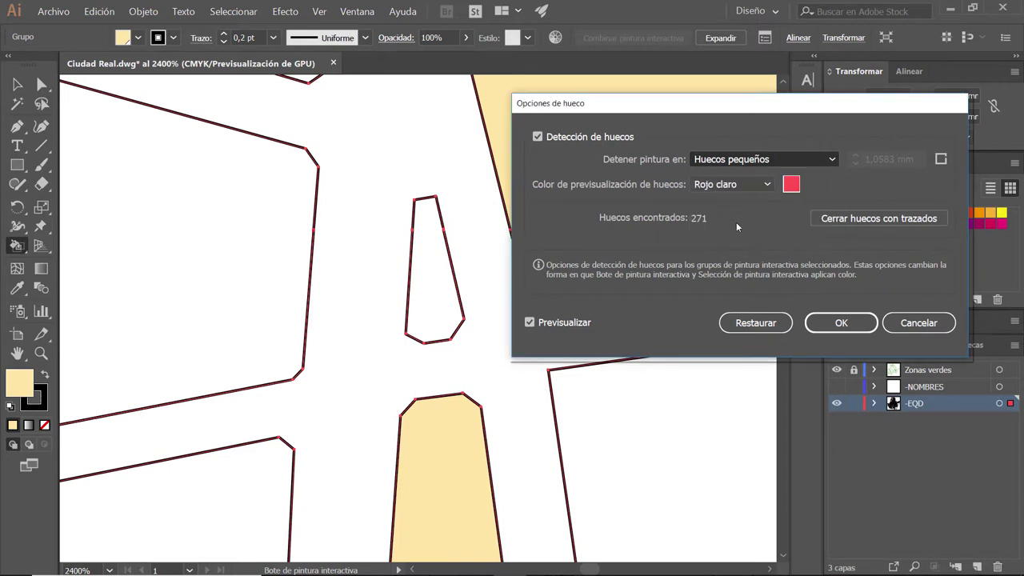
key("Down")
key("Down")
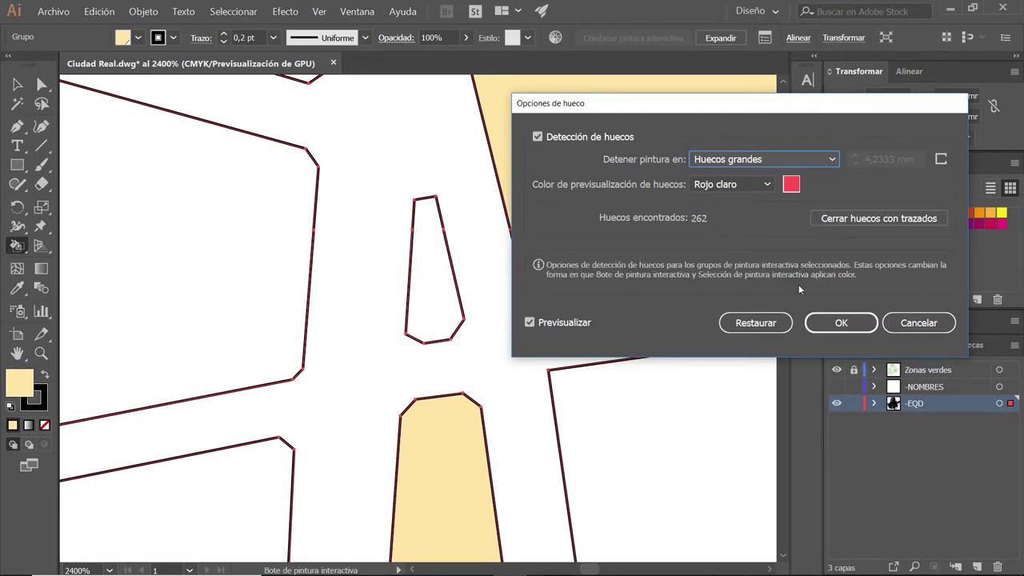
left_click(841, 323)
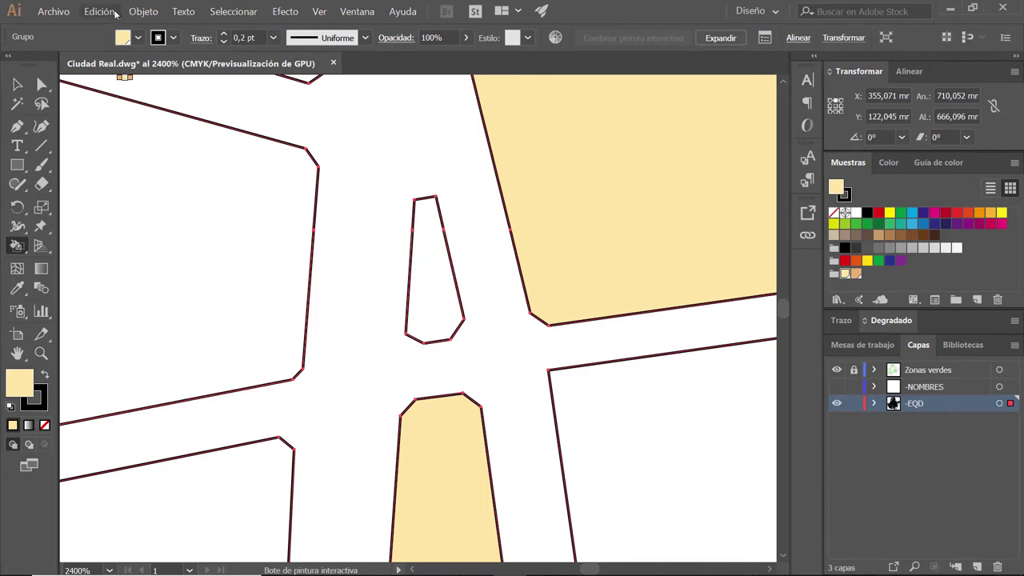
Step: Try a custom 2 mm gap size in Gap Options, then cancel without applying it
key("alt+e")
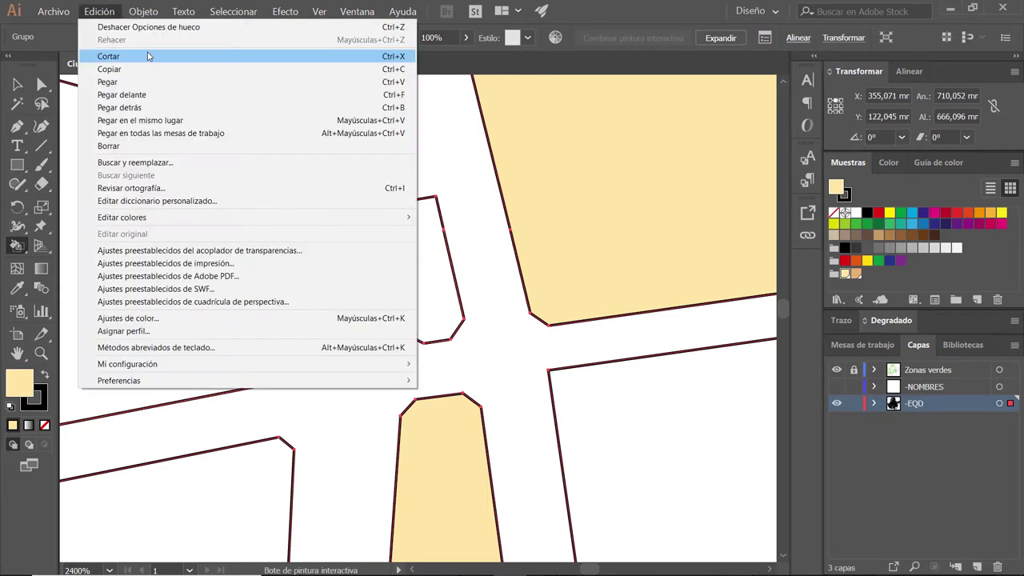
key("Right")
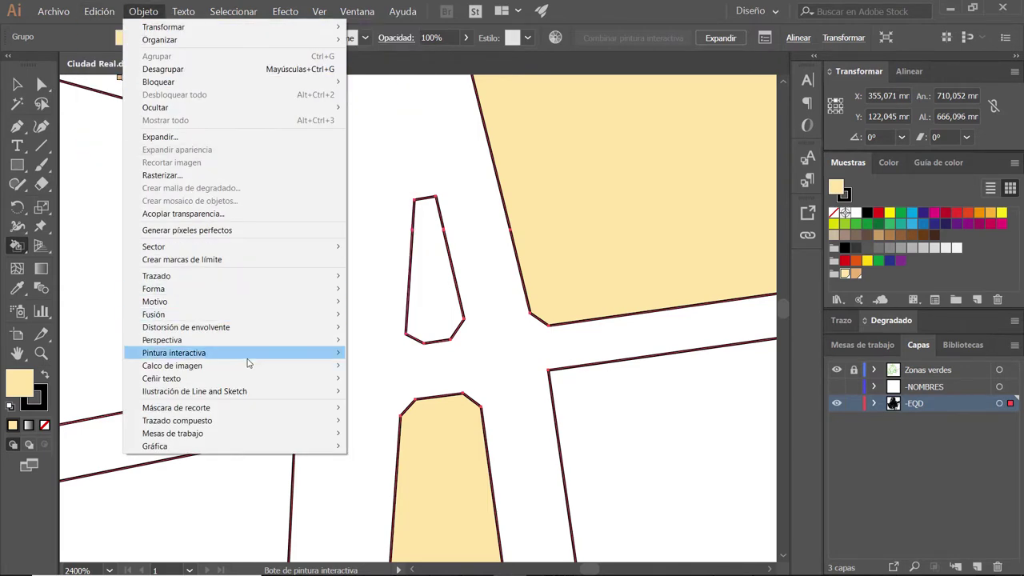
mouse_move(173, 353)
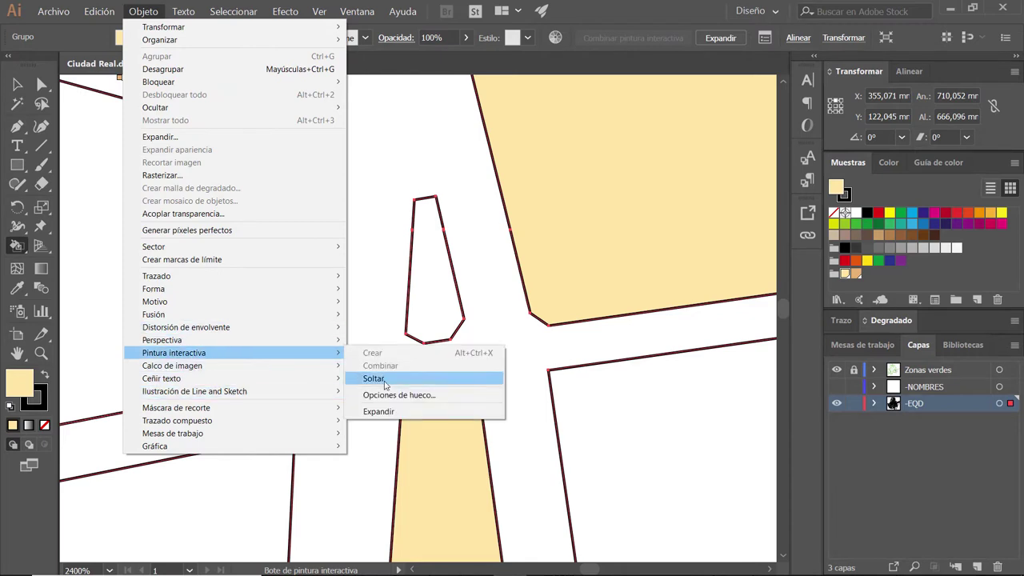
left_click(397, 394)
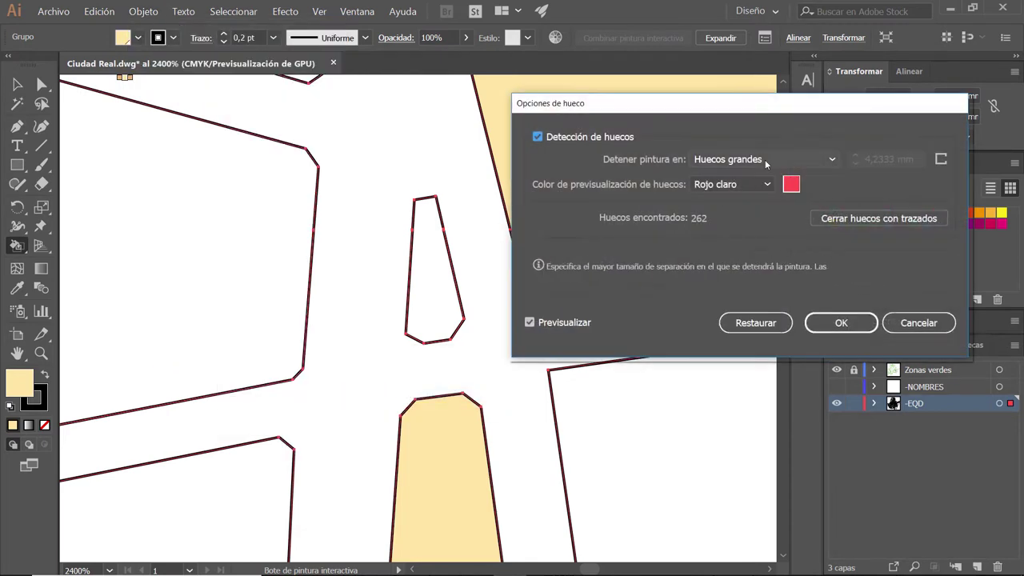
left_click(750, 161)
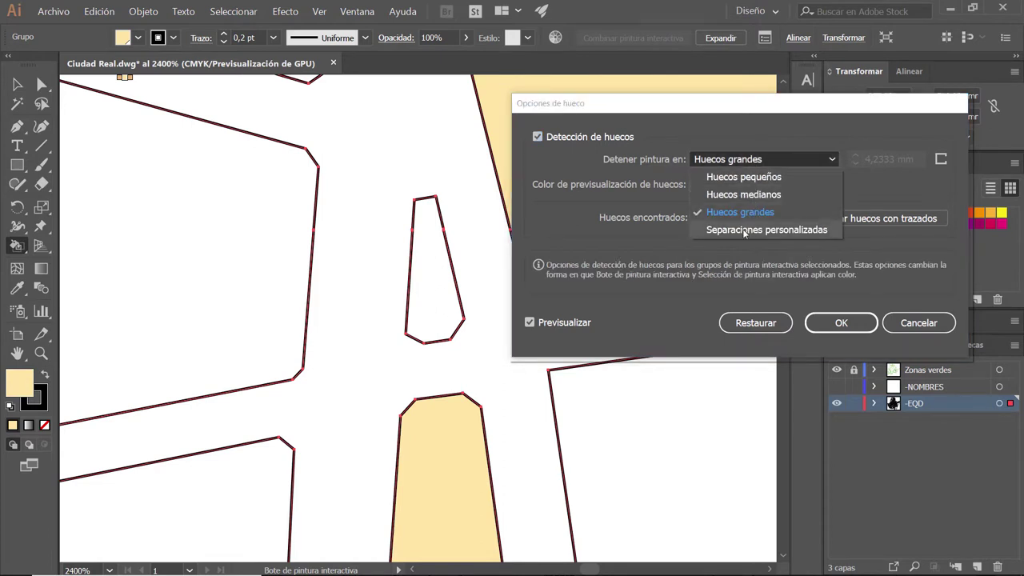
key("Escape")
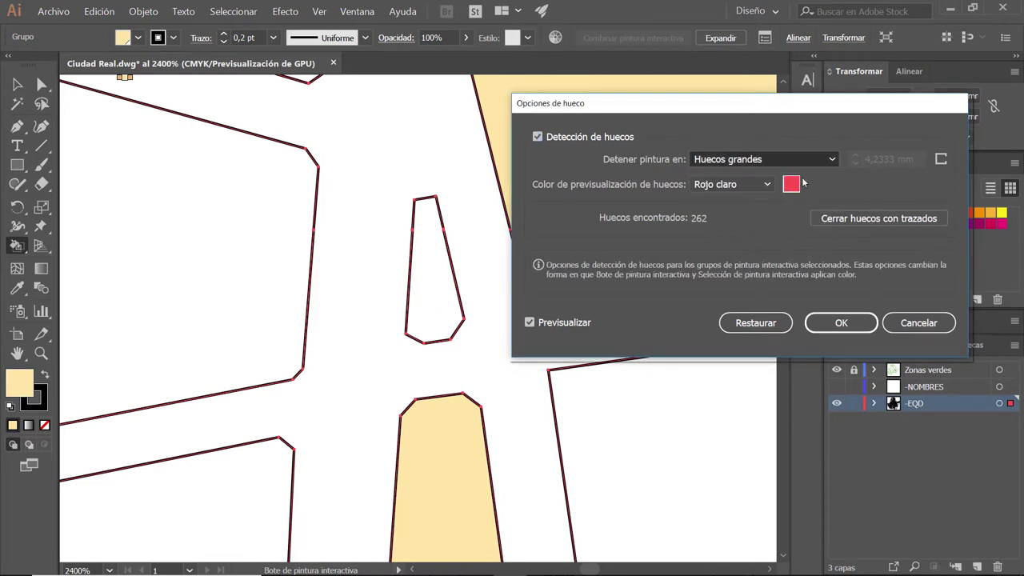
left_click(894, 159)
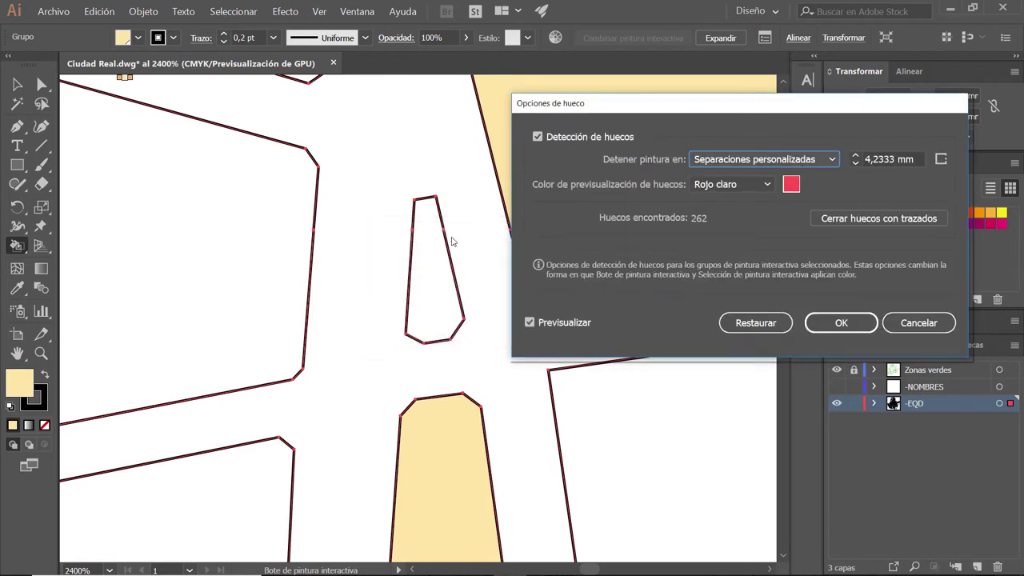
left_click(871, 158)
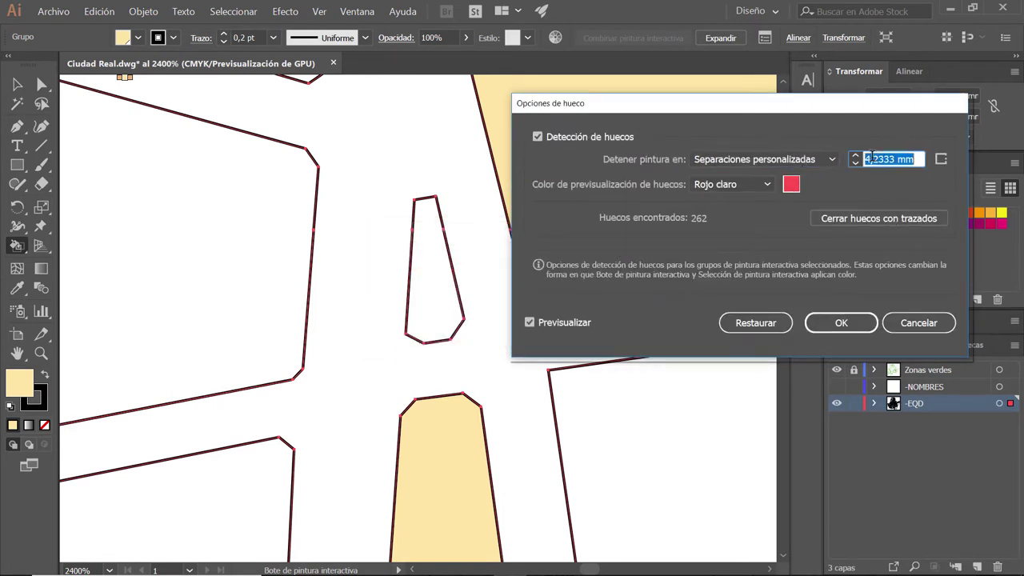
type("2")
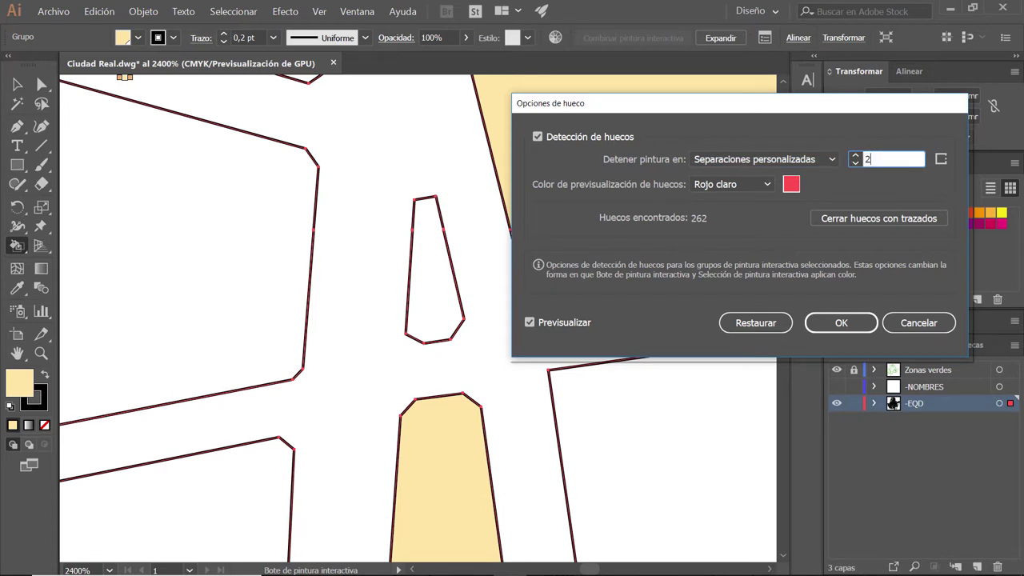
key("Tab")
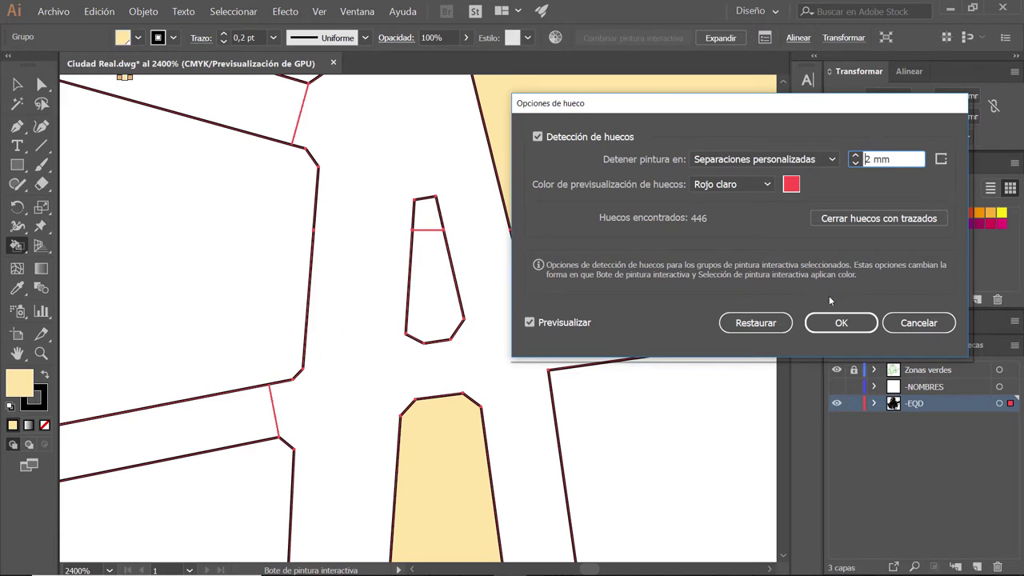
left_click(928, 323)
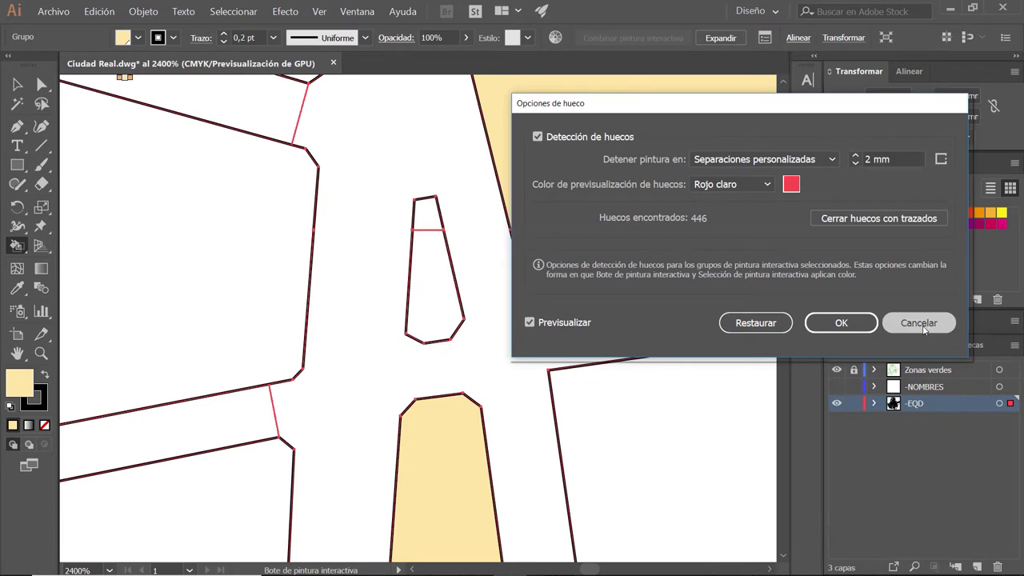
left_click(923, 326)
Step: Isolate the map's line group and select the narrow pointed block's outline
key("ctrl")
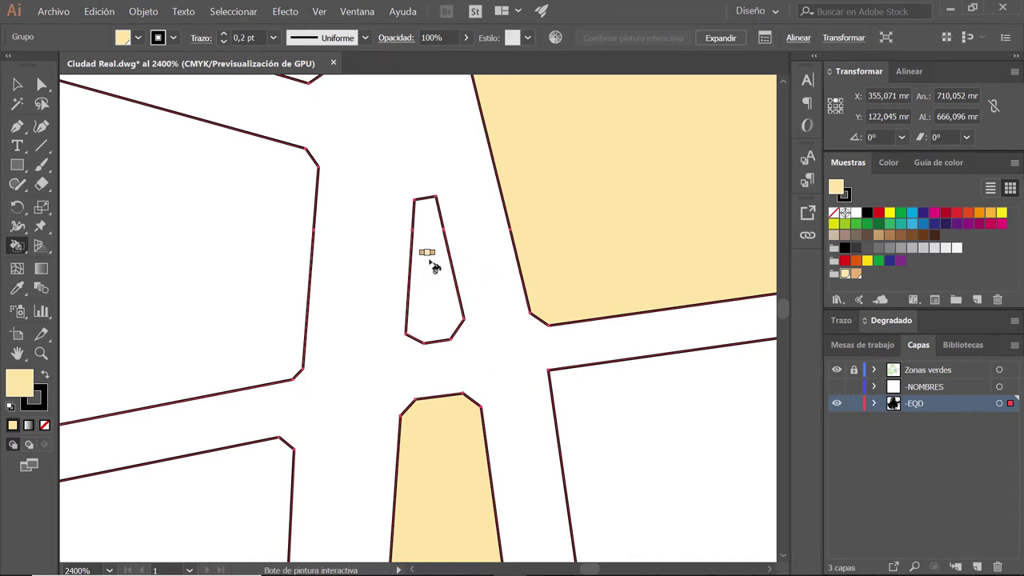
scroll(433, 266, "up", 1)
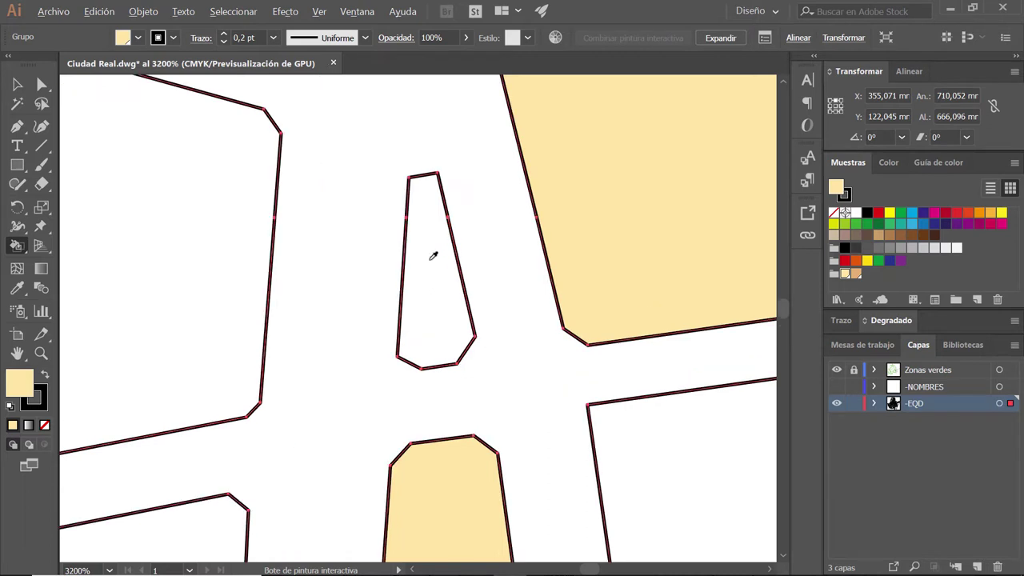
scroll(433, 255, "up", 1)
scroll(433, 254, "up", 1)
scroll(446, 250, "down", 1)
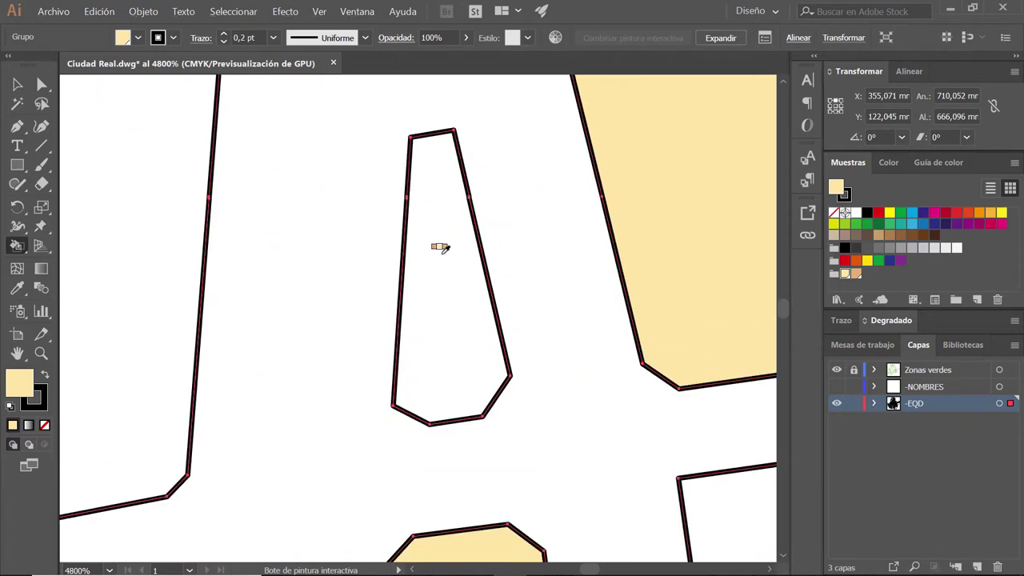
key("v")
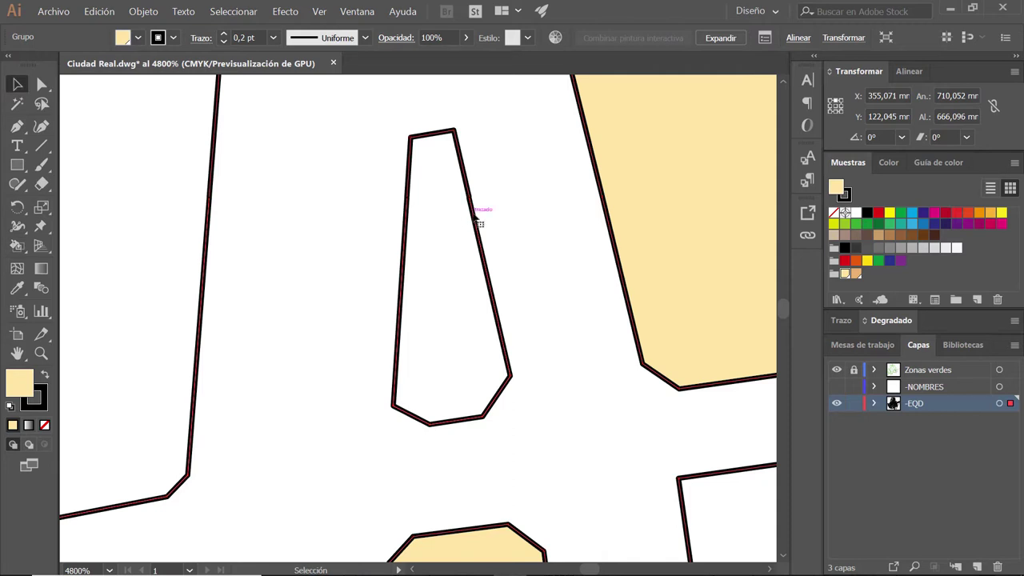
double_click(477, 217)
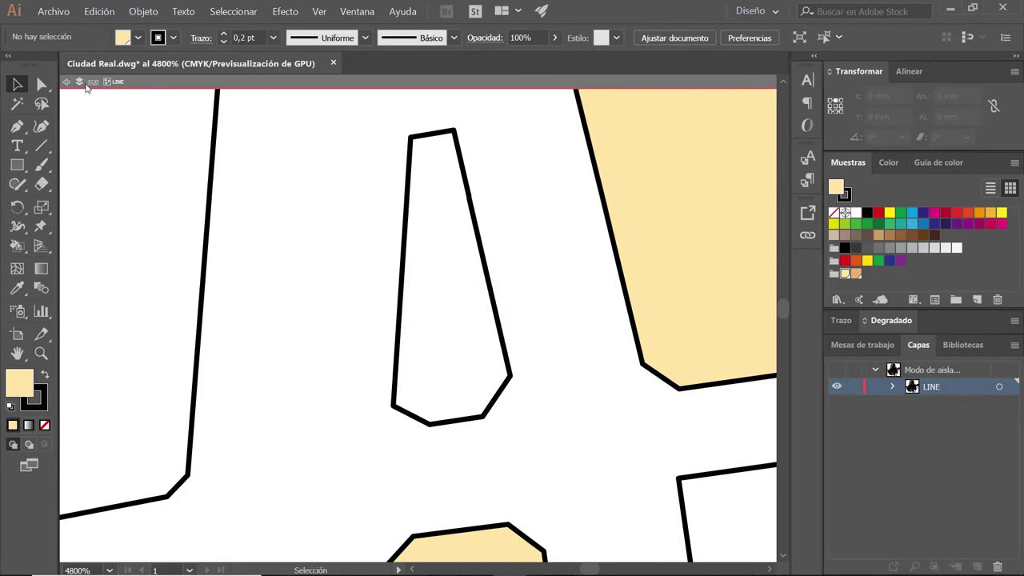
left_click(469, 172)
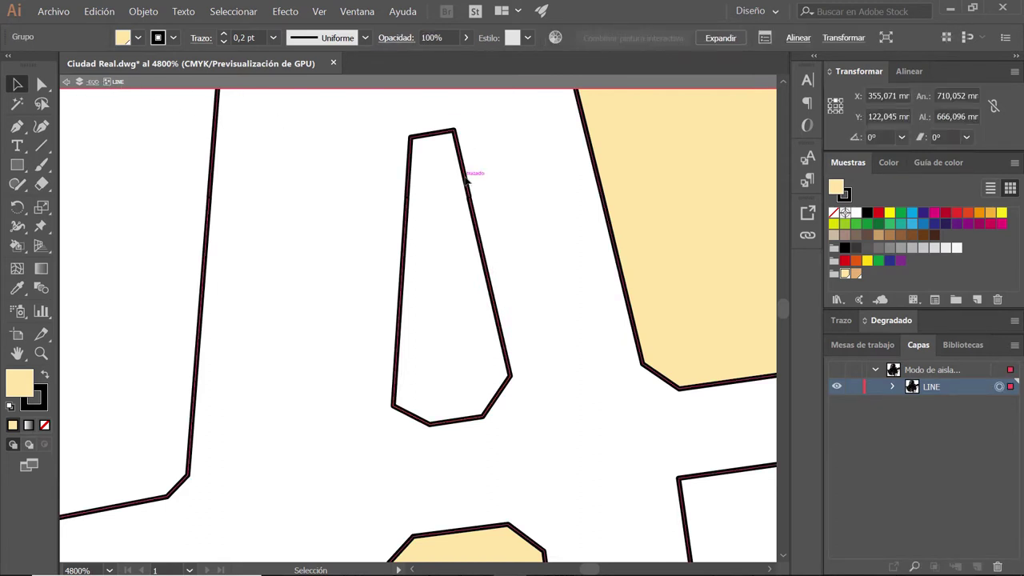
Step: Zoom in and move the right edge's corner anchor to close its gap
scroll(421, 183, "up", 1)
scroll(421, 185, "up", 1)
scroll(423, 187, "up", 1)
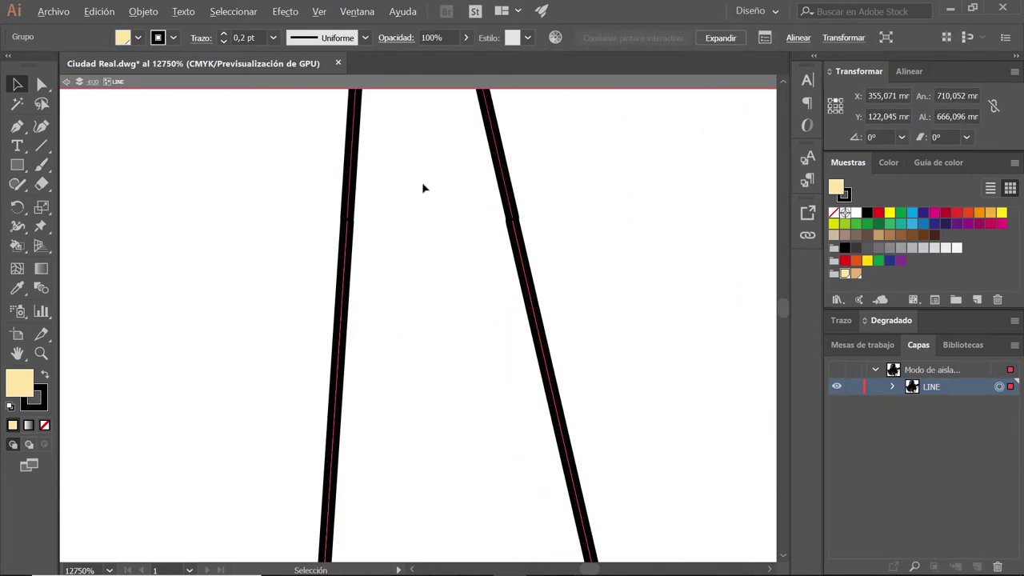
scroll(480, 200, "up", 1)
mouse_move(488, 206)
left_mouse_down()
mouse_move(477, 252)
mouse_move(573, 222)
left_mouse_up()
scroll(512, 256, "up", 1)
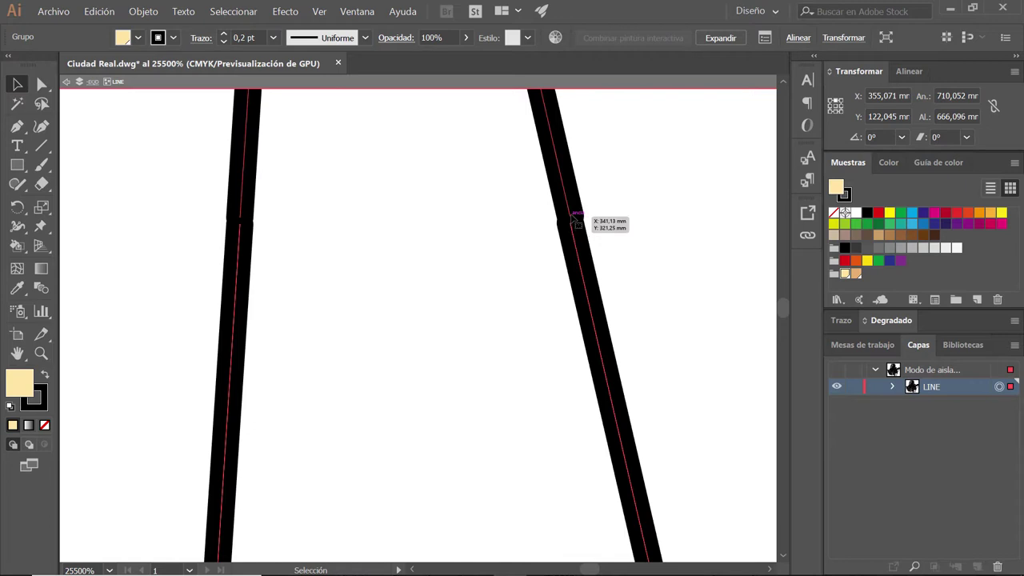
key("a")
left_click(575, 217)
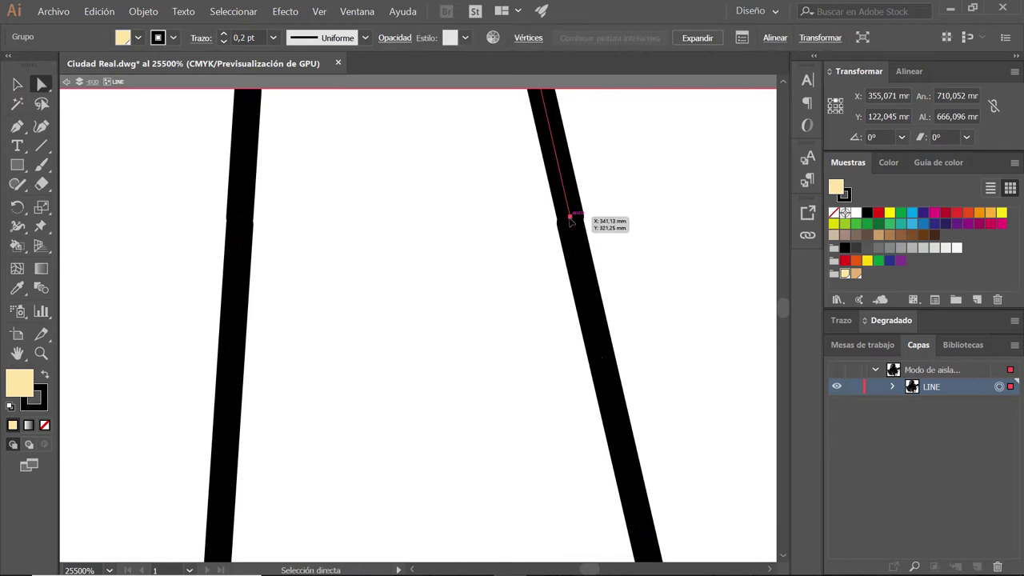
left_click(575, 220)
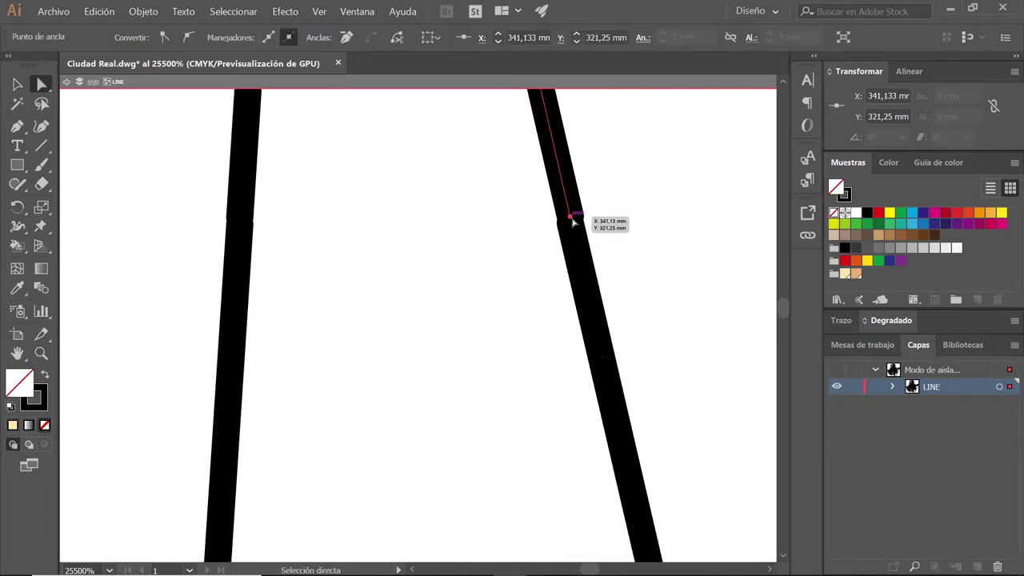
left_click_drag(572, 218, 574, 227)
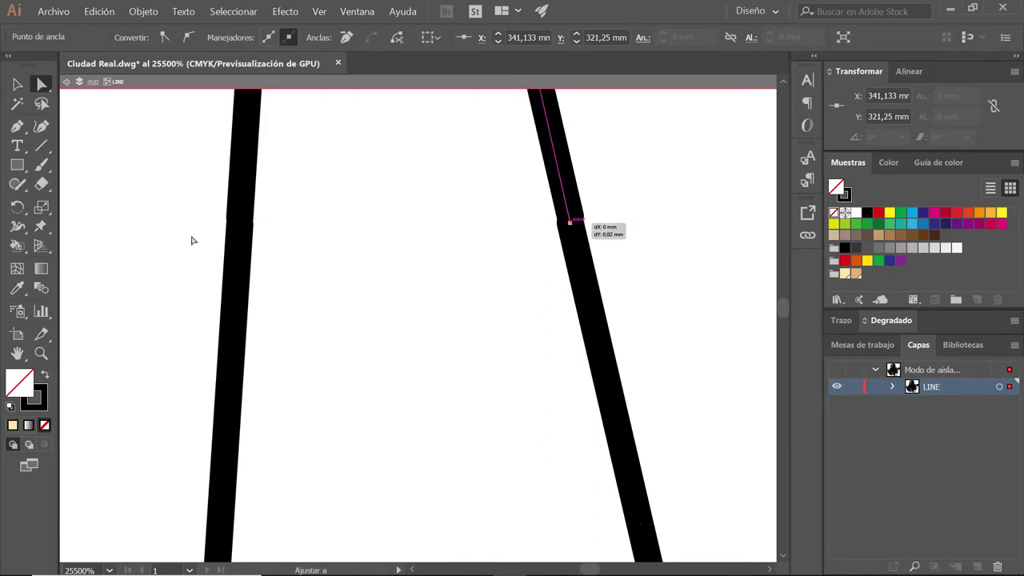
Step: Nudge the left edge's corner anchor to close the remaining gap
left_click(222, 240)
left_click(263, 240)
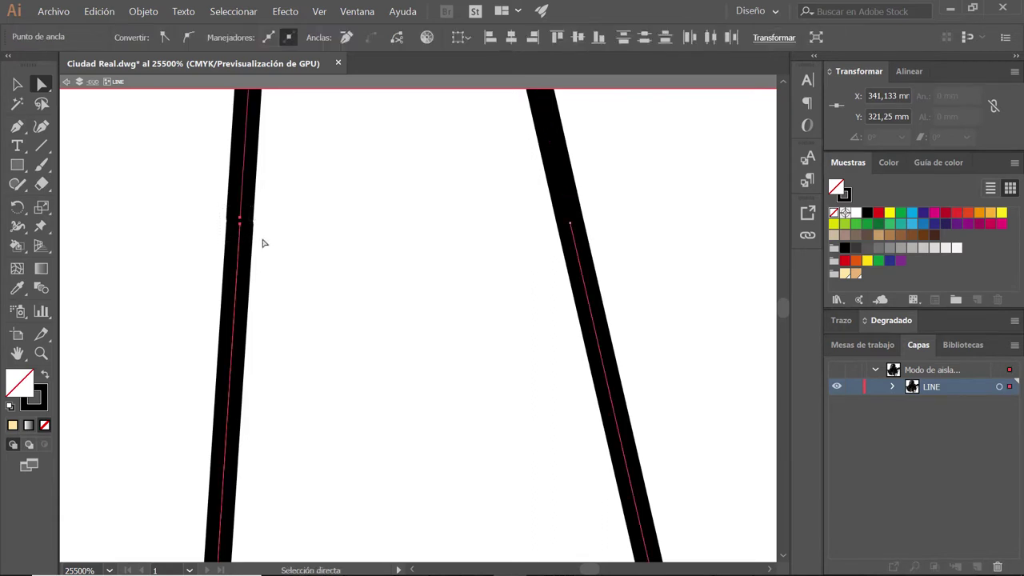
left_click_drag(240, 220, 268, 220)
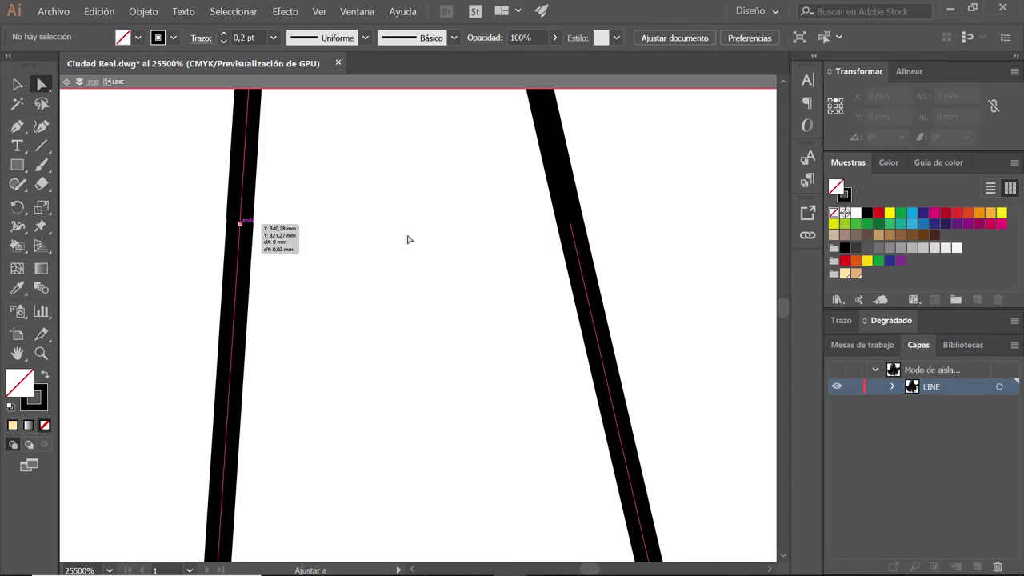
mouse_move(631, 206)
left_mouse_down()
mouse_move(487, 259)
mouse_move(206, 263)
mouse_move(223, 258)
left_mouse_up()
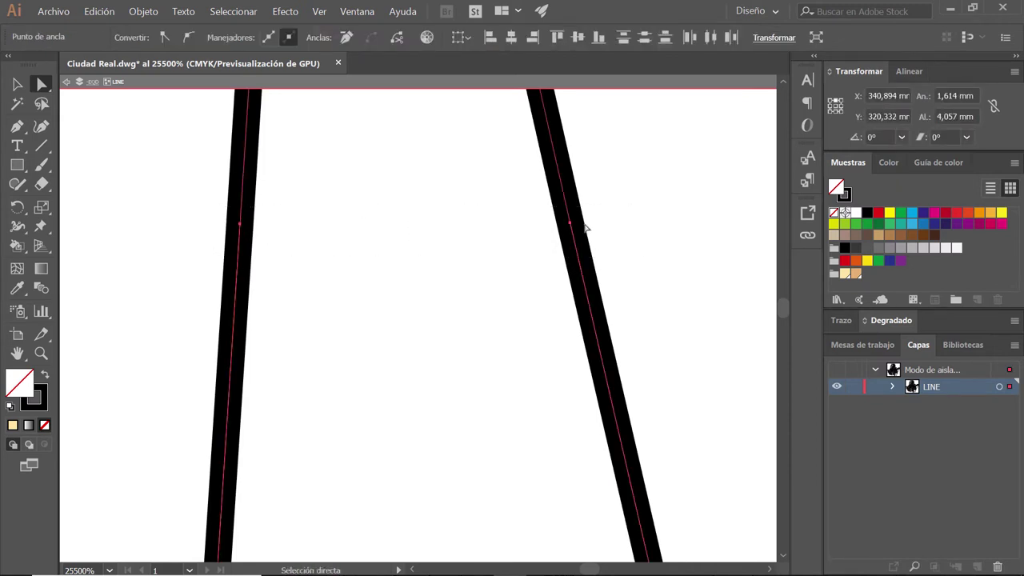
Step: Zoom out, deselect and exit isolation mode back to the three-layer map
scroll(477, 263, "down", 1, "alt")
scroll(476, 264, "down", 1, "alt")
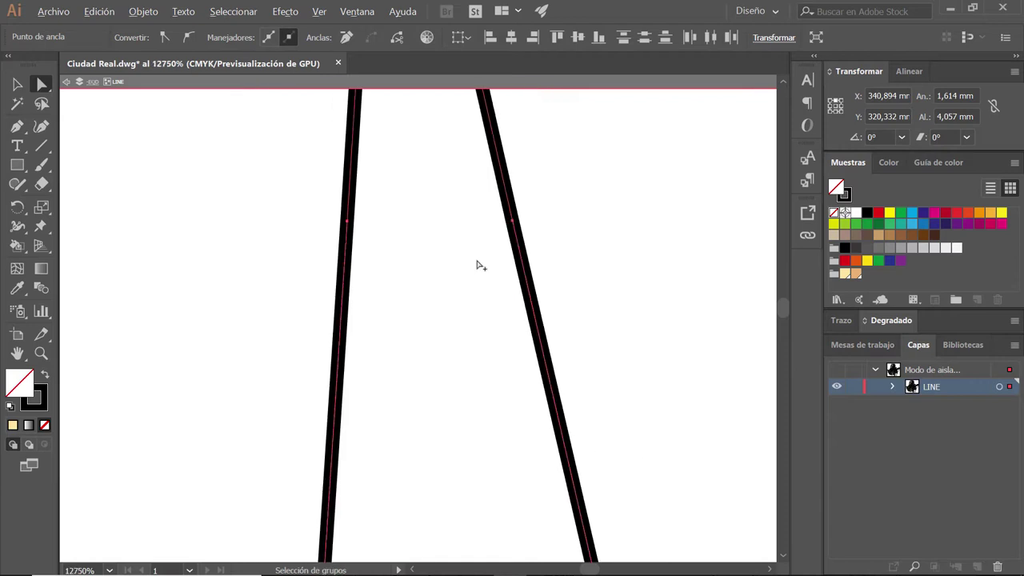
scroll(477, 264, "down", 1, "alt")
scroll(476, 264, "down", 1, "alt")
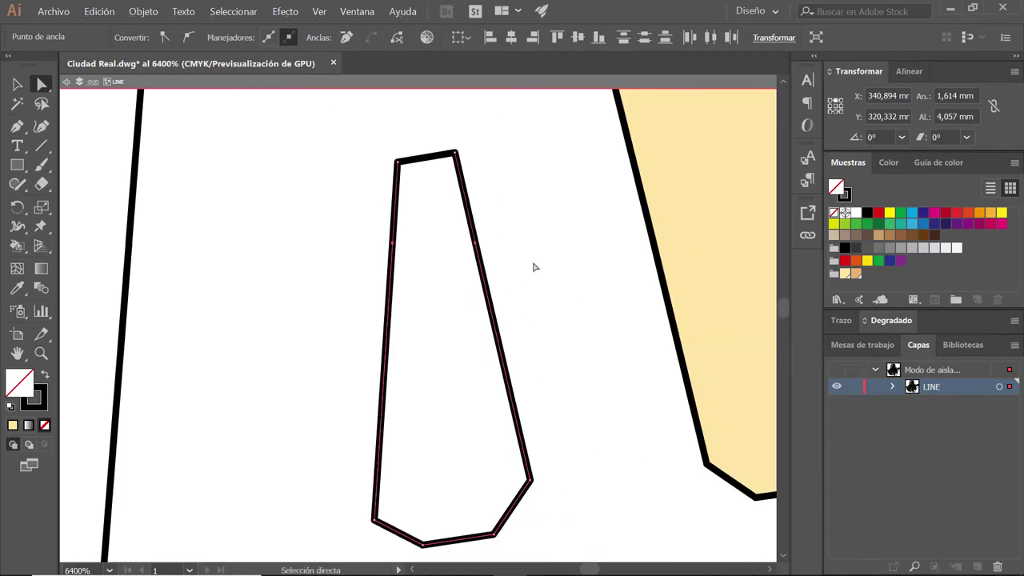
key("v")
left_click(573, 210)
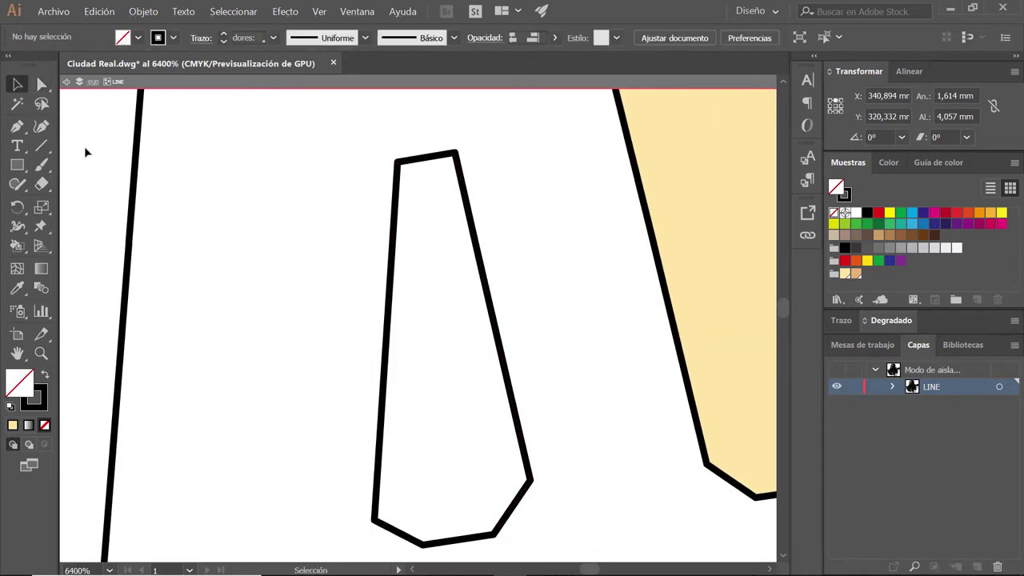
double_click(322, 214)
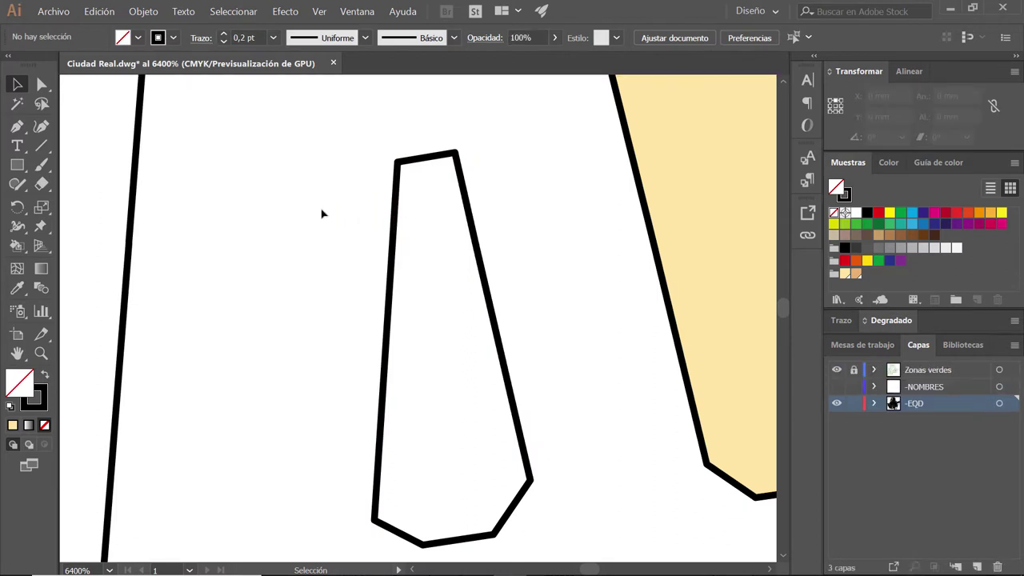
scroll(507, 285, "down", 1, "alt")
scroll(508, 285, "down", 1, "alt")
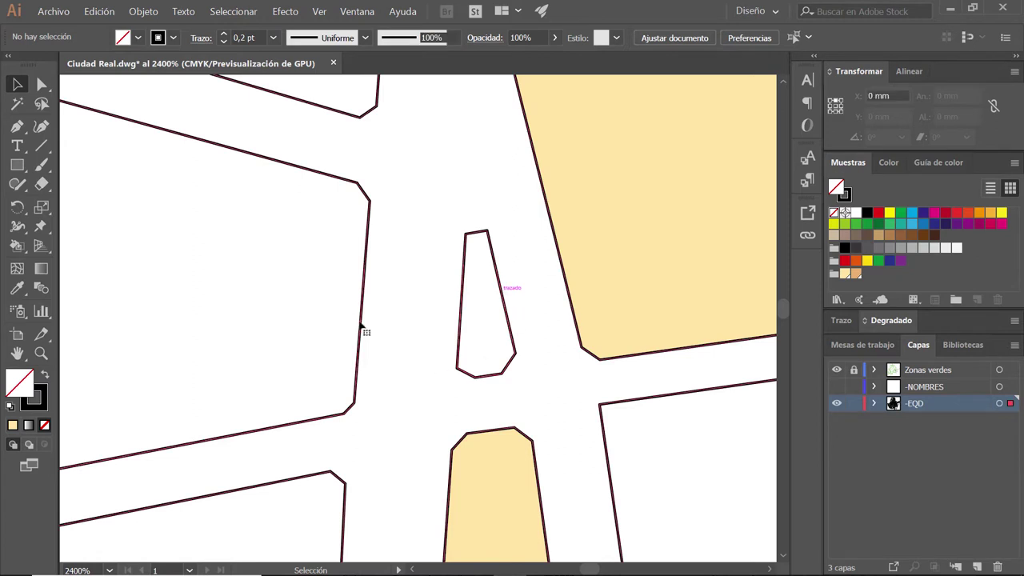
Step: Fill the narrow pointed central island with the beige Live Paint colour
left_click(414, 373)
scroll(414, 374, "down", 1, "alt")
scroll(413, 374, "up", 1, "alt")
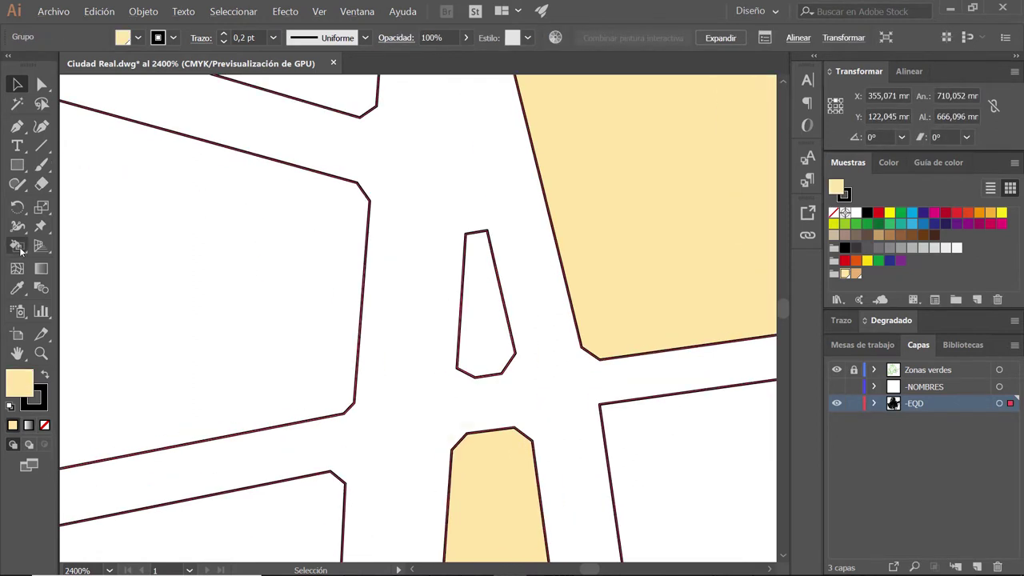
left_click(15, 247)
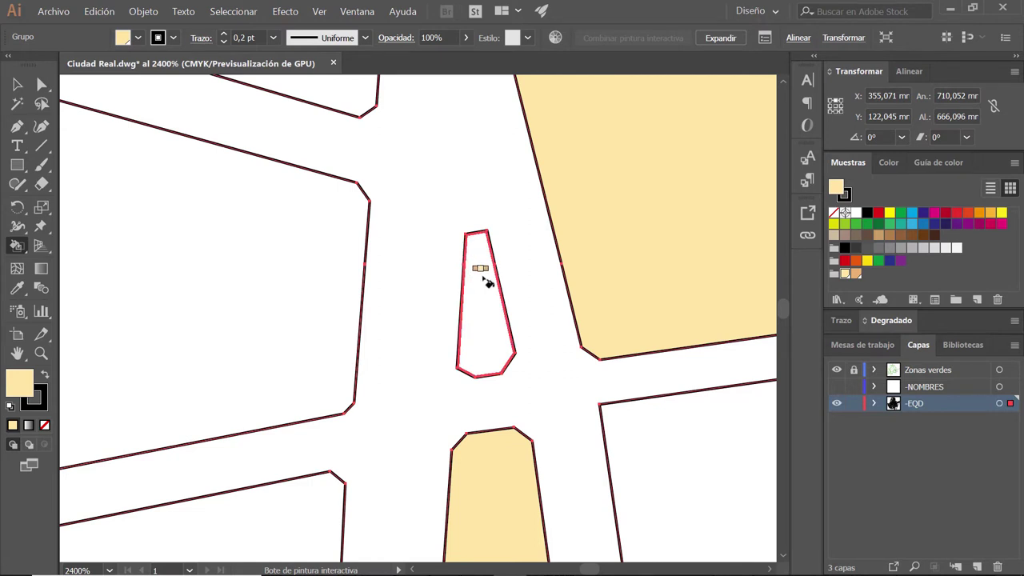
left_click(483, 277)
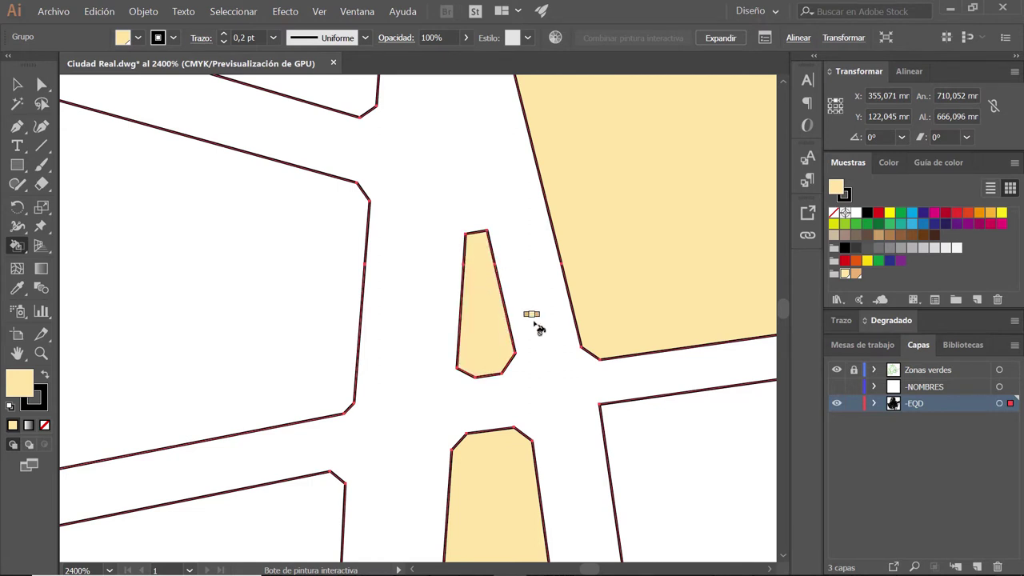
Step: Pan and zoom to 1200% on the block with the narrow green strip
scroll(521, 322, "down", 1, "alt")
scroll(521, 313, "down", 1, "alt")
scroll(521, 313, "down", 2, "alt")
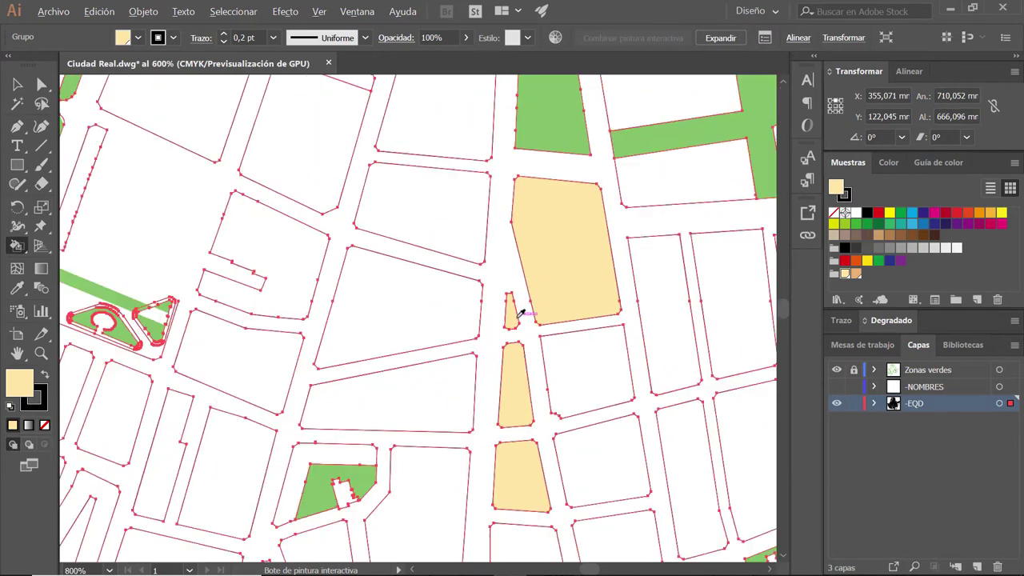
scroll(520, 313, "down", 1, "alt")
scroll(520, 313, "down", 1, "alt")
scroll(566, 320, "up", 1, "alt")
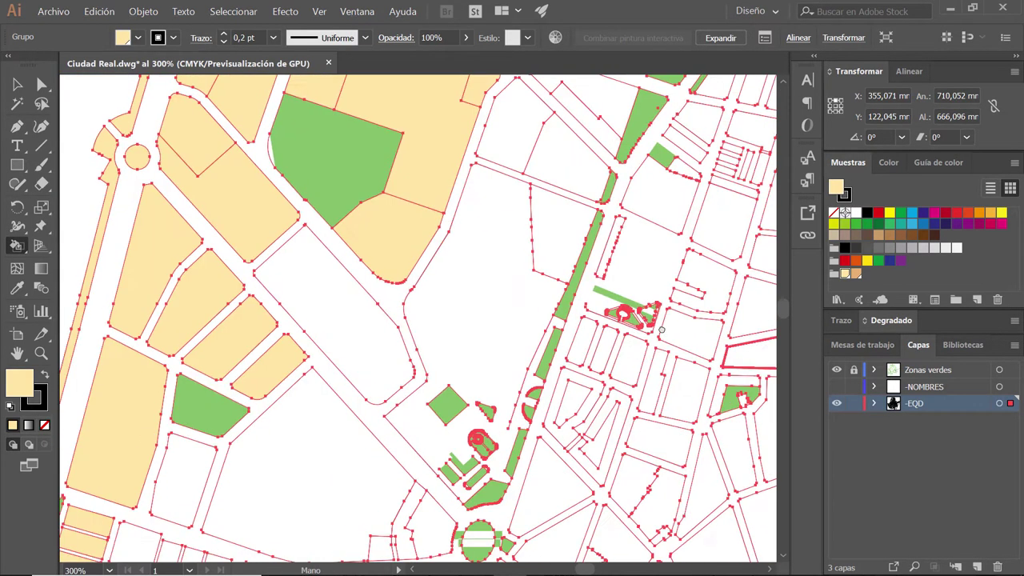
scroll(566, 320, "down", 1, "alt")
left_click_drag(567, 320, 535, 270)
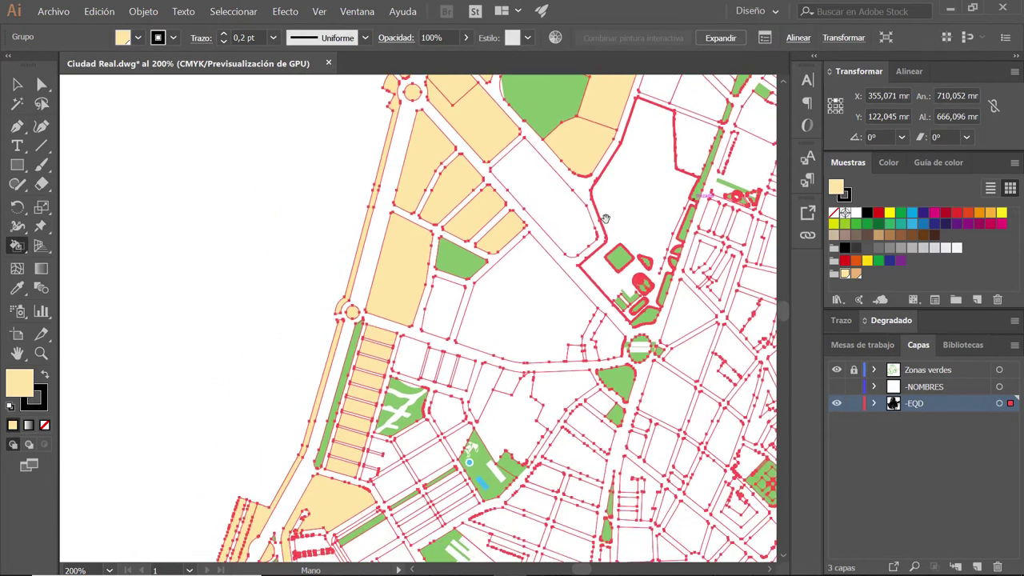
scroll(535, 269, "up", 1, "alt")
scroll(456, 216, "up", 1, "alt")
scroll(419, 222, "down", 3)
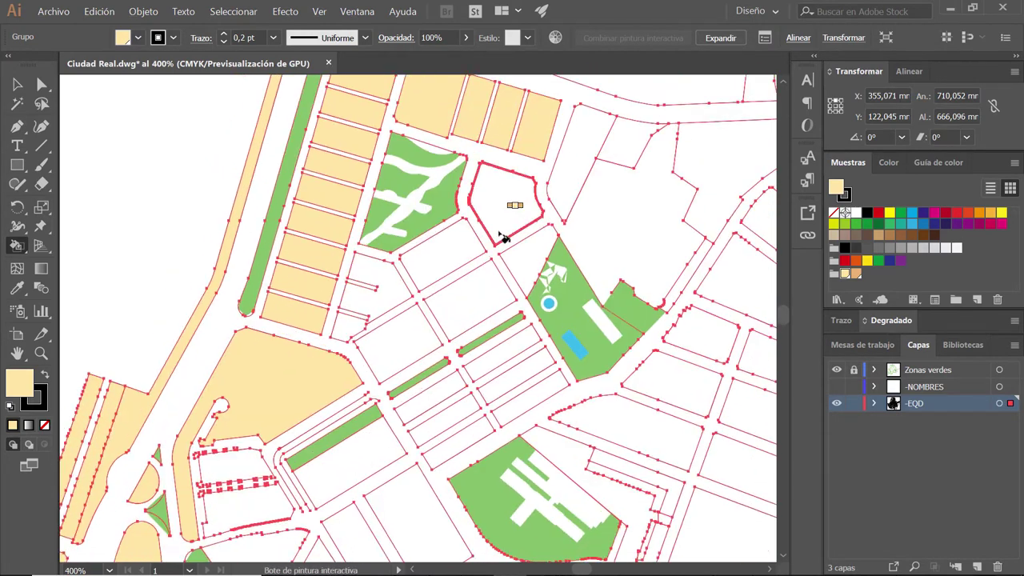
scroll(472, 343, "down", 3)
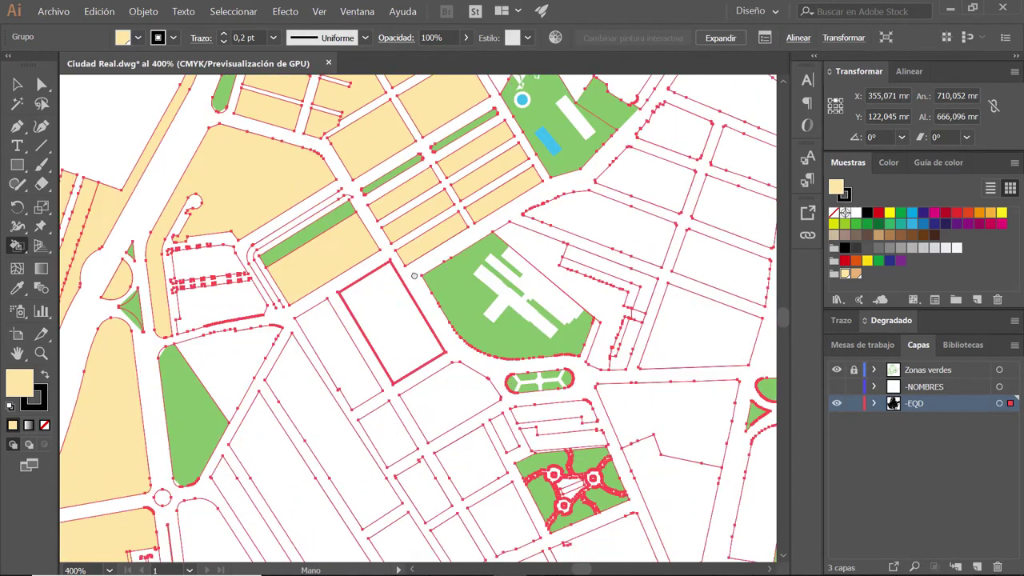
left_click_drag(357, 328, 570, 266)
scroll(599, 297, "down", 2)
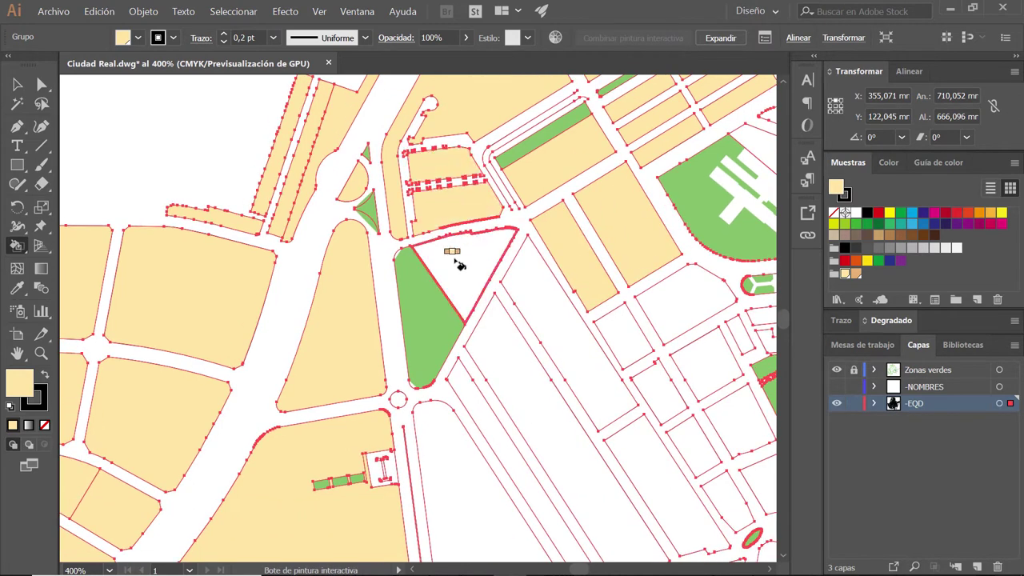
scroll(514, 171, "up", 1, "alt")
scroll(504, 240, "up", 2, "alt")
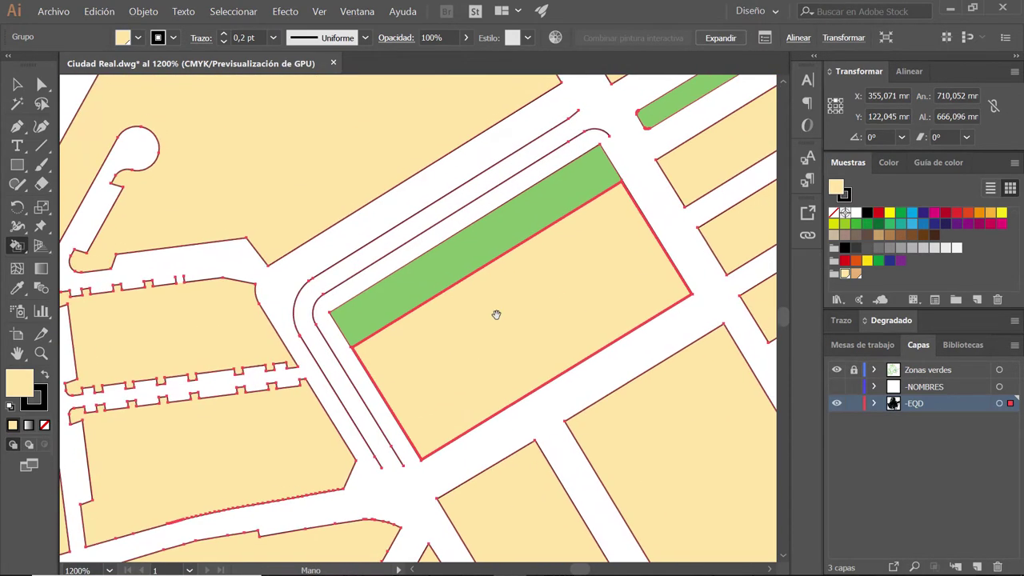
key("alt+Tab")
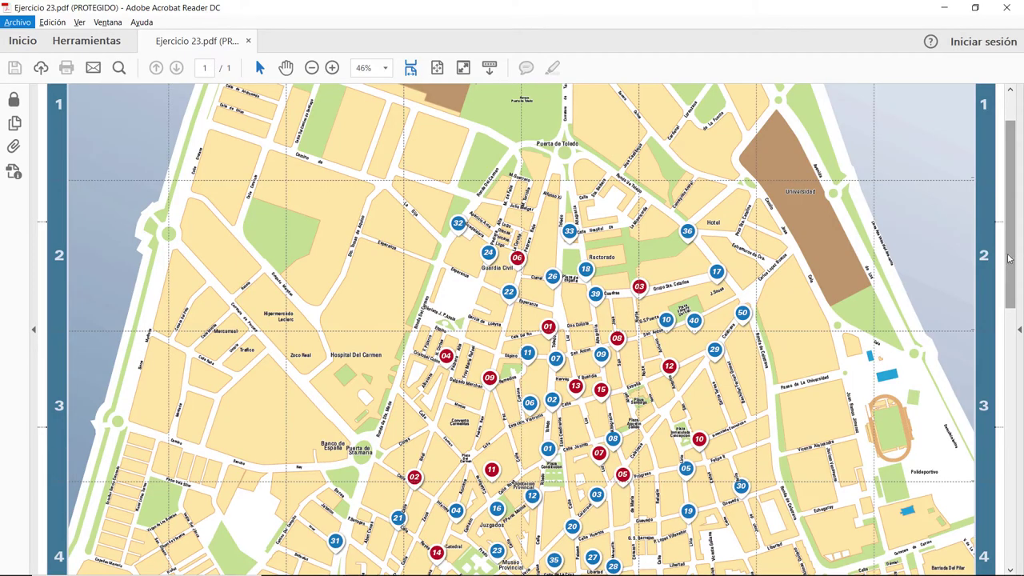
left_click_drag(1009, 259, 1009, 432)
key("alt+Tab")
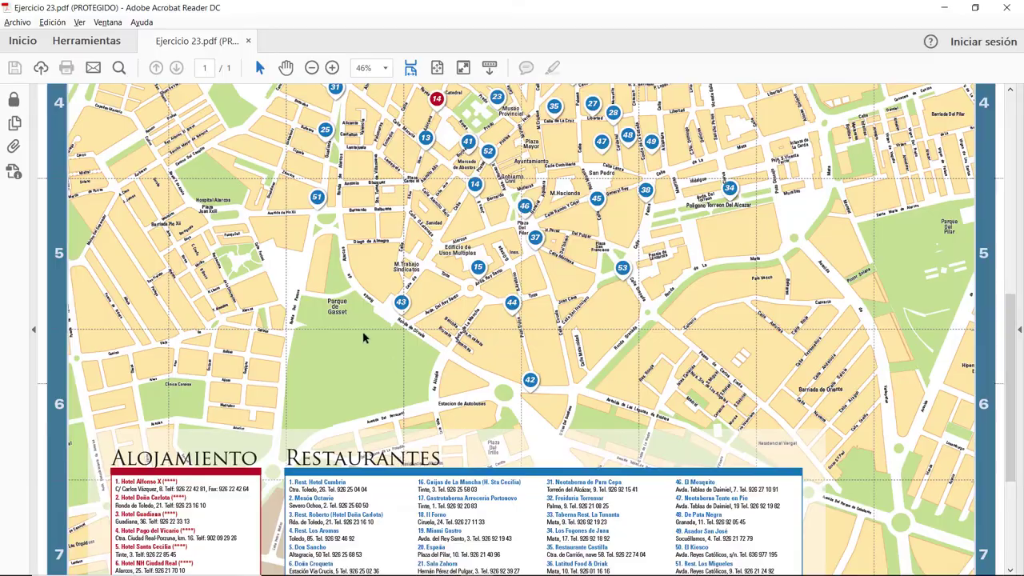
key("alt+Tab")
key("alt+Tab")
key("alt+Tab")
scroll(496, 276, "right", 3)
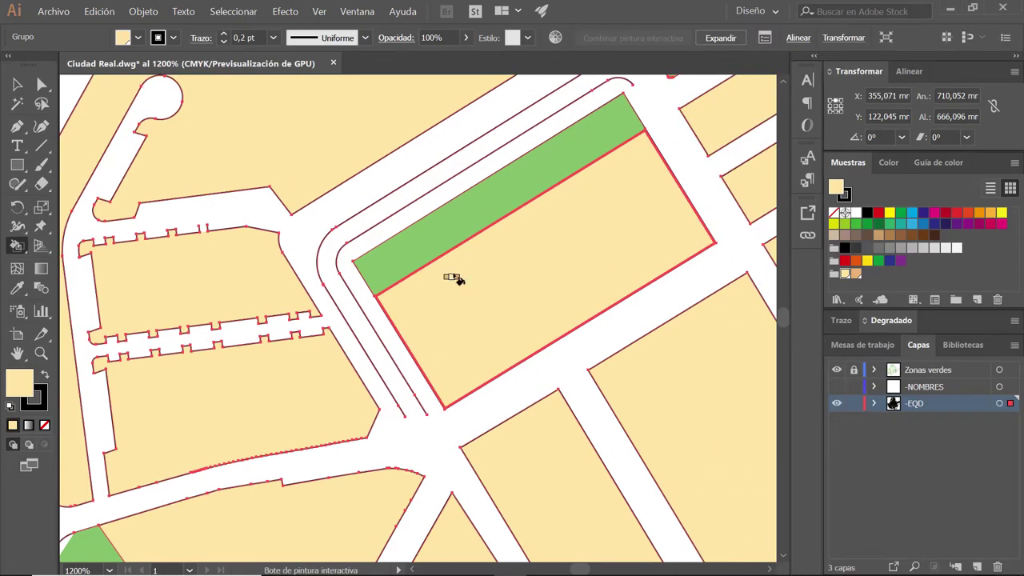
Step: Isolate the map group, select it and convert it to a Live Paint group
key("v")
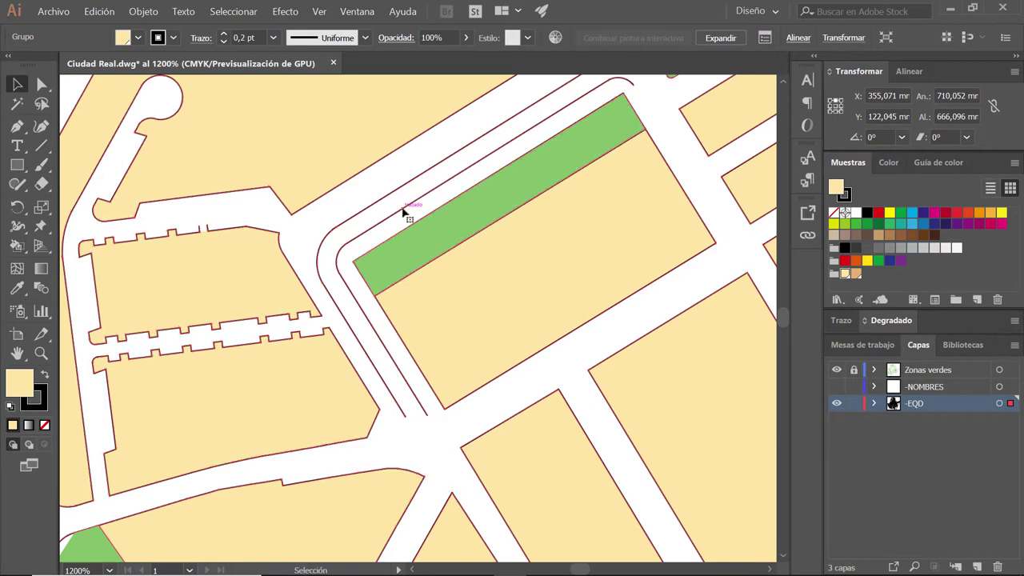
double_click(402, 210)
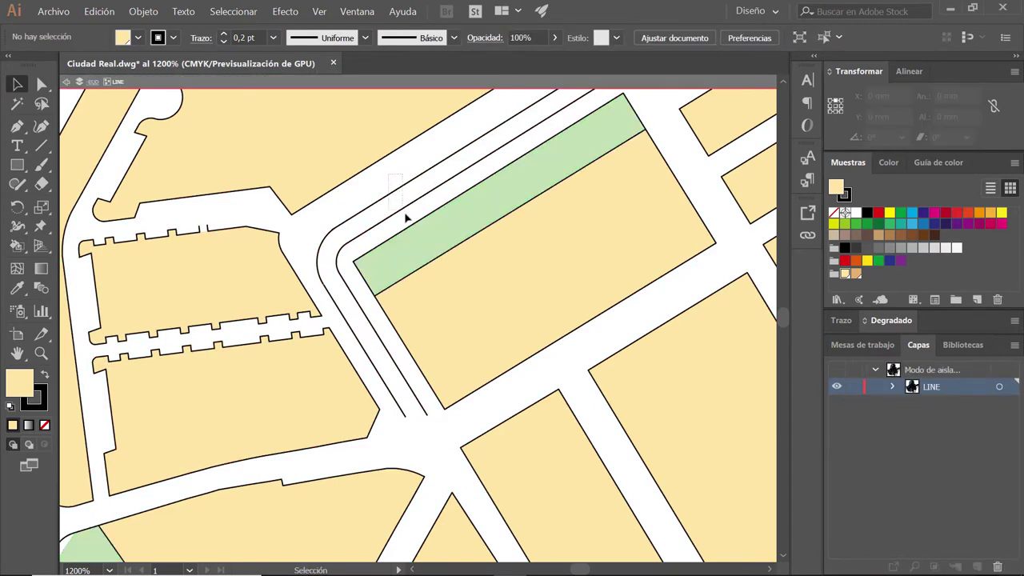
left_click(412, 222)
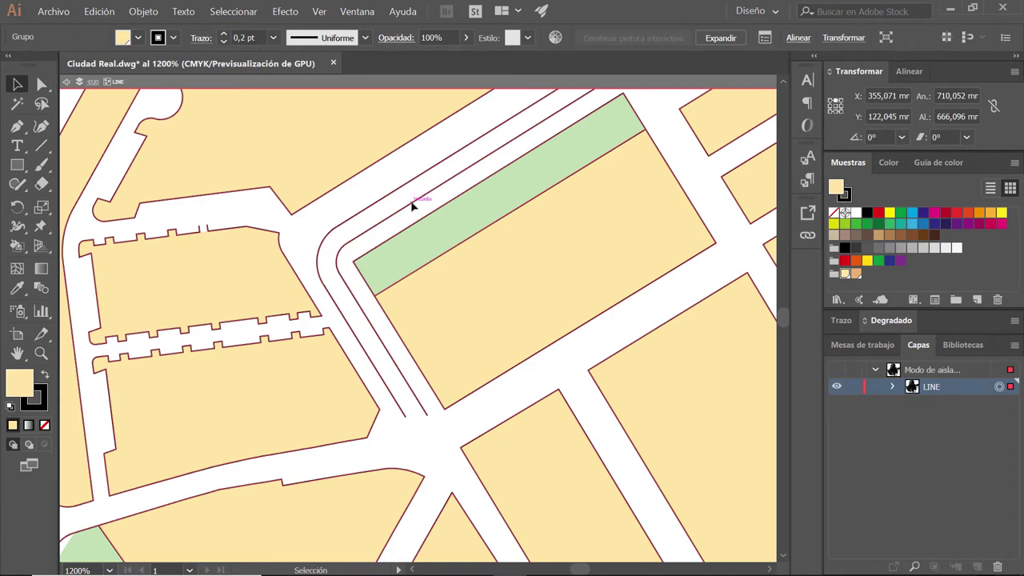
key("ctrl+alt+x")
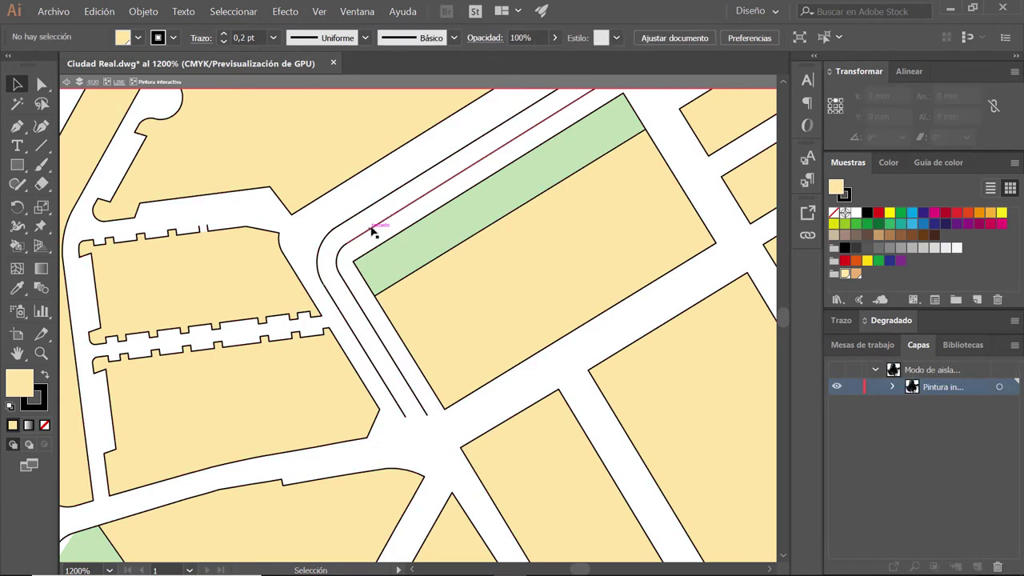
Step: Select the stray road-edge lines, diagonal line and small arc, then clear the selection
left_click(372, 232)
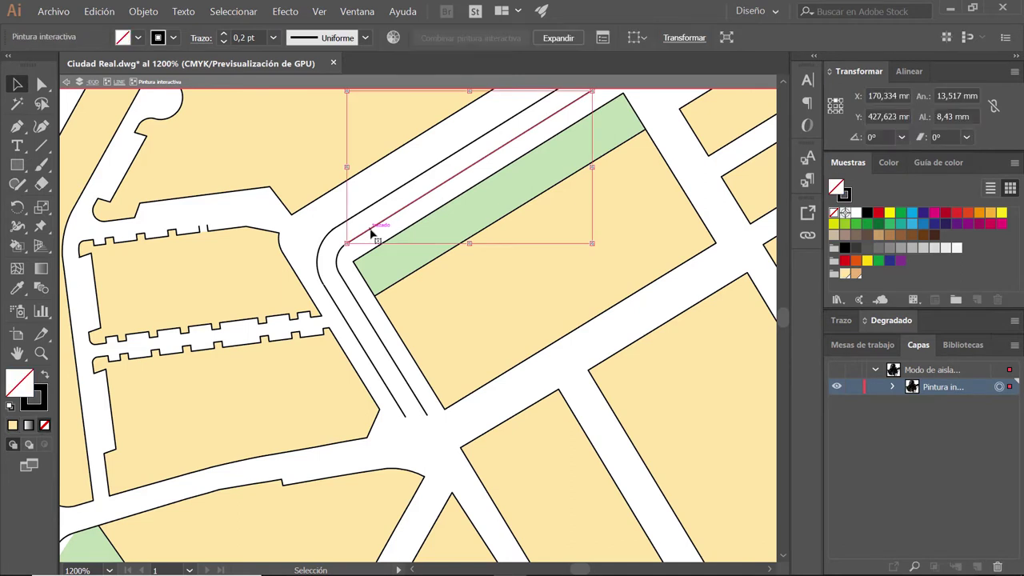
left_click(432, 175)
left_click(432, 169)
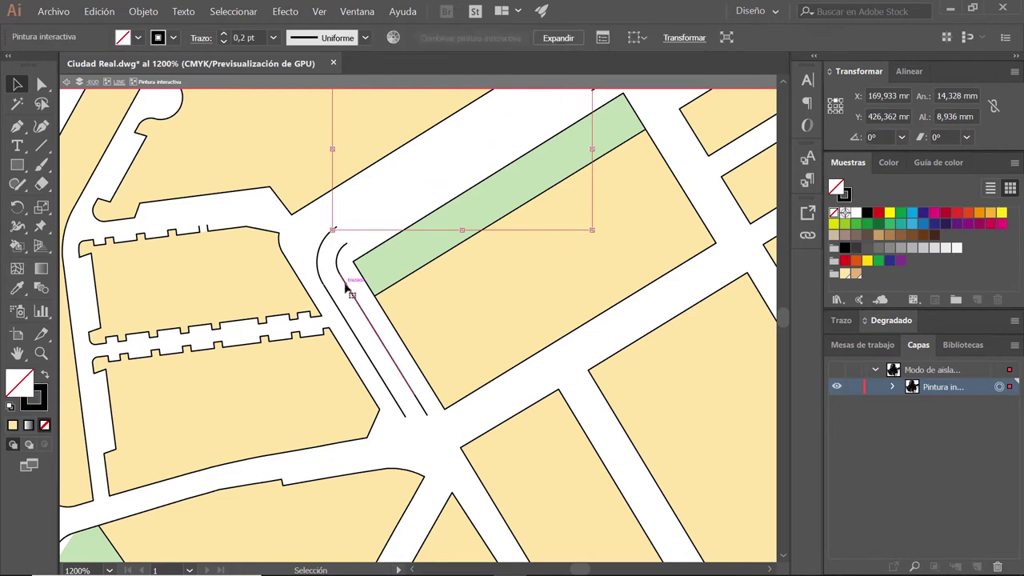
left_click(348, 296)
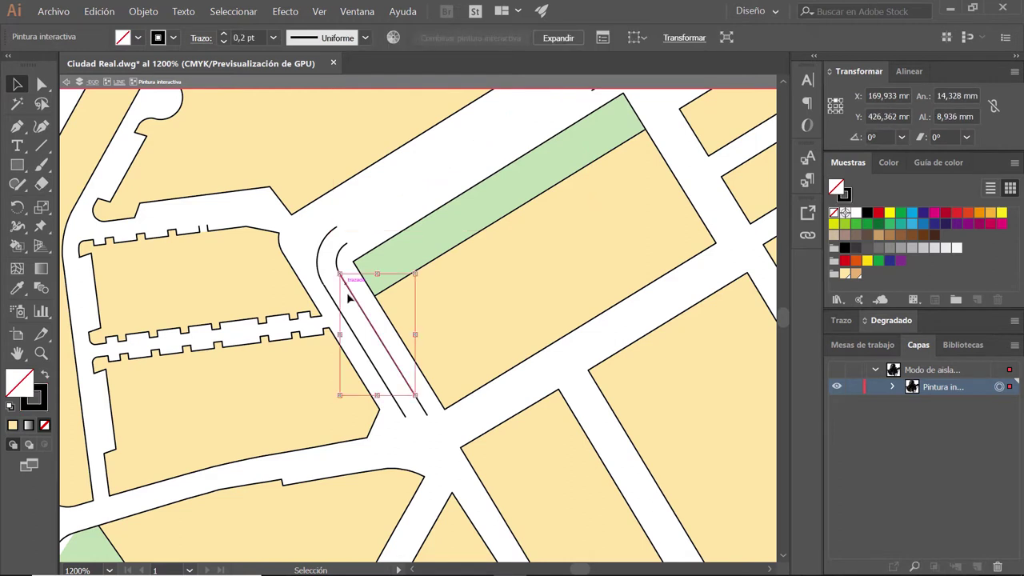
left_click(316, 260)
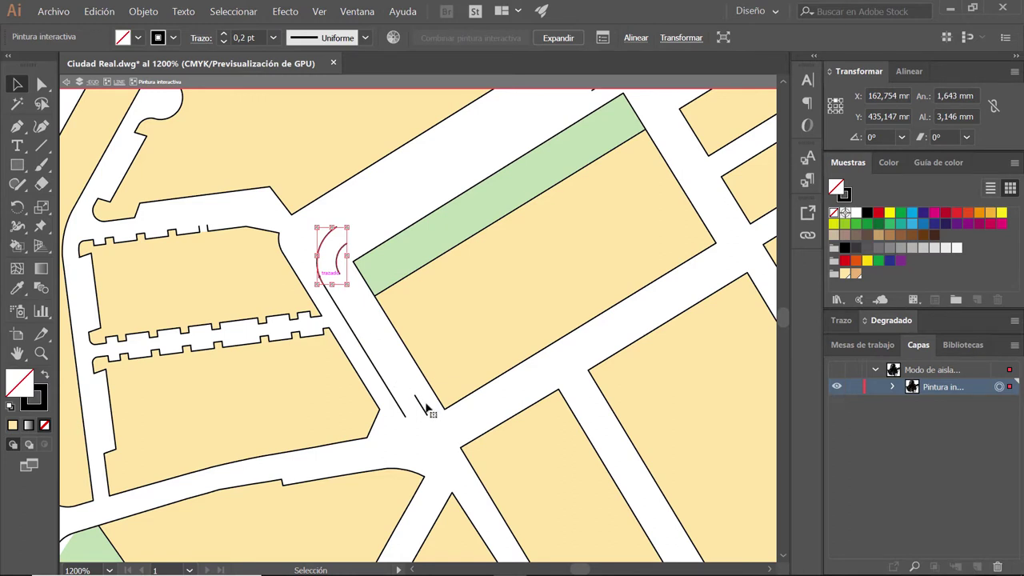
left_click(504, 313)
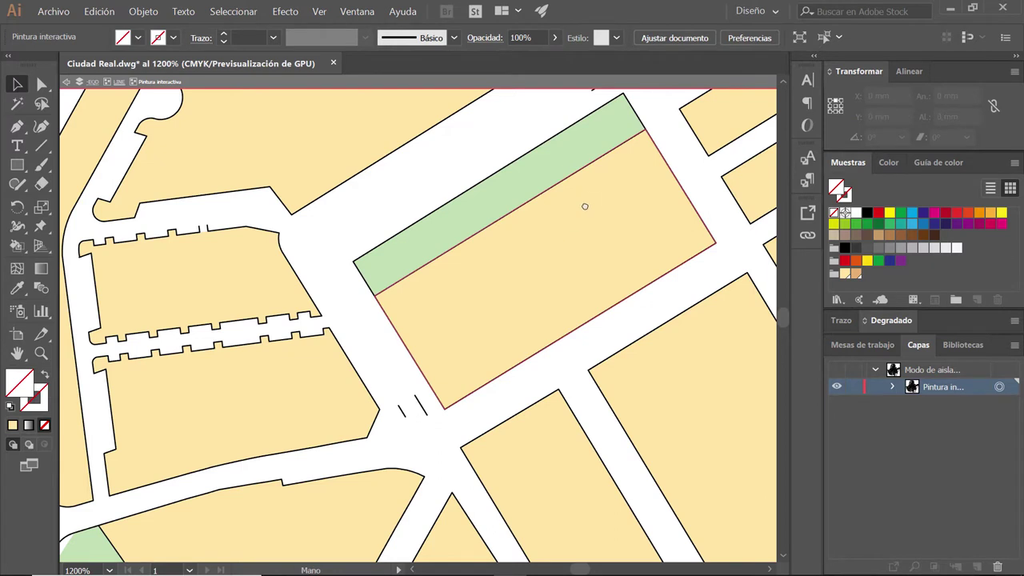
Step: Delete the leftover arc fragments and the short crossing segment, then exit isolation
left_click_drag(585, 205, 537, 266)
left_click_drag(576, 116, 537, 156)
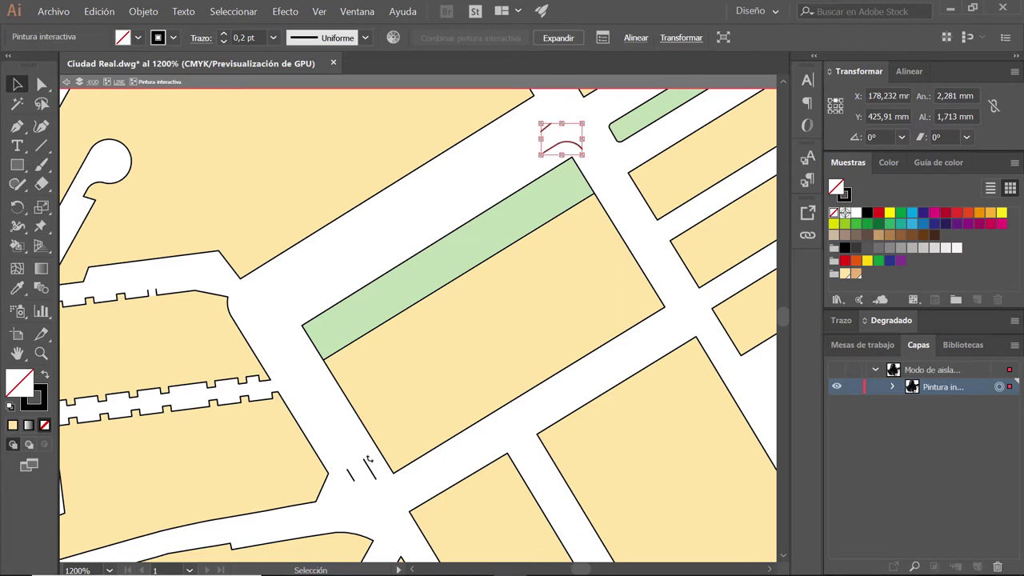
key("Delete")
left_click_drag(372, 462, 348, 485)
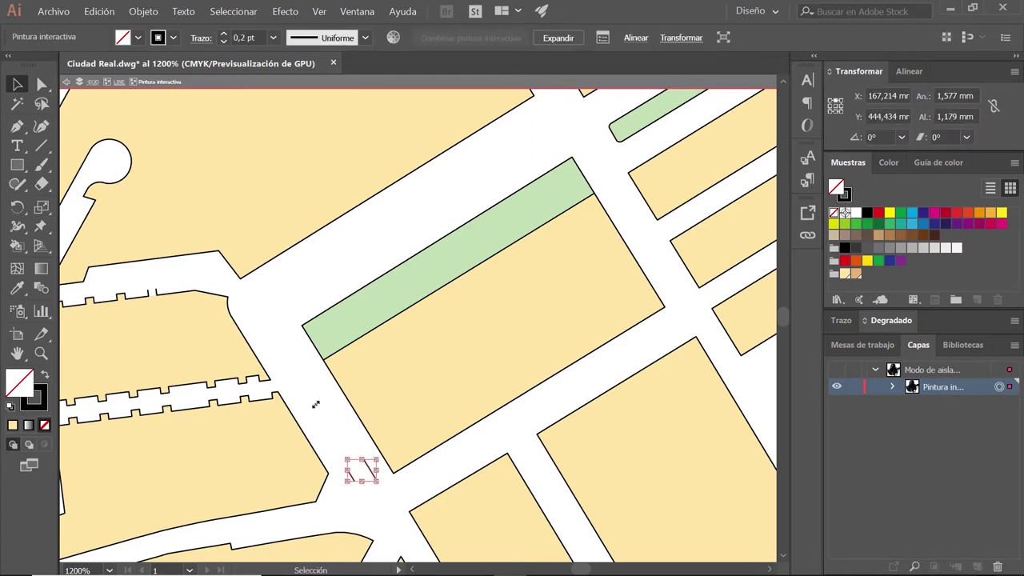
key("Delete")
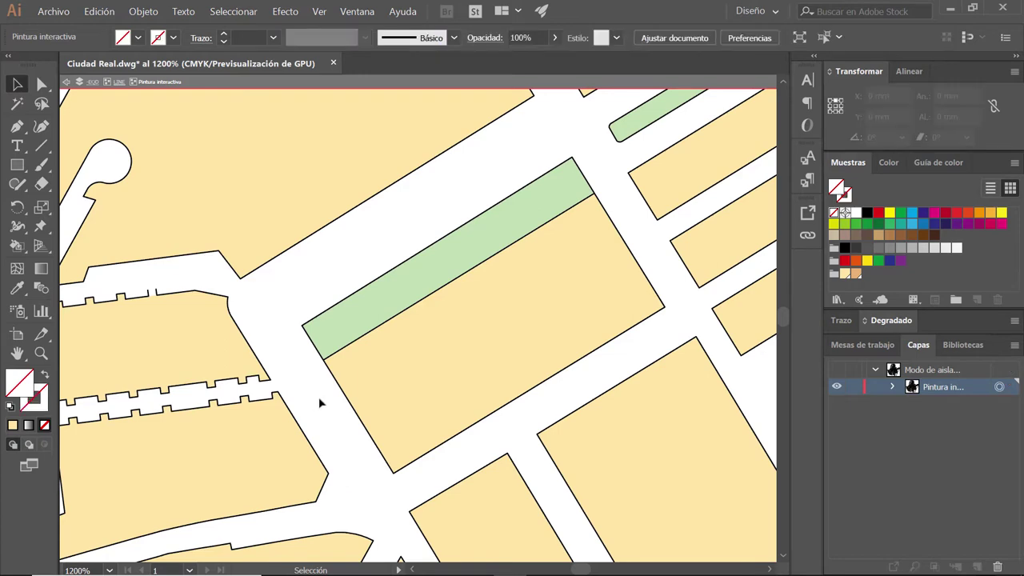
key("Escape")
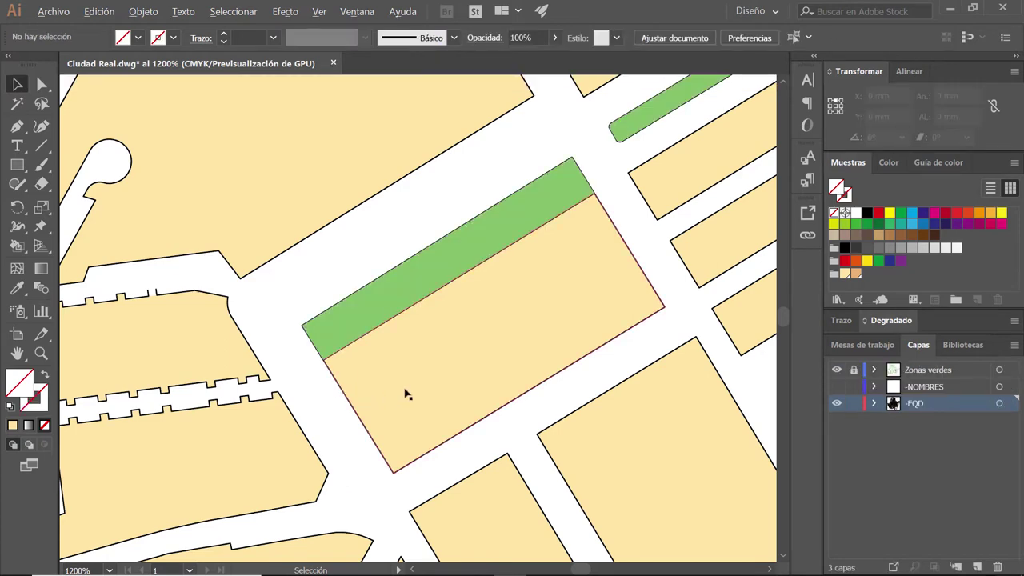
Step: Zoom out and back in, then paint the first empty blocks beige with the Live Paint Bucket
scroll(406, 393, "down", 1)
scroll(406, 392, "down", 1)
scroll(407, 393, "down", 2)
scroll(403, 258, "down", 1)
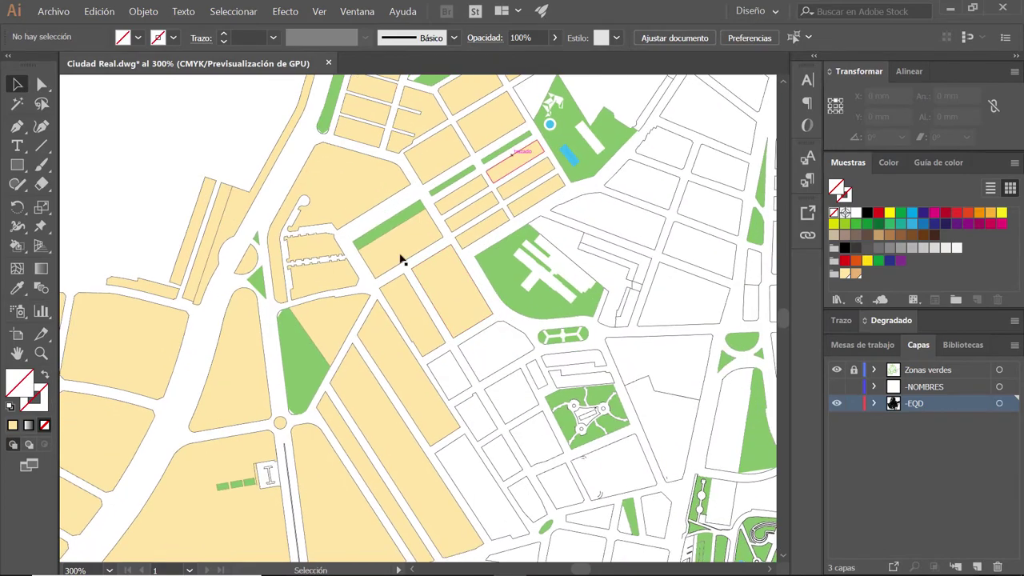
scroll(486, 389, "down", 1)
scroll(581, 297, "down", 1)
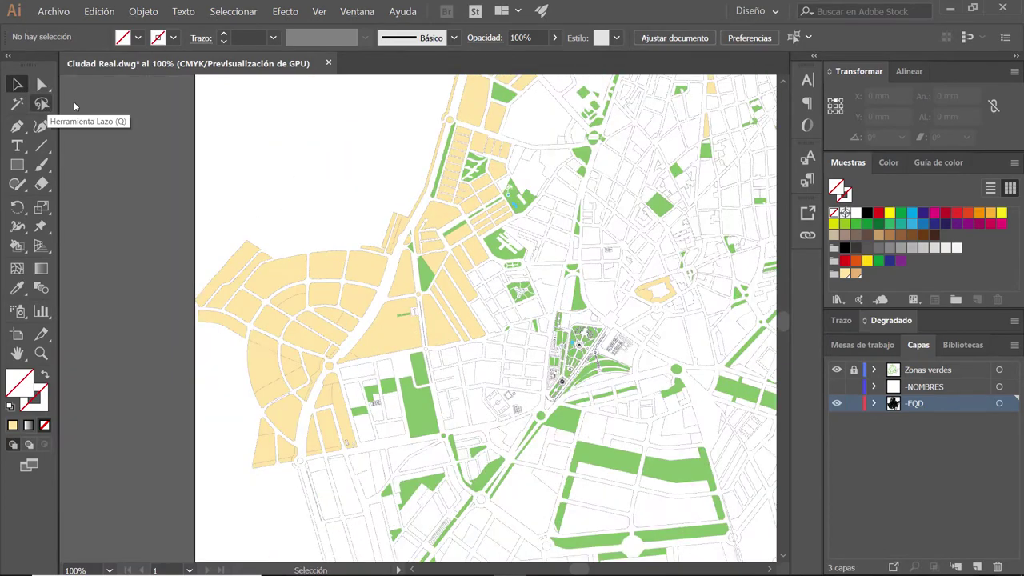
scroll(583, 385, "up", 2)
scroll(331, 320, "up", 1)
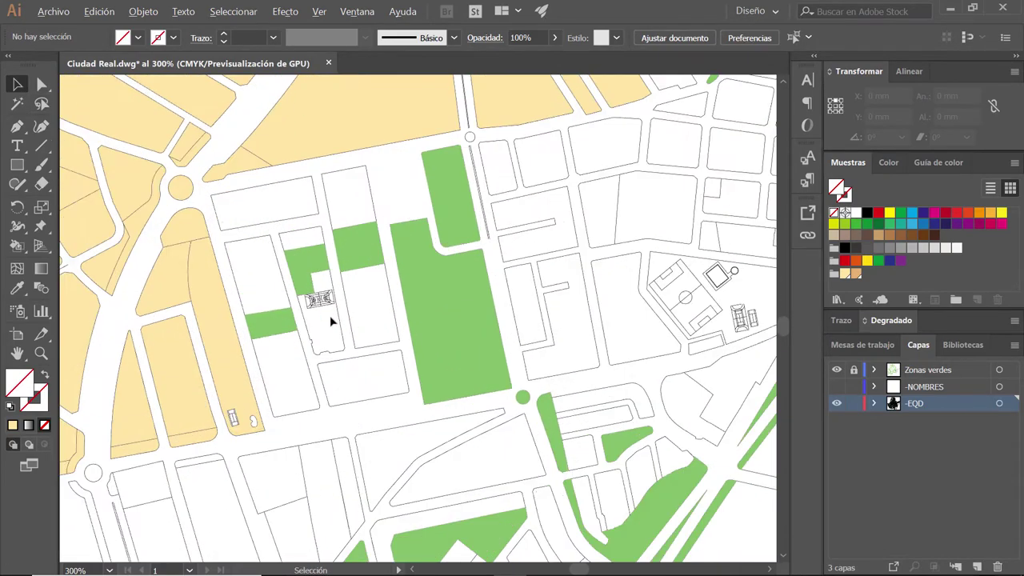
scroll(390, 327, "up", 1)
left_click(15, 247)
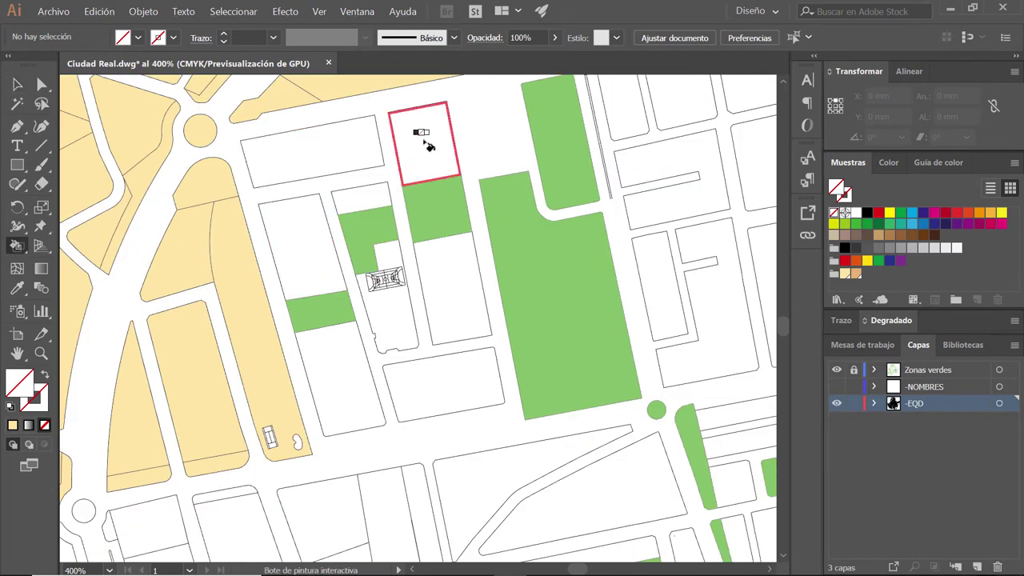
left_click(845, 273)
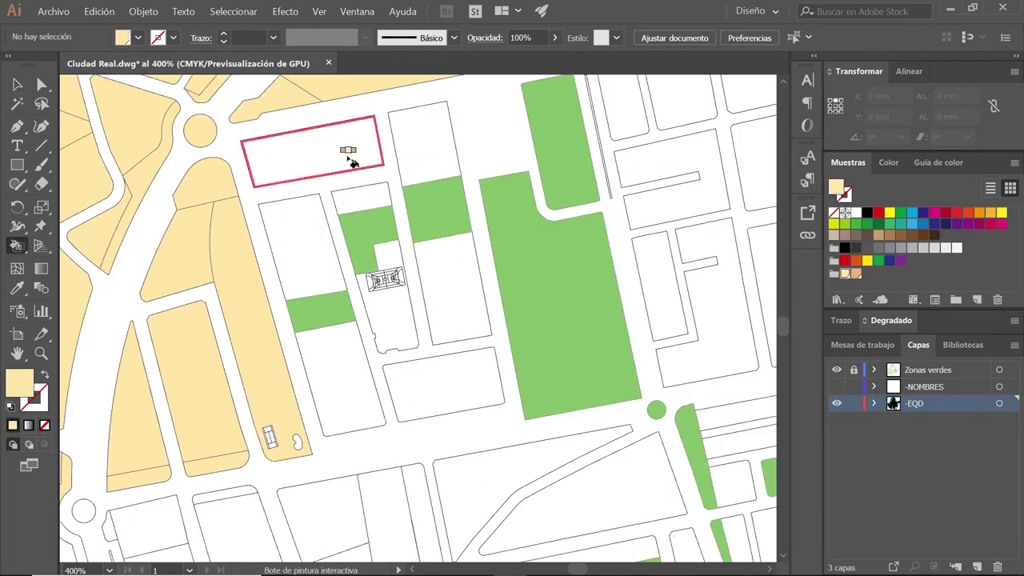
left_click_drag(349, 160, 528, 394)
Step: Fill the round plaza, the long sidewalk strip and a run of blocks beige
scroll(528, 394, "down", 5)
scroll(528, 395, "left", 2)
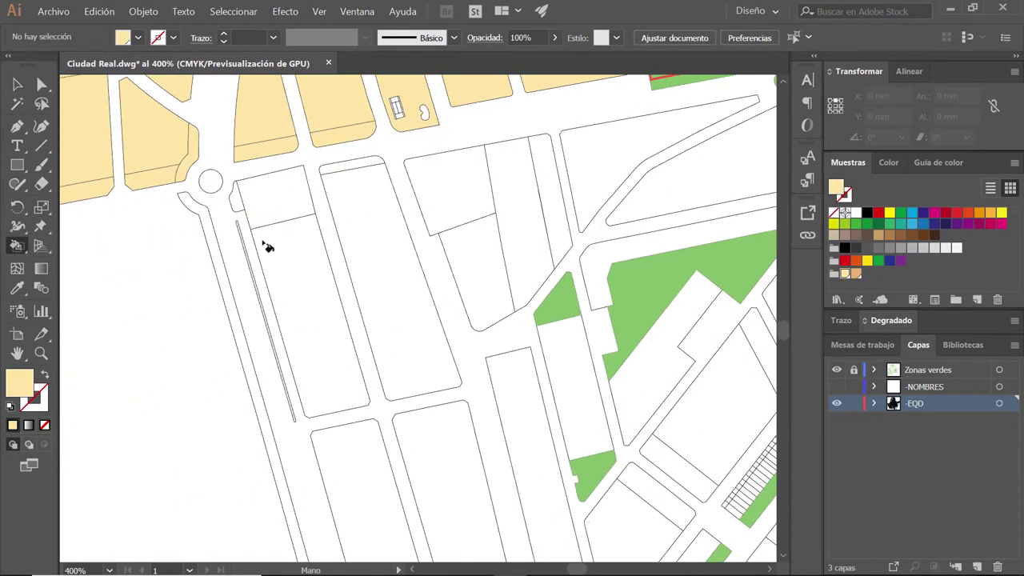
left_click(210, 182)
left_click(218, 240)
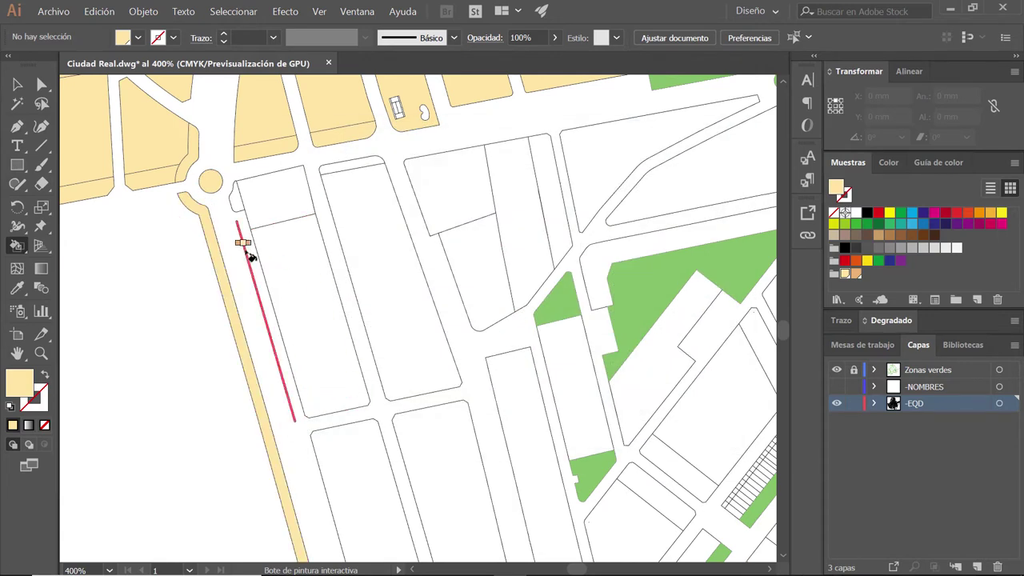
mouse_move(249, 252)
left_mouse_down()
mouse_move(464, 500)
mouse_move(612, 292)
left_mouse_up()
scroll(448, 379, "down", 3)
scroll(606, 411, "down", 3)
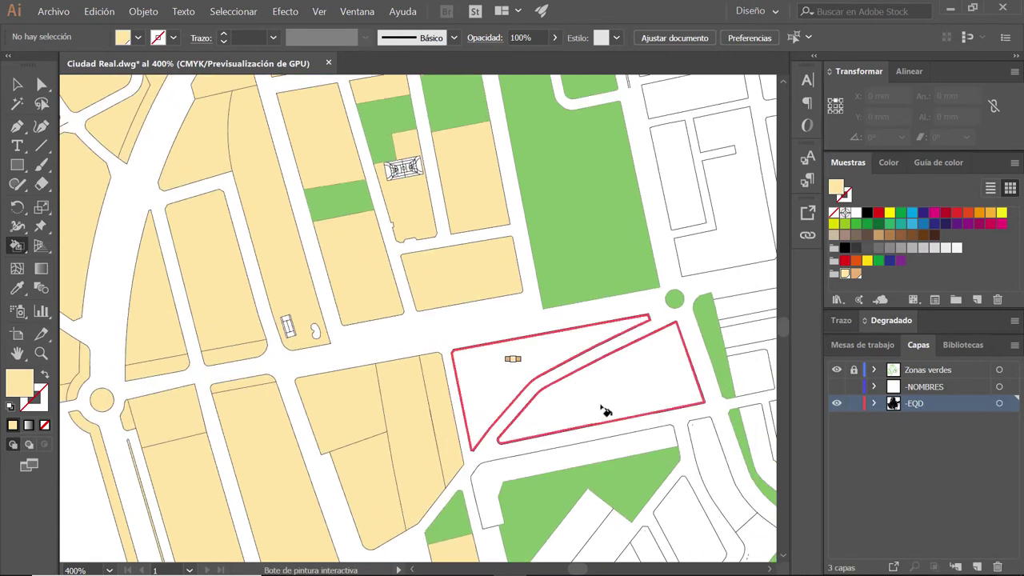
scroll(520, 327, "up", 3)
scroll(521, 327, "left", 3)
scroll(511, 324, "left", 4)
scroll(511, 324, "down", 3)
Step: Nudge the curved block's corner anchor into place with Direct Selection
key("a")
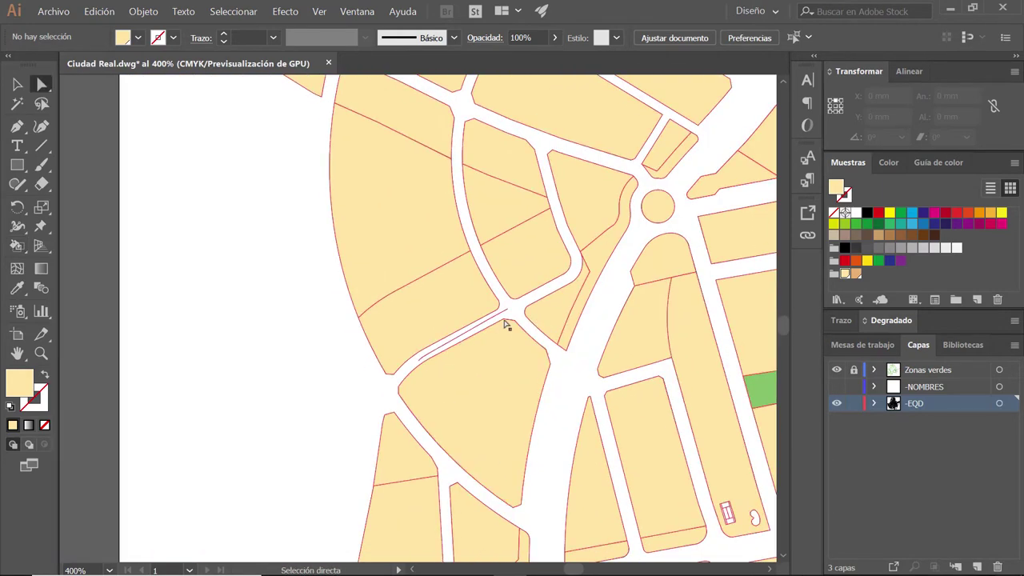
left_click(497, 317)
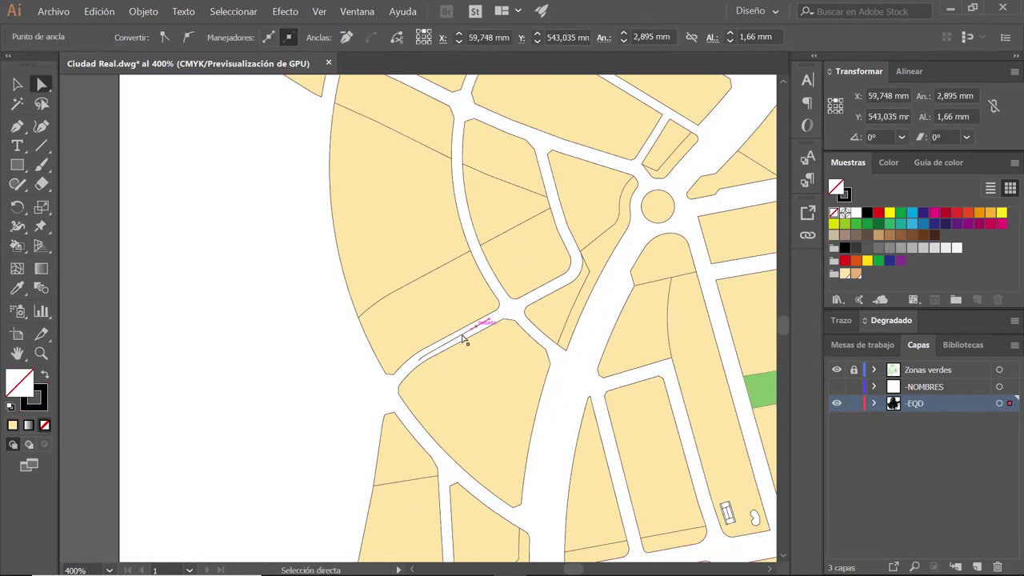
left_click(429, 356)
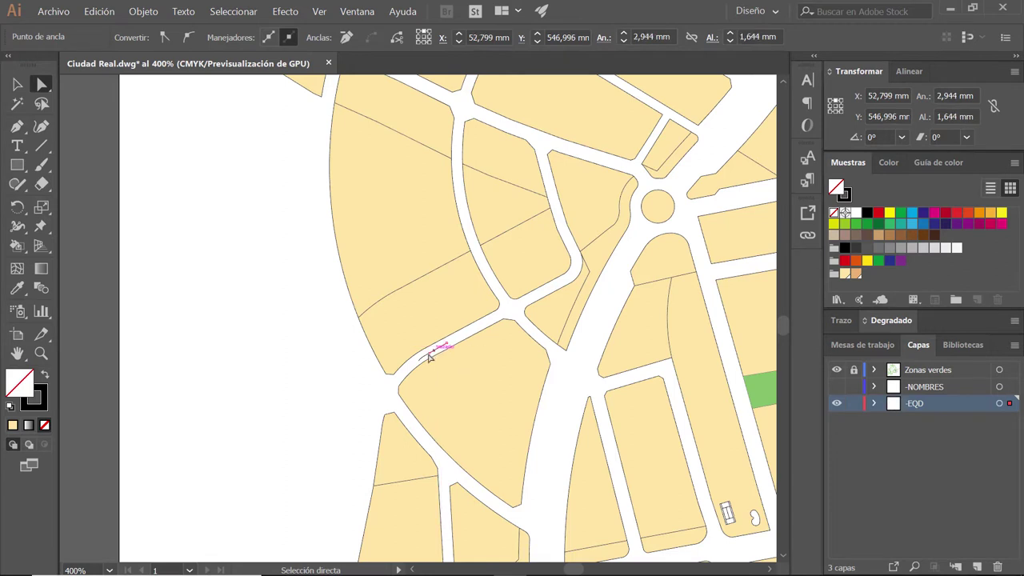
left_click(423, 357)
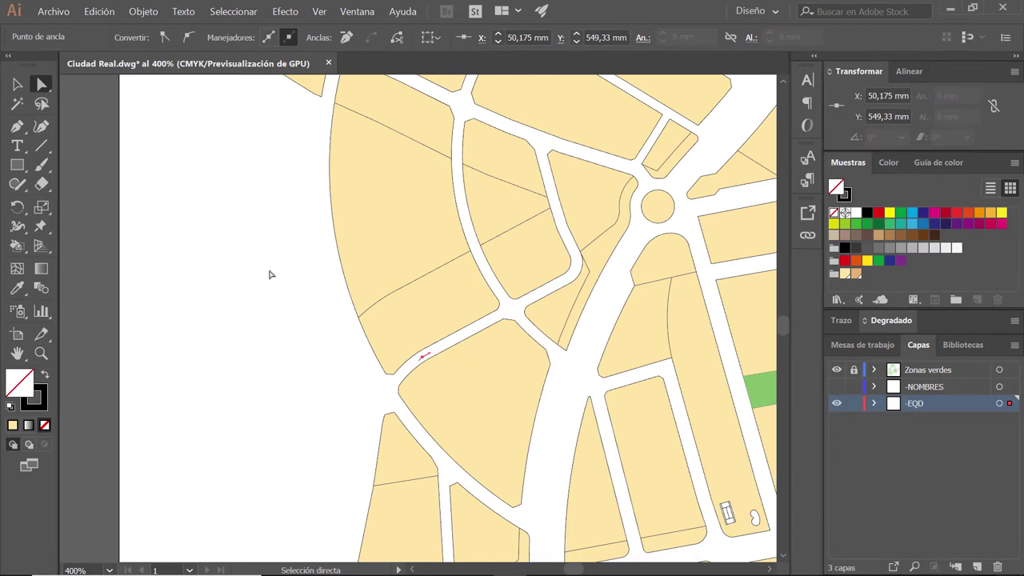
mouse_move(425, 364)
left_mouse_down()
mouse_move(454, 381)
mouse_move(441, 377)
left_mouse_up()
scroll(460, 345, "up", 2, "alt")
scroll(432, 364, "up", 1)
left_click(444, 374)
Step: Sample the beige block colour with the Live Paint Bucket and pan toward the green blocks
key("k")
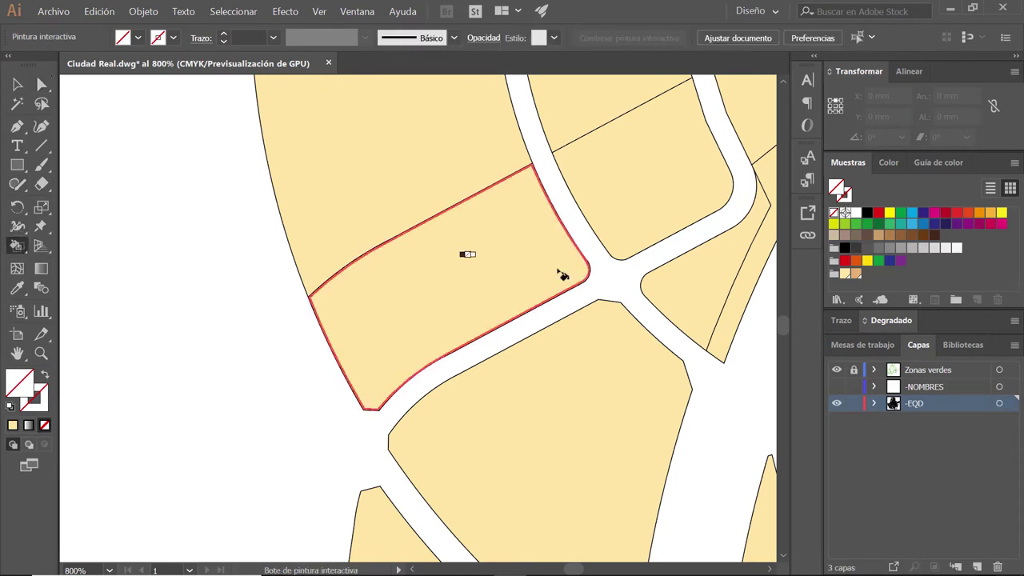
left_click(572, 279, "alt")
scroll(592, 304, "down", 3)
scroll(607, 344, "up", 2)
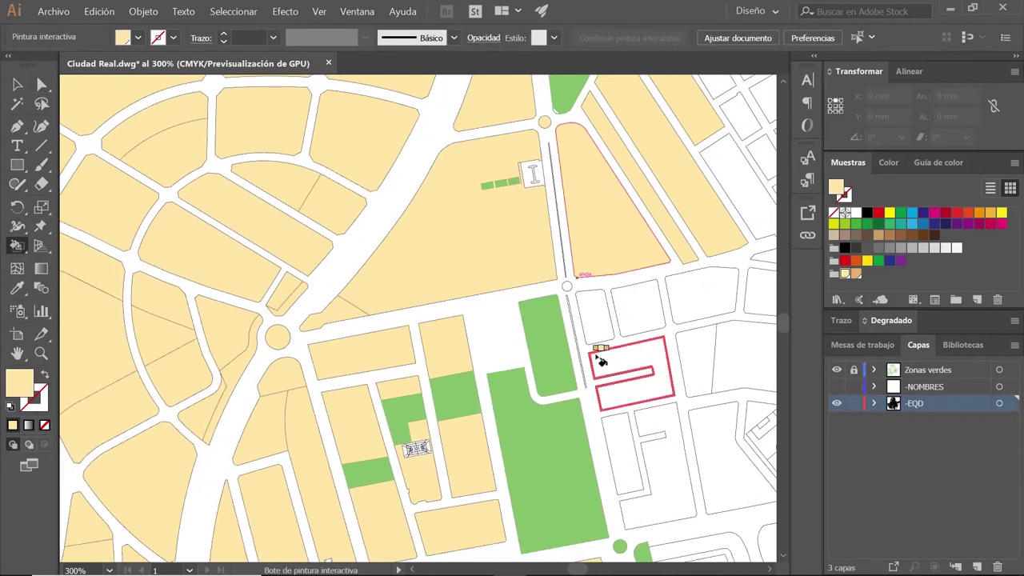
scroll(571, 359, "up", 2)
mouse_move(550, 192)
left_mouse_down()
mouse_move(602, 323)
mouse_move(607, 187)
left_mouse_up()
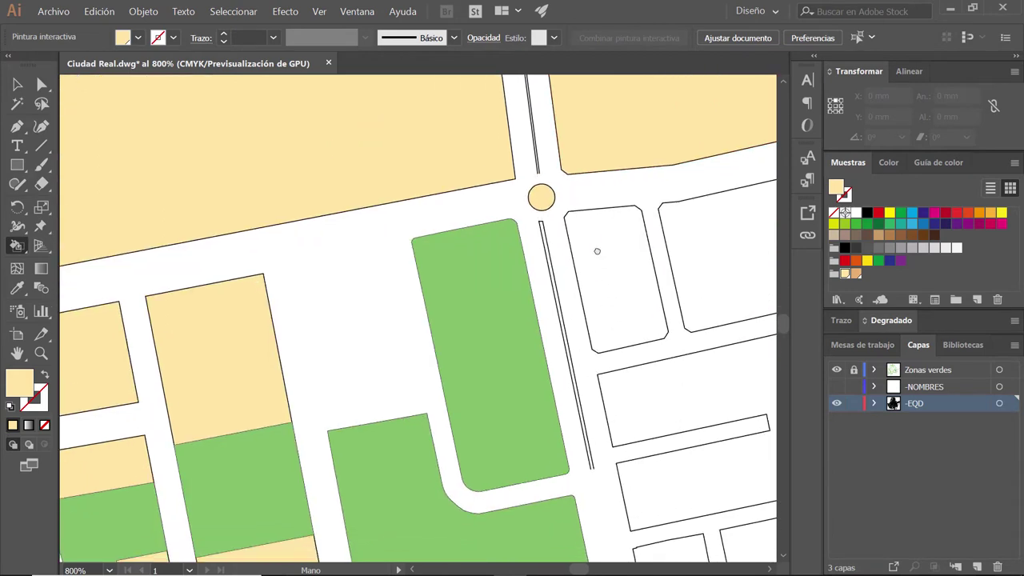
scroll(599, 248, "down", 3)
Step: Isolate the LINE group and remove a stray pen stroke from a first joining attempt
key("v")
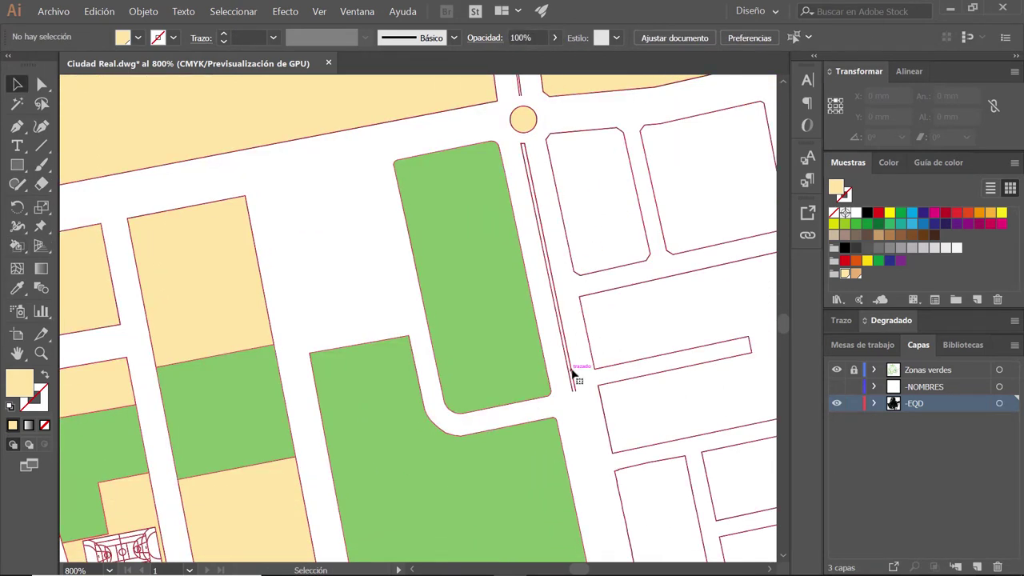
double_click(571, 374)
scroll(579, 408, "up", 3)
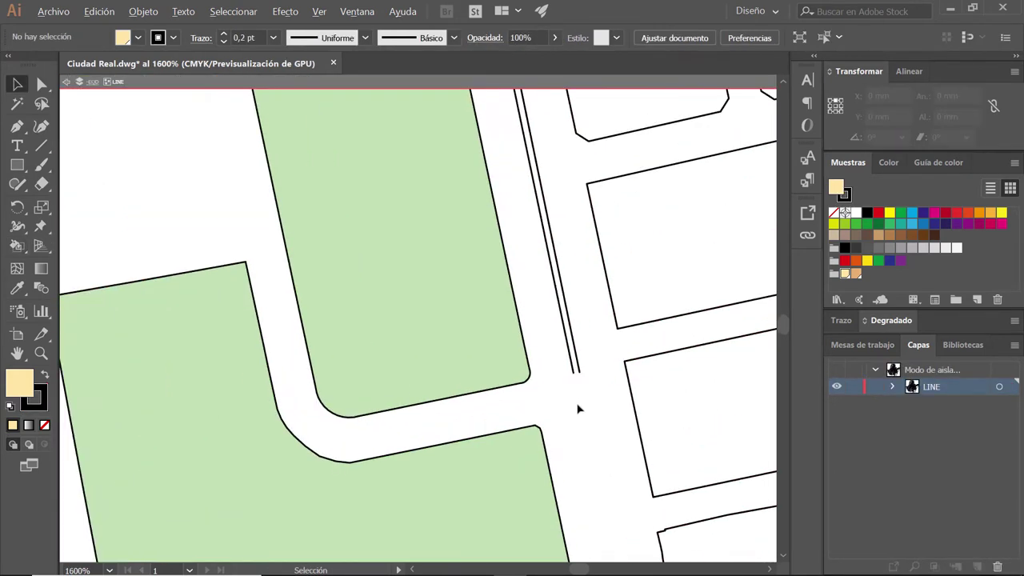
scroll(573, 391, "up", 2)
scroll(570, 376, "up", 1)
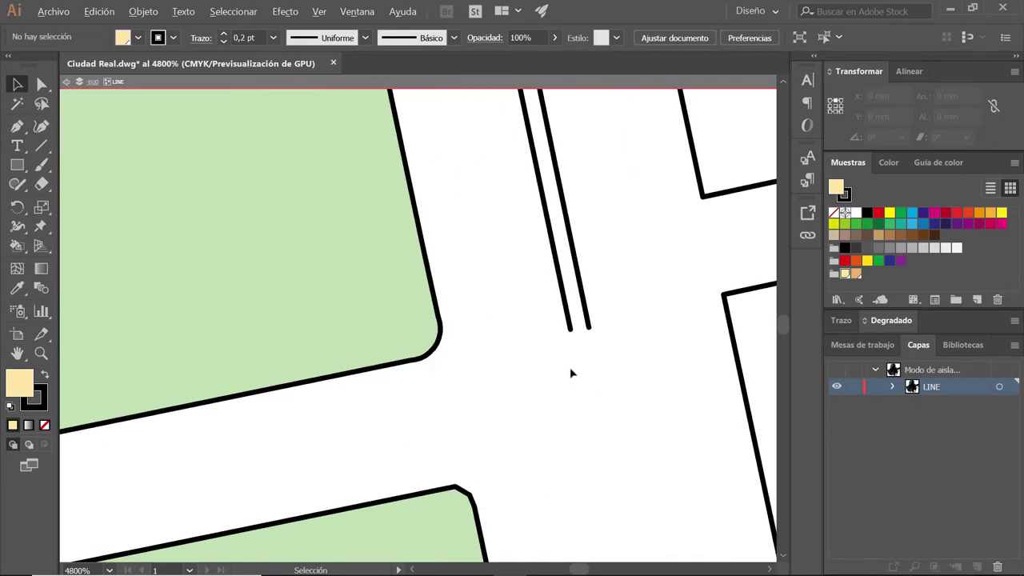
left_click(591, 331)
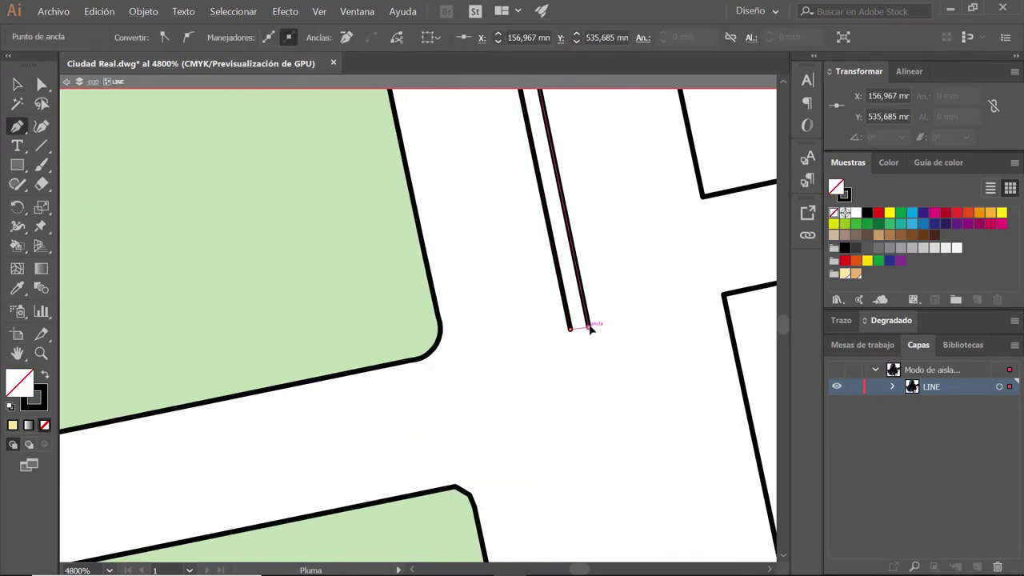
key("ctrl+s")
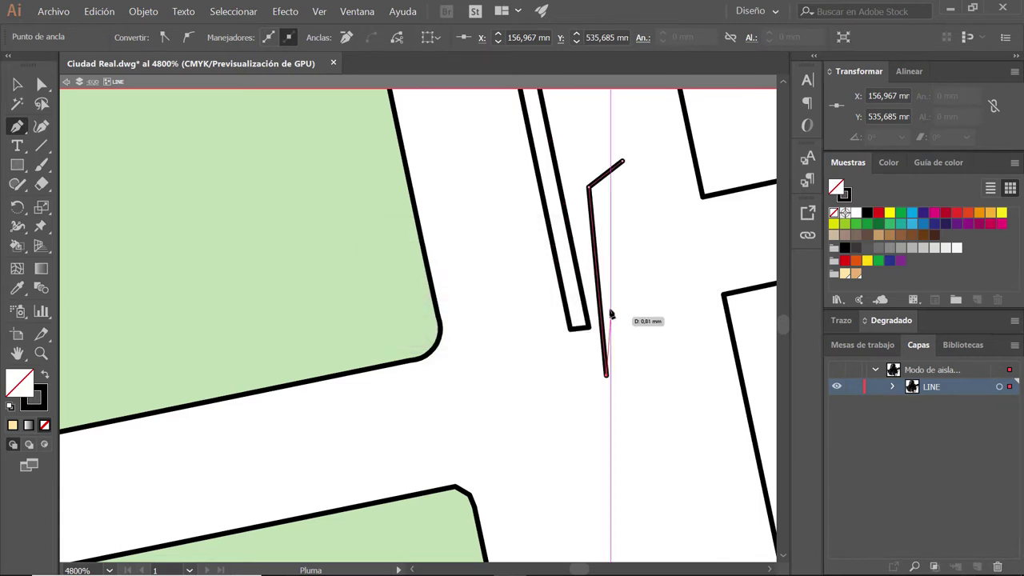
key("Delete")
key("Delete")
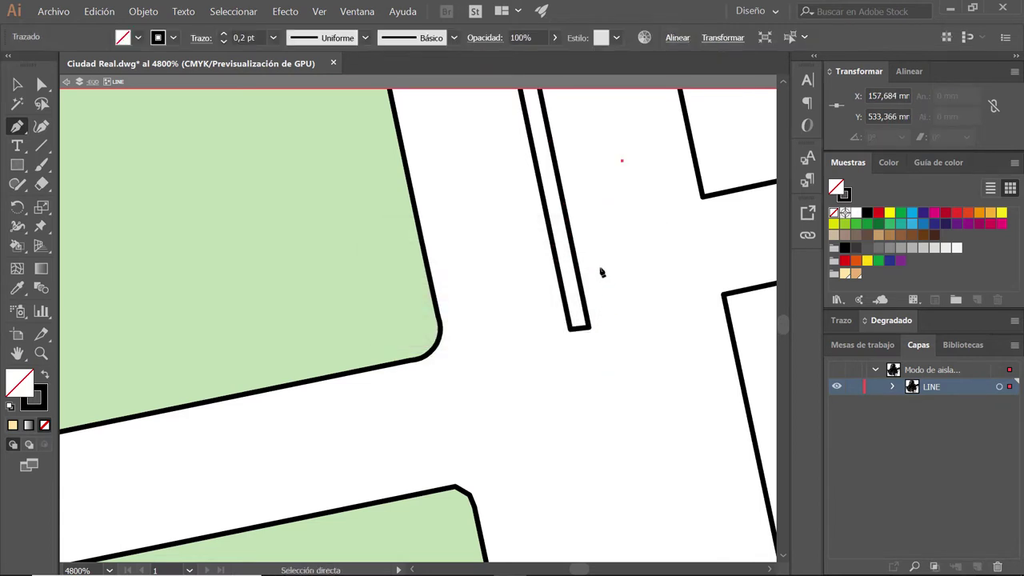
Step: Draw a pen segment joining the twin lines' lower ends of the median strip
left_click(599, 227)
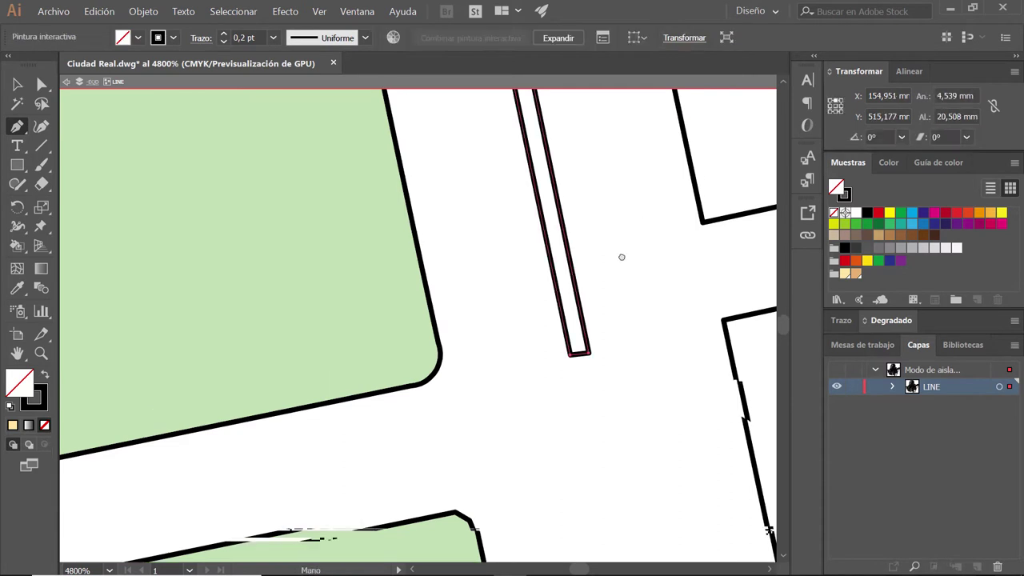
scroll(569, 189, "up", 5)
scroll(551, 274, "up", 3)
scroll(528, 246, "up", 3)
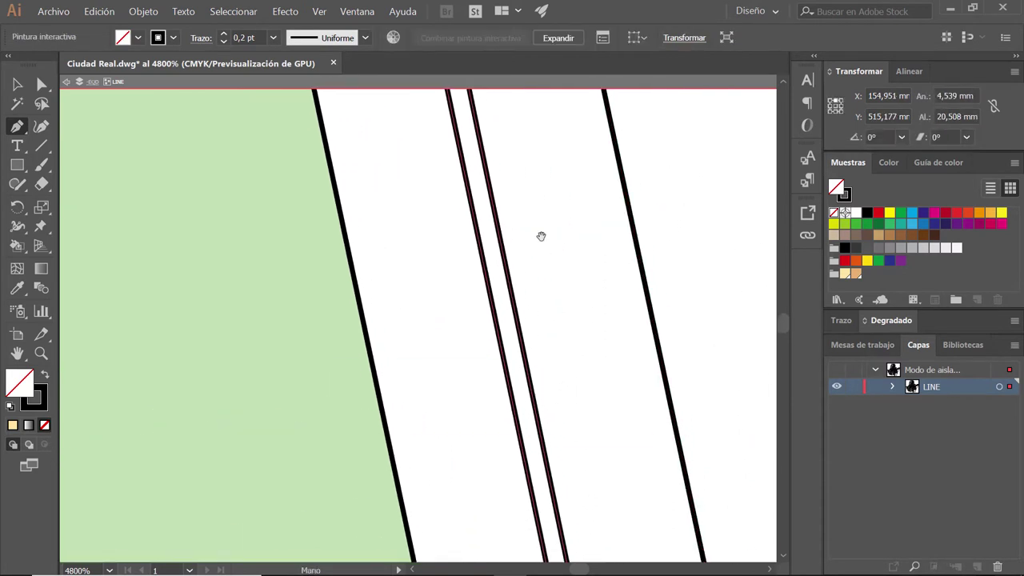
scroll(539, 235, "up", 3)
scroll(539, 246, "up", 3)
scroll(528, 288, "down", 10)
scroll(537, 351, "up", 3)
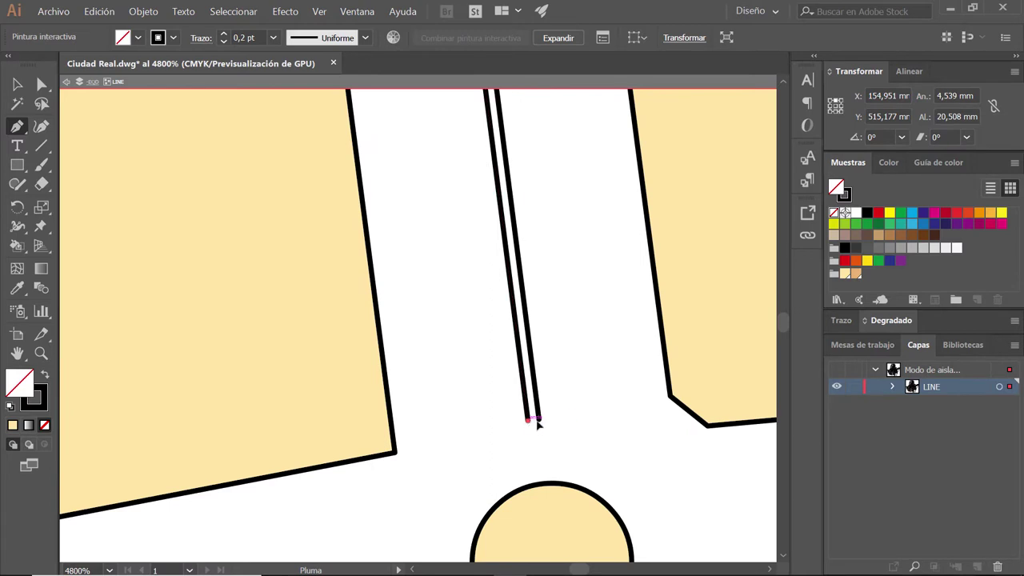
left_click_drag(538, 423, 546, 427)
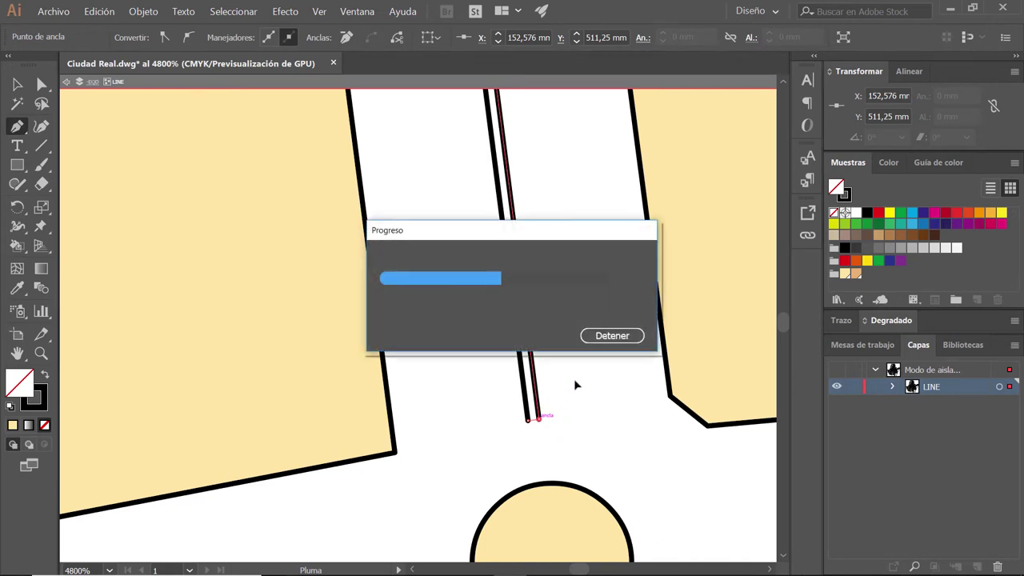
left_click(554, 217)
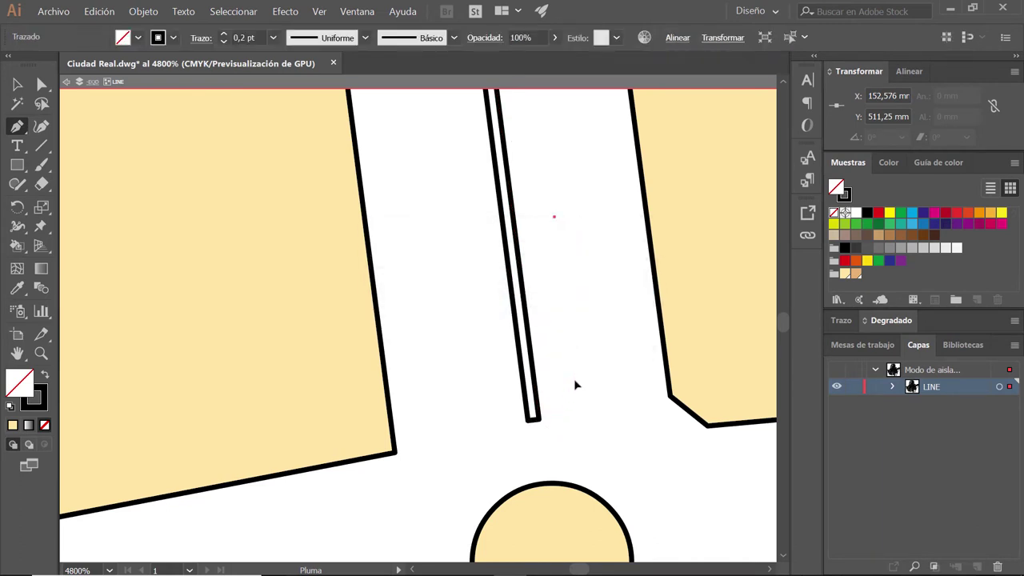
left_click(576, 232, "ctrl")
Step: Close the strip's top end with a short segment and exit isolation mode
left_click_drag(569, 176, 642, 413)
mouse_move(593, 199)
left_mouse_down()
mouse_move(561, 343)
mouse_move(549, 336)
mouse_move(580, 425)
mouse_move(567, 416)
mouse_move(576, 499)
left_mouse_up()
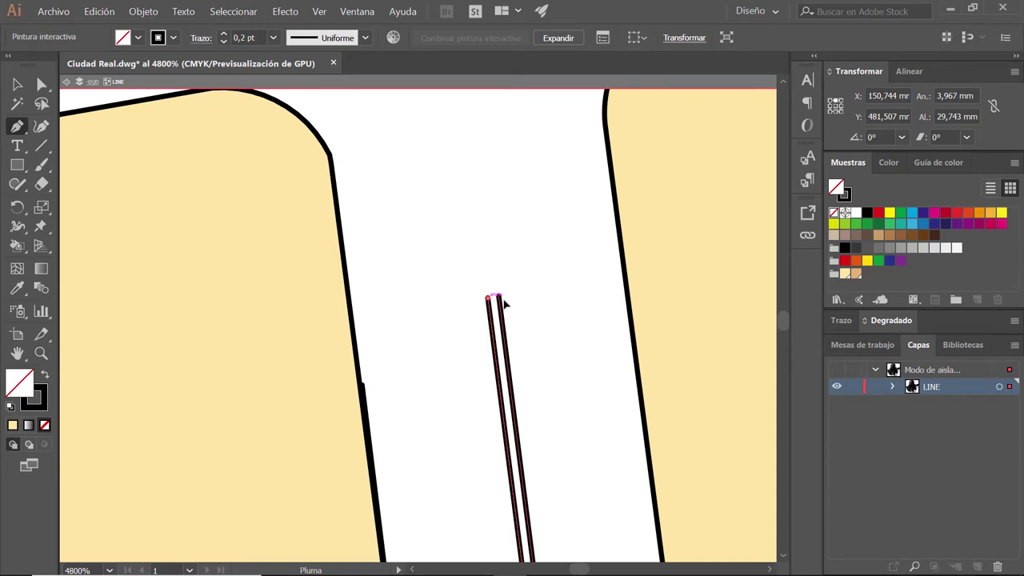
left_click(498, 297)
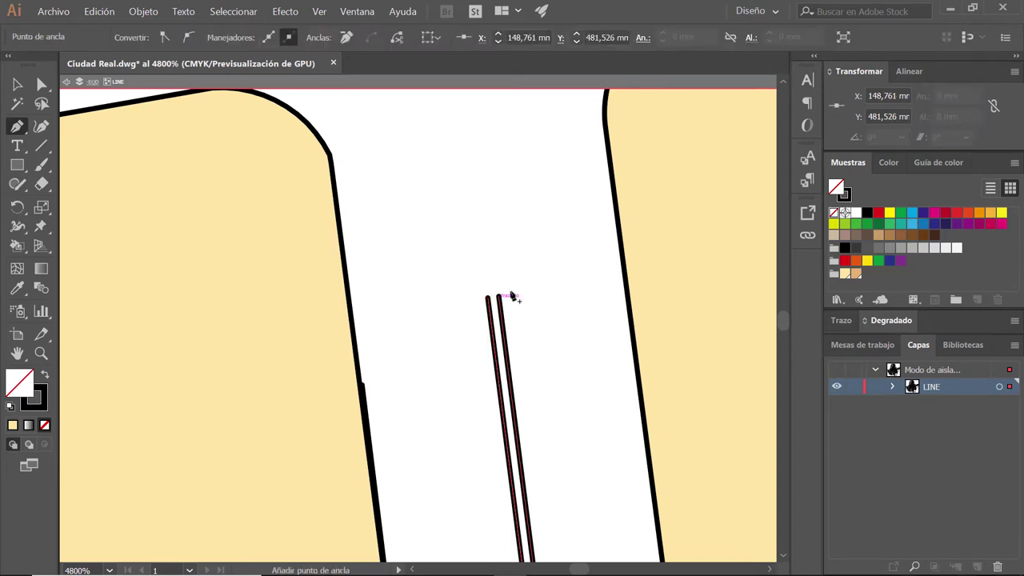
left_click(546, 297)
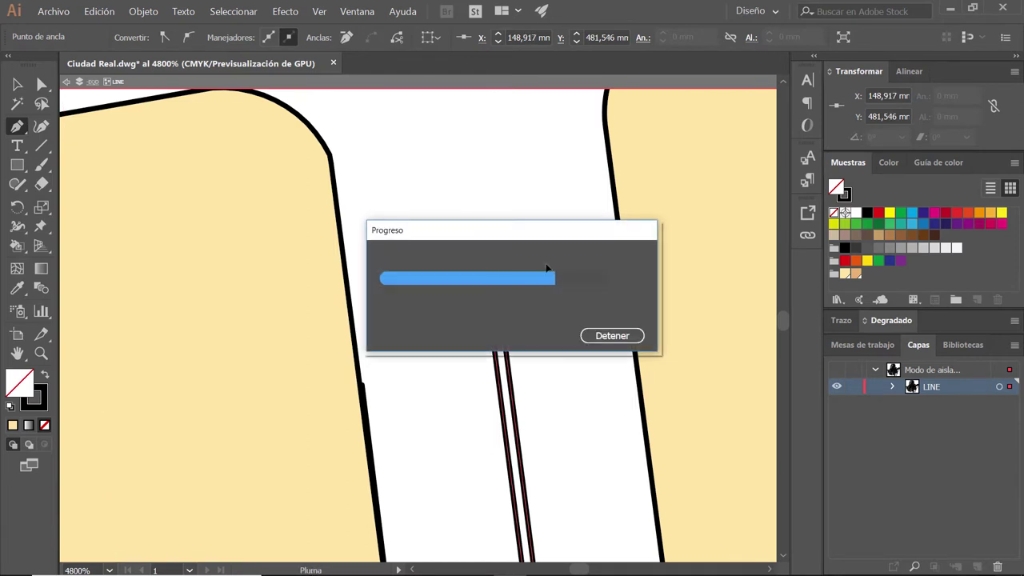
key("Escape")
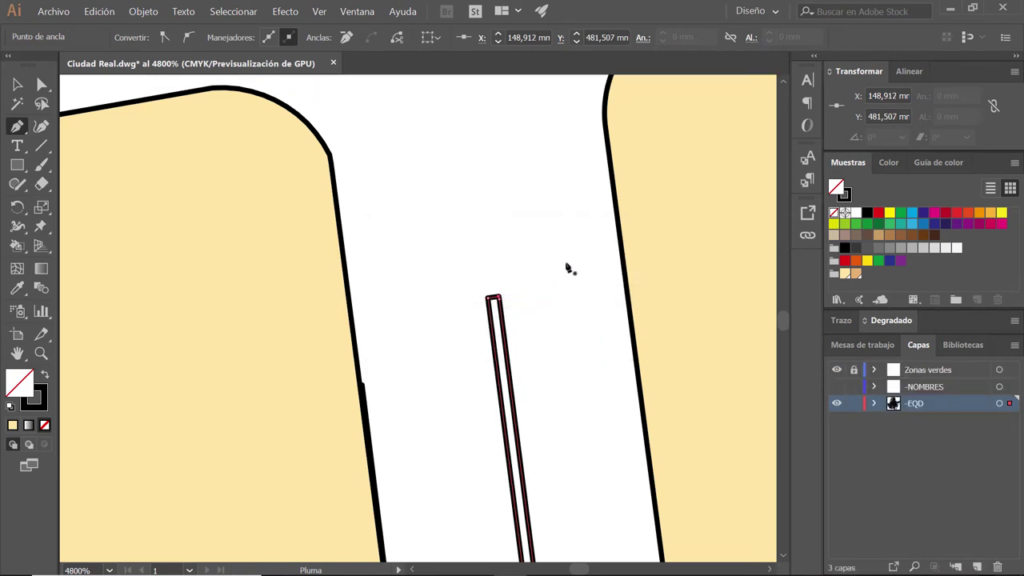
scroll(564, 275, "down", 1)
scroll(564, 275, "down", 1)
scroll(564, 275, "down", 1)
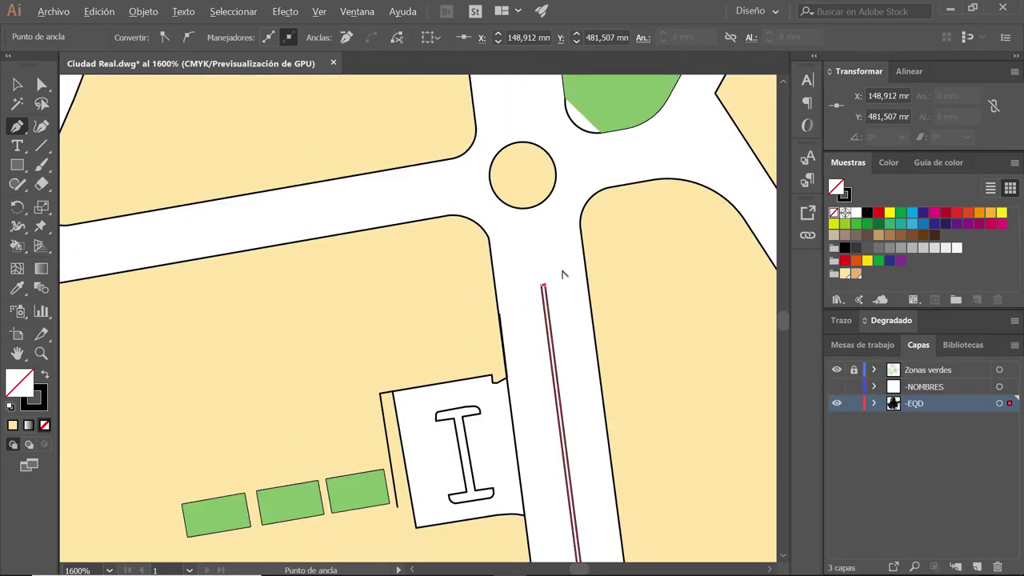
scroll(560, 276, "down", 1)
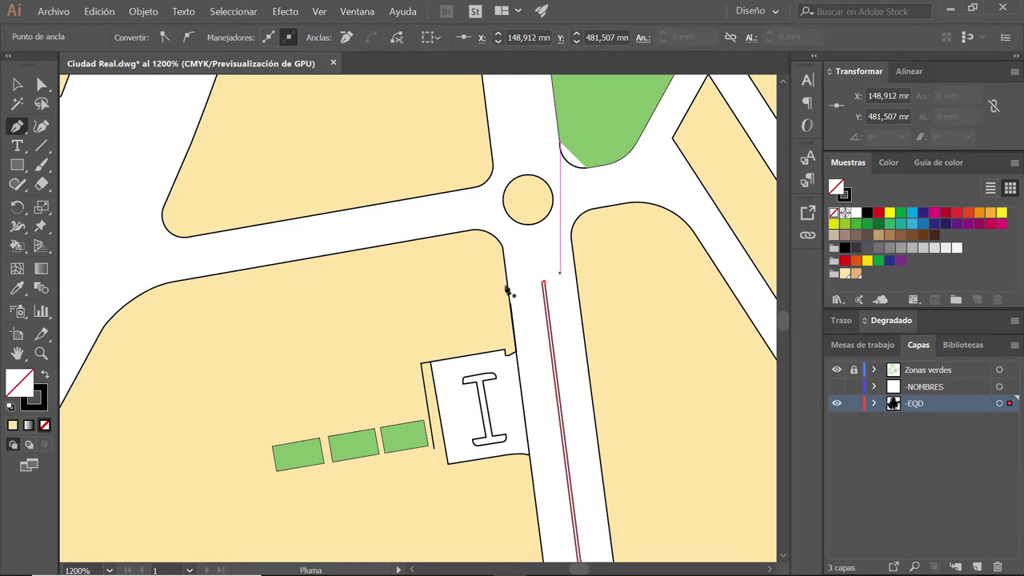
left_click(21, 86)
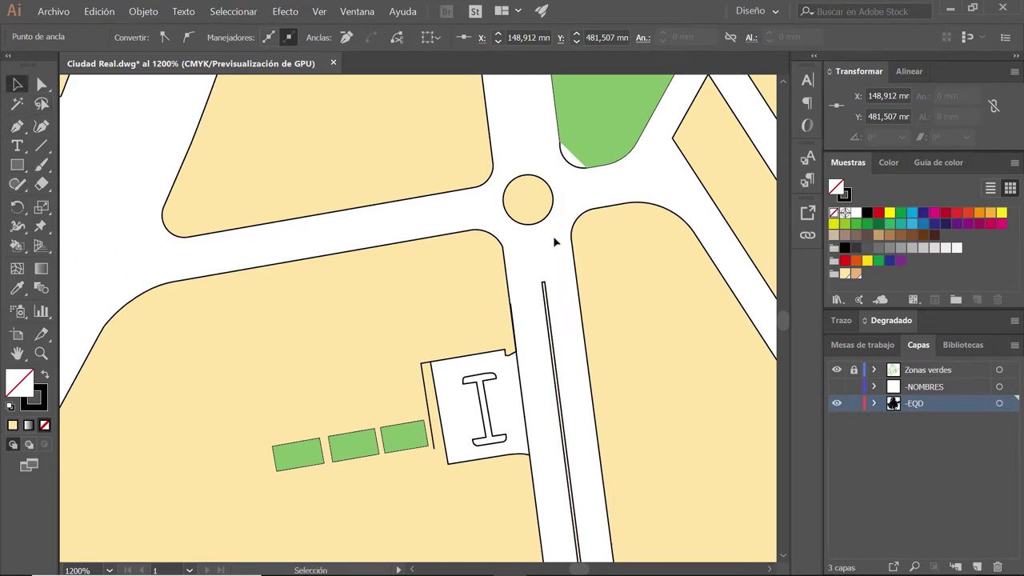
Step: Select the beige swatch and fill the newly closed median strip beige
left_click(557, 243)
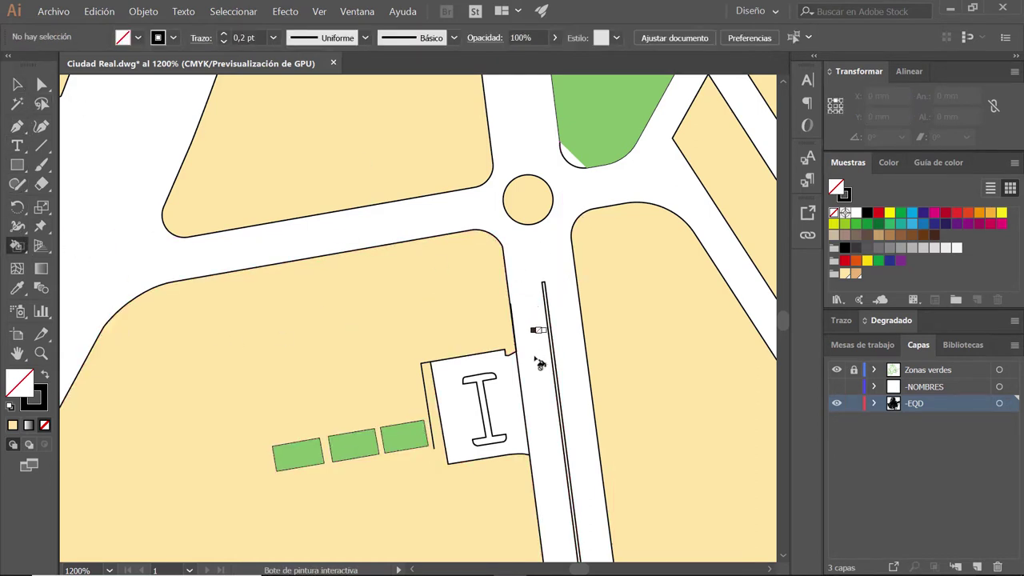
key("space")
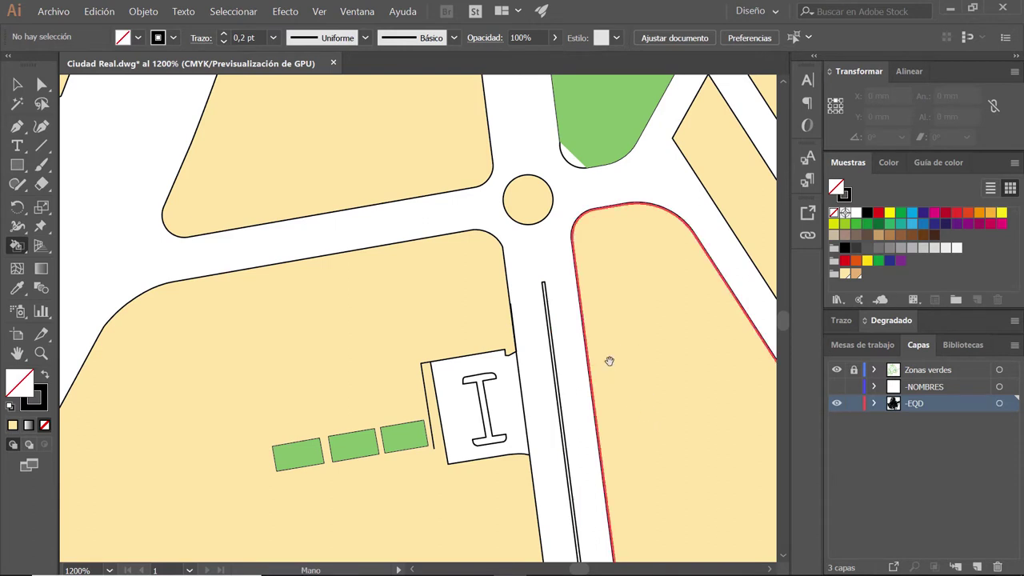
left_click_drag(557, 289, 530, 463)
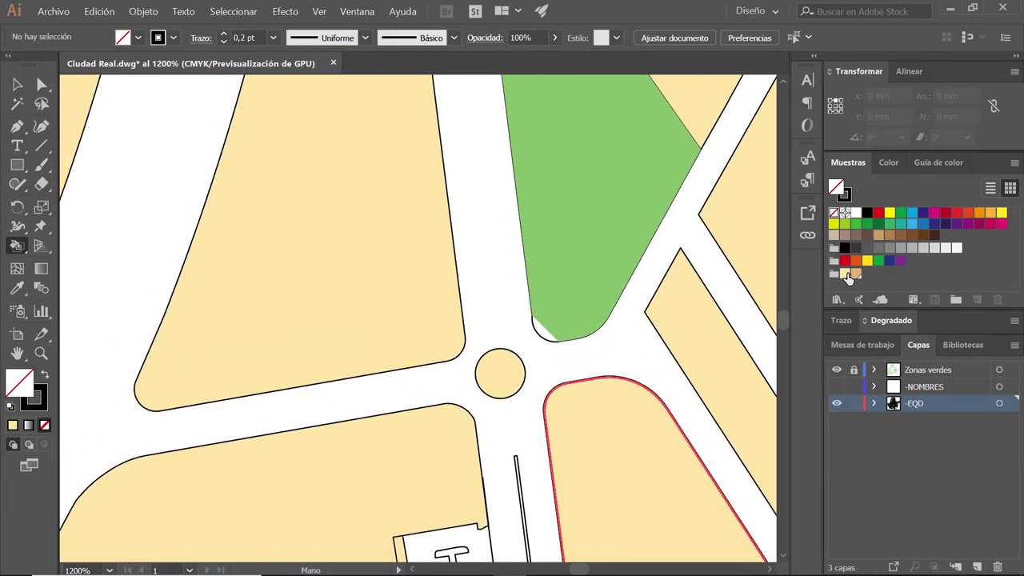
left_click(846, 274)
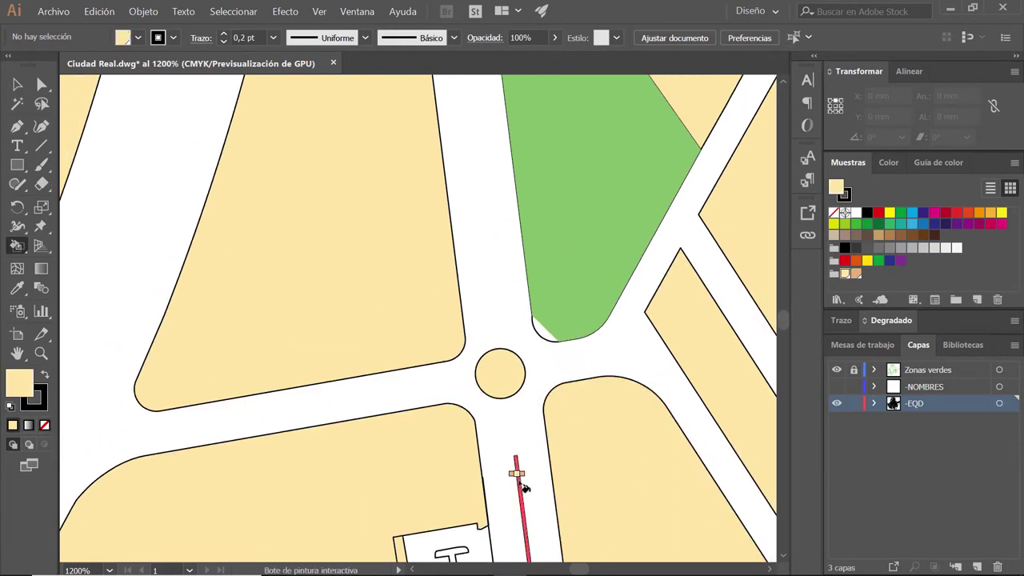
scroll(622, 520, "down", 5)
scroll(570, 347, "down", 5)
scroll(562, 379, "down", 3)
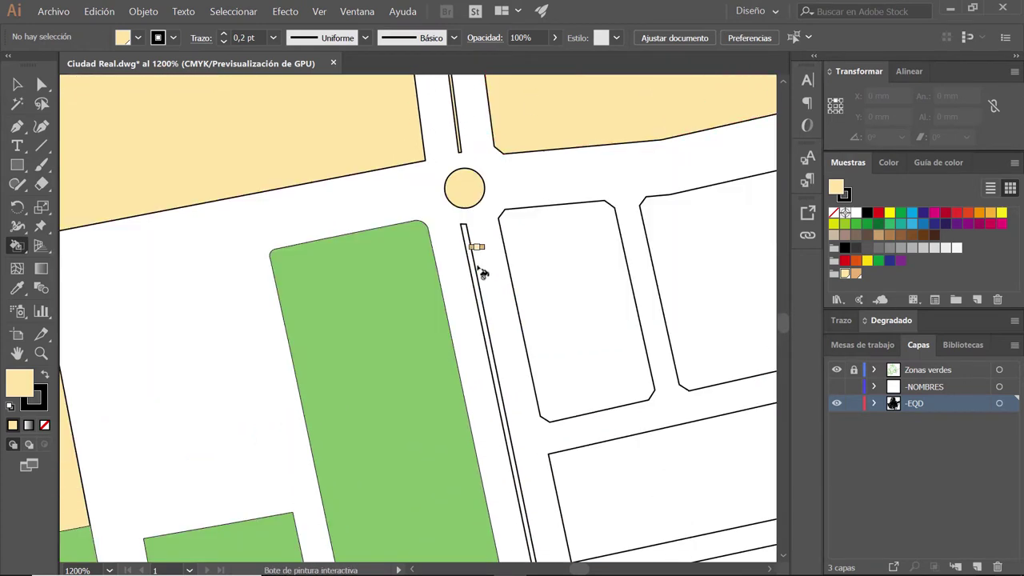
left_click(478, 276)
Step: Fill the block beside the green strip and the blocks right of the roundabout beige
left_click_drag(578, 357, 507, 178)
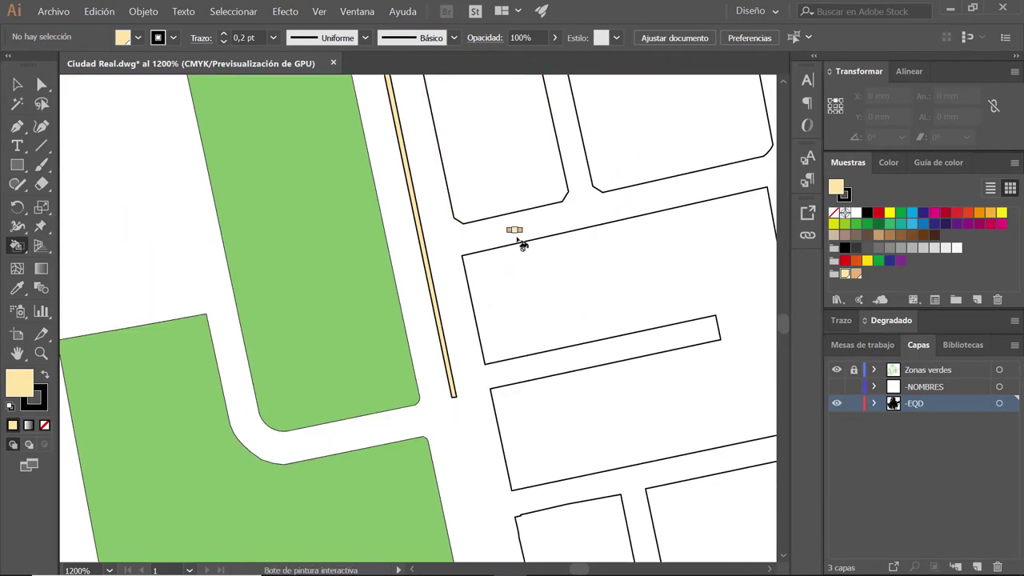
scroll(521, 246, "down", 2)
scroll(523, 229, "down", 1)
mouse_move(587, 413)
left_mouse_down()
mouse_move(423, 286)
mouse_move(468, 206)
left_mouse_up()
scroll(496, 248, "down", 3)
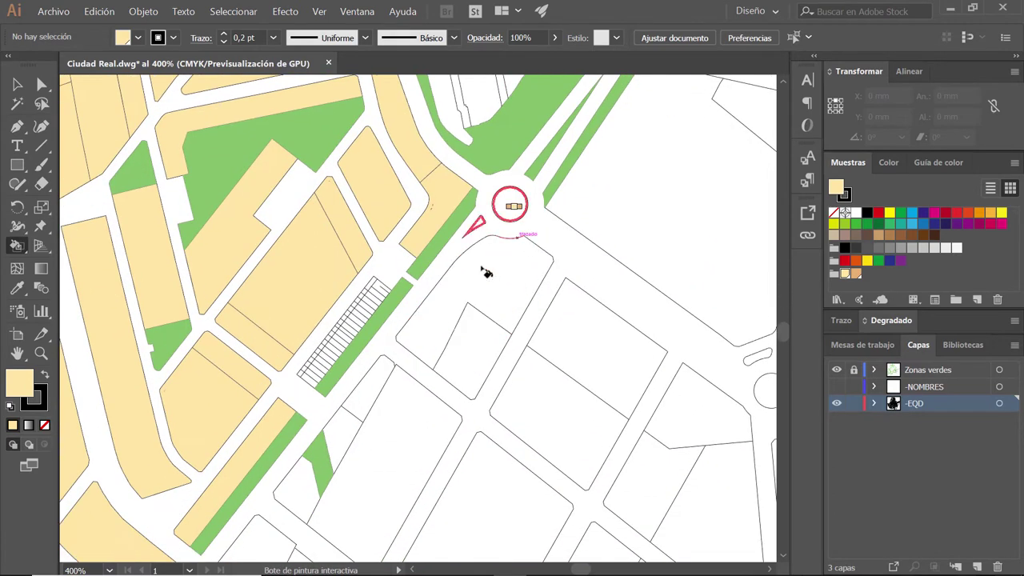
scroll(486, 272, "down", 3)
left_click(474, 267)
scroll(389, 308, "down", 3)
left_click(216, 288)
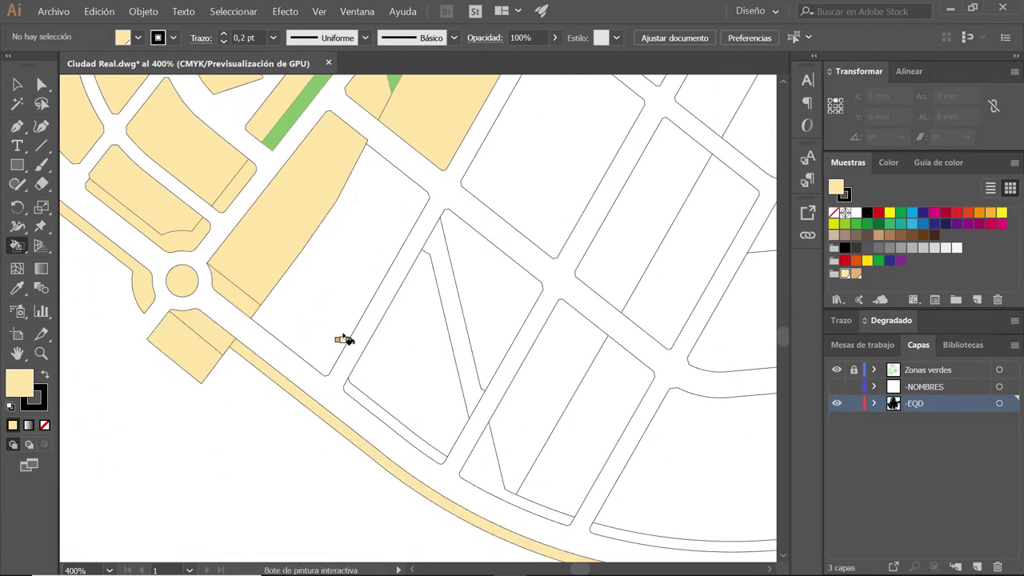
left_click_drag(344, 340, 498, 299)
left_click_drag(498, 423, 582, 402)
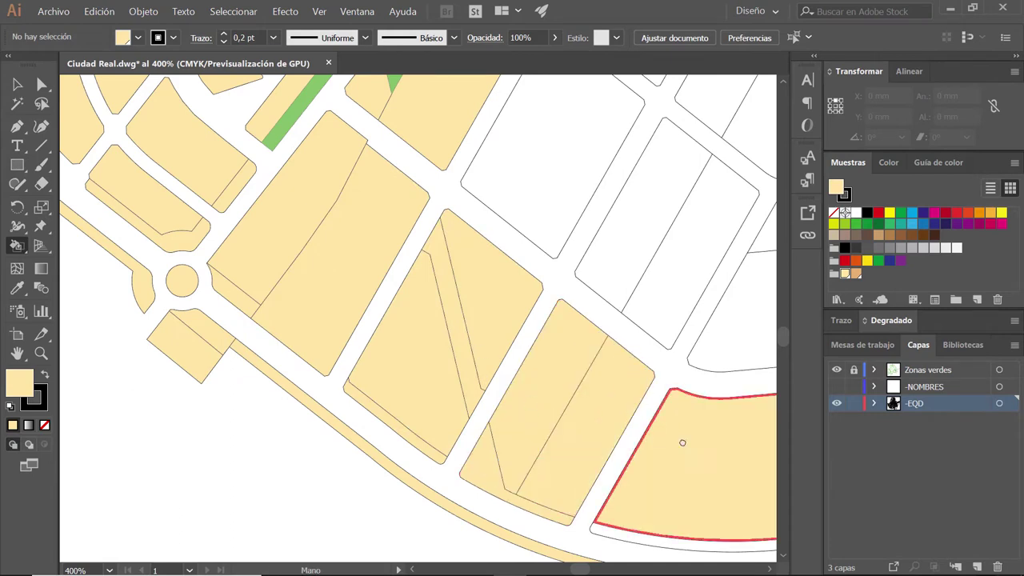
Step: Fill the divided block beside the roundabout and further runs of city blocks beige
scroll(682, 442, "down", 3)
left_click(600, 248)
scroll(583, 245, "up", 3)
mouse_move(560, 327)
left_mouse_down()
mouse_move(467, 177)
mouse_move(521, 376)
mouse_move(548, 411)
mouse_move(622, 293)
mouse_move(387, 294)
mouse_move(288, 352)
left_mouse_up()
scroll(467, 177, "up", 3)
left_click(475, 267)
scroll(555, 283, "down", 3)
scroll(424, 357, "down", 3)
left_click_drag(269, 259, 315, 213)
left_click_drag(656, 208, 520, 240)
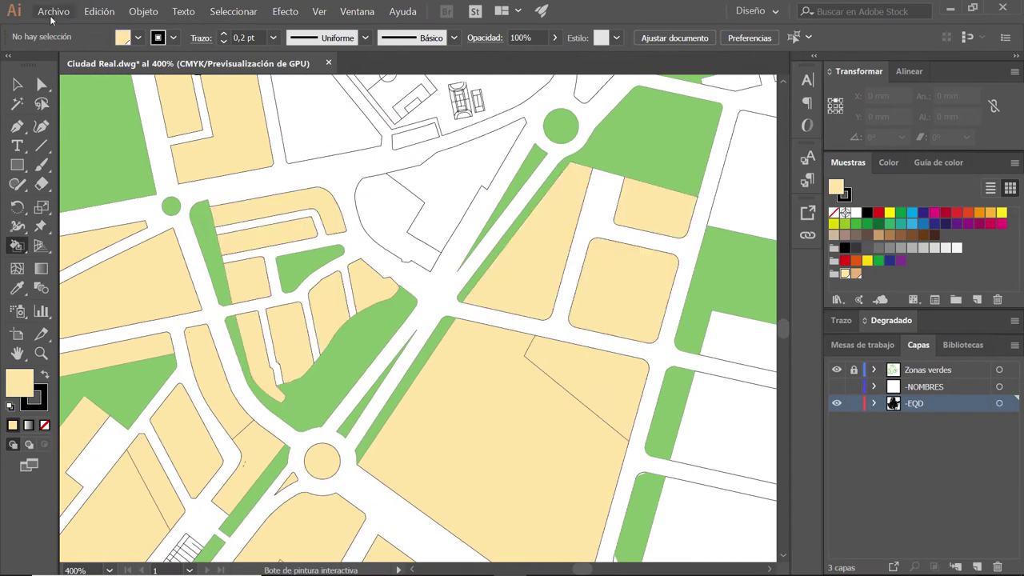
left_click(53, 12)
Step: Save the map as Ejercicio 23.ai with the default Illustrator options
left_click(117, 125)
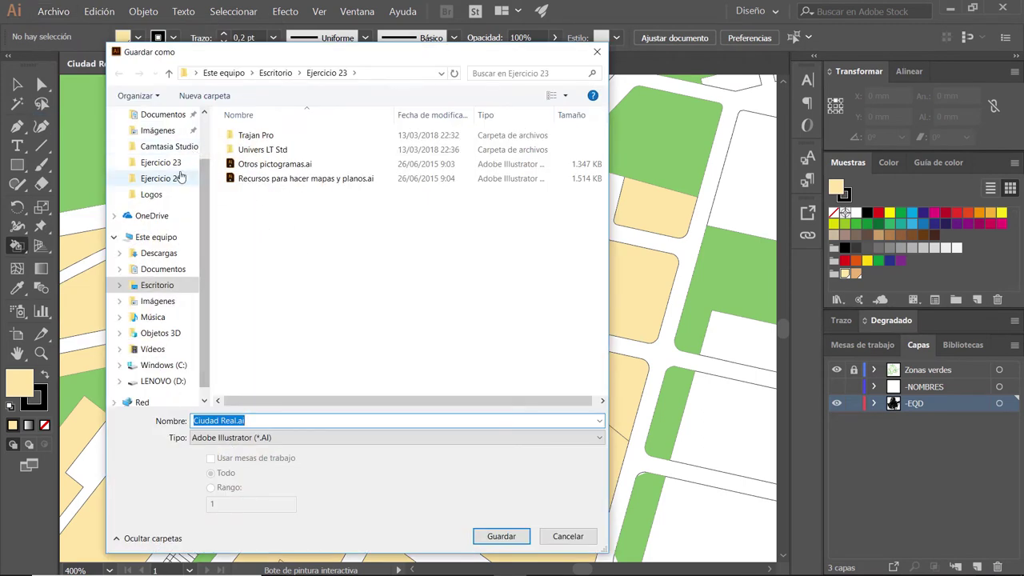
type("Ejercicio 23")
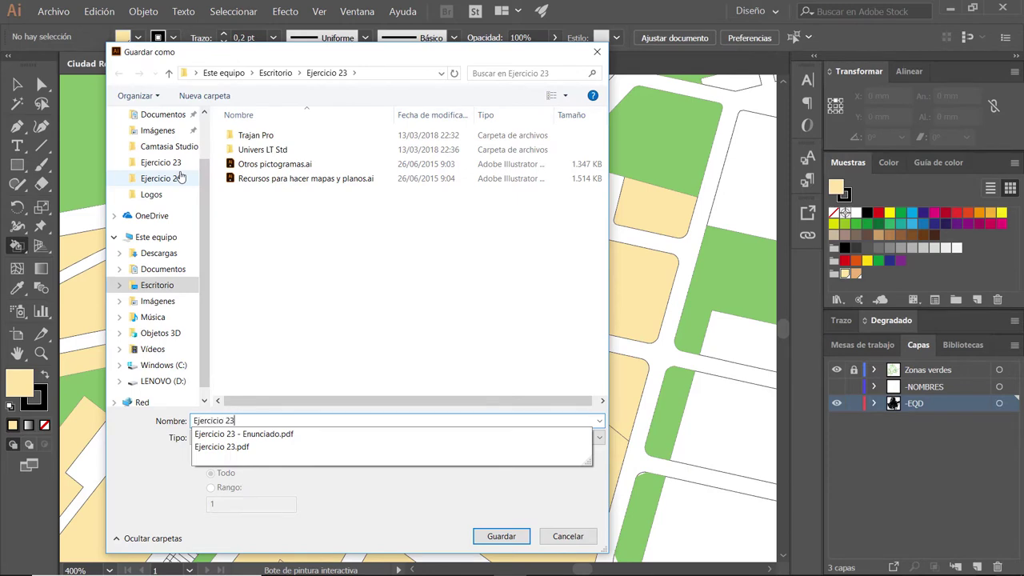
key("Return")
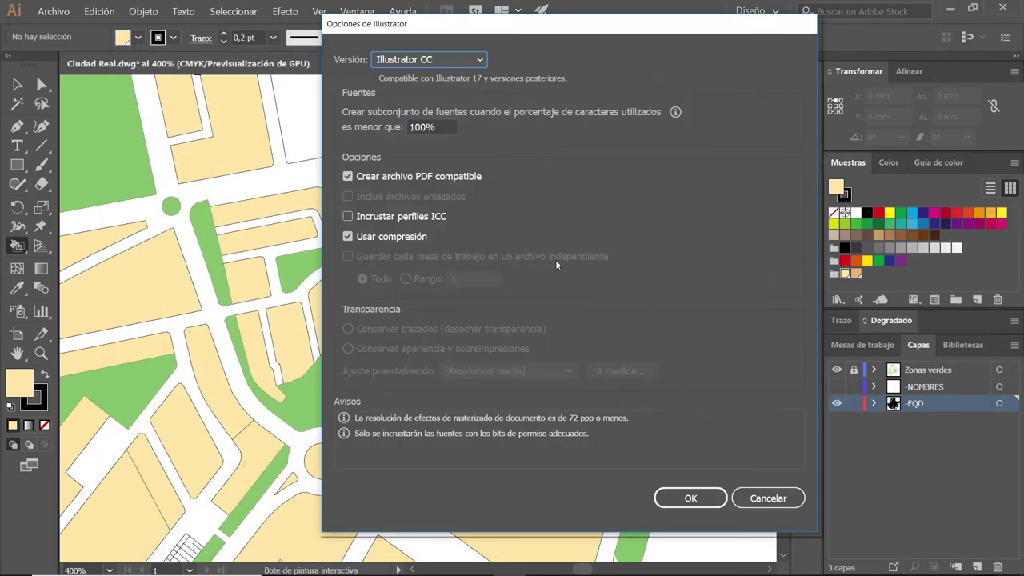
left_click(692, 498)
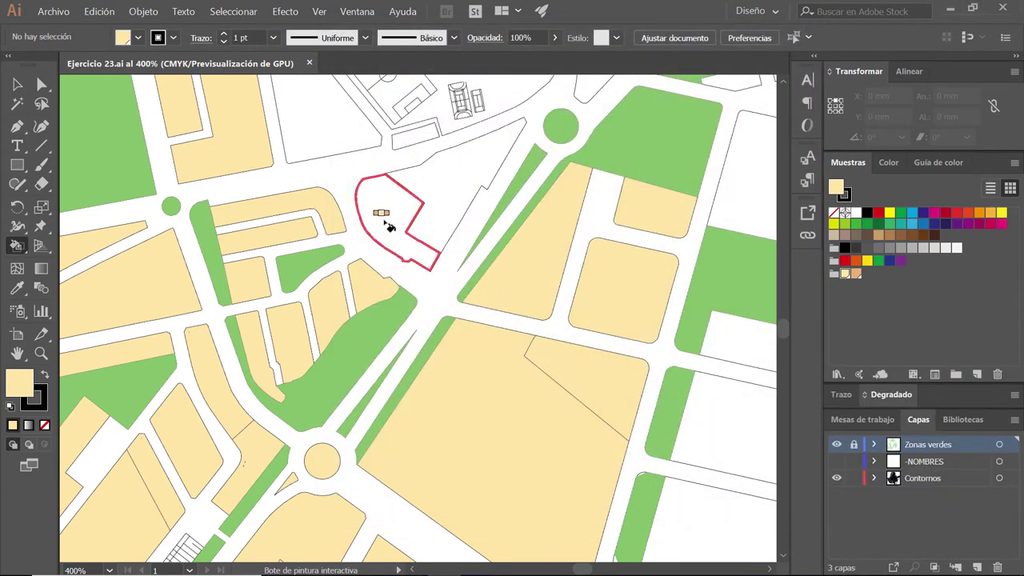
Step: Fill several rows and runs of white blocks beige in the first unfilled area
left_click(397, 216)
scroll(441, 197, "down", 2)
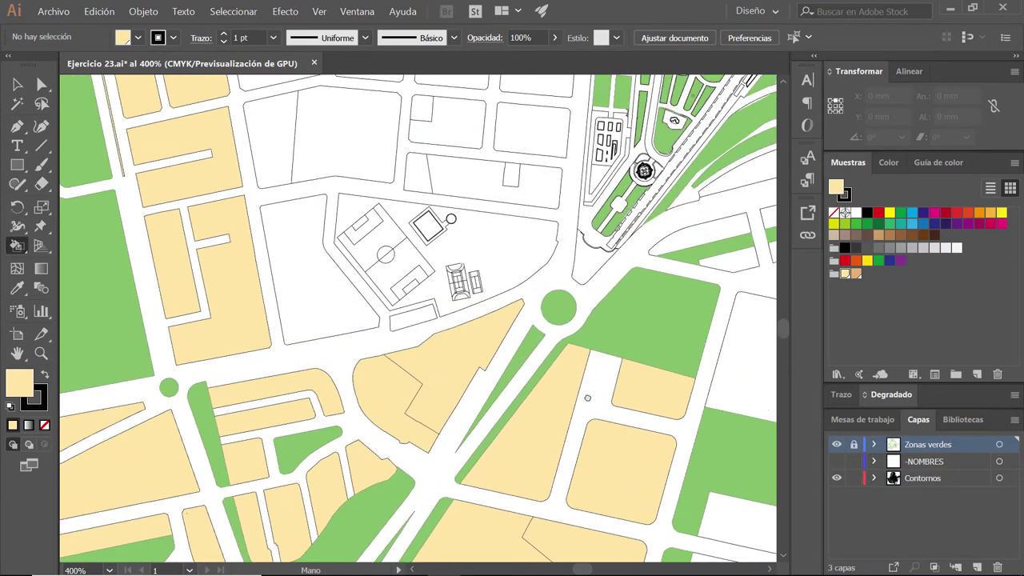
left_click_drag(377, 267, 430, 402)
left_click_drag(376, 312, 540, 356)
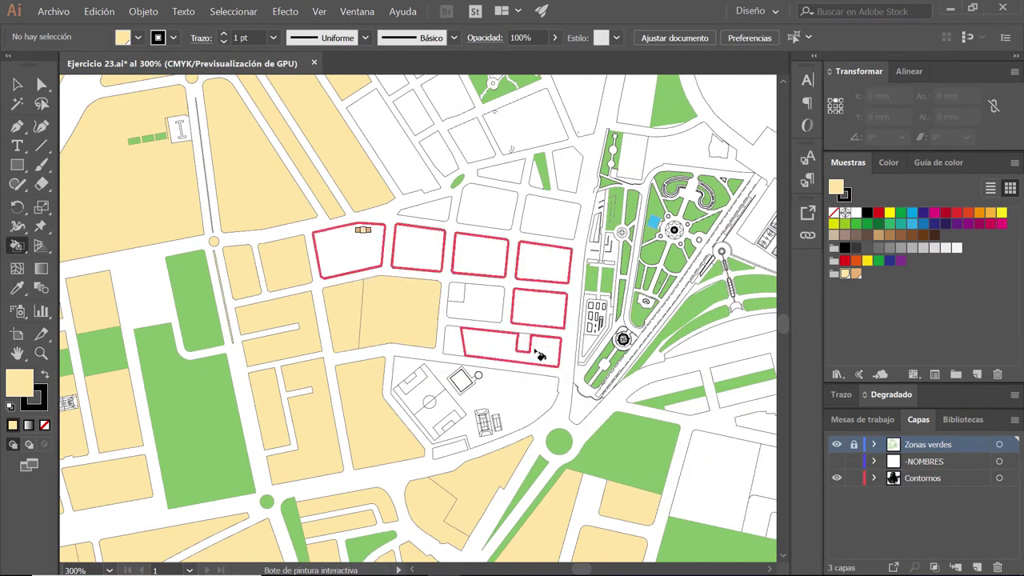
mouse_move(480, 320)
left_mouse_down()
mouse_move(533, 347)
mouse_move(450, 213)
mouse_move(541, 167)
mouse_move(611, 324)
left_mouse_up()
left_click(628, 271)
left_click_drag(477, 284, 434, 198)
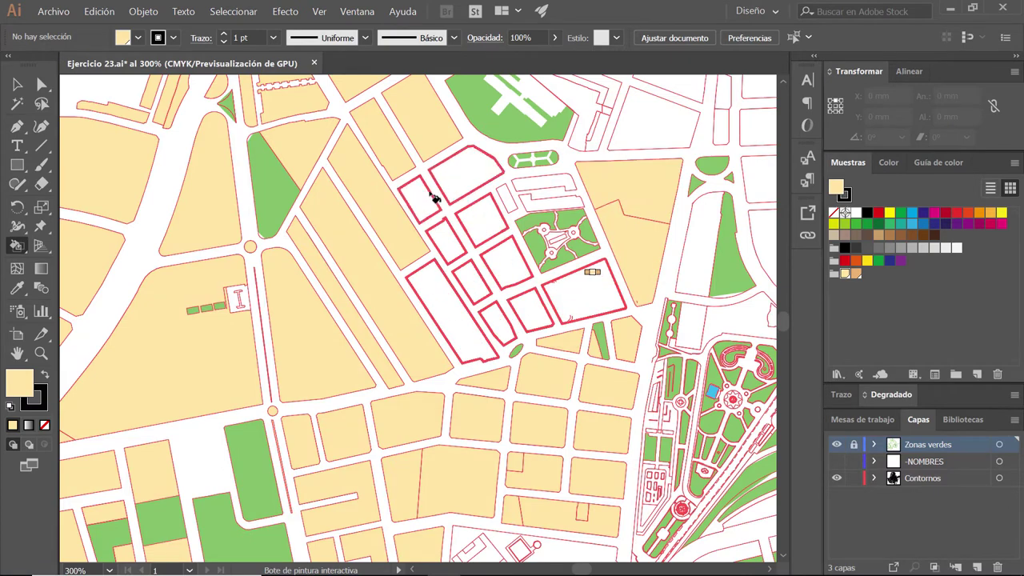
left_click_drag(556, 212, 560, 215)
mouse_move(560, 215)
left_mouse_down()
mouse_move(648, 382)
mouse_move(408, 430)
left_mouse_up()
mouse_move(400, 296)
left_mouse_down()
mouse_move(471, 356)
mouse_move(491, 217)
mouse_move(551, 124)
left_mouse_up()
Step: Fill the large white block, the upper block and the triangle beige
scroll(504, 311, "up", 5)
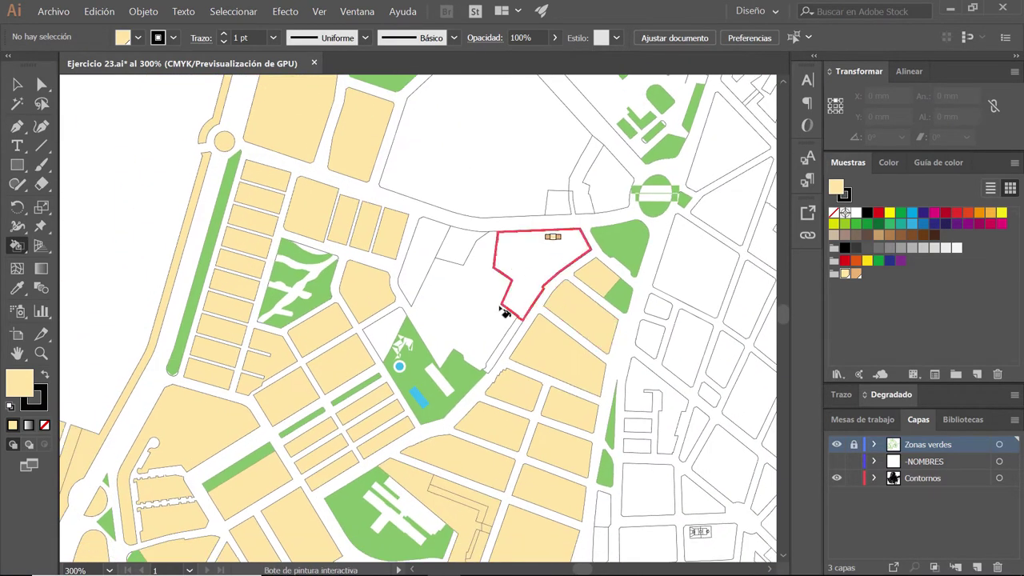
left_click_drag(430, 275, 424, 293)
scroll(425, 293, "up", 5)
left_click_drag(459, 325, 496, 339)
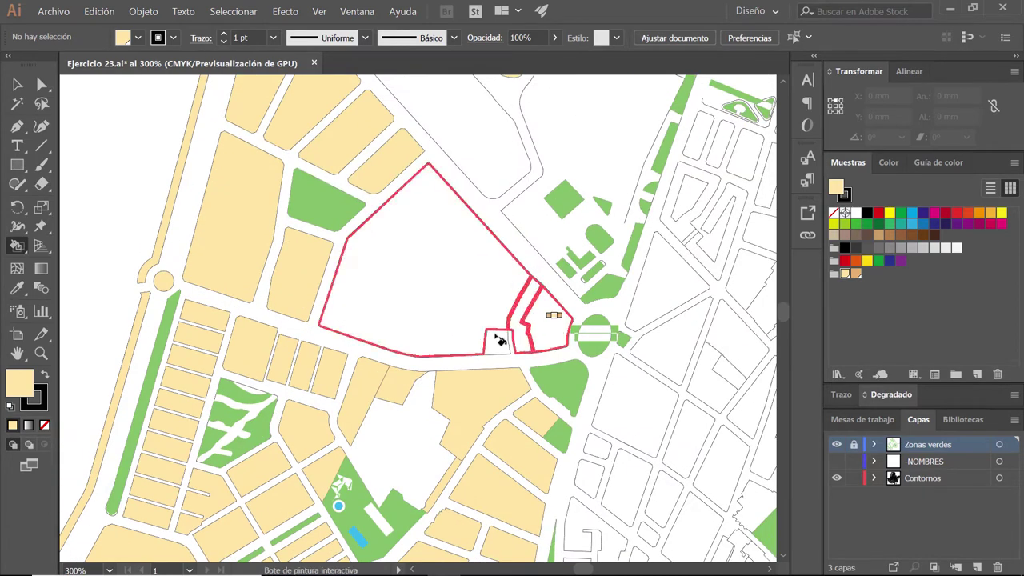
scroll(496, 339, "up", 2)
scroll(430, 301, "up", 2)
scroll(491, 342, "right", 3)
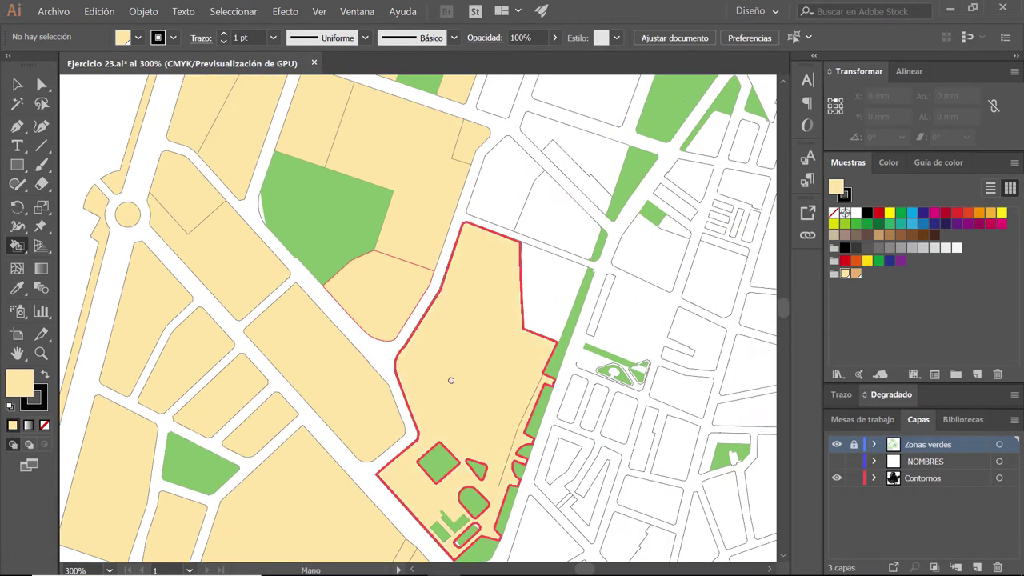
scroll(450, 377, "right", 3)
left_click_drag(501, 323, 487, 149)
scroll(376, 398, "up", 3)
scroll(459, 317, "up", 3)
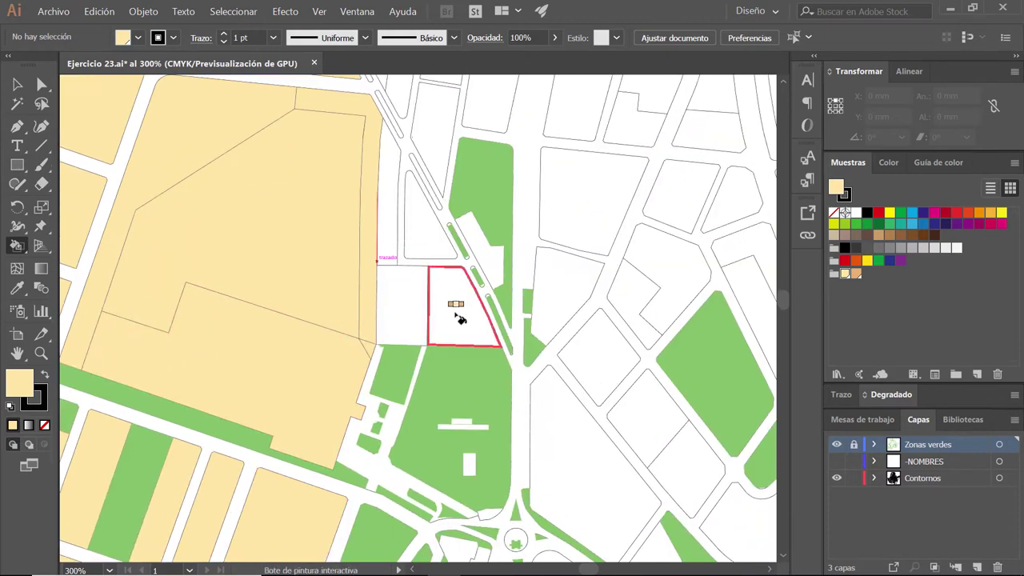
left_click(426, 233)
Step: Fill the nearby upper blocks and those around the second triangle beige
scroll(426, 233, "up", 3)
scroll(448, 264, "up", 1)
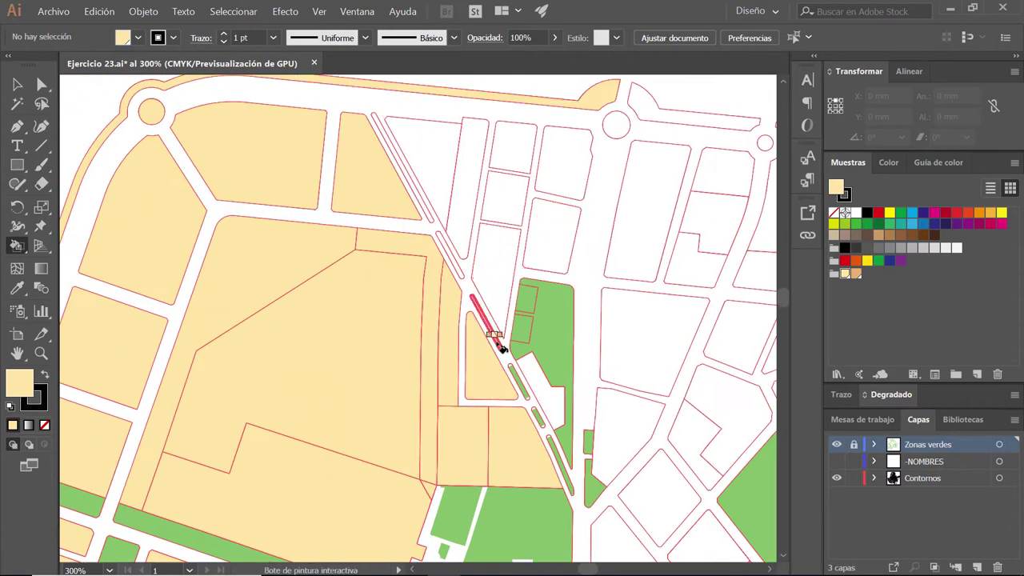
left_click_drag(506, 300, 439, 167)
left_click_drag(555, 236, 563, 160)
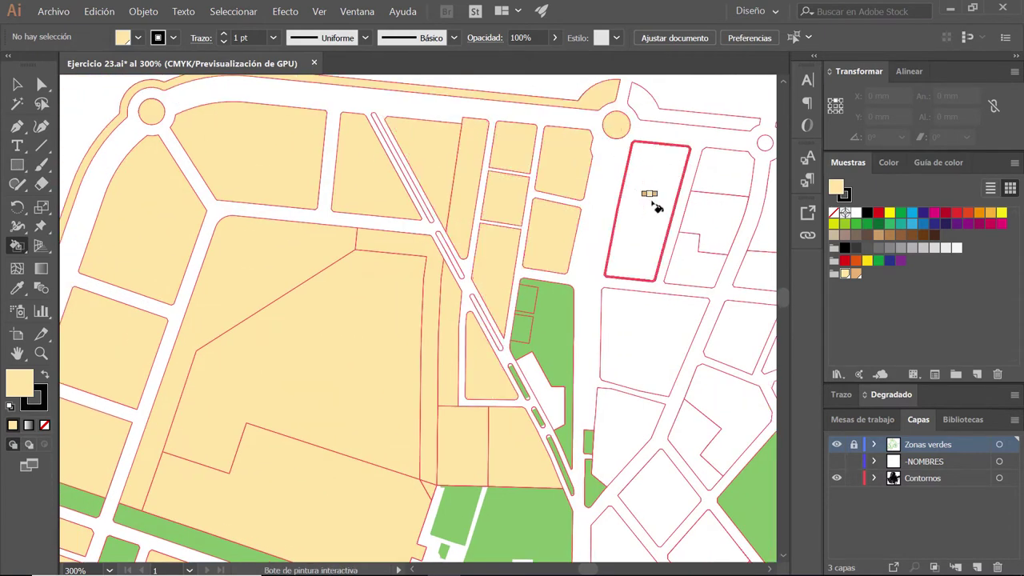
left_click_drag(656, 206, 692, 108)
scroll(609, 266, "up", 2)
scroll(608, 266, "right", 3)
left_click_drag(567, 263, 542, 414)
scroll(565, 160, "down", 3)
scroll(564, 160, "right", 2)
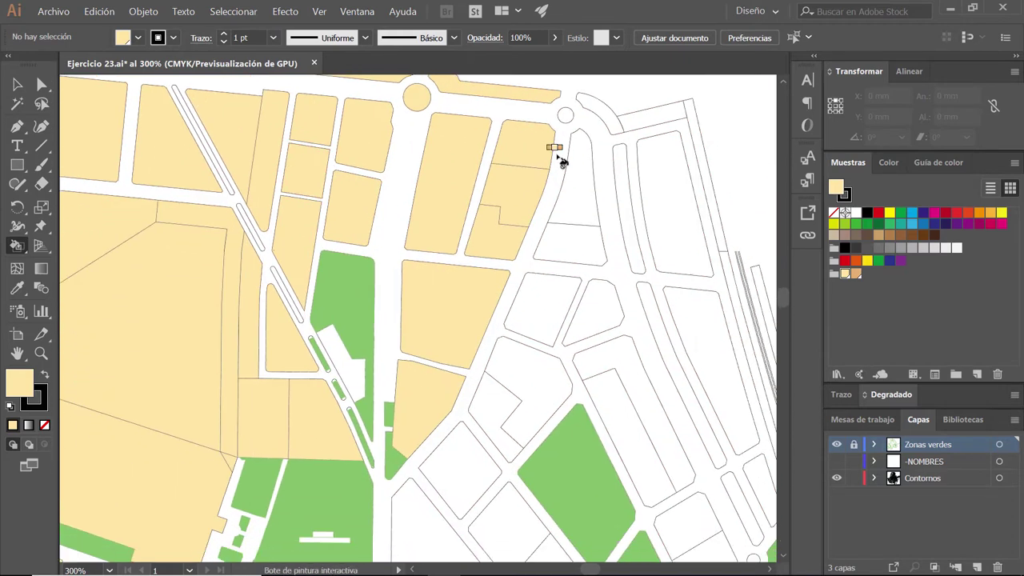
mouse_move(569, 282)
left_mouse_down()
mouse_move(468, 418)
mouse_move(615, 300)
left_mouse_up()
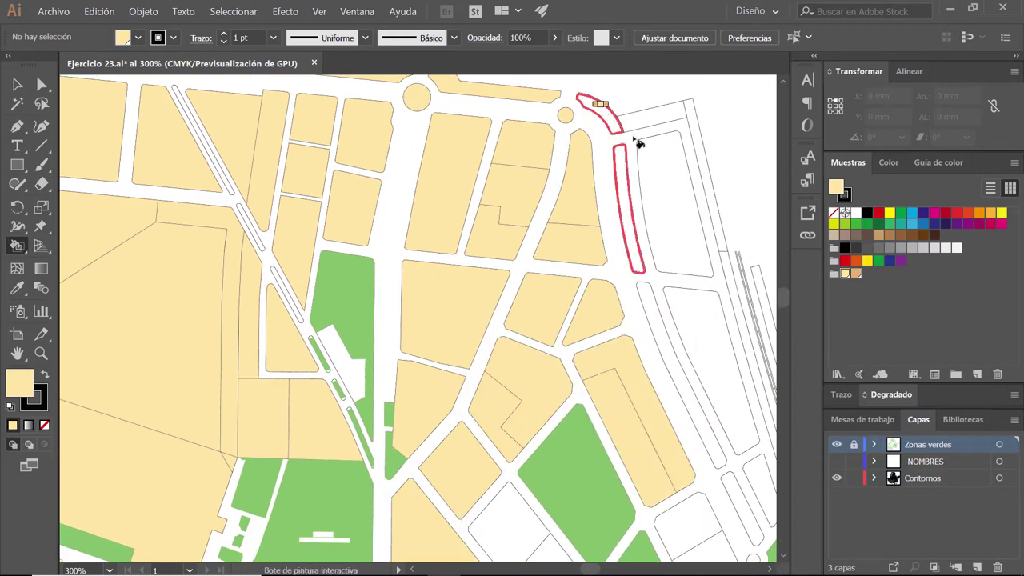
Step: Fill the L-shaped blocks, those below, and the large right-hand block beige
scroll(640, 176, "down", 2)
scroll(560, 376, "down", 3)
scroll(560, 376, "right", 2)
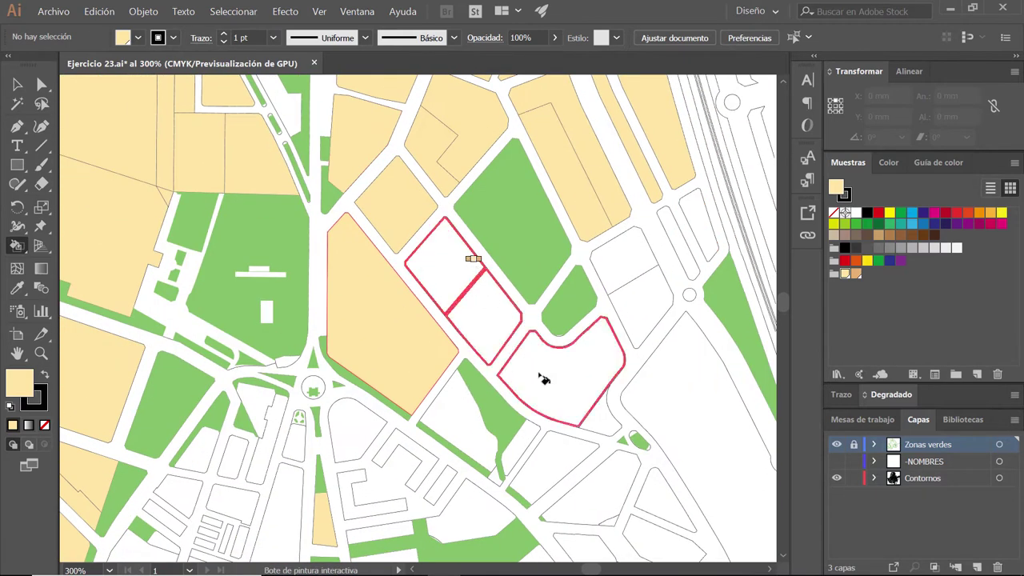
scroll(655, 191, "down", 3)
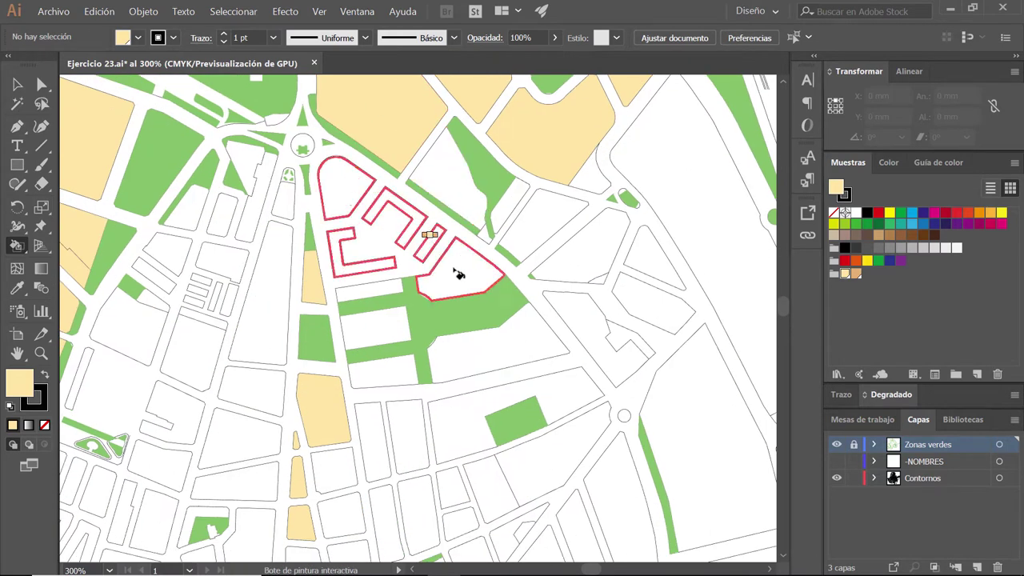
mouse_move(458, 274)
left_mouse_down()
mouse_move(388, 325)
mouse_move(482, 376)
mouse_move(389, 296)
left_mouse_up()
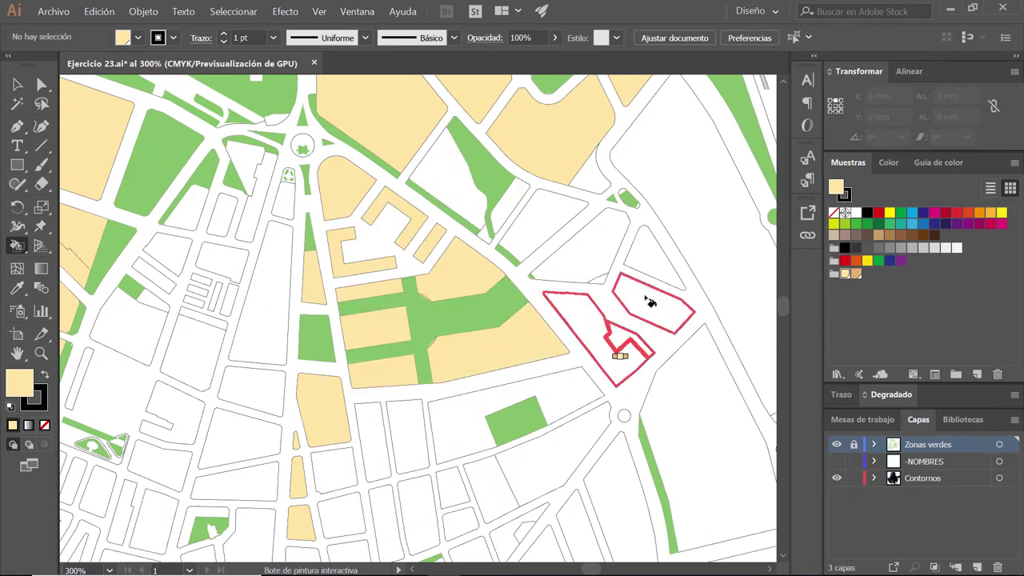
mouse_move(649, 303)
left_mouse_down()
mouse_move(605, 279)
mouse_move(669, 237)
left_mouse_up()
scroll(669, 238, "up", 1)
scroll(670, 237, "right", 2)
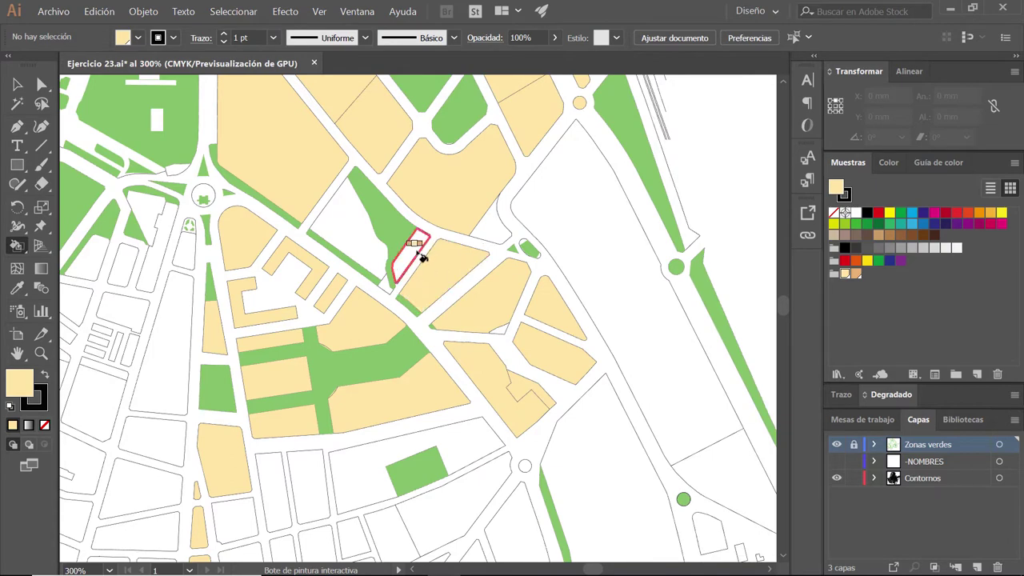
scroll(589, 238, "down", 1)
left_click(555, 167)
scroll(555, 167, "down", 2)
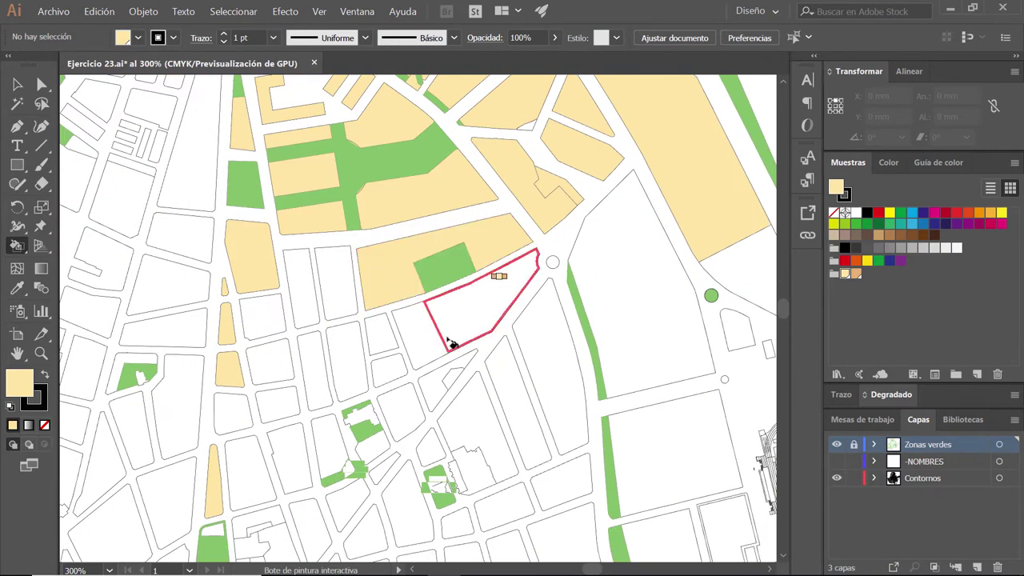
Step: Fill the remaining outlined blocks and two more rows of blocks beige
left_click_drag(450, 343, 318, 385)
scroll(338, 415, "down", 3)
left_click_drag(525, 178, 448, 214)
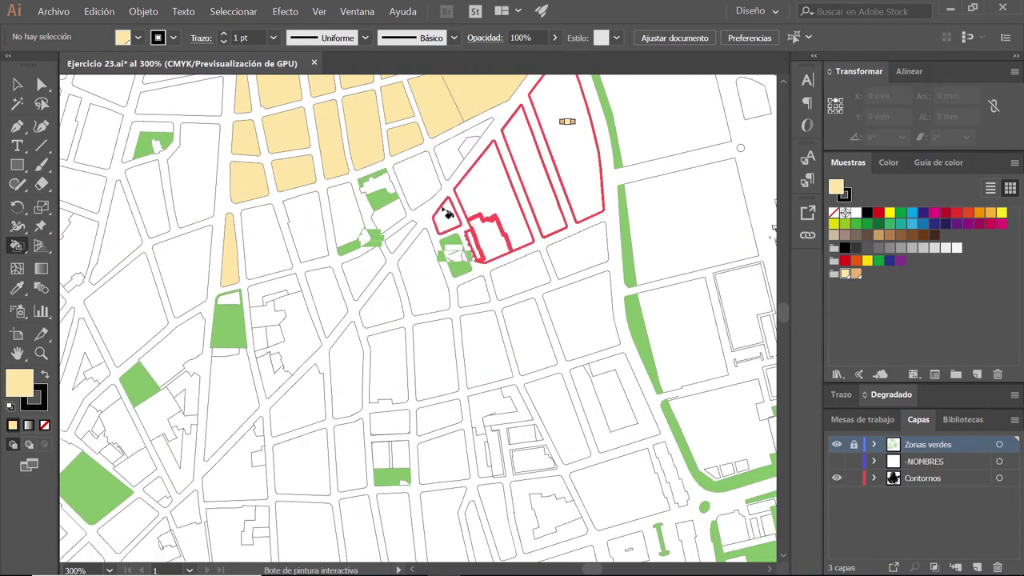
left_click_drag(380, 225, 376, 228)
left_click_drag(316, 236, 280, 284)
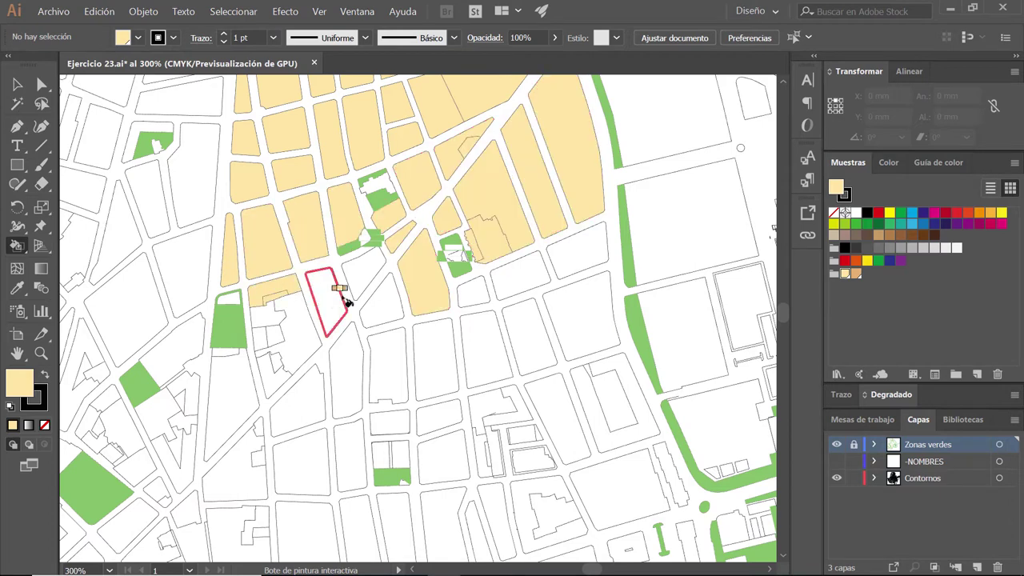
left_click(284, 324)
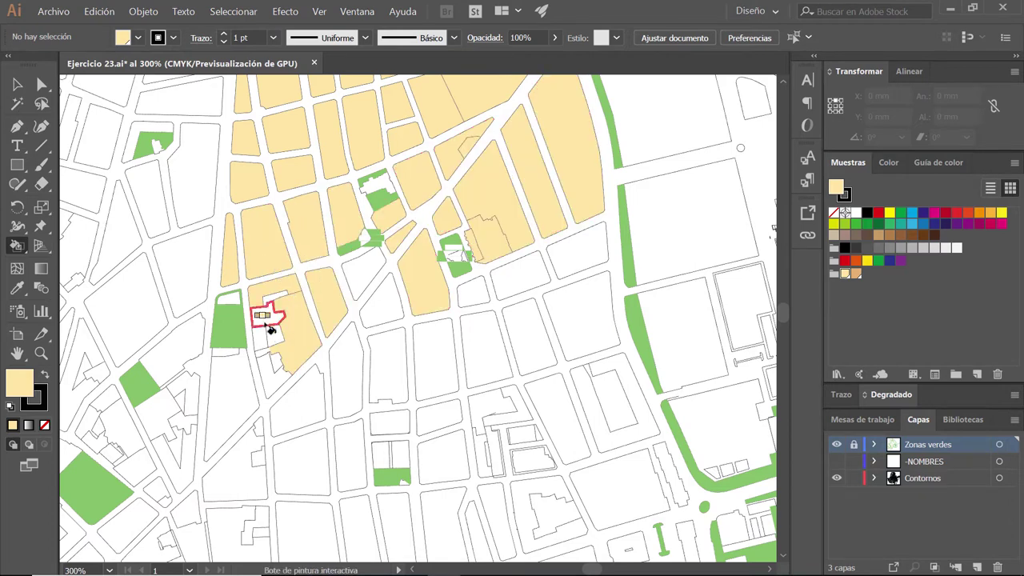
scroll(571, 343, "down", 2)
left_click_drag(528, 188, 670, 257)
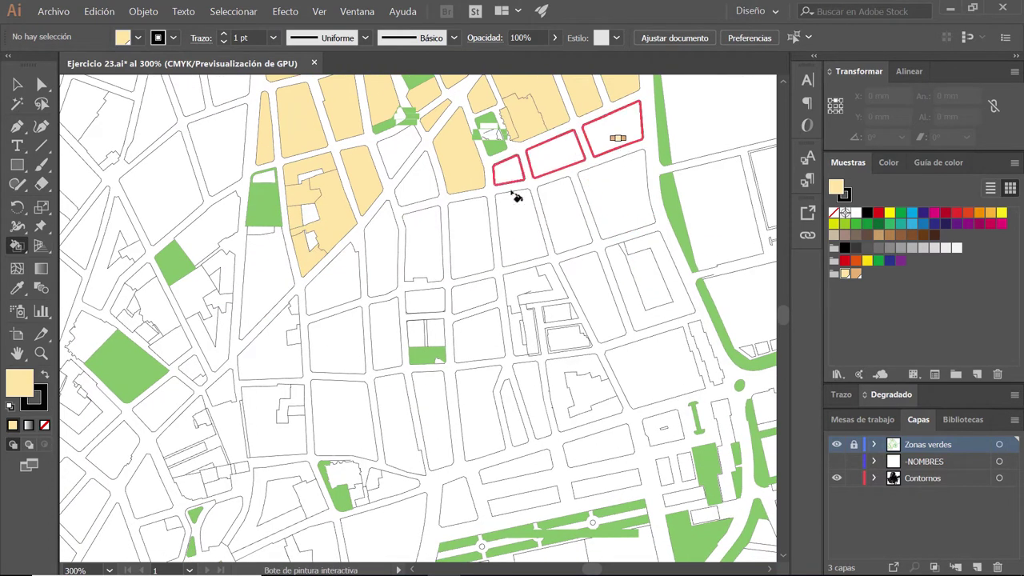
left_click_drag(579, 287, 280, 339)
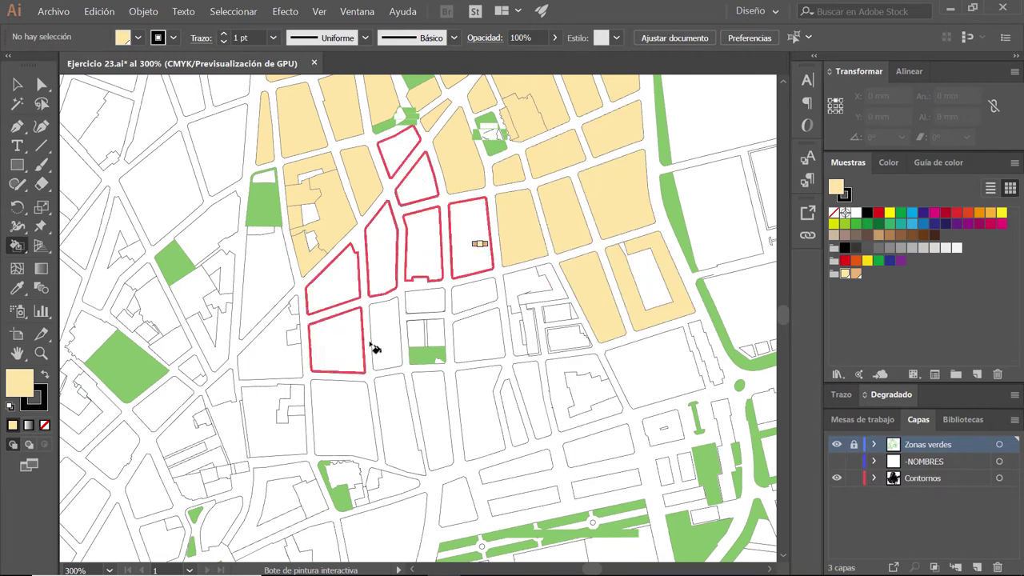
left_click_drag(540, 330, 560, 238)
Step: Fill a first batch of white blocks and a large block beige, undoing one mistaken small-block fill
left_click_drag(512, 208, 448, 240)
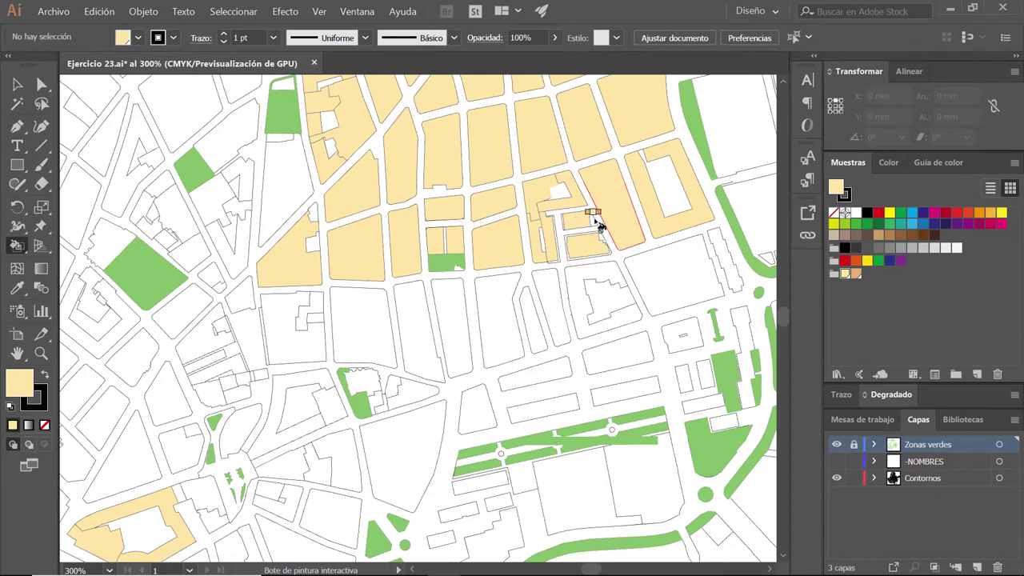
scroll(598, 224, "down", 3)
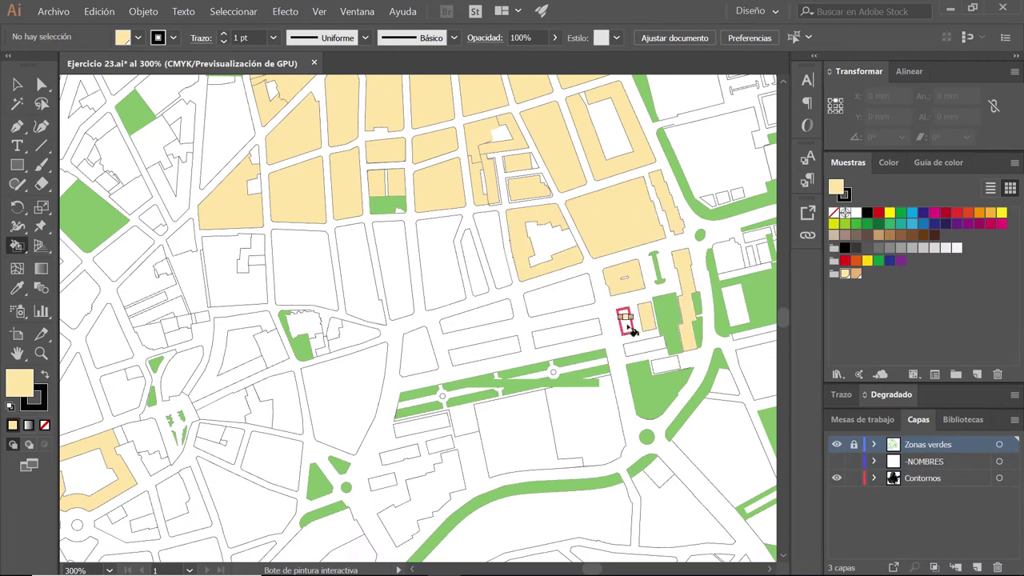
left_click(415, 367)
key("Return")
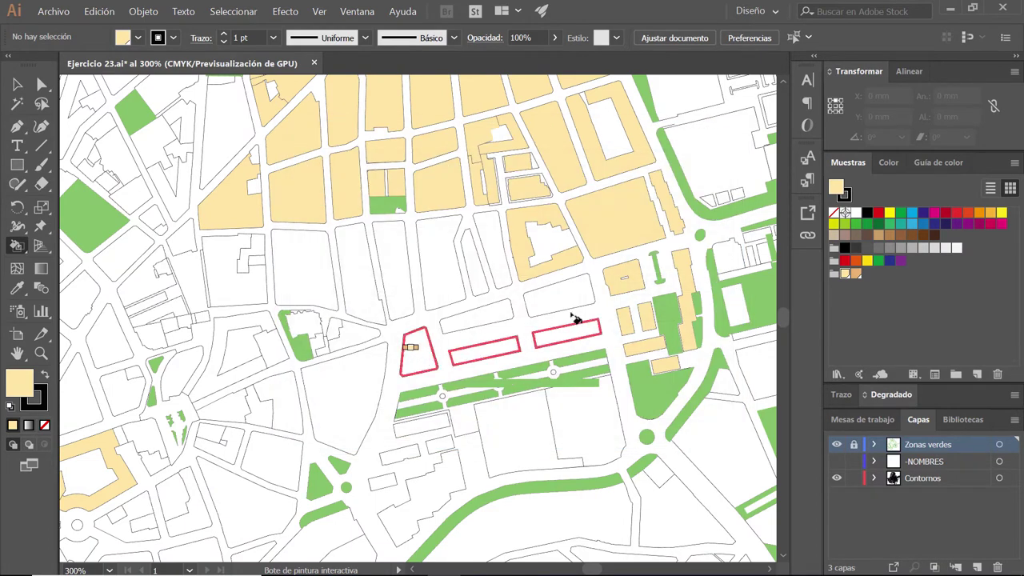
left_click_drag(415, 367, 235, 299)
scroll(479, 240, "down", 3)
scroll(514, 312, "left", 2)
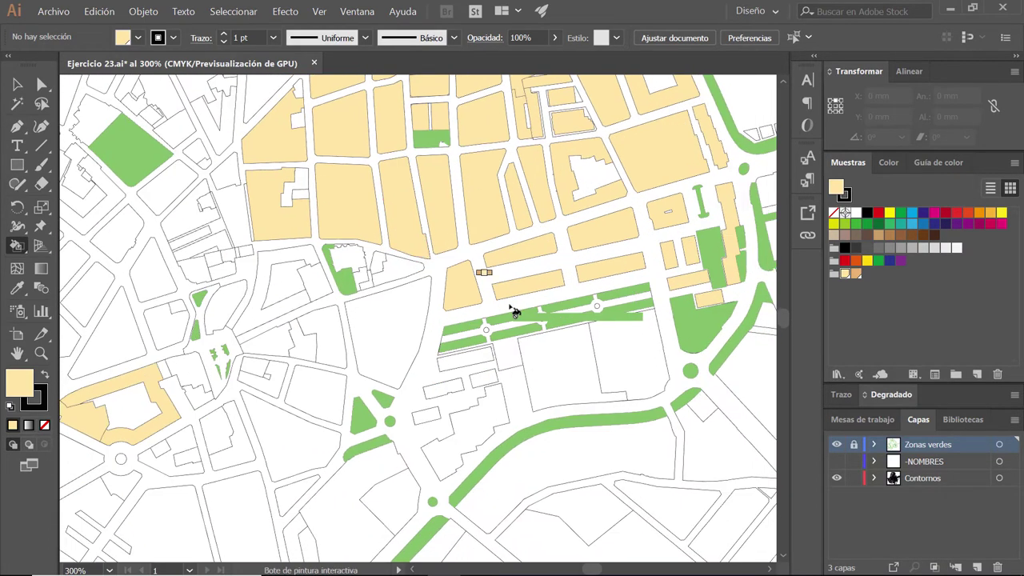
left_click(450, 400)
left_click_drag(407, 270, 374, 290)
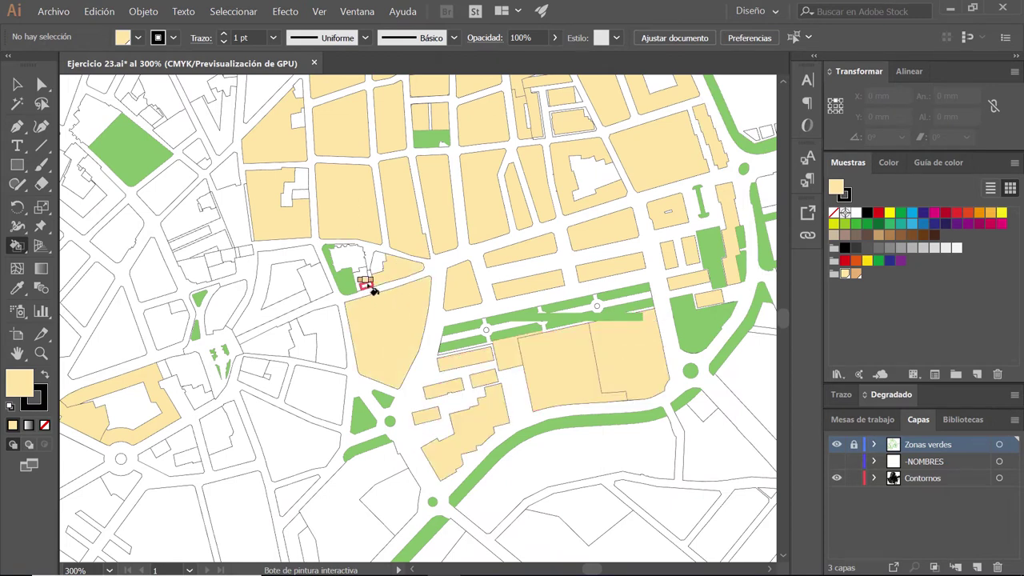
key("ctrl+z")
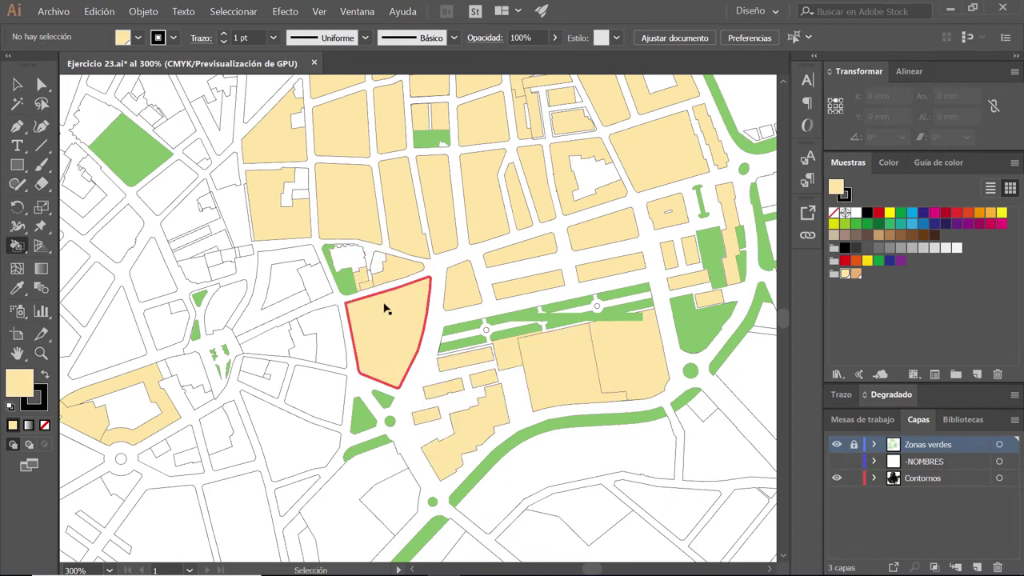
Step: Fill three unpainted central blocks beige, then pan to another unpainted area
left_click_drag(415, 232, 459, 228)
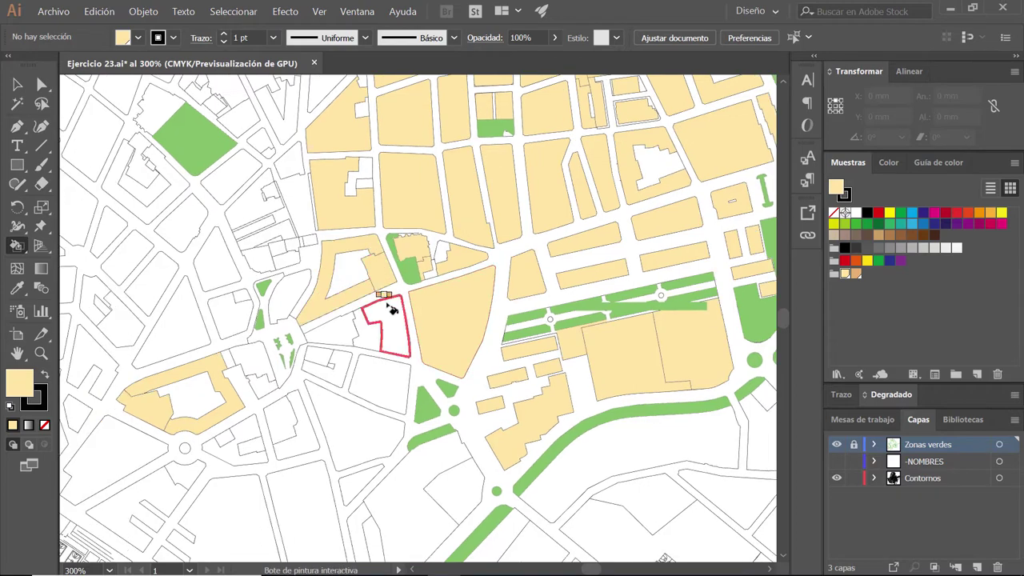
left_click(388, 320)
left_click(344, 328)
left_click(384, 372)
left_click_drag(359, 448, 496, 159)
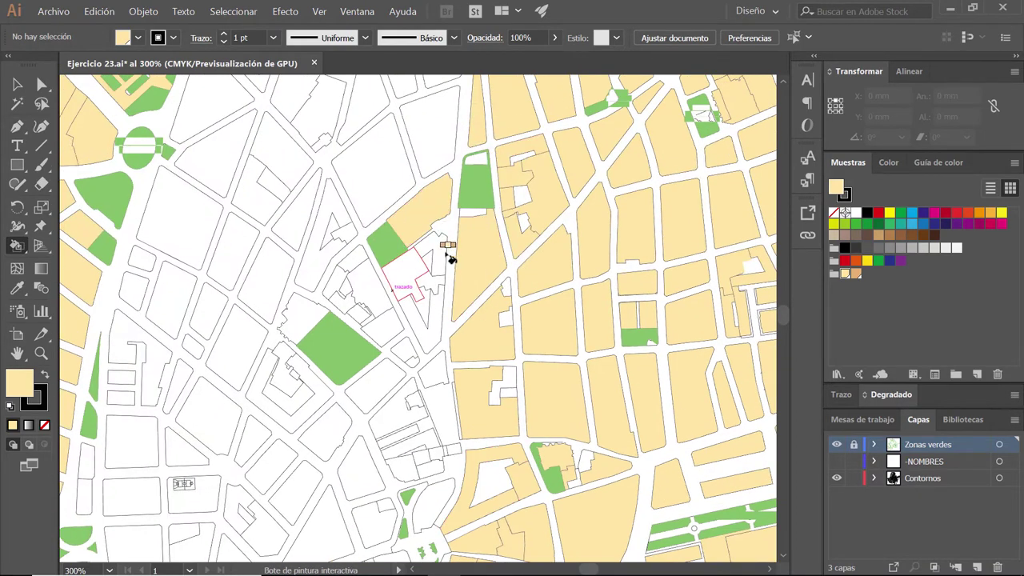
left_click_drag(407, 129, 475, 286)
scroll(483, 193, "up", 3)
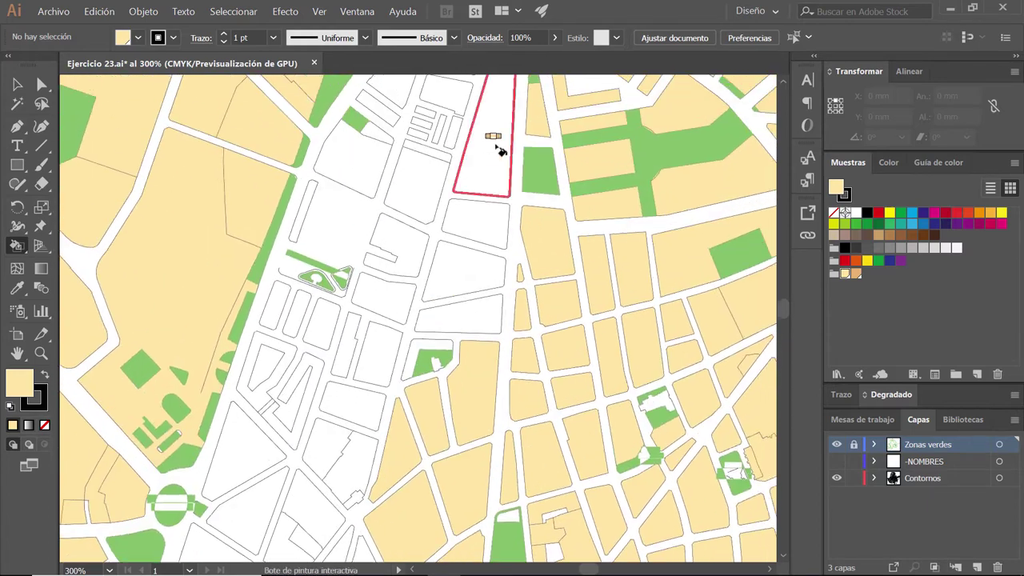
scroll(498, 152, "up", 4)
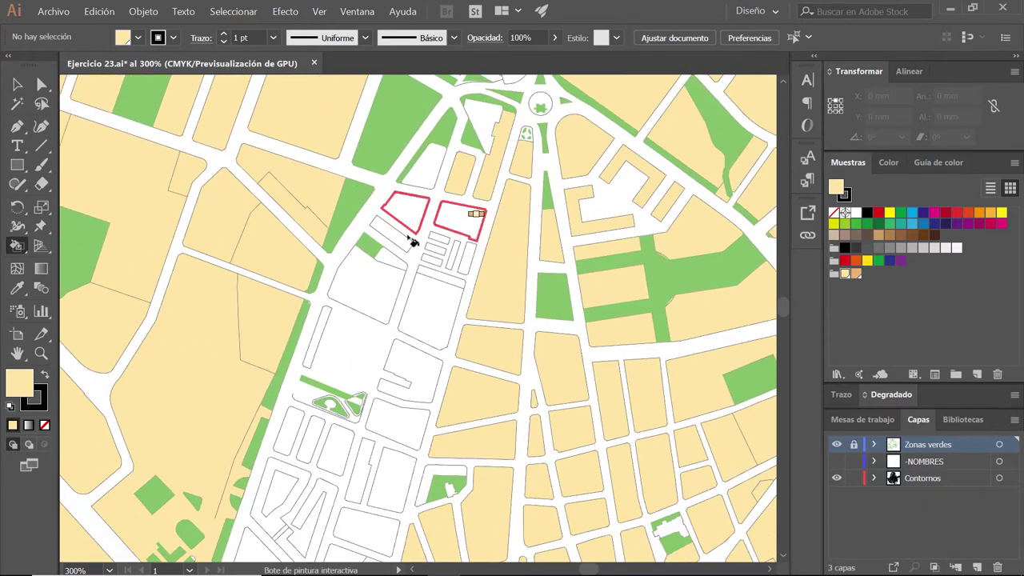
scroll(463, 266, "down", 2)
scroll(423, 240, "down", 3)
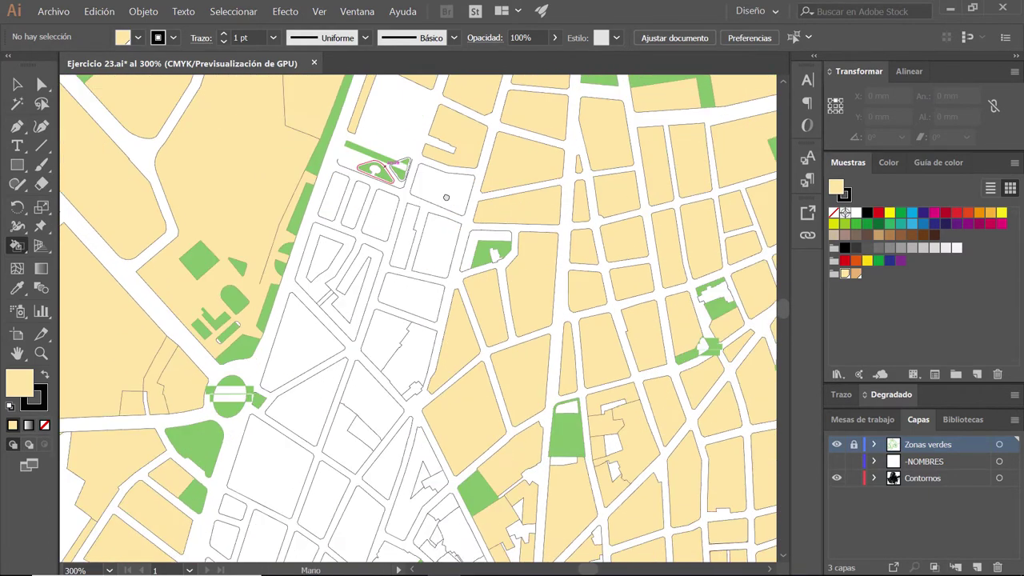
scroll(376, 200, "down", 3)
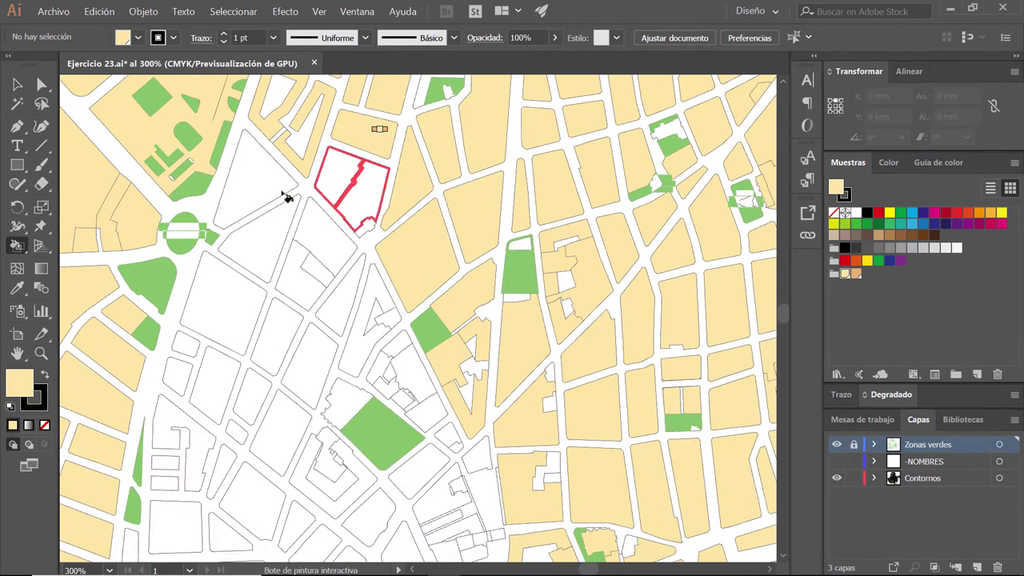
Step: Paint the adjacent blocks around the green square beige, redoing one mistaken fill
left_click_drag(312, 264, 343, 220)
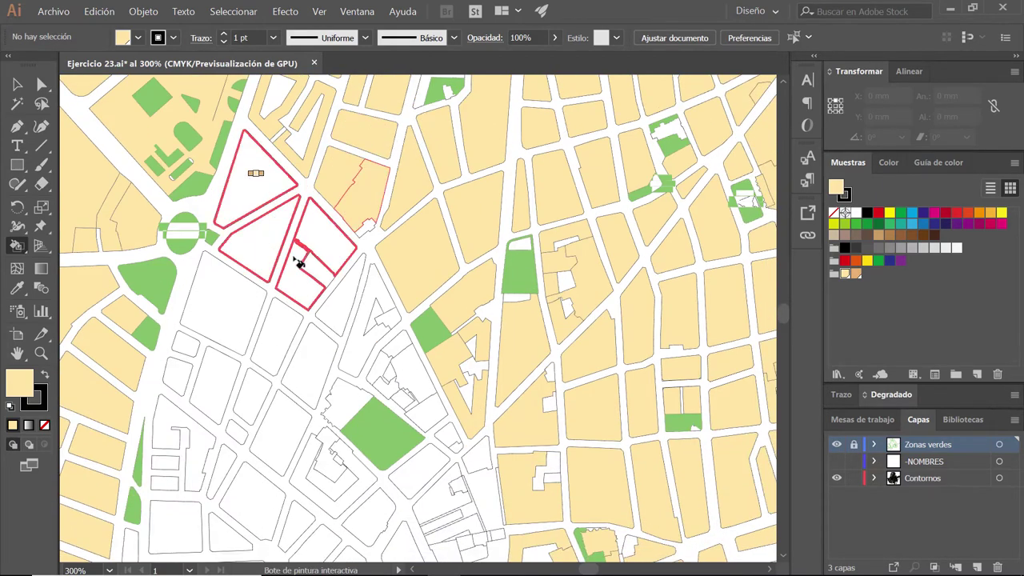
left_click_drag(297, 263, 240, 304)
left_click_drag(441, 343, 488, 209)
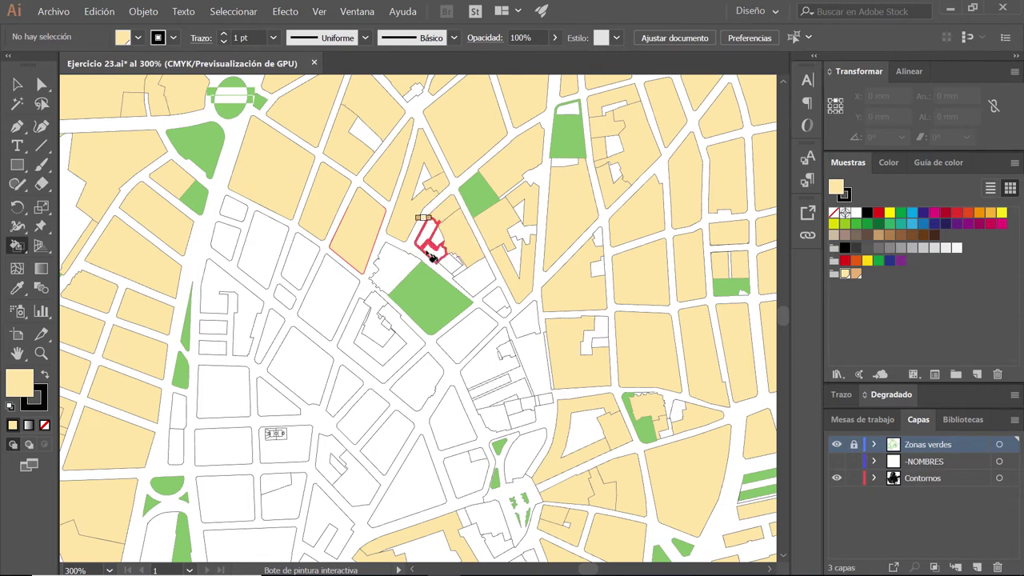
left_click_drag(483, 290, 538, 230)
left_click_drag(286, 152, 415, 260)
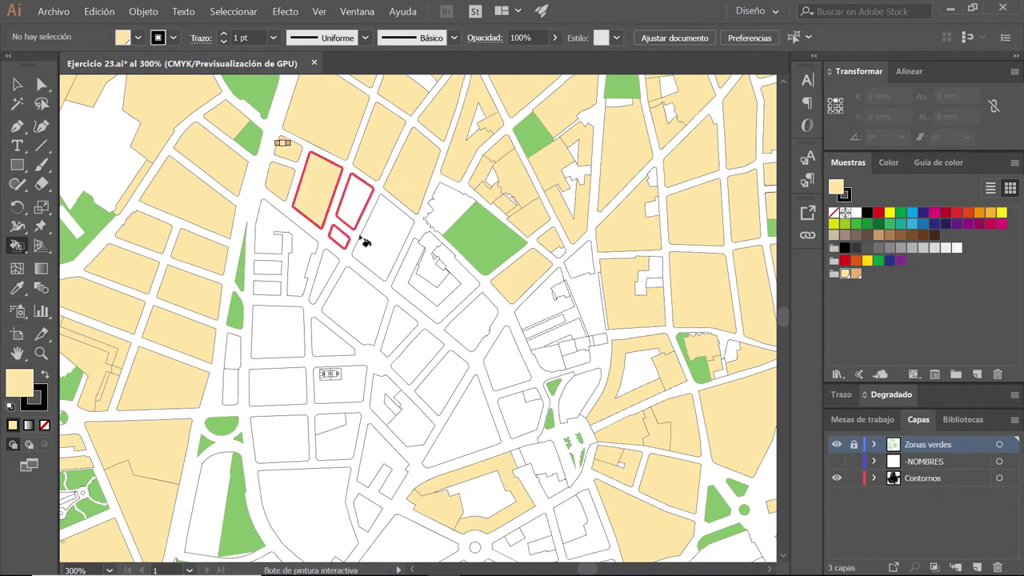
left_click(413, 260)
scroll(494, 303, "down", 3)
mouse_move(507, 297)
left_mouse_down()
mouse_move(389, 206)
mouse_move(276, 147)
mouse_move(285, 296)
mouse_move(228, 274)
mouse_move(366, 269)
mouse_move(370, 312)
left_mouse_up()
key("ctrl+z")
left_click(358, 322)
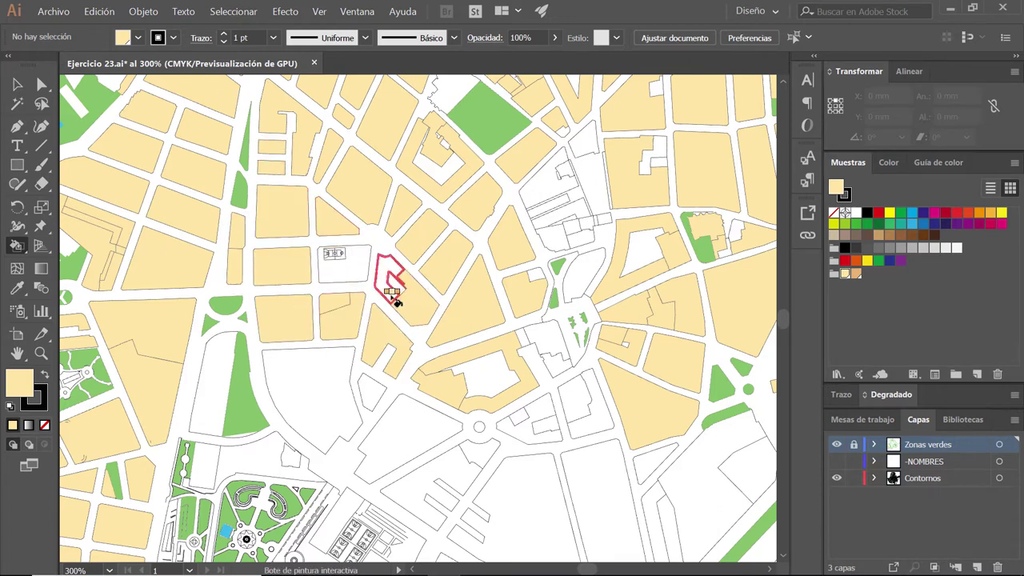
Step: Fill the large block beside the green strip and the blocks around the roundabout beige
scroll(354, 196, "down", 4)
scroll(355, 196, "left", 2)
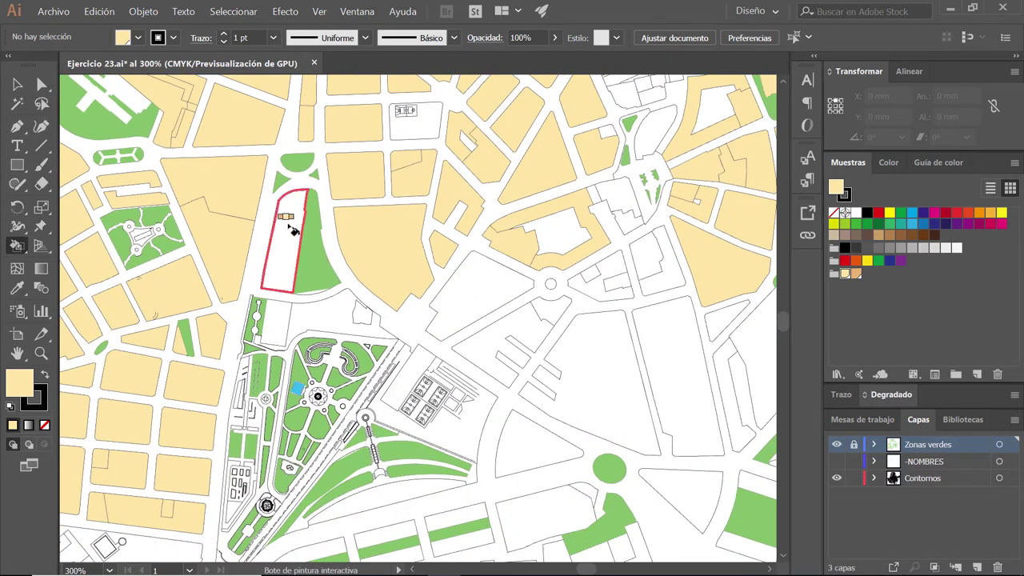
left_click_drag(285, 217, 272, 324)
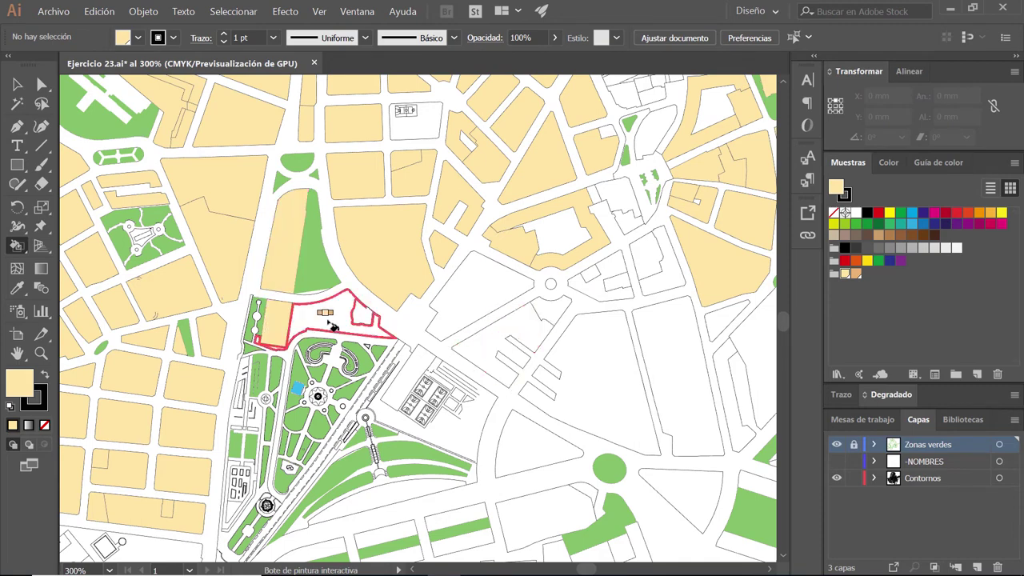
left_click(520, 320)
left_click(578, 351)
scroll(560, 292, "right", 4)
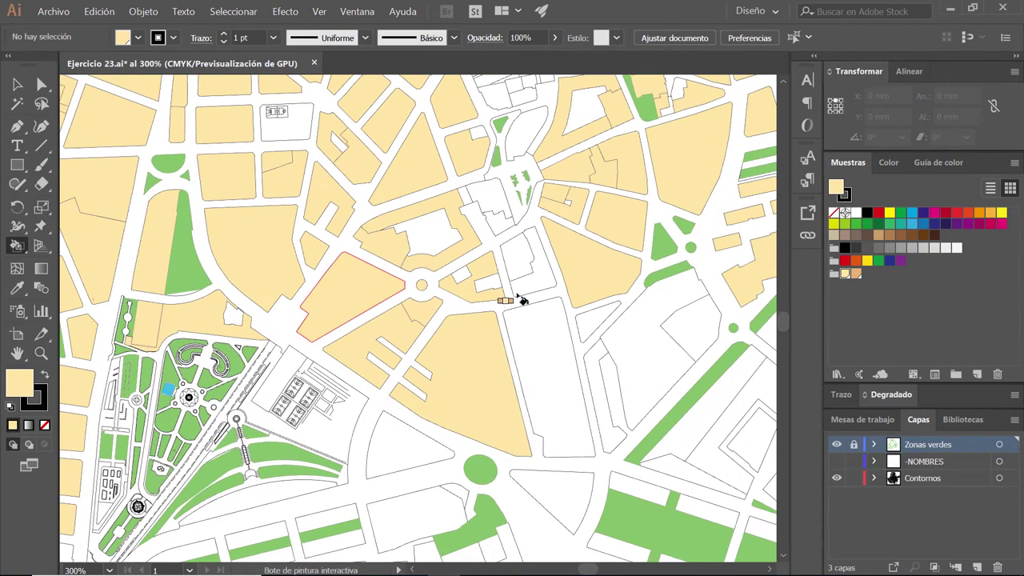
left_click(512, 264)
scroll(491, 216, "down", 3)
scroll(491, 217, "right", 3)
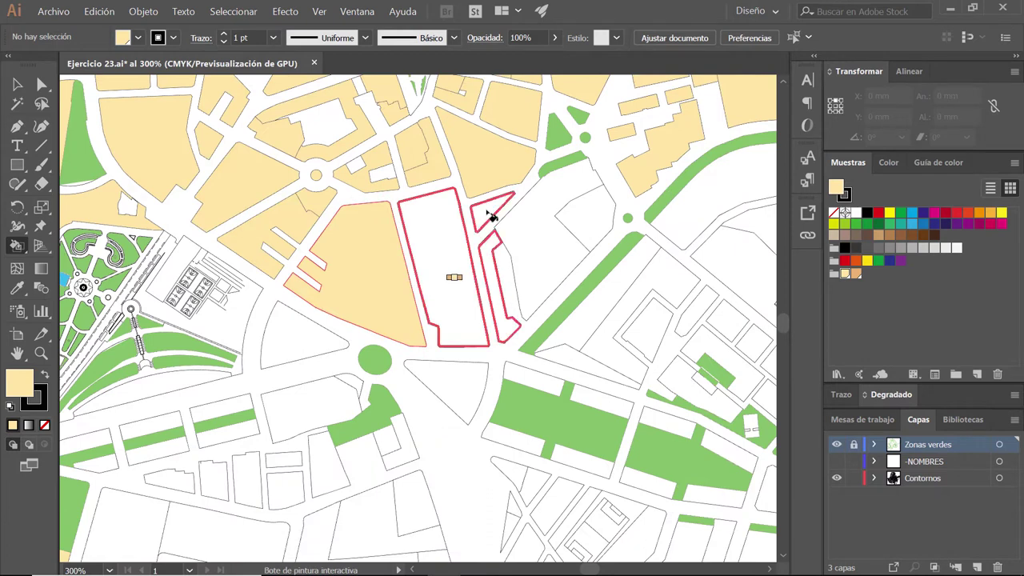
left_click(528, 240)
left_click(448, 263)
Step: Fill two adjacent white blocks and a row of small blocks beige
scroll(428, 217, "right", 2)
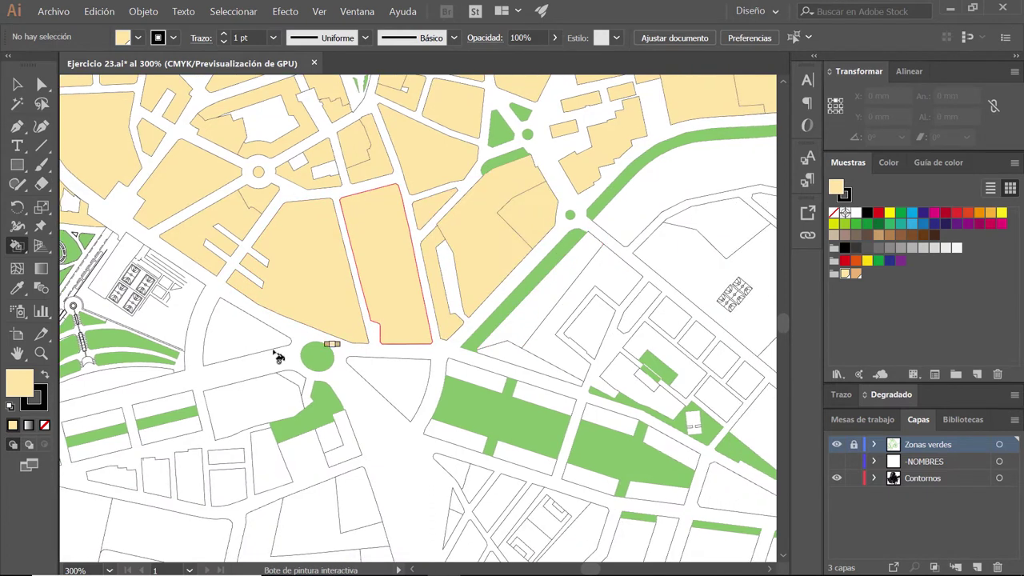
left_click(384, 384)
left_click(256, 404)
scroll(268, 408, "down", 5)
scroll(268, 407, "left", 4)
mouse_move(475, 264)
left_mouse_down()
mouse_move(366, 297)
mouse_move(270, 266)
mouse_move(160, 264)
left_mouse_up()
scroll(390, 294, "up", 2)
scroll(391, 294, "left", 4)
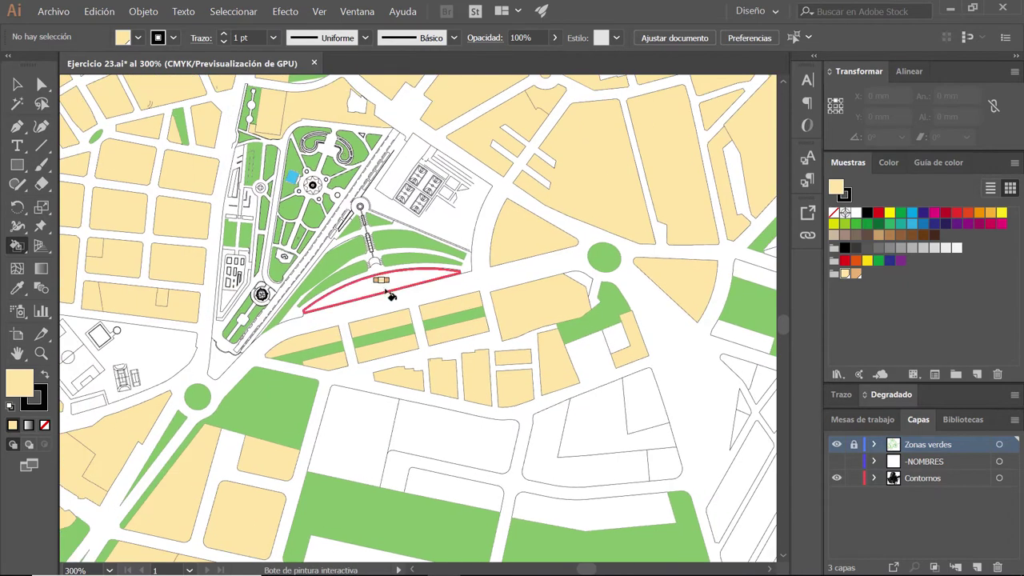
scroll(335, 396, "left", 3)
scroll(336, 395, "up", 1)
scroll(360, 320, "down", 2)
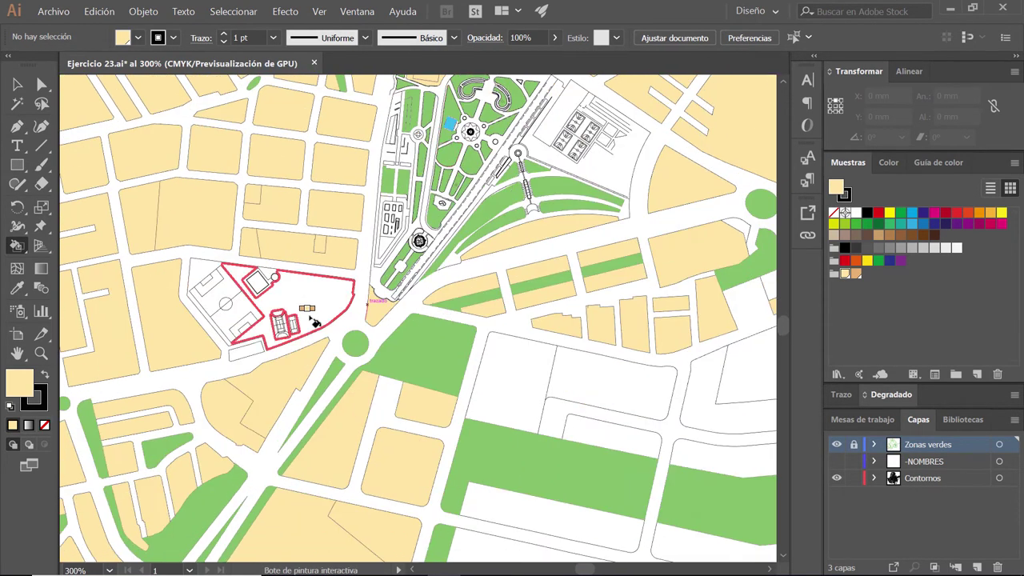
scroll(480, 319, "down", 3)
scroll(479, 320, "right", 2)
scroll(440, 349, "down", 2)
scroll(441, 349, "left", 4)
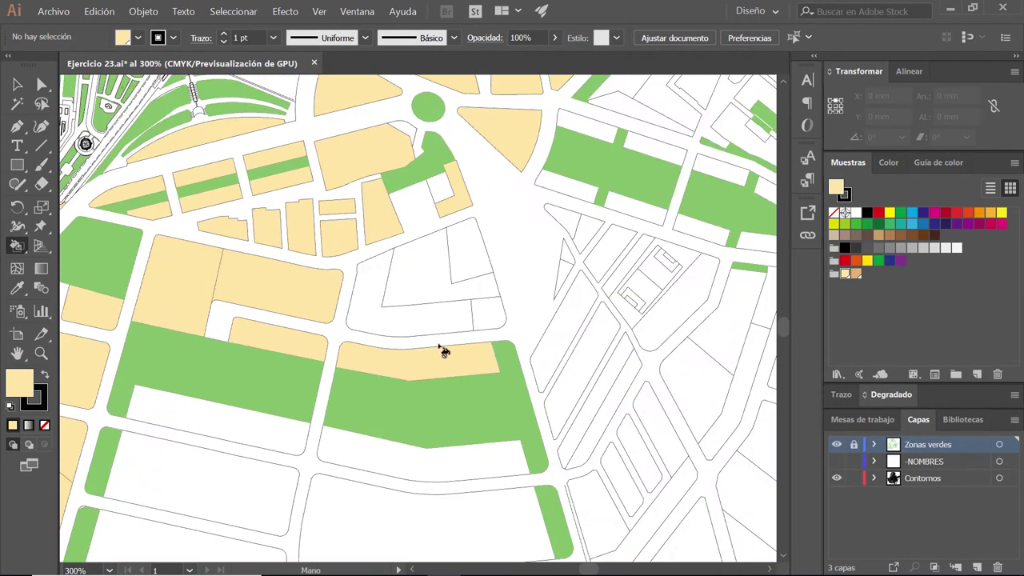
scroll(565, 290, "down", 5)
scroll(320, 328, "down", 4)
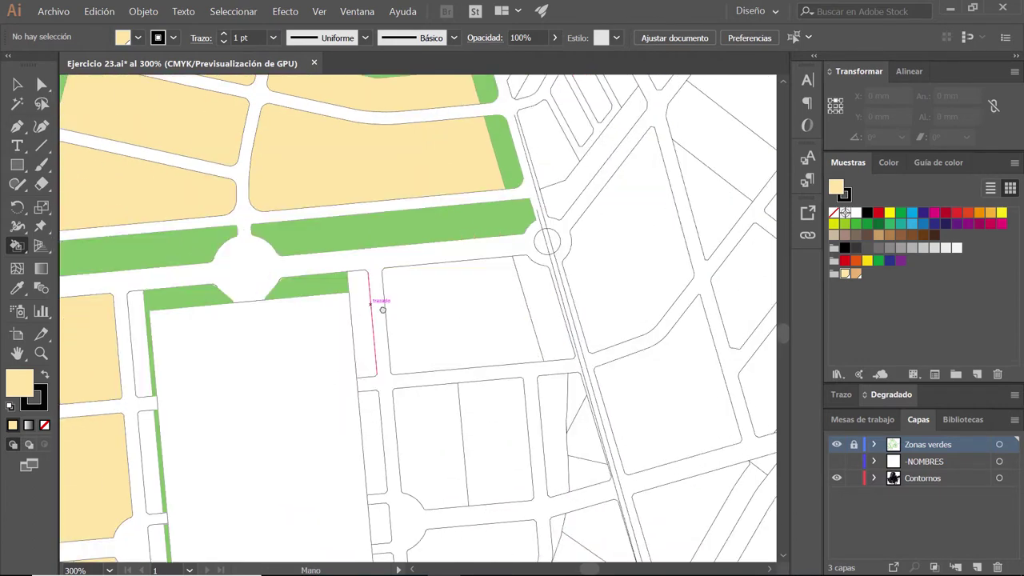
scroll(352, 312, "down", 6)
scroll(352, 312, "left", 5)
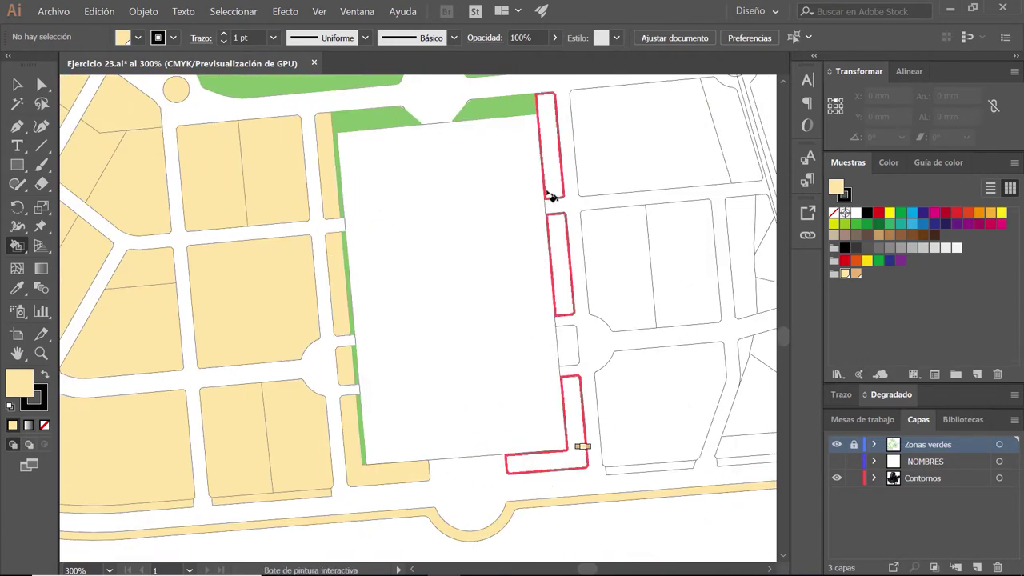
Step: Fill a large block, its neighbouring group and the blocks below the roundabout beige
left_click(512, 230)
scroll(416, 320, "right", 5)
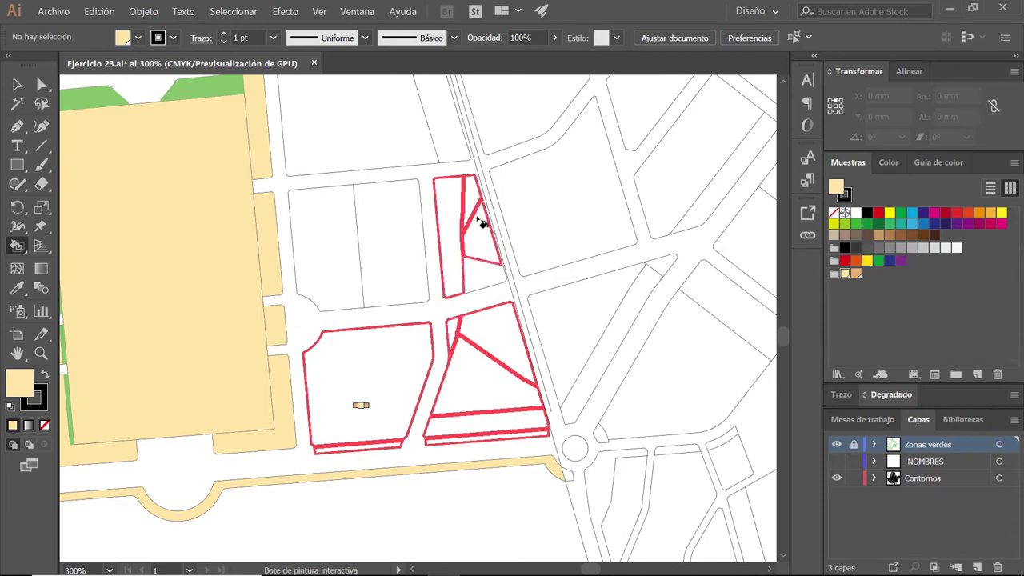
left_click_drag(376, 415, 445, 128)
mouse_move(418, 76)
left_mouse_down()
mouse_move(457, 323)
mouse_move(395, 234)
left_mouse_up()
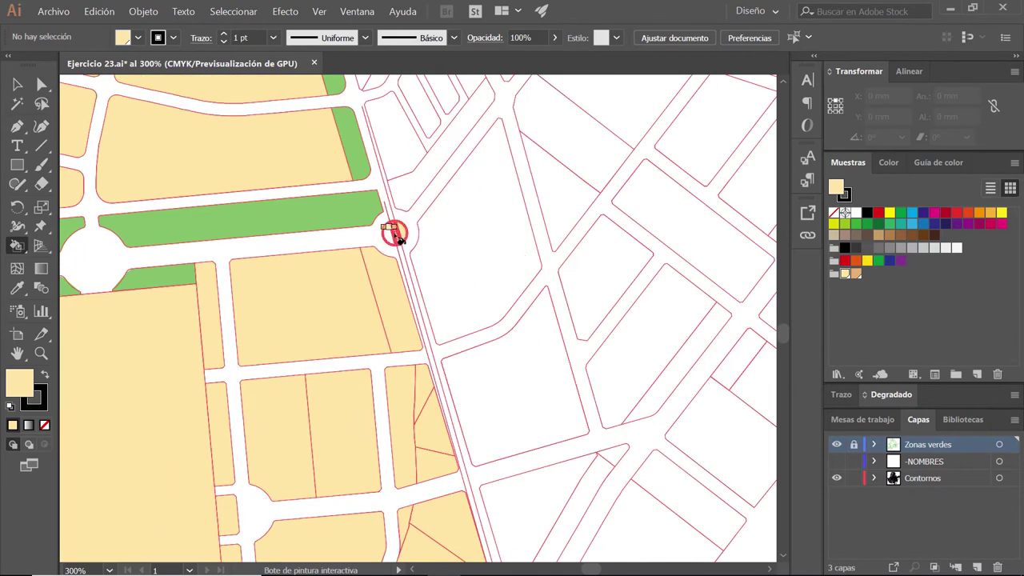
left_click_drag(647, 475, 549, 268)
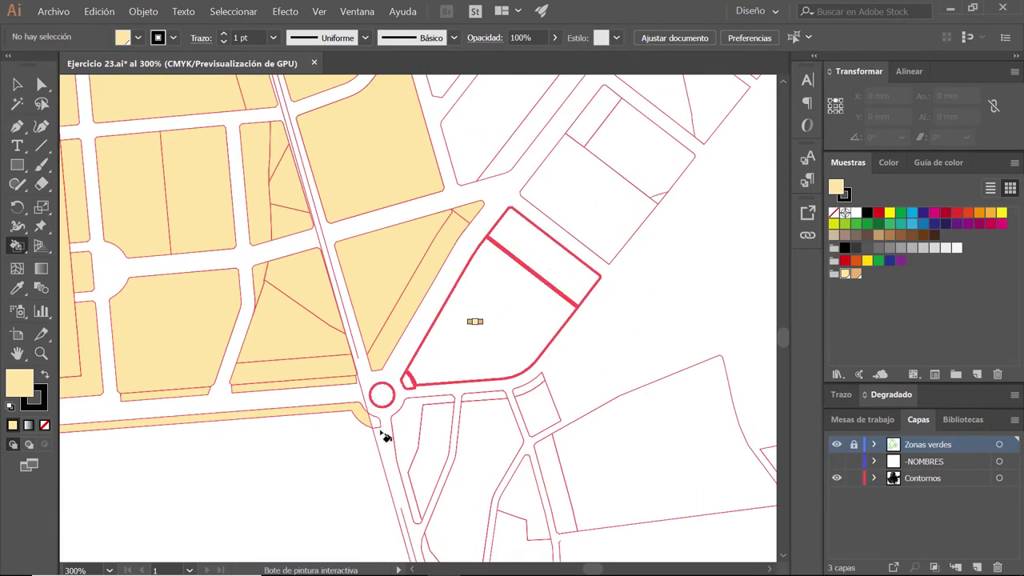
left_click_drag(385, 437, 499, 405)
Step: Paint the remaining row of blank blocks beige and move to the next unpainted area
scroll(550, 410, "up", 5)
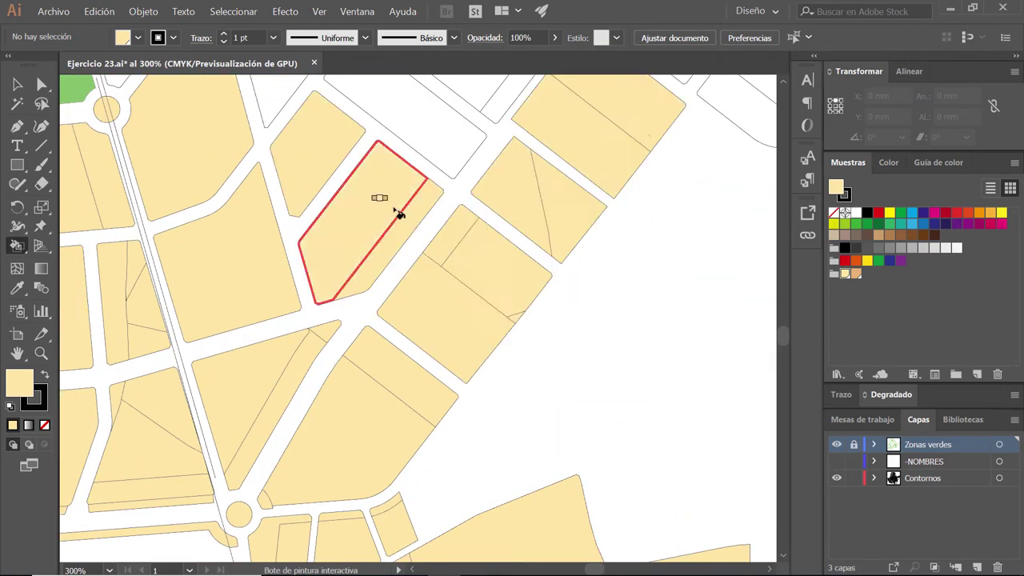
scroll(399, 213, "down", 5)
scroll(572, 255, "right", 5)
left_click_drag(384, 254, 211, 190)
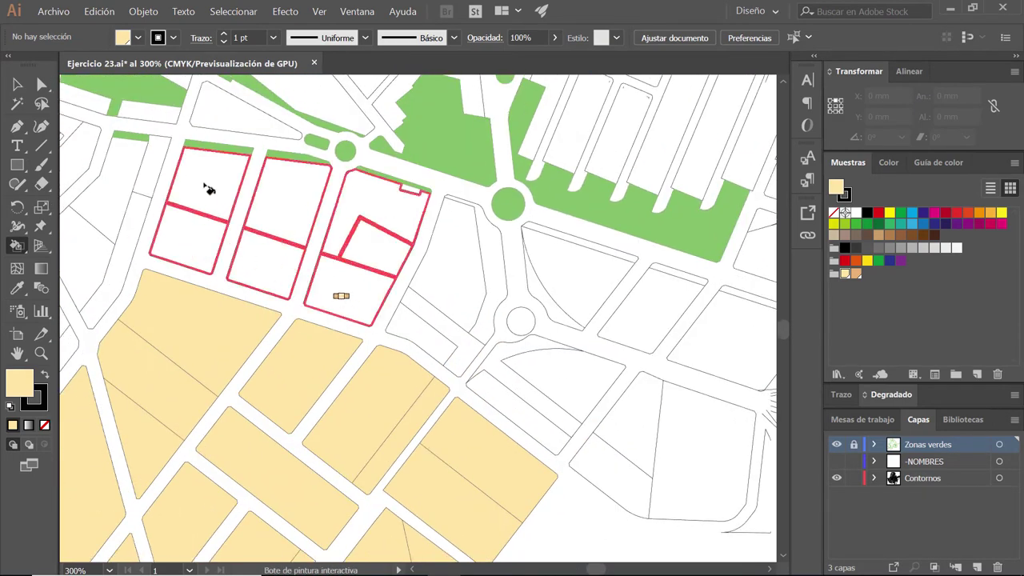
scroll(210, 189, "right", 5)
mouse_move(487, 366)
left_mouse_down()
mouse_move(344, 338)
mouse_move(475, 183)
mouse_move(366, 206)
mouse_move(258, 130)
left_mouse_up()
left_click_drag(462, 311, 503, 348)
scroll(338, 243, "left", 5)
scroll(520, 290, "up", 5)
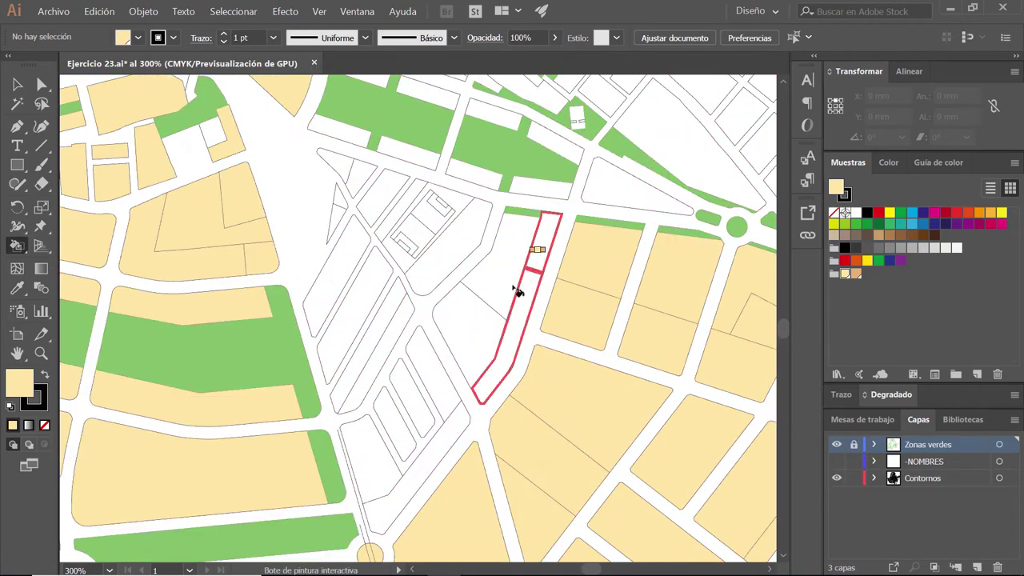
mouse_move(442, 406)
left_mouse_down()
mouse_move(388, 386)
mouse_move(337, 291)
left_mouse_up()
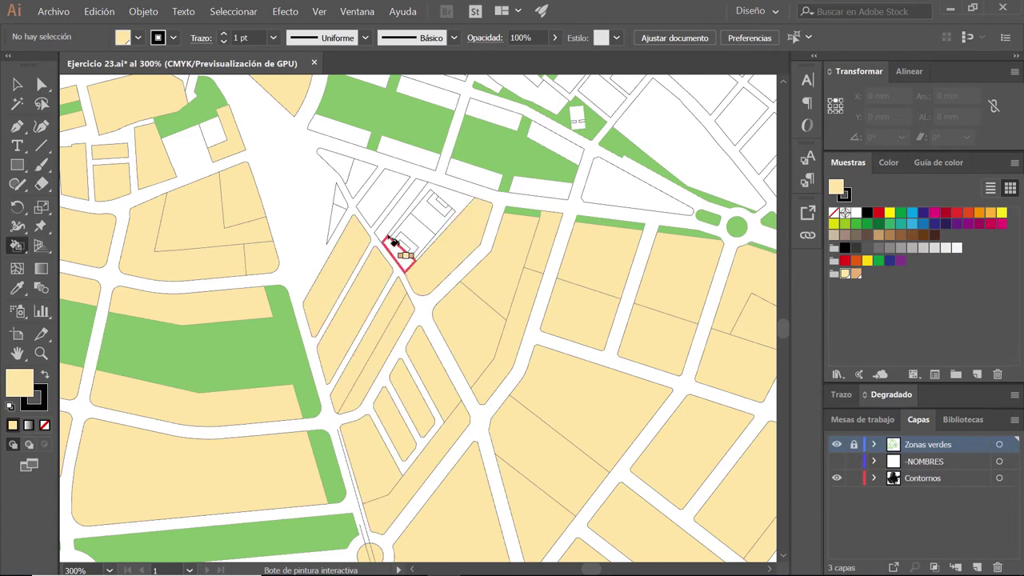
scroll(473, 313, "up", 3)
Step: Fill the white blocks to the left and a run of nearby blocks beige
scroll(624, 311, "up", 3)
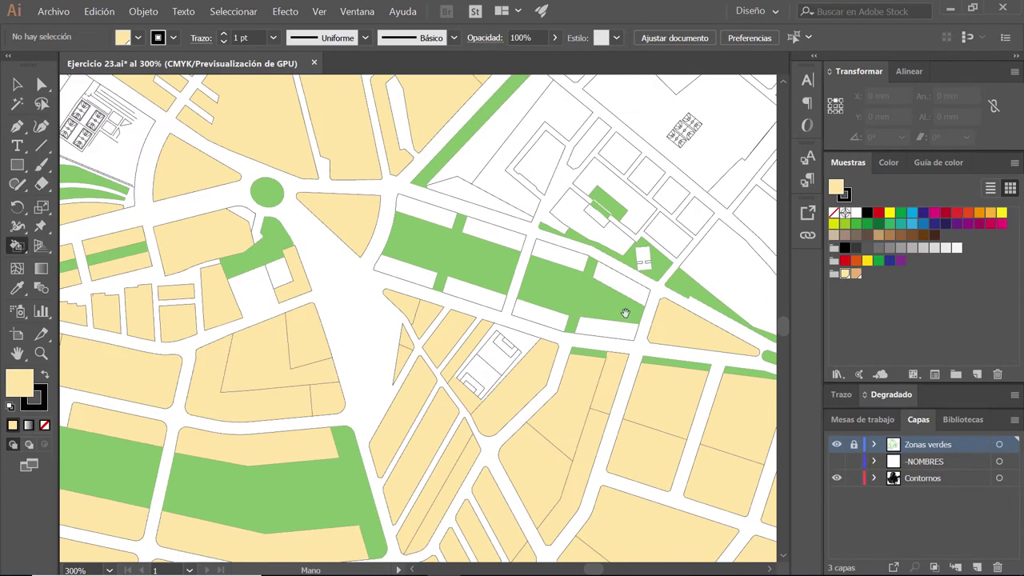
scroll(624, 311, "right", 3)
scroll(403, 204, "right", 3)
left_click_drag(402, 205, 450, 286)
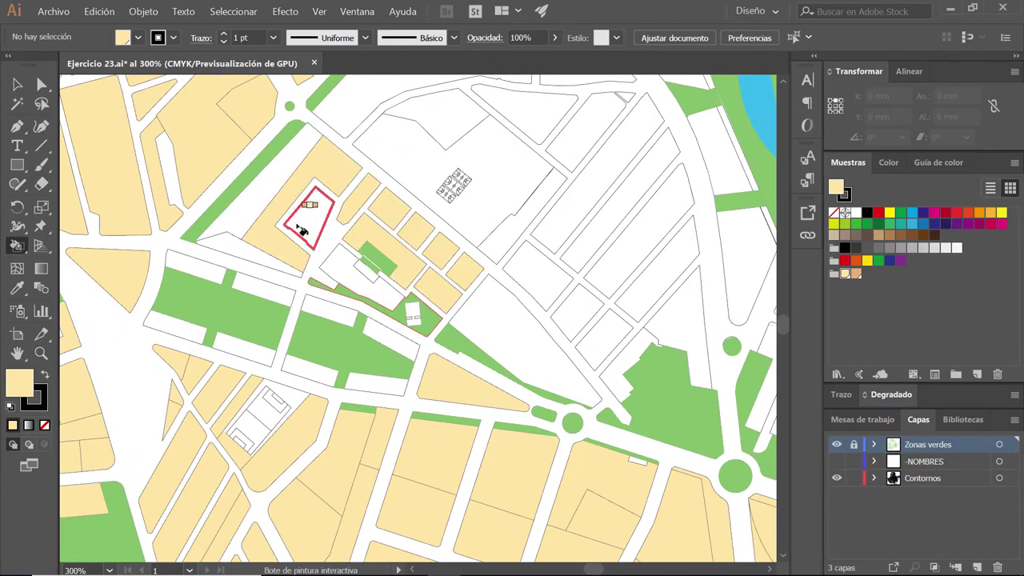
left_click(256, 221)
scroll(569, 290, "right", 3)
left_click_drag(475, 354, 530, 304)
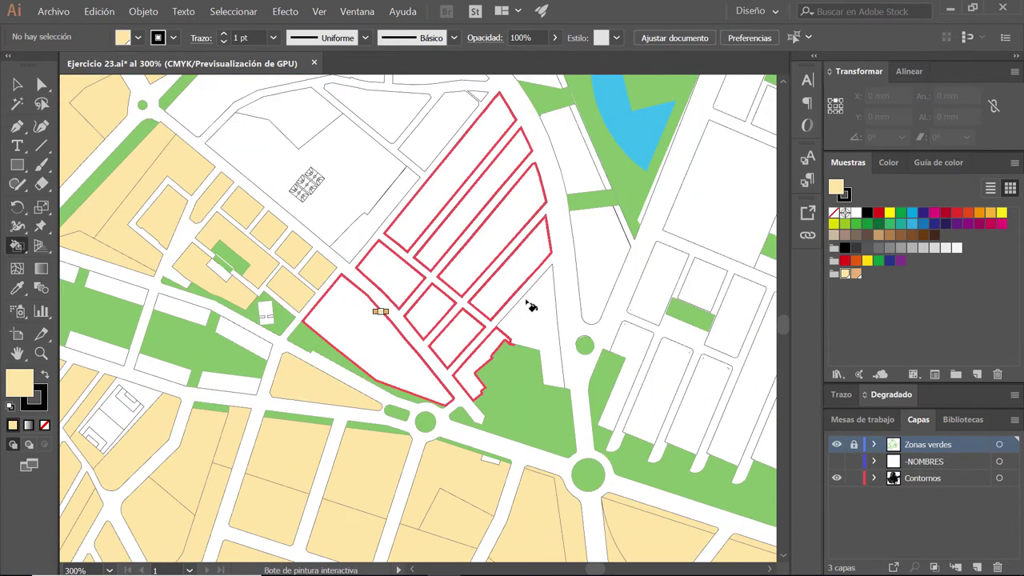
scroll(530, 304, "up", 3)
scroll(530, 304, "left", 2)
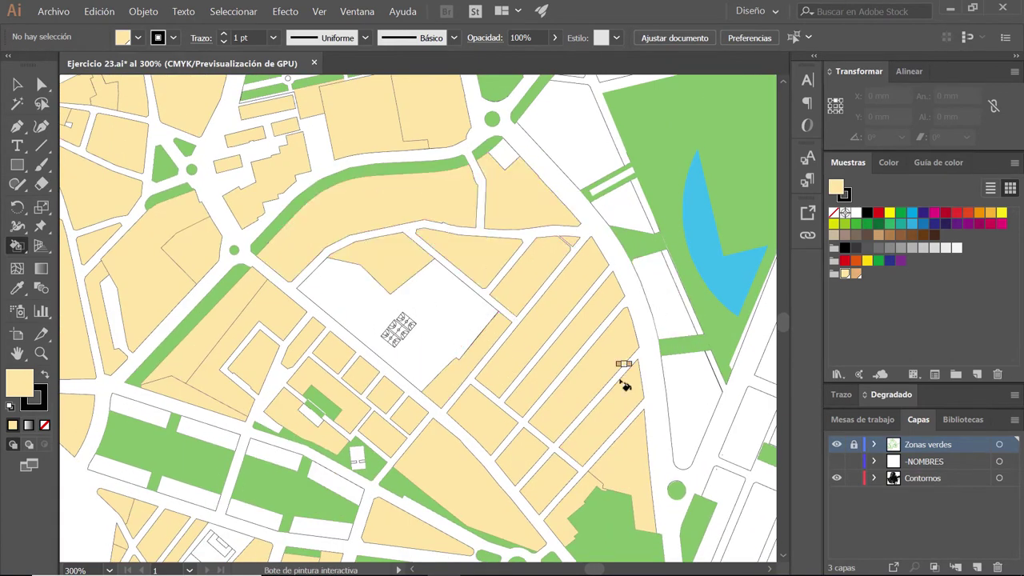
scroll(622, 384, "down", 3)
scroll(622, 384, "right", 3)
scroll(335, 180, "right", 3)
Step: Fill two rows of blocks, an outlined group and a row of four blocks beige
left_click_drag(336, 180, 299, 296)
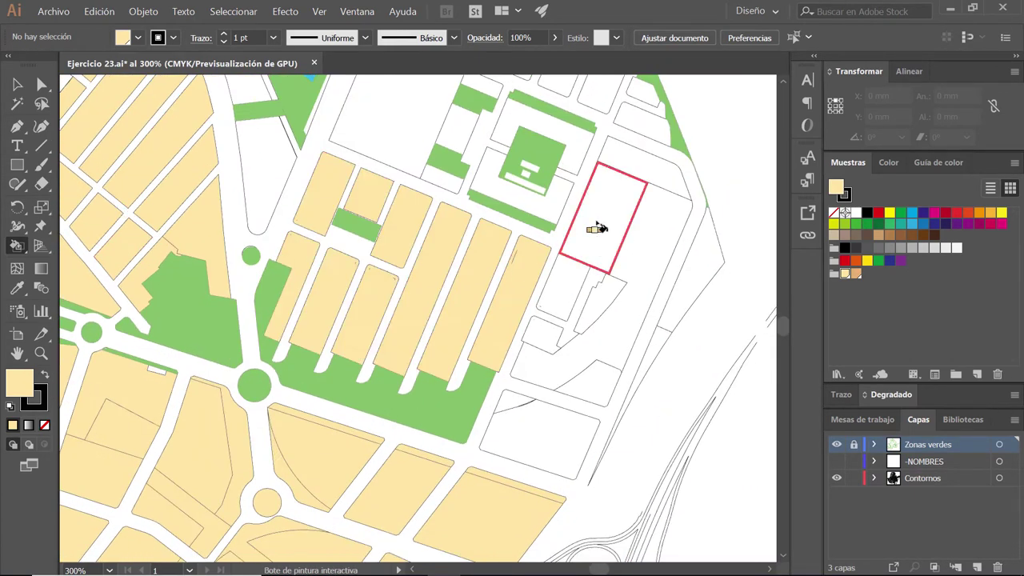
mouse_move(598, 226)
left_mouse_down()
mouse_move(610, 378)
mouse_move(617, 290)
left_mouse_up()
scroll(616, 290, "up", 3)
scroll(617, 291, "right", 2)
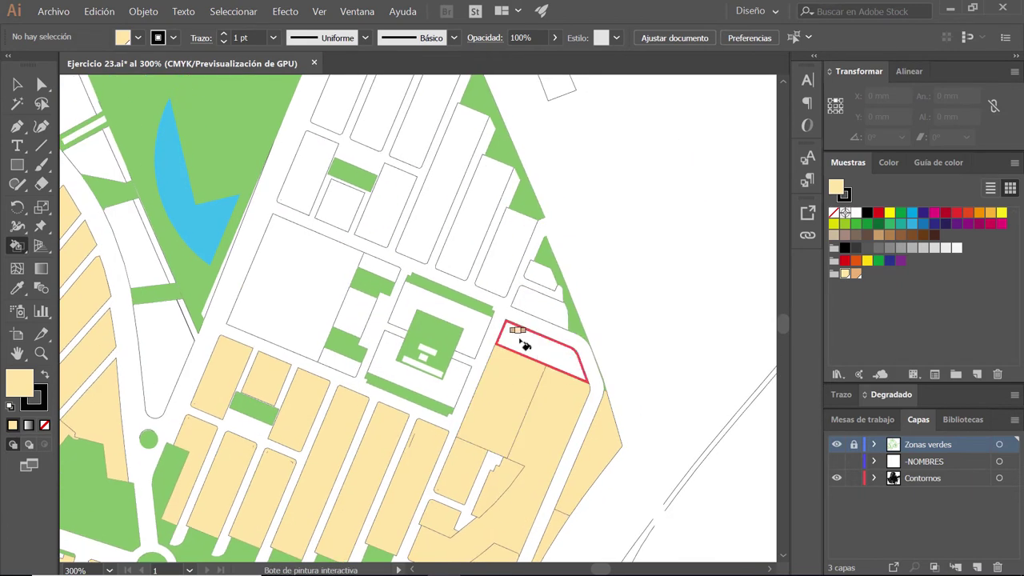
left_click(528, 342)
left_click_drag(542, 270, 402, 209)
scroll(402, 210, "up", 3)
scroll(402, 209, "left", 4)
left_click_drag(587, 231, 498, 395)
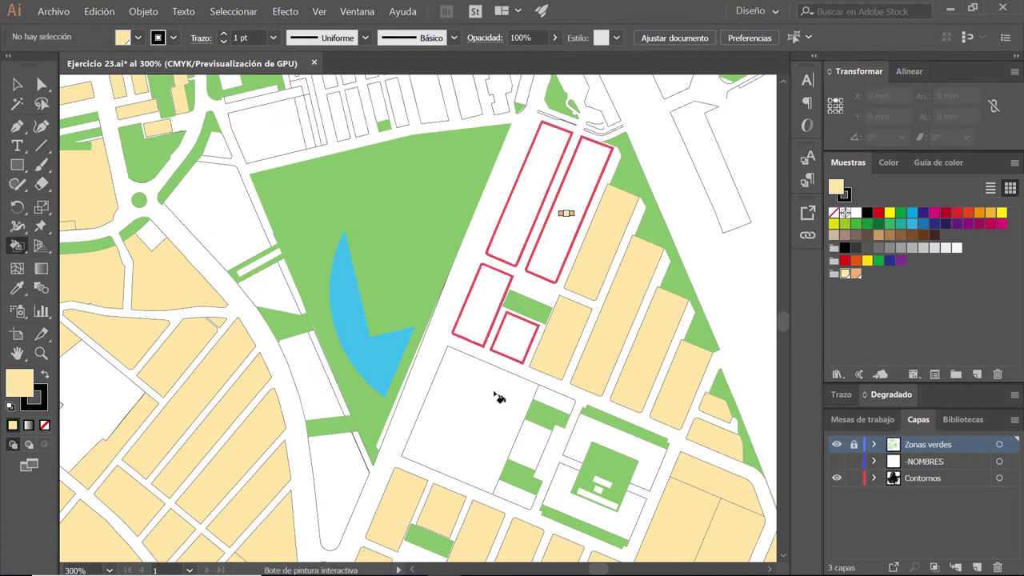
Step: Fill the last groups of outlined blocks beige, then scroll around to review the area
scroll(530, 411, "up", 4)
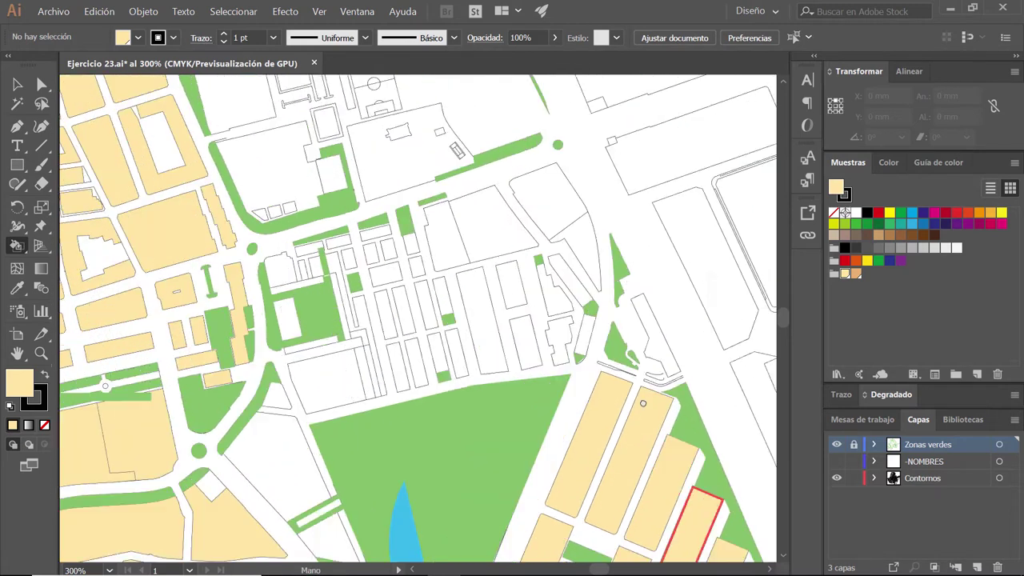
scroll(530, 411, "left", 2)
mouse_move(626, 376)
left_mouse_down()
mouse_move(498, 338)
mouse_move(530, 382)
left_mouse_up()
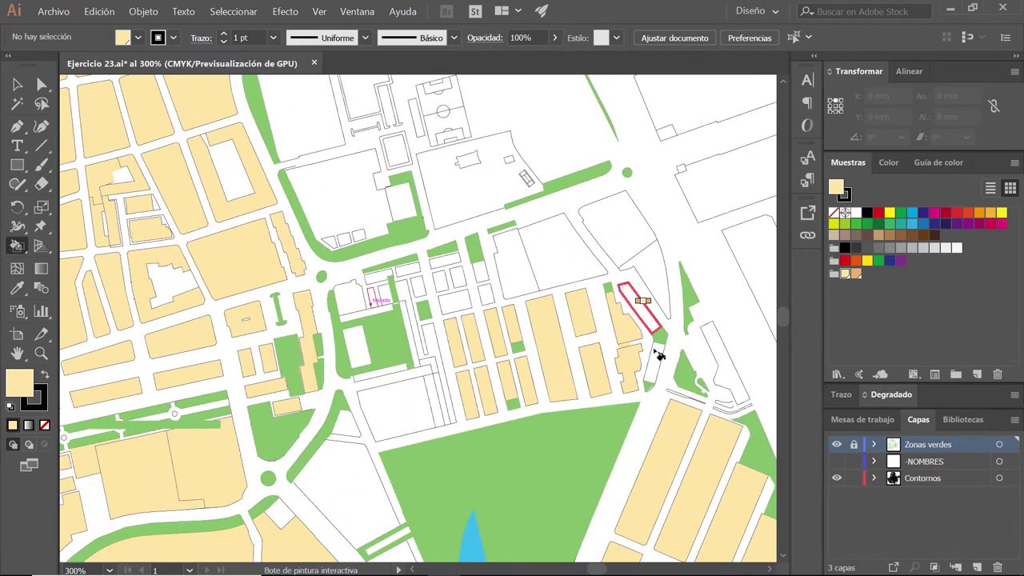
left_click_drag(639, 304, 518, 268)
mouse_move(425, 295)
left_mouse_down()
mouse_move(381, 279)
mouse_move(376, 312)
left_mouse_up()
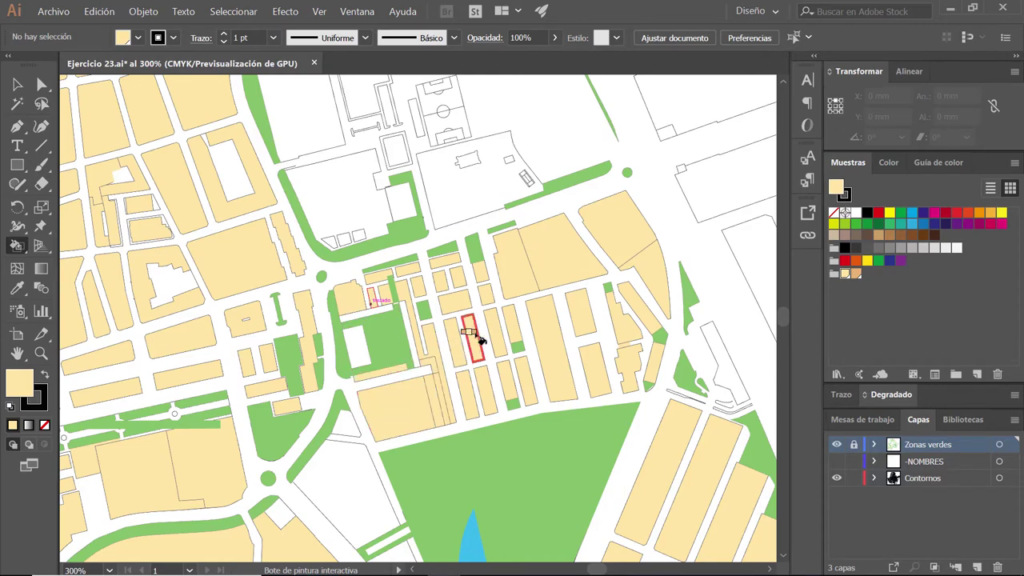
scroll(488, 376, "up", 2)
scroll(500, 416, "left", 3)
scroll(448, 304, "up", 3)
scroll(448, 303, "right", 1)
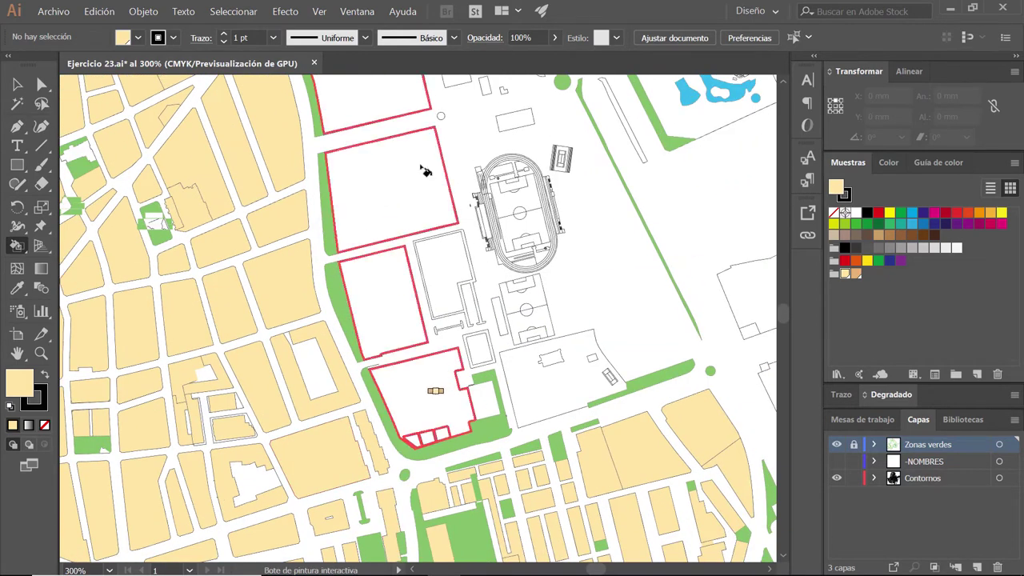
scroll(457, 418, "down", 3)
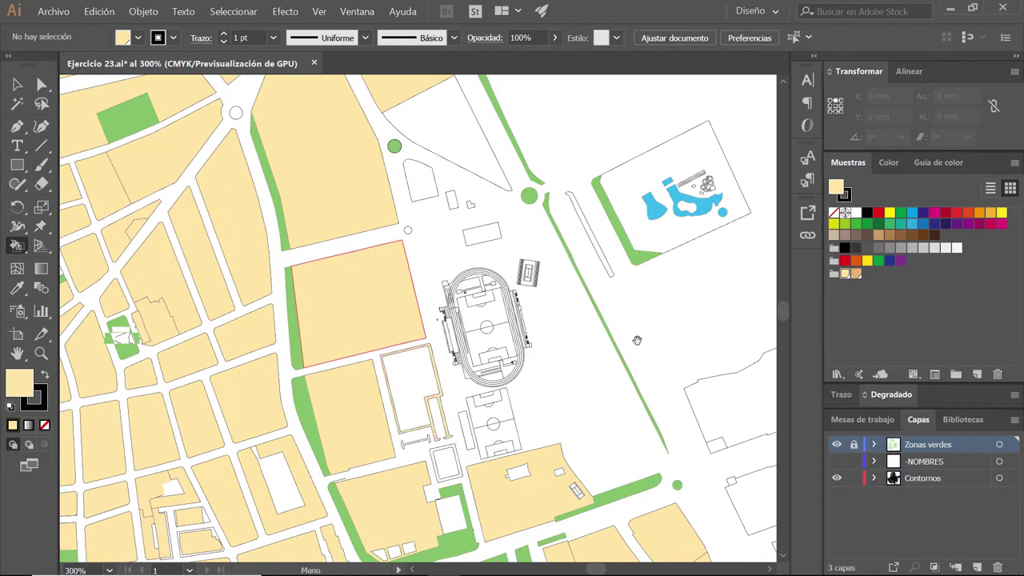
scroll(551, 369, "up", 3)
scroll(507, 258, "up", 3)
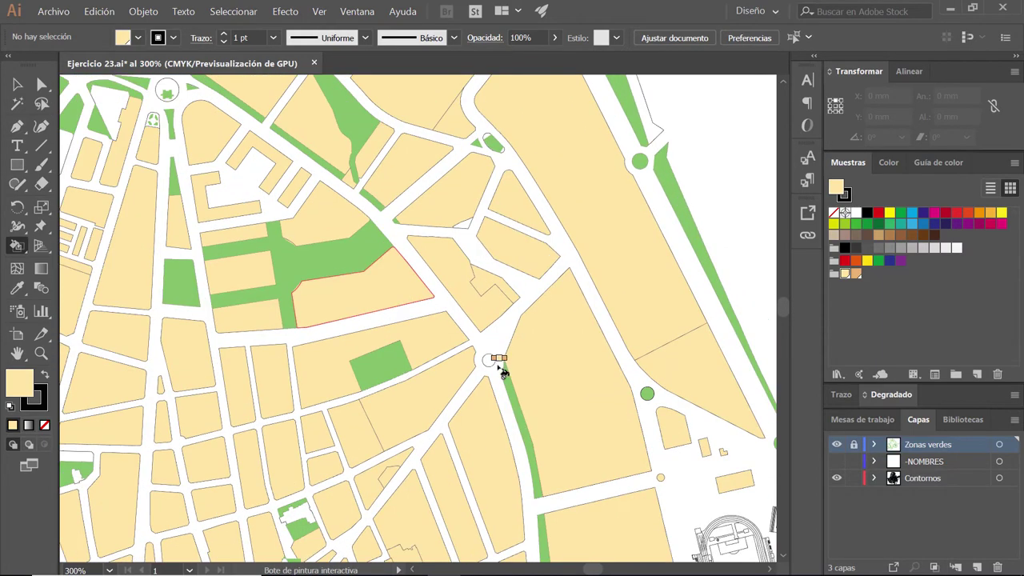
scroll(498, 361, "up", 3)
scroll(528, 358, "up", 3)
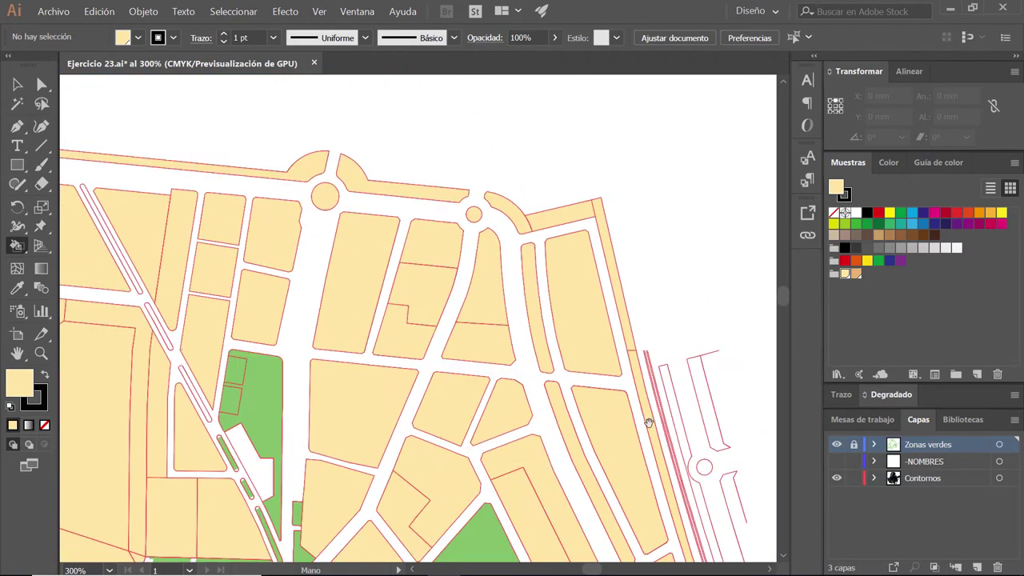
Step: Fill the white strip around the large block beside the stadium's sports fields beige
scroll(480, 320, "down", 3)
scroll(574, 392, "down", 2)
scroll(499, 326, "down", 2)
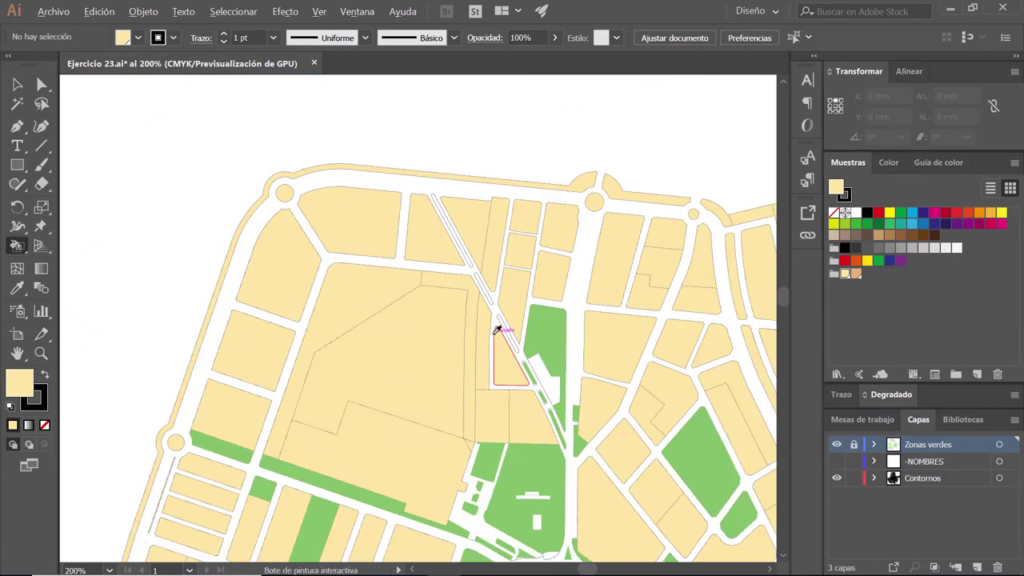
scroll(498, 327, "down", 1)
scroll(478, 164, "down", 1)
scroll(477, 164, "up", 1)
scroll(457, 270, "up", 1)
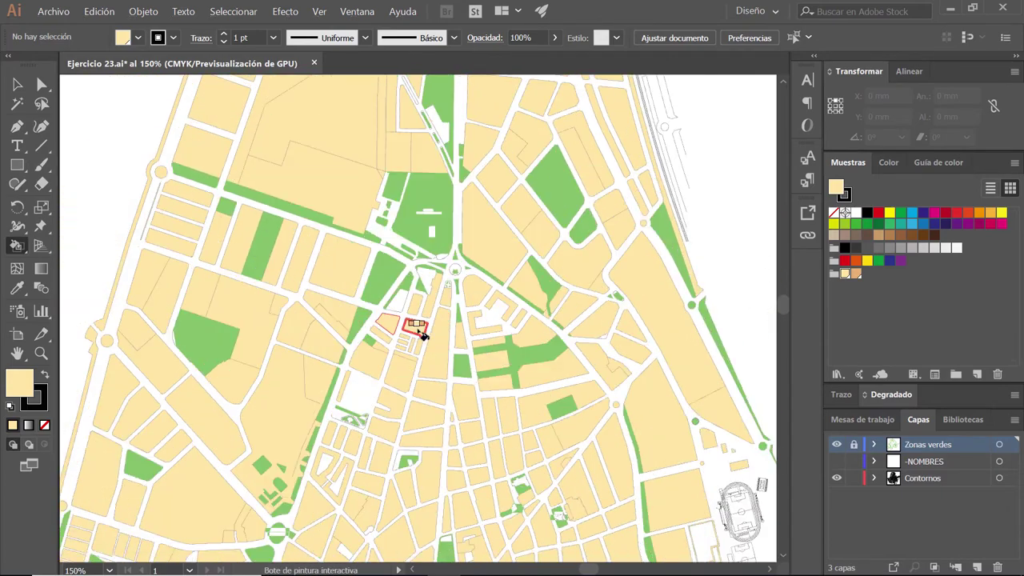
scroll(430, 278, "up", 2)
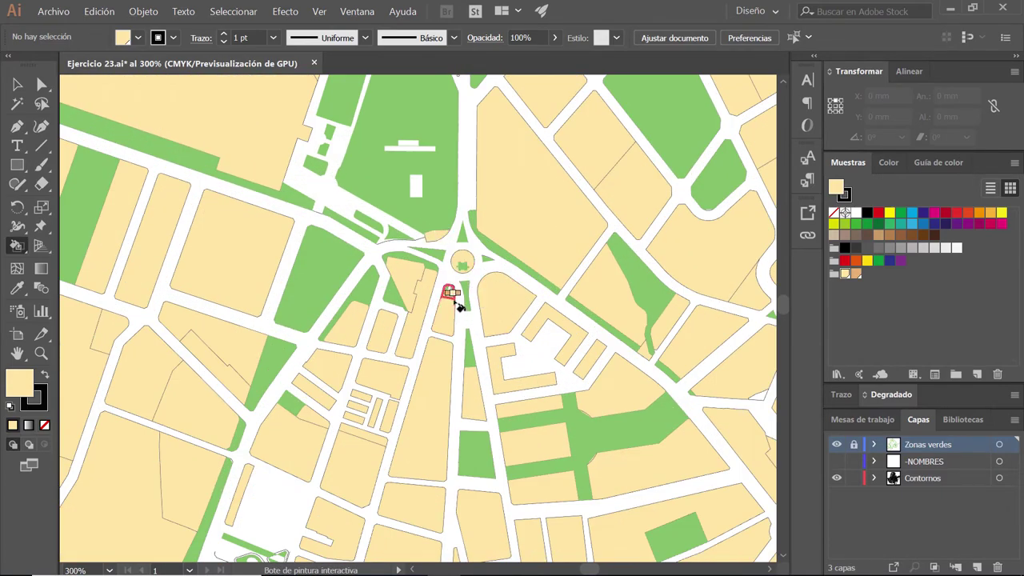
scroll(596, 343, "down", 3)
scroll(337, 306, "up", 3)
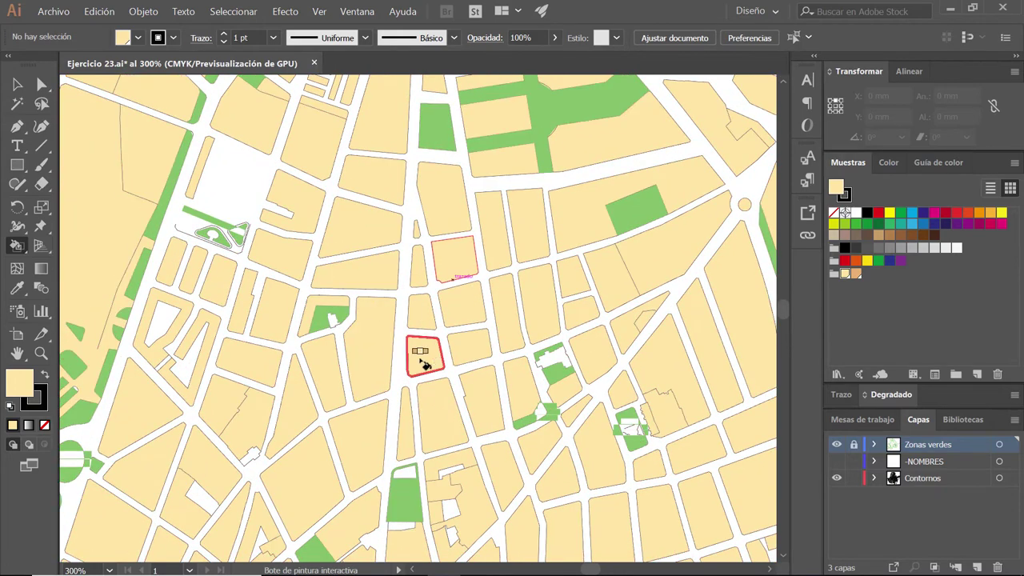
scroll(372, 354, "down", 3)
scroll(373, 354, "right", 1)
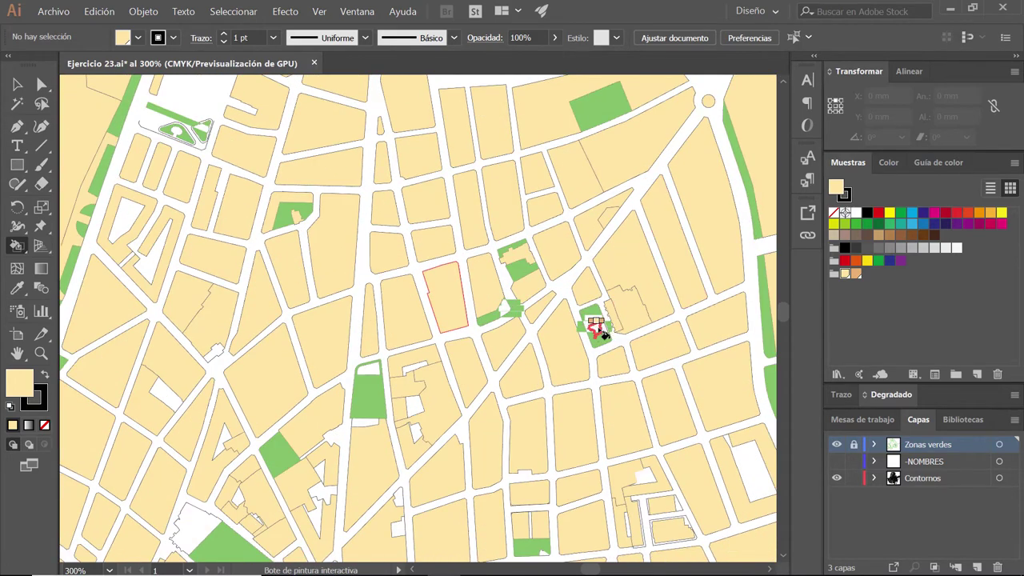
left_click_drag(602, 333, 678, 227)
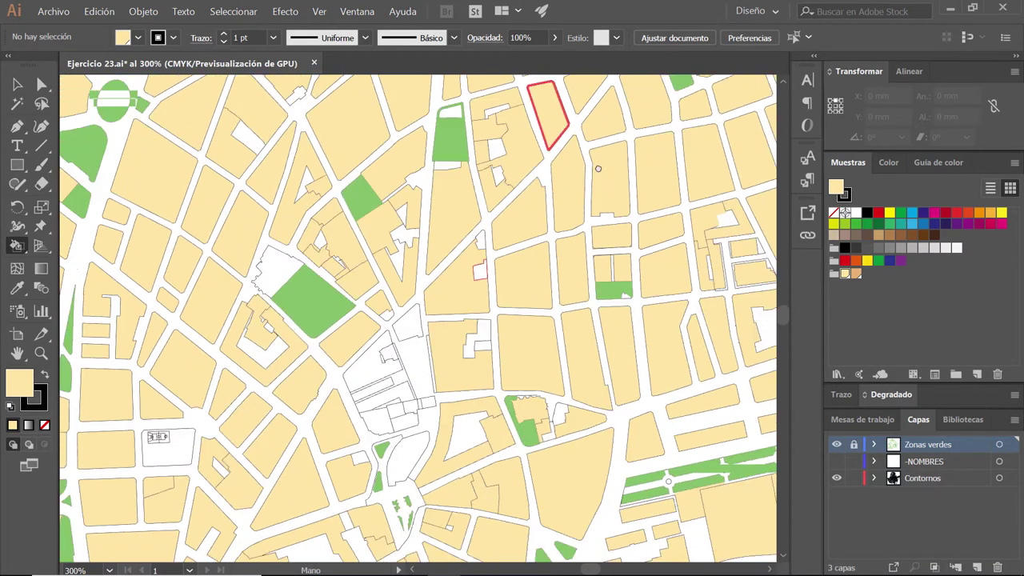
left_click_drag(376, 398, 400, 254)
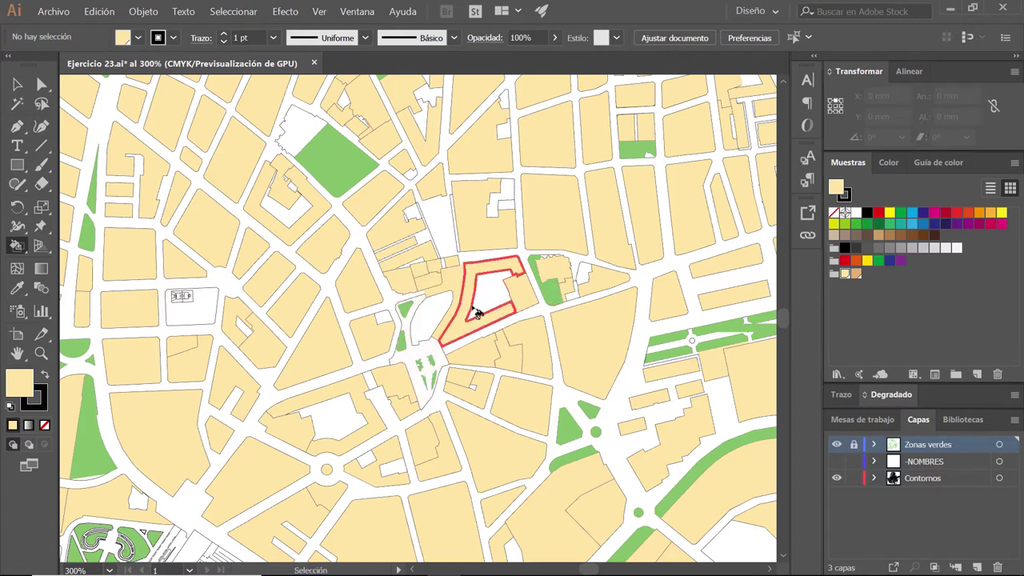
left_click(477, 312)
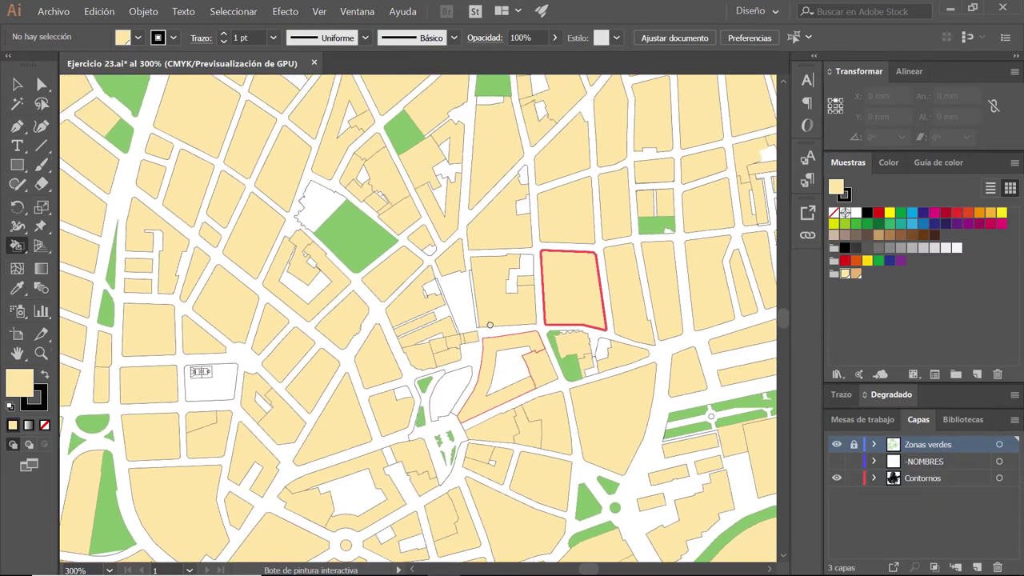
Step: Pan across the city centre to check for any remaining white blocks
left_click_drag(528, 260, 491, 271)
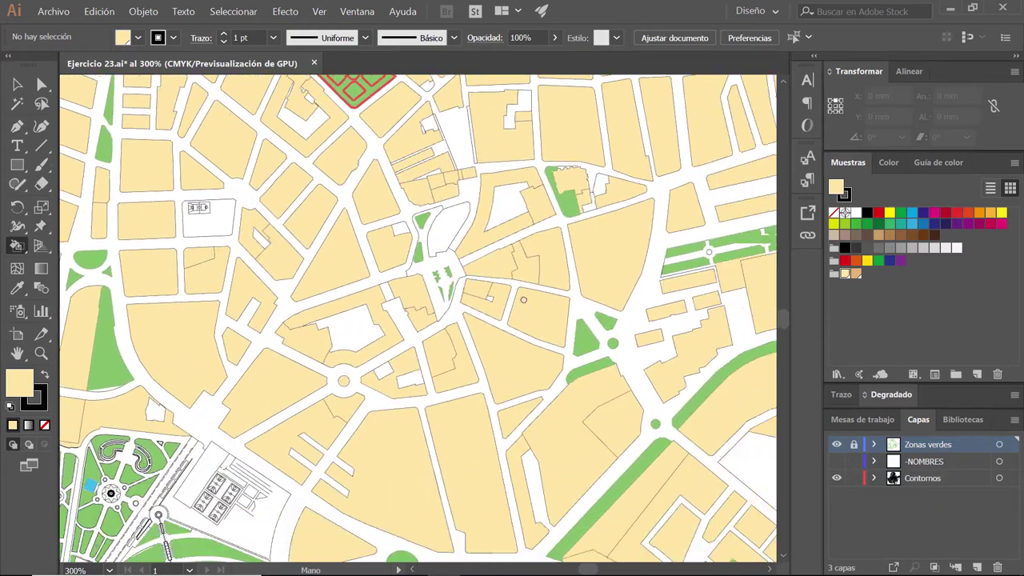
scroll(493, 274, "down", 2)
scroll(432, 264, "right", 2)
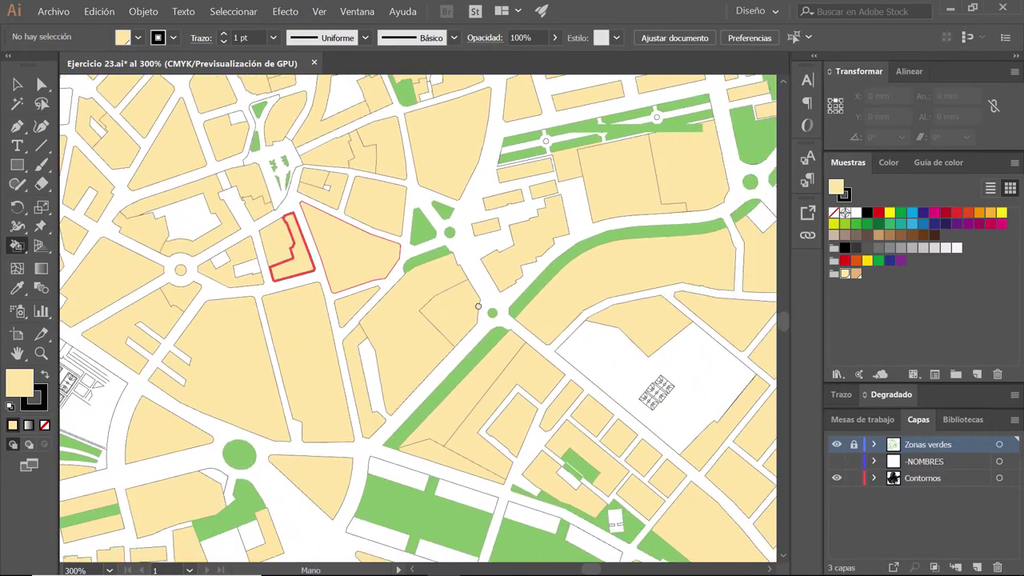
scroll(357, 253, "down", 2)
mouse_move(357, 253)
left_mouse_down()
mouse_move(422, 310)
mouse_move(365, 214)
mouse_move(509, 293)
left_mouse_up()
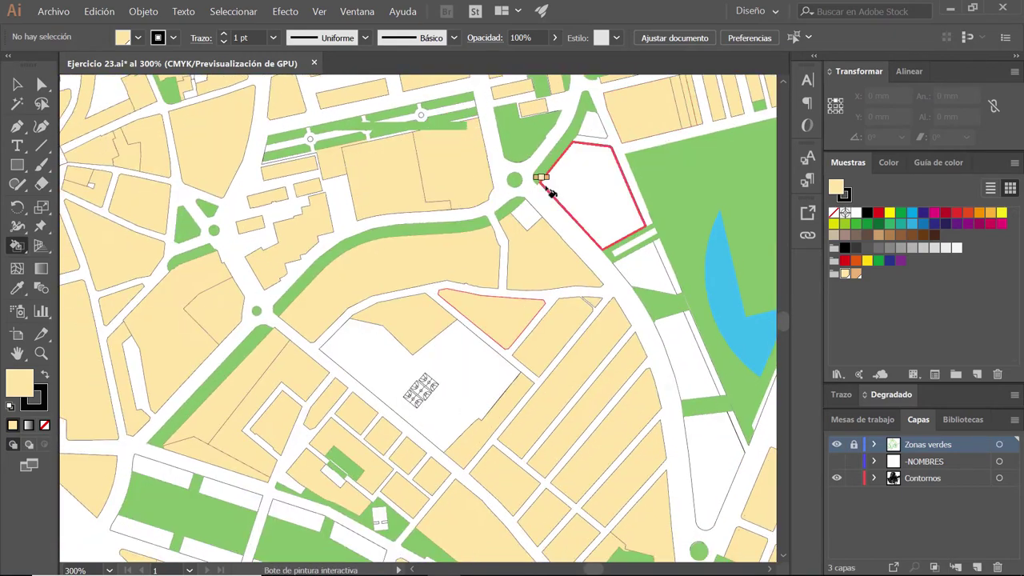
scroll(510, 293, "down", 1)
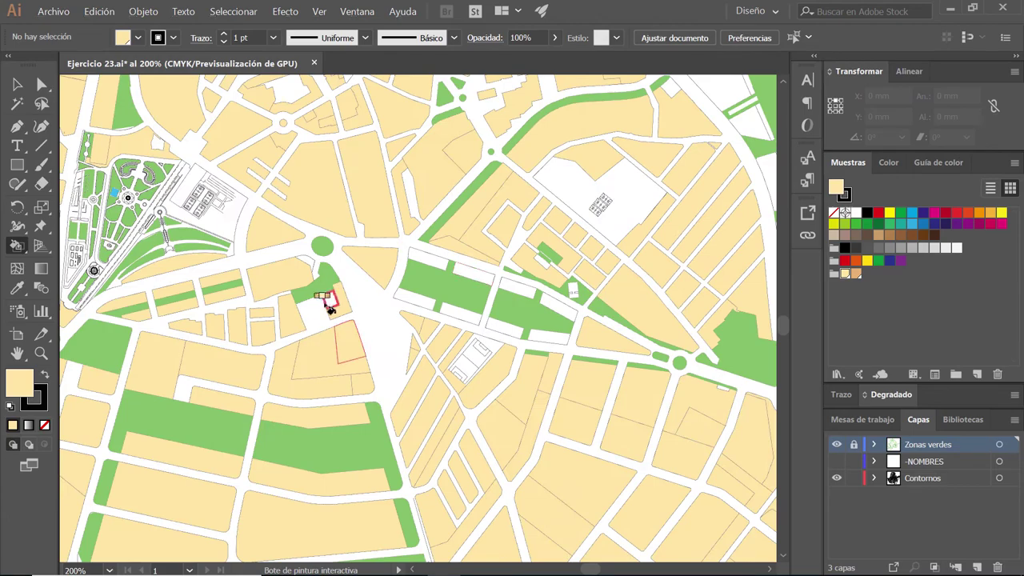
scroll(313, 267, "down", 2)
mouse_move(440, 290)
left_mouse_down()
mouse_move(536, 349)
mouse_move(737, 291)
left_mouse_up()
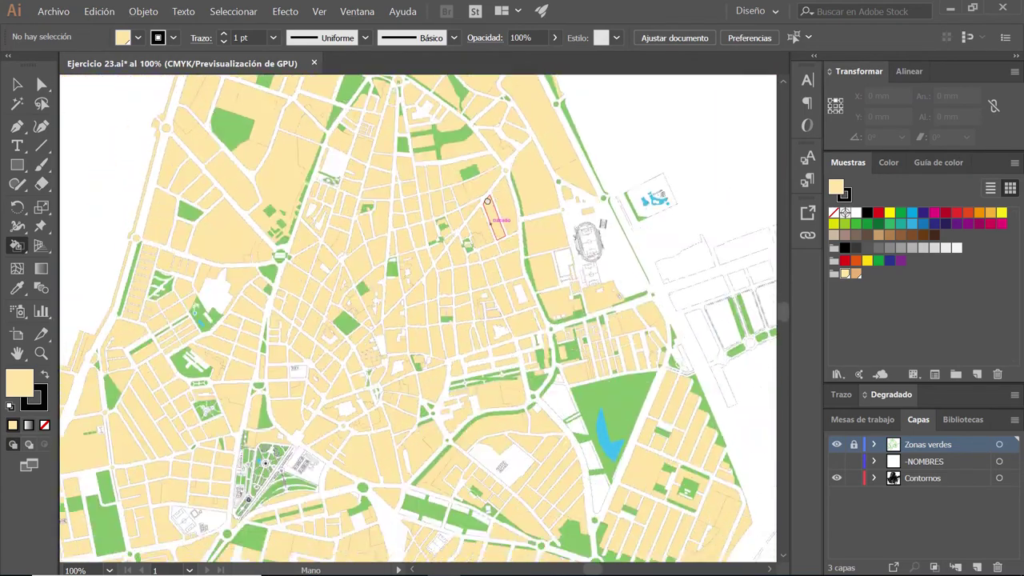
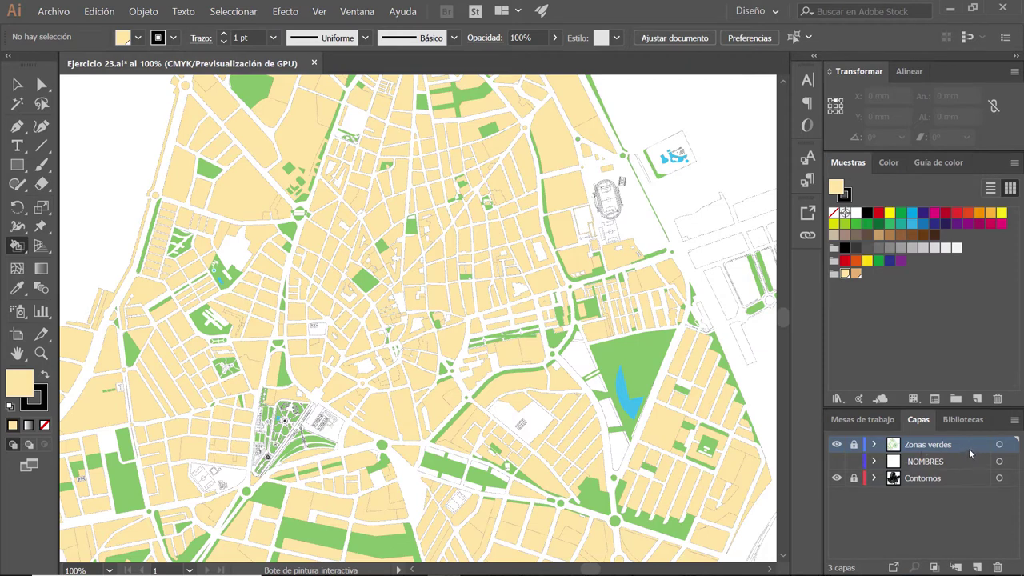
Step: Move the Zonas verdes layer below Contornos and zoom the map in to 300%
left_click_drag(968, 448, 961, 487)
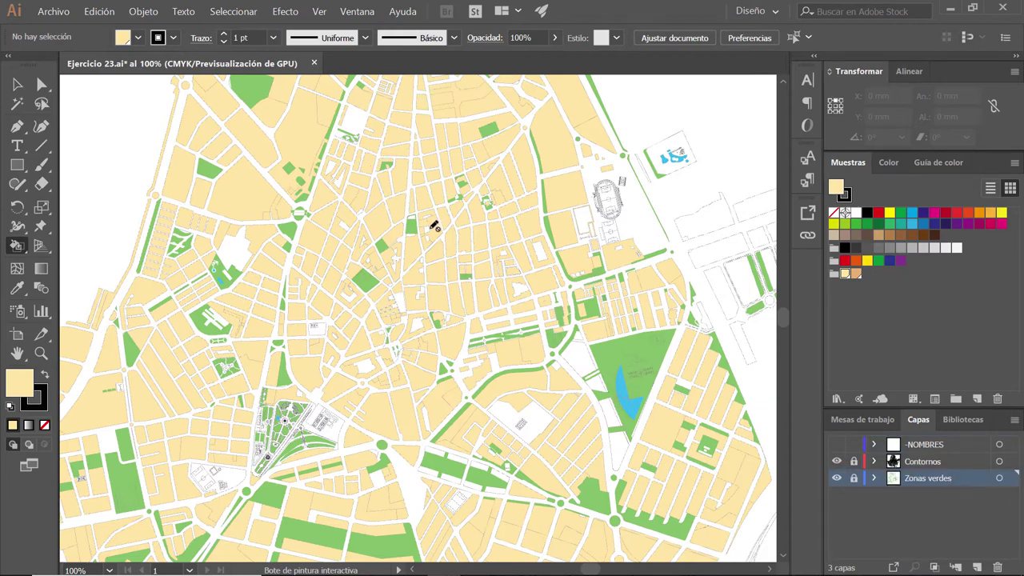
scroll(376, 260, "up", 1, "alt")
scroll(366, 254, "up", 1, "alt")
scroll(367, 249, "up", 1, "alt")
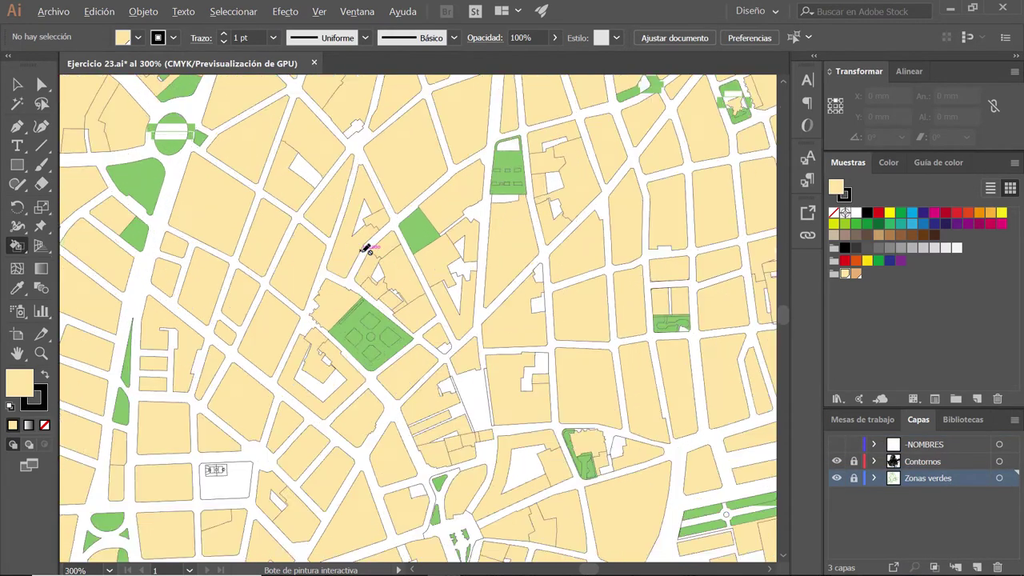
Step: Unlock the Zonas verdes layer and return to the Selection tool
left_click_drag(404, 183, 535, 273)
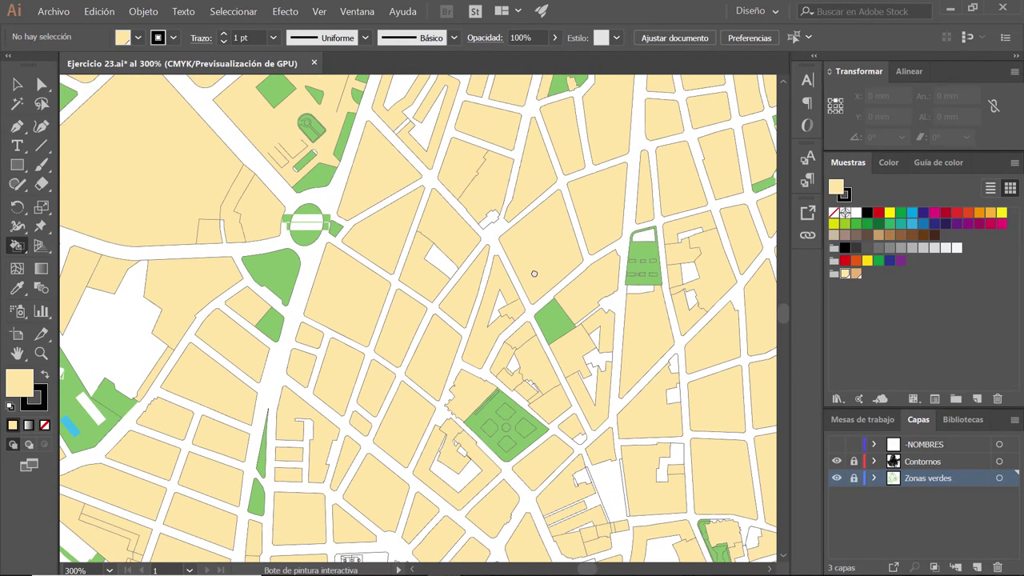
left_click(853, 479)
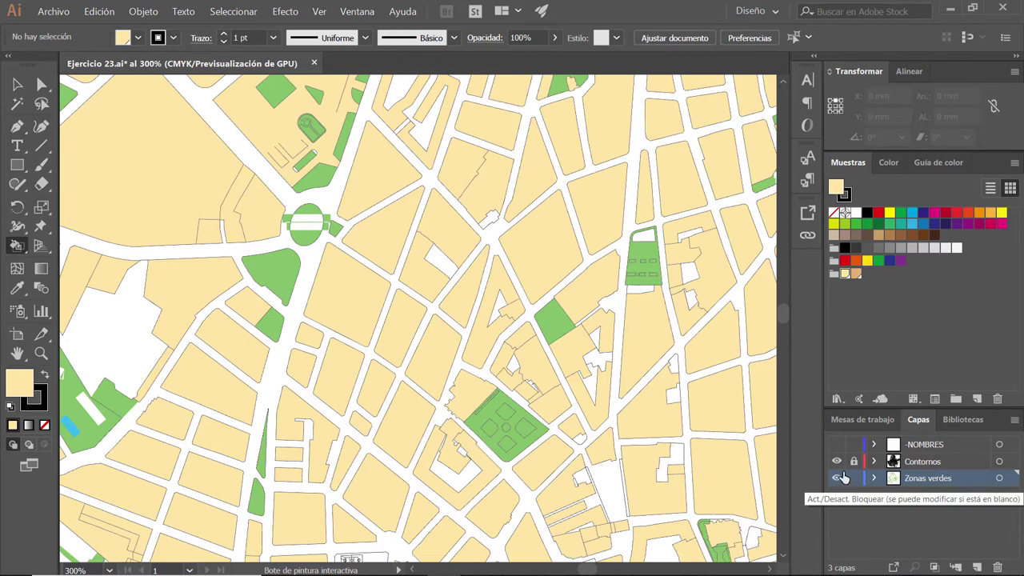
left_click_drag(472, 194, 486, 262)
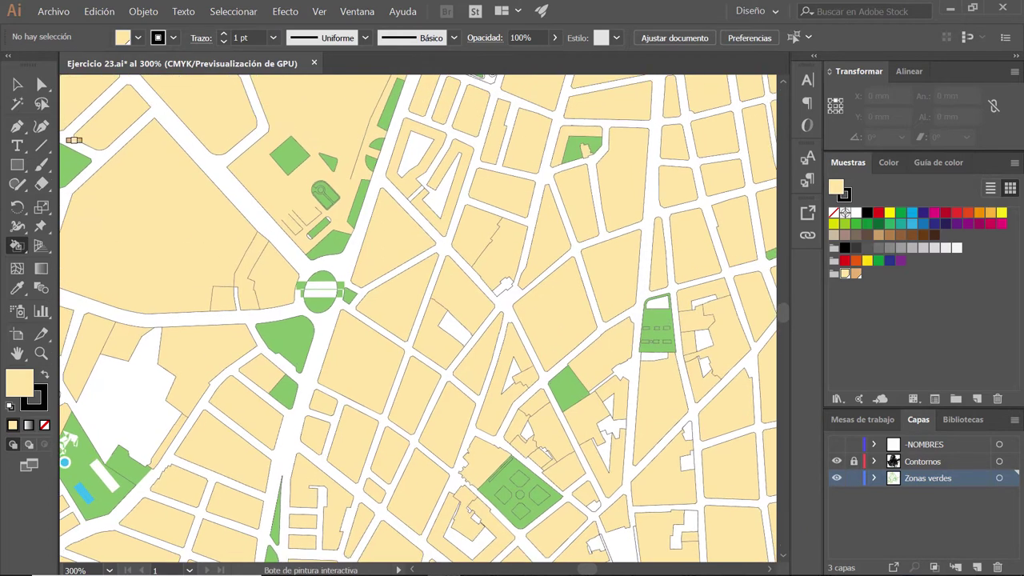
left_click(14, 84)
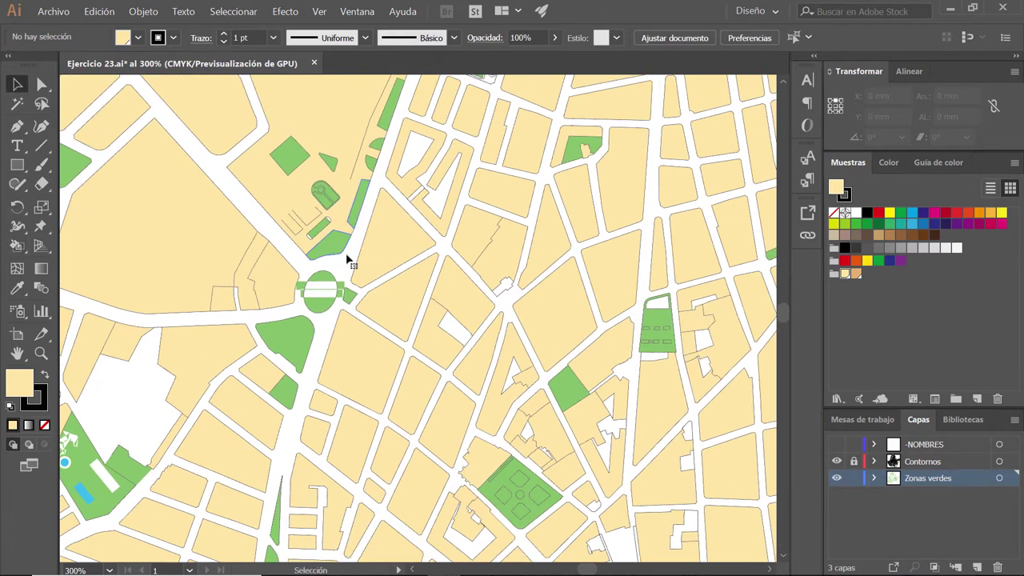
Step: Select every shape sharing the park's green fill and recolour them yellow
left_click(328, 253)
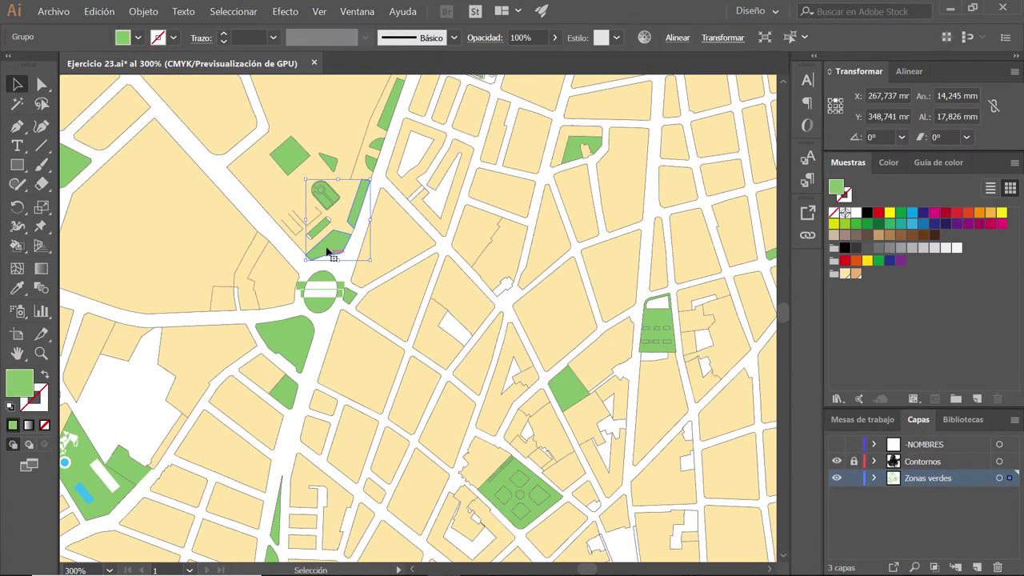
left_click(790, 37)
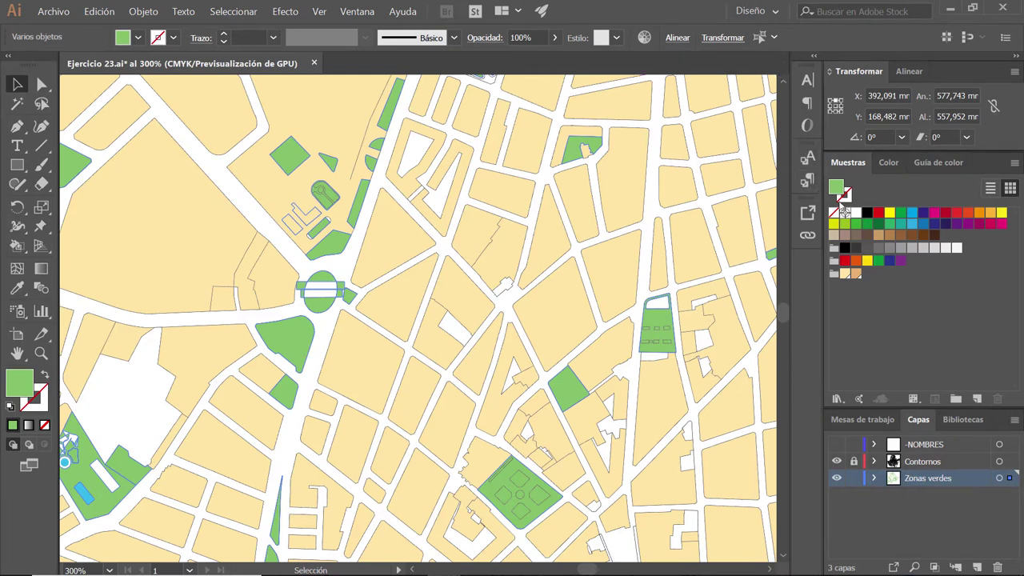
left_click(889, 213)
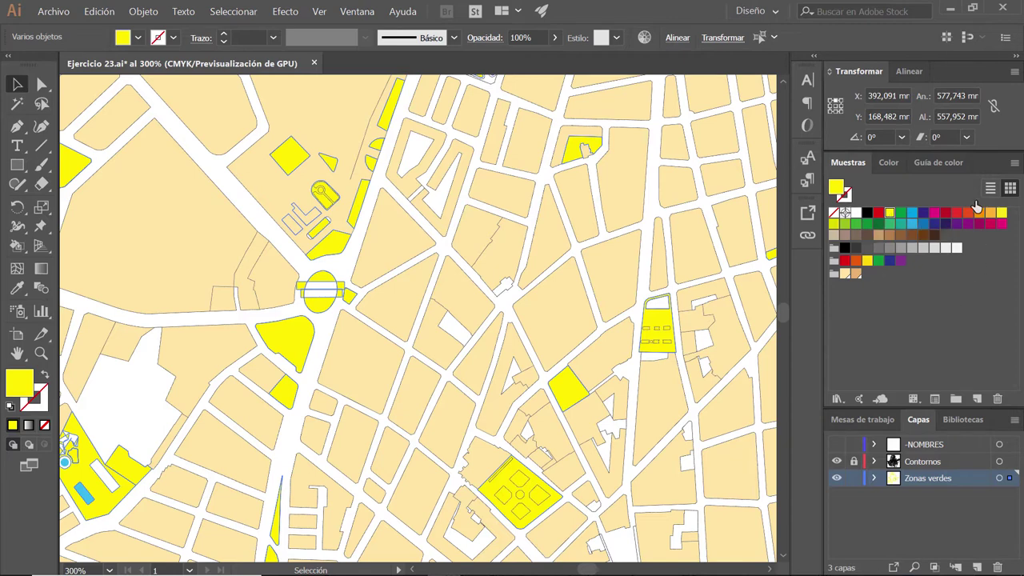
Step: Deselect and mix a green of C 50, M 0, Y 90, K 0 in CMYK
left_click(887, 163)
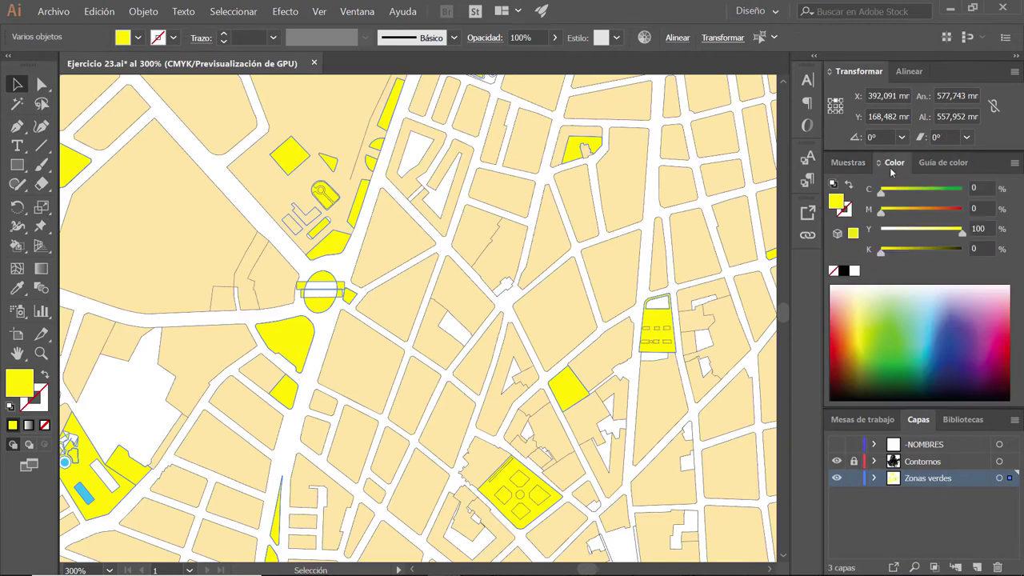
left_click(342, 269)
type("50")
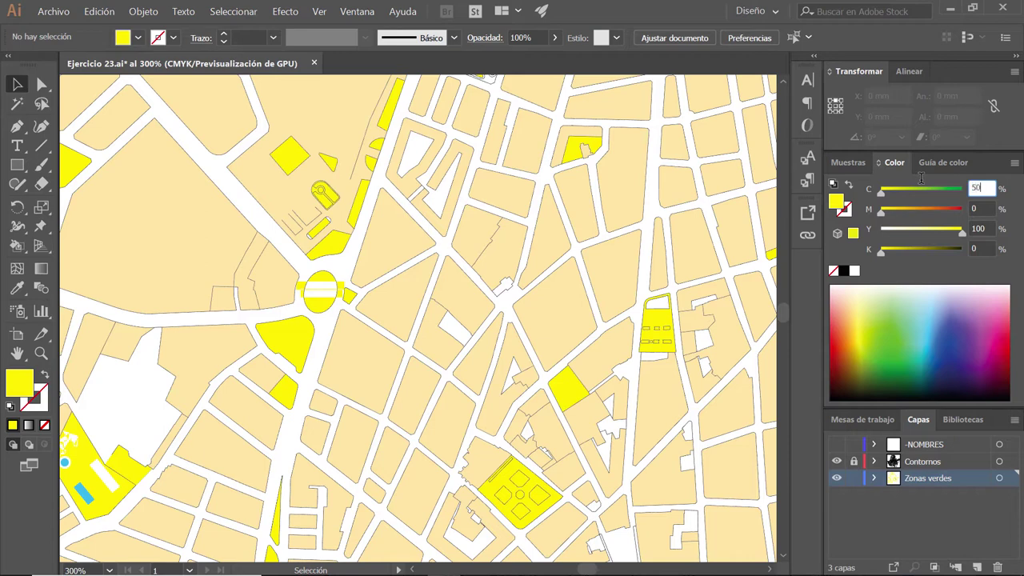
key("Tab")
type("90")
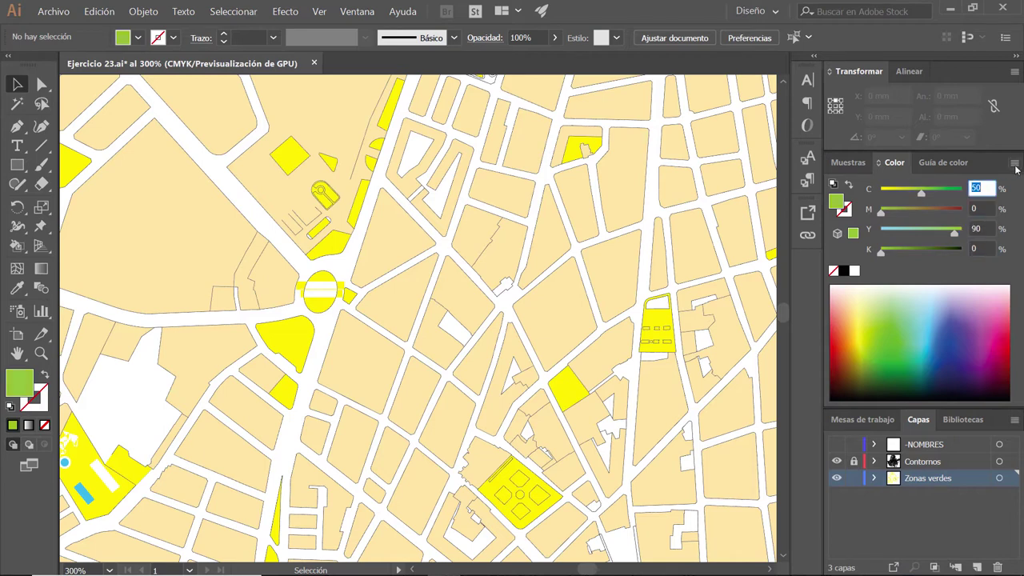
left_click(1014, 164)
Step: Save the C 50 M 0 Y 90 K 0 green as a global swatch 'Zonas verdes'
left_click(946, 280)
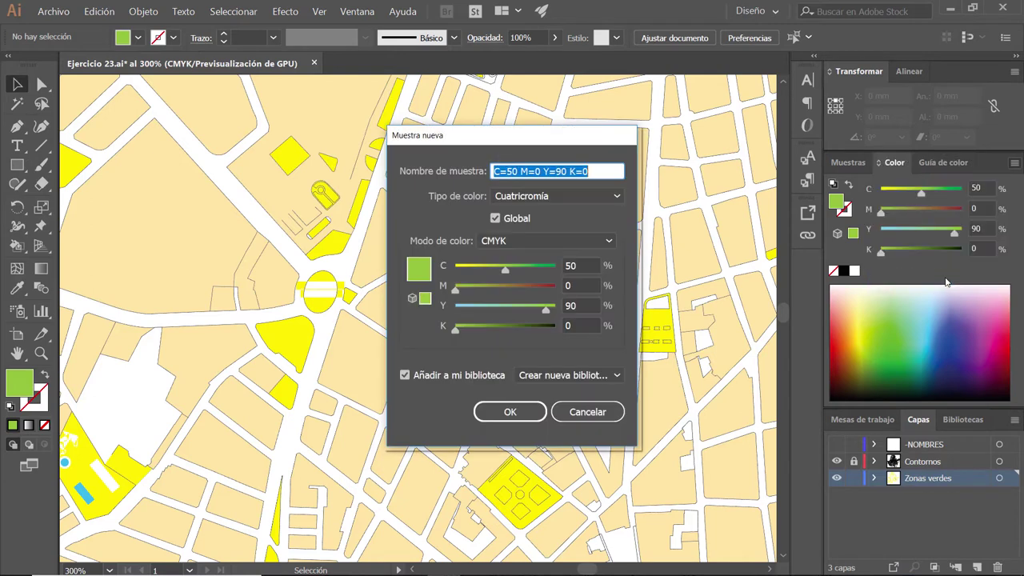
type("Zonas verdes")
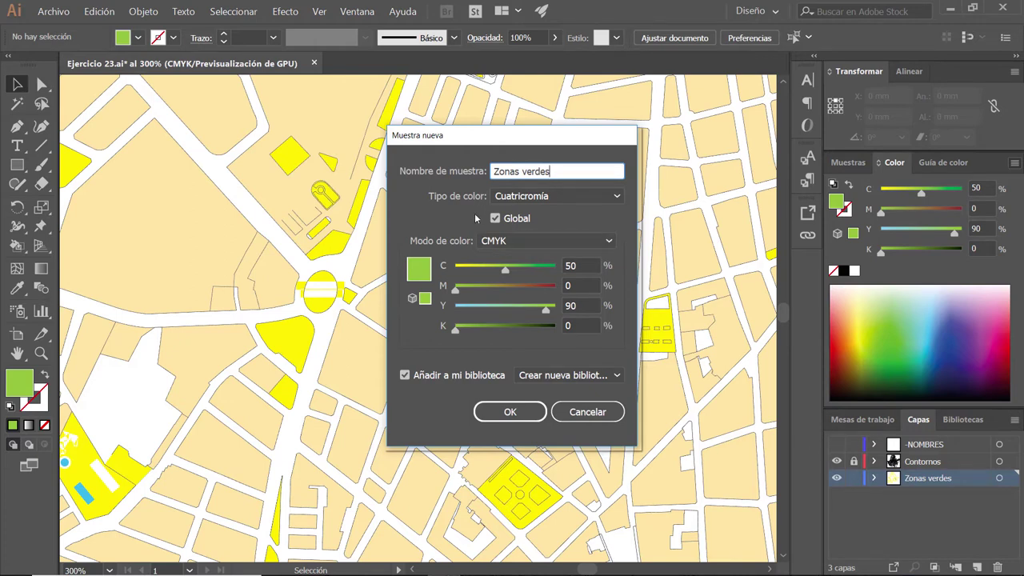
left_click(510, 411)
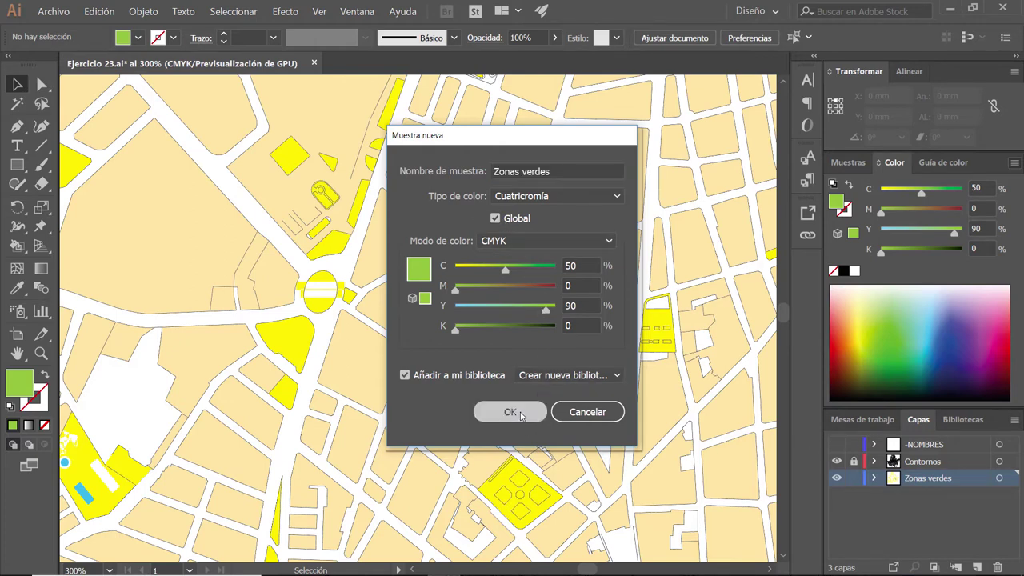
left_click(846, 162)
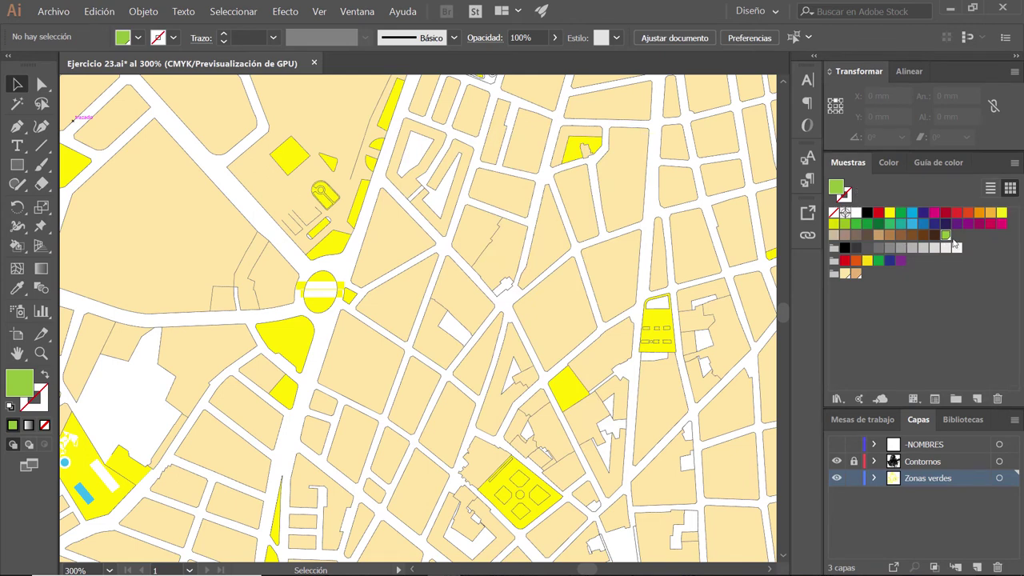
Step: Move Zonas verdes into the colour group and save its 50% tint as a swatch
left_click_drag(838, 277, 841, 284)
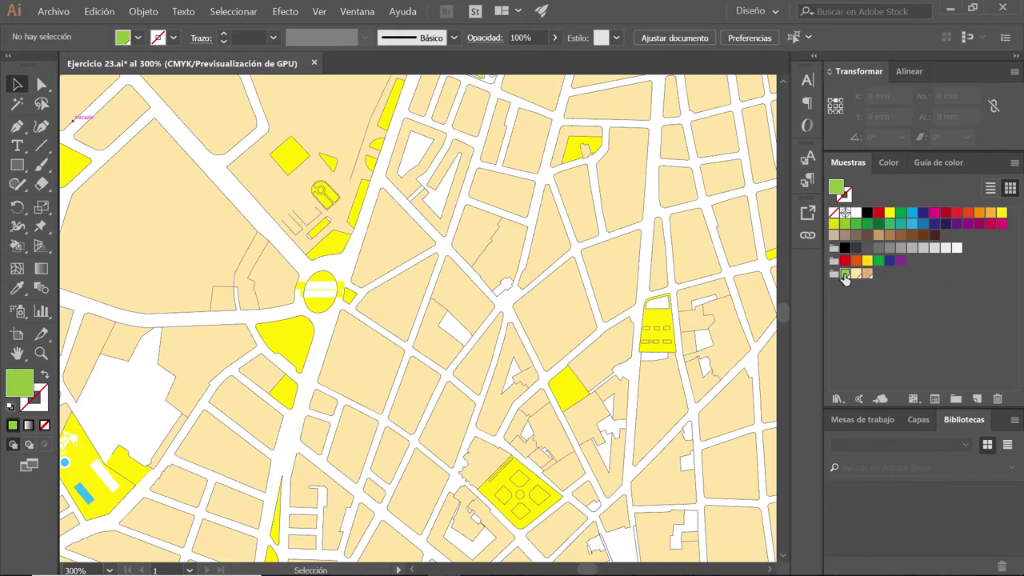
left_click(888, 163)
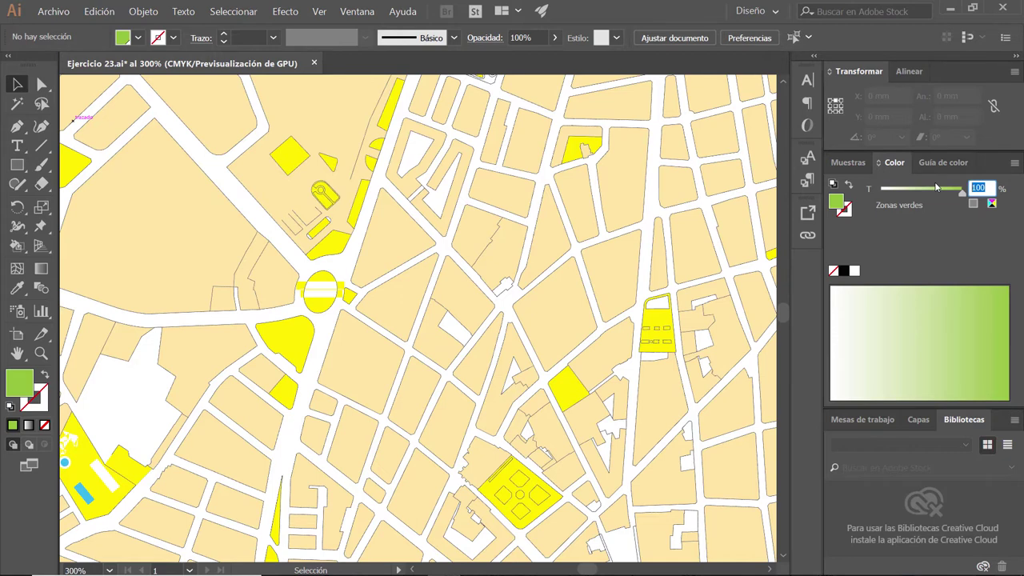
type("50")
key("Return")
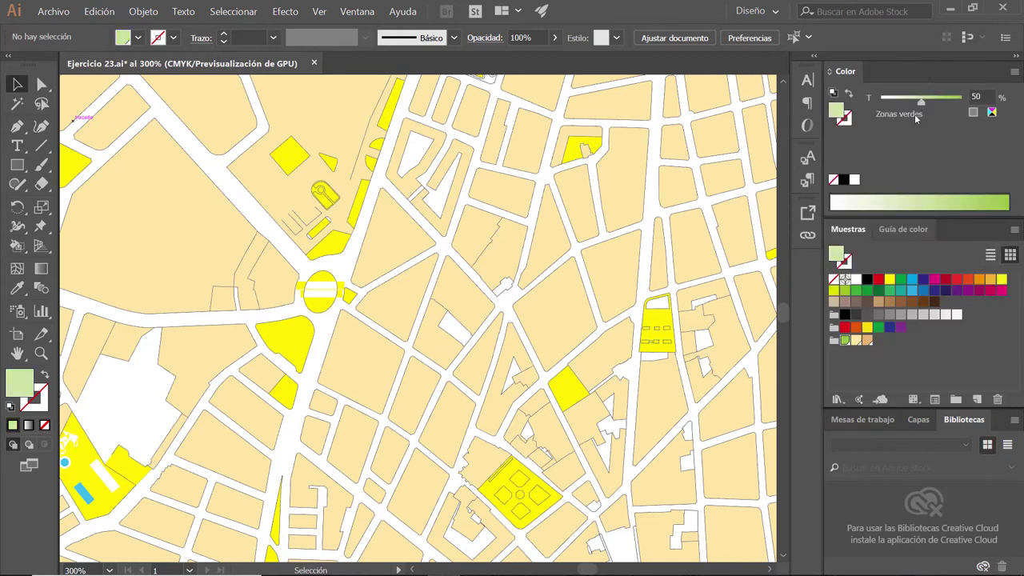
left_click_drag(838, 111, 852, 344)
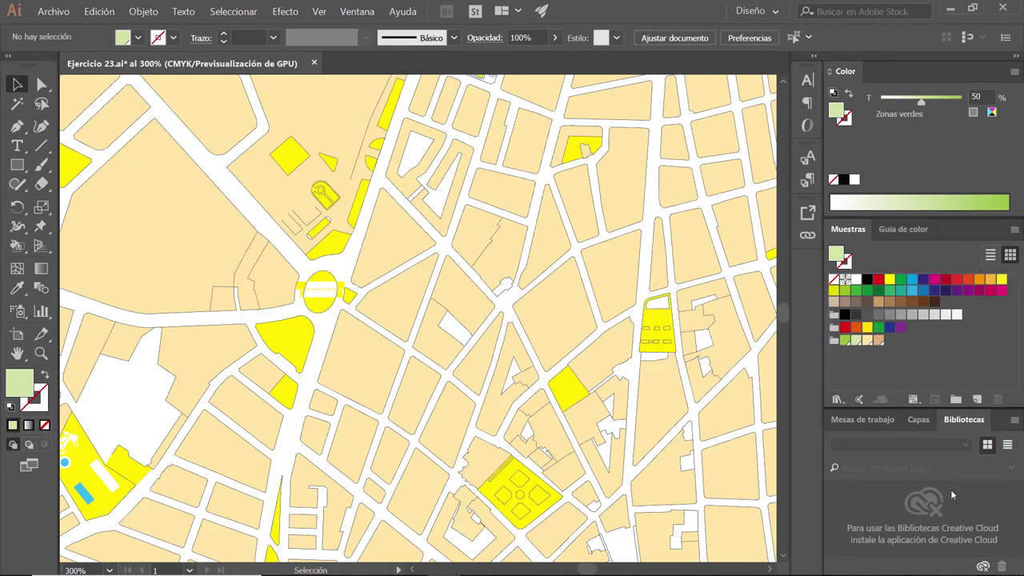
Step: Compare Zonas verdes visibility, lock it, then select all outlines on the Contornos layer
left_click(917, 419)
left_click(835, 479)
left_click(836, 479)
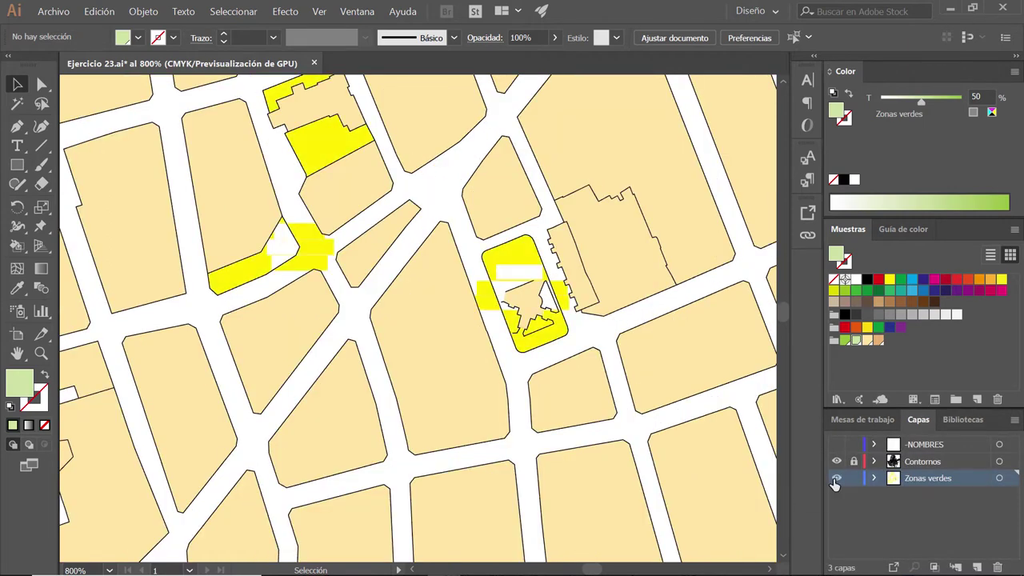
left_click(835, 479)
left_click(836, 478)
left_click(854, 479)
left_click(936, 464)
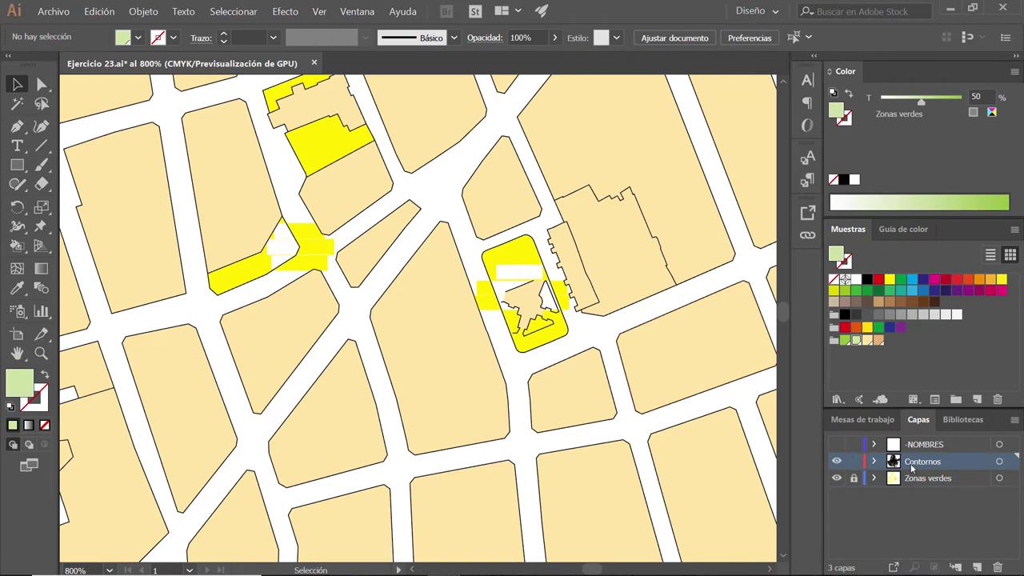
key("ctrl+a")
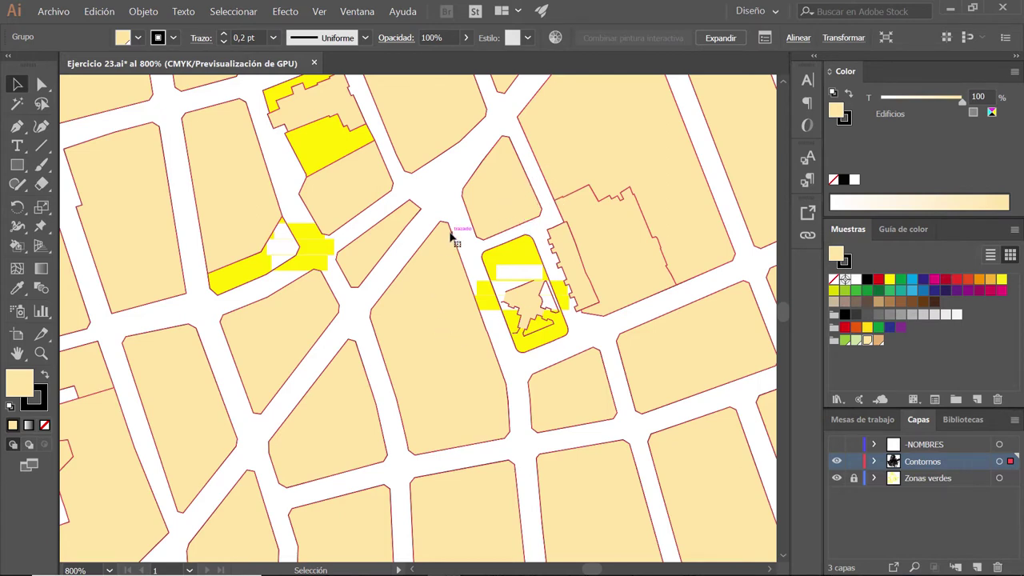
Step: Take the Live Paint Bucket with default options and set the fill to Zonas verdes 50%
double_click(15, 248)
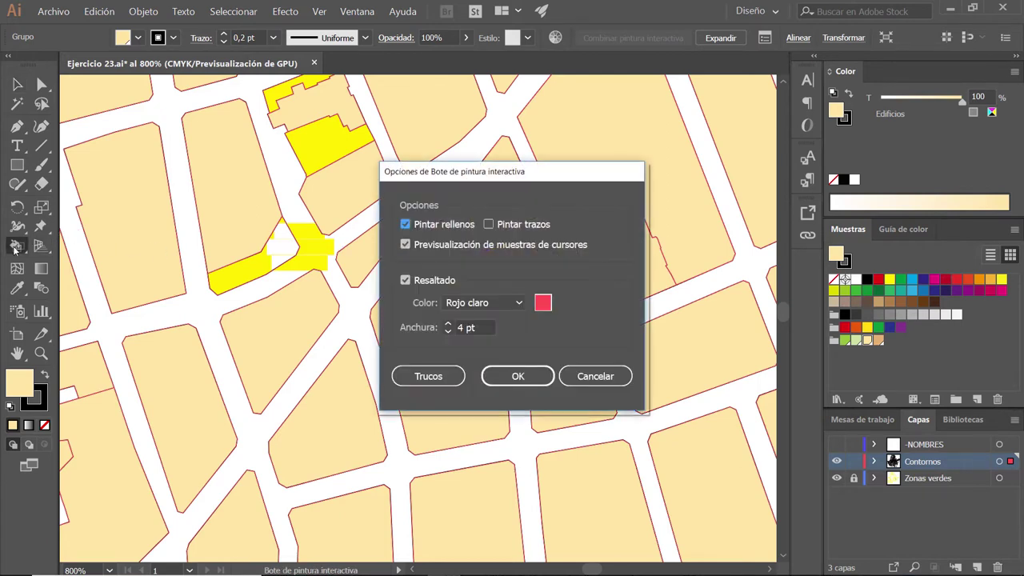
left_click(590, 376)
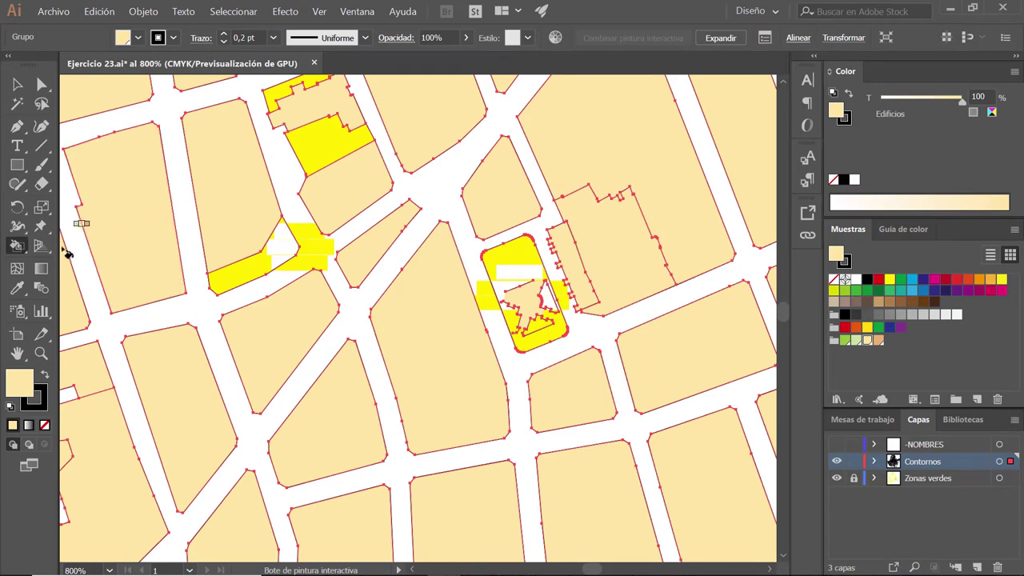
left_click(138, 37)
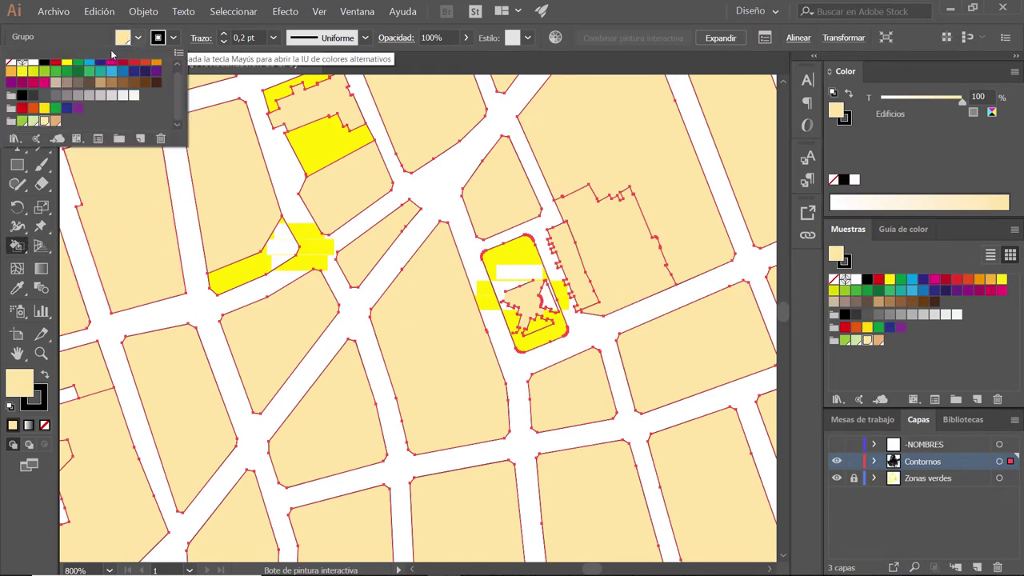
left_click(32, 122)
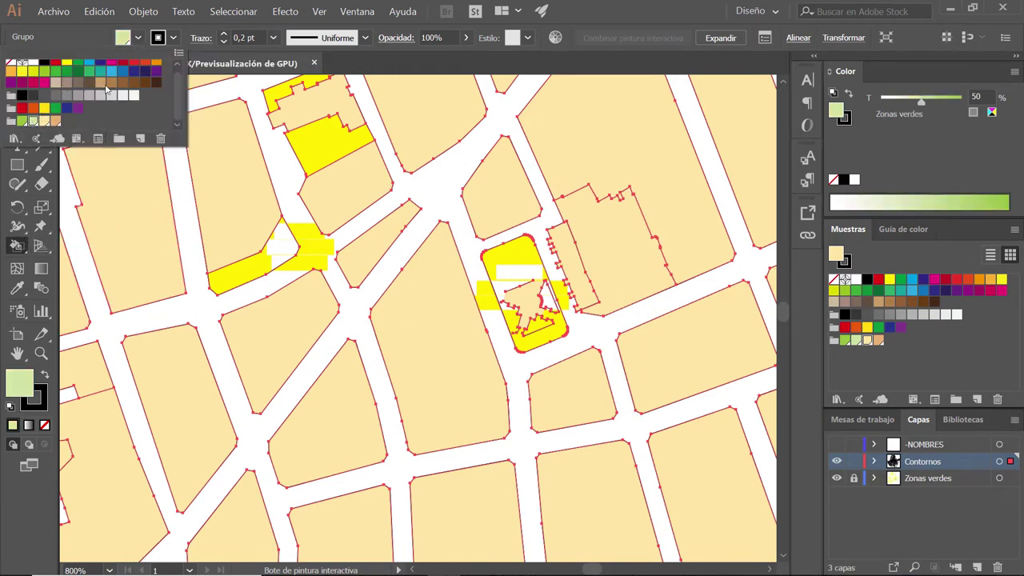
Step: Fill the first block's upper, lower and bottom-triangle yellow parts light green
left_click(621, 18)
left_click(524, 267)
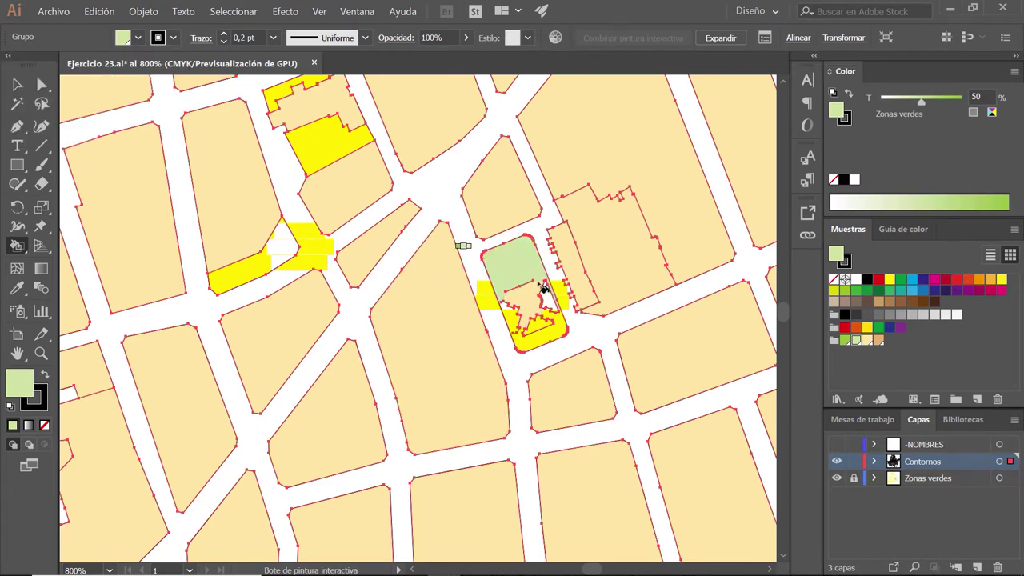
left_click(553, 331)
left_click(542, 322)
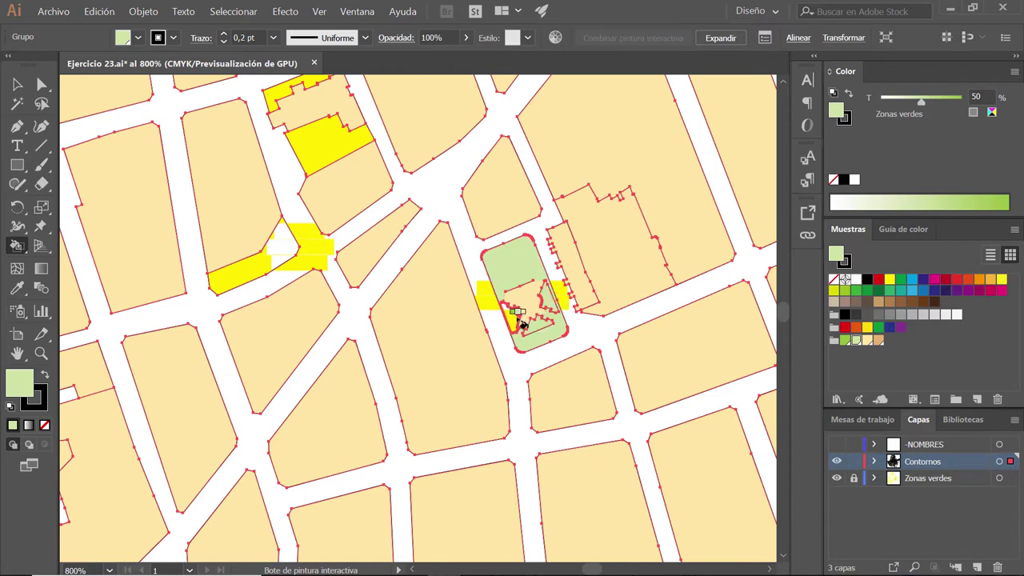
Step: Fill the nearby lower-left, middle and top yellow areas plus the next centred block
left_click_drag(268, 268, 480, 424)
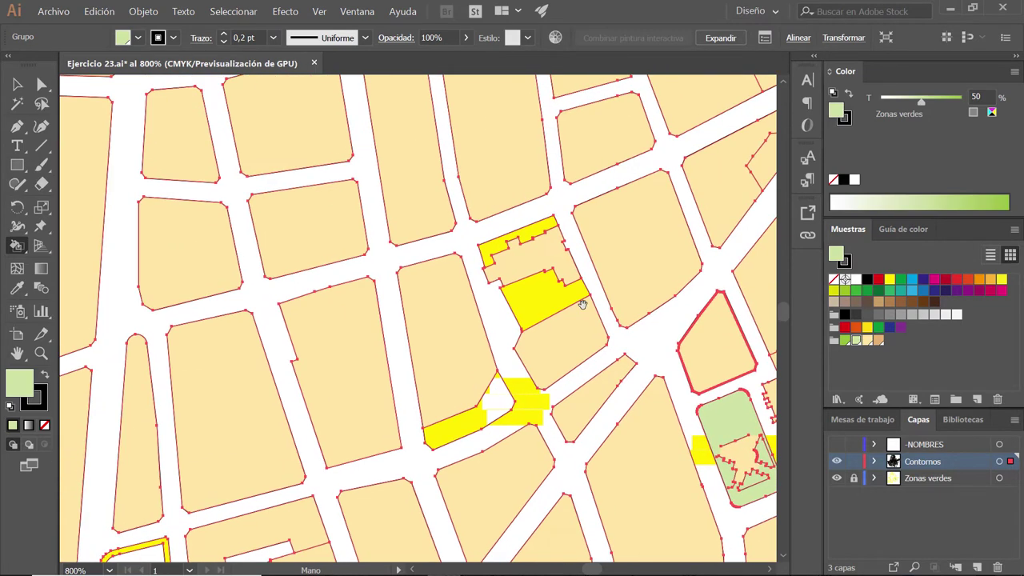
left_click(474, 413)
left_click(545, 297)
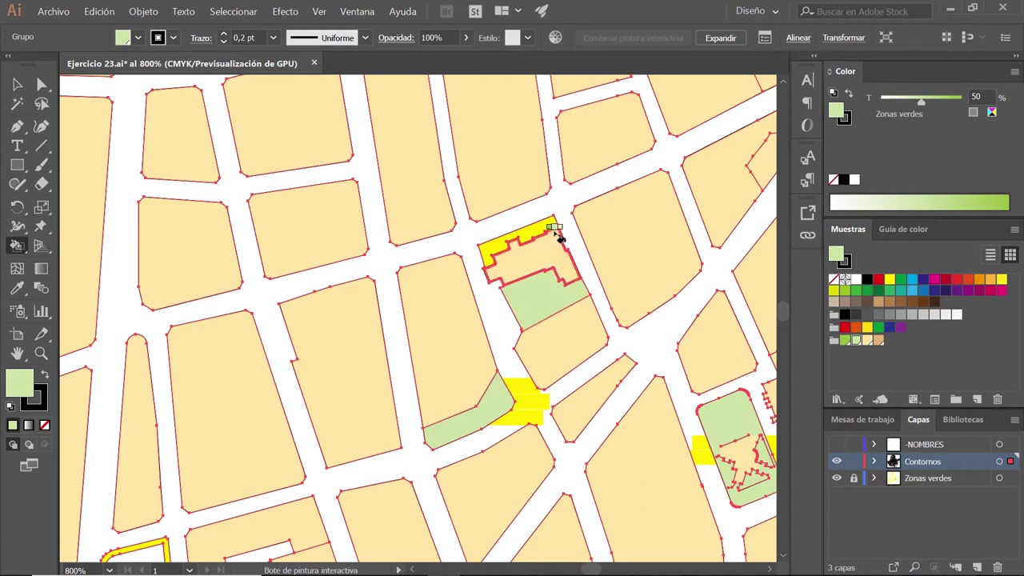
left_click(548, 232)
mouse_move(590, 179)
left_mouse_down()
mouse_move(456, 233)
mouse_move(535, 199)
left_mouse_up()
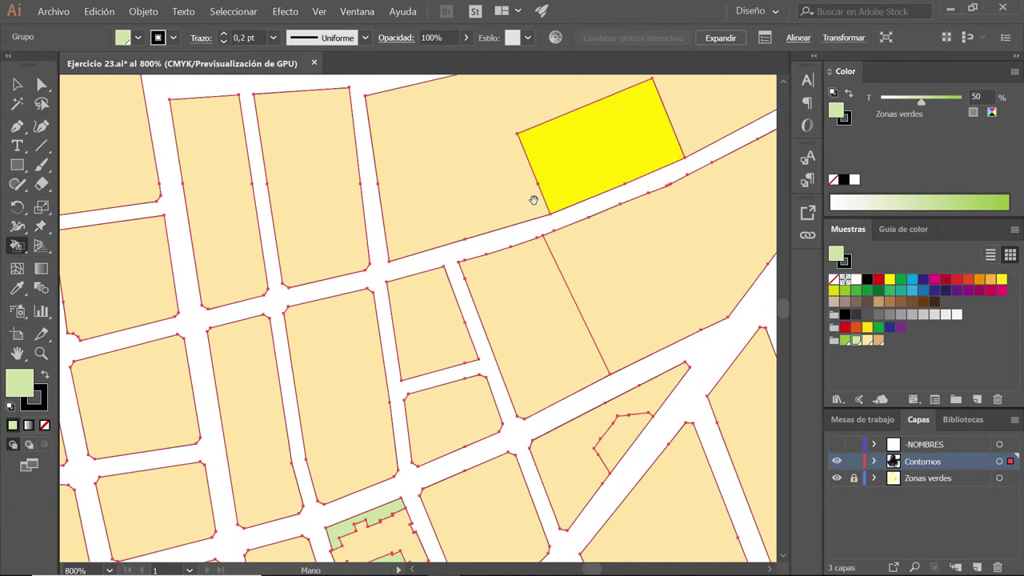
left_click_drag(589, 225, 516, 294)
left_click(494, 277)
Step: Zoom out and fill another yellow block with the Zonas verdes tint
scroll(491, 264, "down", 2)
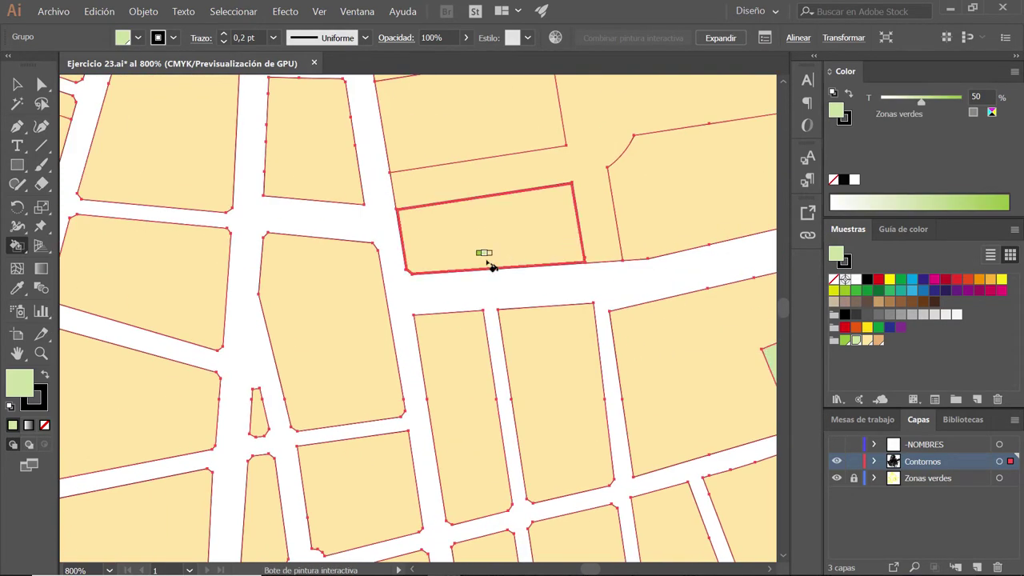
key("ctrl+minus")
mouse_move(491, 256)
left_mouse_down()
mouse_move(394, 364)
mouse_move(529, 288)
left_mouse_up()
left_click_drag(720, 430, 544, 243)
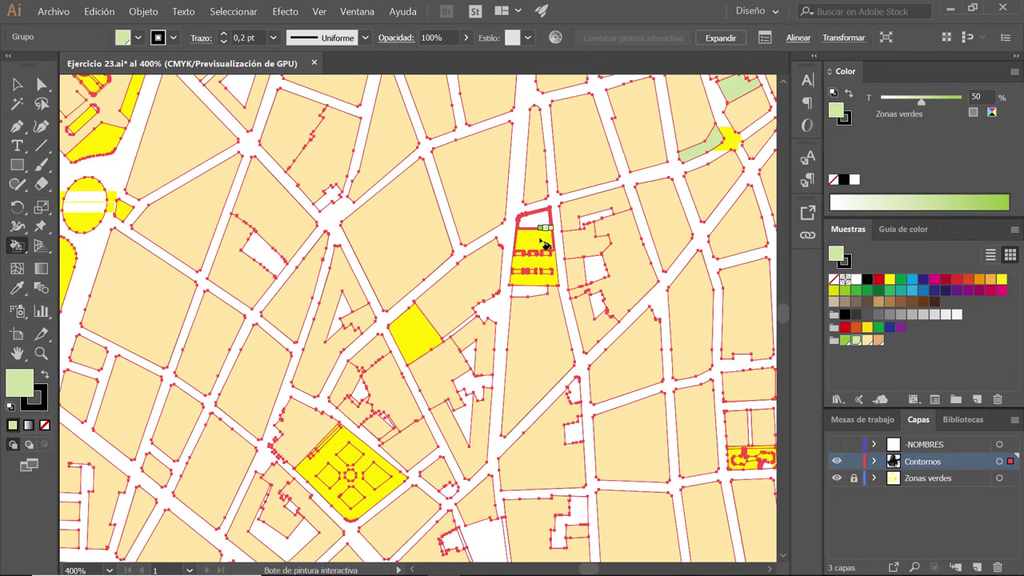
left_click(534, 260)
Step: Paint the square park's top, left and bottom diamonds and its background light green
left_click_drag(431, 364, 185, 190)
mouse_move(137, 302)
left_mouse_down()
mouse_move(293, 275)
mouse_move(437, 292)
left_mouse_up()
scroll(292, 274, "up", 1)
left_click(472, 251)
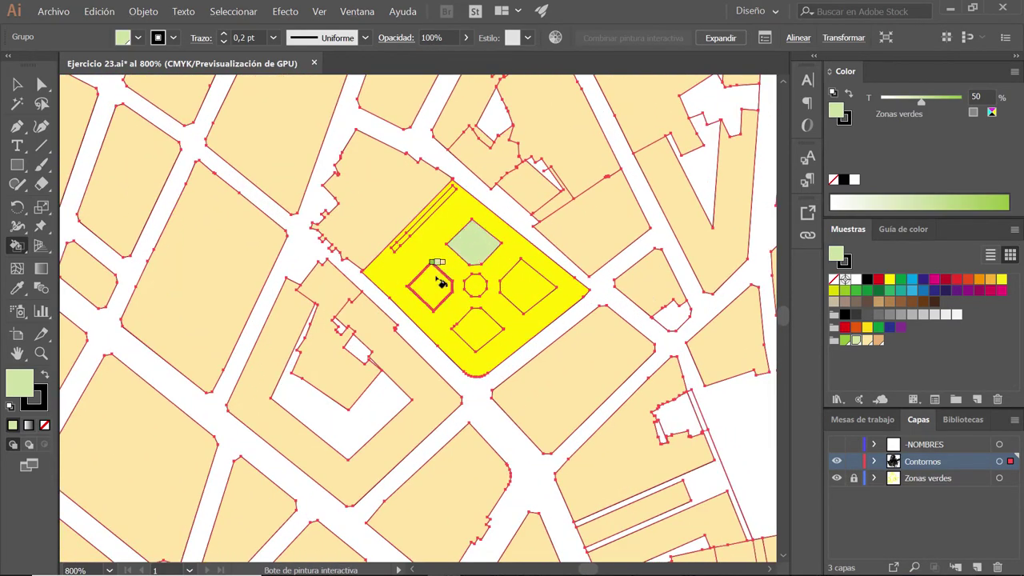
left_click(428, 285)
left_click(472, 324)
left_click(500, 304)
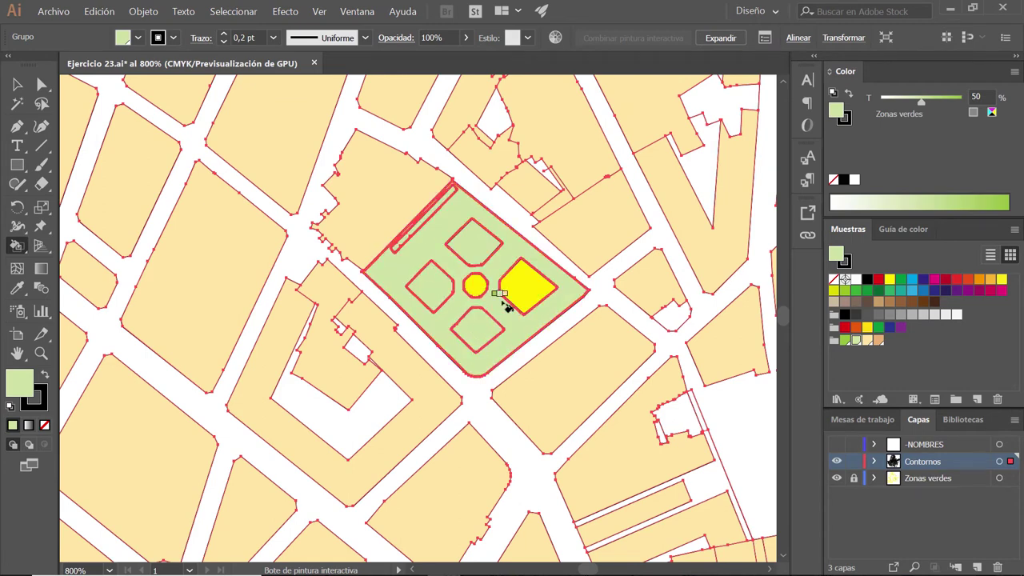
Step: Undo the unwanted park fills and paint the right and bottom diamonds instead
key("v")
key("ctrl+z")
key("ctrl+z")
key("ctrl+z")
key("k")
left_click(532, 291)
left_click(480, 330)
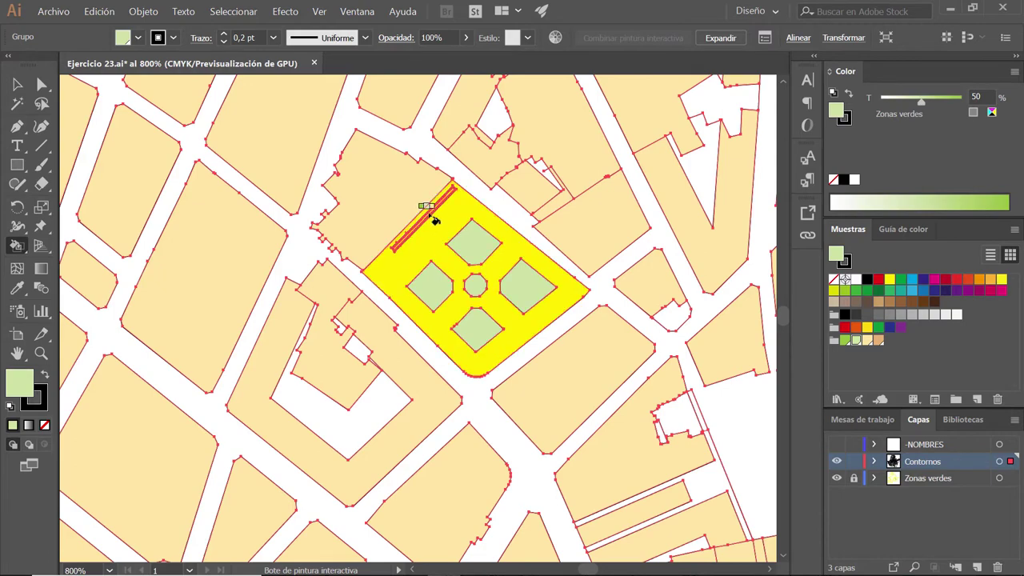
Step: Move to another map area and fill two thin strips beside the street light green
scroll(598, 313, "down", 1)
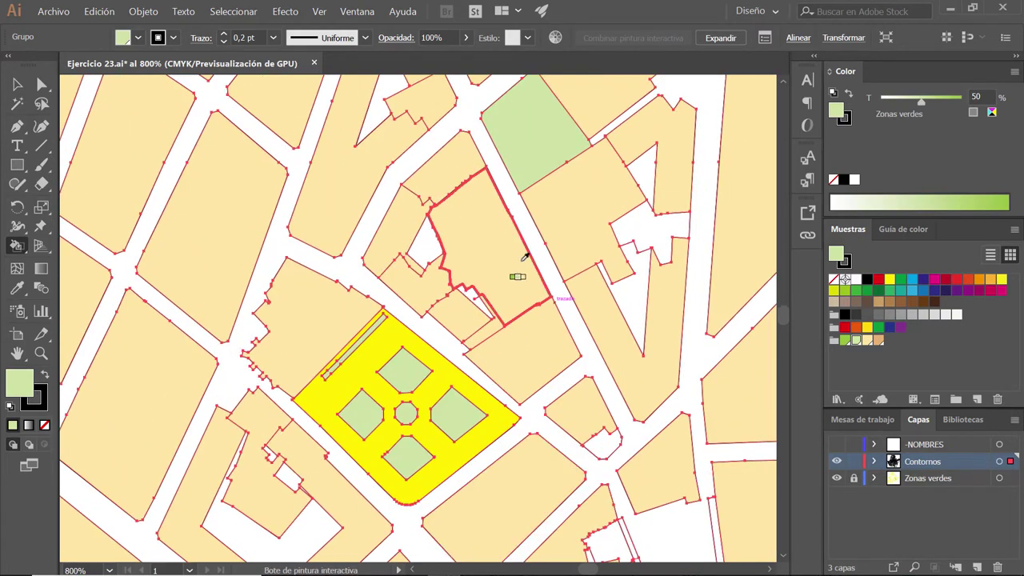
scroll(514, 275, "down", 1)
scroll(524, 247, "down", 1)
scroll(524, 248, "down", 2)
scroll(549, 217, "up", 2)
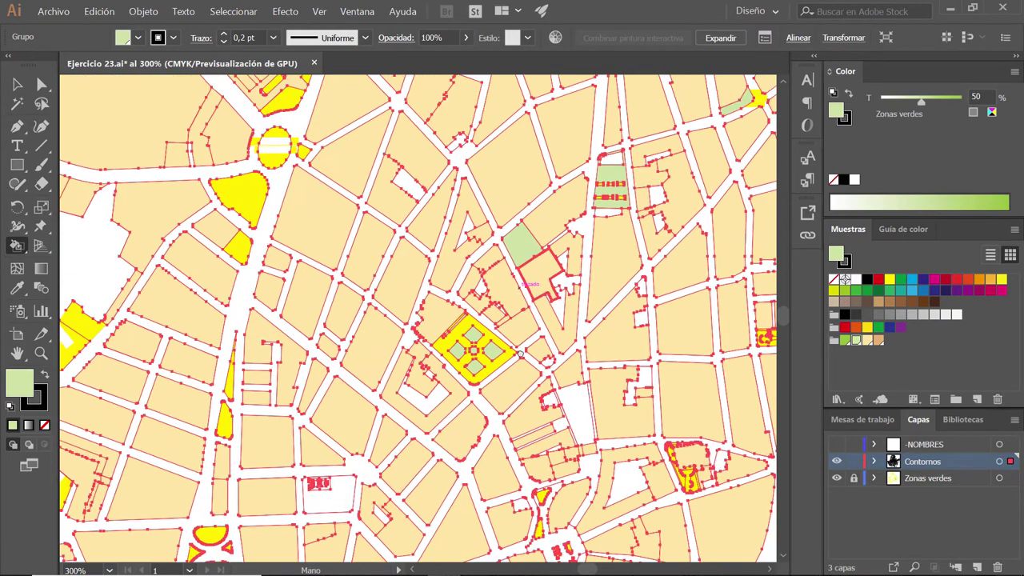
scroll(548, 216, "up", 3)
scroll(504, 217, "up", 1)
left_click_drag(504, 218, 574, 499)
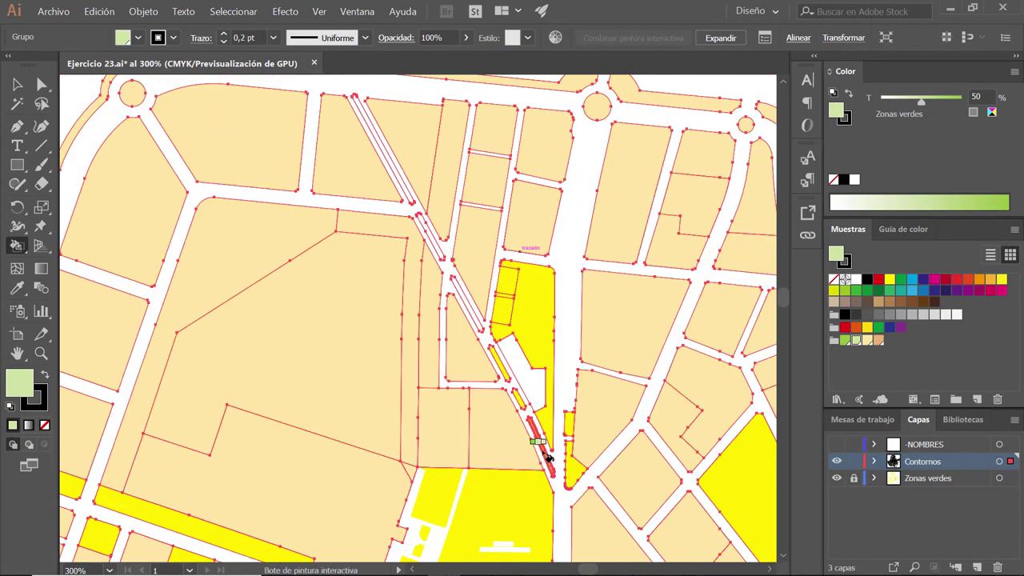
left_click(537, 432)
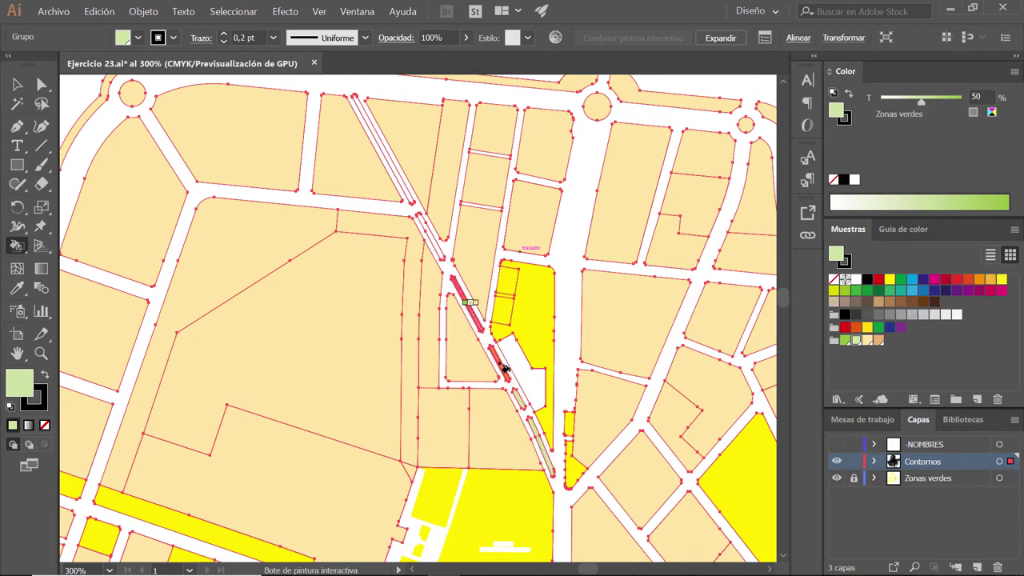
left_click(503, 367)
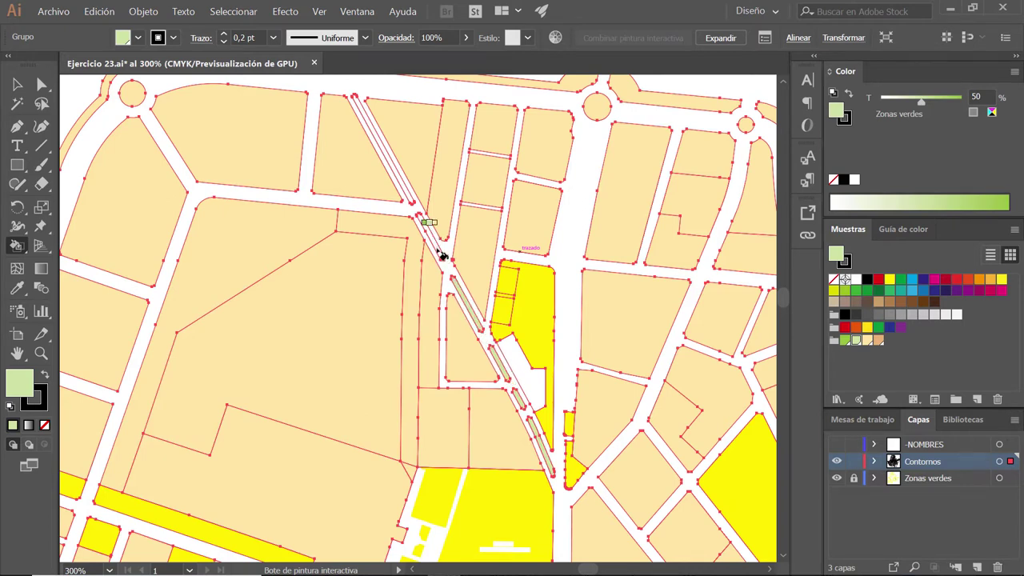
Step: Fill the long diagonal street strip, a yellow block, a small piece and the triangle below
left_click(417, 209)
left_click(548, 342)
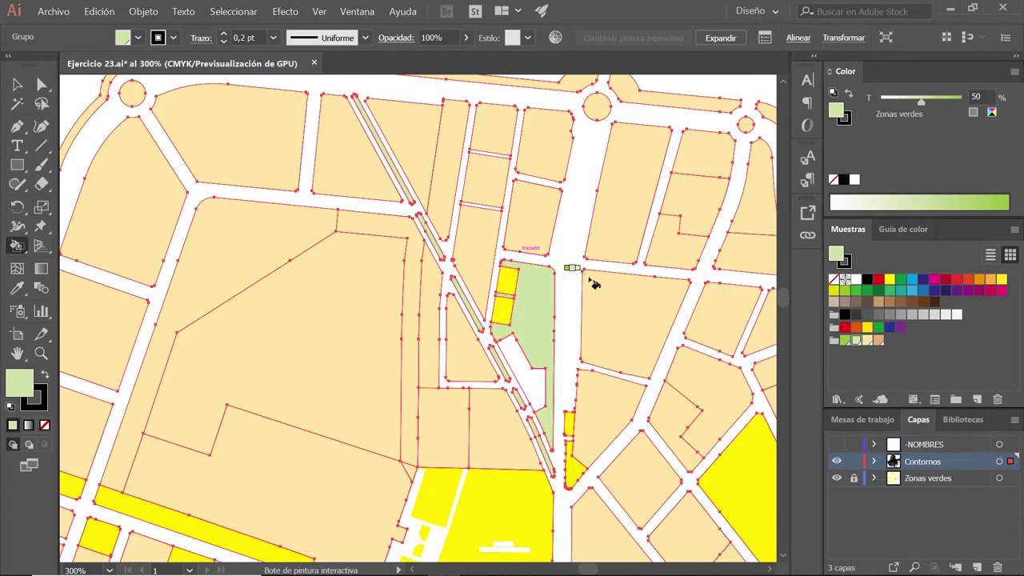
scroll(553, 354, "down", 3)
scroll(553, 354, "right", 2)
left_click(516, 340)
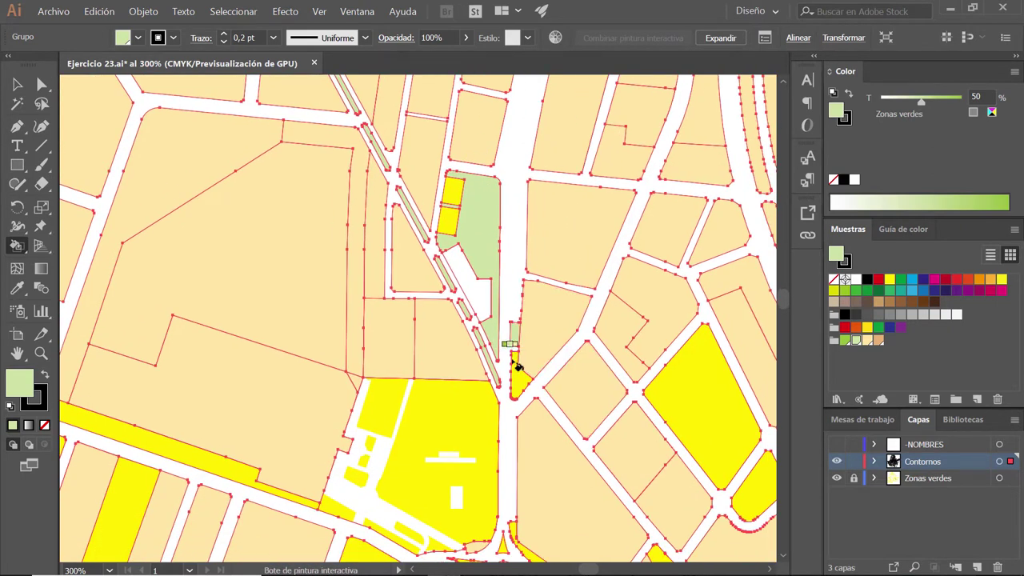
left_click(516, 372)
Step: Fill a large yellow block and the small block below it light green
scroll(534, 354, "down", 2)
scroll(534, 354, "right", 5)
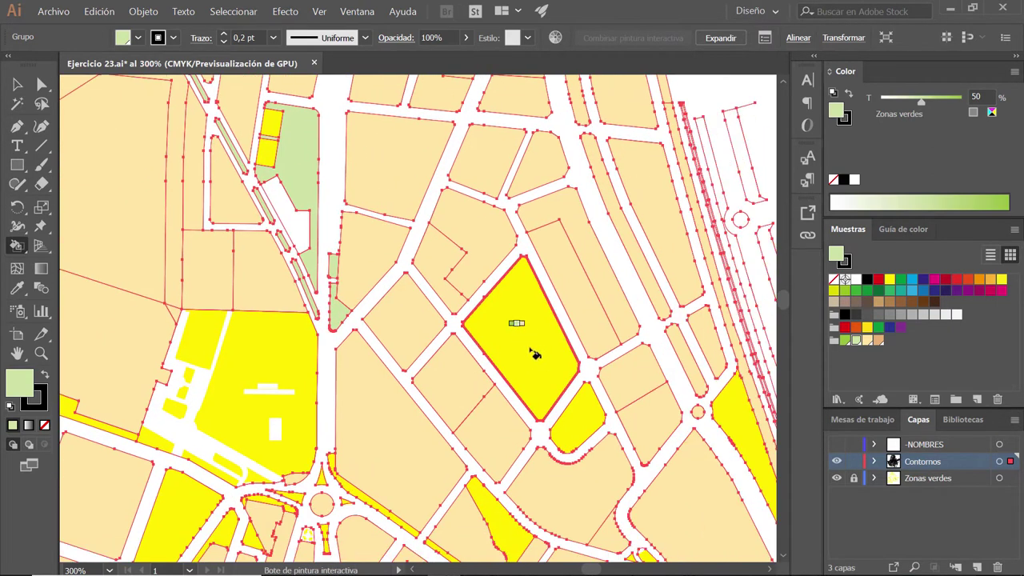
left_click(583, 416)
left_click(526, 288)
Step: Fill a triangular block, a small piece, the roundabout circle and a large triangle
scroll(480, 311, "down", 5)
scroll(480, 312, "right", 4)
left_click(378, 330)
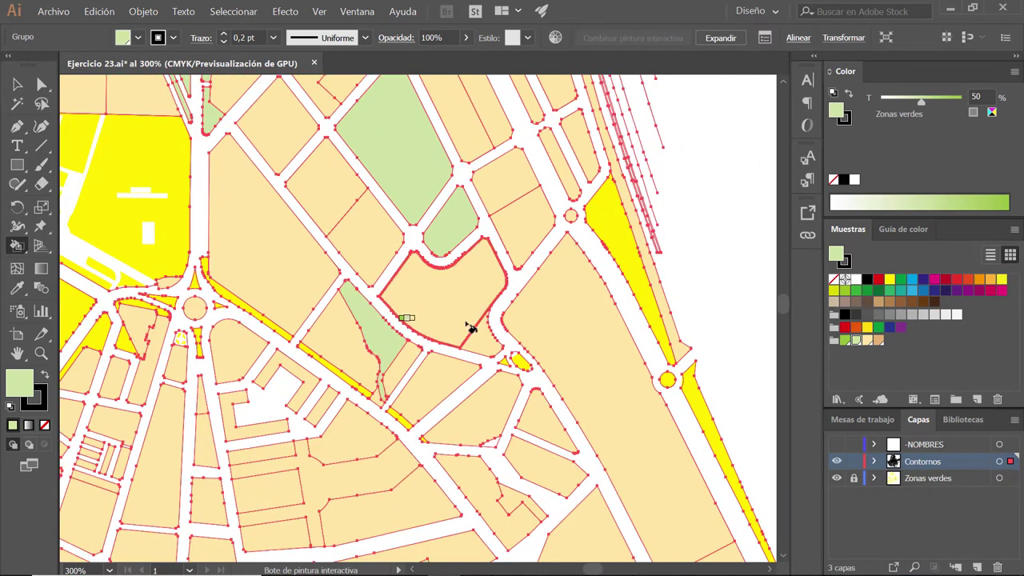
left_click(505, 364)
left_click(667, 380)
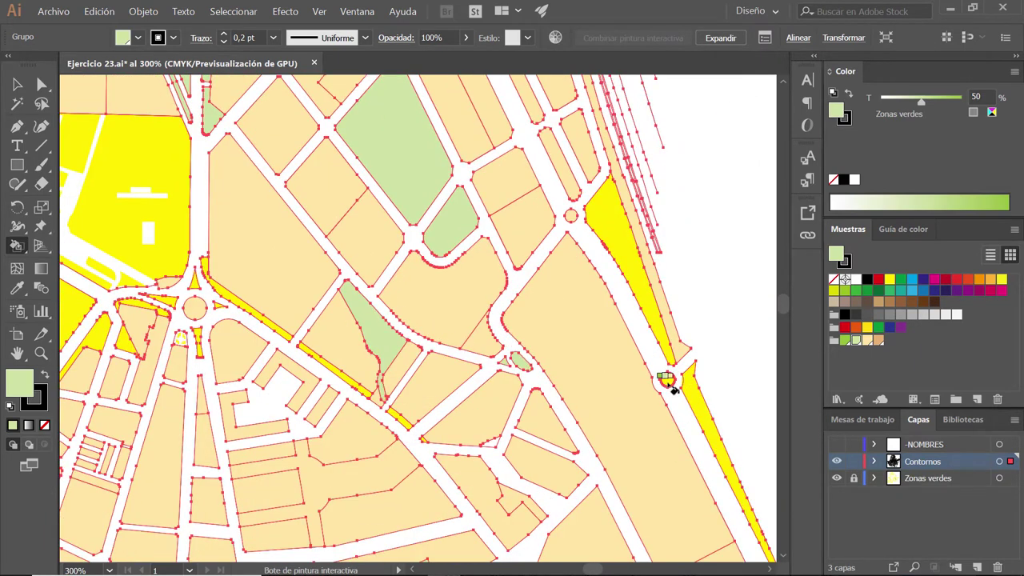
left_click(645, 274)
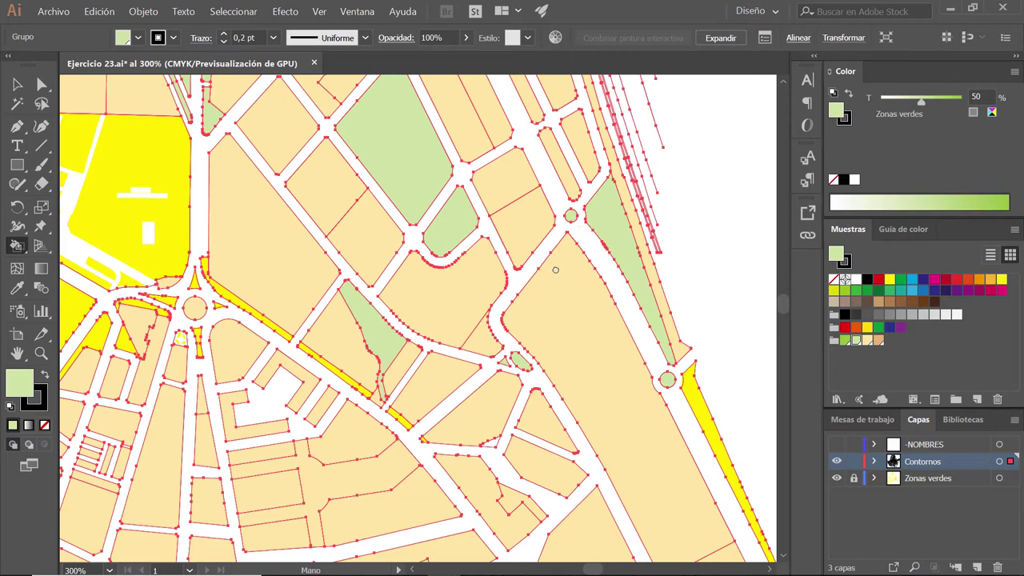
Step: Fill a diagonal yellow strip and another yellow strip along the avenues light green
scroll(560, 240, "up", 5)
scroll(560, 240, "left", 1)
scroll(527, 202, "up", 5)
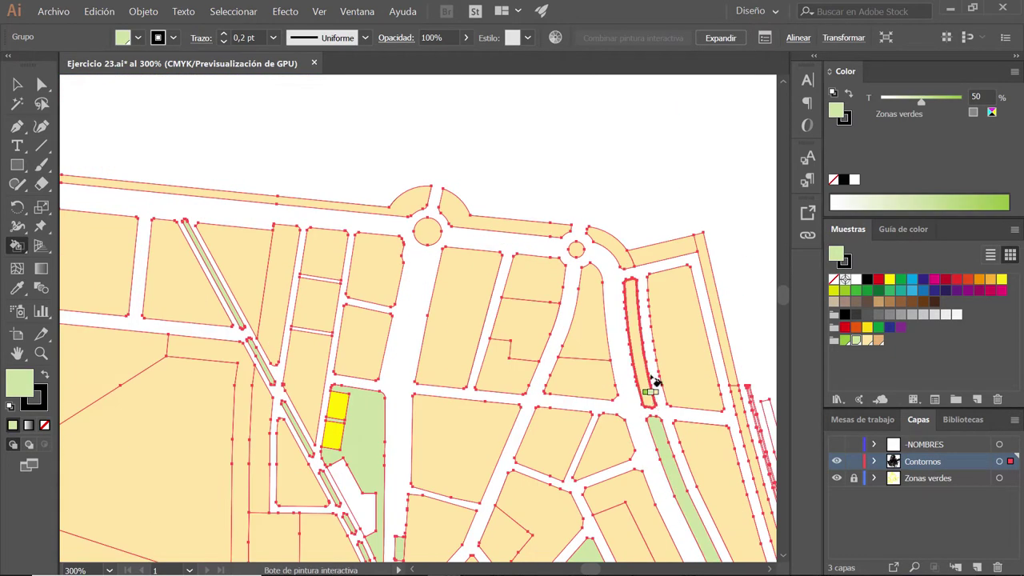
mouse_move(630, 279)
left_mouse_down()
mouse_move(589, 418)
mouse_move(590, 298)
left_mouse_up()
scroll(479, 274, "up", 1)
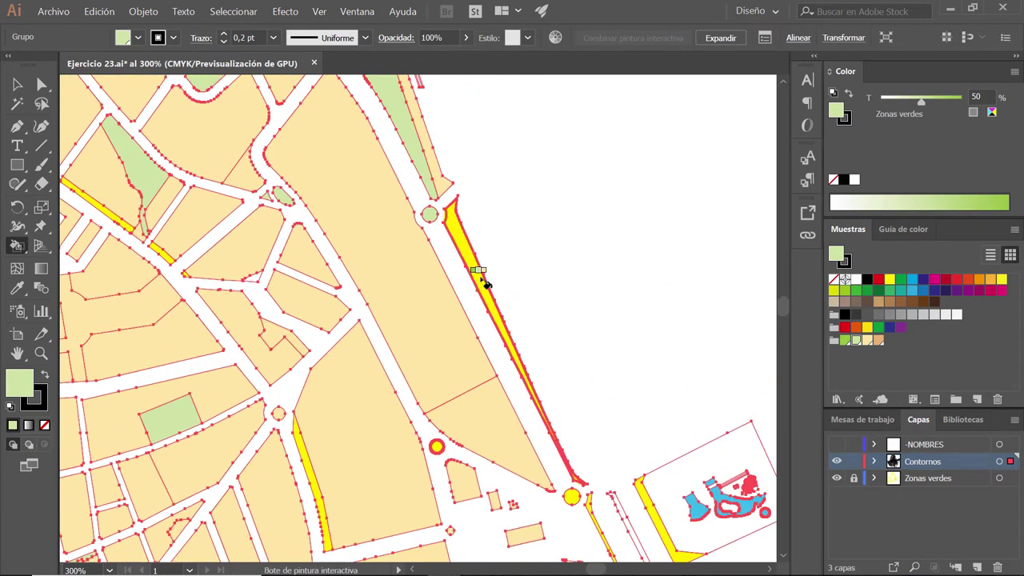
scroll(507, 331, "down", 4)
scroll(507, 332, "right", 3)
scroll(542, 261, "down", 3)
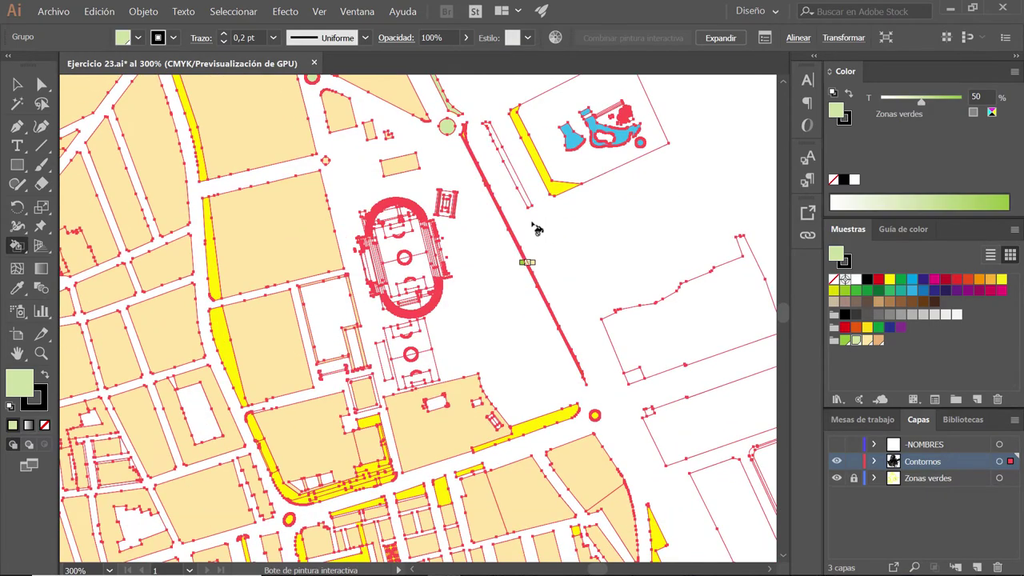
left_click(536, 231)
scroll(537, 232, "down", 2)
scroll(536, 231, "left", 2)
scroll(480, 360, "left", 1)
left_click(362, 274)
scroll(361, 274, "left", 2)
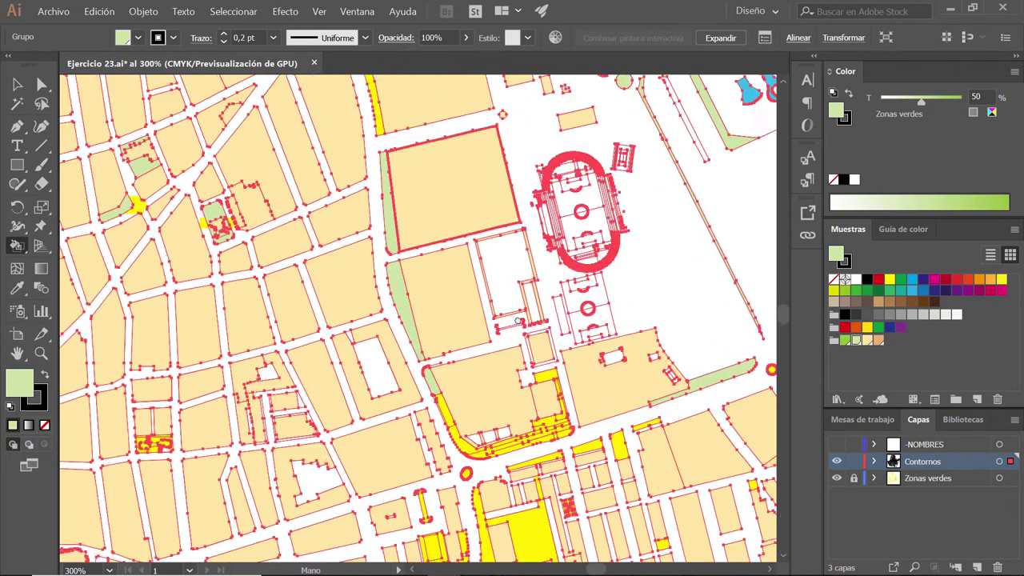
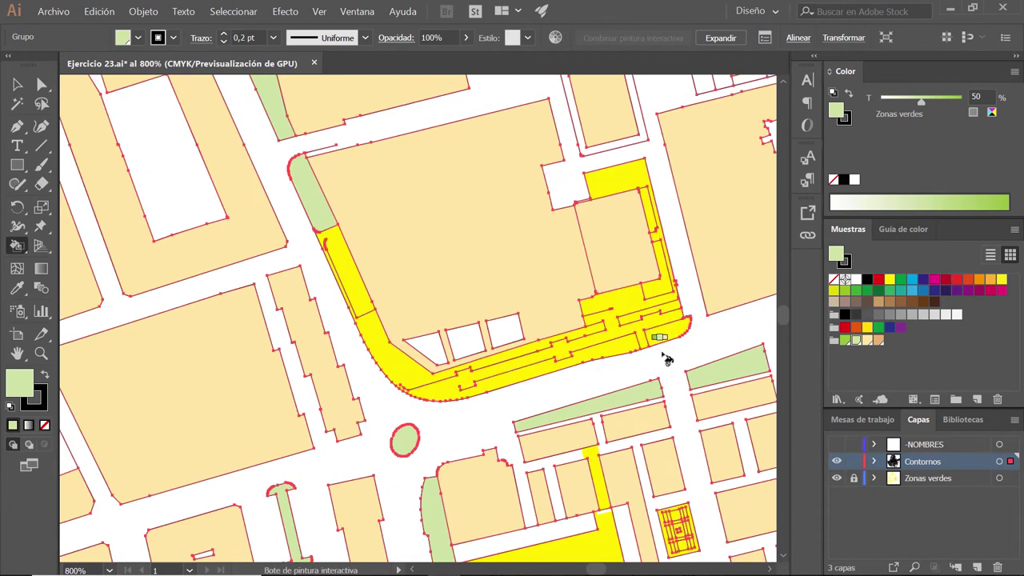
Step: Paint the yellow strip along the block and the curved yellow strip light green
left_click(336, 257)
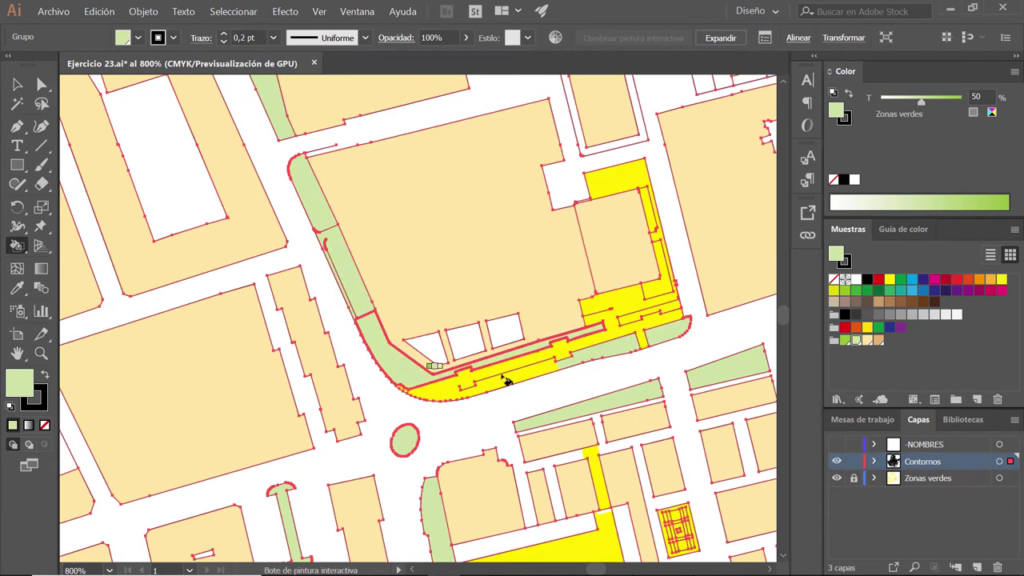
left_click(503, 376)
scroll(713, 328, "up", 2)
scroll(712, 327, "right", 1)
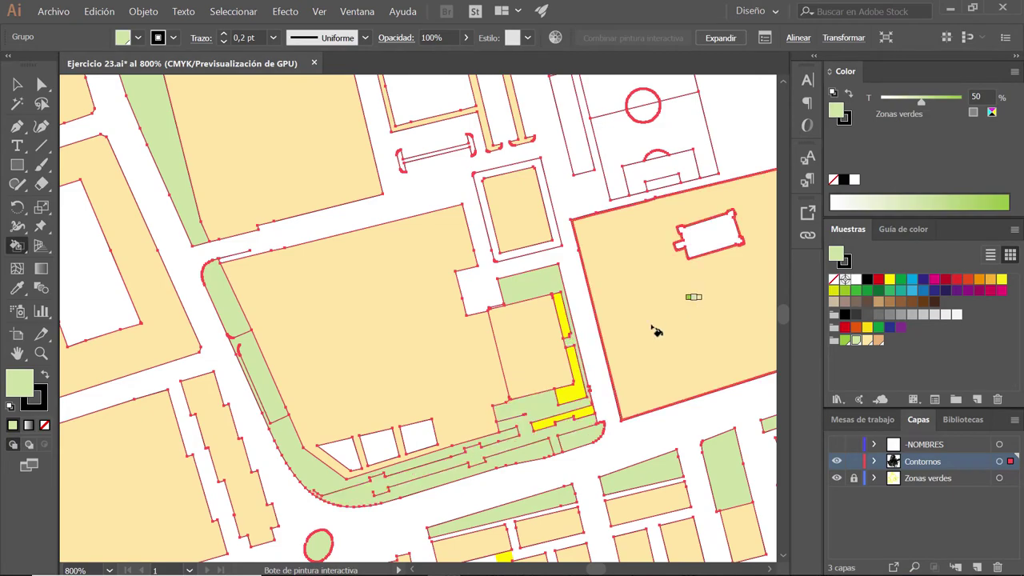
scroll(523, 451, "down", 5)
scroll(528, 421, "left", 5)
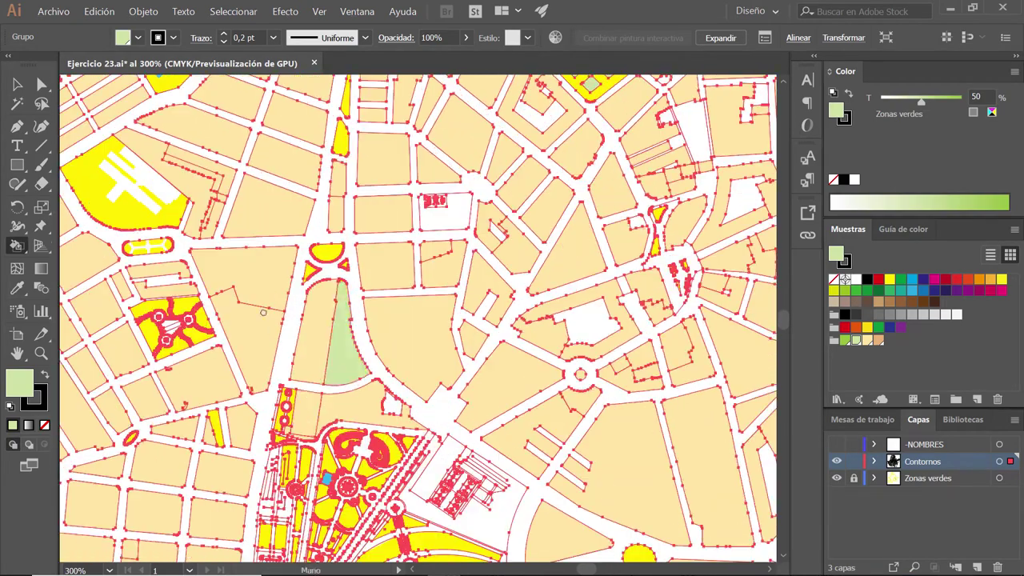
scroll(520, 408, "down", 2)
scroll(500, 376, "up", 2)
scroll(431, 370, "up", 2)
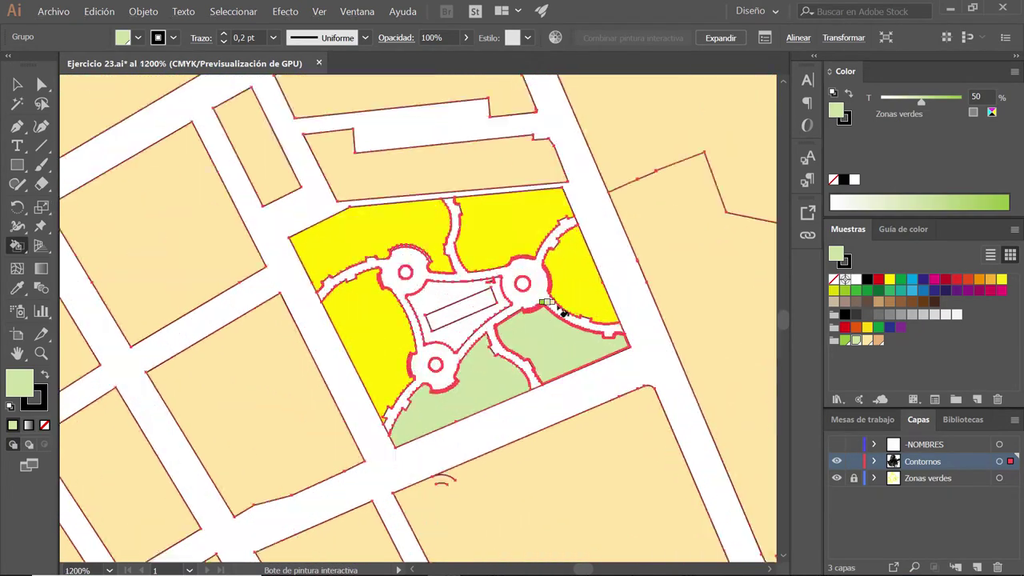
Step: Fill the four yellow sections of the small park light green
left_click(560, 303)
left_click(504, 227)
left_click(408, 224)
left_click(364, 351)
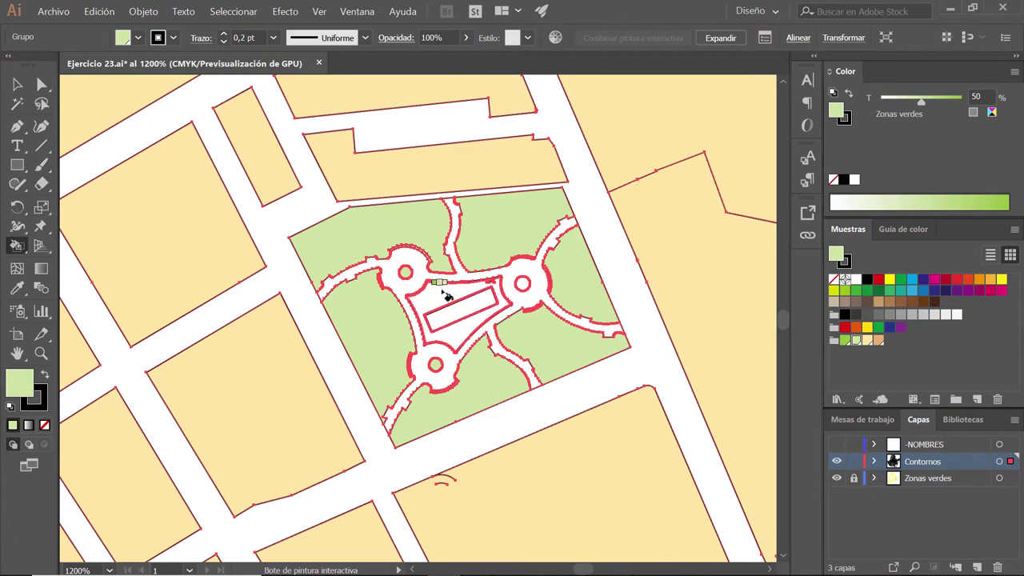
scroll(524, 276, "down", 1)
scroll(600, 208, "down", 2)
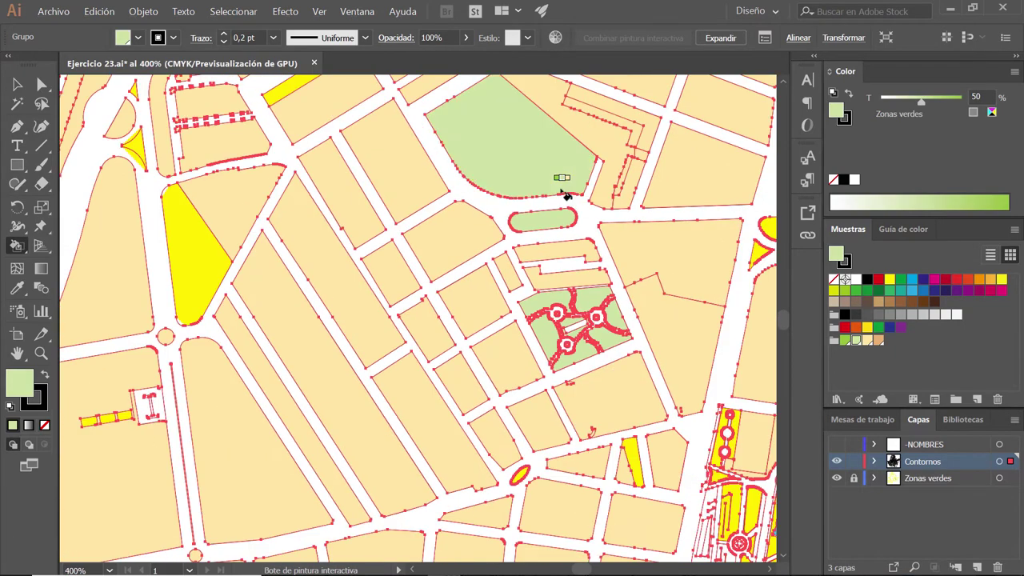
scroll(259, 267, "down", 1)
scroll(392, 297, "left", 3)
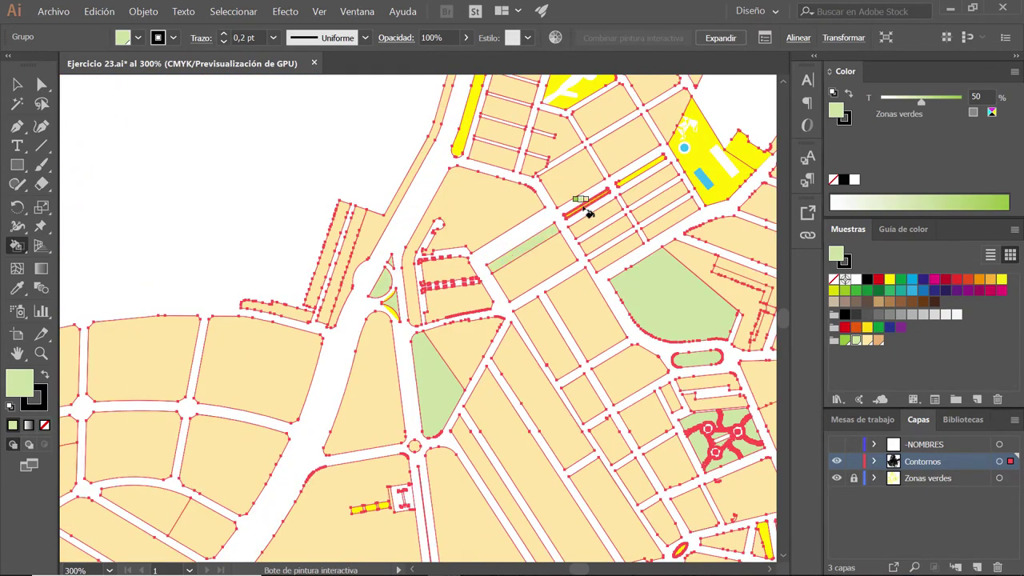
scroll(480, 240, "up", 3)
scroll(480, 240, "right", 2)
Step: Fill the long yellow strip, the yellow plaza and a small yellow piece light green
left_click(376, 285)
scroll(320, 336, "up", 4)
scroll(319, 334, "up", 3)
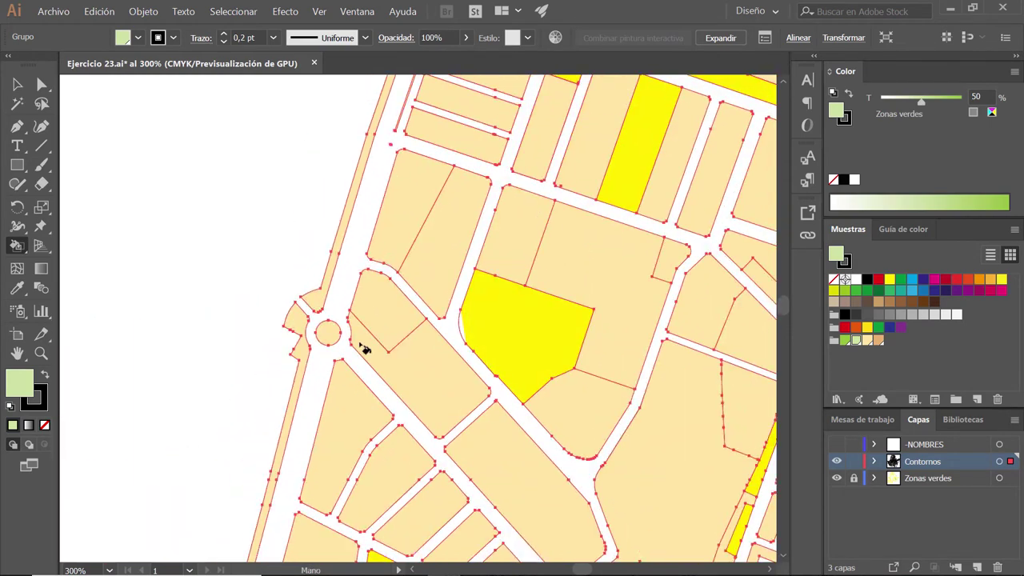
left_click(536, 355)
scroll(652, 223, "up", 2)
scroll(652, 223, "right", 3)
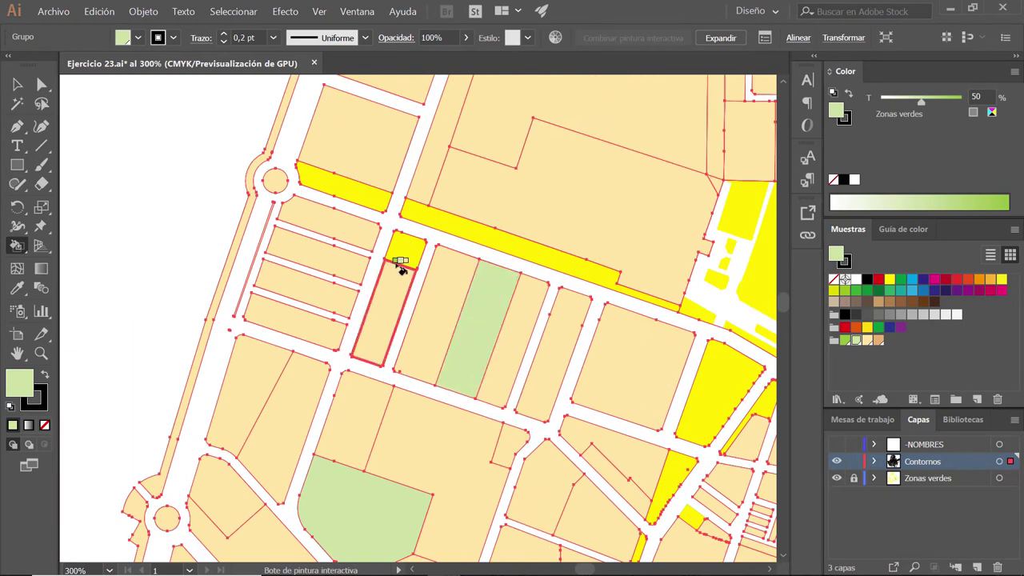
left_click(400, 254)
scroll(361, 201, "down", 2)
scroll(361, 201, "right", 3)
Step: Fill the yellow block, the narrow strip below it and the long lower-left strip green
left_click(515, 218)
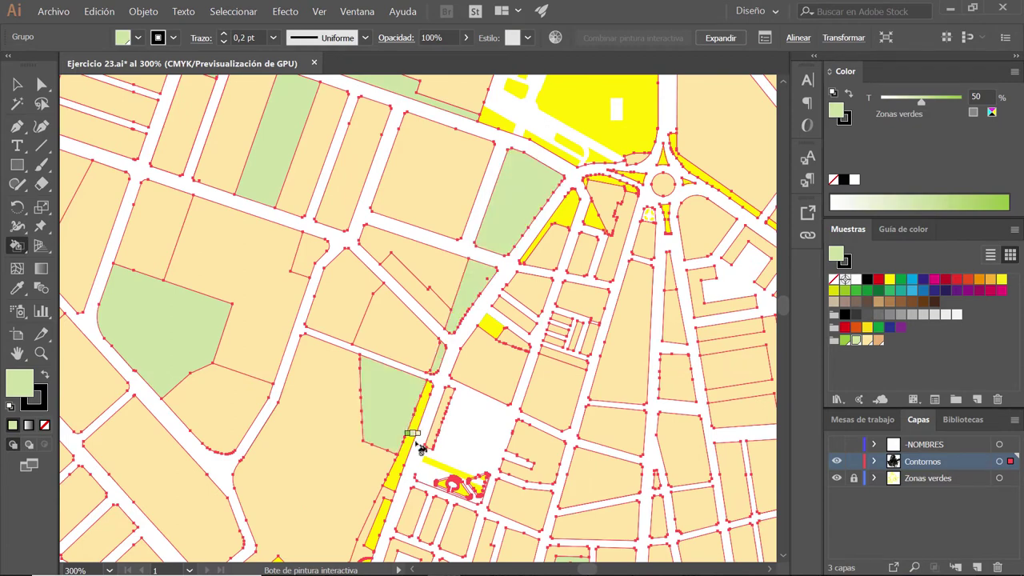
left_click(420, 432)
left_click(475, 293)
left_click_drag(478, 502, 386, 316)
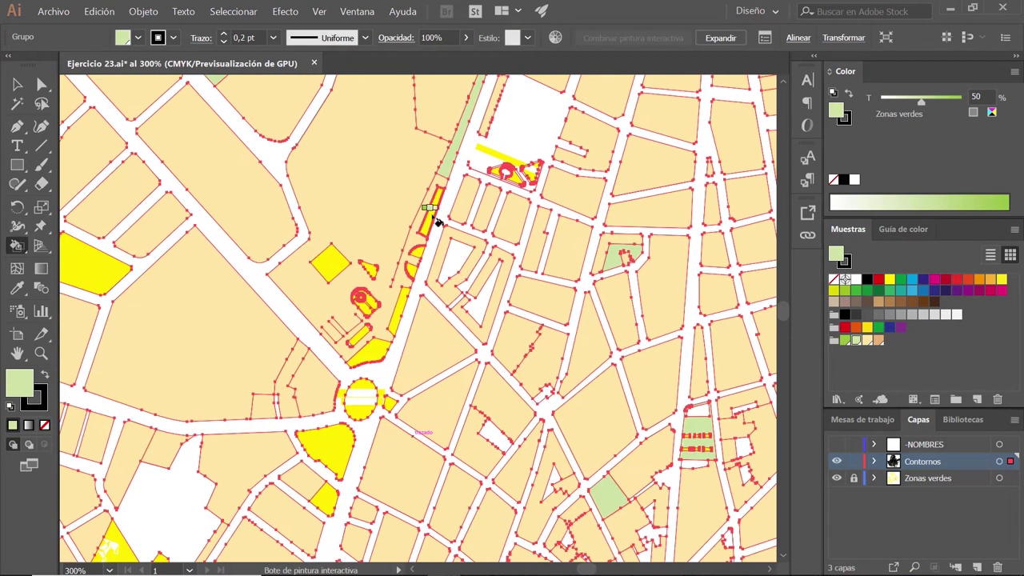
scroll(334, 319, "up", 2)
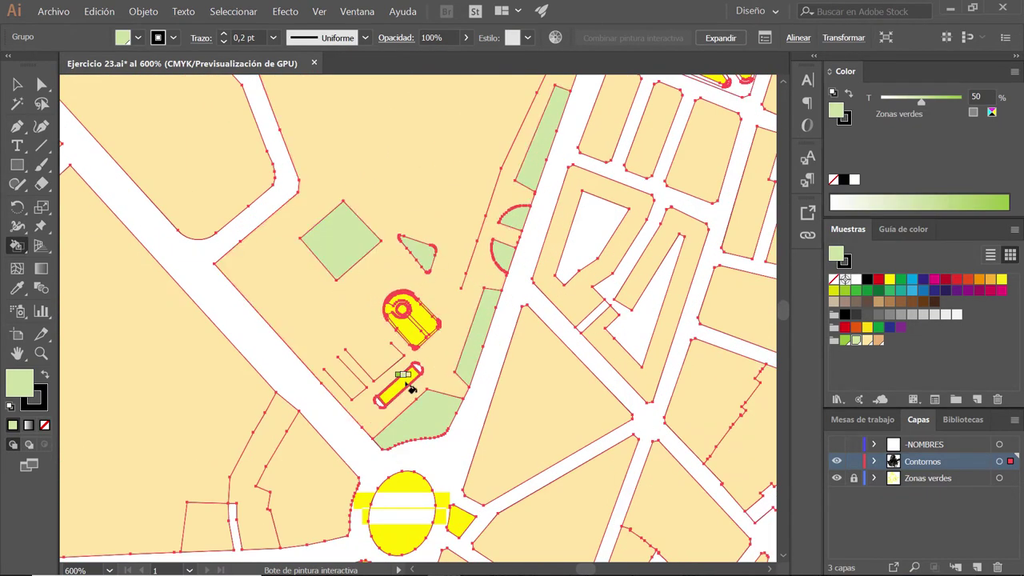
scroll(418, 304, "up", 4)
Step: Fill the rounded shape's inner areas and its small inner circle light green
left_click(375, 280)
left_click(343, 289)
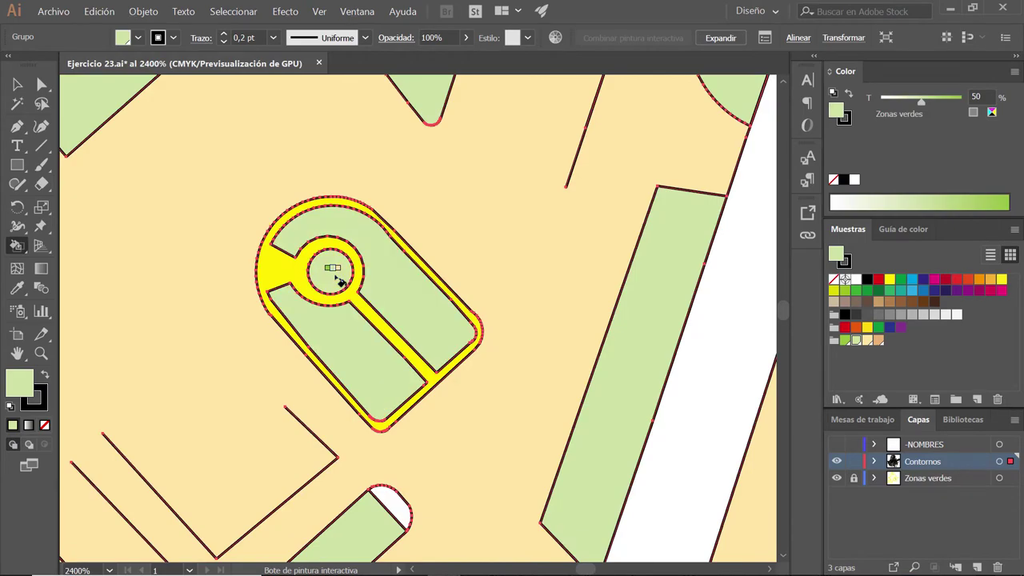
scroll(343, 289, "down", 2)
scroll(339, 272, "down", 2)
scroll(338, 270, "down", 5)
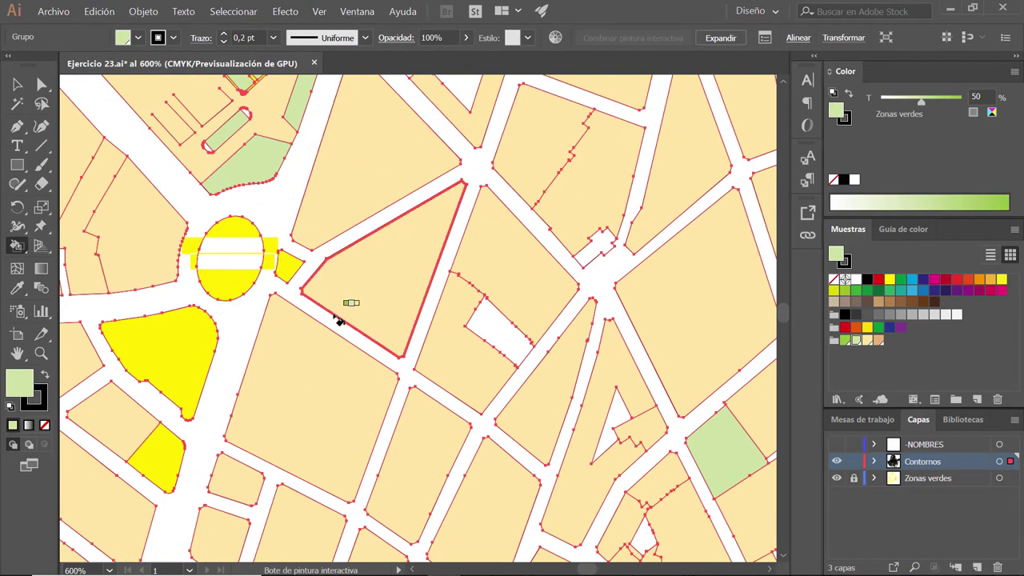
Step: Undo a mistaken fill, then paint the narrow strip beside the street light green
left_click(160, 440)
key("ctrl+z")
scroll(429, 270, "down", 2)
left_click_drag(459, 254, 491, 270)
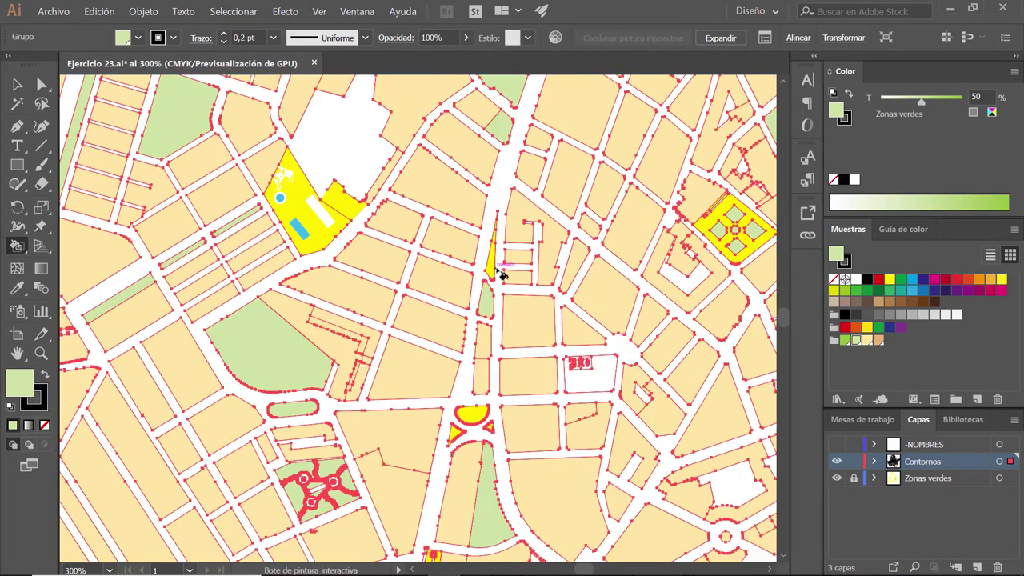
scroll(496, 276, "up", 1)
scroll(500, 272, "down", 3)
scroll(537, 252, "down", 3)
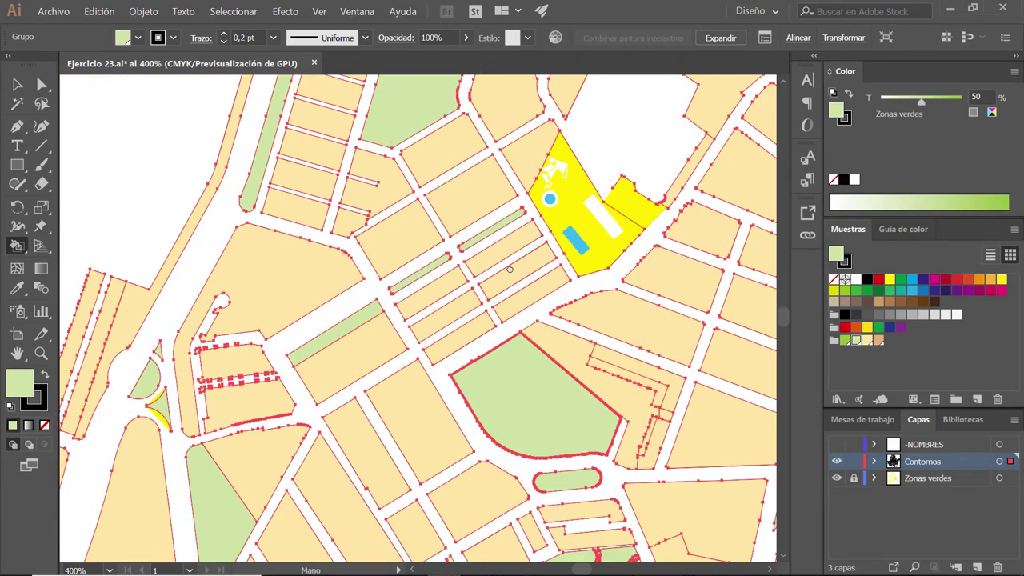
left_click(560, 268)
scroll(514, 269, "up", 1)
scroll(494, 238, "up", 1)
scroll(493, 238, "up", 2)
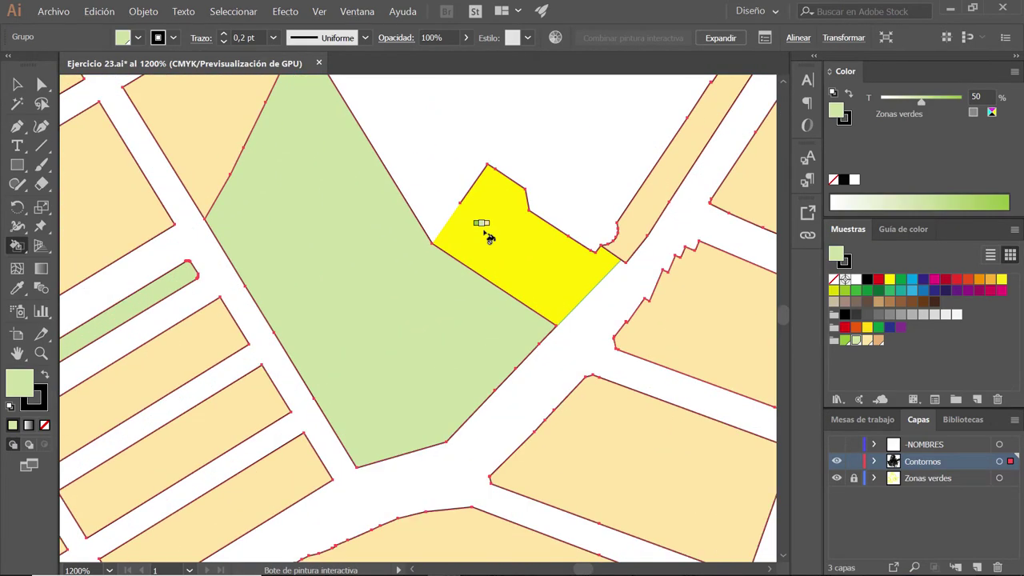
scroll(488, 237, "up", 1)
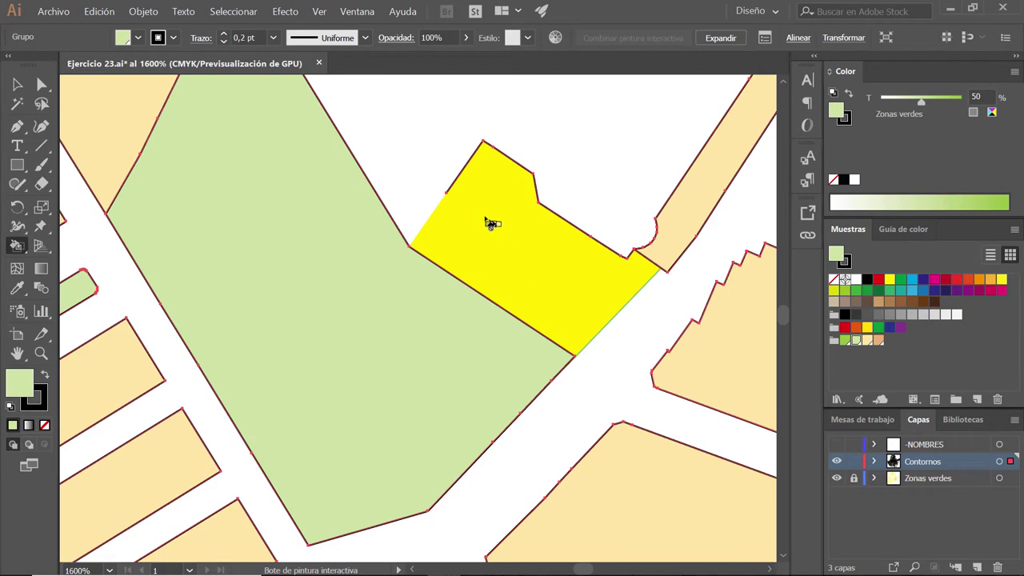
Step: Isolate the outline group and draw a Pen line closing the yellow block's open edge
key("v")
double_click(538, 200)
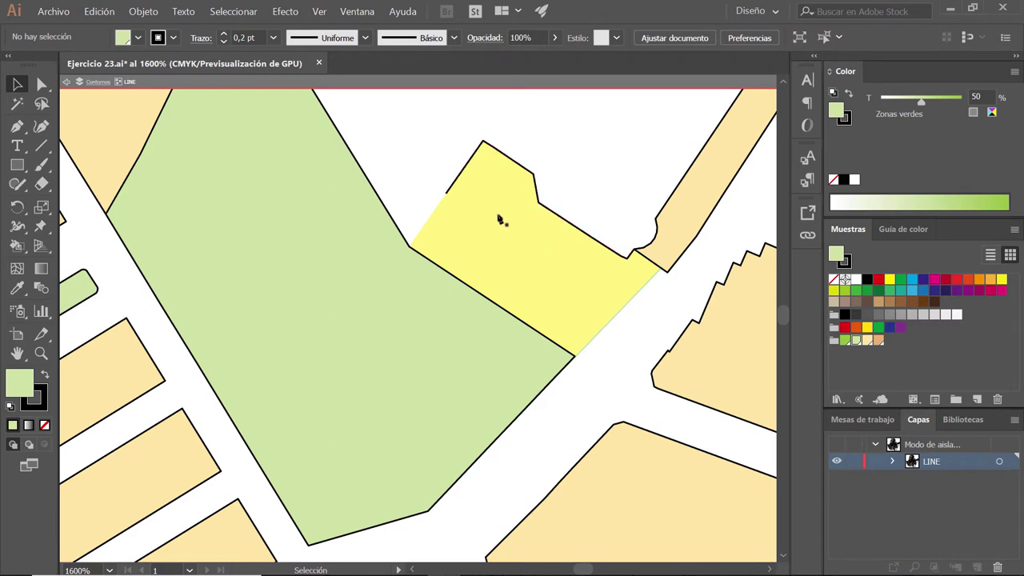
key("p")
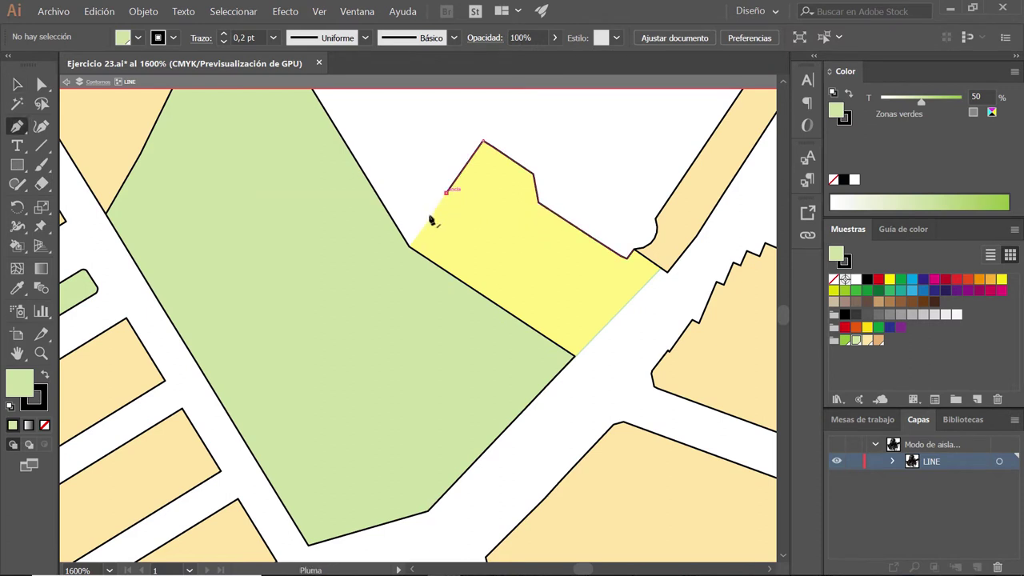
left_click(410, 247)
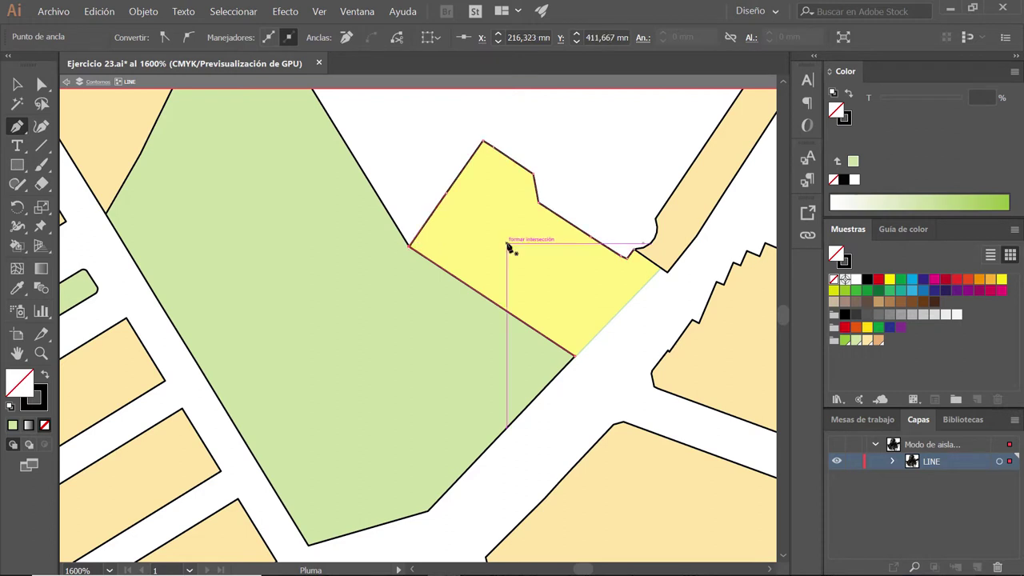
left_click(611, 230, "ctrl")
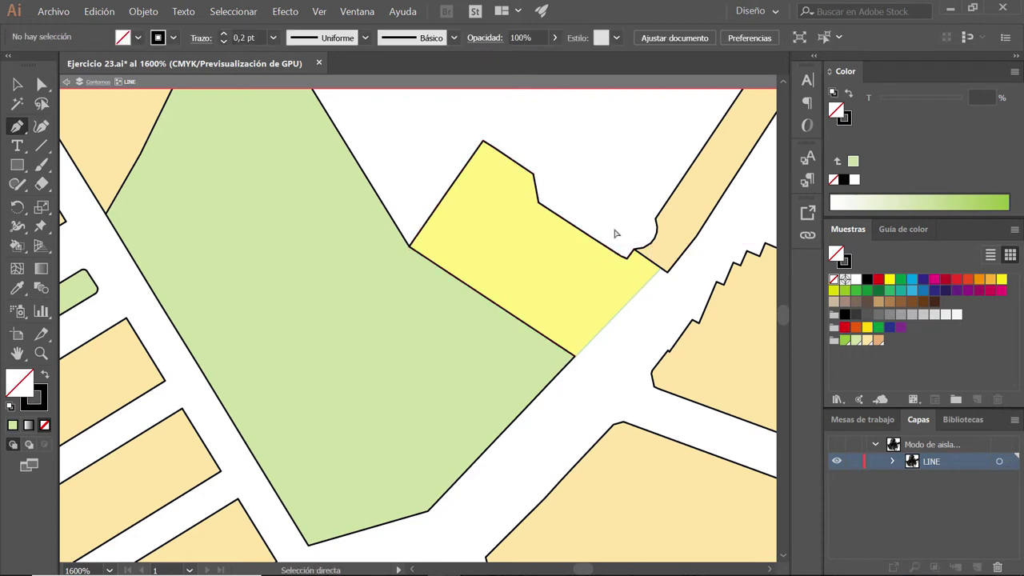
left_click(662, 272)
left_click(574, 354)
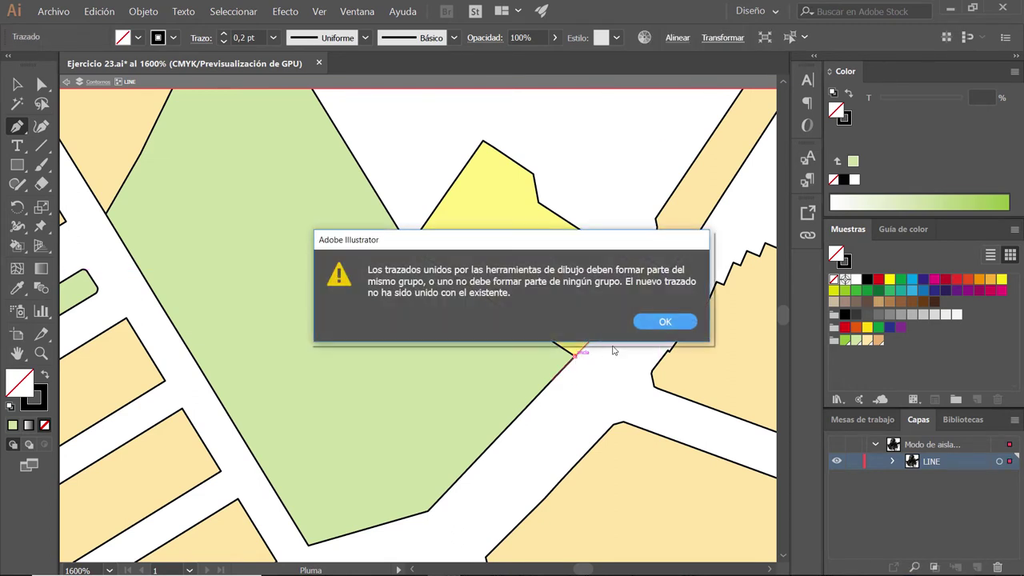
left_click(663, 323)
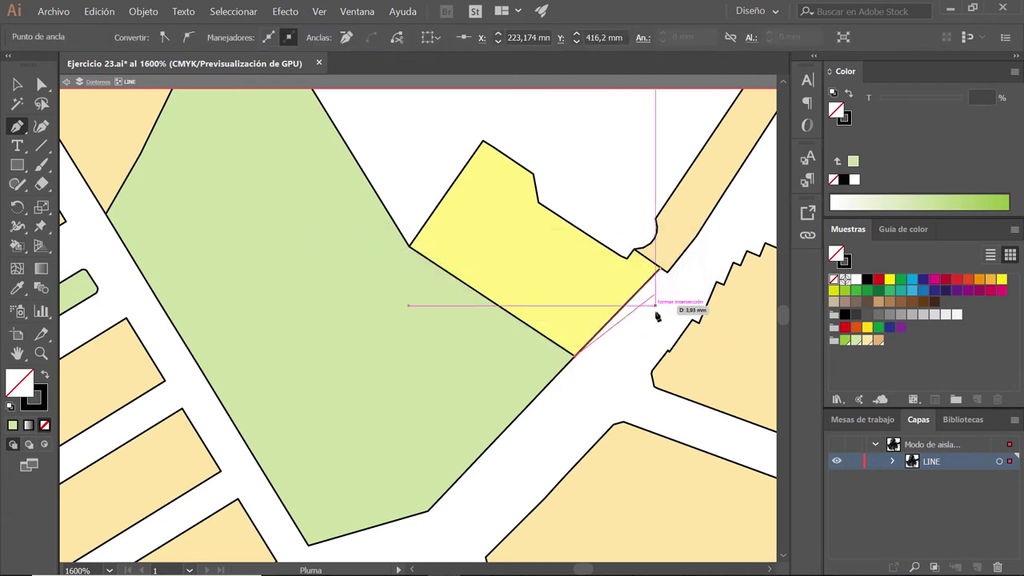
left_click(621, 350, "ctrl")
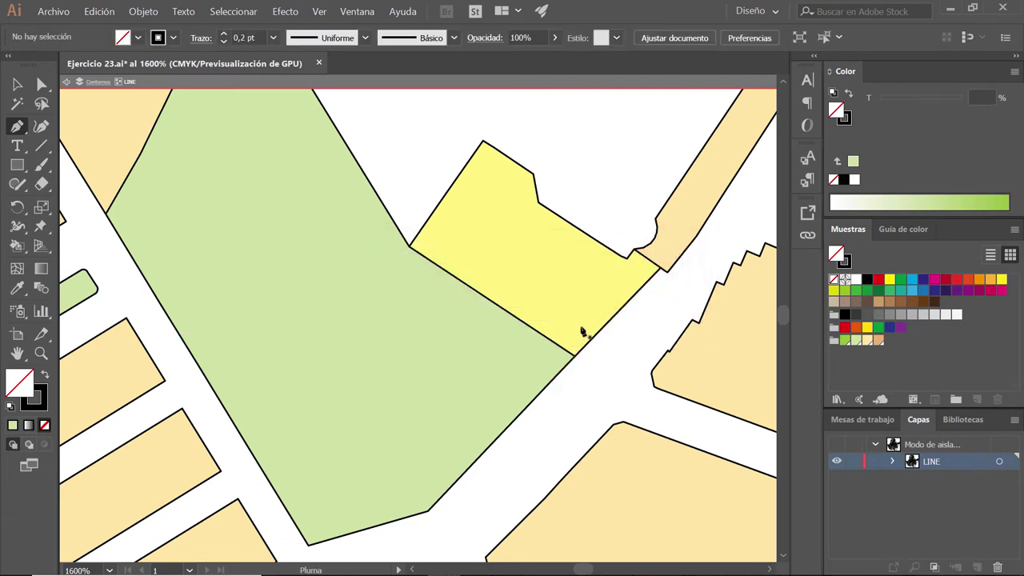
Step: Exit isolation mode and set the Live Paint Bucket to the Zonas verdes light green swatch
key("v")
double_click(412, 125)
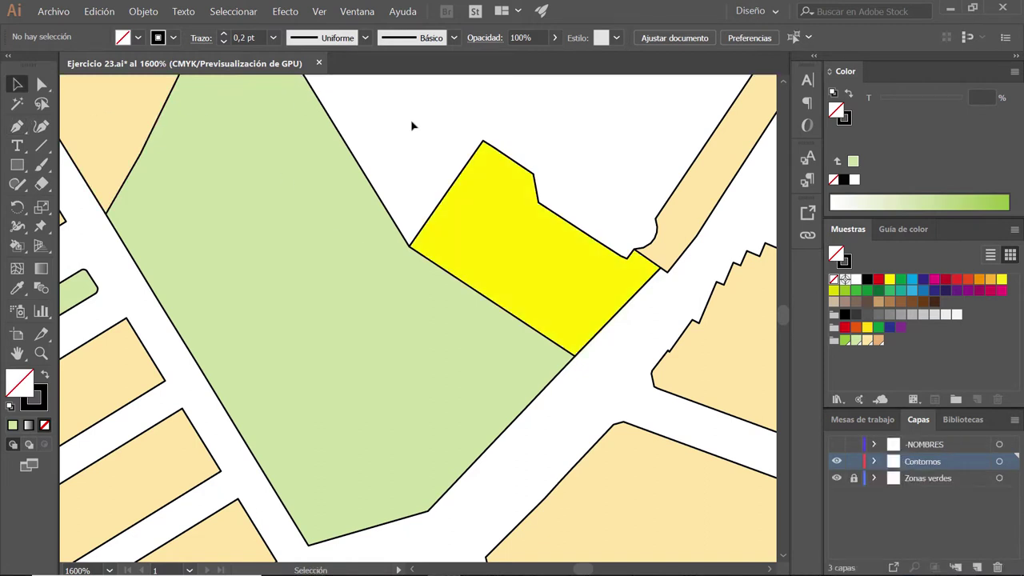
left_click(17, 245)
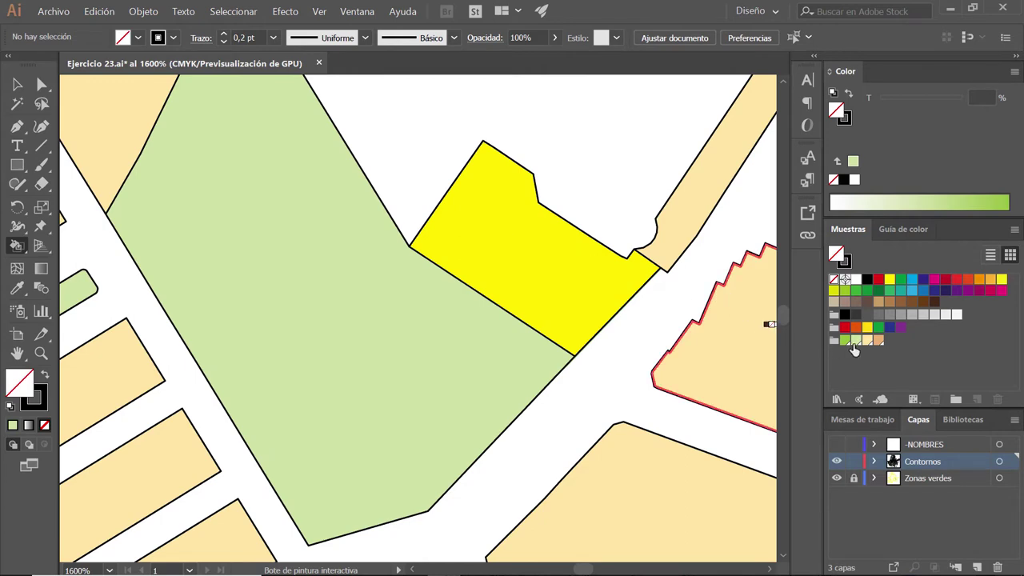
left_click(856, 340)
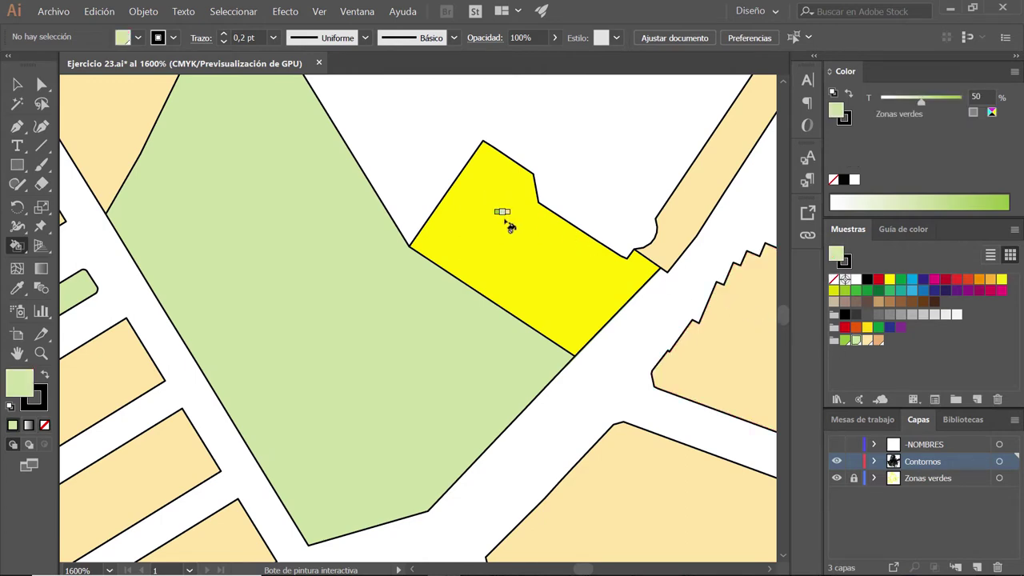
left_click(510, 226)
left_click(695, 415)
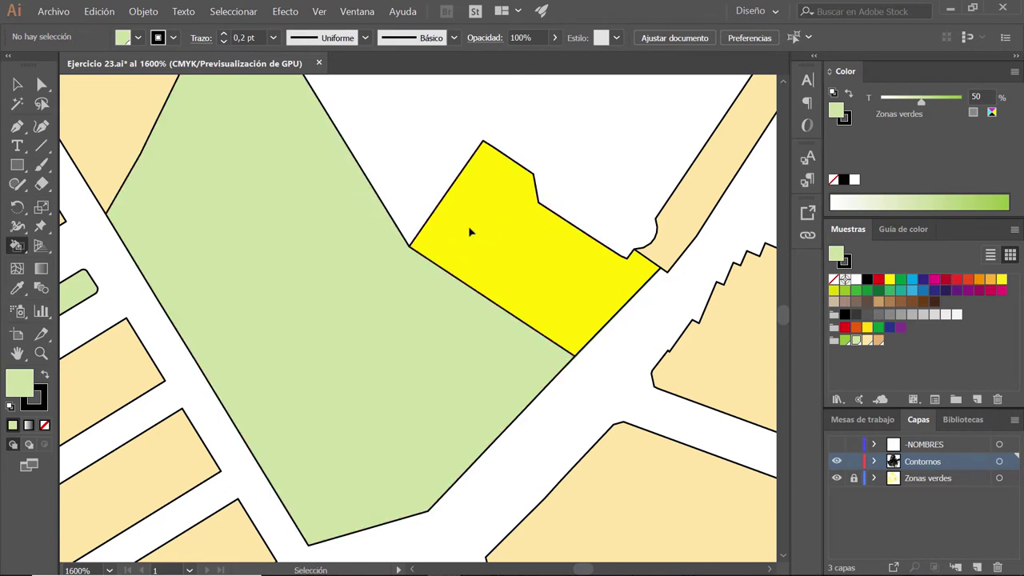
Step: Pan and scroll across the map to locate the remaining yellow zones
scroll(469, 231, "right", 1)
scroll(469, 231, "right", 1)
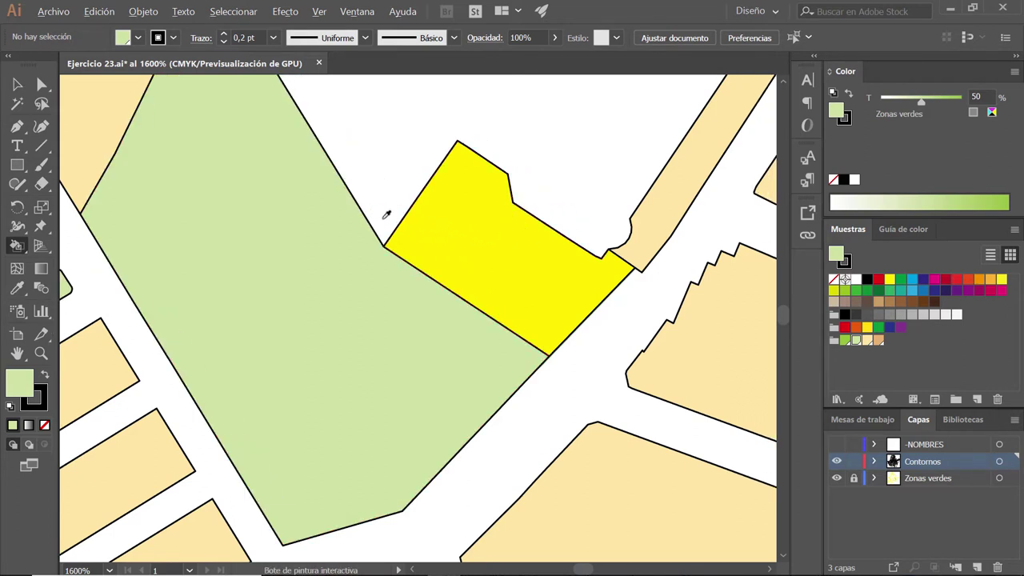
scroll(376, 225, "down", 1)
scroll(431, 236, "left", 2)
scroll(408, 237, "left", 1)
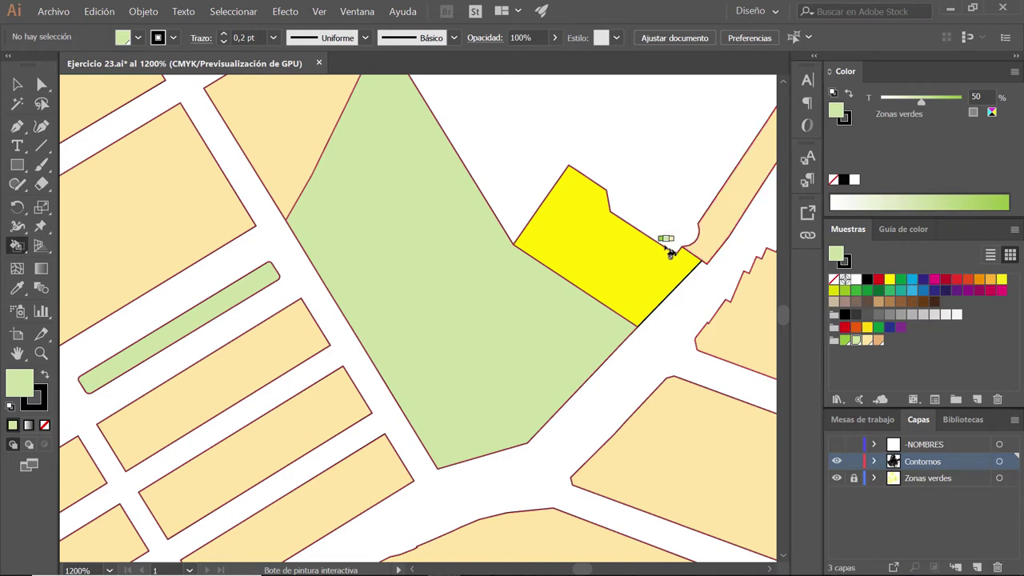
scroll(677, 309, "up", 3)
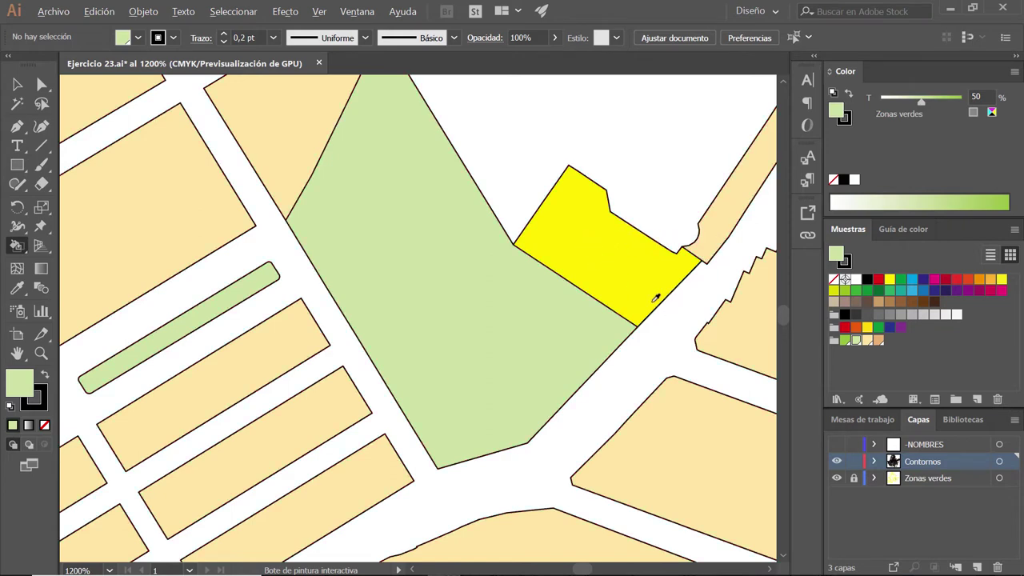
mouse_move(658, 238)
left_mouse_down()
mouse_move(534, 284)
mouse_move(499, 364)
left_mouse_up()
scroll(534, 284, "down", 1)
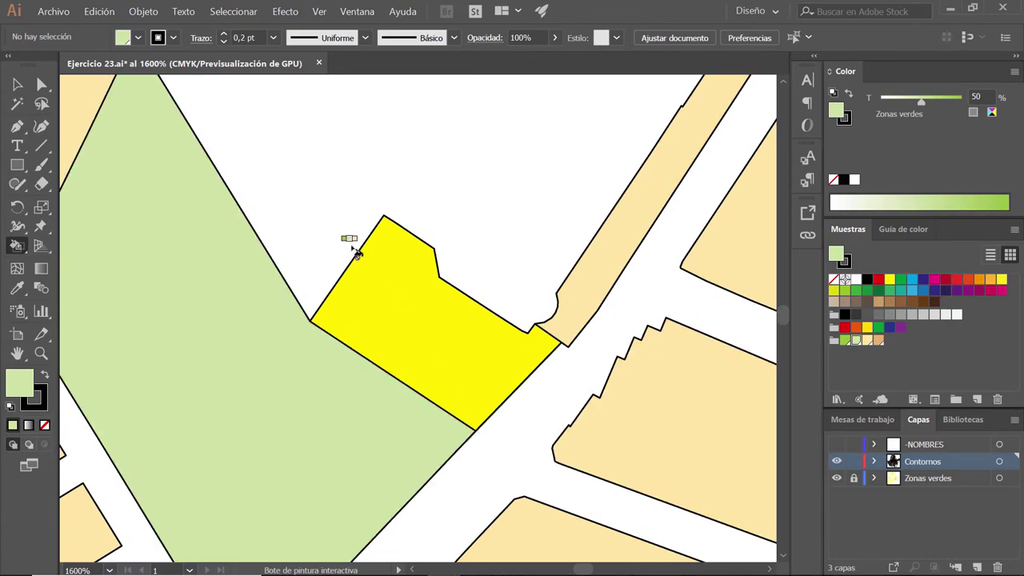
scroll(516, 399, "down", 6)
Step: Fill a yellow strip, the yellow triangle and two more strips light green
scroll(565, 322, "up", 2)
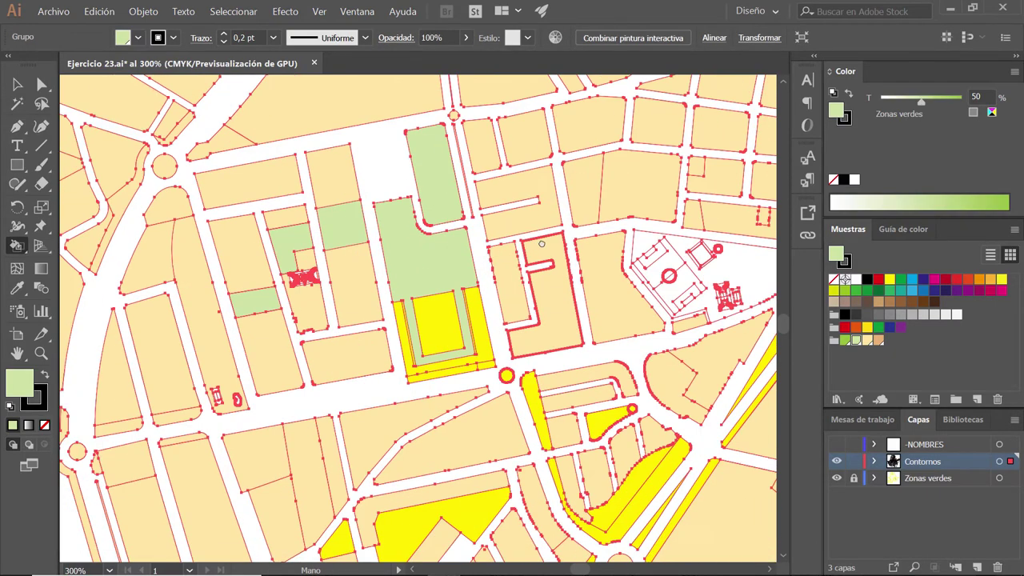
scroll(529, 230, "up", 1)
scroll(551, 328, "up", 2)
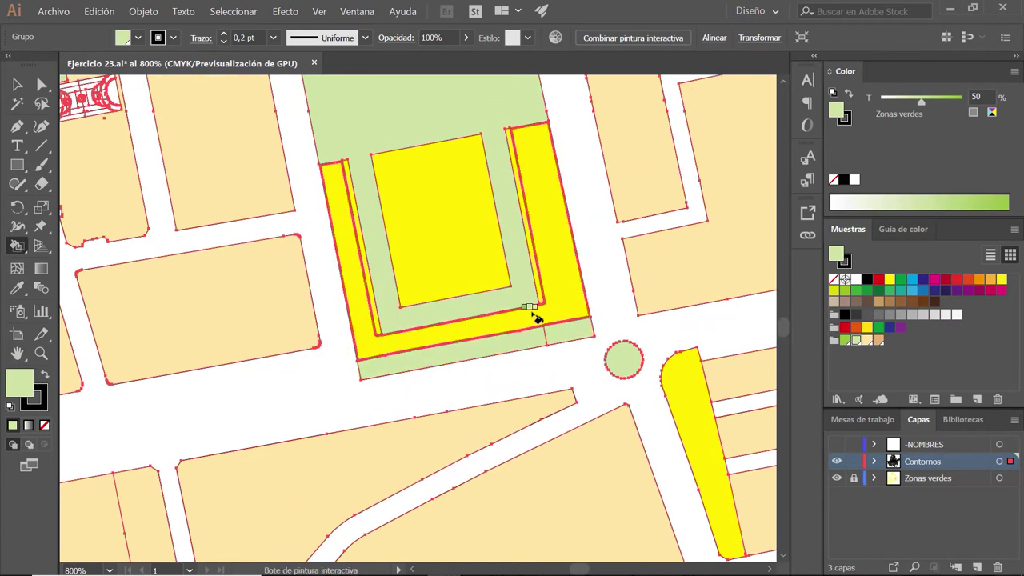
scroll(573, 288, "down", 3)
scroll(560, 272, "up", 1)
left_click(511, 384)
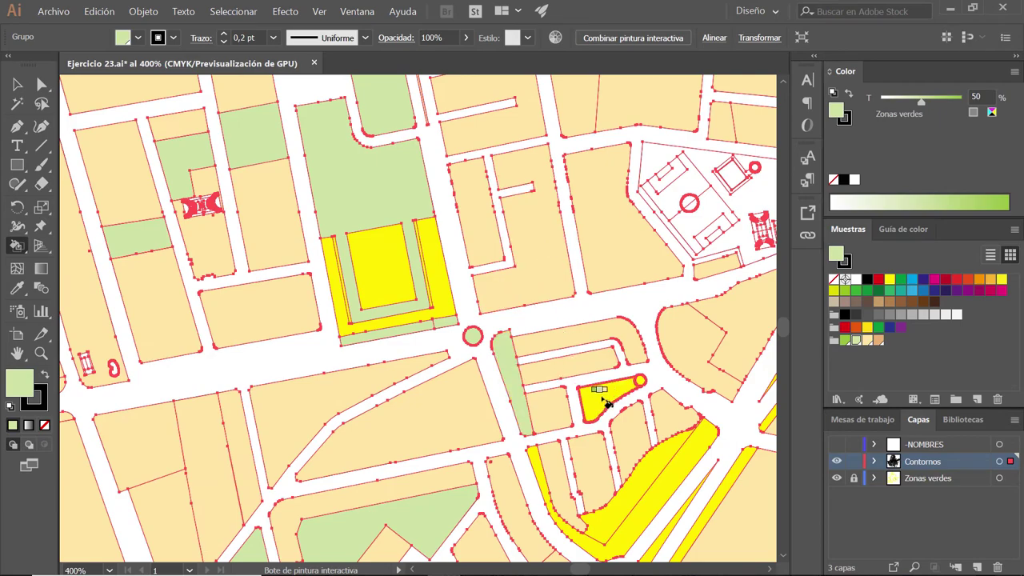
left_click(604, 396)
left_click_drag(647, 464, 560, 288)
left_click(559, 288)
left_click(575, 335)
Step: Fill the crosswalk strips, the triangle by the crosswalk and the next strip green
left_click_drag(499, 429, 532, 272)
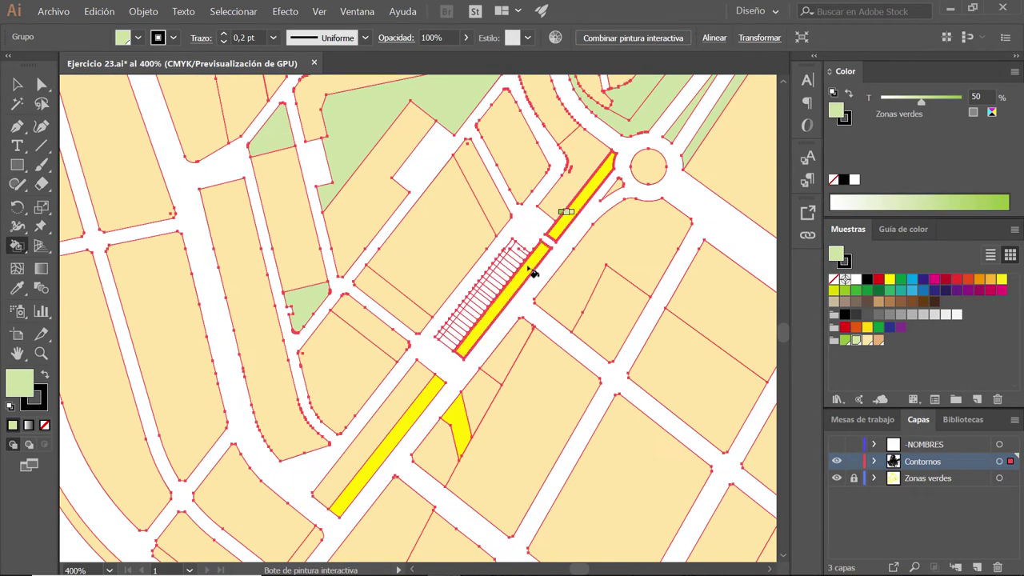
left_click(533, 272)
left_click(411, 418)
left_click(464, 381)
scroll(616, 322, "down", 3)
left_click_drag(616, 322, 469, 381)
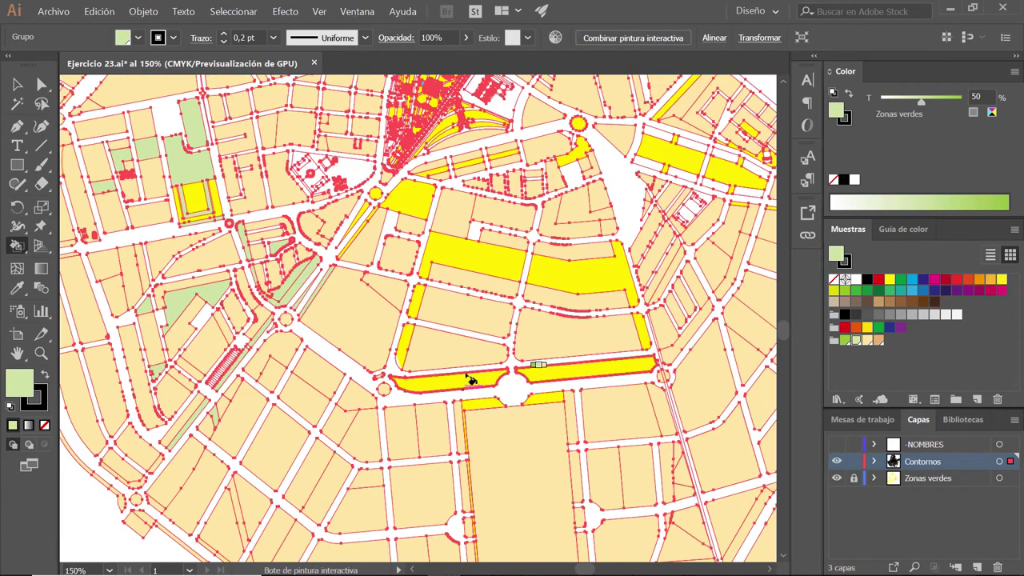
left_click(468, 382)
Step: Fill two thin yellow strips, two yellow blocks and two more strips light green
scroll(549, 464, "up", 2)
left_click(393, 216)
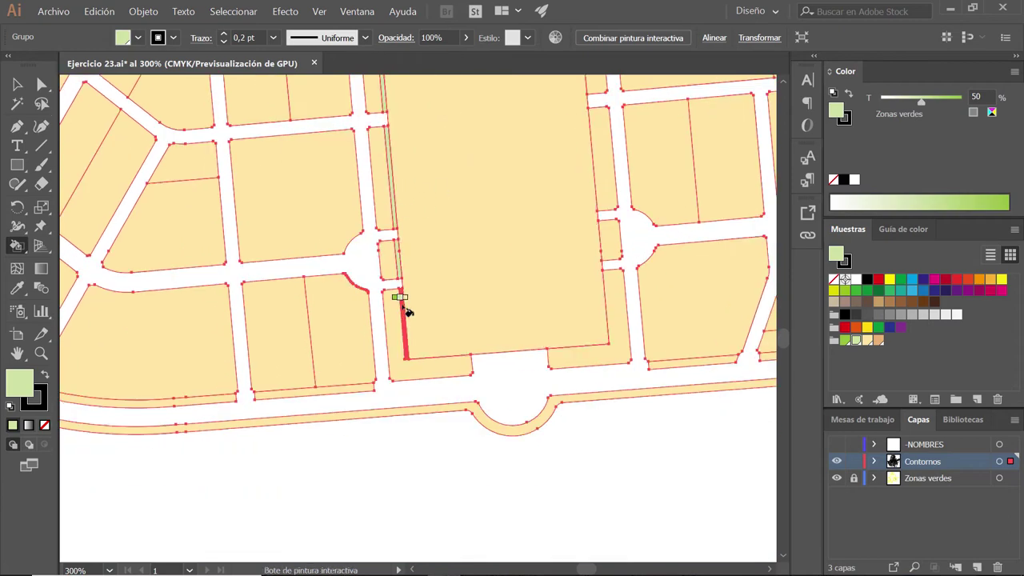
left_click(406, 310)
left_click_drag(407, 310, 294, 552)
left_click(659, 412)
left_click(544, 303)
left_click(212, 360)
left_click(320, 268)
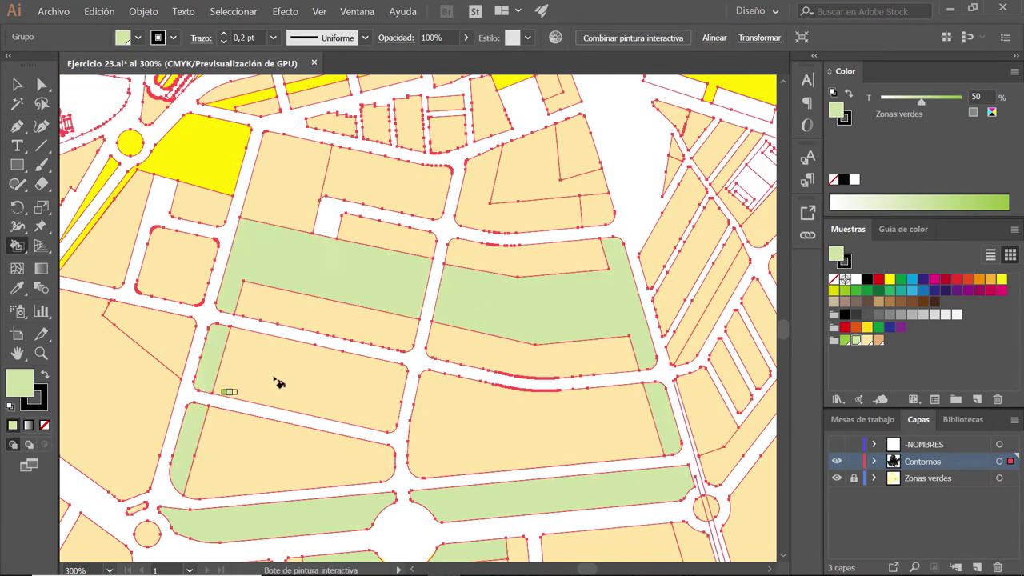
Step: Fill a yellow block, two thin strips, the block below the round plaza and nearby strips green
left_click_drag(276, 382, 396, 574)
left_click(324, 344)
left_click(240, 359)
left_click(504, 255)
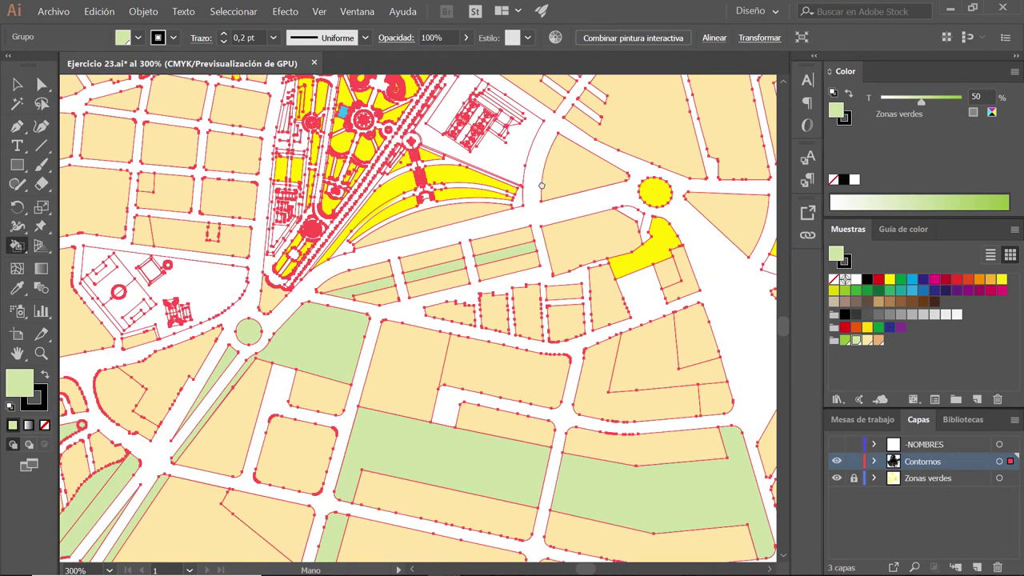
left_click_drag(542, 185, 531, 272)
left_click(639, 328)
scroll(418, 336, "up", 3)
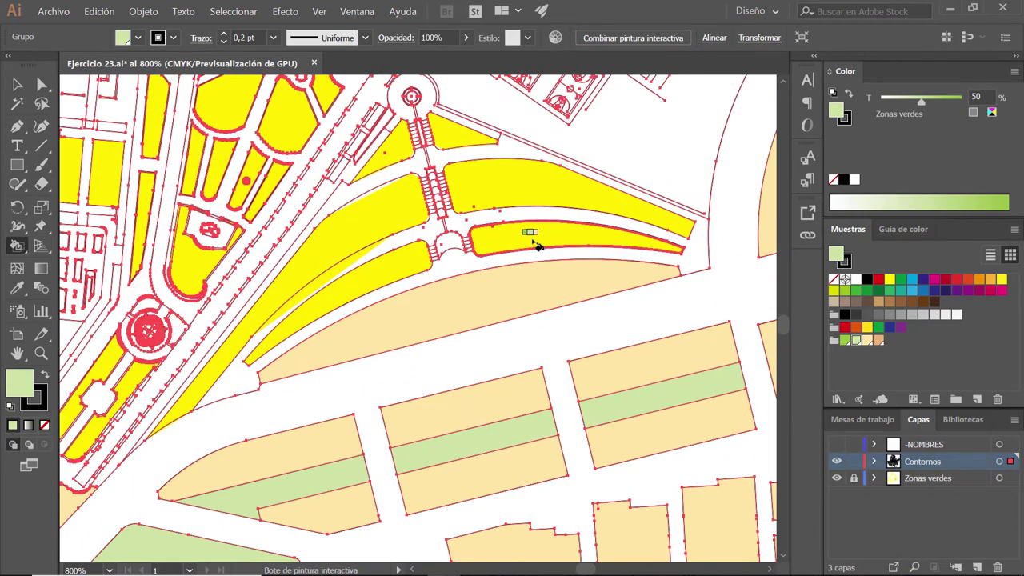
left_click(536, 247)
left_click(466, 200)
Step: Fill the strip below the round plaza and three yellow park beds light green
scroll(405, 159, "down", 3)
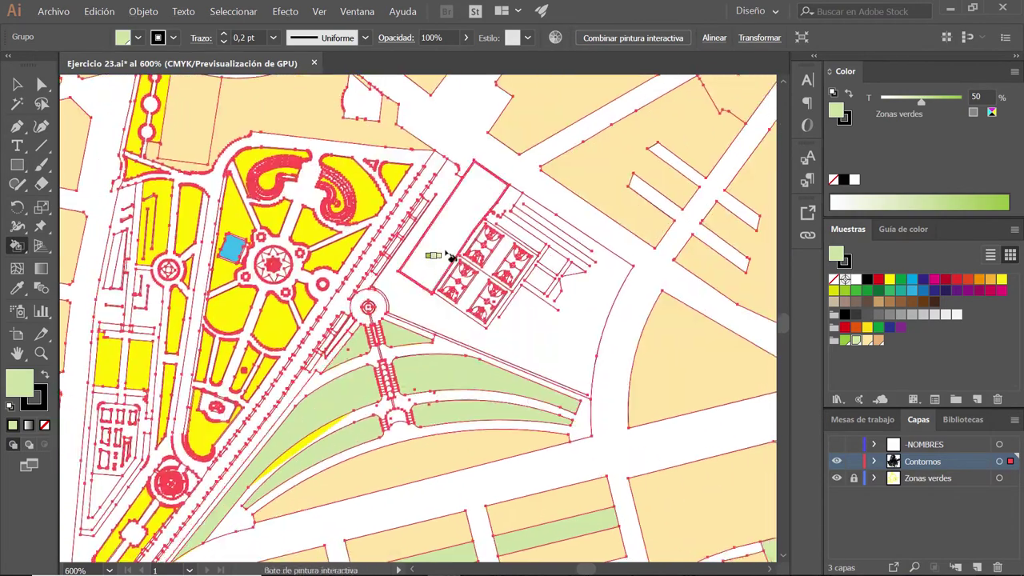
scroll(307, 326, "up", 1)
scroll(306, 325, "up", 1)
scroll(307, 326, "up", 1)
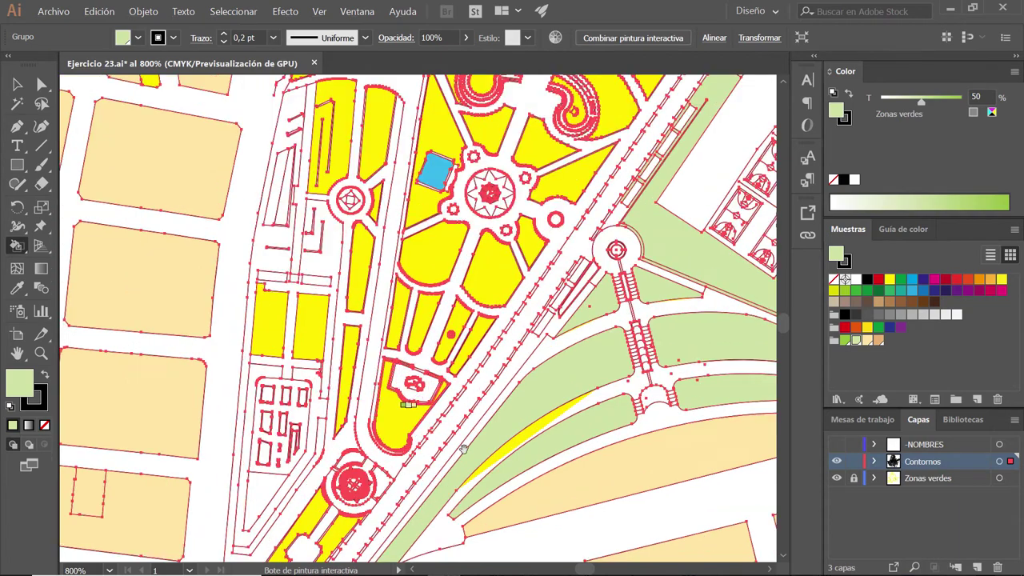
left_click(360, 368)
scroll(394, 306, "up", 1)
scroll(275, 223, "up", 5)
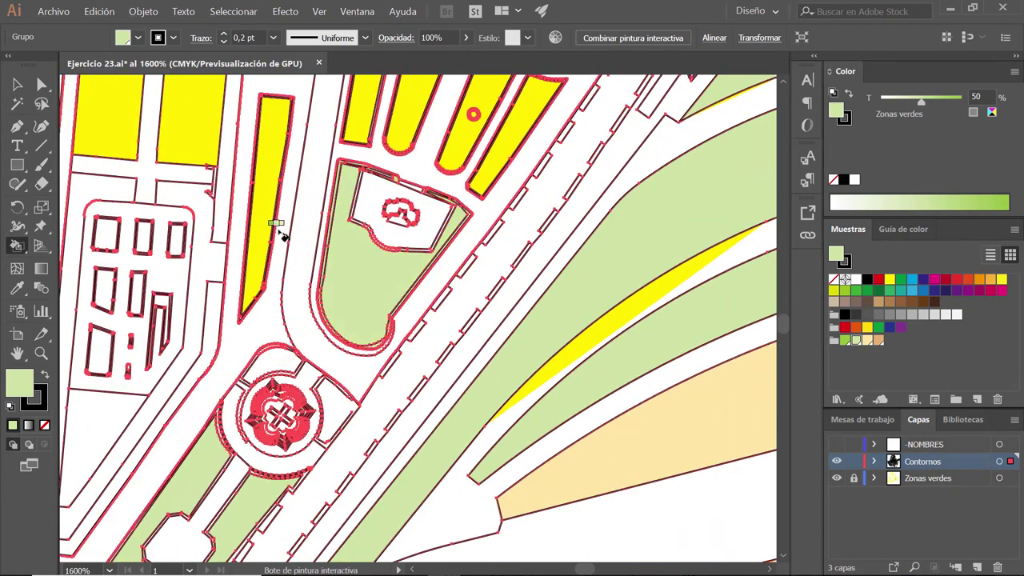
scroll(343, 344, "up", 5)
left_click(324, 384)
left_click(272, 352)
left_click(251, 246)
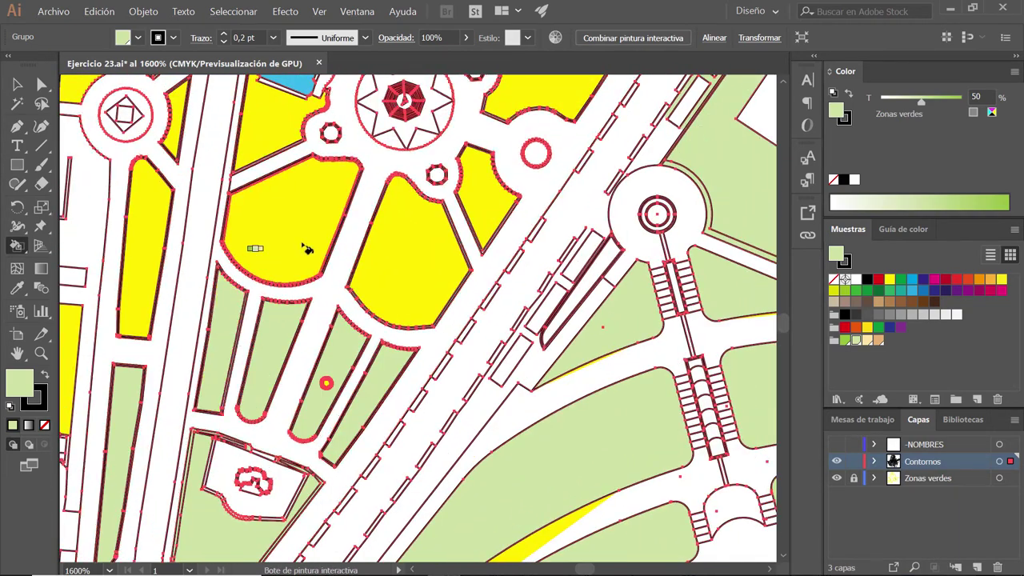
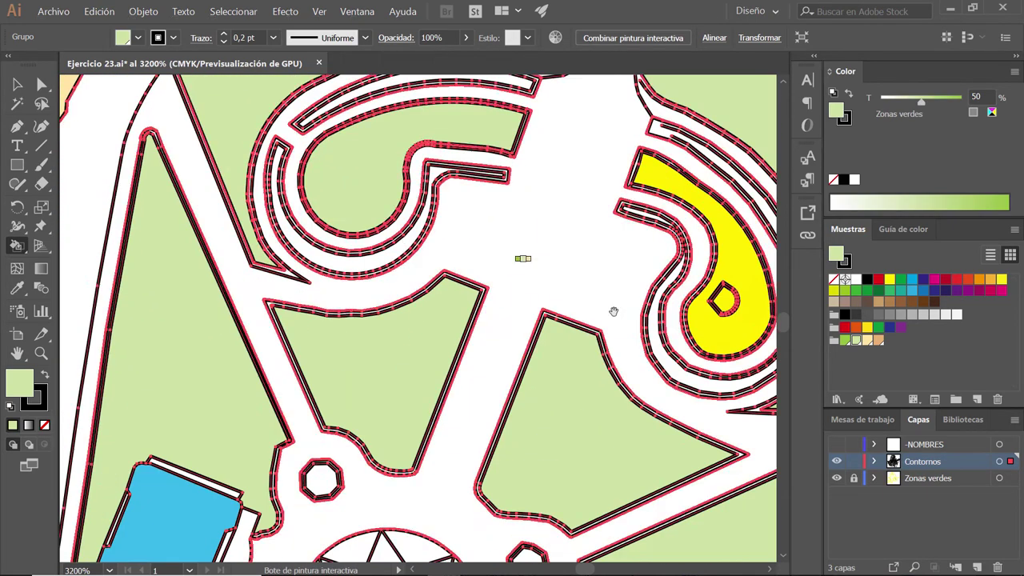
Step: Fill the curved yellow park piece and the six star-plaza gaps with Zonas verdes green
left_click_drag(528, 264, 379, 343)
left_click(549, 344)
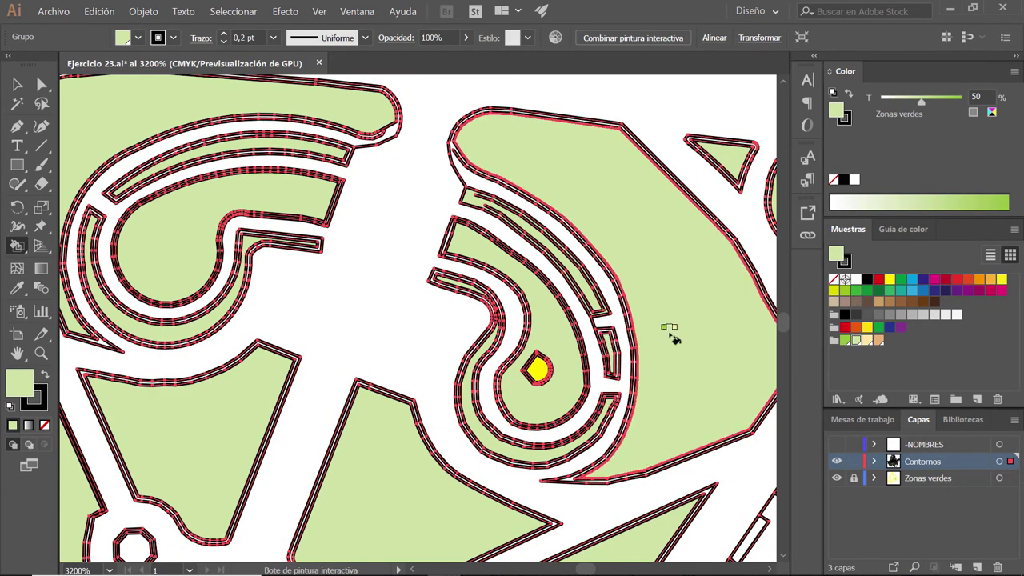
scroll(200, 263, "down", 2)
scroll(392, 276, "up", 2)
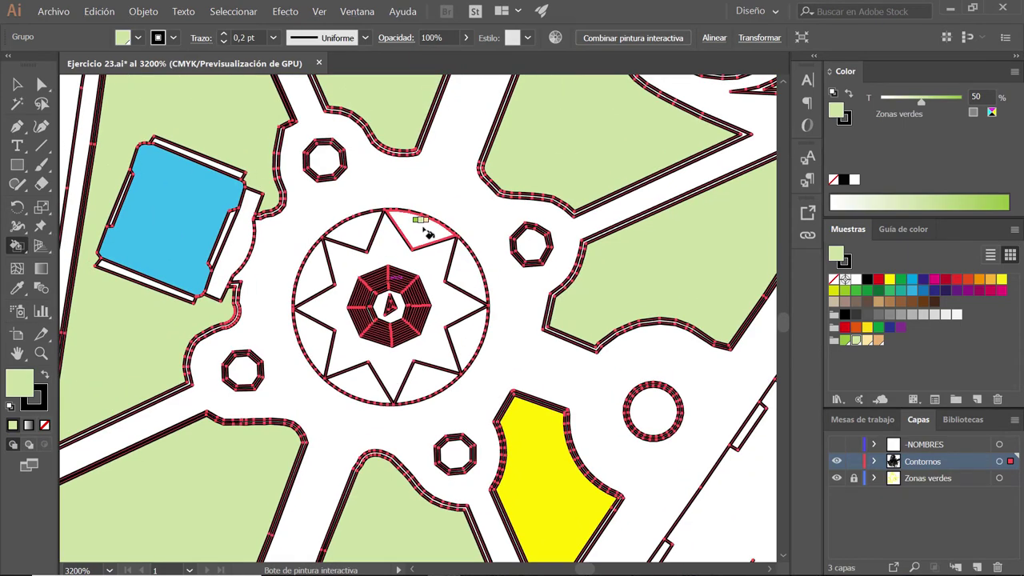
left_click(444, 252)
left_click(462, 342)
left_click(301, 332)
left_click(313, 279)
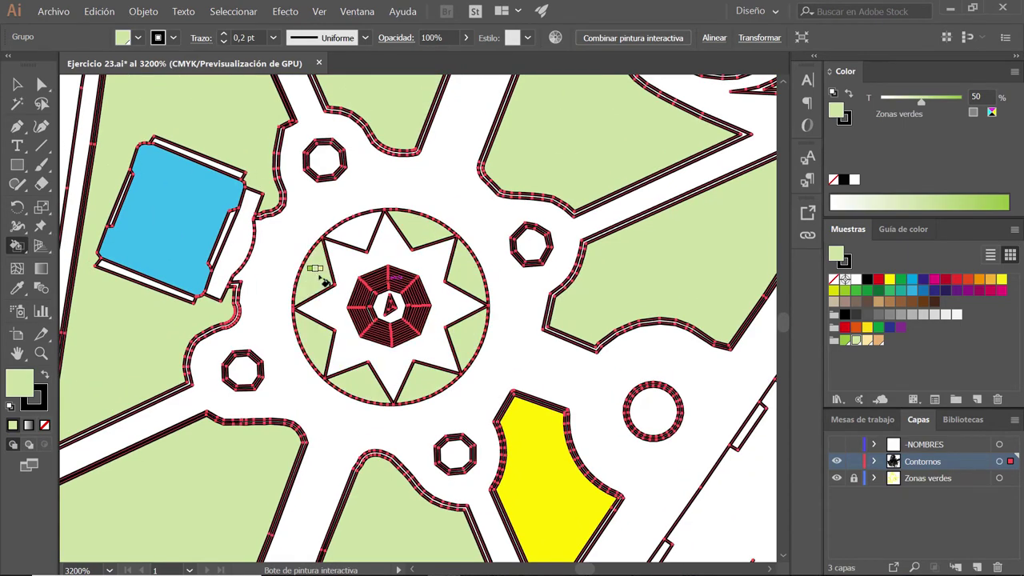
left_click(349, 238)
left_click(364, 288)
Step: Repaint the yellow block's outer band and inner rectangle in the cream Edificios colour
scroll(393, 302, "down", 2)
scroll(393, 302, "down", 1)
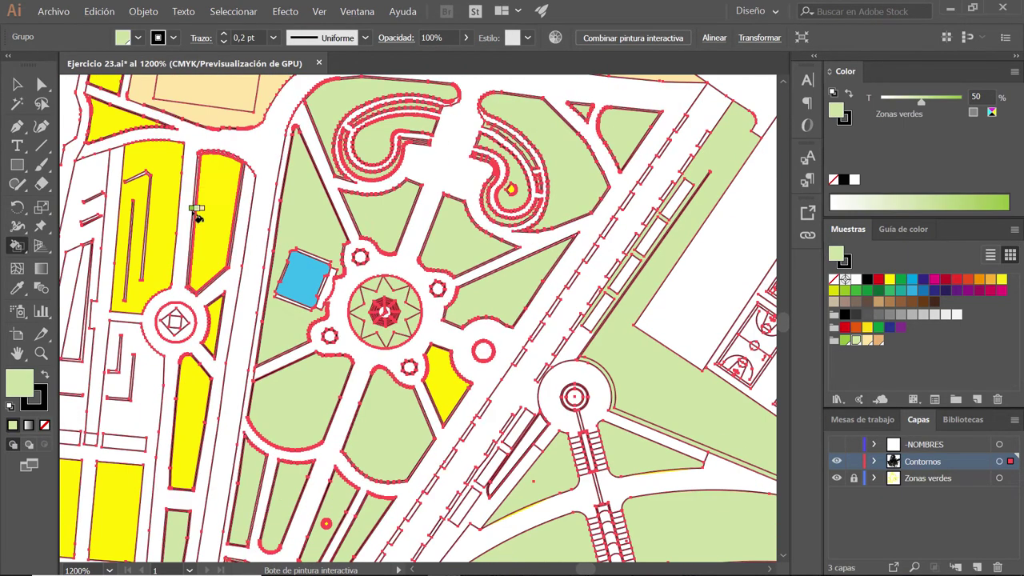
scroll(194, 213, "left", 3)
scroll(404, 294, "down", 3)
scroll(404, 296, "up", 2)
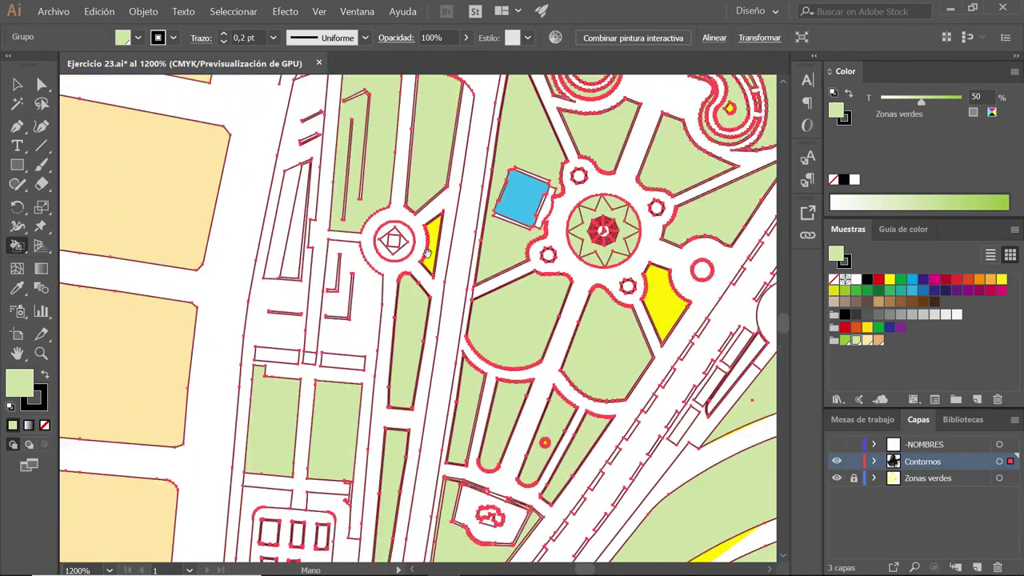
scroll(404, 296, "up", 3)
scroll(403, 295, "up", 1)
scroll(613, 137, "left", 3)
scroll(455, 354, "down", 1)
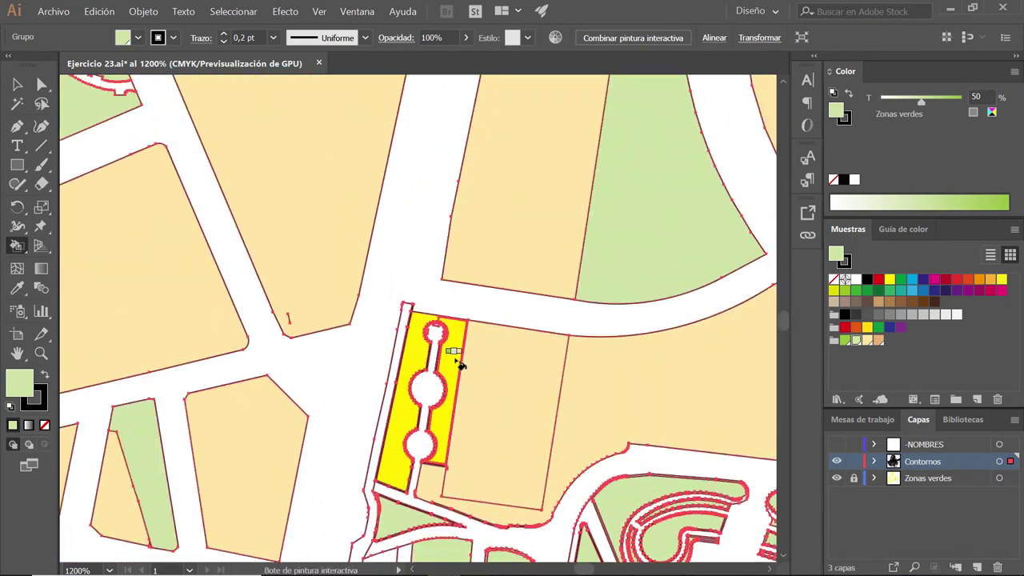
scroll(583, 224, "down", 1)
scroll(217, 361, "down", 1)
scroll(291, 328, "down", 1)
scroll(280, 376, "down", 3)
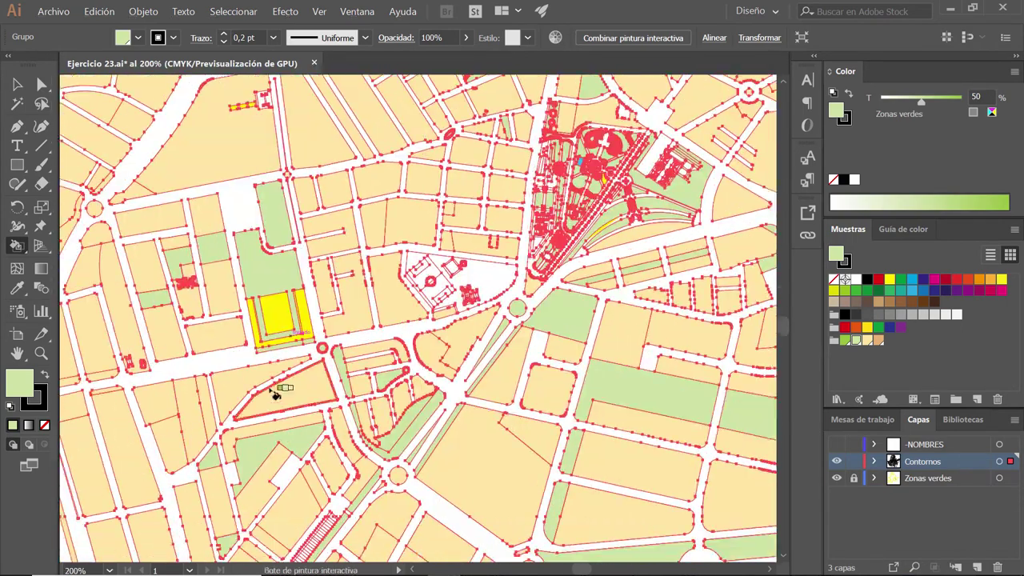
scroll(274, 393, "left", 3)
scroll(441, 331, "up", 2)
scroll(441, 331, "up", 2)
left_click(869, 340)
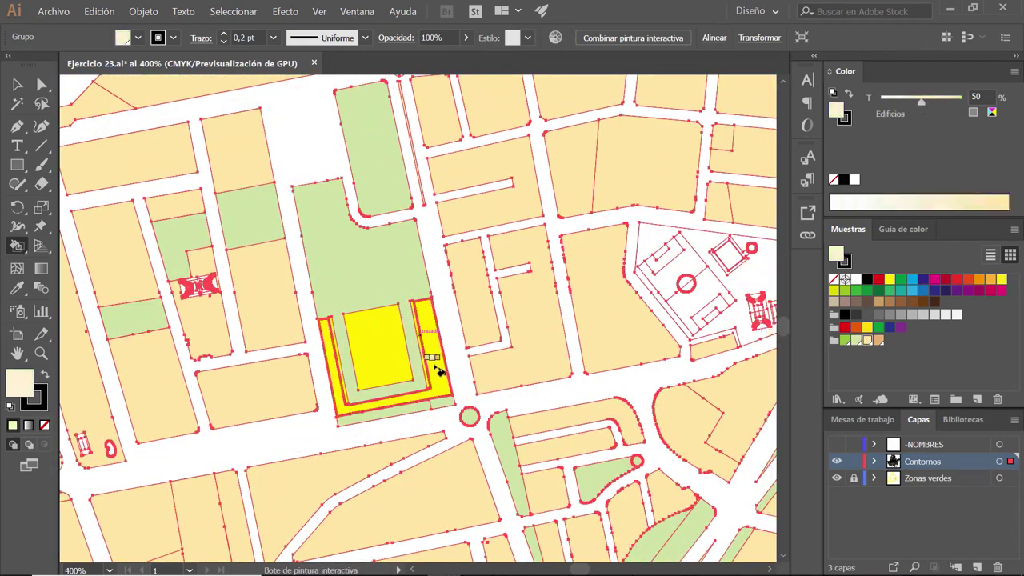
left_click(364, 392)
scroll(354, 383, "up", 1)
scroll(354, 384, "up", 1)
left_click(418, 343)
Step: Paint the small yellow rectangles with Zonas verdes green
left_click(491, 293, "alt")
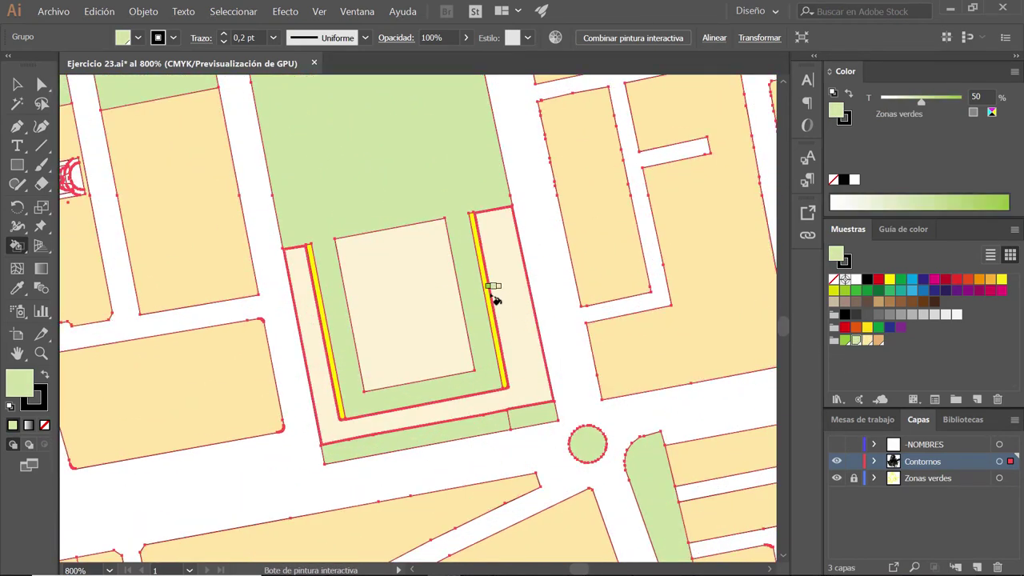
scroll(400, 292, "down", 2)
scroll(400, 161, "down", 4)
scroll(404, 208, "up", 4)
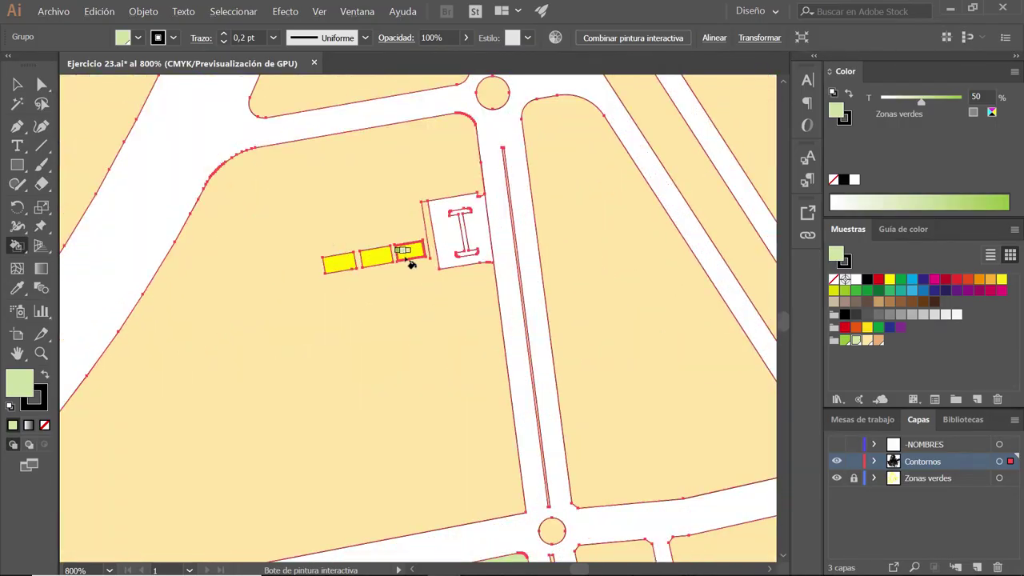
scroll(411, 259, "down", 1)
scroll(411, 251, "down", 1)
left_click(352, 253)
scroll(384, 256, "up", 1)
scroll(460, 219, "up", 1)
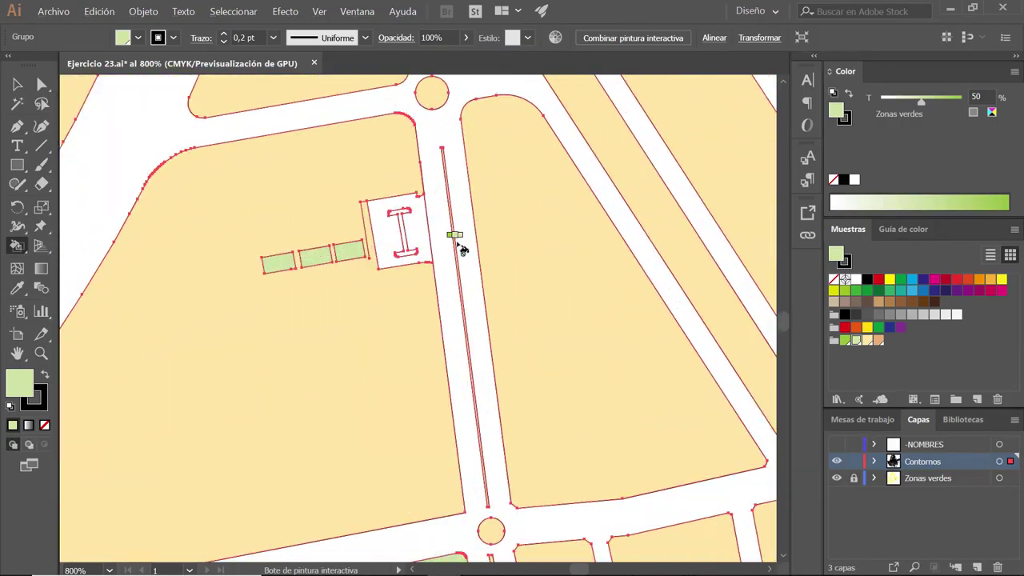
scroll(457, 232, "down", 2)
scroll(457, 232, "down", 2)
scroll(562, 263, "down", 1)
Step: Fill the yellow street strip, small ellipse and large yellow block green
scroll(562, 262, "down", 2)
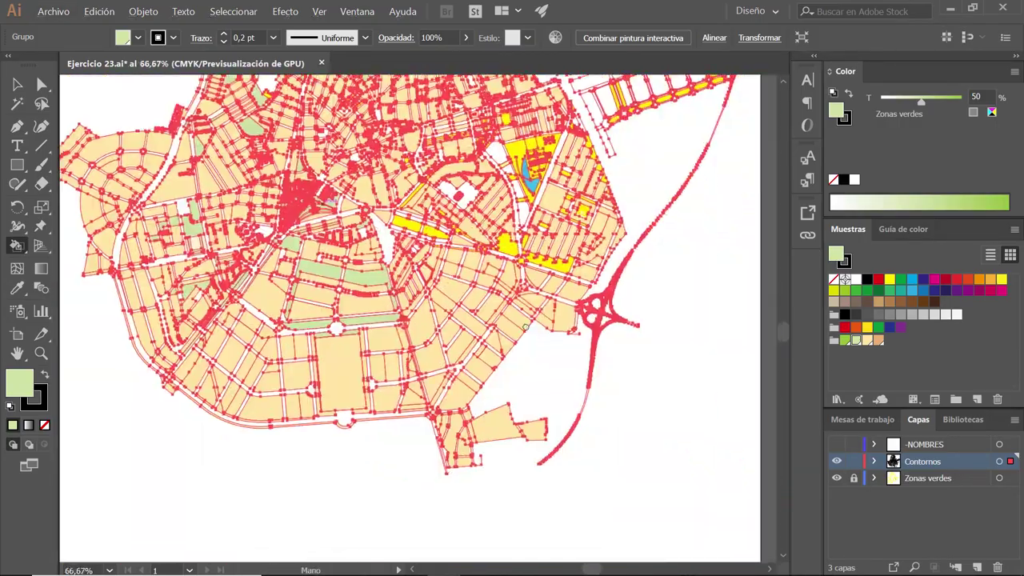
scroll(562, 263, "up", 1)
scroll(541, 290, "up", 4)
left_click_drag(344, 264, 427, 257)
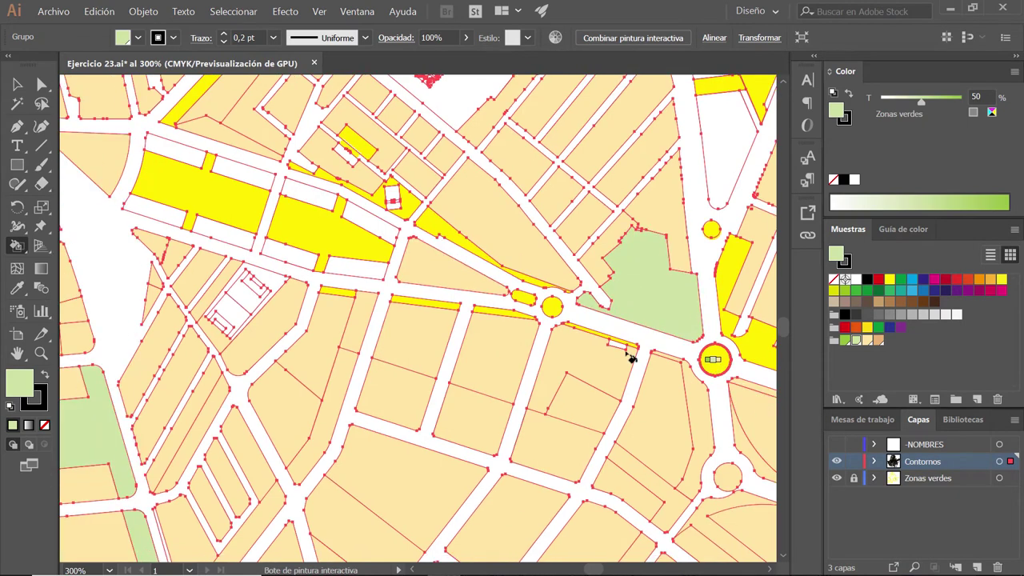
left_click(537, 275)
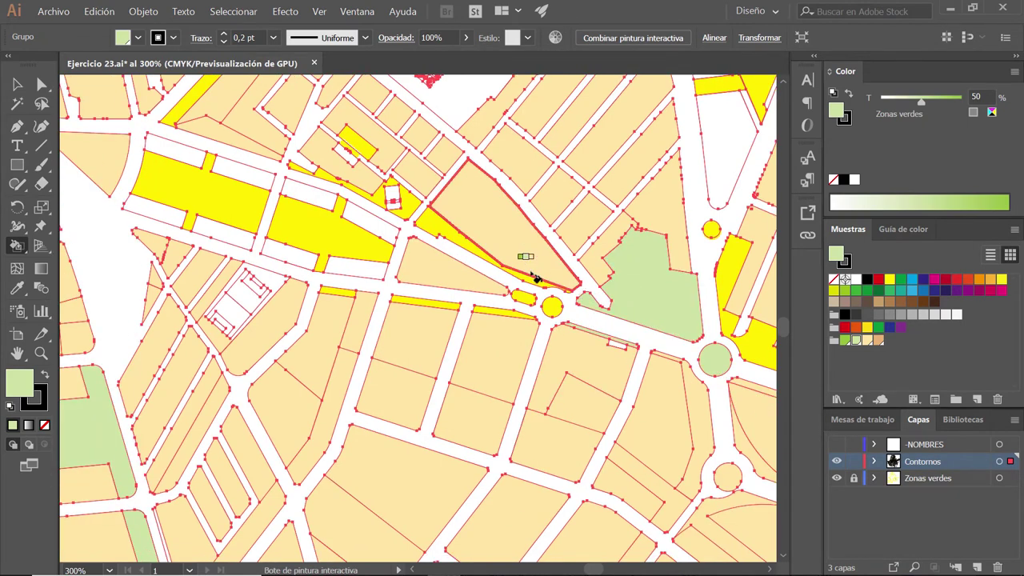
left_click(523, 297)
left_click_drag(569, 316, 617, 320)
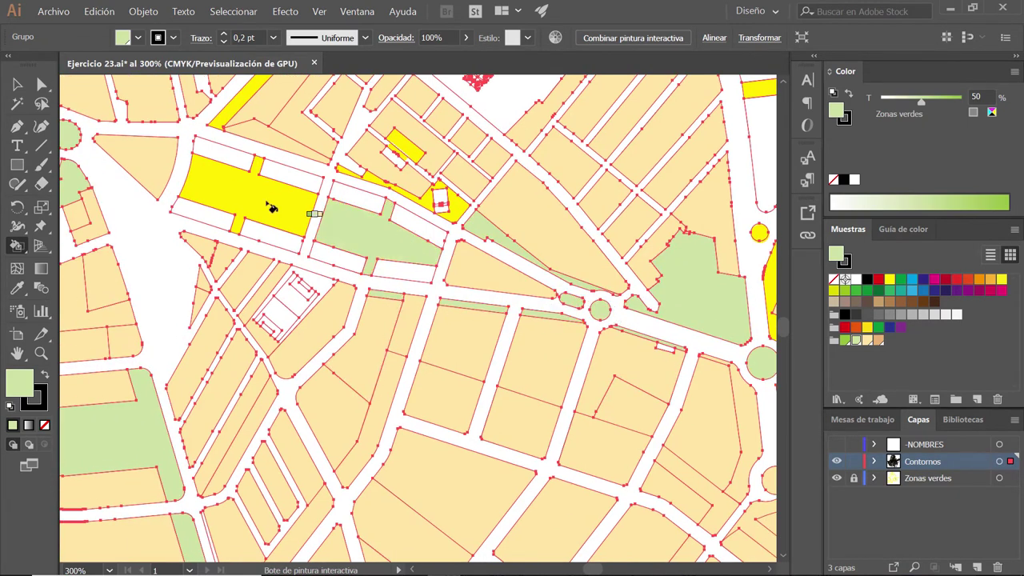
left_click(272, 208)
Step: Paint another yellow strip, its left tip and a nearby block green
scroll(272, 208, "up", 2)
scroll(434, 311, "up", 2)
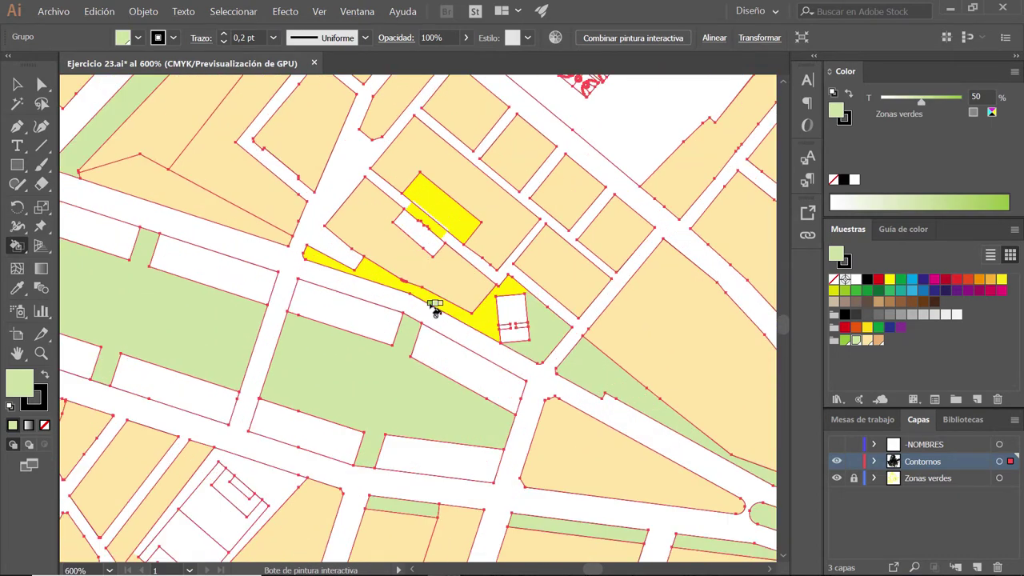
left_click(479, 315)
left_click(324, 258)
left_click(436, 209)
Step: Paint the five yellow strips between the roundabouts green
mouse_move(415, 212)
left_mouse_down()
mouse_move(556, 257)
mouse_move(464, 389)
left_mouse_up()
left_click_drag(252, 236, 400, 336)
mouse_move(432, 240)
left_mouse_down()
mouse_move(378, 418)
mouse_move(358, 436)
left_mouse_up()
left_click(351, 345)
left_click(336, 320)
left_click(432, 294)
left_click(544, 272)
left_click(552, 304)
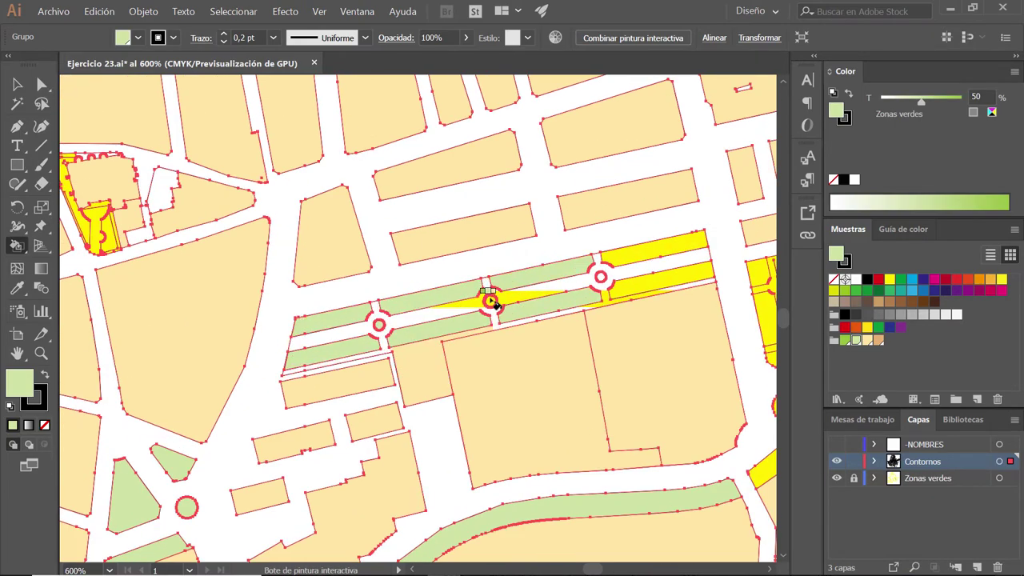
Step: Paint the keyhole shape, its surrounding strips and the neighbouring block green
scroll(371, 263, "down", 2)
scroll(311, 226, "up", 4)
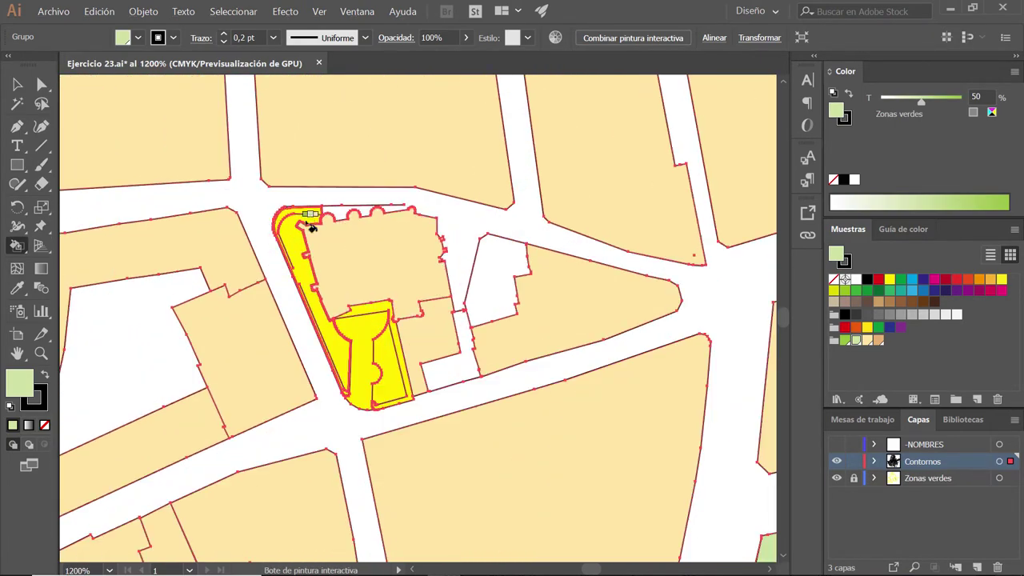
left_click(308, 222)
left_click(400, 382)
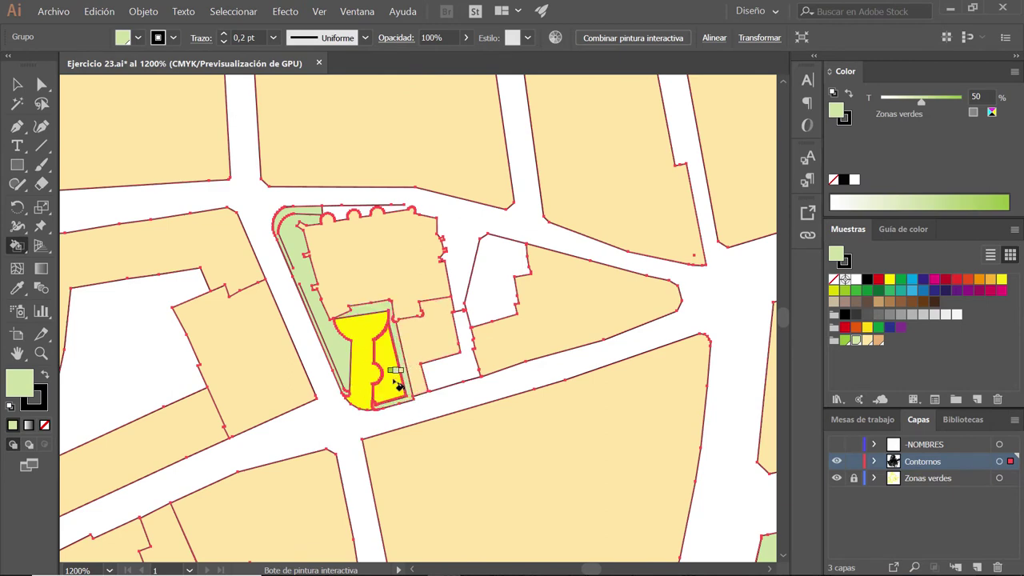
left_click(360, 352)
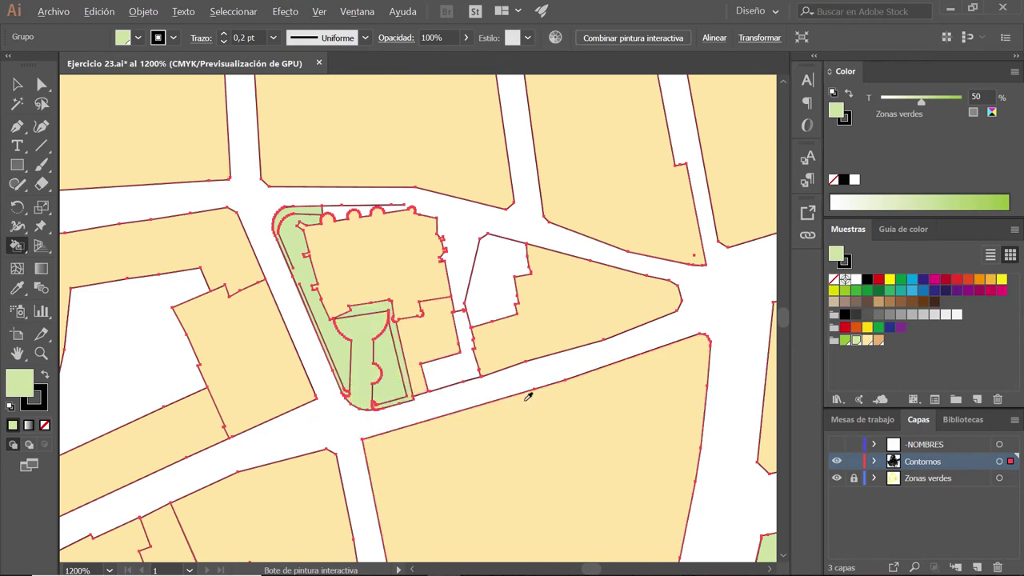
left_click(489, 268)
left_click(440, 362)
Step: Fill the long thin strips and the yellow median strip green
scroll(453, 326, "down", 4)
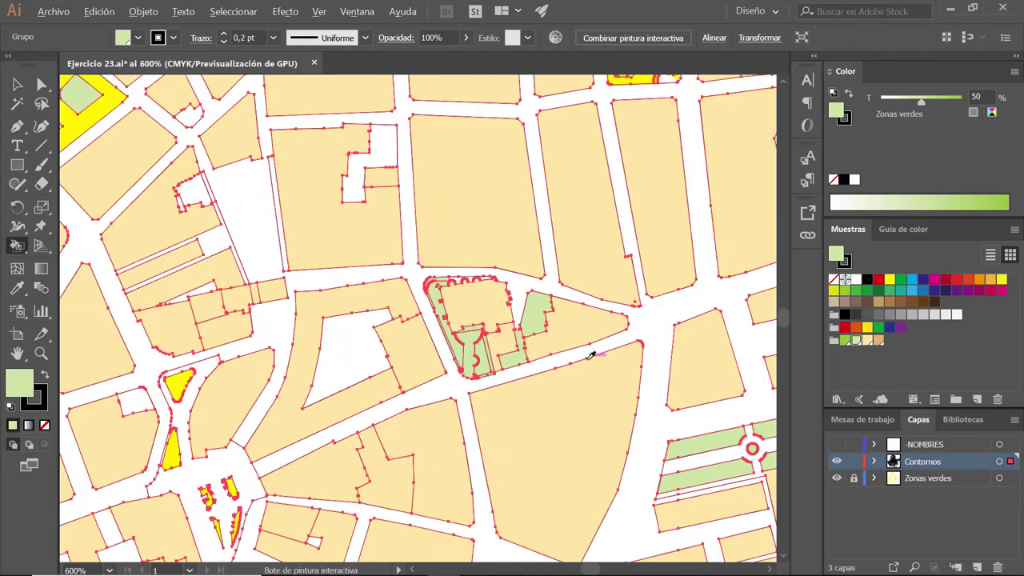
scroll(491, 347, "up", 2)
scroll(555, 288, "up", 1)
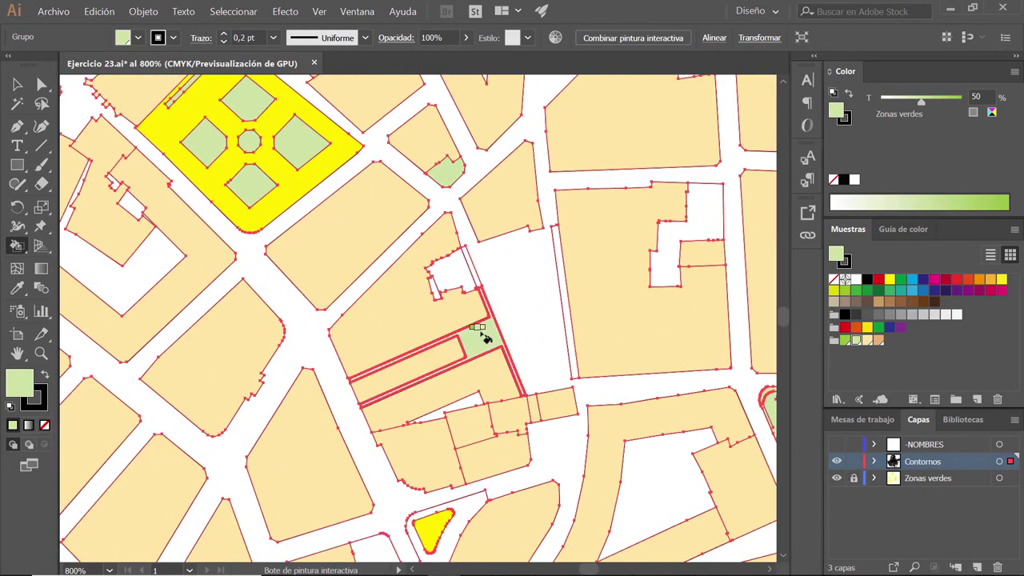
left_click(485, 340)
scroll(548, 302, "down", 2)
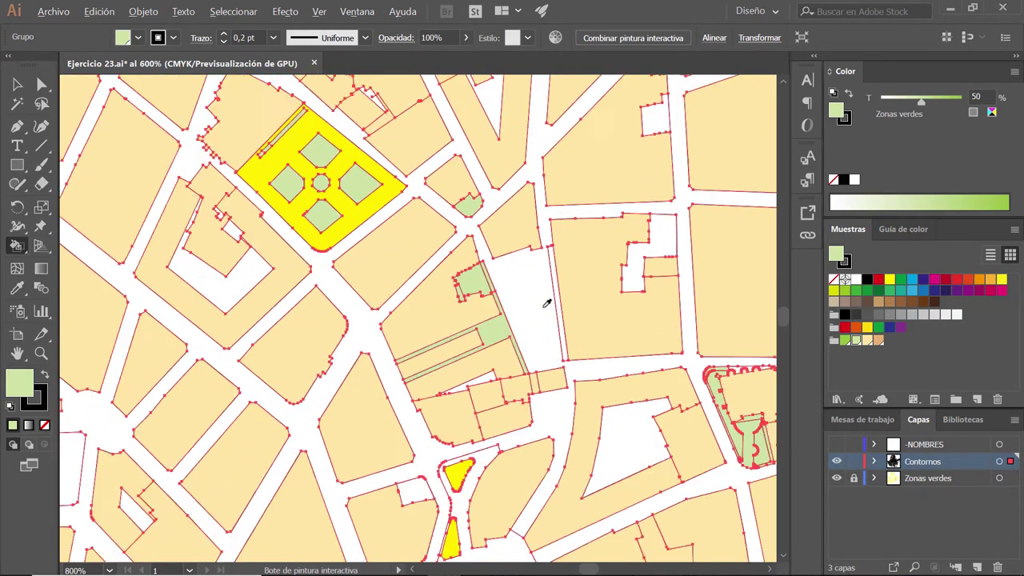
scroll(560, 290, "down", 1)
scroll(485, 365, "up", 3)
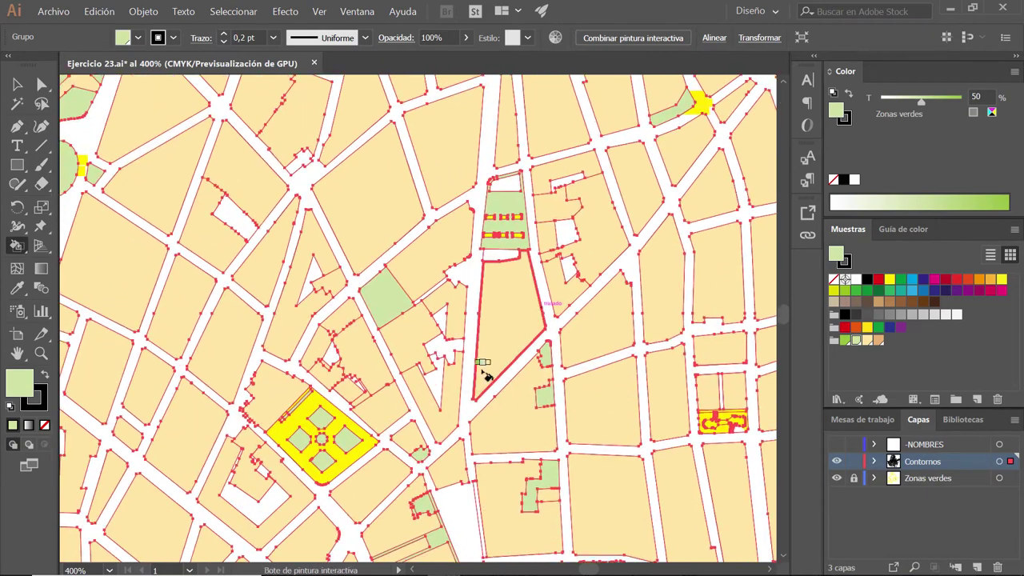
scroll(612, 315, "up", 1)
scroll(582, 329, "up", 2)
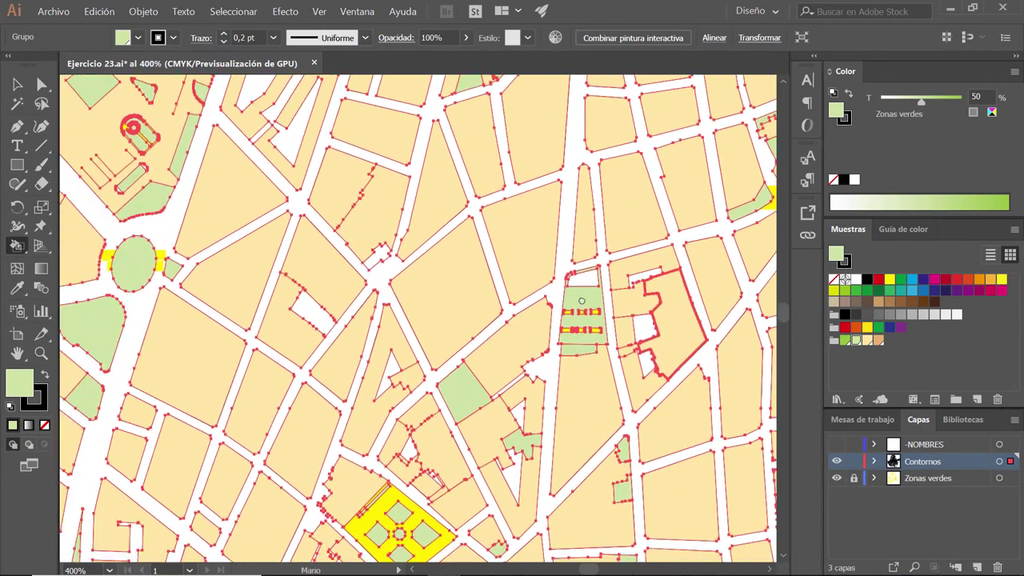
scroll(560, 288, "down", 2)
scroll(588, 294, "up", 1)
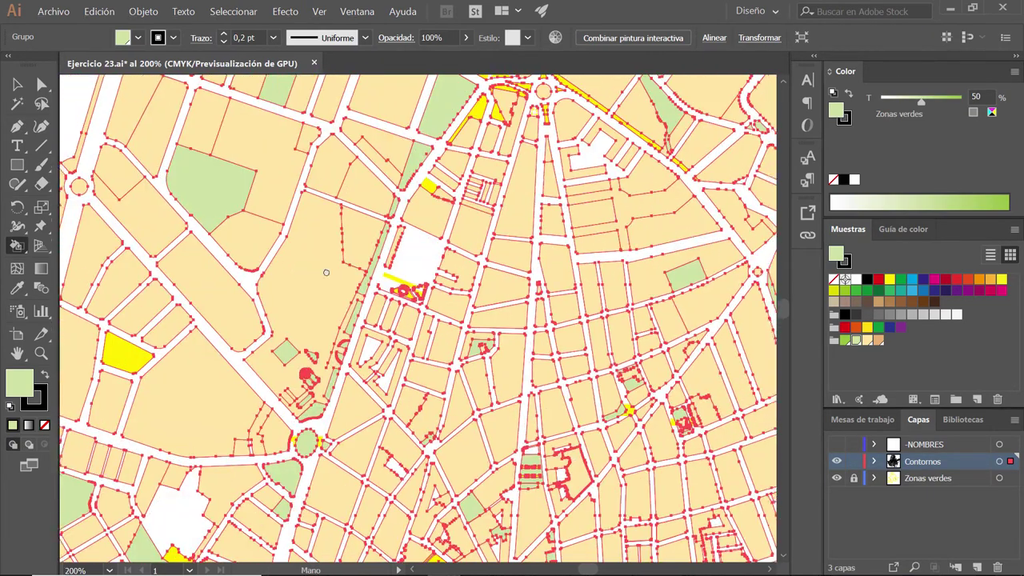
scroll(588, 295, "up", 2)
scroll(507, 235, "up", 1)
scroll(644, 329, "up", 1)
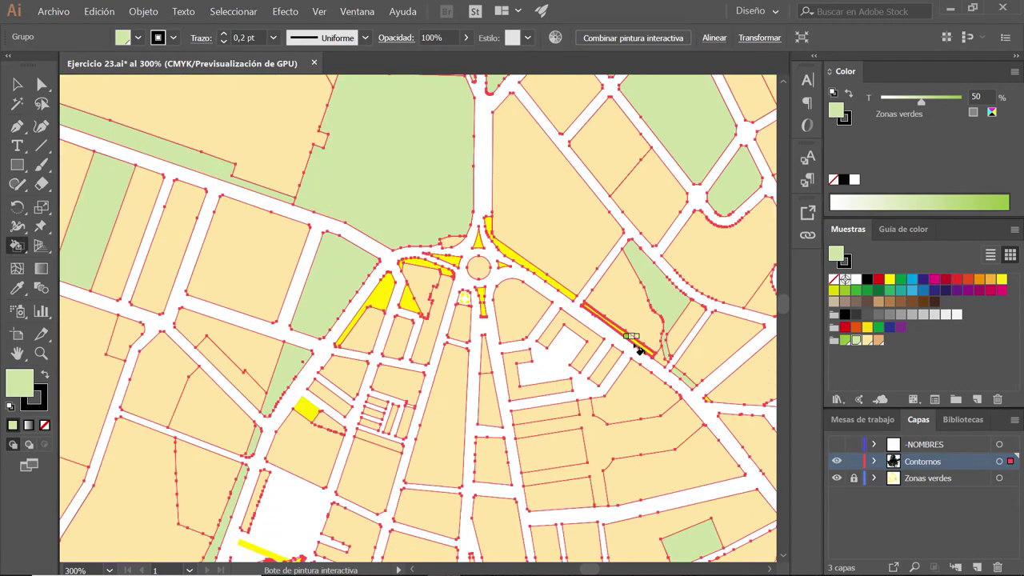
scroll(451, 263, "up", 1)
scroll(455, 266, "up", 1)
left_click(527, 337)
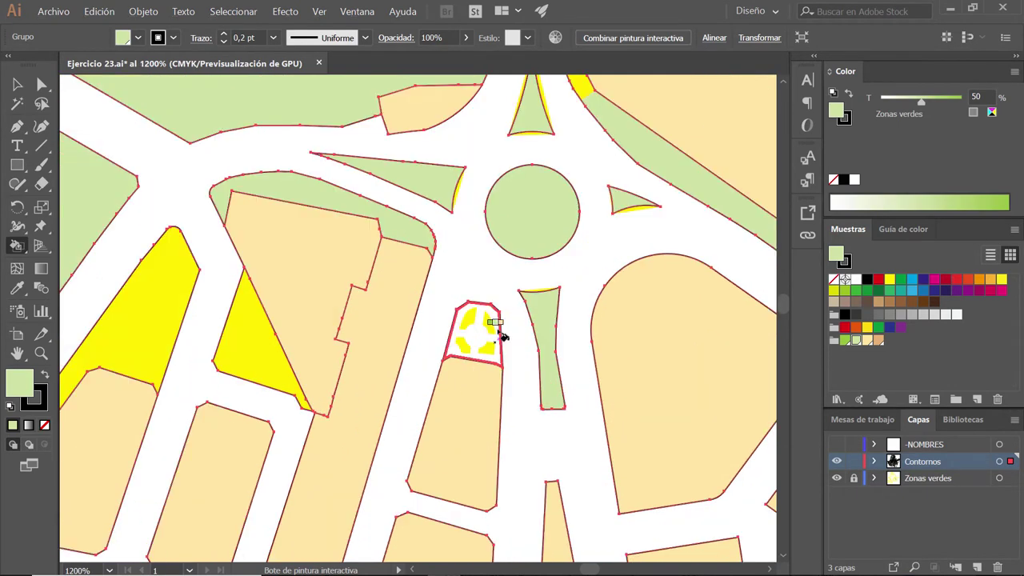
Step: Fill the triangular median and the curved median with light green
left_click_drag(498, 331, 297, 326)
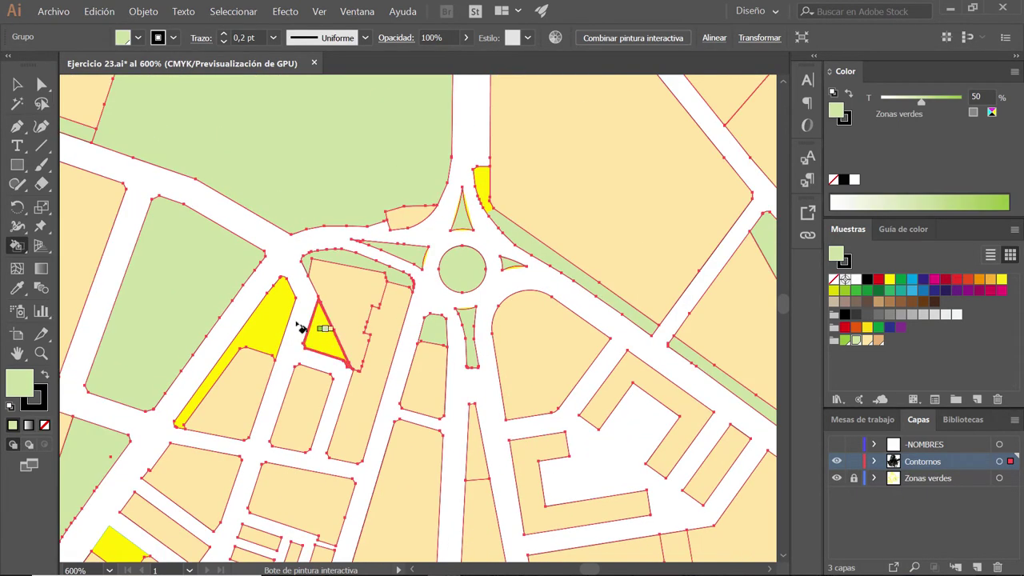
scroll(416, 286, "down", 2)
scroll(384, 286, "up", 2)
scroll(411, 392, "down", 3)
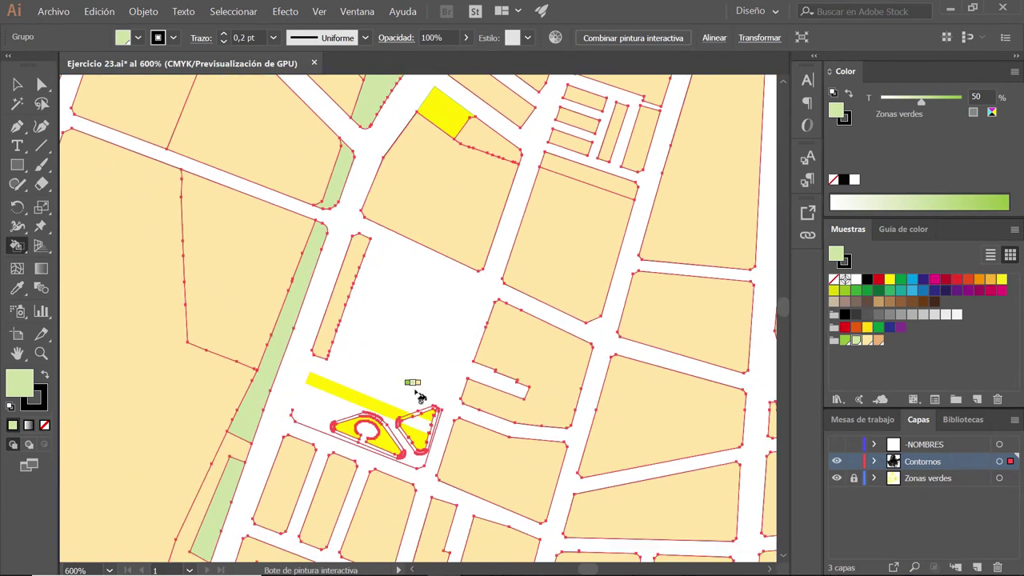
scroll(407, 404, "up", 2)
left_click(410, 406)
left_click(348, 427)
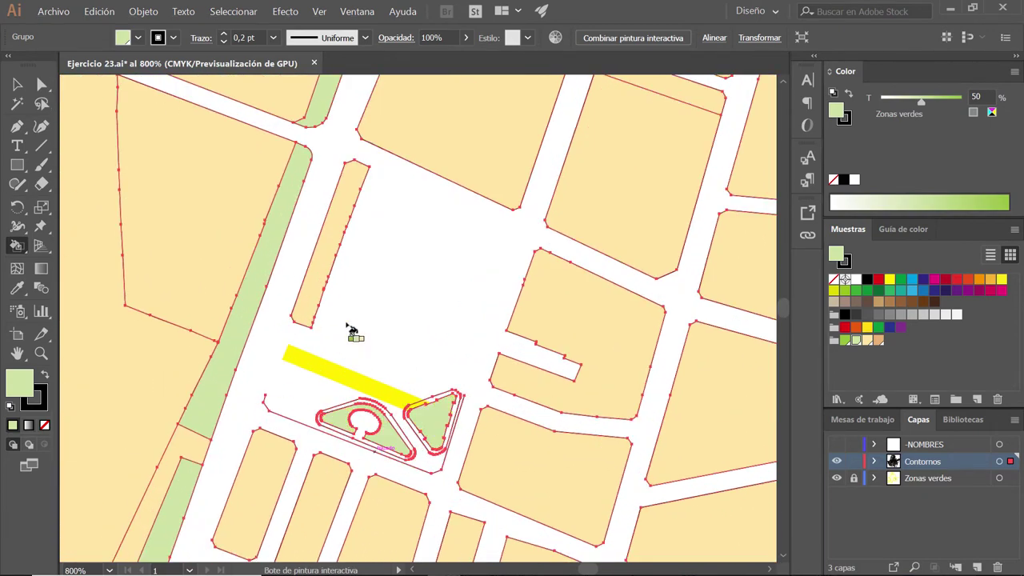
scroll(407, 315, "down", 1)
scroll(389, 370, "down", 1)
scroll(389, 370, "up", 1)
scroll(386, 374, "up", 1)
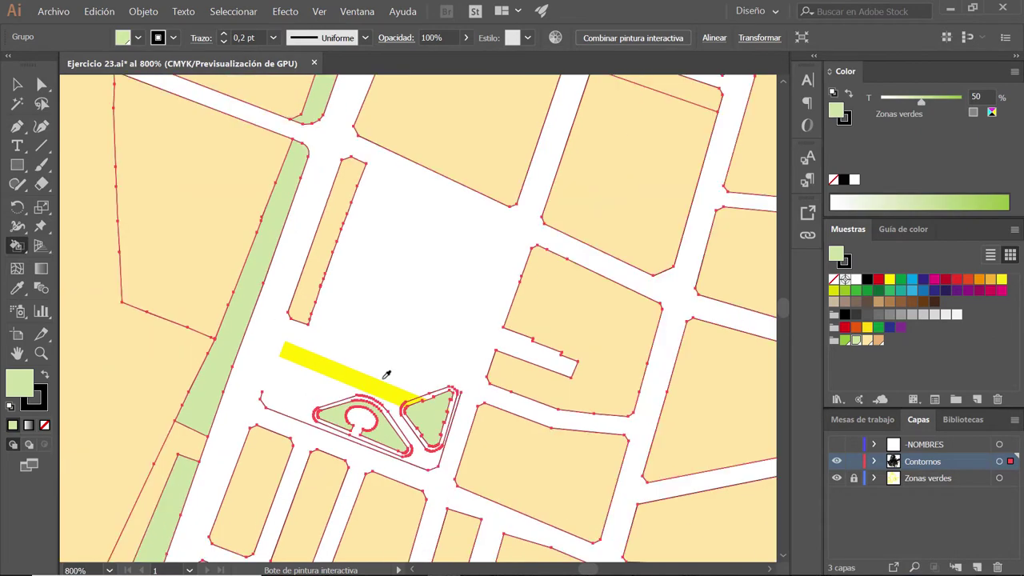
scroll(368, 320, "down", 1)
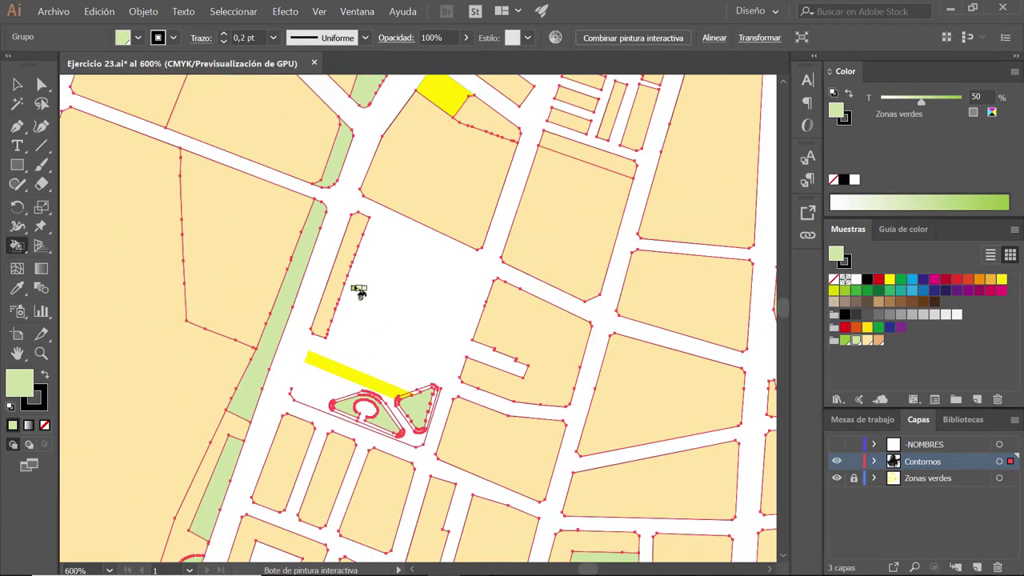
scroll(434, 279, "down", 1)
Step: Save the map with Archivo > Guardar
scroll(327, 260, "up", 1)
scroll(327, 260, "up", 3)
key("v")
scroll(376, 315, "up", 1)
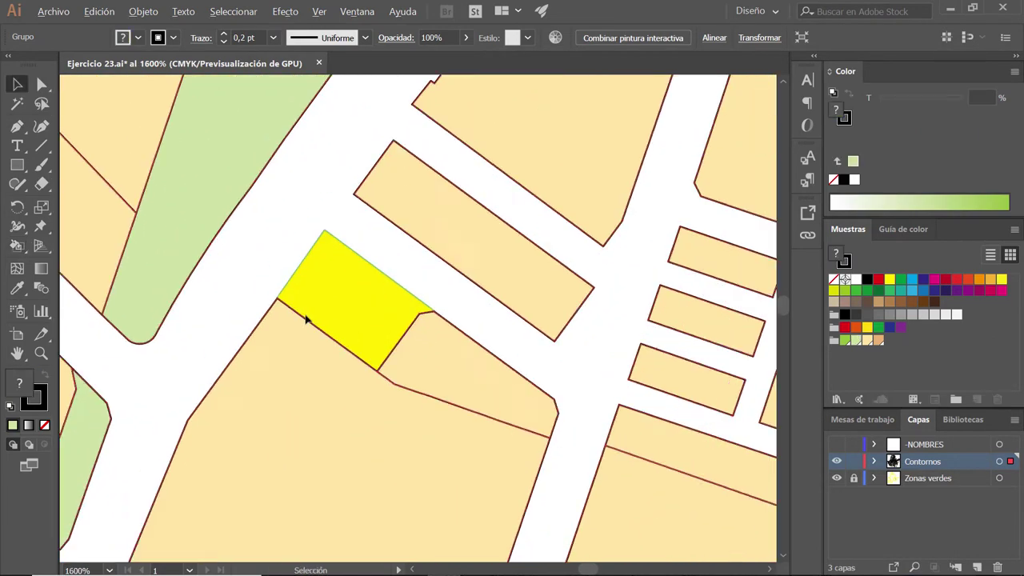
scroll(306, 315, "up", 1)
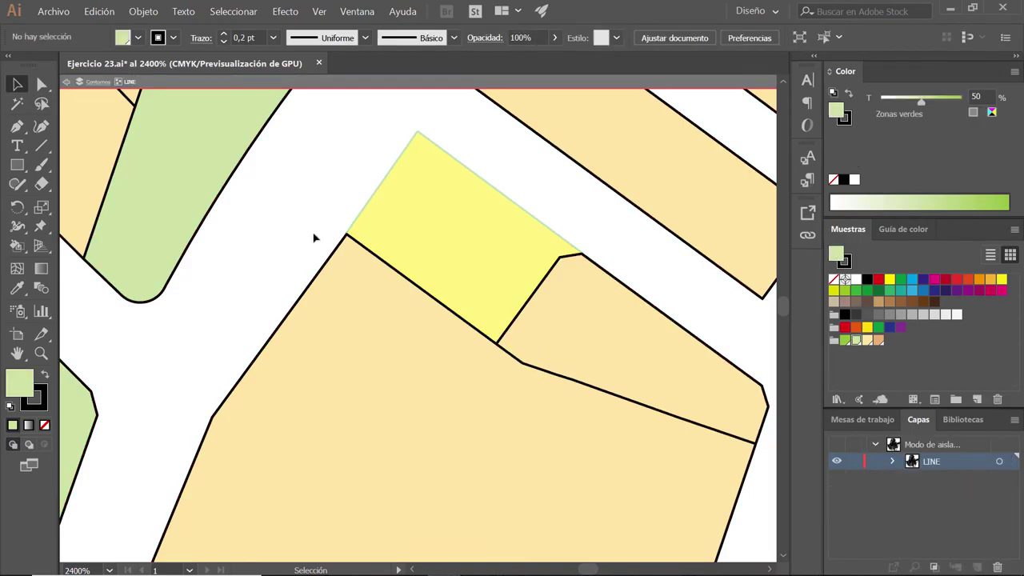
scroll(606, 317, "down", 5)
scroll(491, 336, "down", 2)
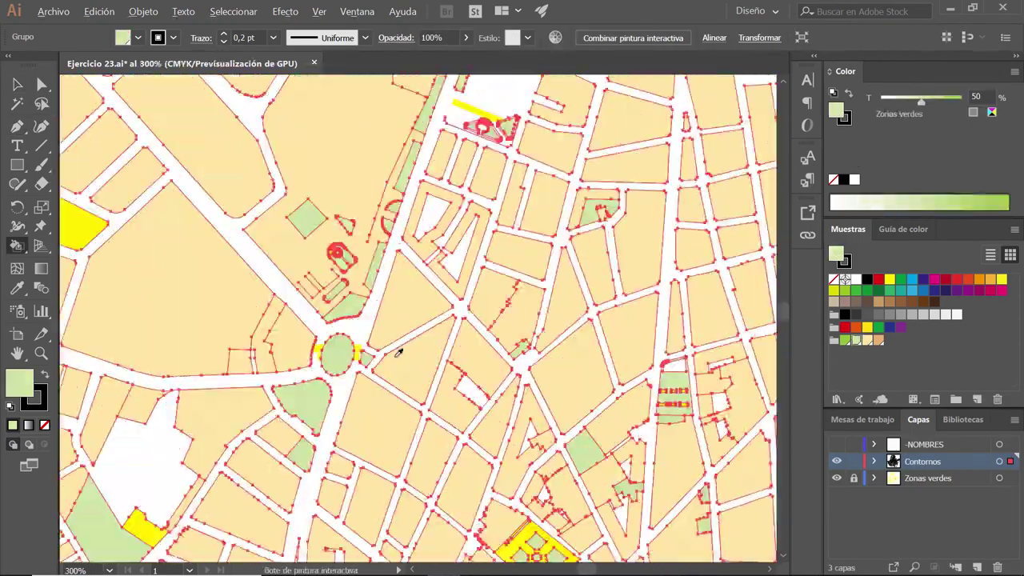
left_click_drag(406, 359, 469, 258)
scroll(469, 257, "down", 3)
scroll(469, 257, "down", 2)
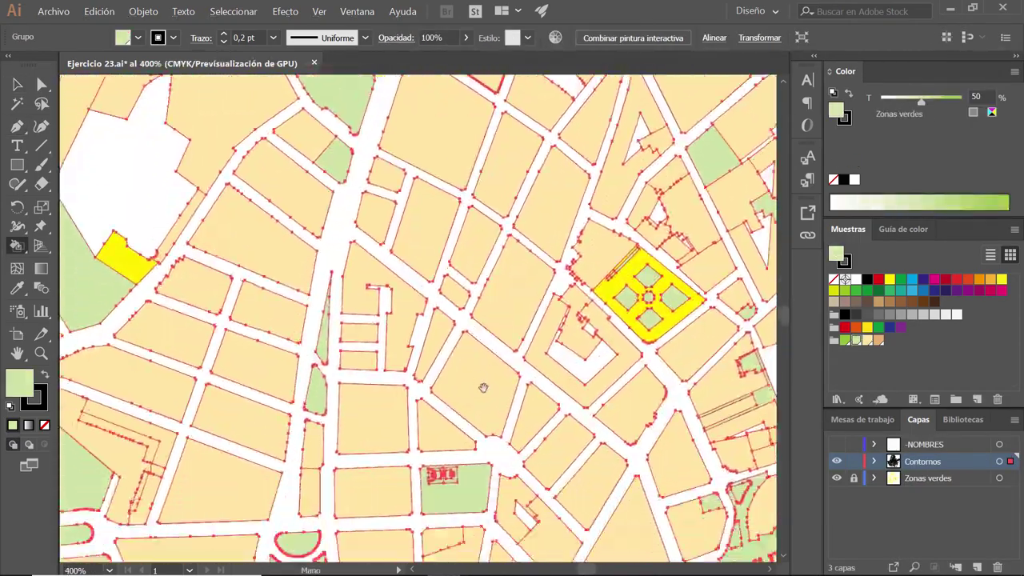
scroll(464, 264, "down", 1)
scroll(459, 270, "down", 4)
scroll(459, 270, "down", 2)
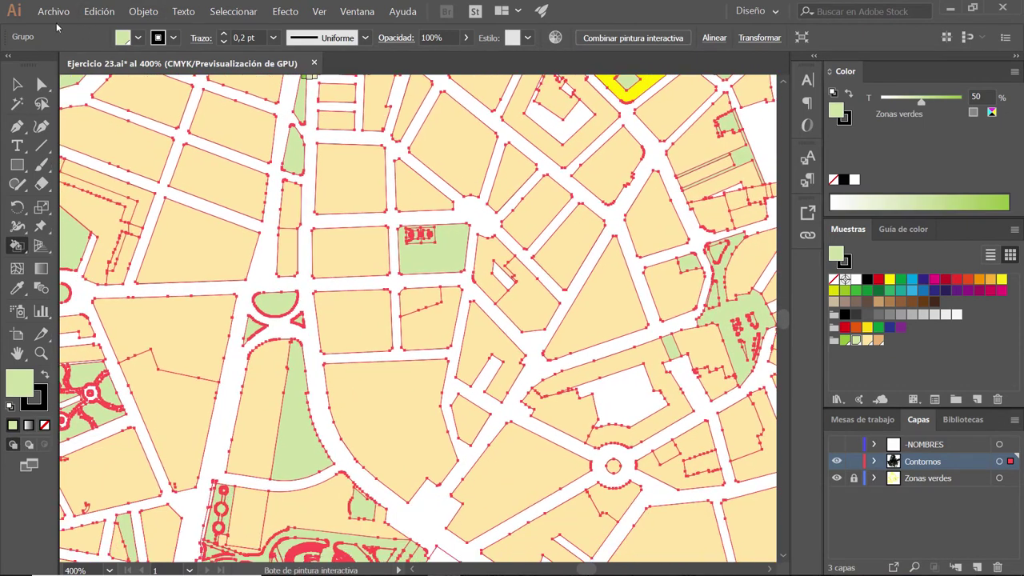
left_click(52, 16)
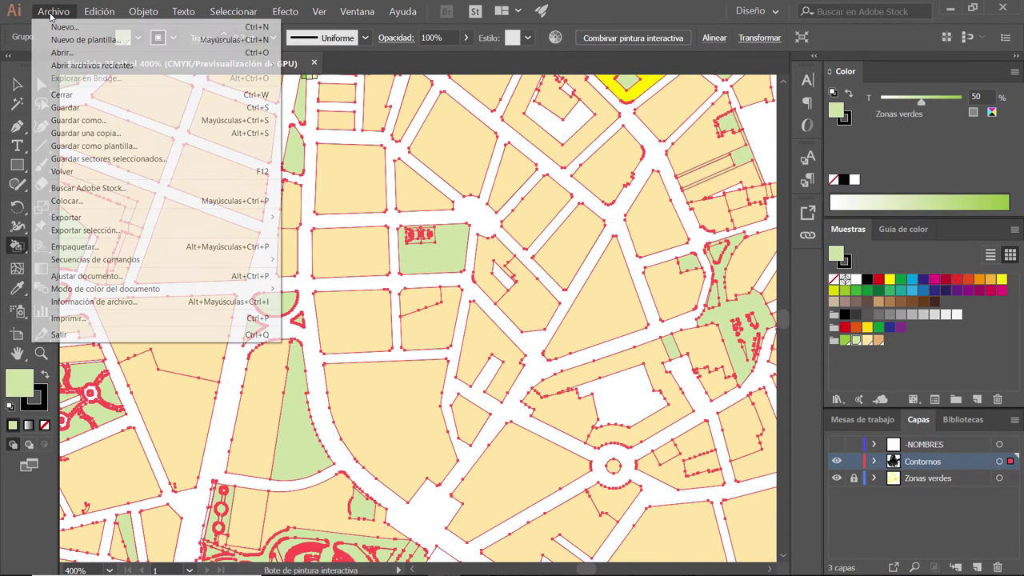
left_click(95, 109)
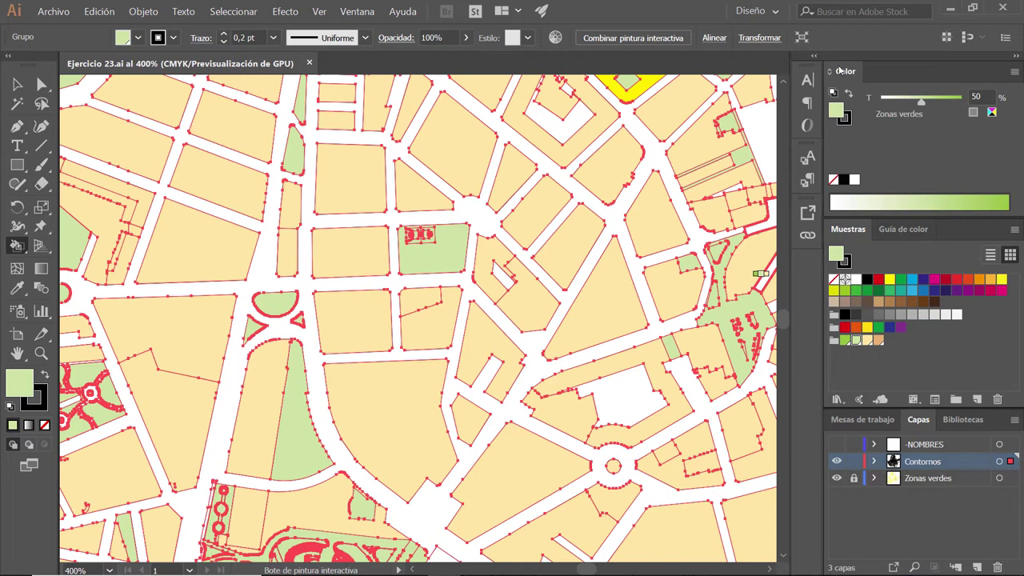
Step: Deselect everything with the Selection tool and set the fill to None
key("v")
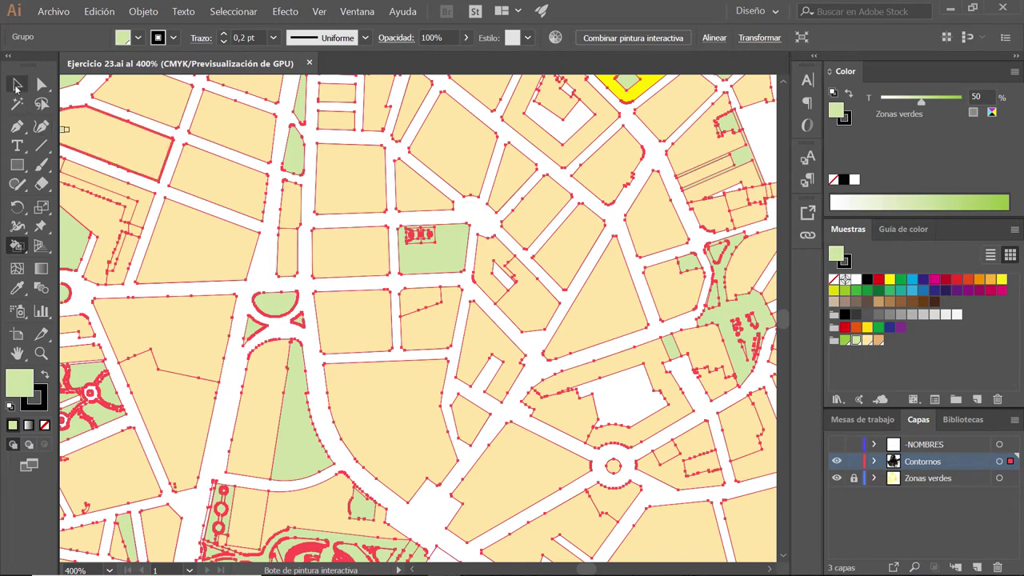
left_click(487, 196)
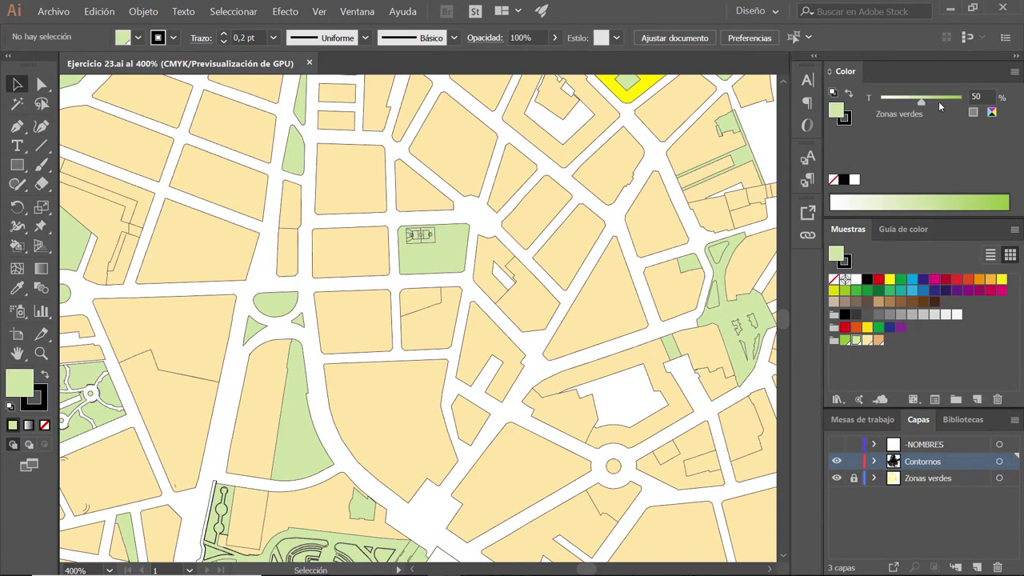
left_click(833, 180)
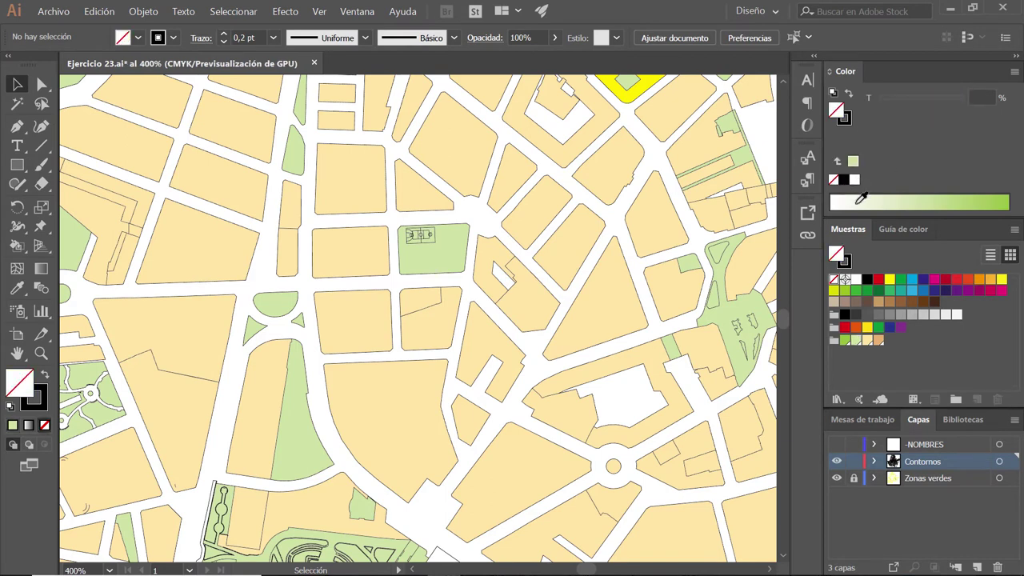
Step: Set the fill colour to CMYK C10 M35 Y60 K0 in the Color panel
double_click(837, 112)
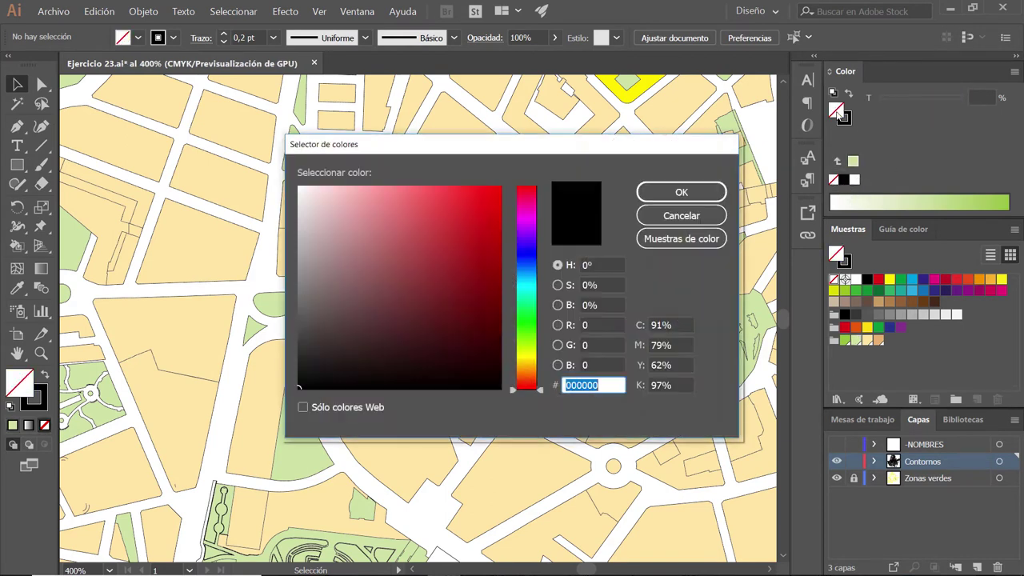
left_click(677, 211)
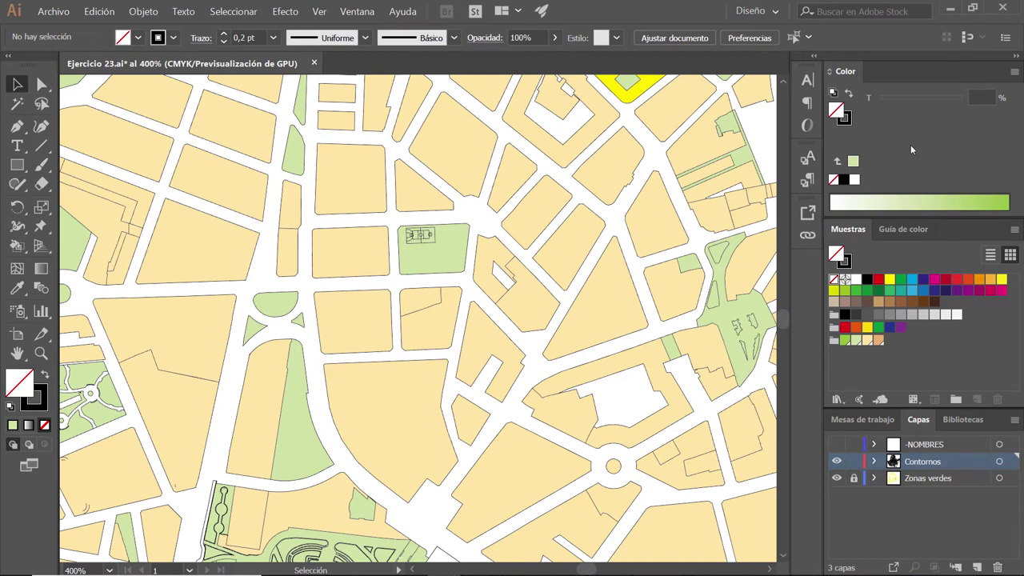
left_click(839, 200)
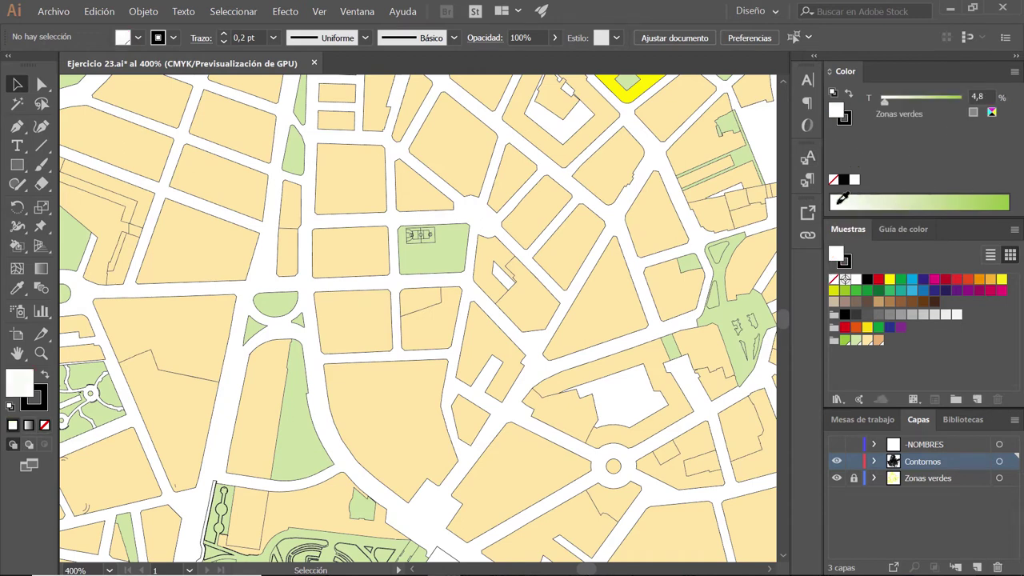
left_click(991, 112)
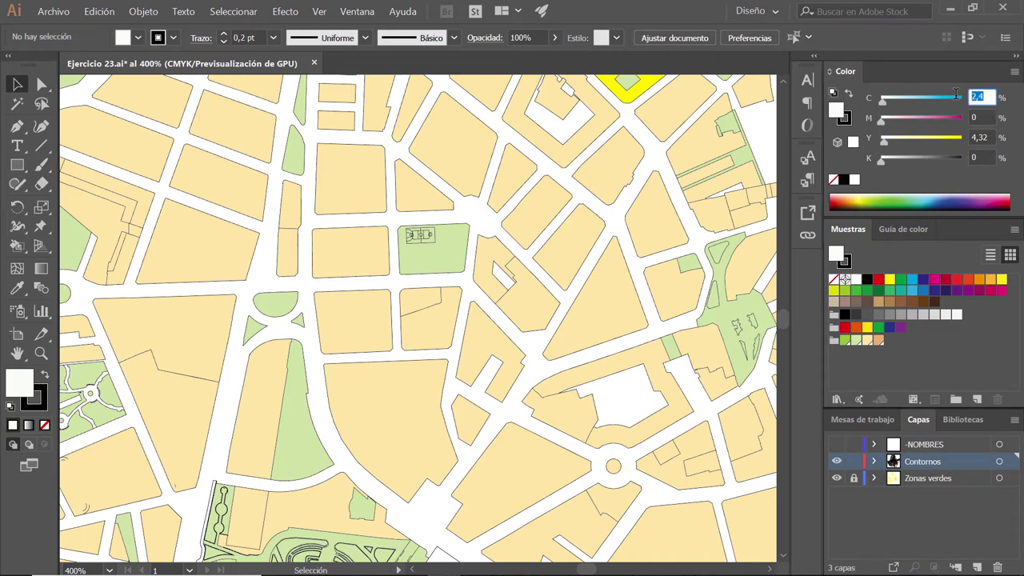
key("Tab")
type("35")
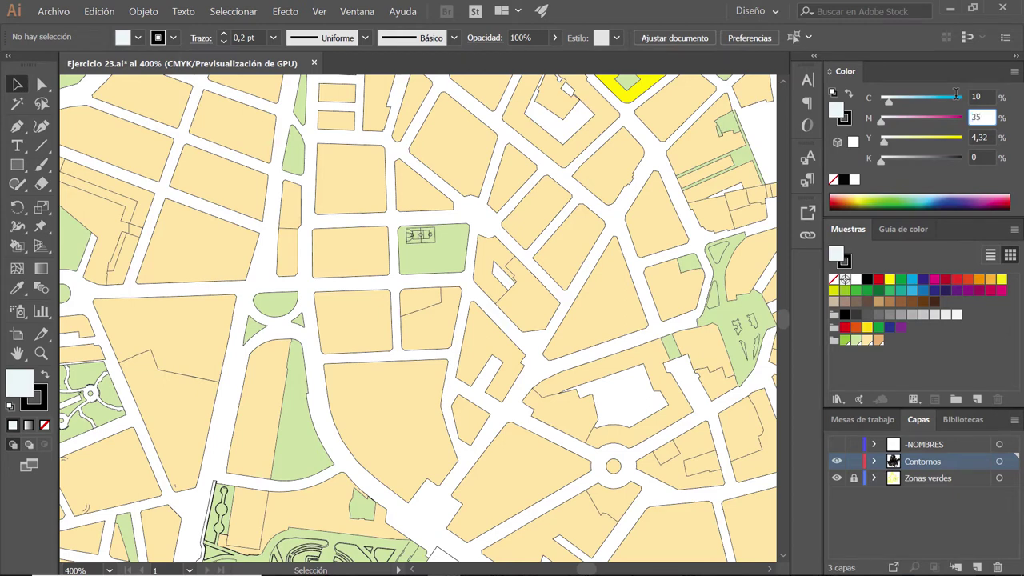
key("Tab")
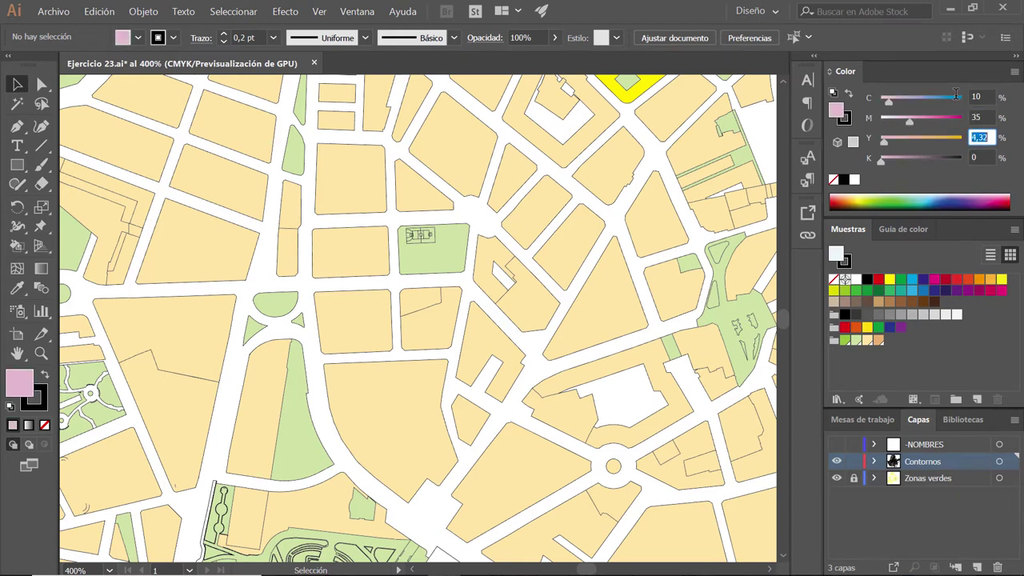
key("Tab")
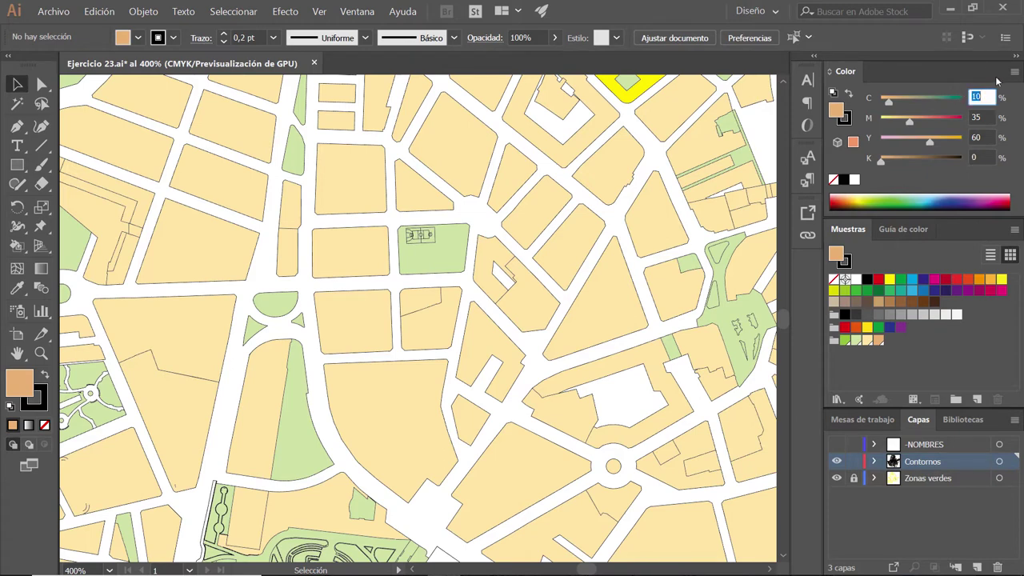
Step: Save that colour as a new swatch named 'Zonas no habitadas'
left_click(1014, 73)
left_click(937, 190)
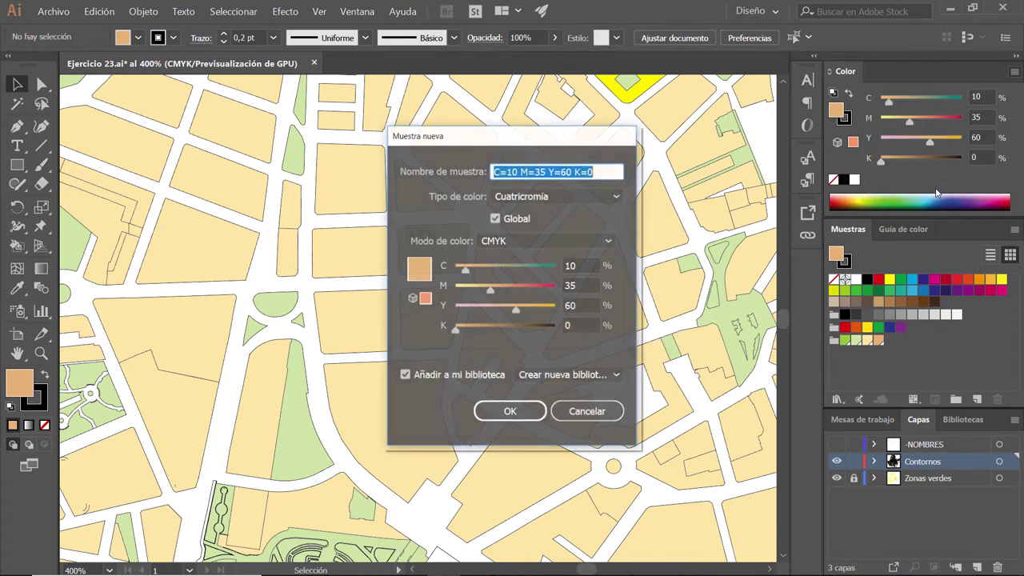
type("Zonas no habitadas")
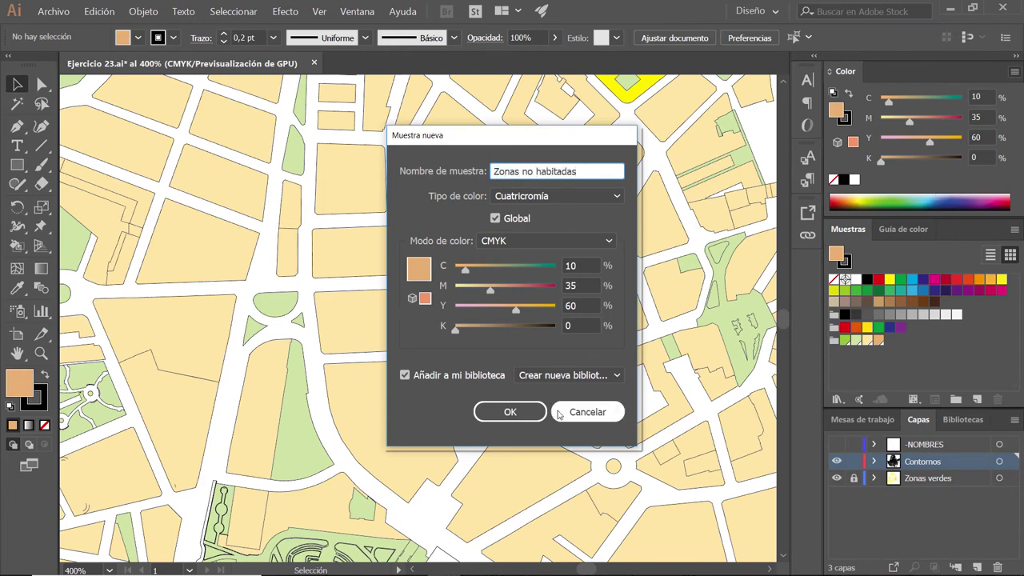
left_click(510, 411)
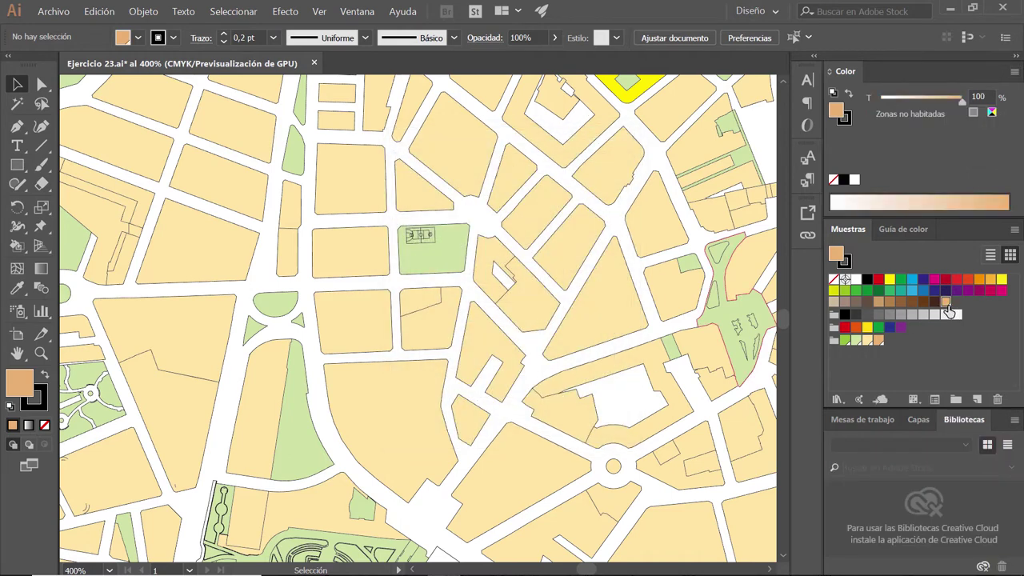
Step: Reposition the new swatch in the swatch list, then zoom and pan the street map
mouse_move(923, 320)
left_mouse_down()
mouse_move(880, 348)
mouse_move(887, 344)
left_mouse_up()
left_click(888, 355)
scroll(411, 306, "down", 2)
scroll(424, 307, "down", 1)
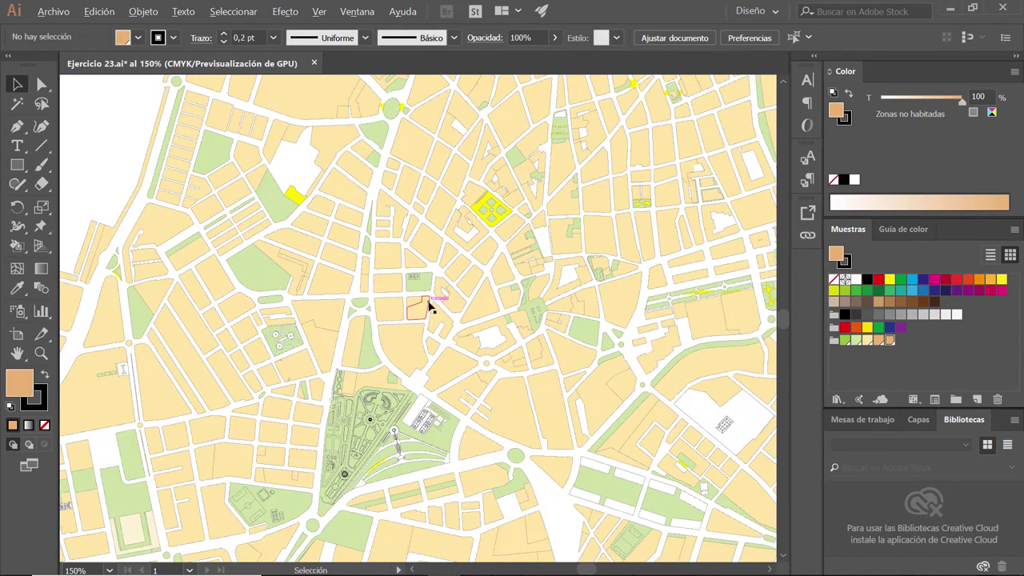
scroll(429, 306, "down", 1)
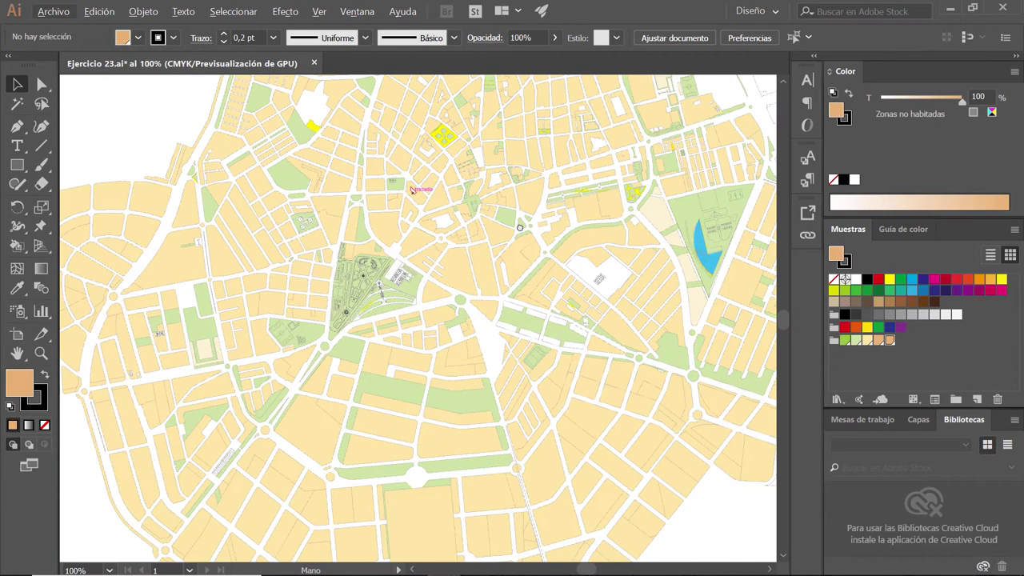
mouse_move(560, 443)
left_mouse_down()
mouse_move(528, 320)
mouse_move(549, 228)
mouse_move(525, 279)
mouse_move(544, 331)
left_mouse_up()
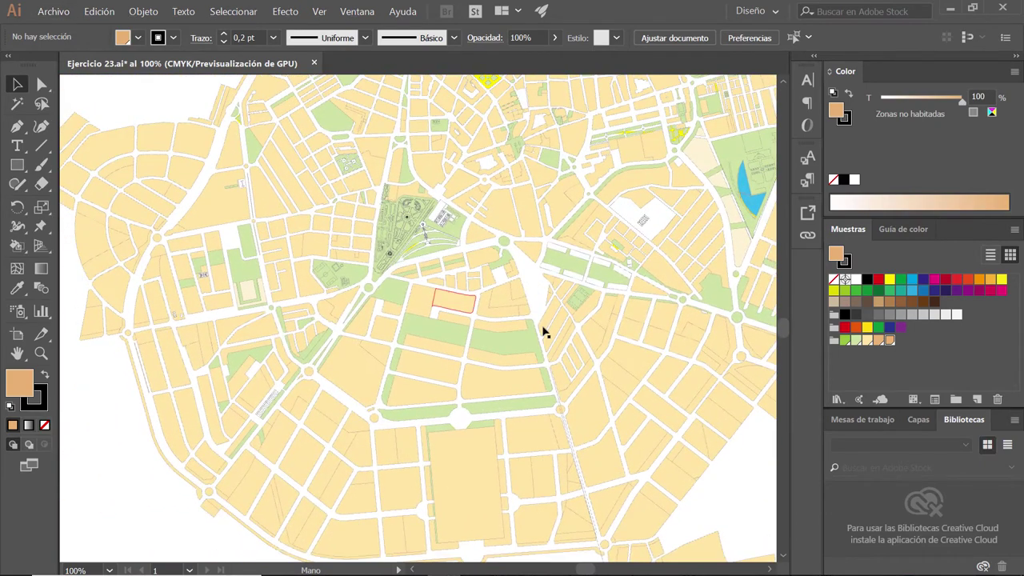
Step: Bring the map's northern top edge into view at 200%, comparing against the reference PDF
key("alt+Tab")
key("alt+Tab")
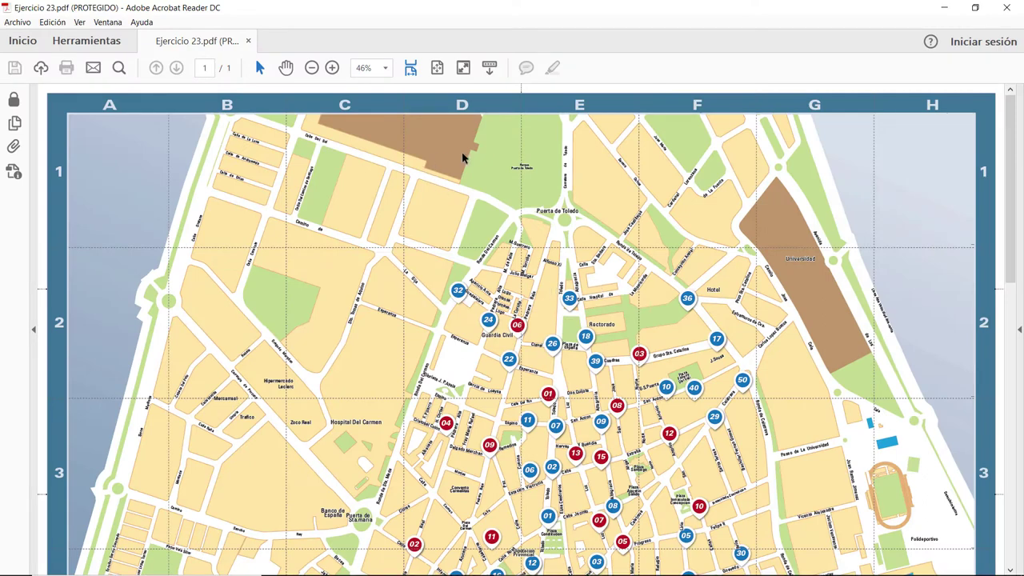
key("alt+Tab")
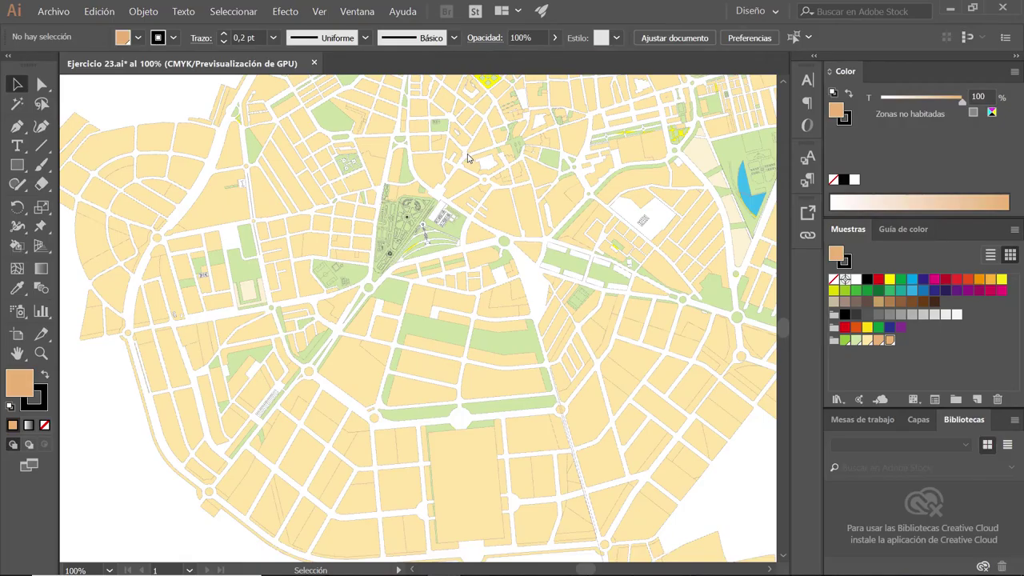
left_click_drag(457, 178, 416, 342)
left_click_drag(470, 286, 485, 359)
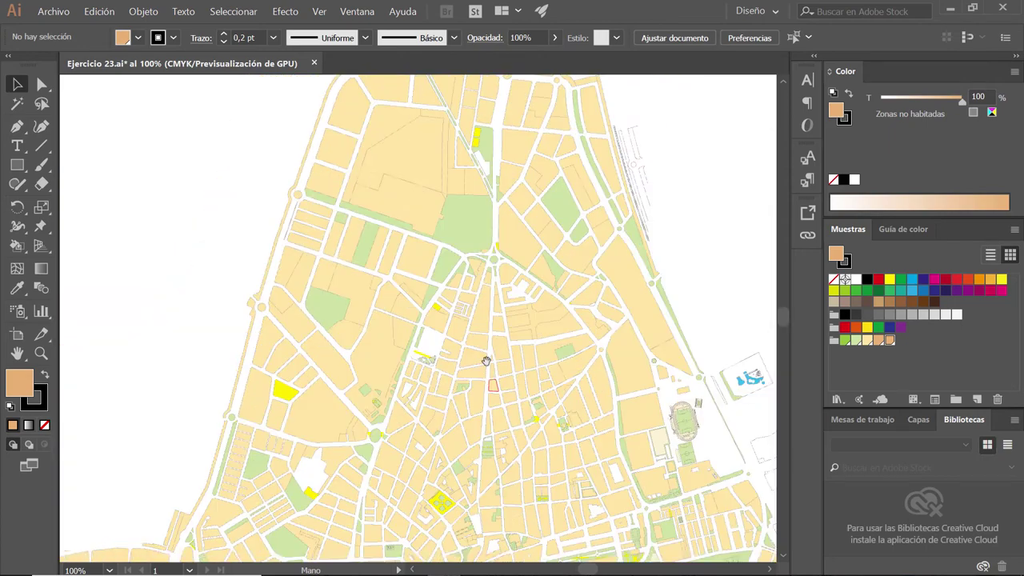
left_click_drag(480, 144, 452, 251)
scroll(425, 225, "up", 1)
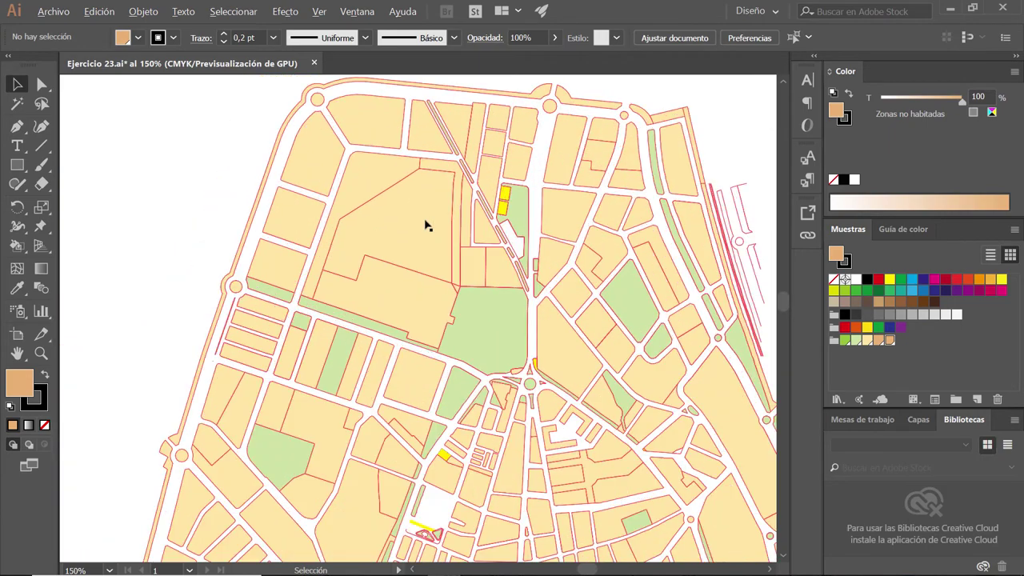
scroll(425, 225, "up", 1)
key("alt+Tab")
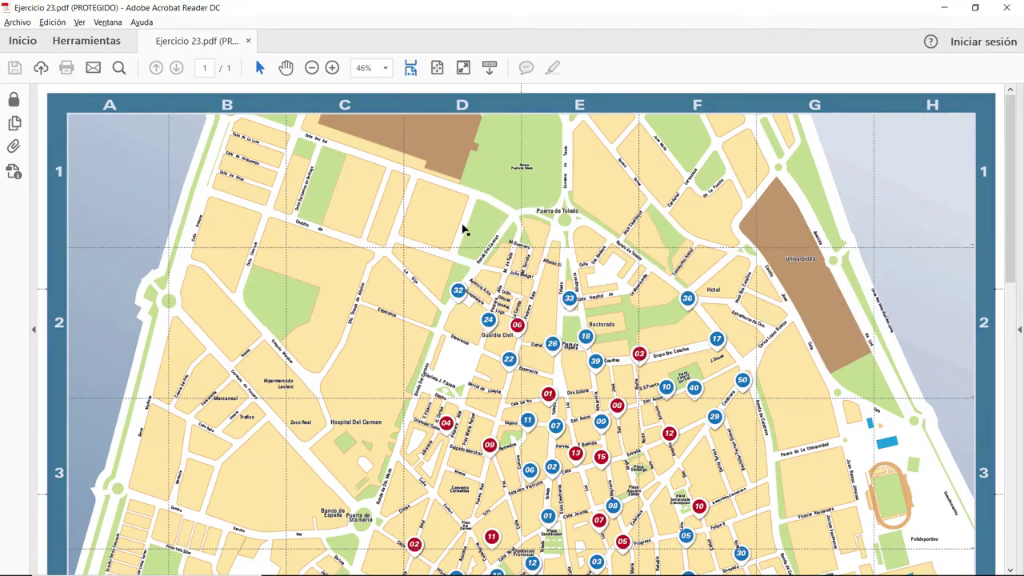
key("alt+Tab")
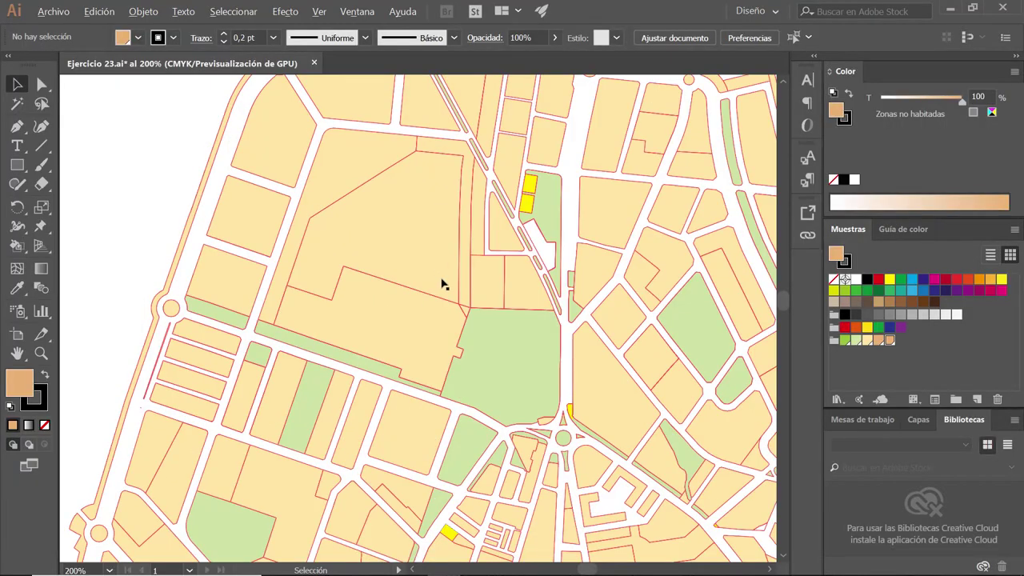
key("alt+Tab")
key("alt+Tab")
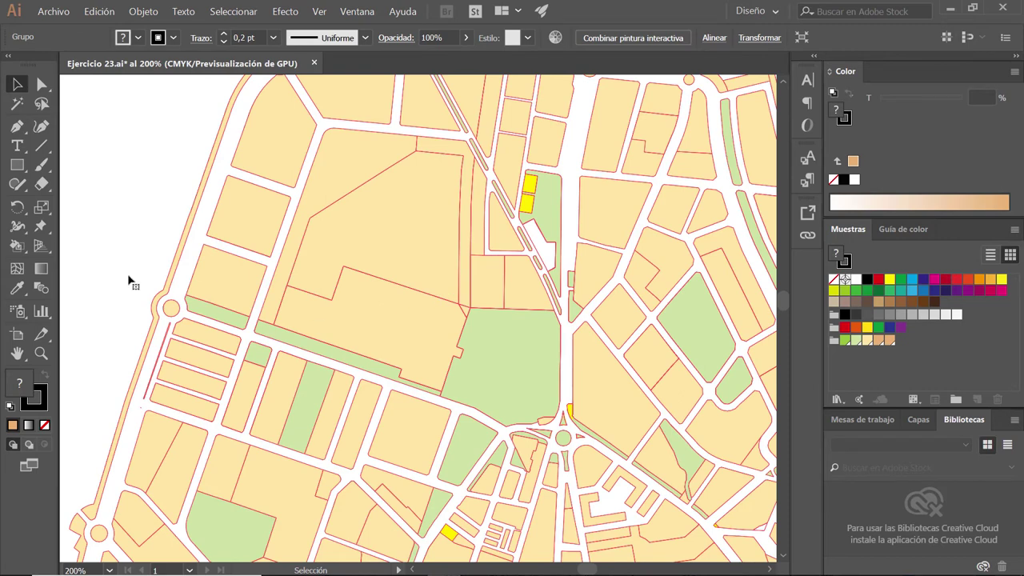
Step: With the Live Paint Bucket active, mix a brown fill in CMYK with black at 60%
left_click(19, 246)
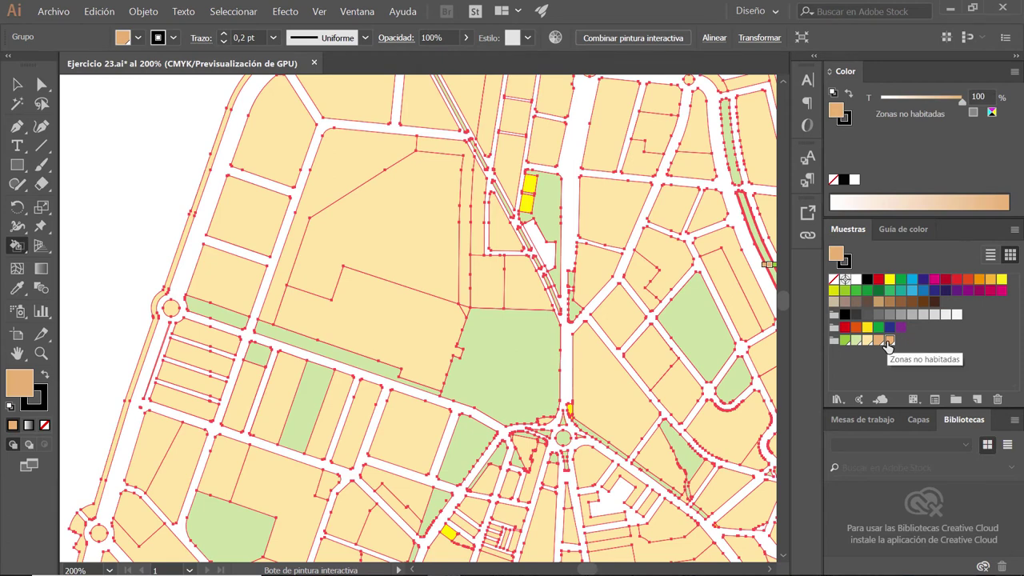
key("alt+Tab")
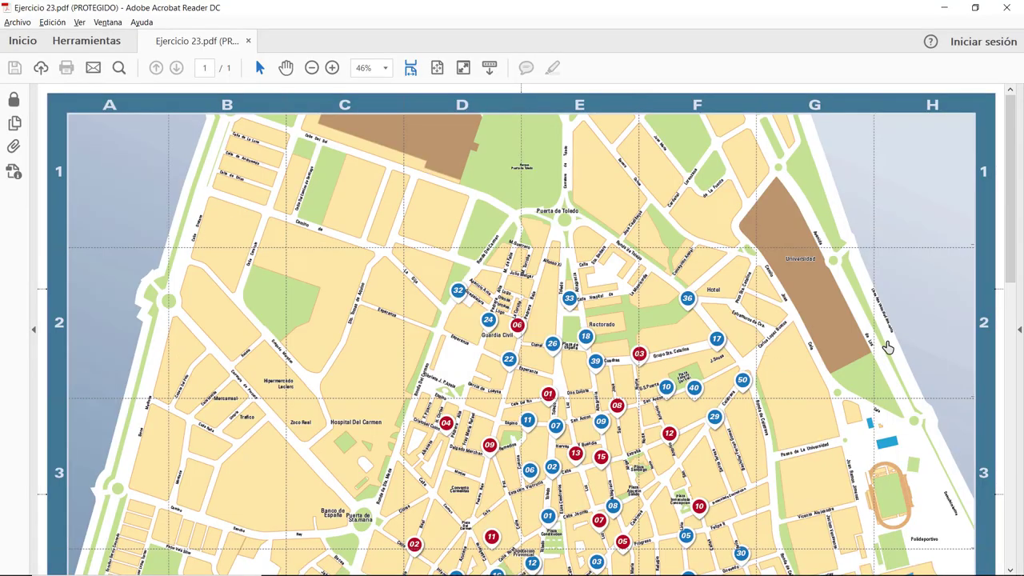
key("alt+Tab")
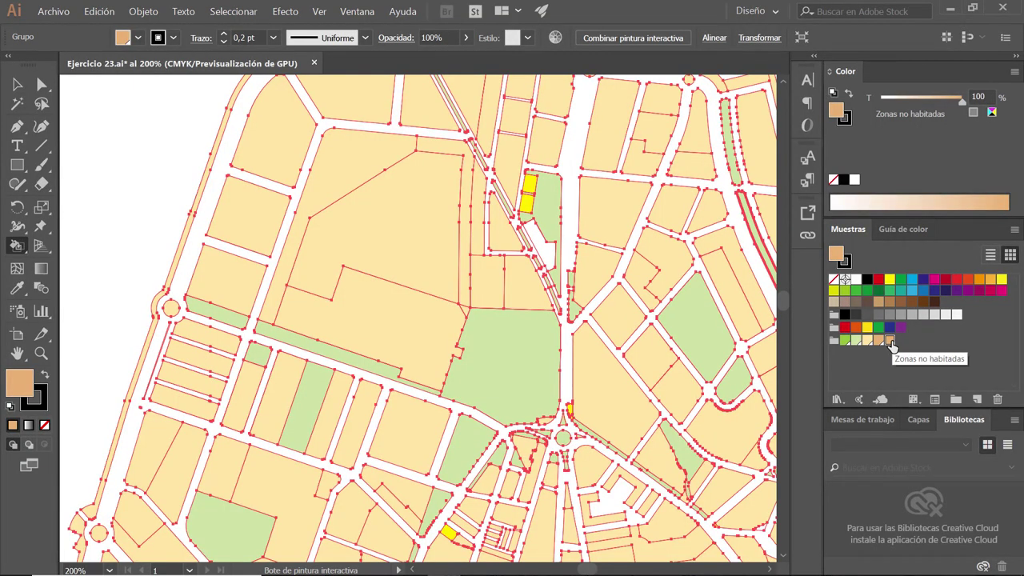
left_click(991, 112)
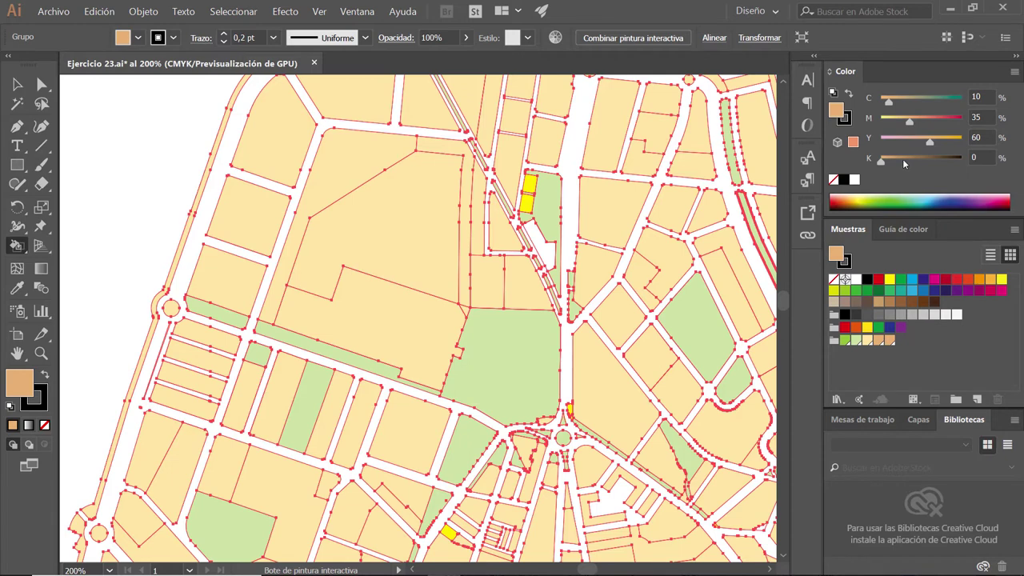
left_click_drag(903, 159, 916, 159)
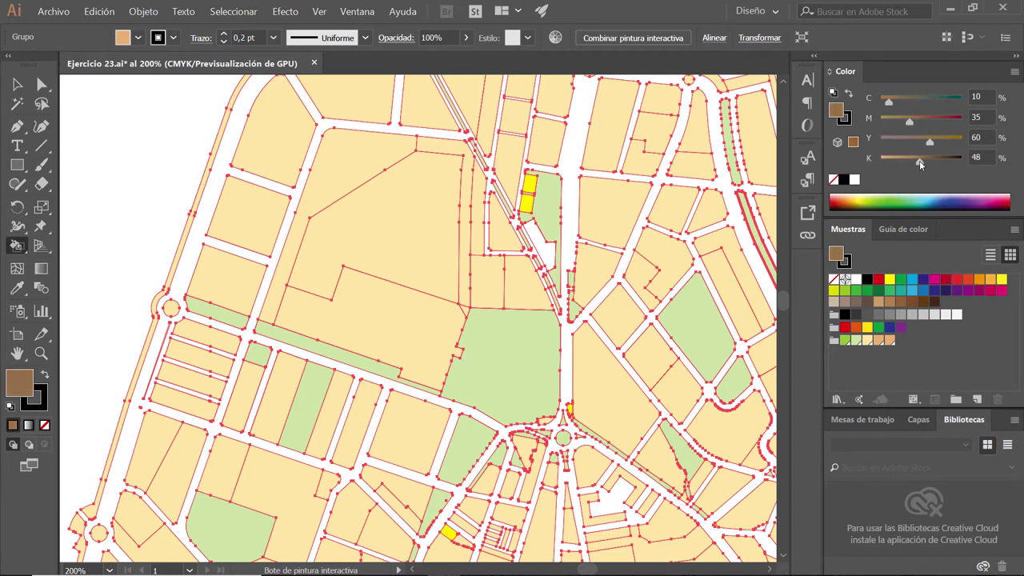
left_click_drag(919, 160, 926, 160)
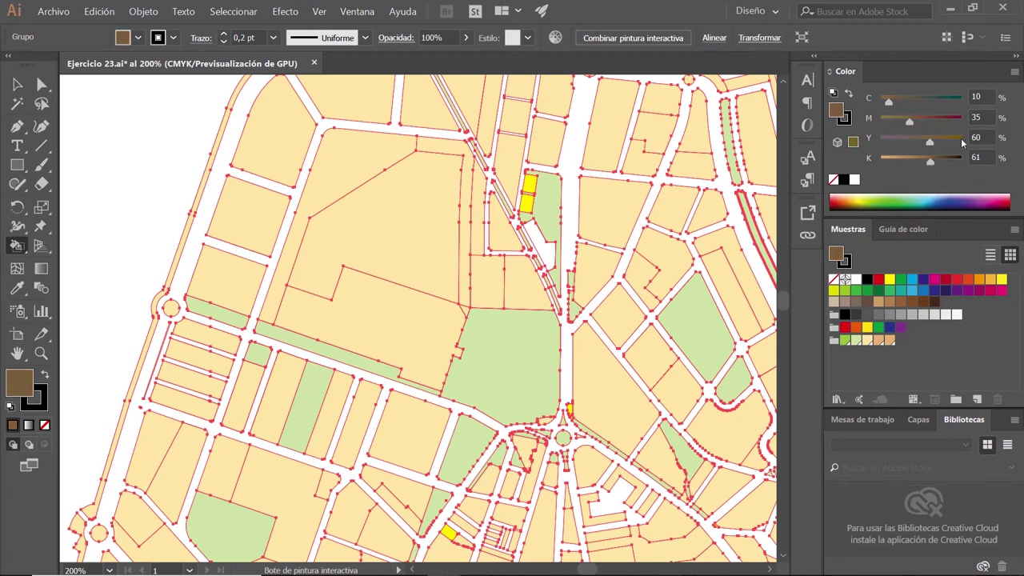
left_click(982, 156)
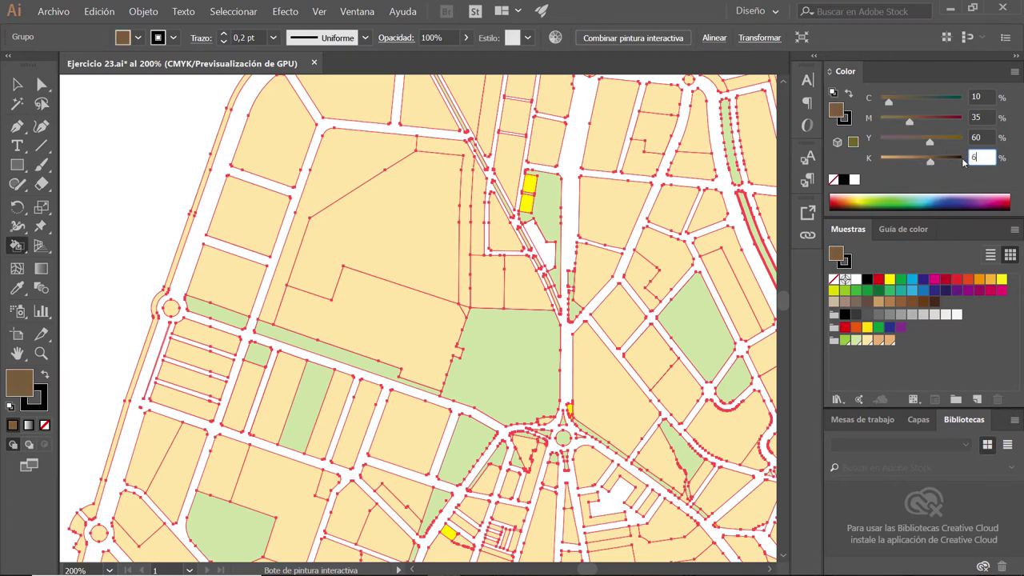
type("0")
key("Return")
Step: Save the brown C=10 M=35 Y=60 K=60 as a new global swatch
left_click(1012, 72)
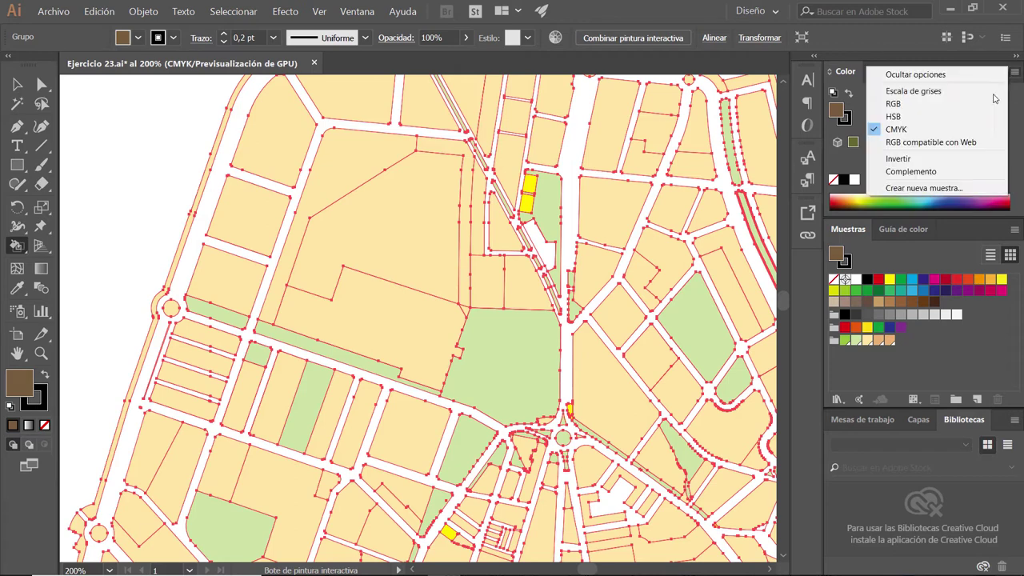
left_click(928, 188)
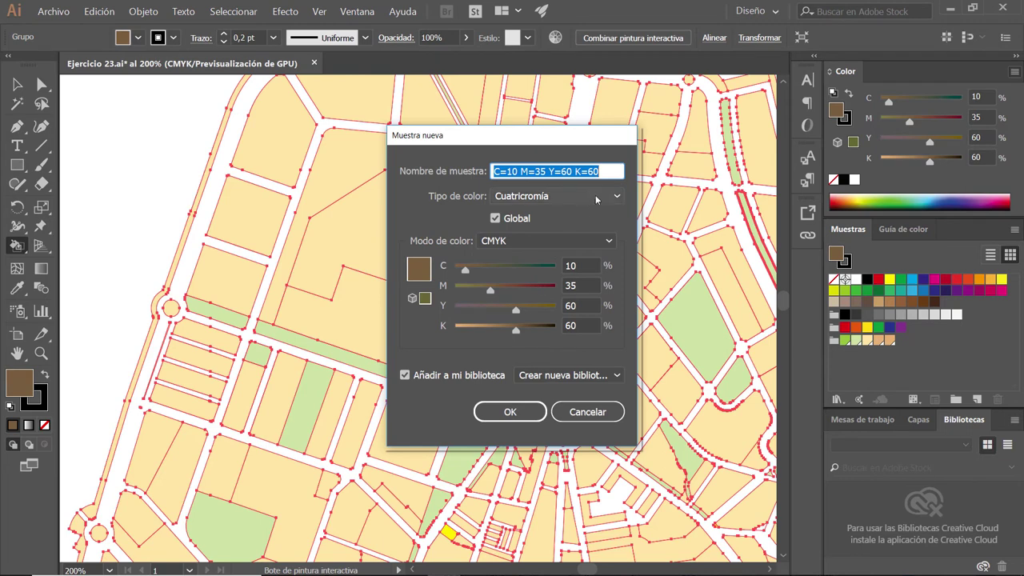
left_click(523, 413)
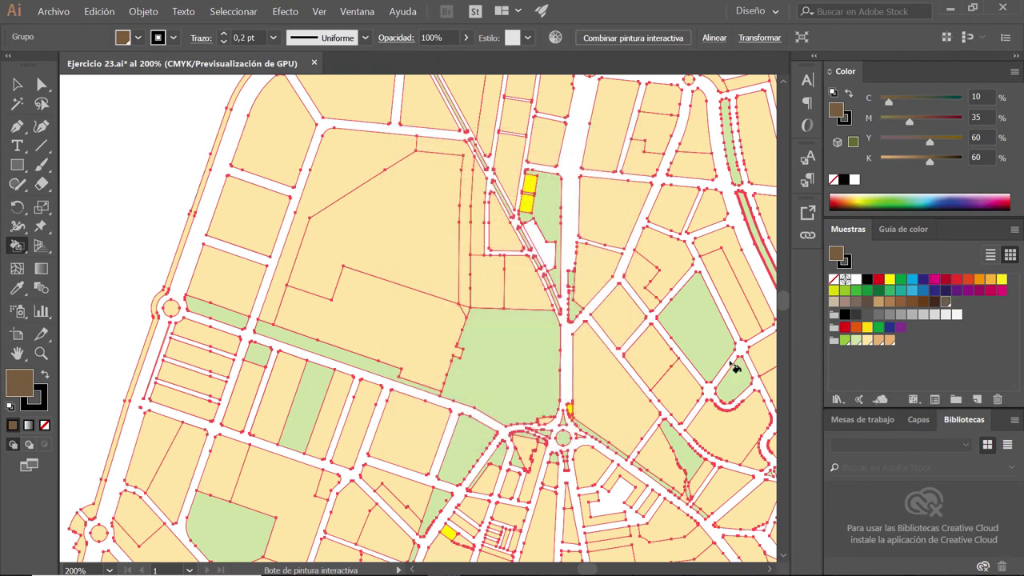
Step: Move the brown swatch into the last group, delete the peach swatch, and add a 70% brown tint swatch
left_click_drag(922, 323, 894, 354)
left_click(900, 342)
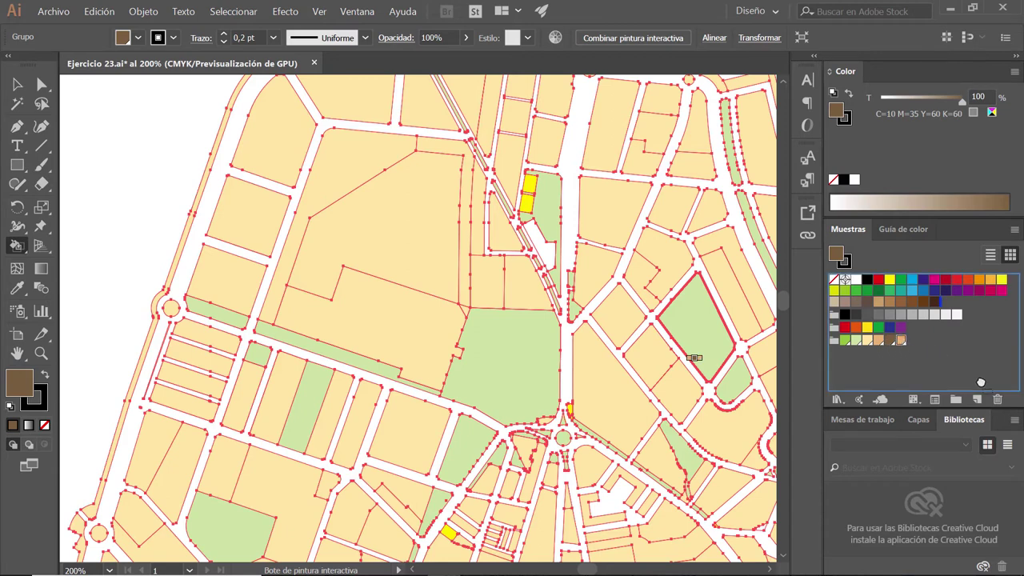
left_click(997, 399)
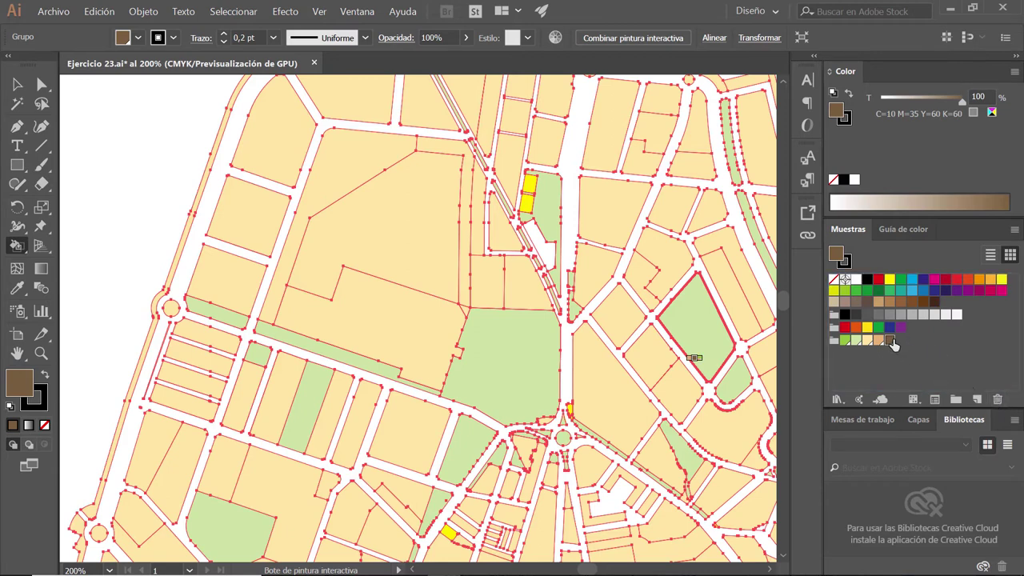
left_click(988, 96)
type("70")
key("Return")
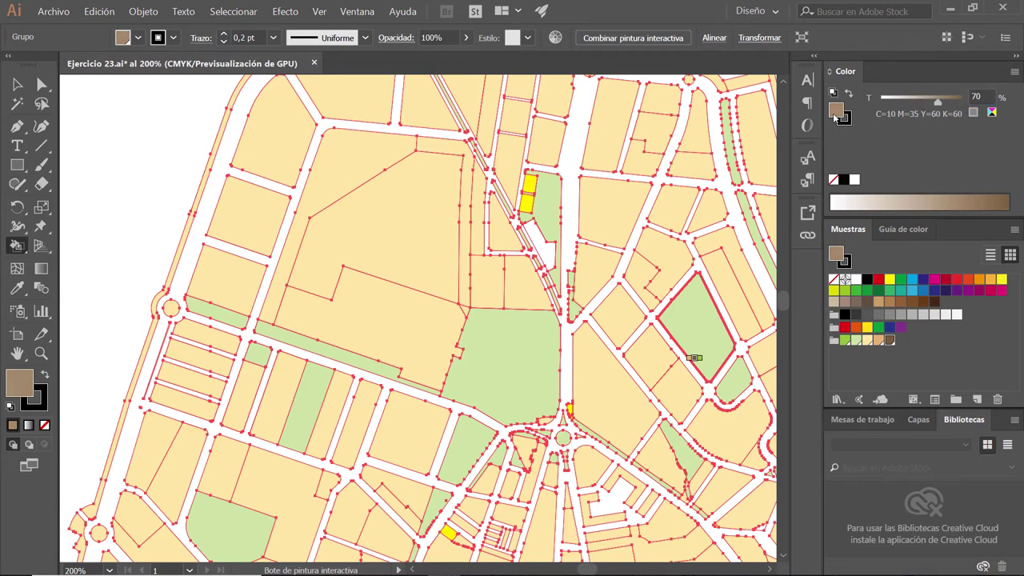
left_click_drag(849, 184, 886, 372)
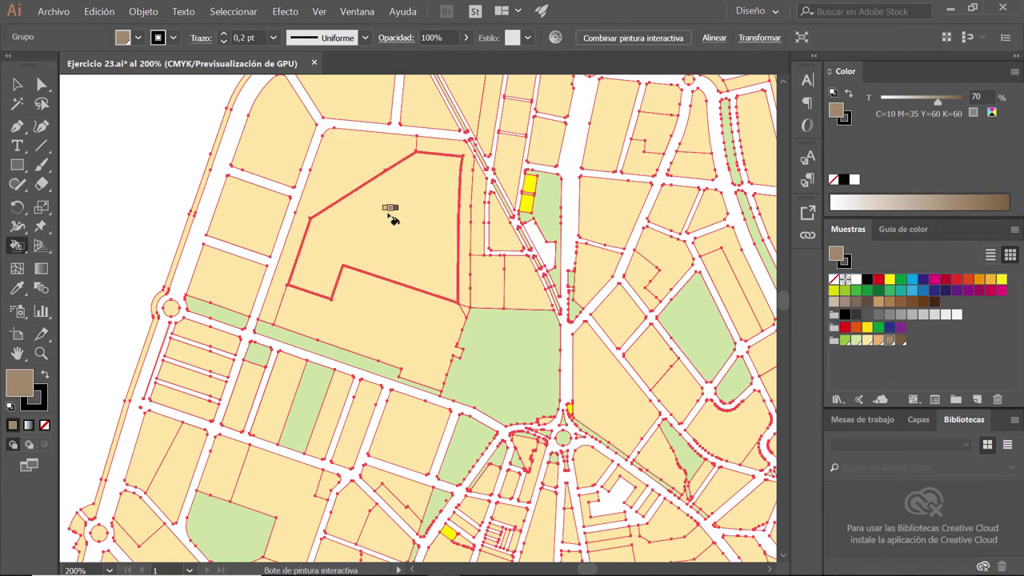
Step: Paint the blocks beside the park, the narrow strip and the large university block brown
left_click(426, 314)
key("alt+Tab")
key("alt+Tab")
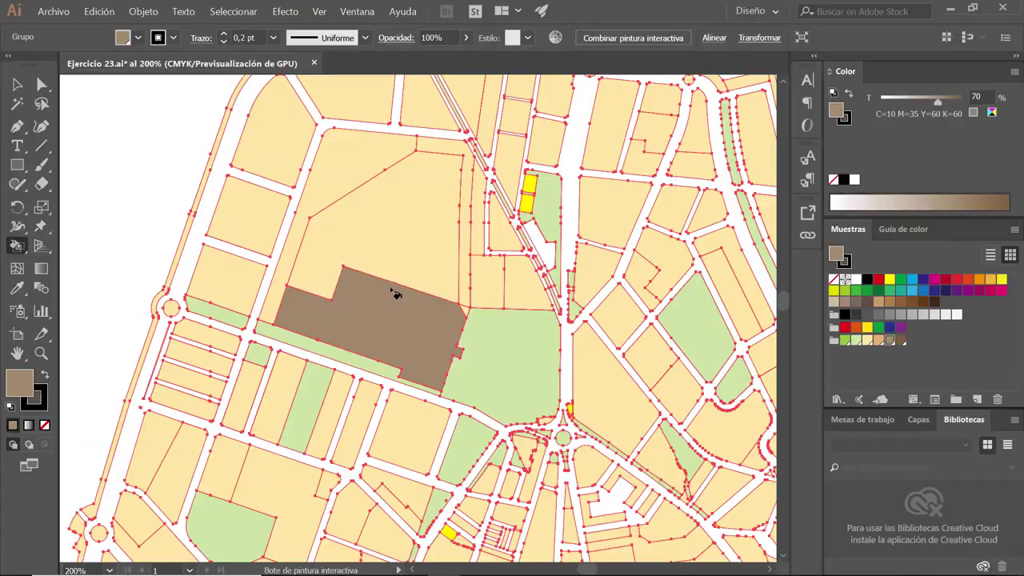
key("alt+Tab")
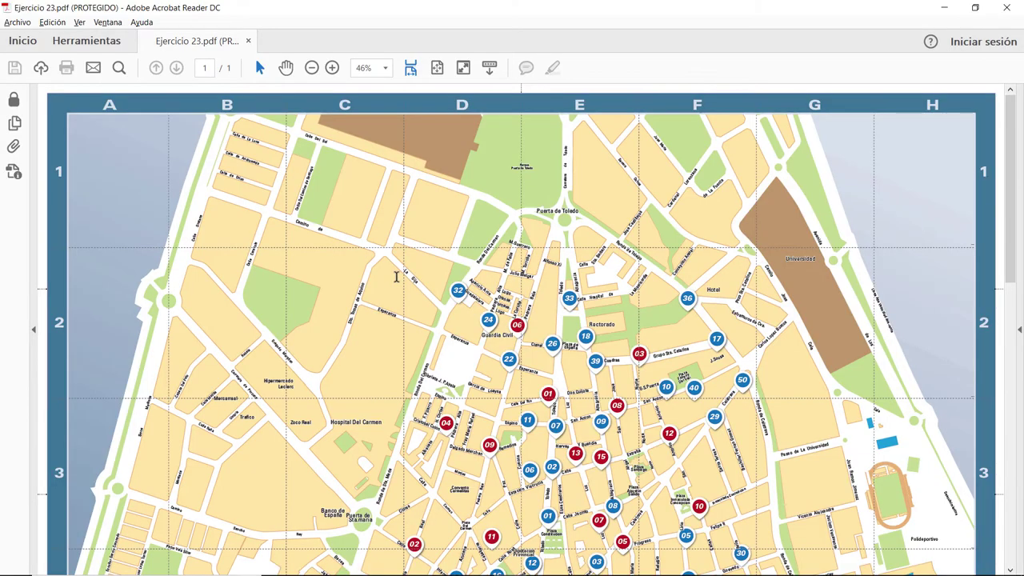
key("alt+Tab")
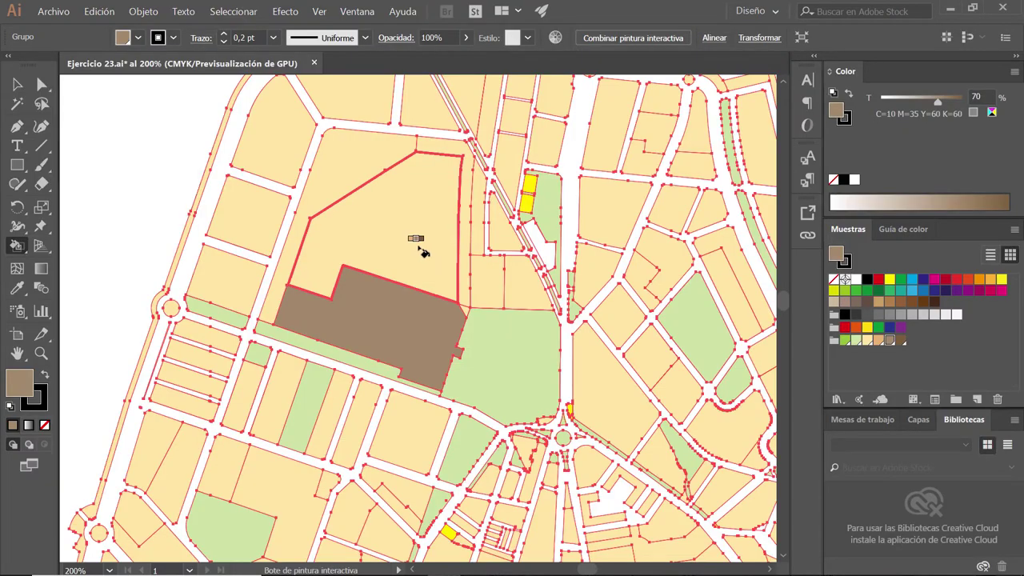
left_click(419, 250)
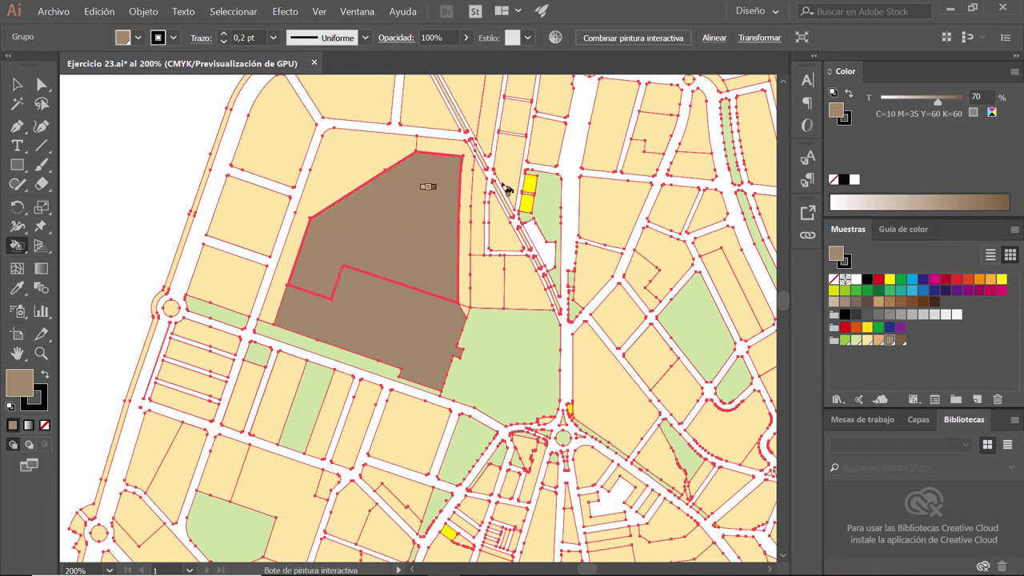
mouse_move(532, 326)
left_mouse_down()
mouse_move(455, 323)
mouse_move(545, 363)
left_mouse_up()
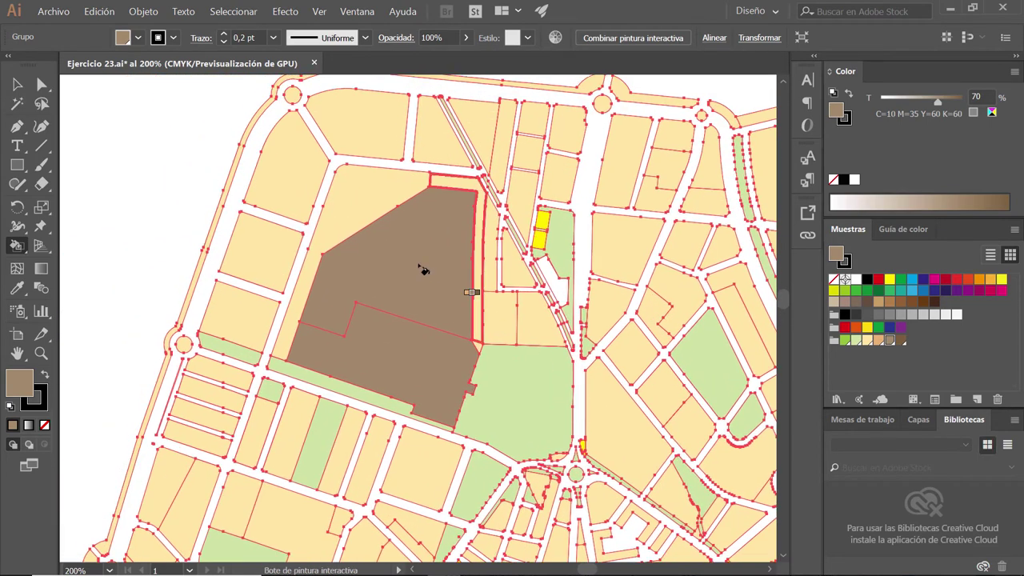
left_click(478, 200)
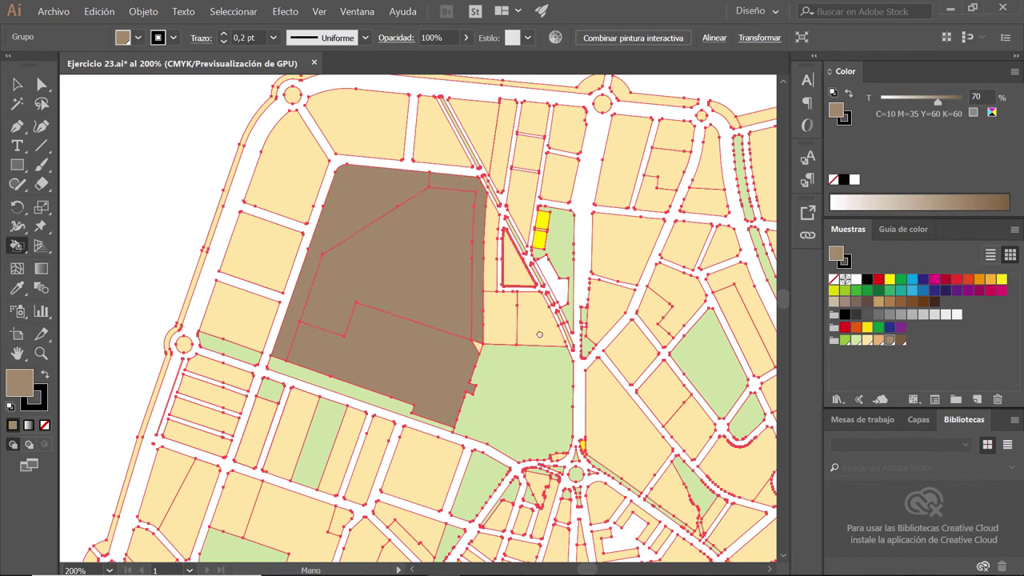
left_click_drag(616, 344, 551, 308)
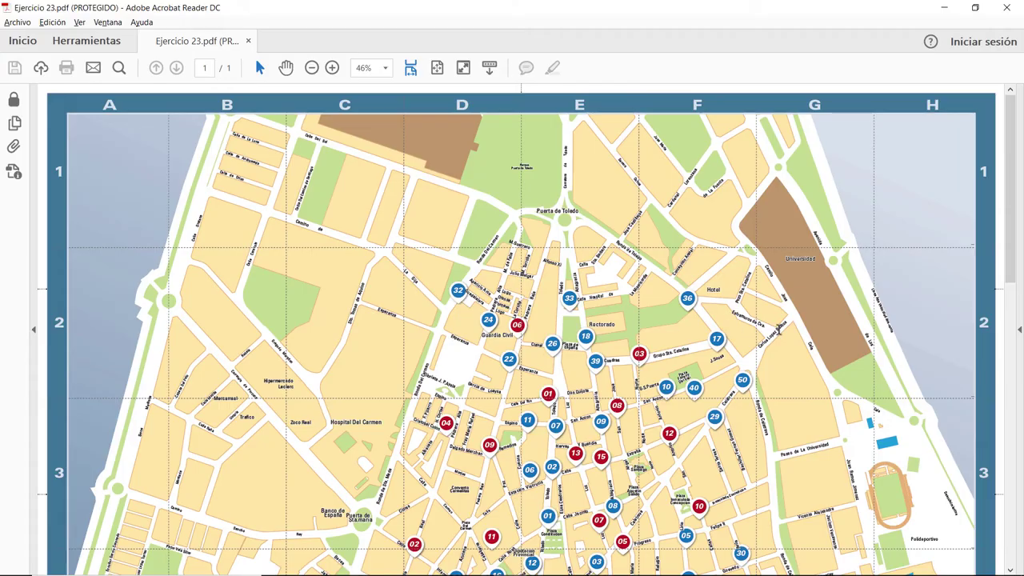
key("alt+Tab")
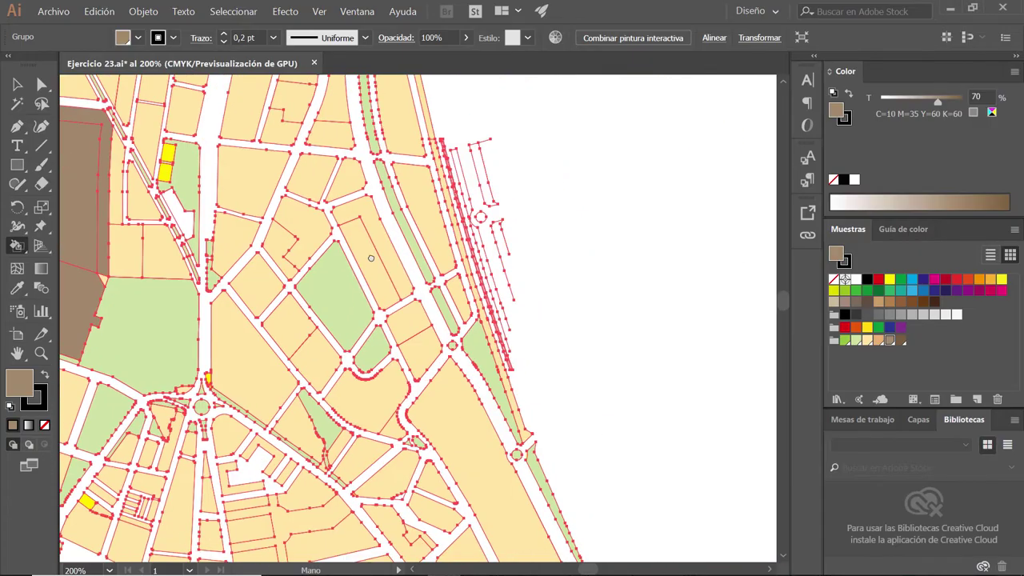
left_click_drag(371, 258, 413, 237)
key("alt+Tab")
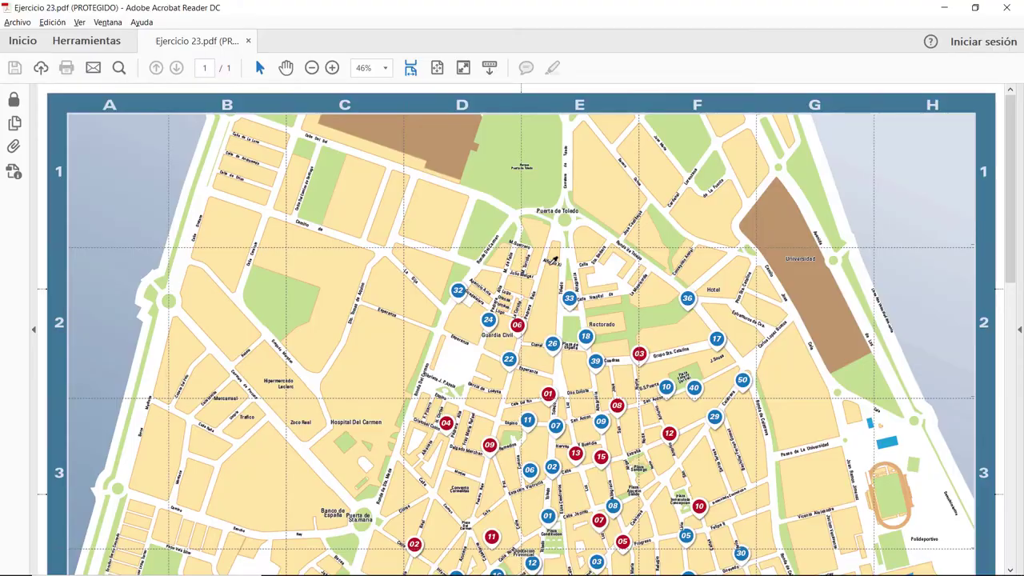
key("alt+Tab")
left_click(544, 377)
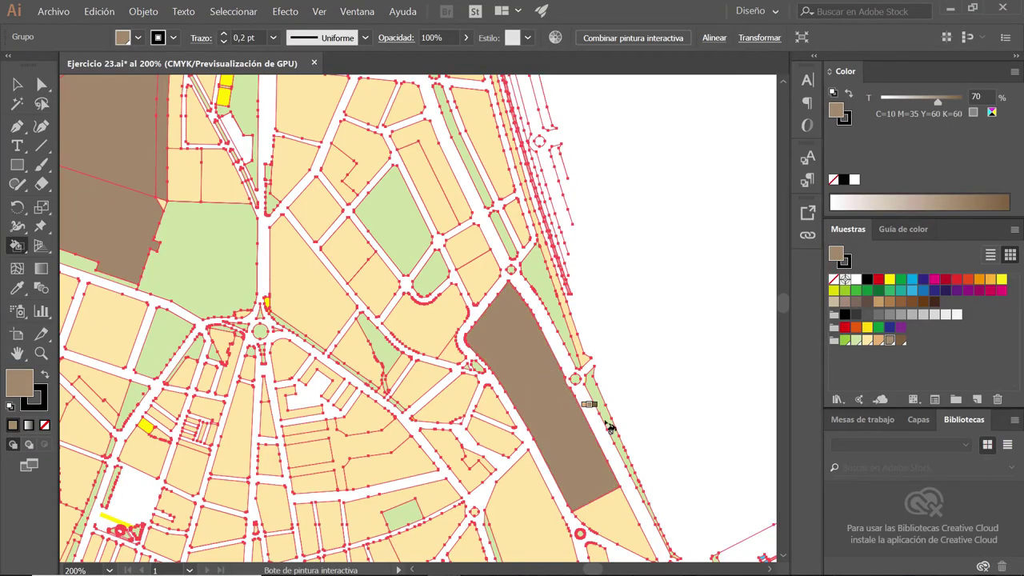
key("alt+Tab")
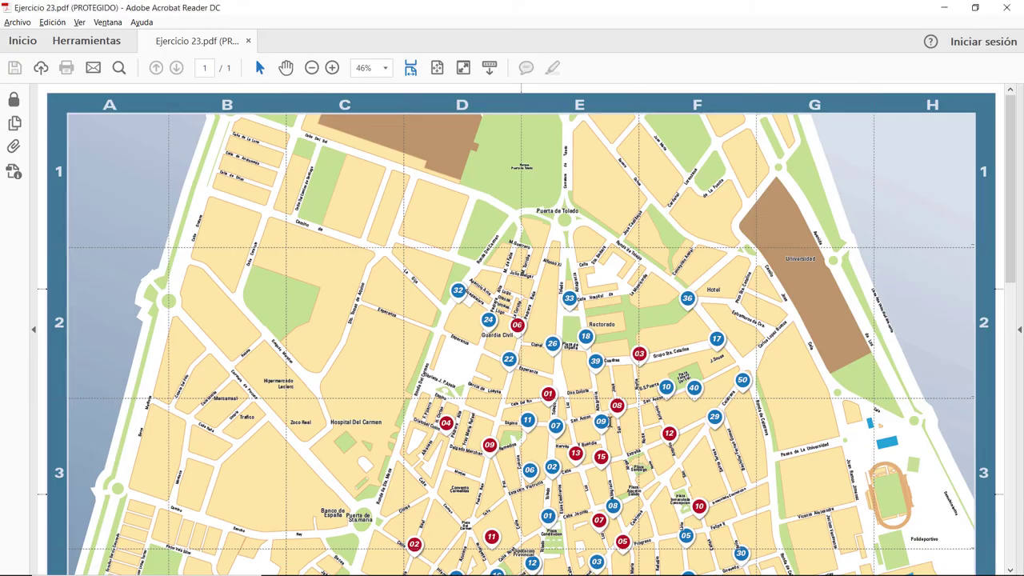
key("alt+Tab")
left_click_drag(480, 400, 388, 263)
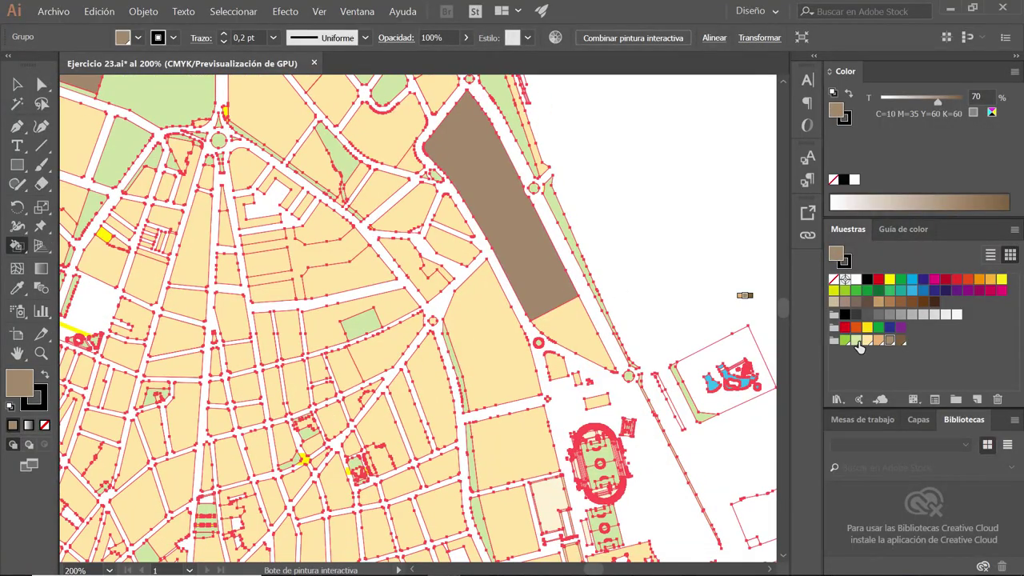
Step: Paint the triangular block with the Zonas verdes green
left_click(857, 340)
left_click(576, 337)
key("alt+Tab")
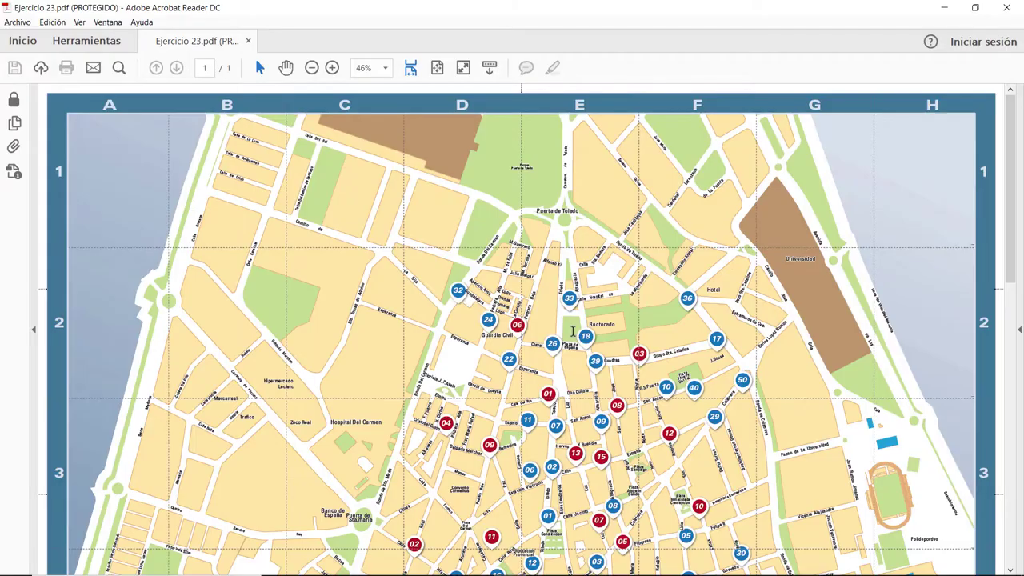
key("alt+Tab")
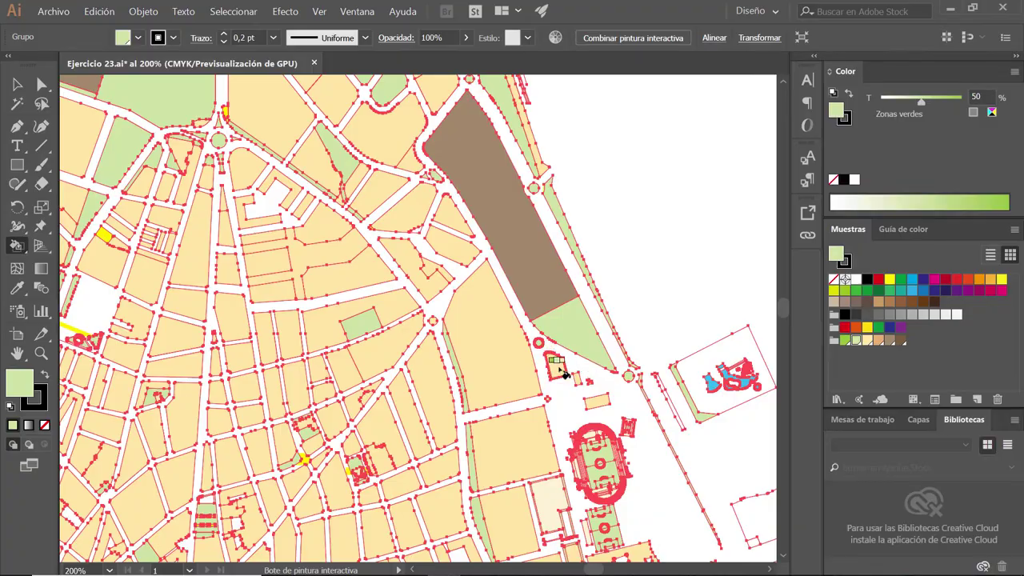
Step: Scroll through the reference map PDF to locate the next parcels to paint
key("alt+Tab")
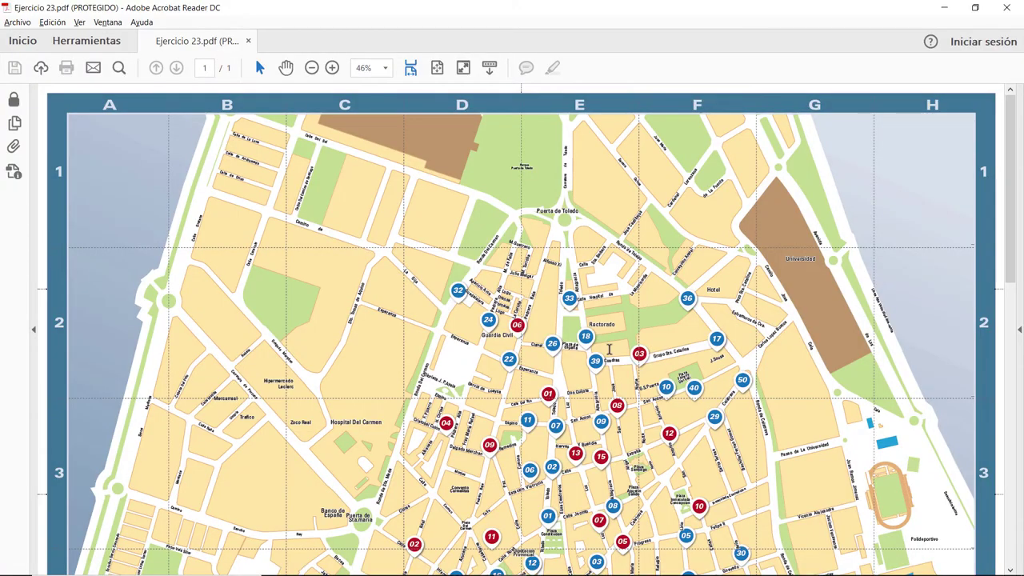
scroll(598, 485, "down", 3)
scroll(631, 467, "down", 3)
scroll(680, 440, "down", 3)
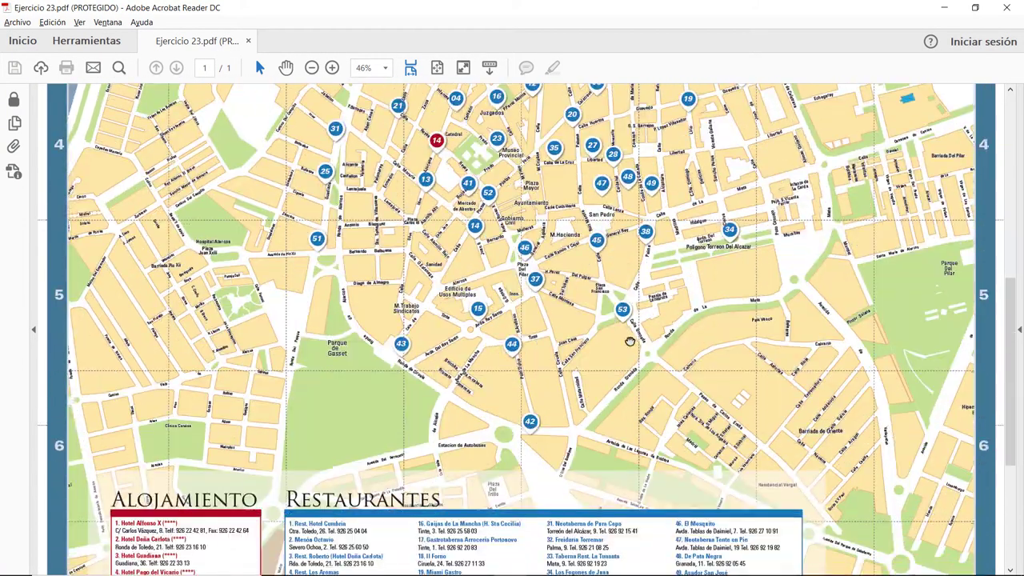
scroll(734, 408, "down", 4)
scroll(734, 408, "down", 3)
scroll(730, 264, "up", 2)
scroll(740, 230, "up", 4)
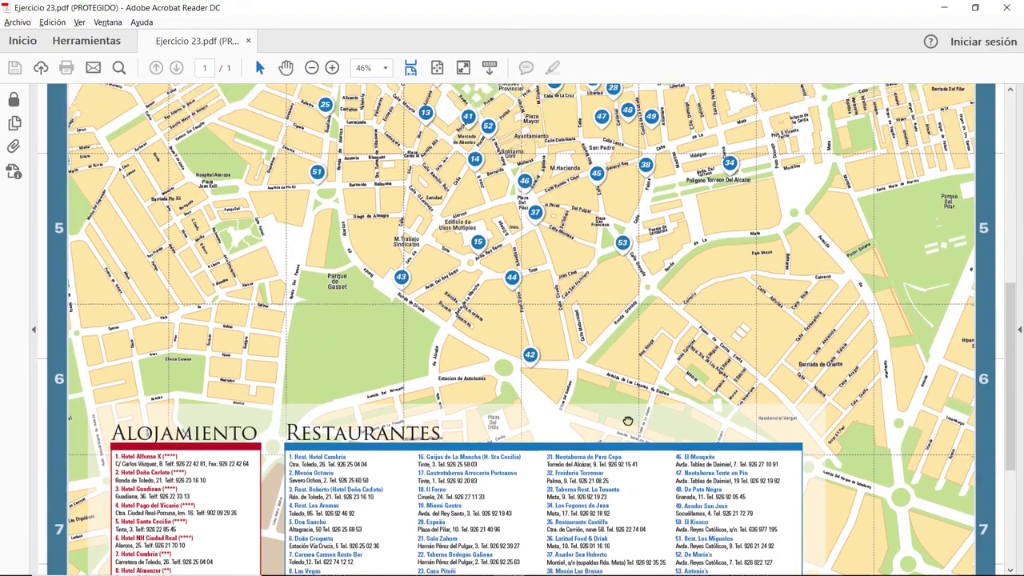
scroll(532, 523, "up", 8)
scroll(532, 524, "up", 4)
scroll(519, 463, "up", 2)
scroll(499, 368, "down", 6)
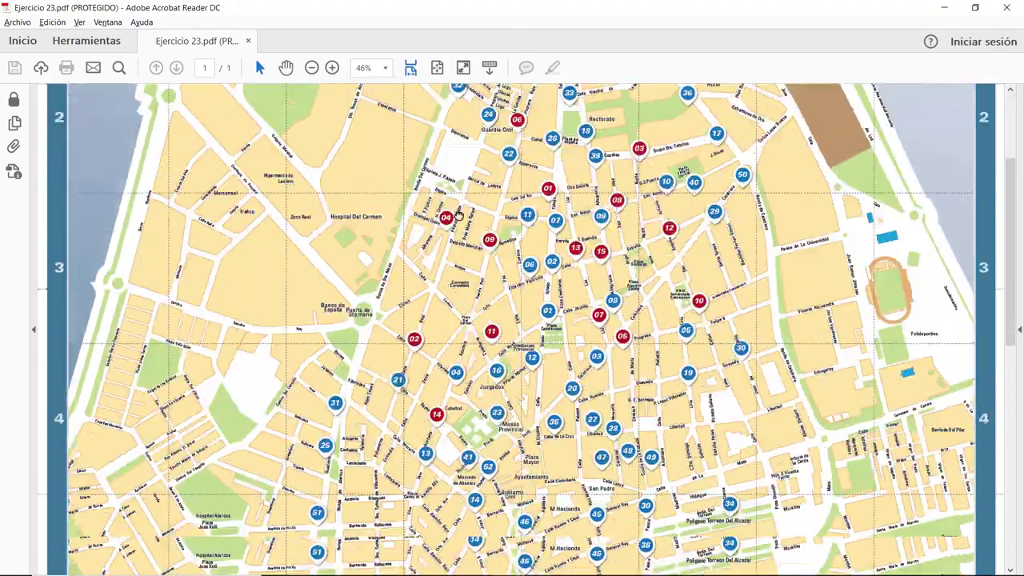
scroll(480, 277, "down", 5)
scroll(416, 312, "down", 3)
scroll(320, 344, "down", 4)
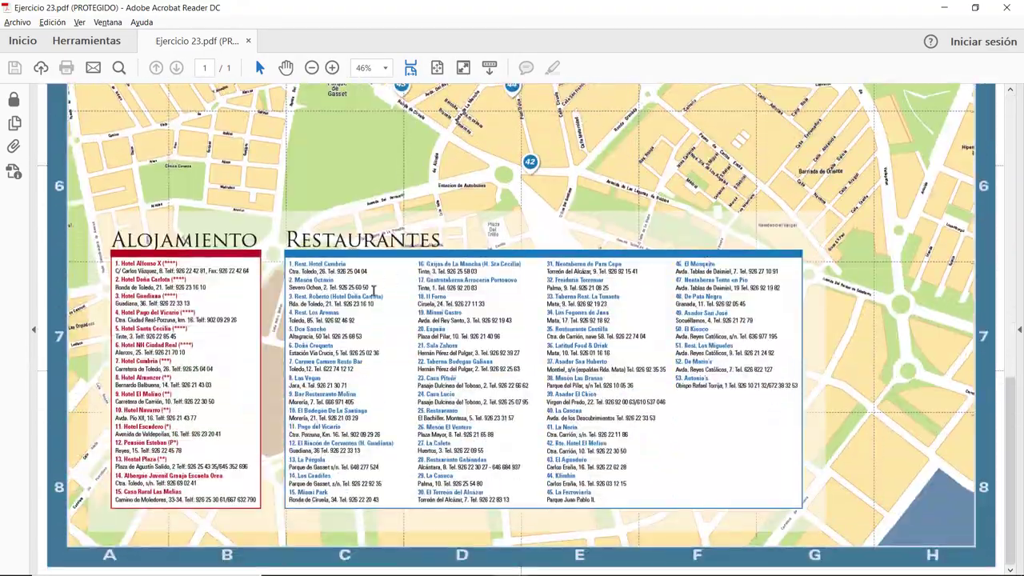
key("alt+Tab")
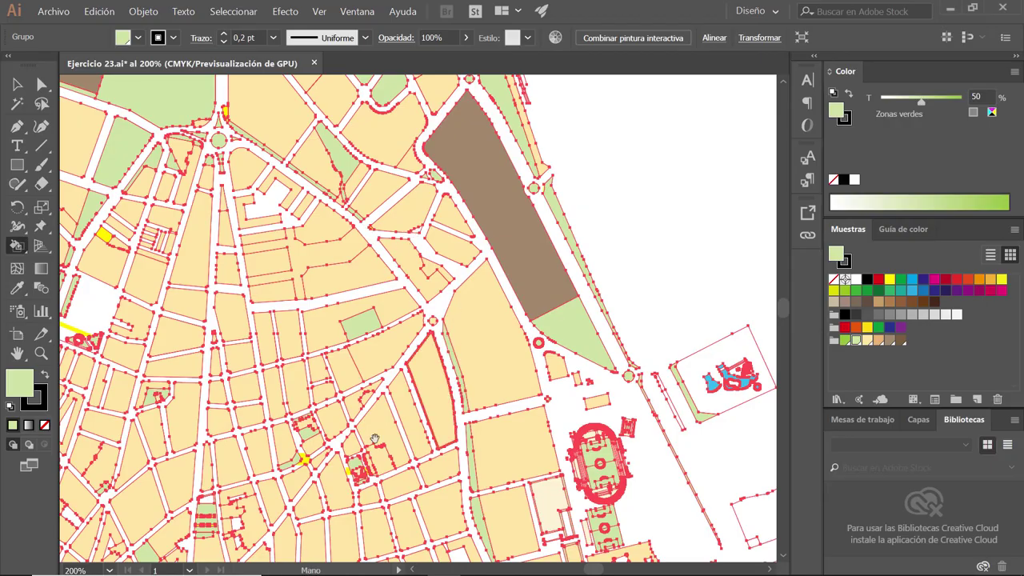
Step: Pan the map down-left to the blocks beside the railway, checking them against the PDF
left_click_drag(296, 443, 413, 304)
left_click_drag(240, 512, 416, 306)
left_click_drag(376, 552, 328, 407)
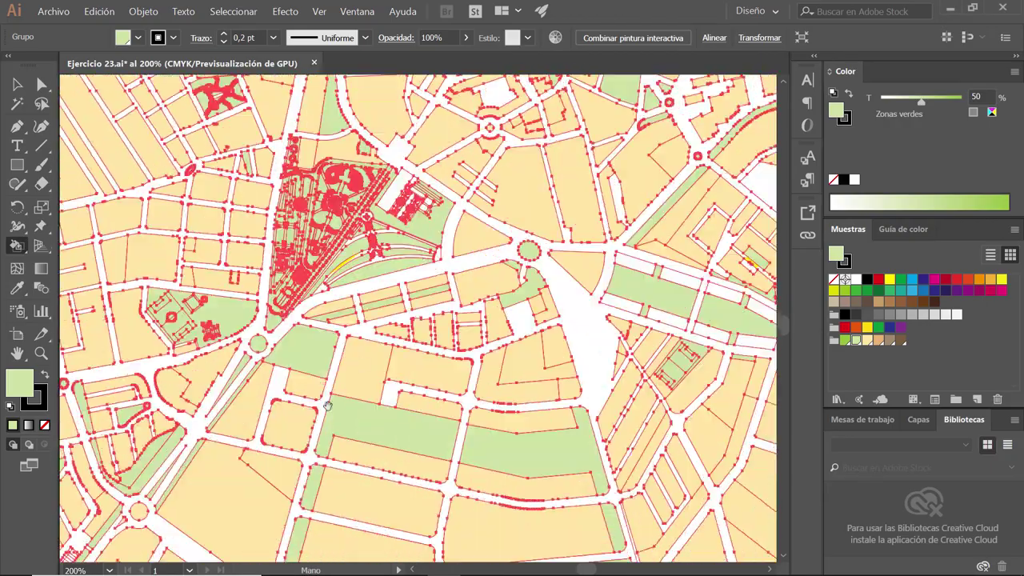
left_click_drag(386, 305, 448, 264)
left_click_drag(319, 400, 416, 304)
left_click_drag(336, 416, 416, 320)
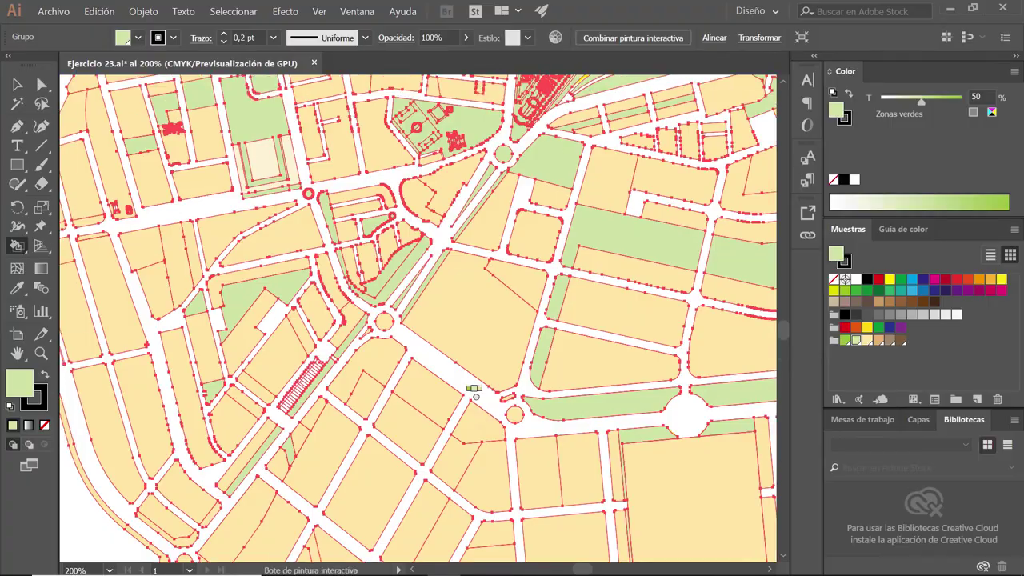
key("alt+Tab")
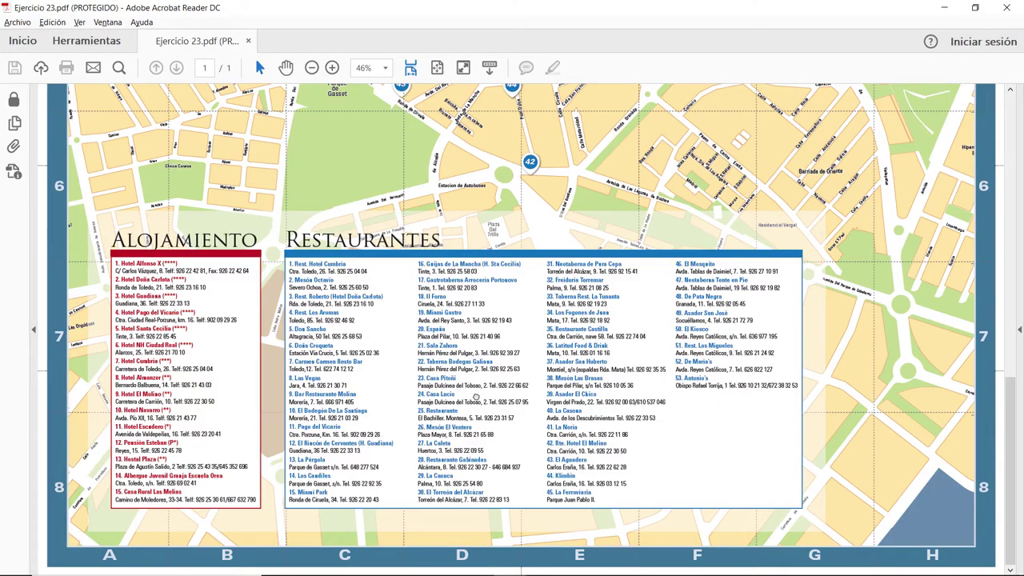
key("alt+Tab")
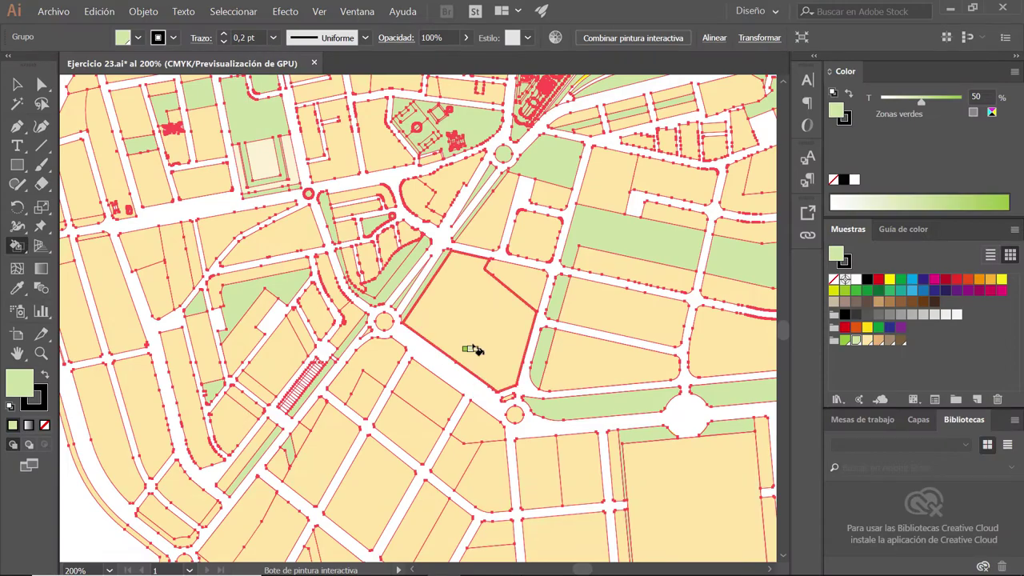
mouse_move(480, 248)
left_mouse_down()
mouse_move(433, 303)
mouse_move(366, 344)
left_mouse_up()
key("alt+Tab")
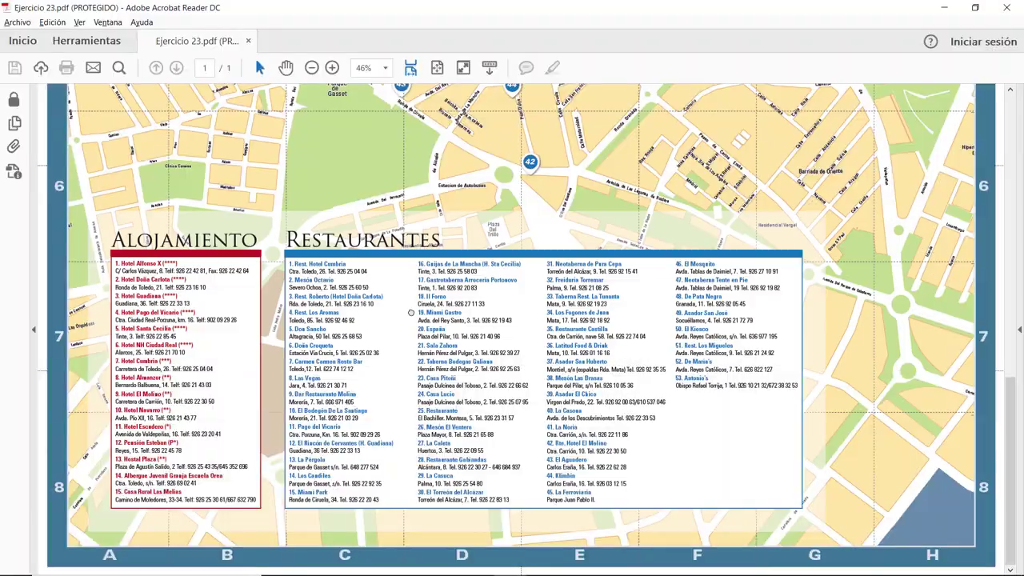
key("alt+Tab")
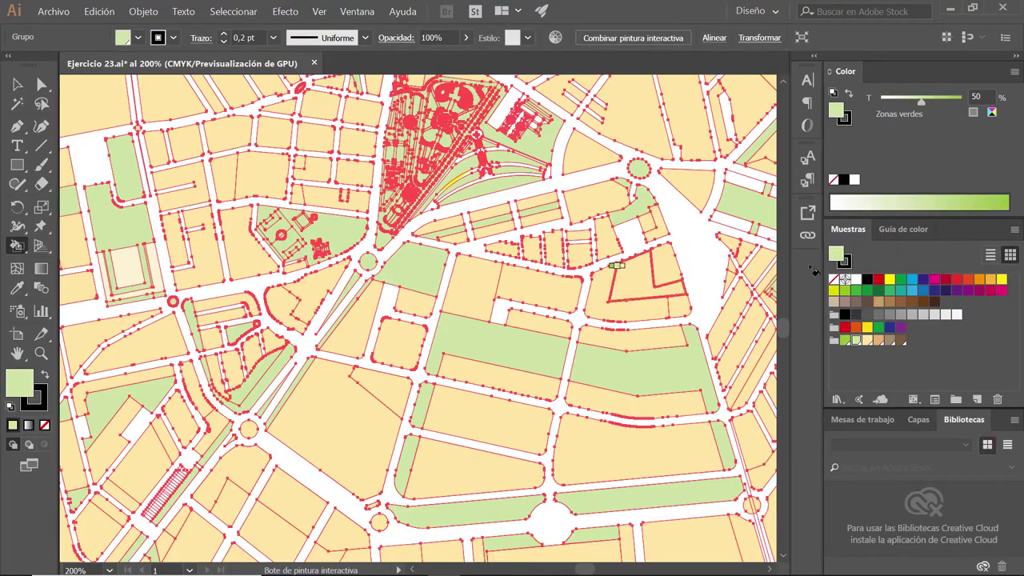
Step: Fill the square block, the small top block and two railway parcels brown
left_click(889, 341)
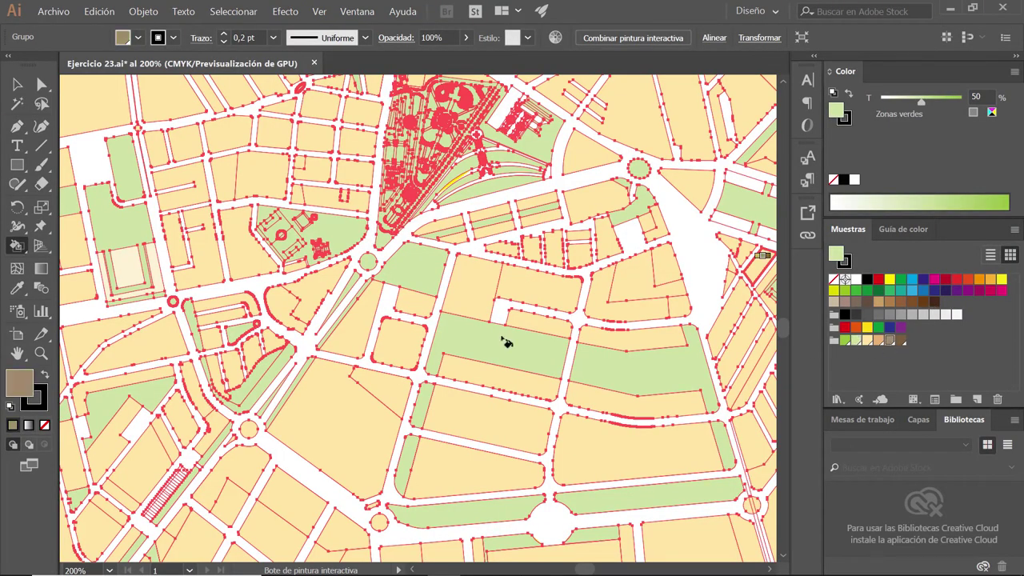
key("alt+Tab")
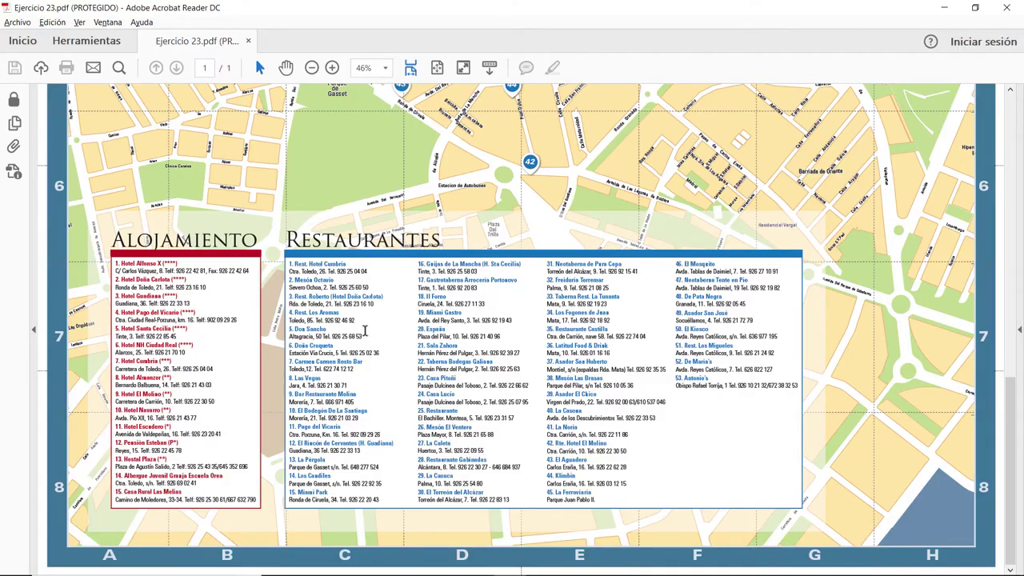
key("alt+Tab")
left_click(412, 302)
left_click(400, 344)
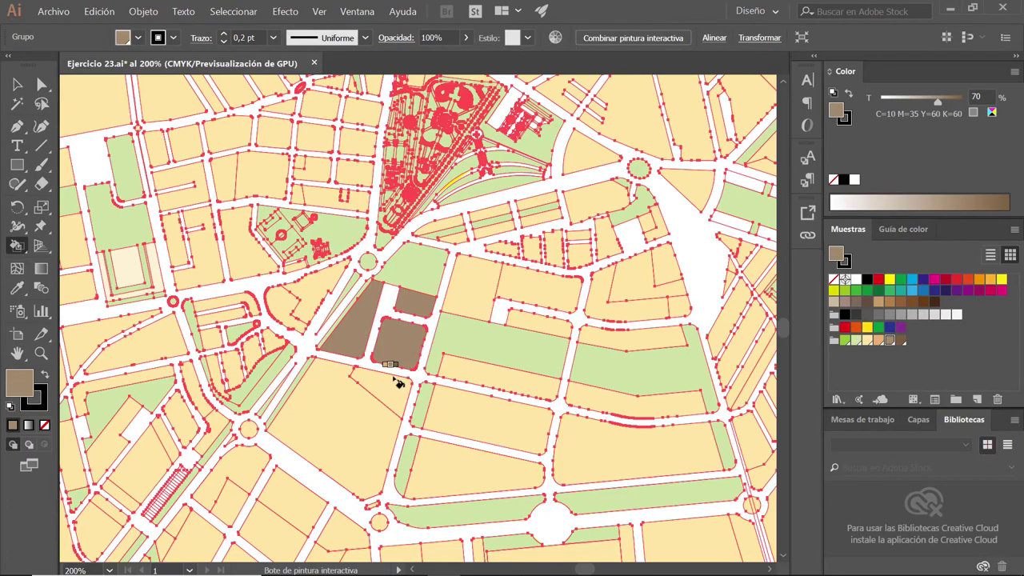
left_click(395, 383)
left_click(348, 408)
key("alt+Tab")
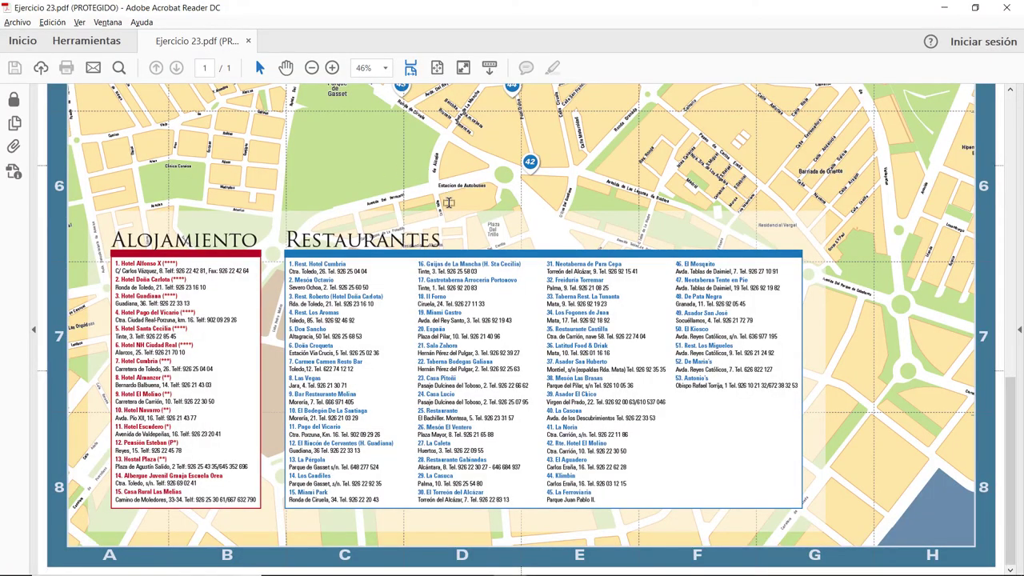
key("alt+Tab")
Step: Review the brown parcels against the reference, then pan to the next unpainted area
left_click_drag(423, 205, 503, 236)
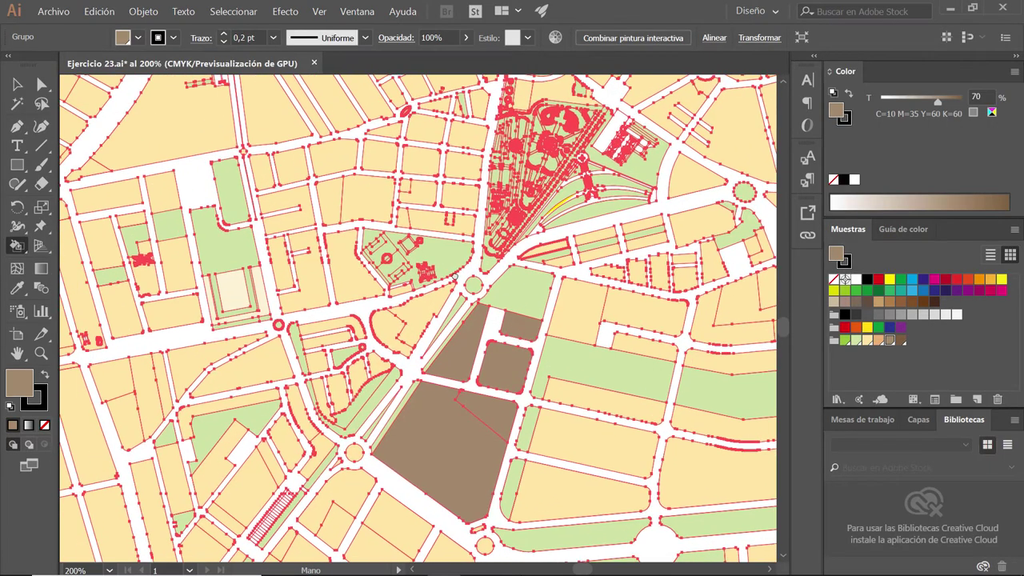
left_click_drag(469, 280, 460, 282)
key("alt+Tab")
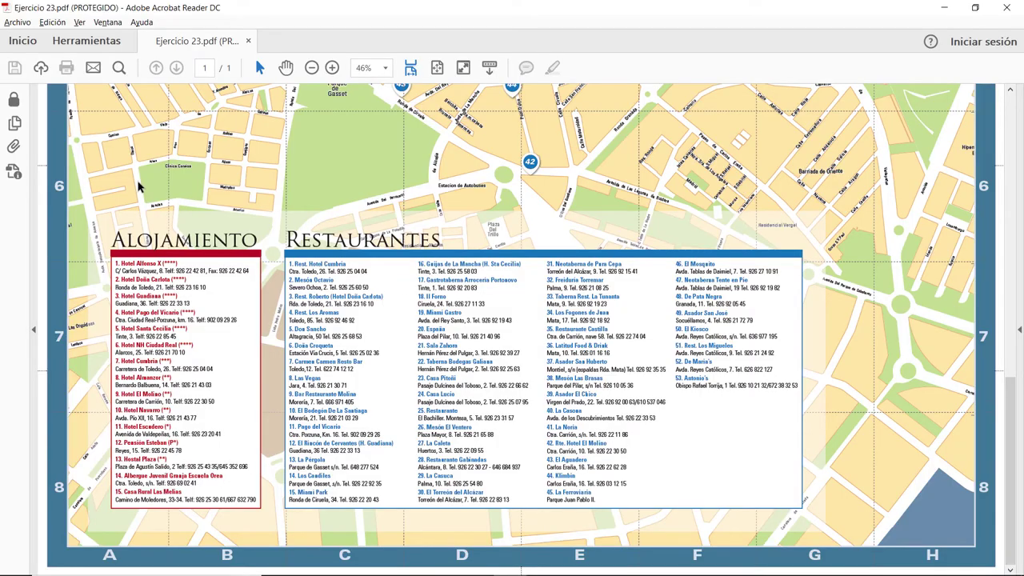
key("alt+Tab")
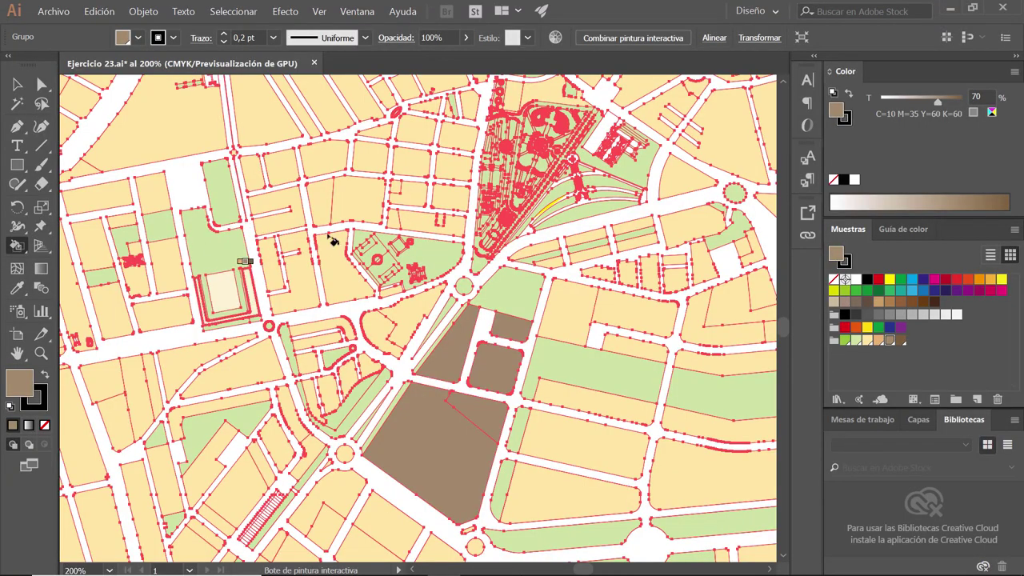
left_click_drag(543, 280, 413, 355)
left_click_drag(463, 305, 452, 298)
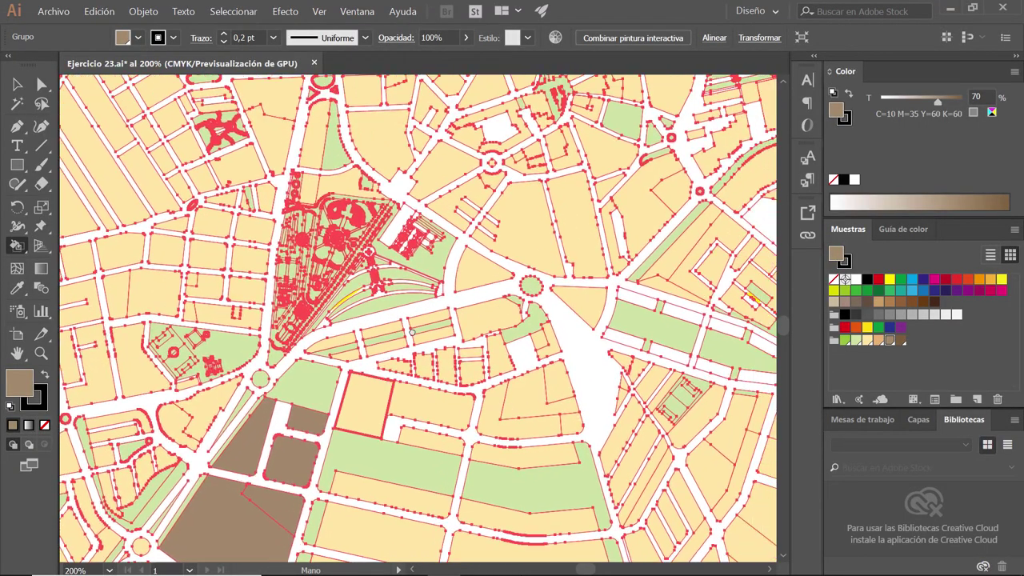
left_click_drag(557, 256, 441, 306)
Step: Paint the large white parcel with the Zonas verdes green
left_click_drag(522, 207, 480, 279)
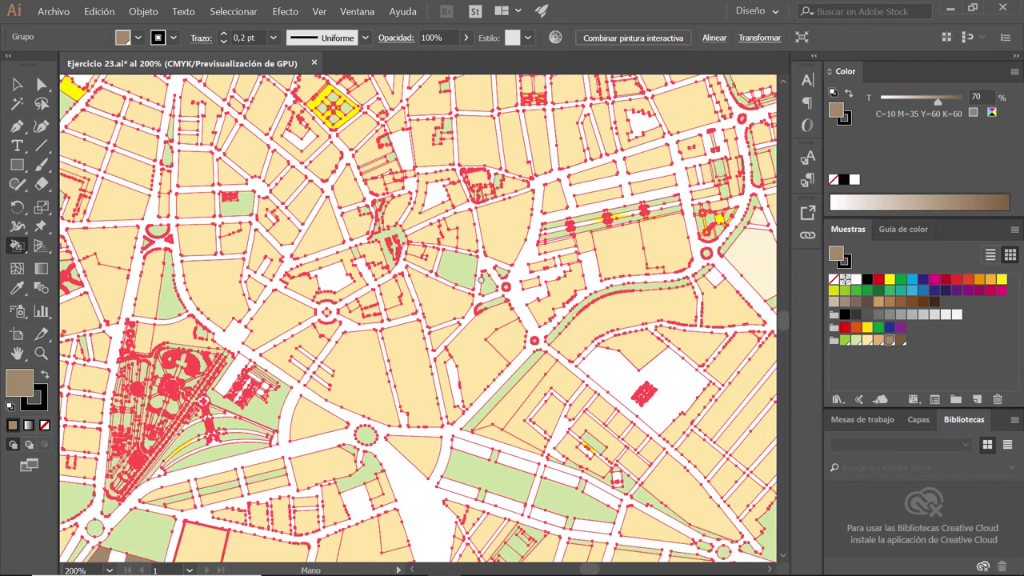
scroll(686, 413, "up", 2)
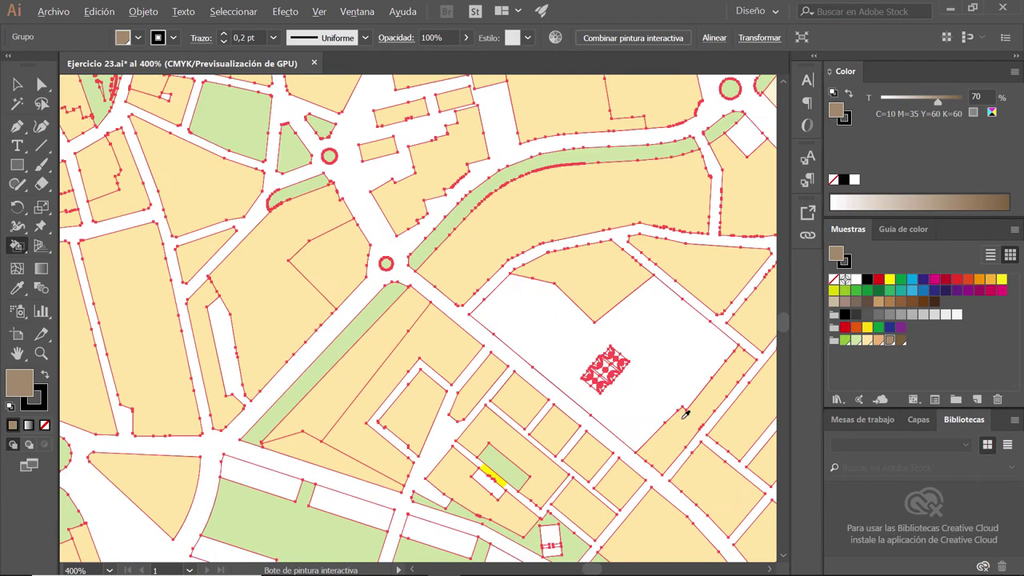
scroll(658, 412, "up", 2)
left_click(857, 345)
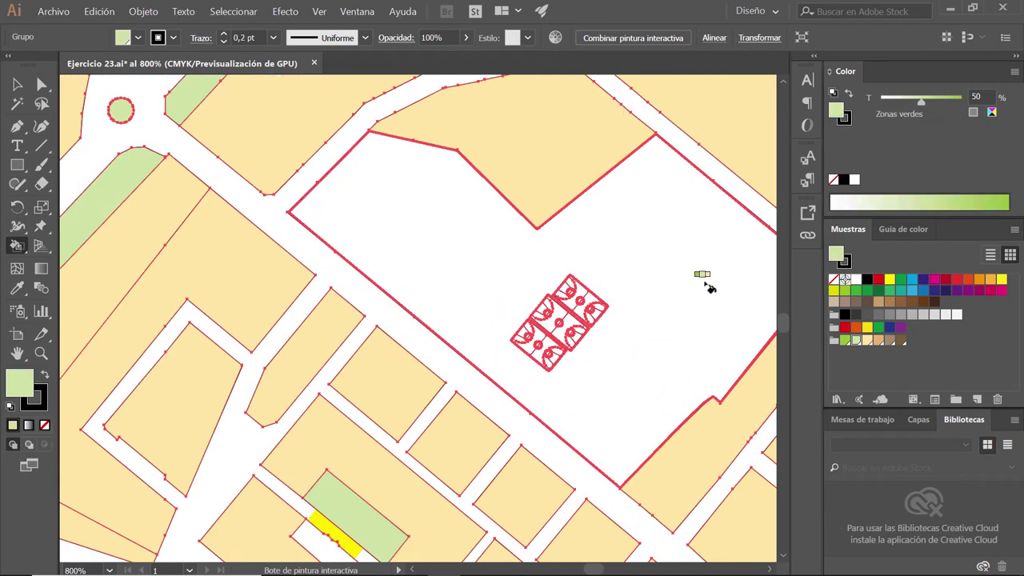
left_click(602, 332)
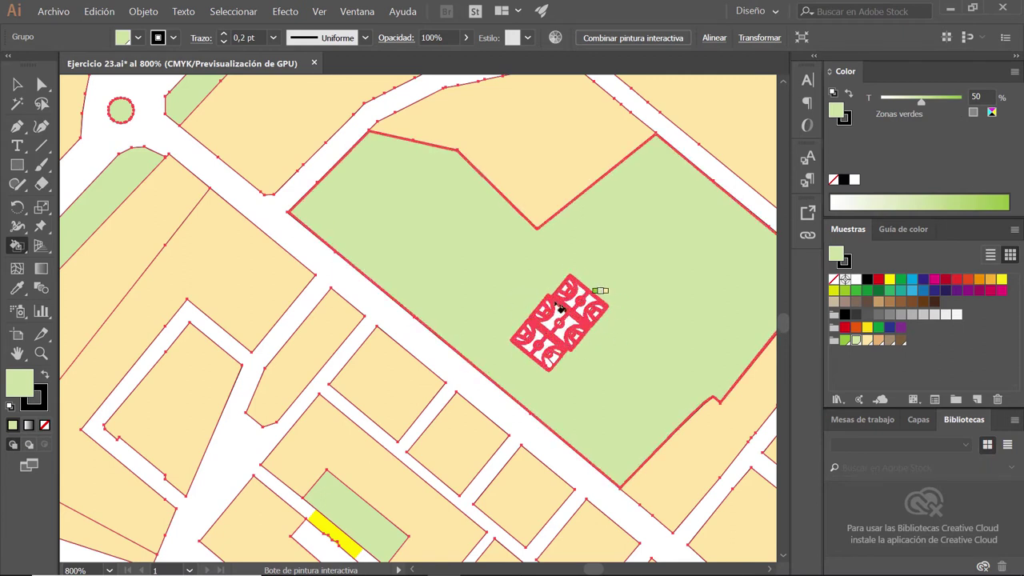
Step: Zoom in and paint the two small white buildings with live paint
scroll(462, 279, "down", 2)
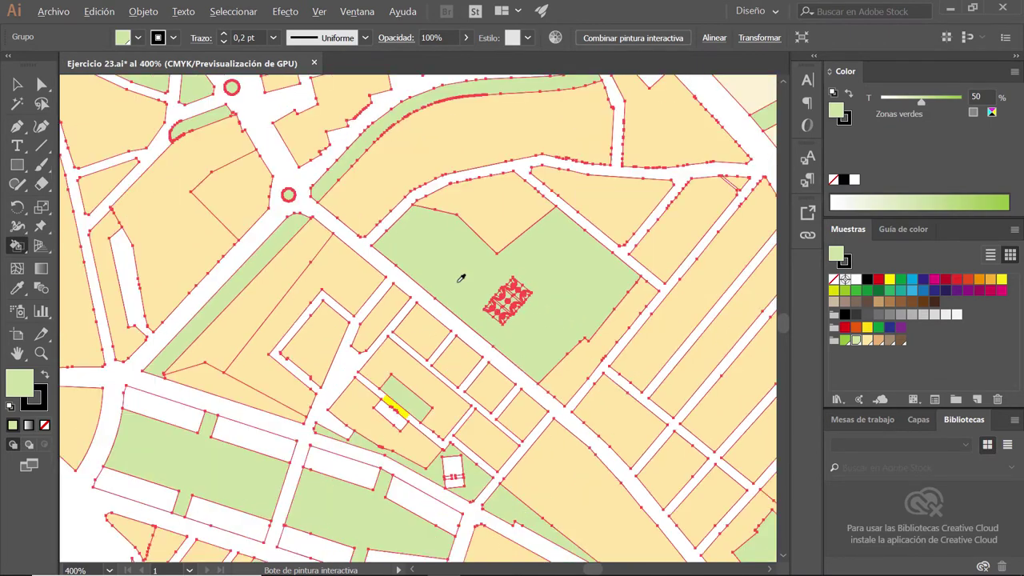
scroll(462, 279, "down", 1)
scroll(464, 276, "down", 1)
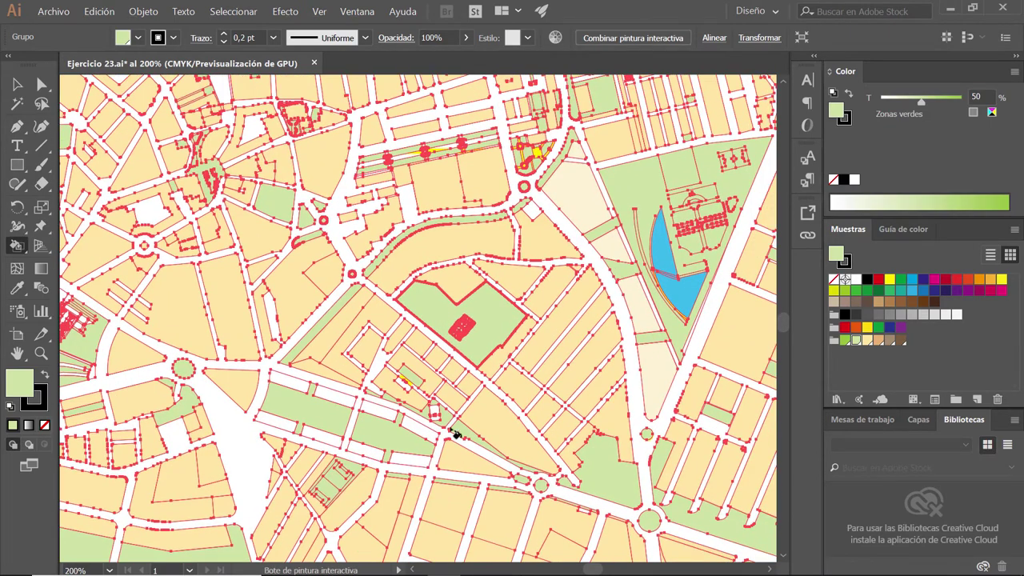
scroll(454, 434, "up", 2)
scroll(442, 429, "up", 1)
scroll(450, 372, "up", 2)
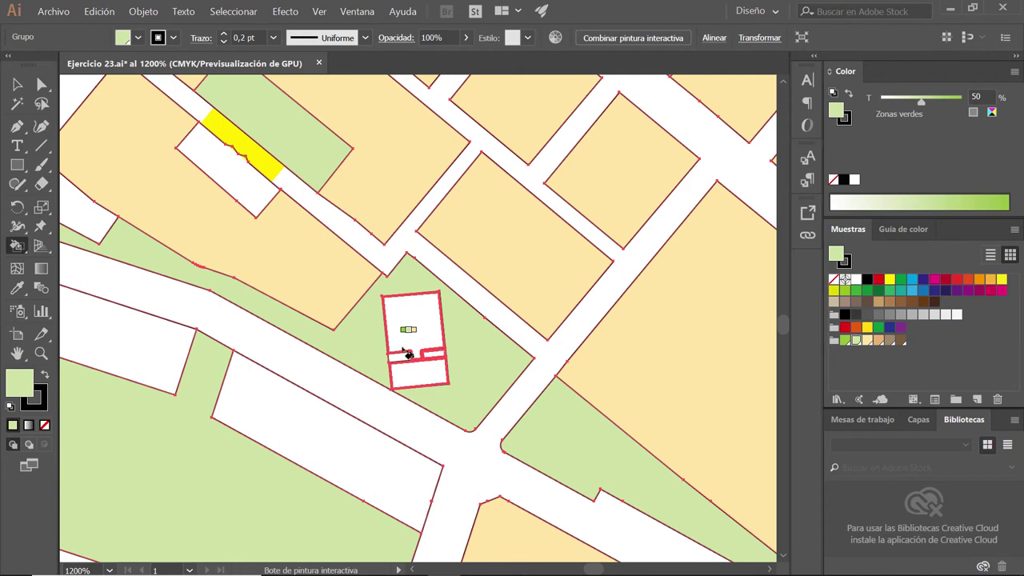
left_click(450, 323)
scroll(453, 316, "down", 2)
scroll(453, 313, "down", 1)
scroll(455, 314, "down", 1)
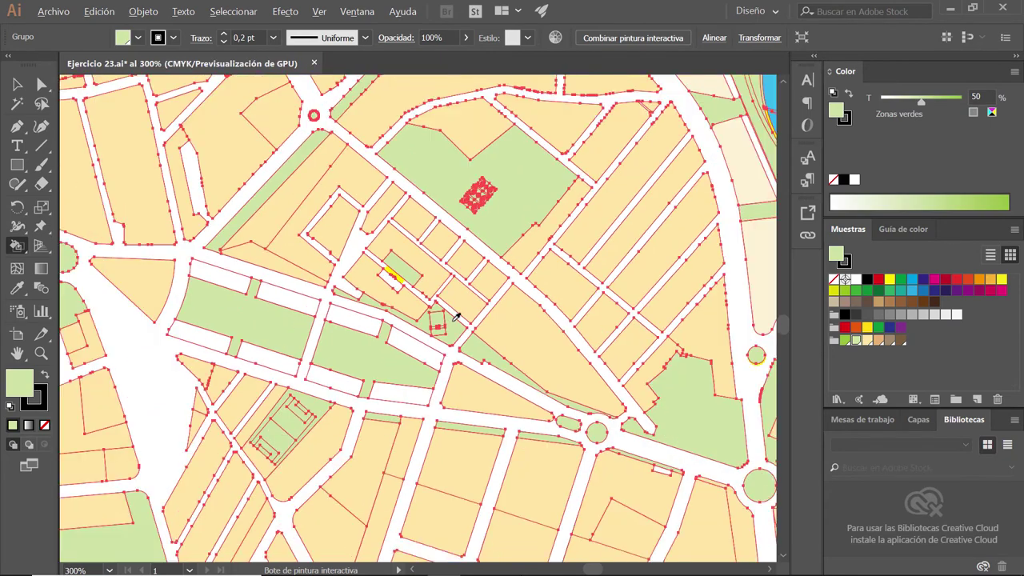
scroll(651, 491, "up", 1)
scroll(486, 354, "up", 1)
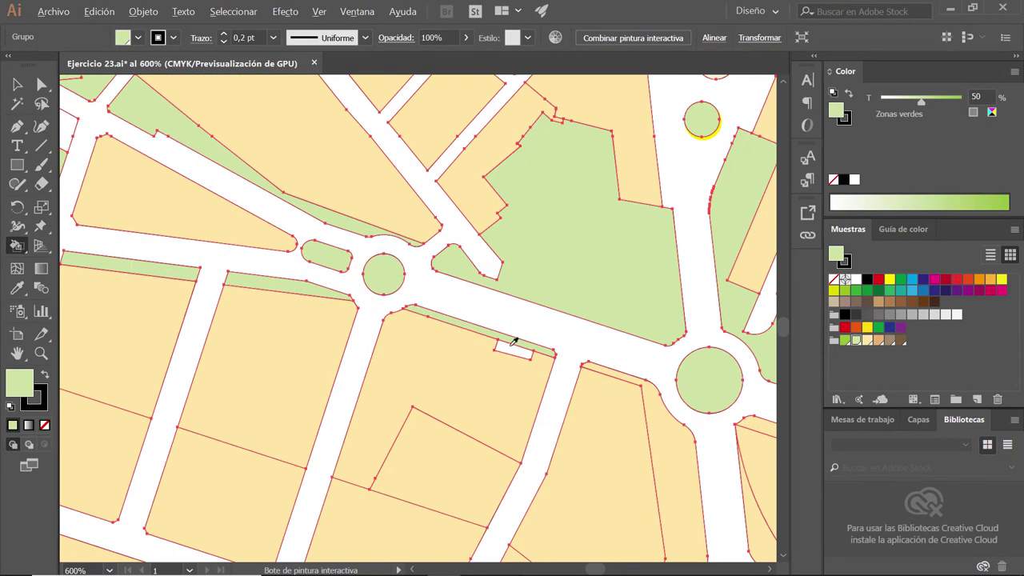
left_click(523, 352)
Step: Zoom out and pan to a different area of the street map
scroll(471, 318, "down", 2)
scroll(471, 320, "down", 1)
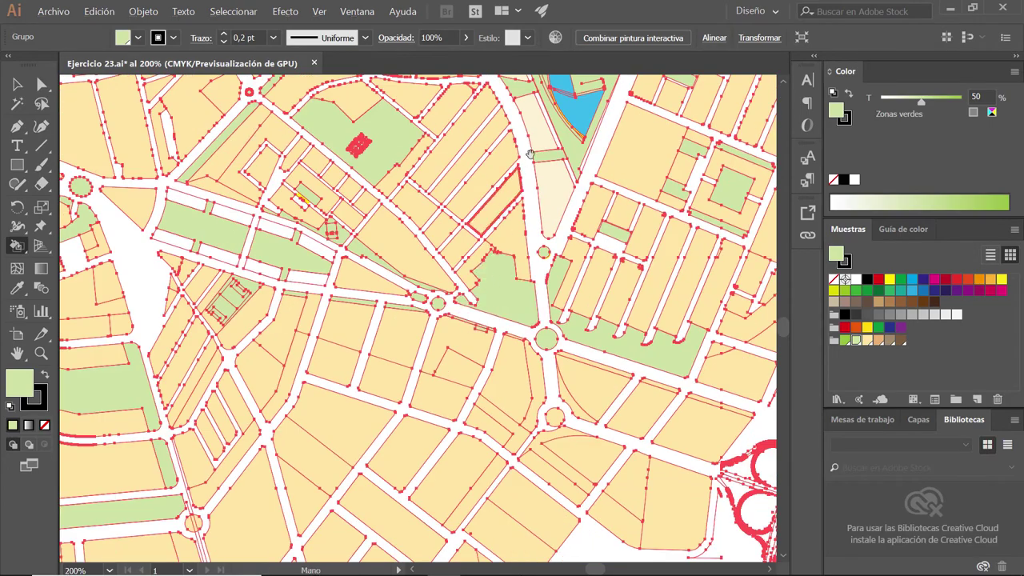
left_click_drag(530, 154, 566, 358)
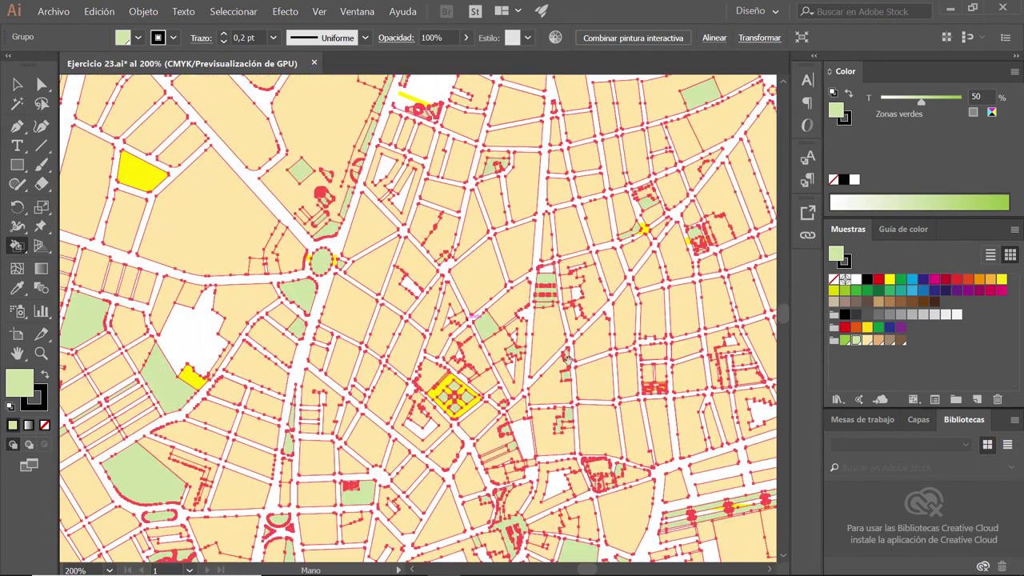
left_click_drag(572, 220, 551, 272)
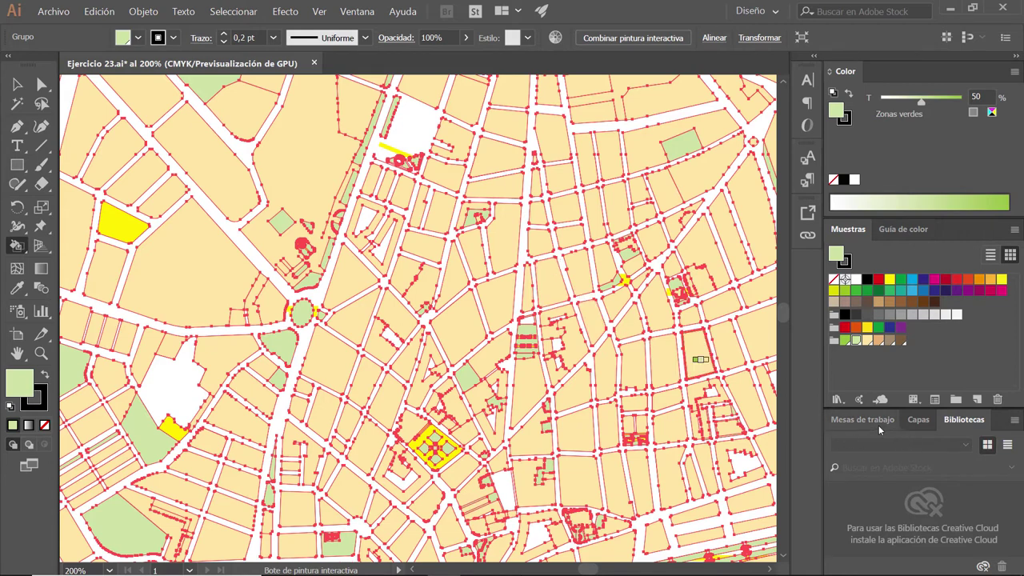
Step: Rename -NOMBRES to 'Nombres de las calles', lock Contornos, and hide Contornos and Zonas verdes
left_click(930, 420)
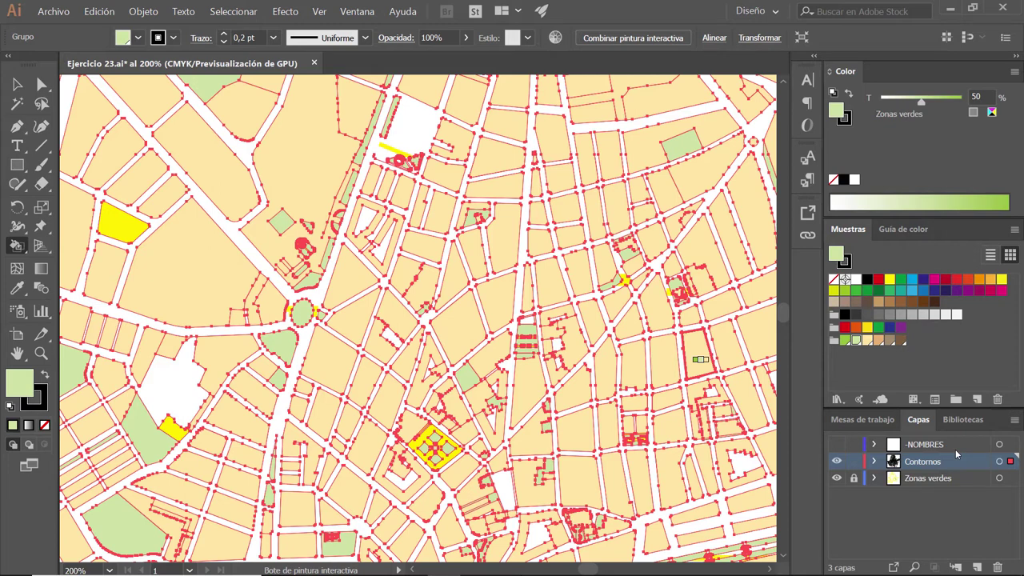
double_click(928, 444)
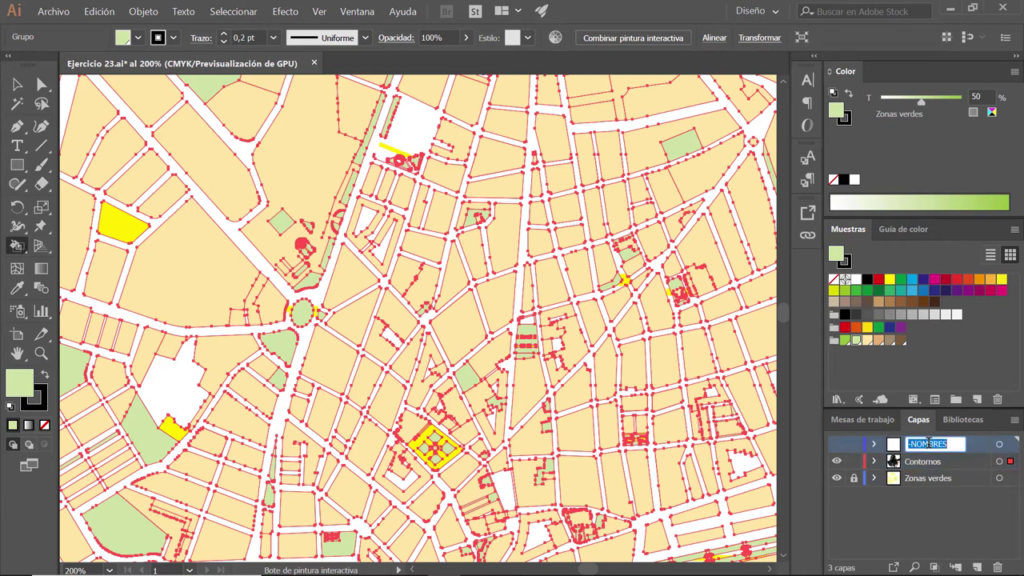
type("N")
type("s calles")
key("Return")
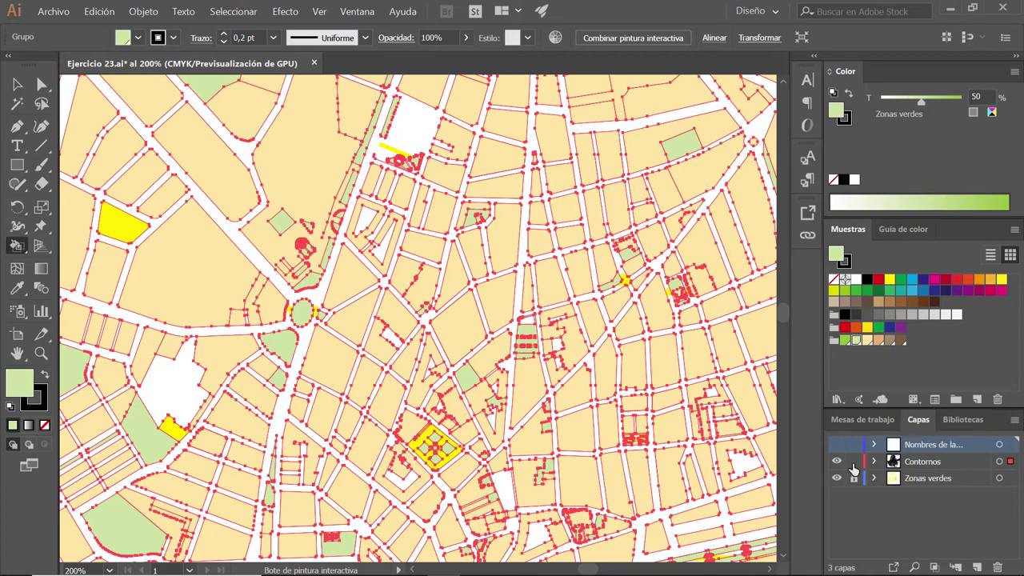
left_click(852, 462)
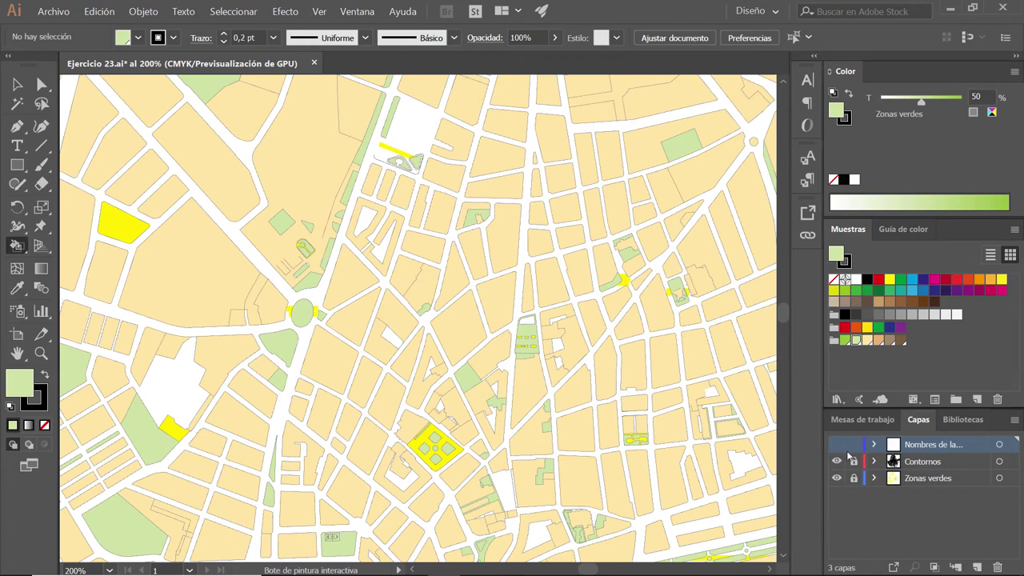
left_click(836, 445)
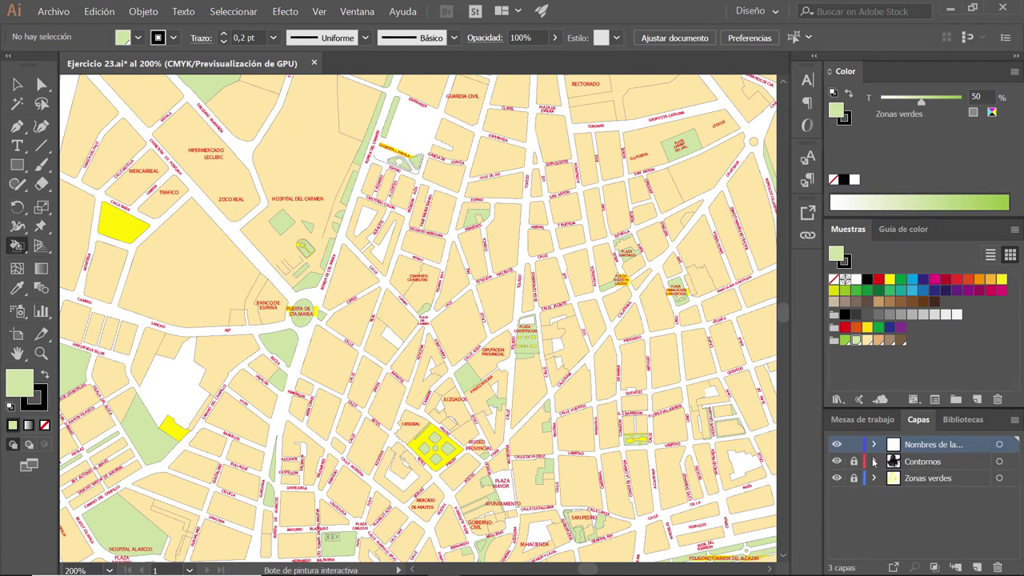
left_click_drag(836, 463, 838, 496)
Step: Zoom out to show all labels and select them via Seleccionar > Objeto > Todos los objetos de texto
key("z")
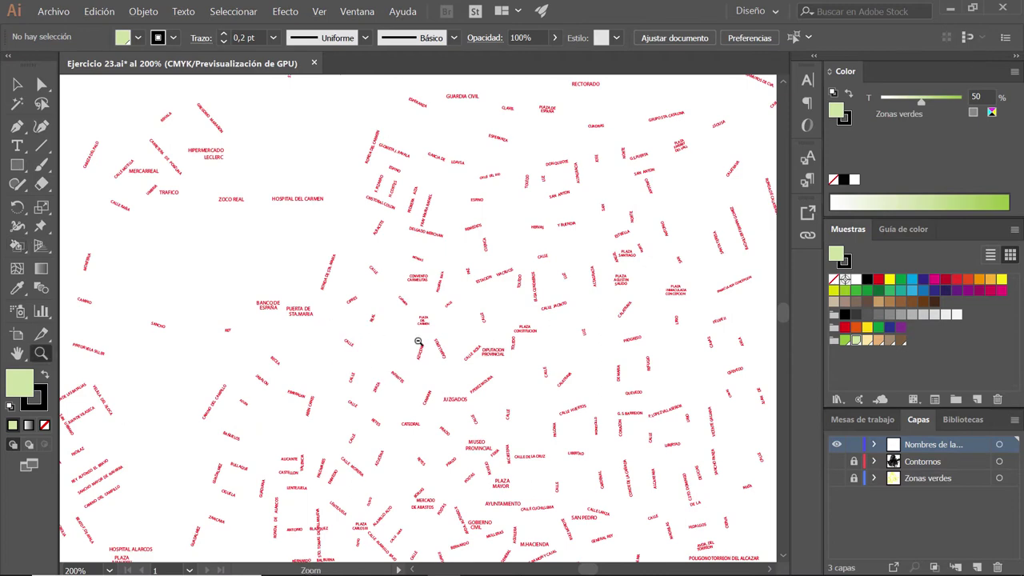
left_click(458, 348, "alt")
left_click(488, 356, "alt")
left_click_drag(400, 360, 489, 374)
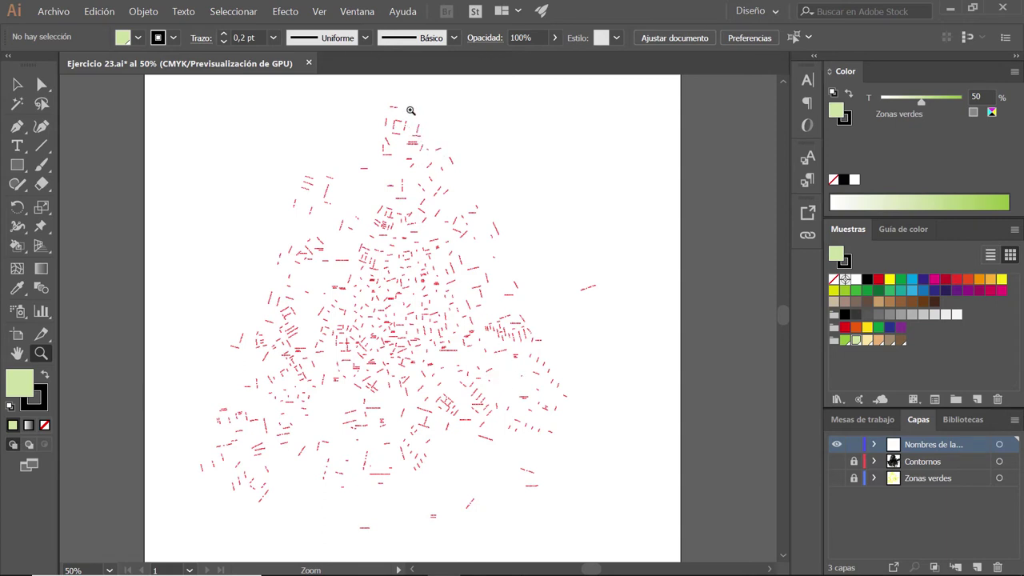
left_click(251, 16)
mouse_move(236, 136)
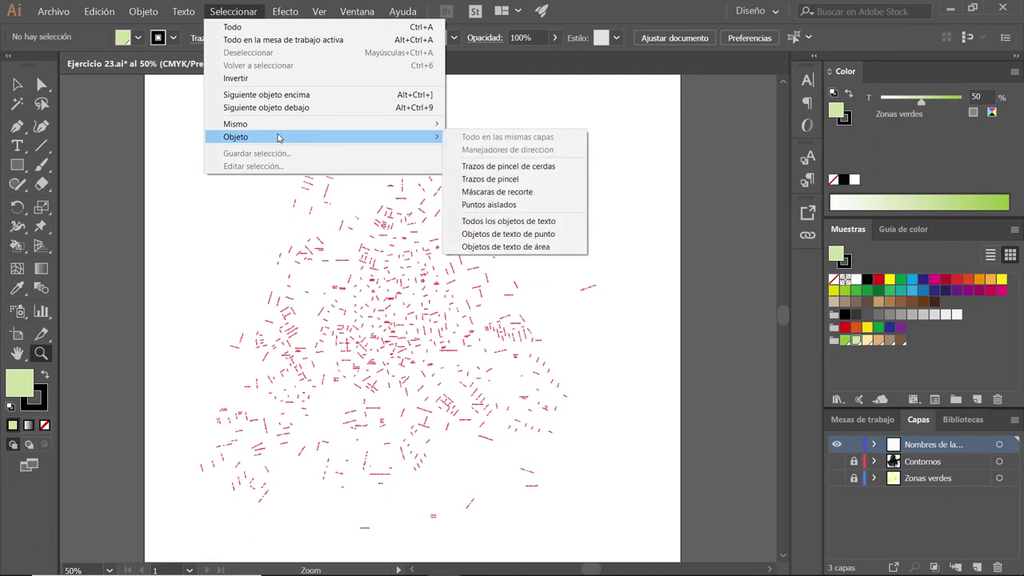
left_click(512, 224)
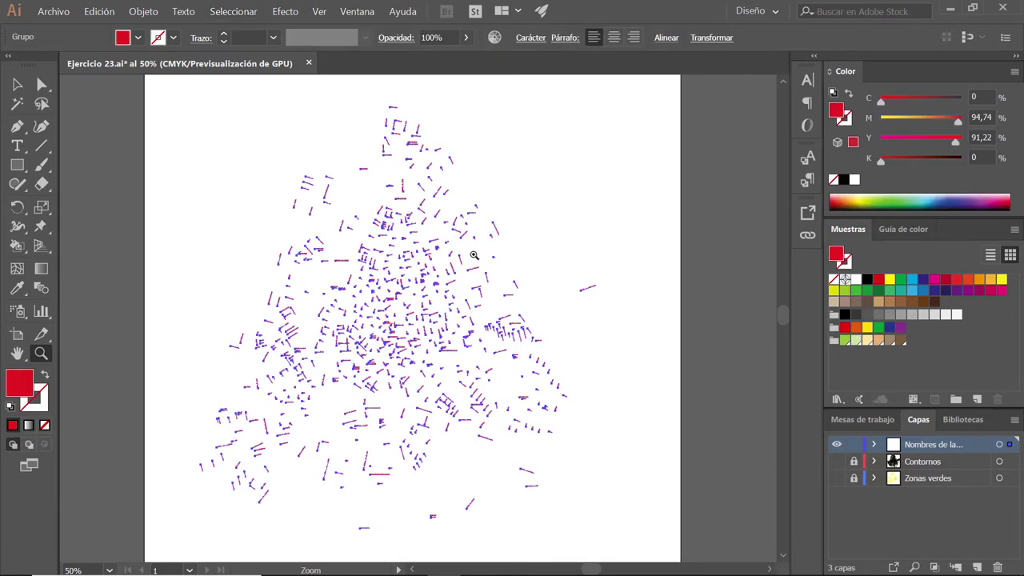
key("ctrl")
Step: Convert the selected street labels to Tipo Título case and zoom in to read them
left_click(189, 13)
mouse_move(226, 192)
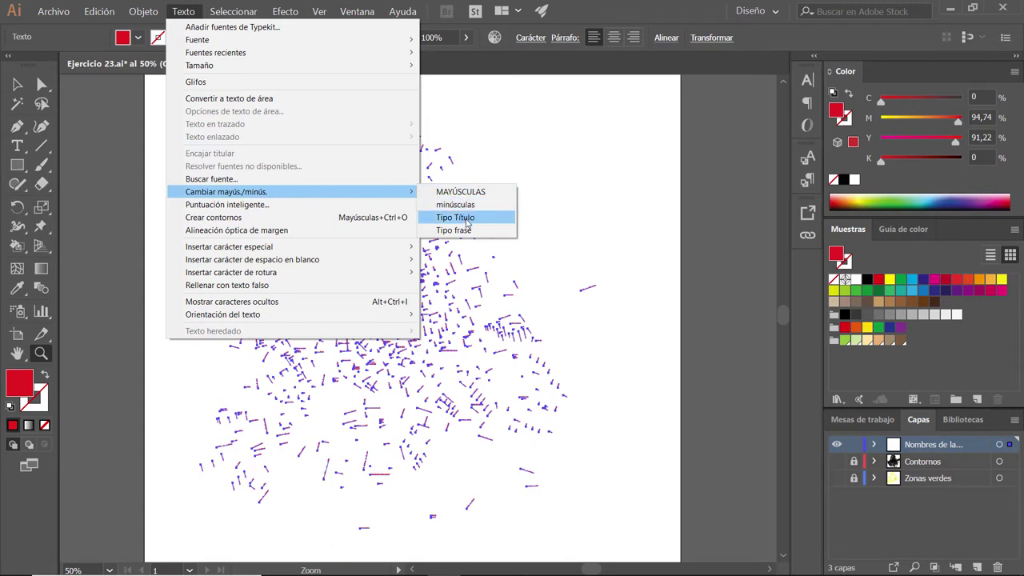
left_click(466, 223)
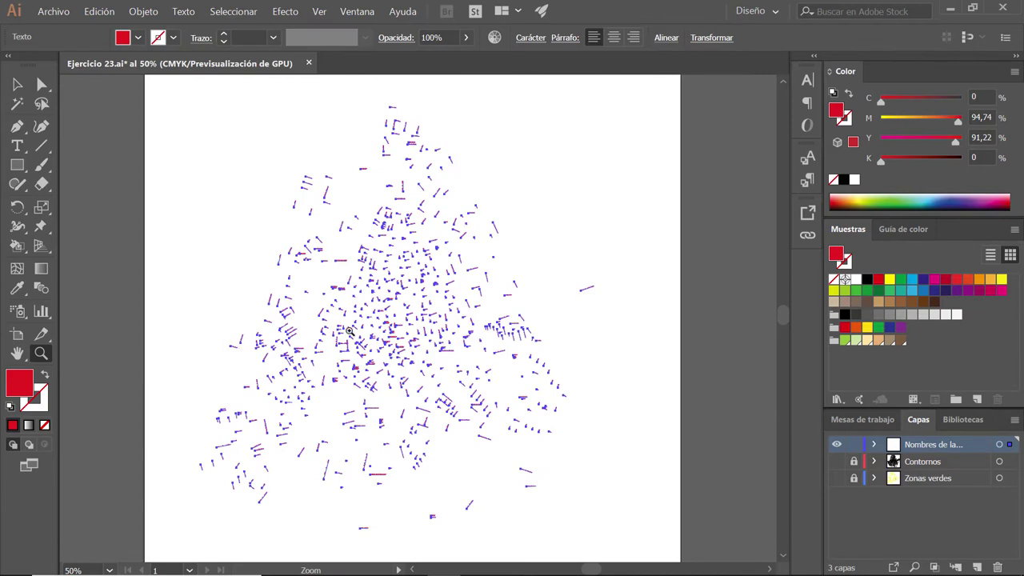
mouse_move(466, 223)
left_mouse_down()
mouse_move(498, 321)
mouse_move(415, 315)
left_mouse_up()
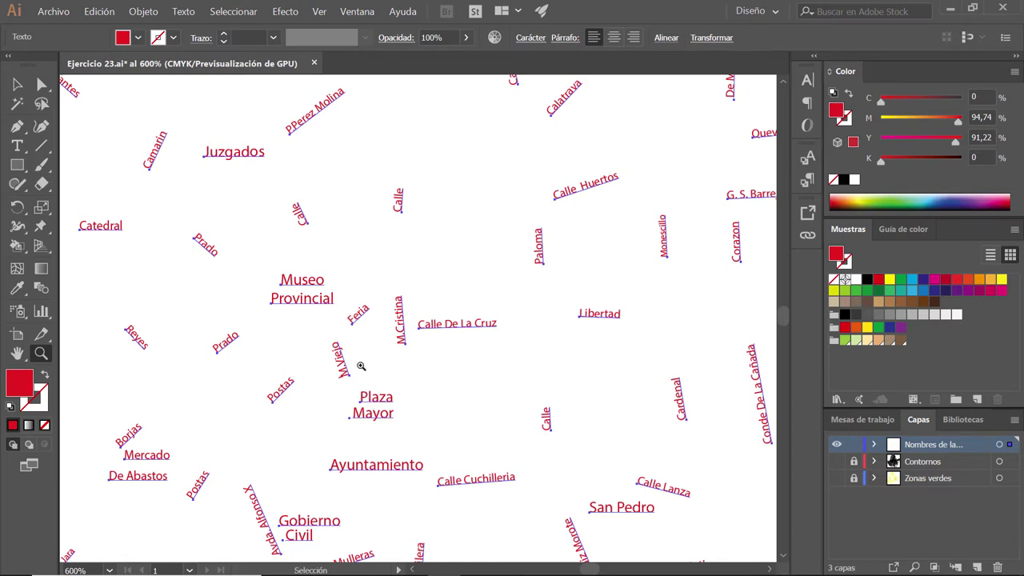
Step: Apply Univers LT Std 57 Condensed to the labels, found by searching 'univer', and set tracking to 25
key("ctrl+t")
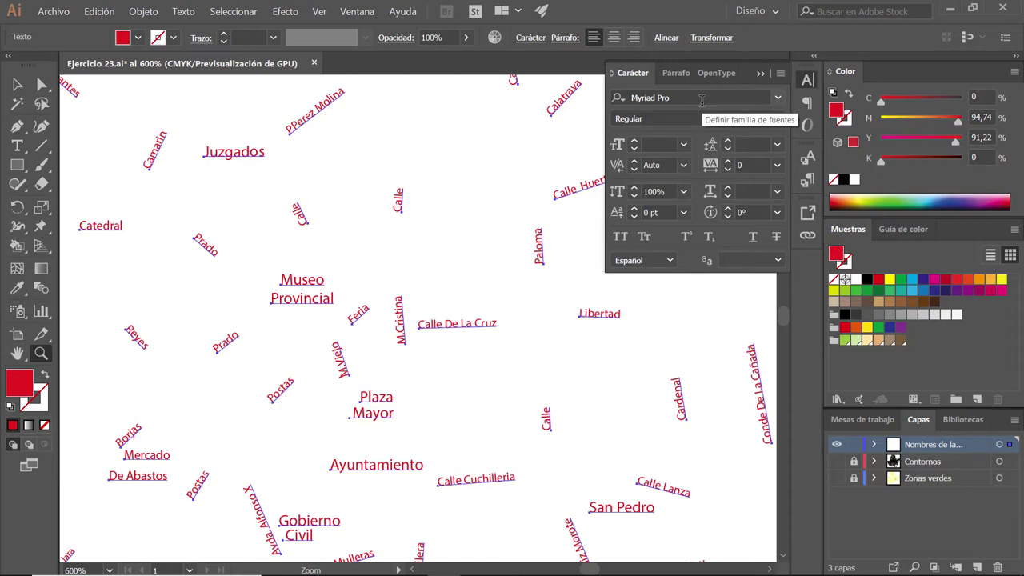
left_click(701, 98)
type("u")
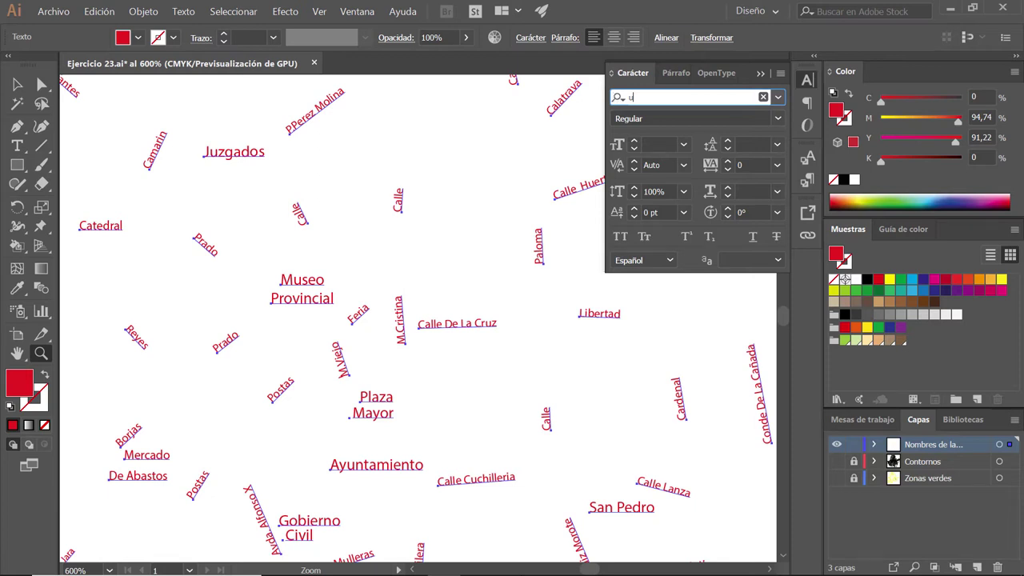
type("niver")
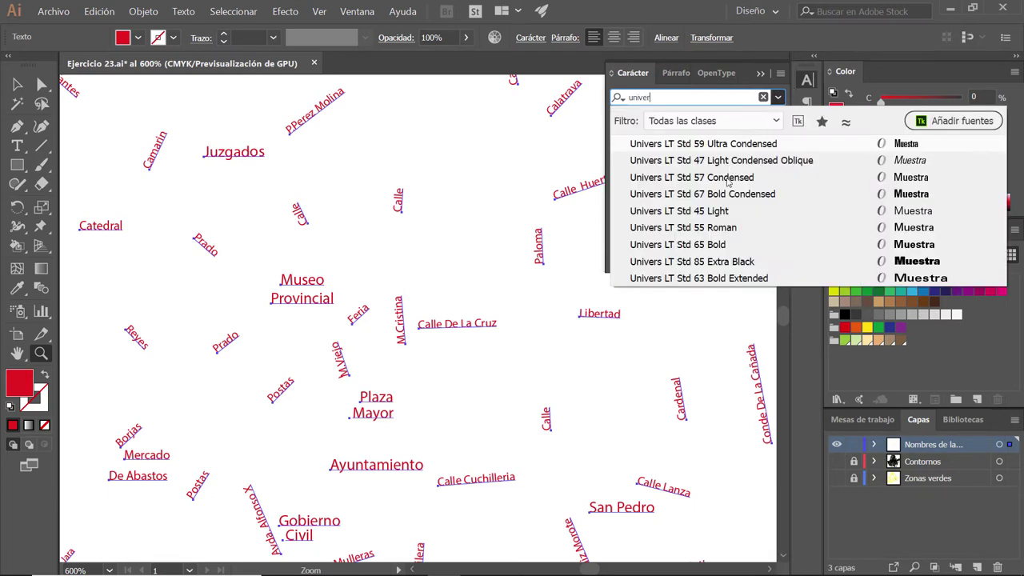
left_click(728, 180)
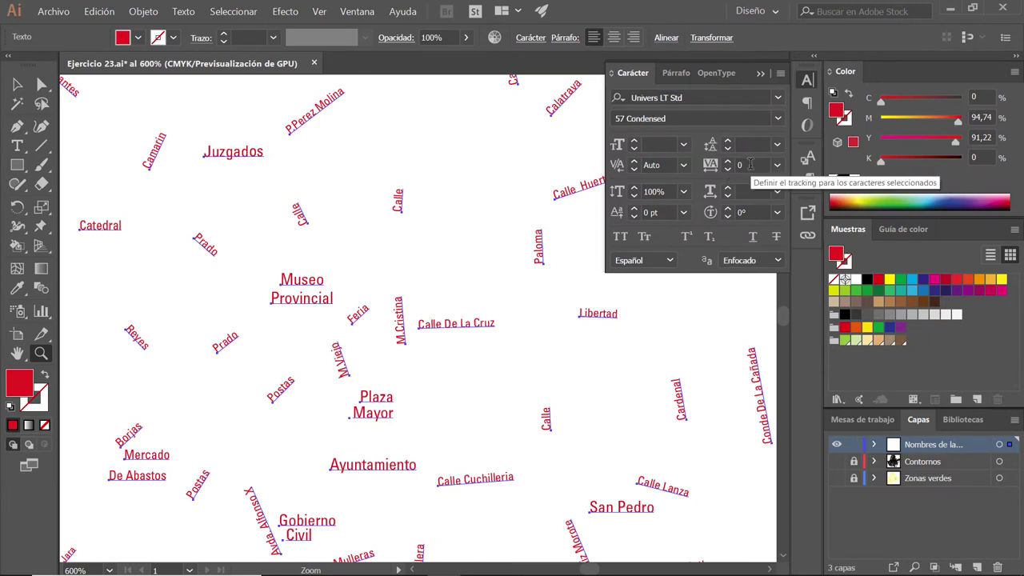
left_click(750, 164)
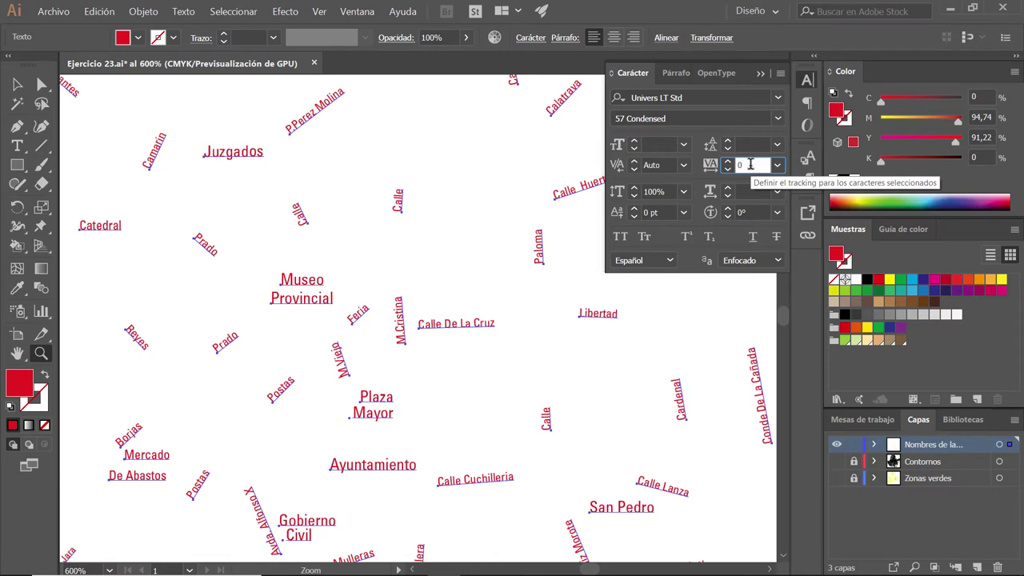
double_click(750, 164)
type("5")
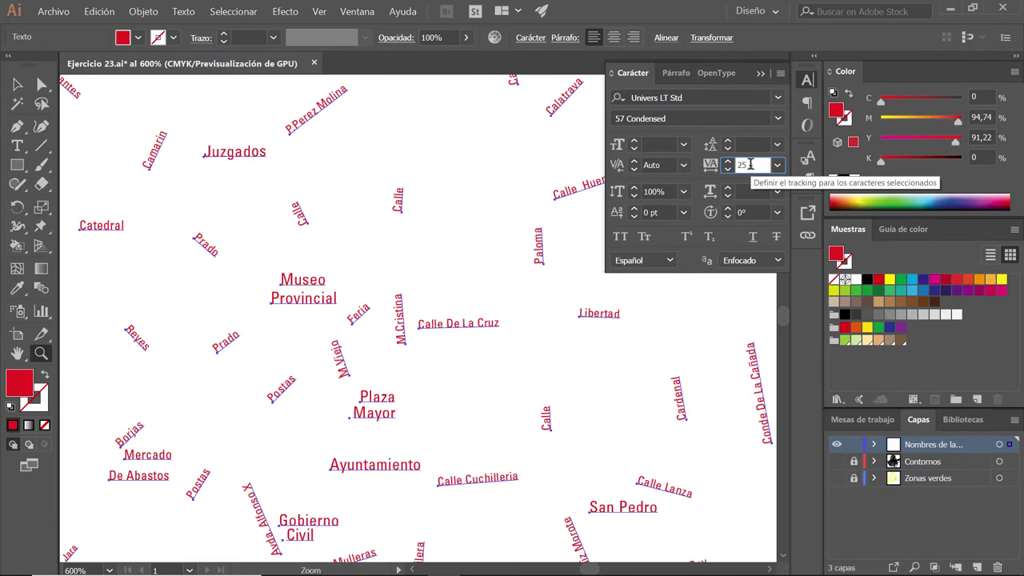
key("Return")
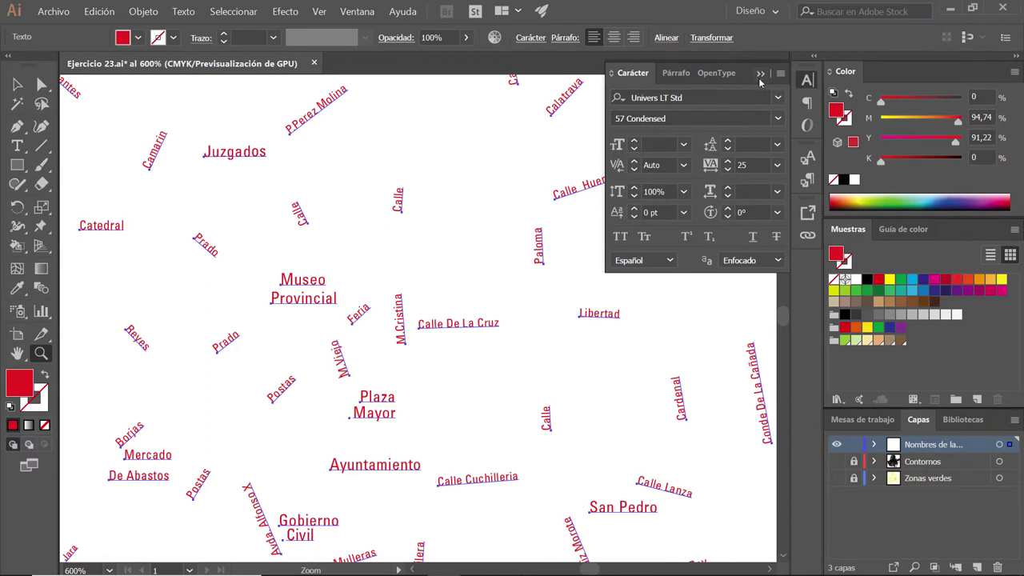
left_click(761, 77)
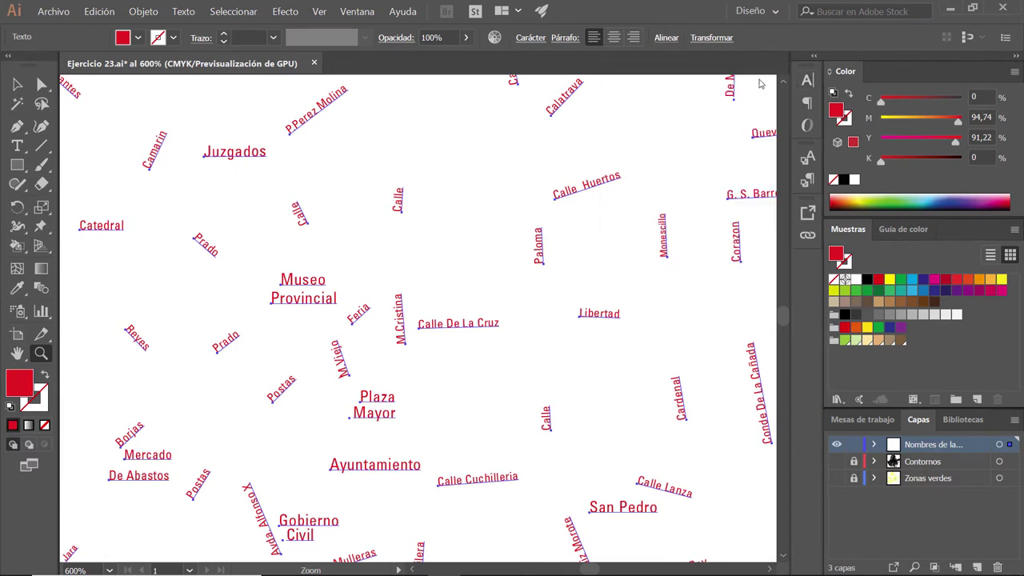
Step: Open the Appearance panel and float it over the canvas
left_click(359, 14)
left_click(450, 161)
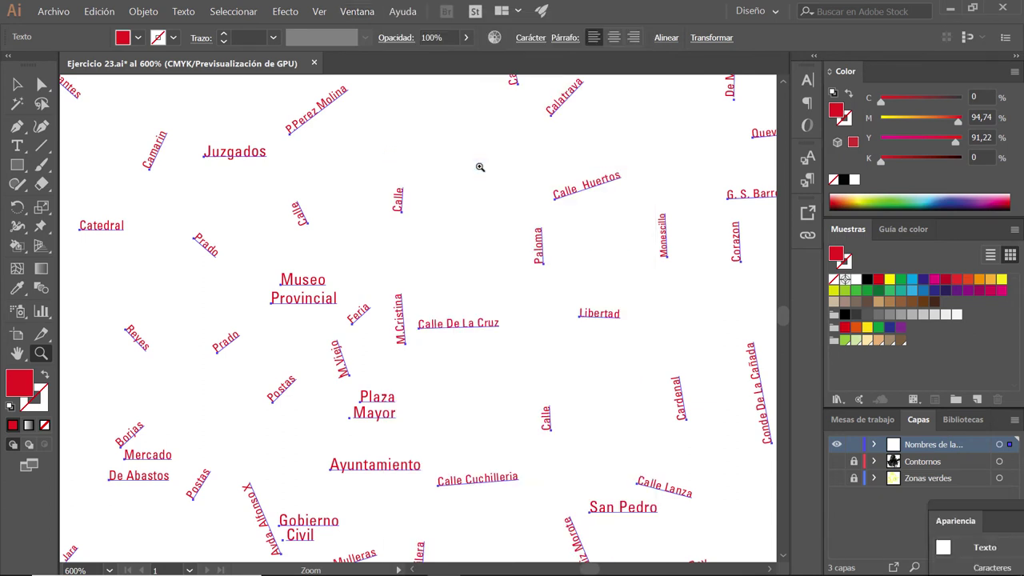
left_click_drag(975, 513, 563, 131)
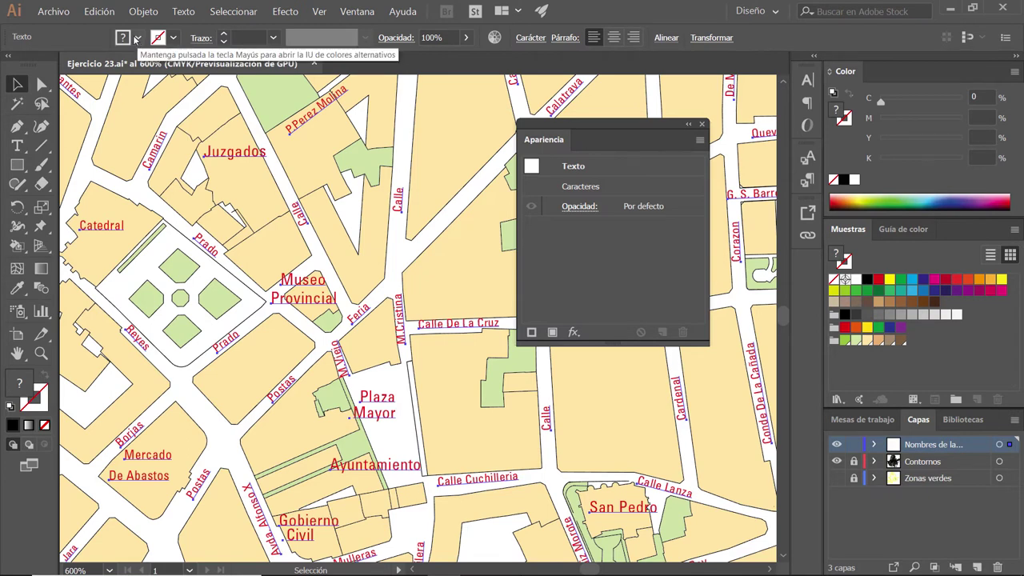
Step: Make the label characters black and add a new white fill to their appearance
left_click(137, 37)
left_click(43, 64)
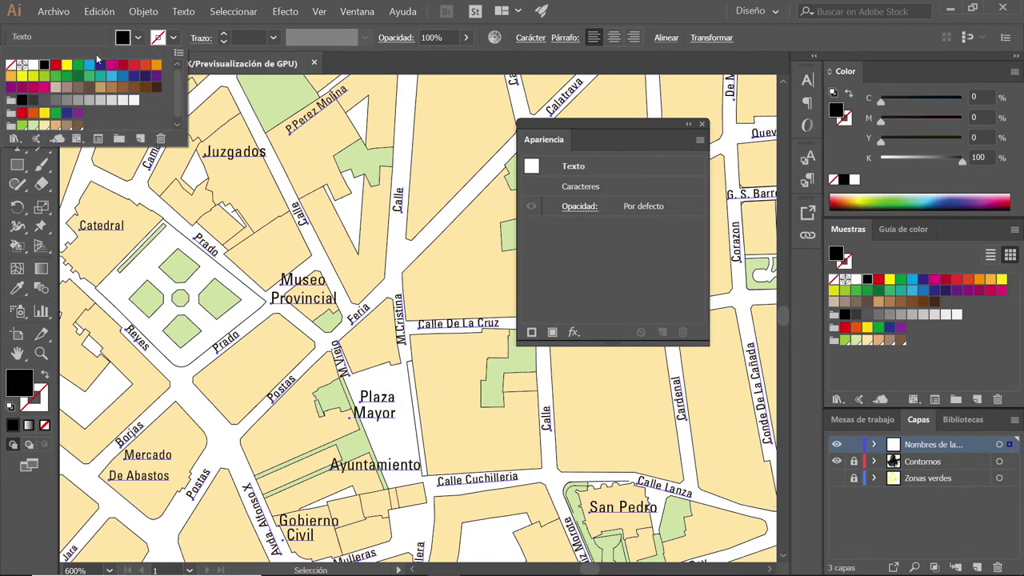
left_click(553, 331)
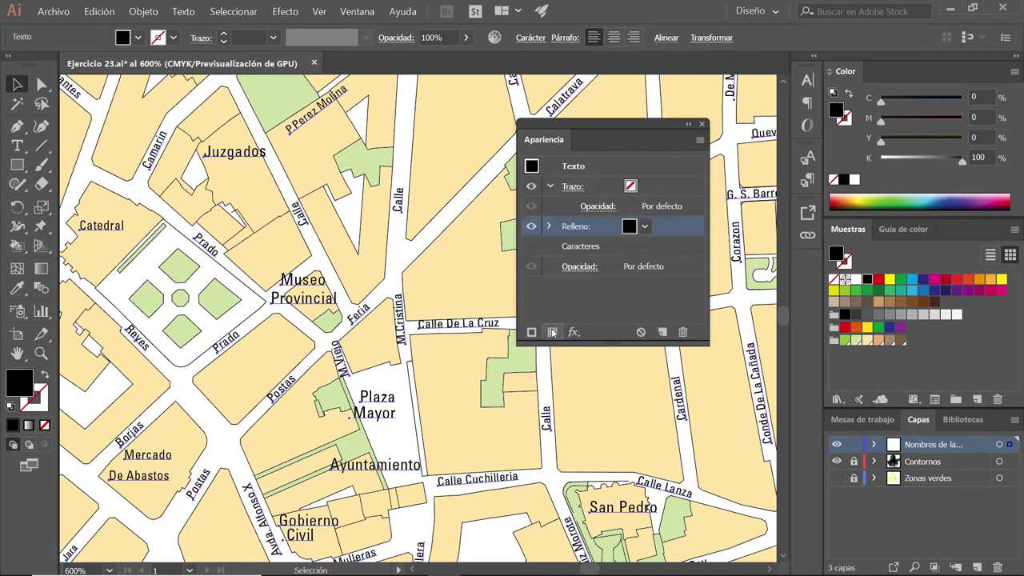
left_click(645, 226)
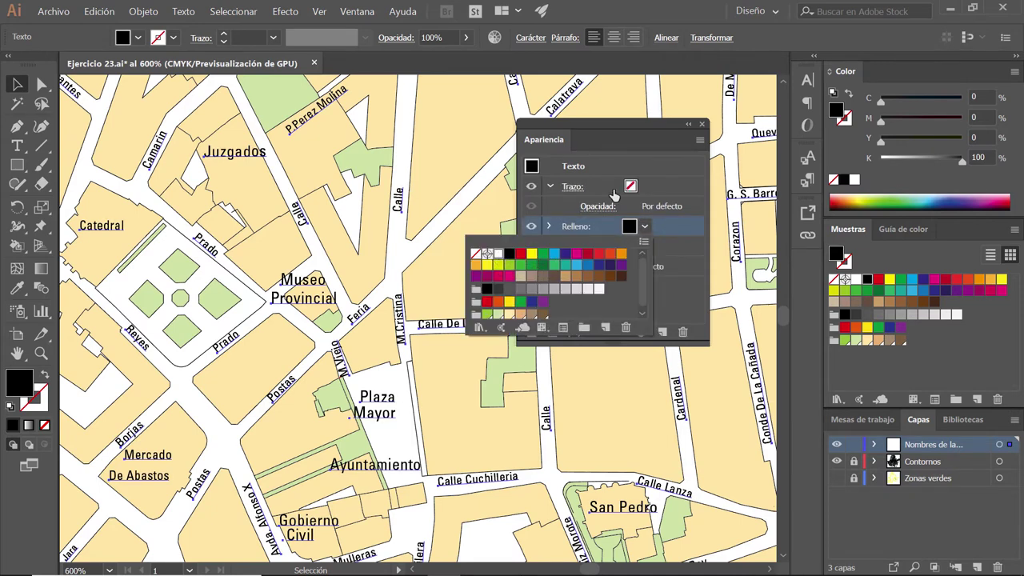
left_click(497, 254)
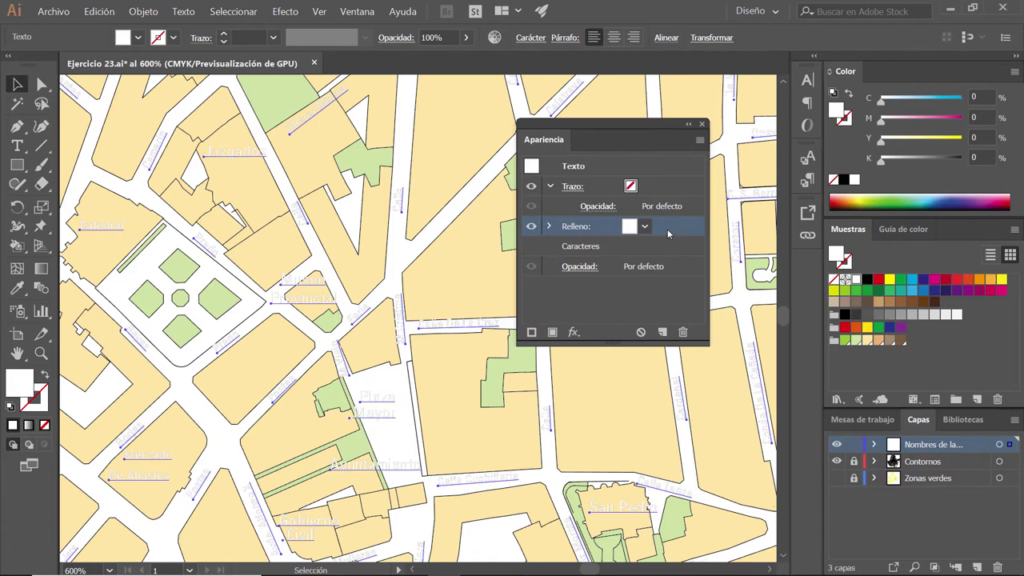
Step: Give the added fill a 0.5 pt Offset Path with round joins and move it below the characters
left_click(290, 14)
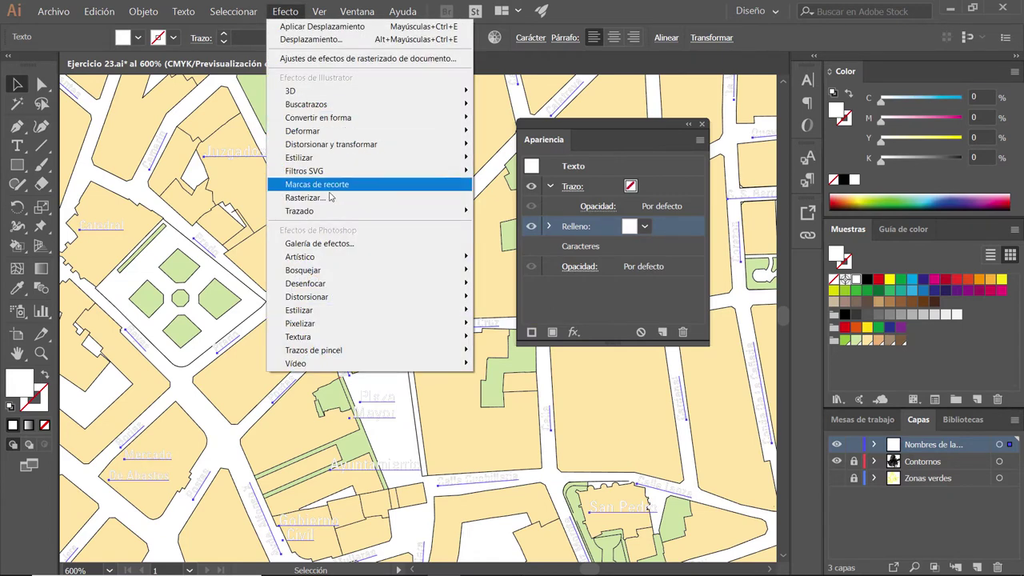
left_click(519, 237)
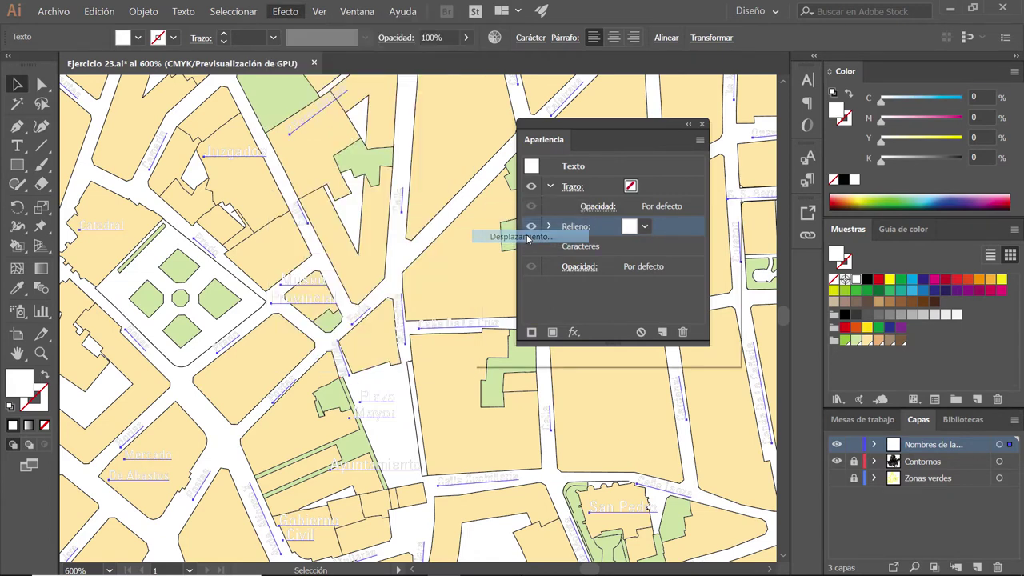
type("0,")
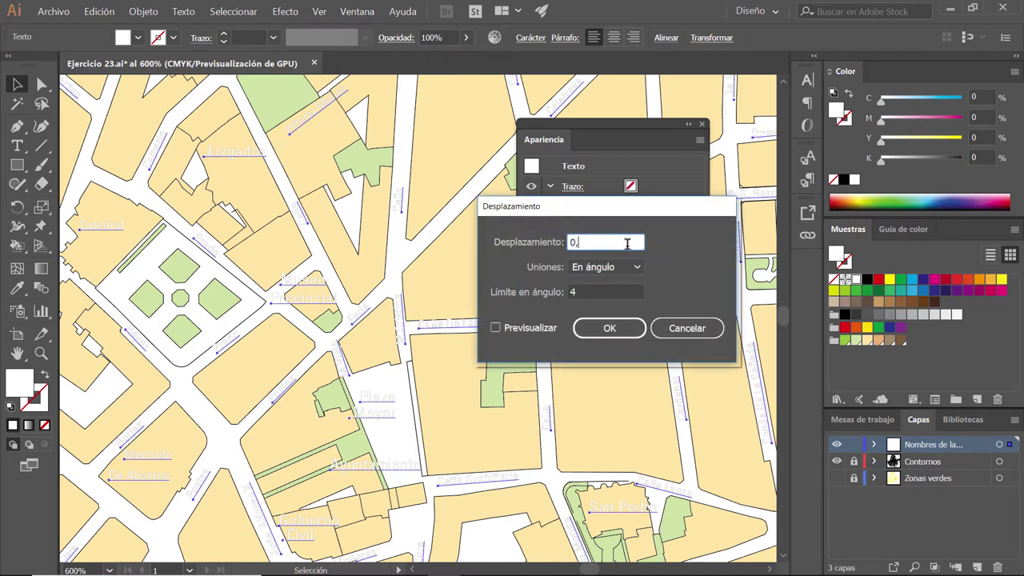
type("5pt")
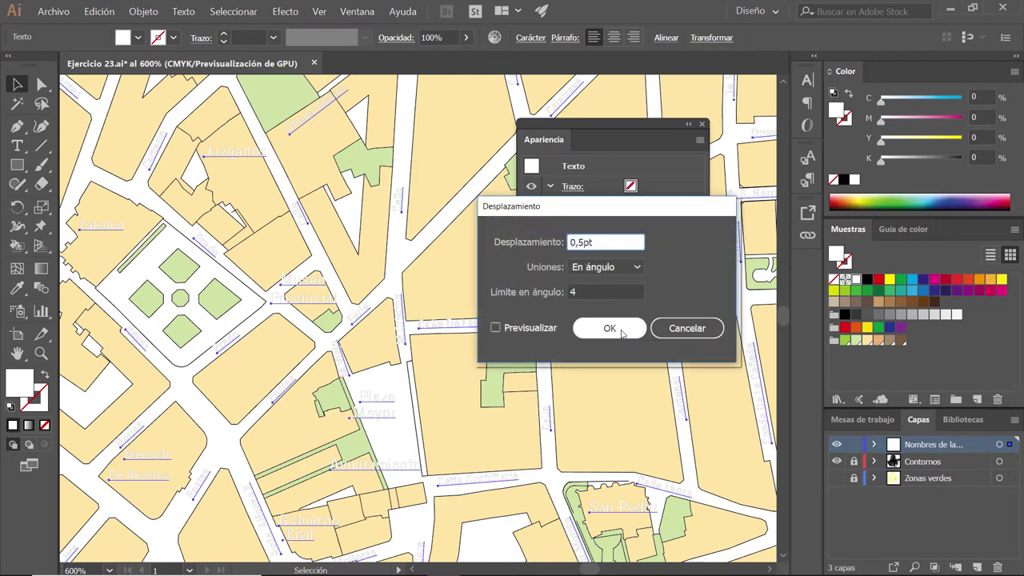
left_click(605, 266)
left_click(605, 301)
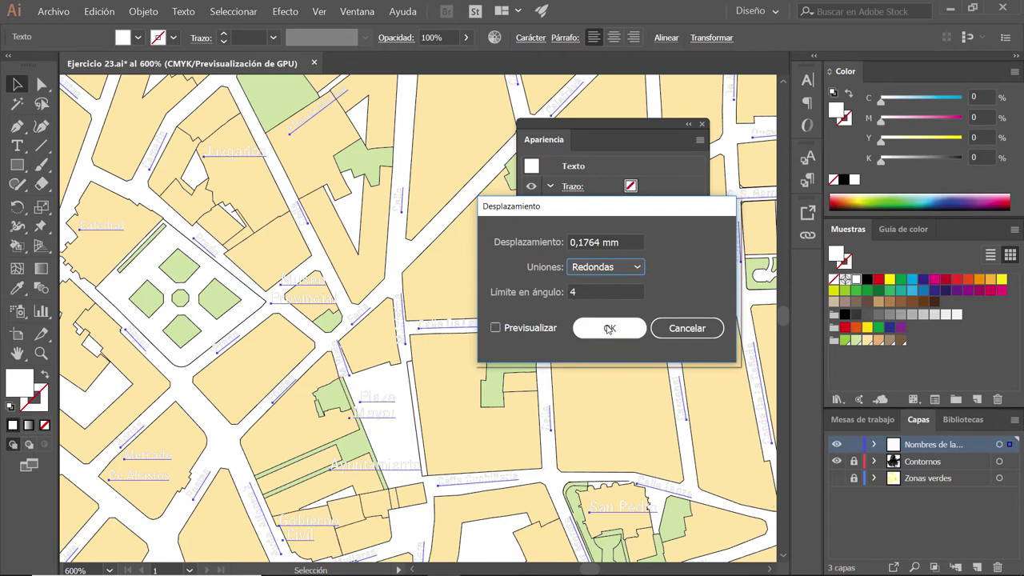
left_click(607, 328)
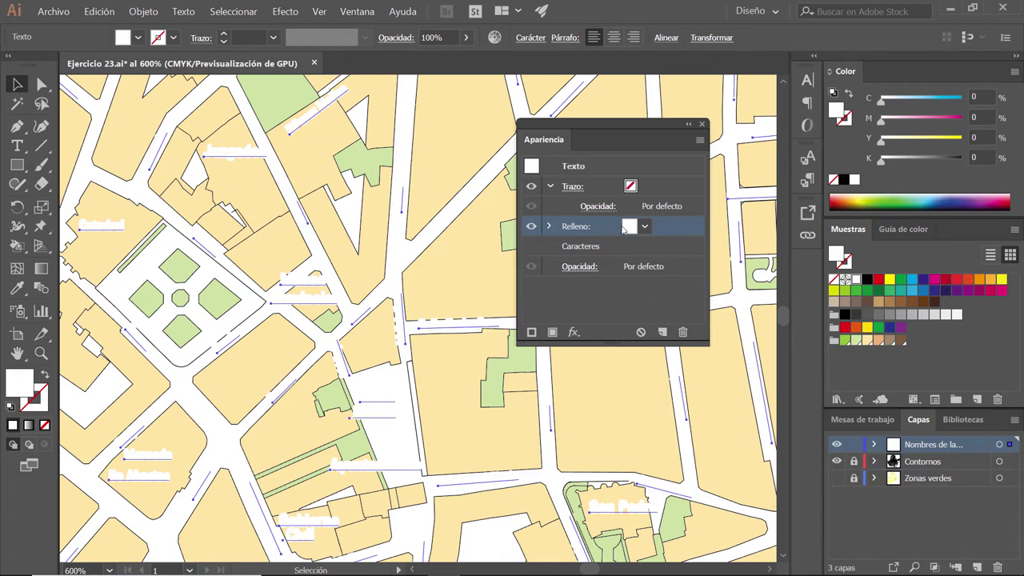
left_click_drag(676, 232, 668, 253)
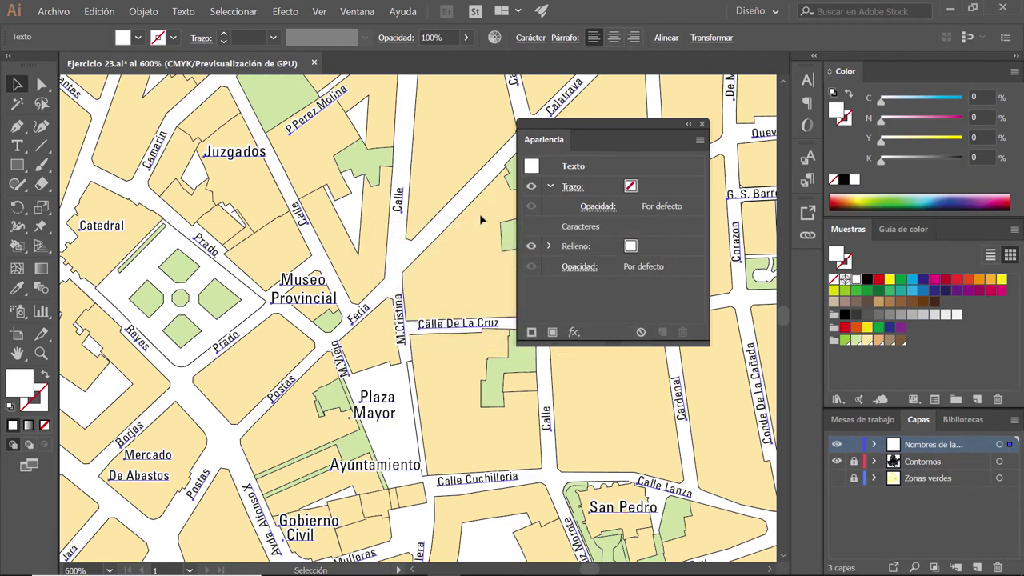
Step: Scale each label to 110% horizontally and vertically with strokes and effects scaled, then deselect
left_click(155, 14)
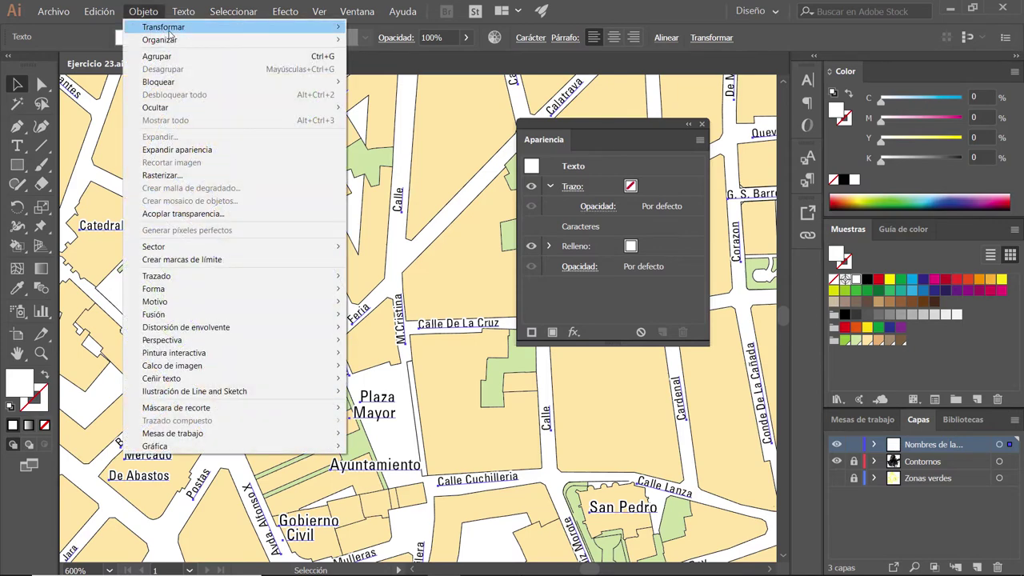
mouse_move(164, 27)
left_click(446, 112)
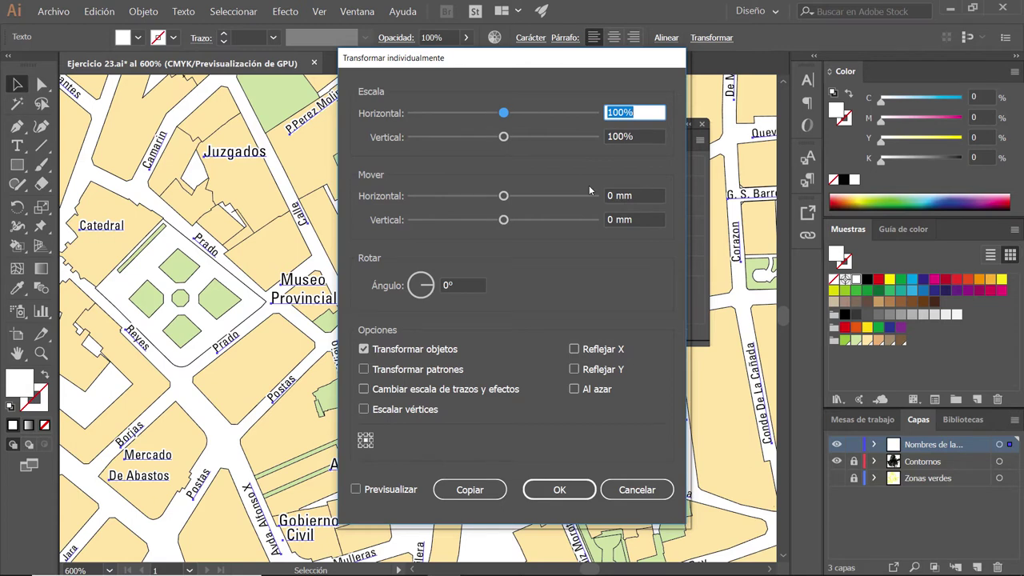
type("110")
key("Tab")
type("110")
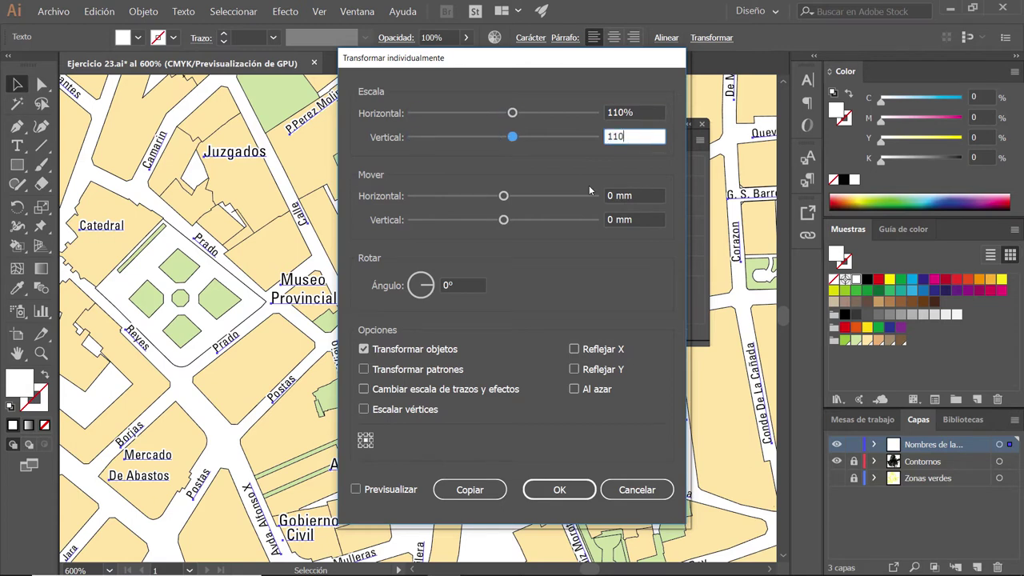
key("Tab")
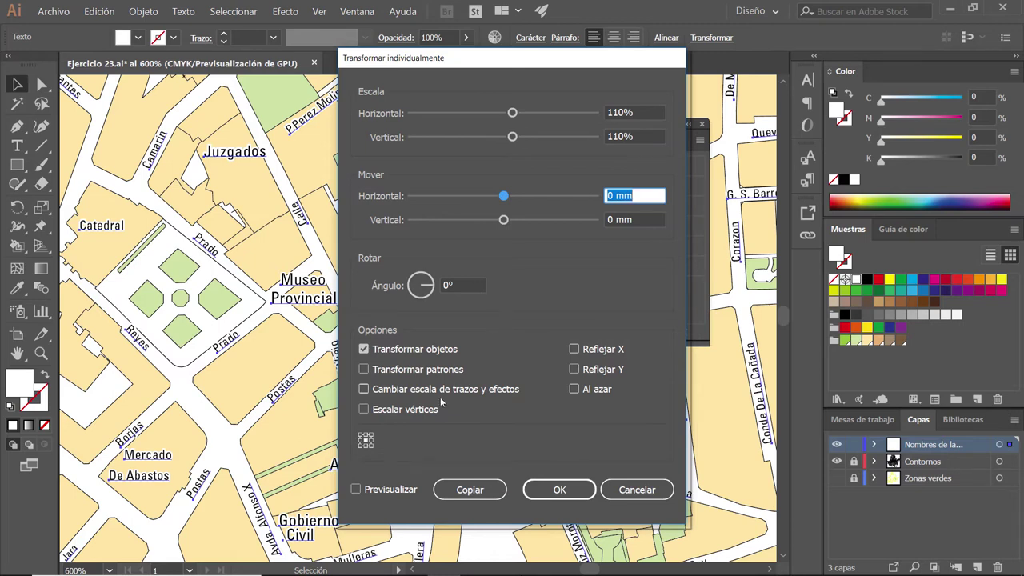
left_click(364, 390)
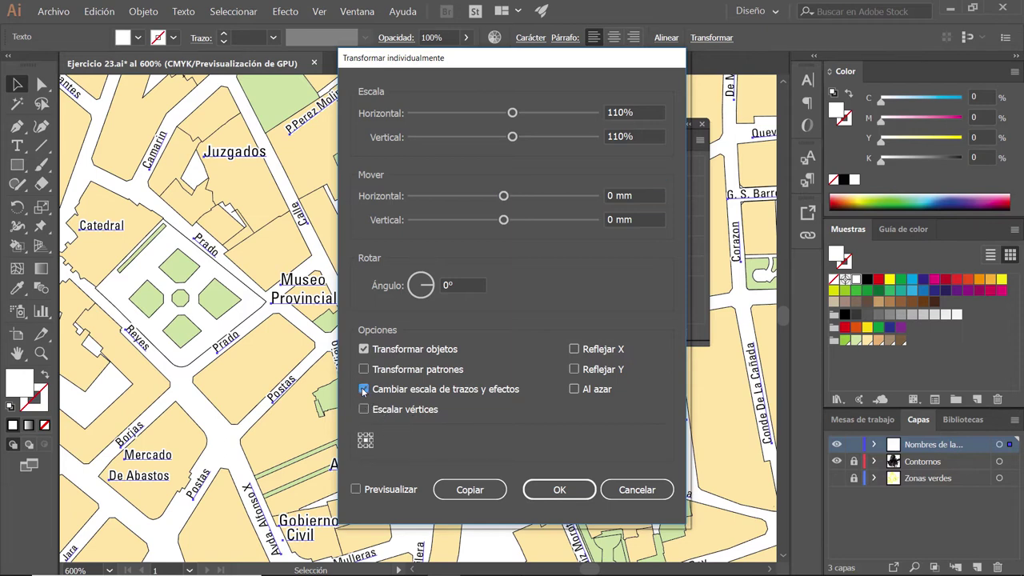
left_click(574, 495)
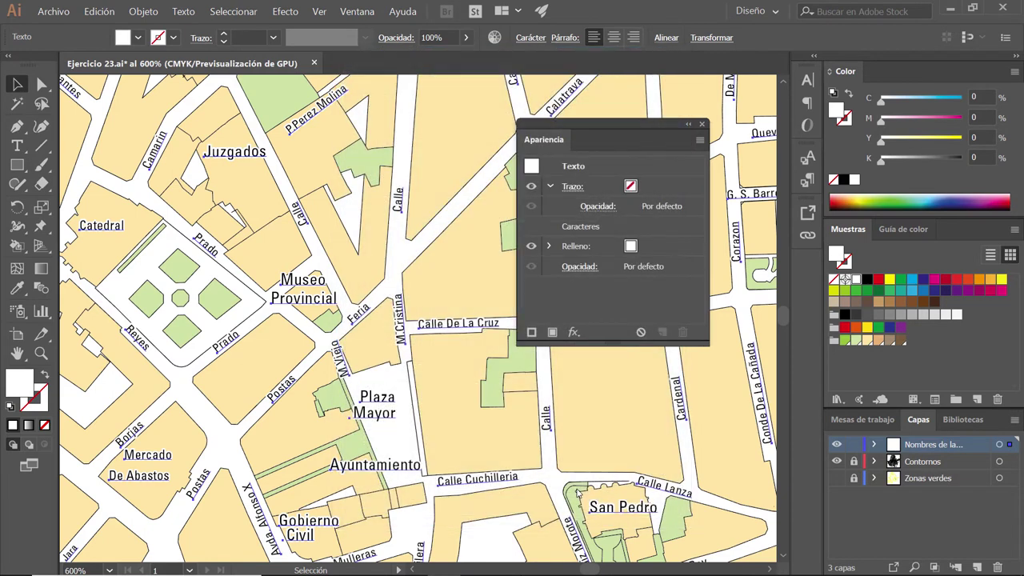
left_click(406, 257)
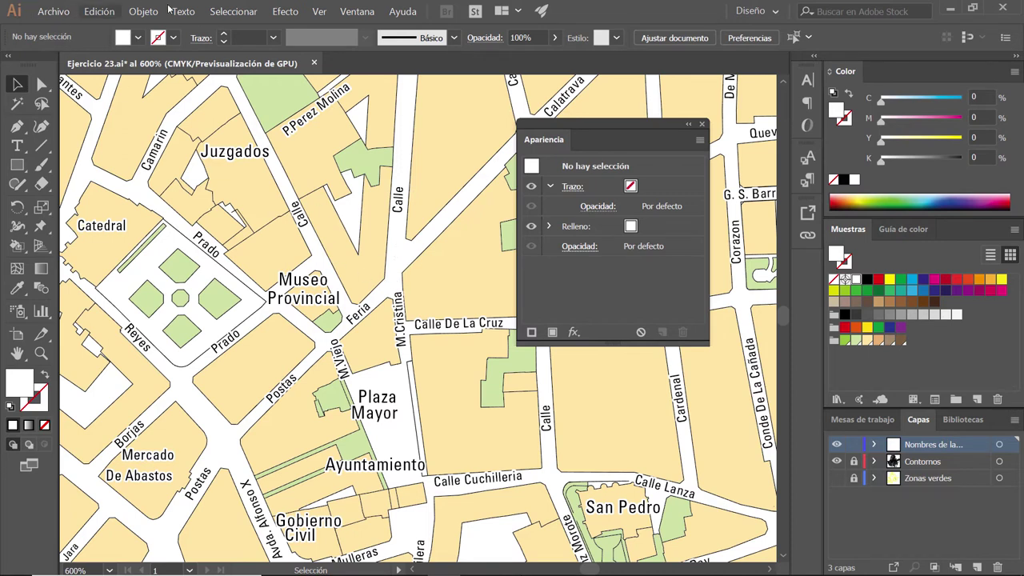
Step: Set up Find and Replace to change 'De' to 'de', whole words only and case-sensitive
left_click(100, 13)
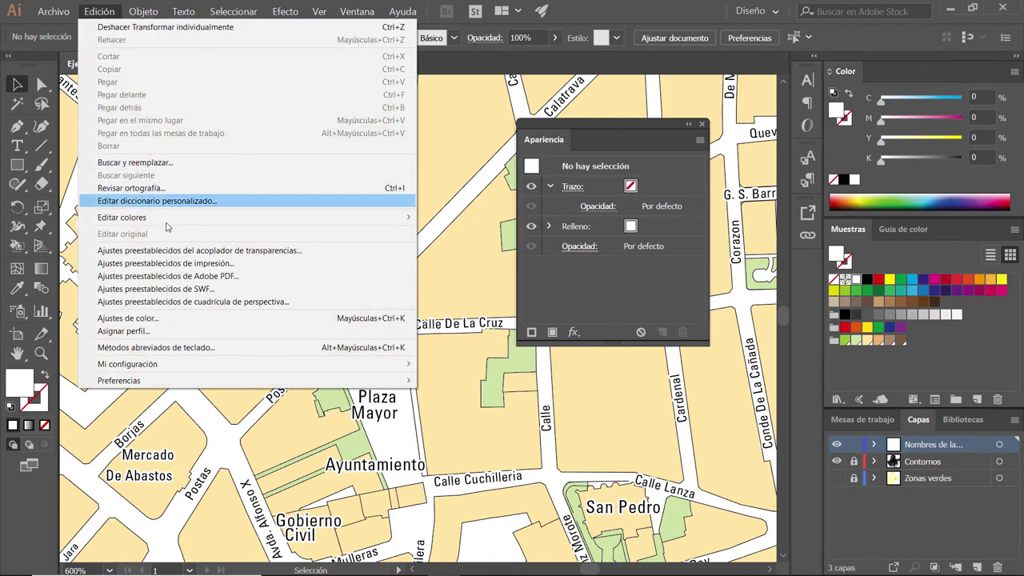
left_click(142, 163)
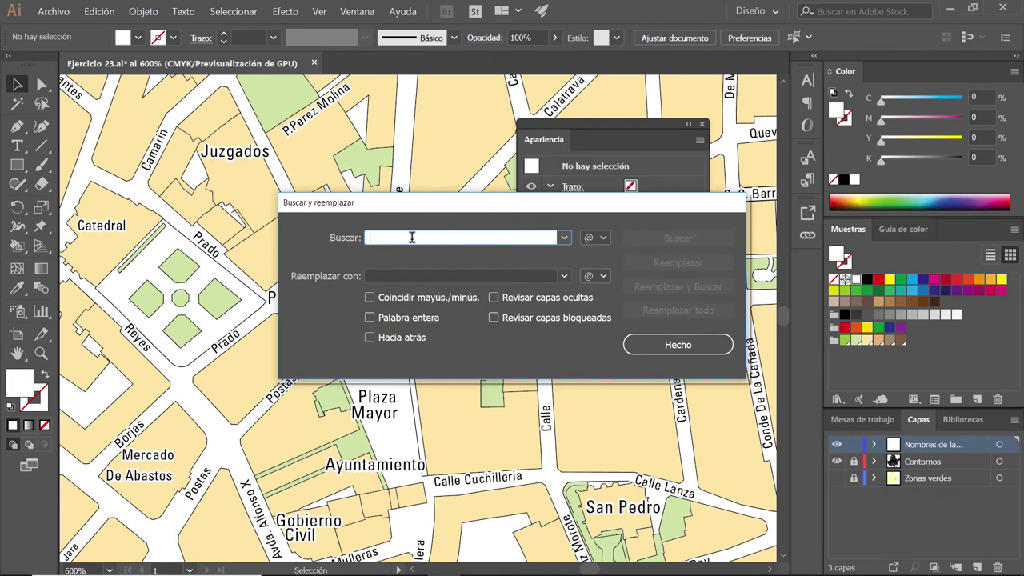
type("De")
key("Tab")
type("de")
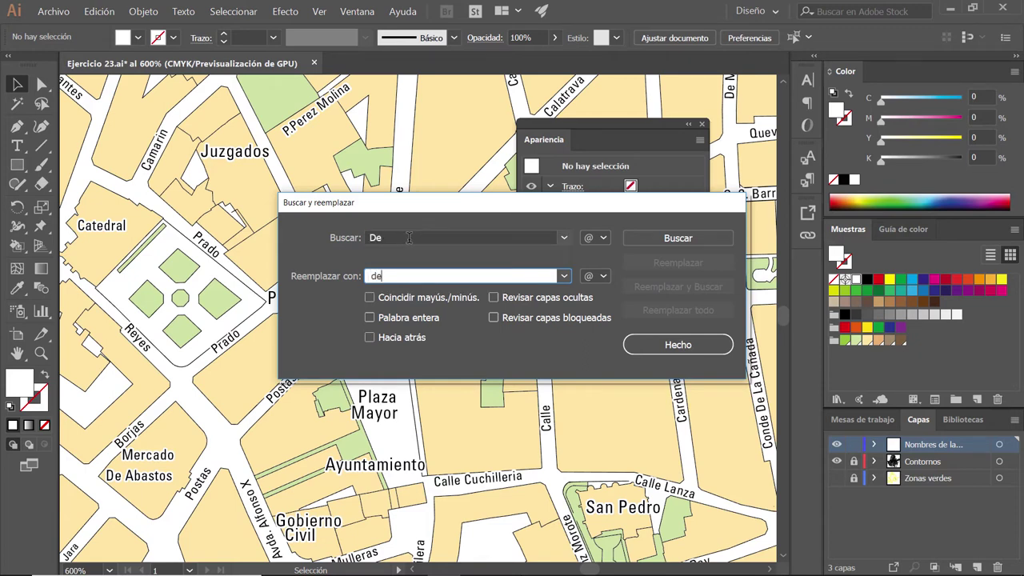
key("shift+Tab")
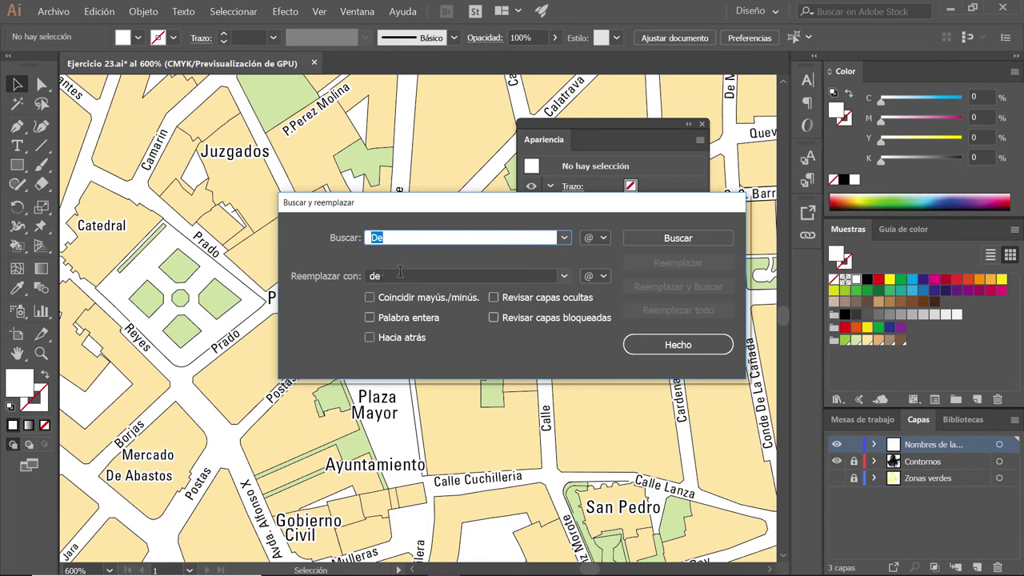
key("Tab")
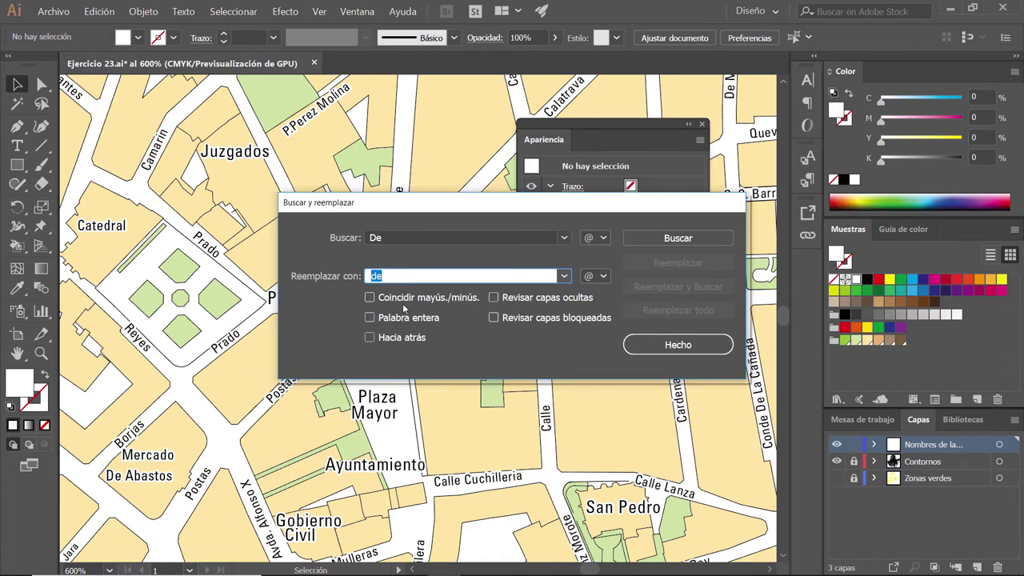
left_click(370, 319)
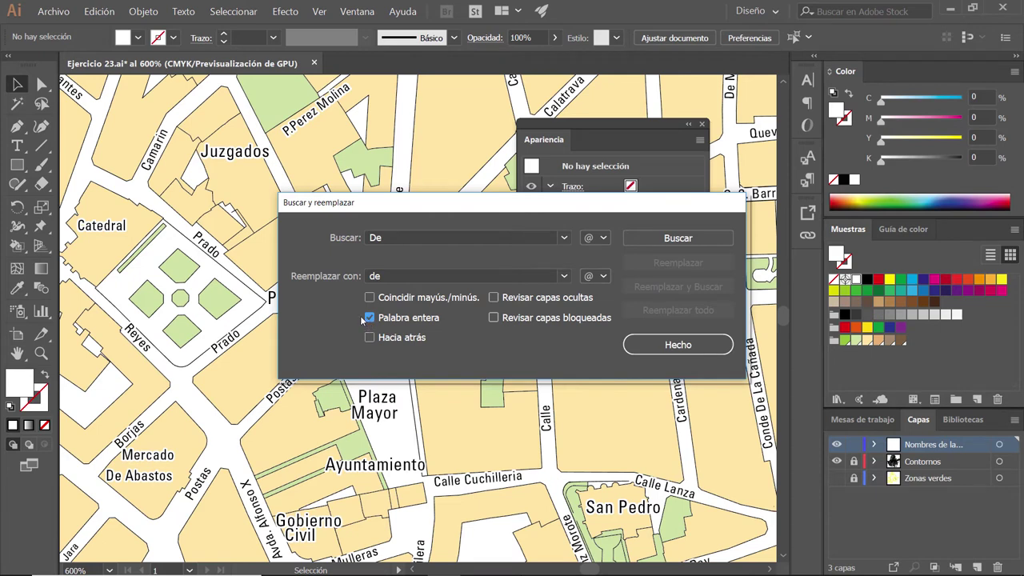
left_click(370, 298)
double_click(395, 236)
key("Tab")
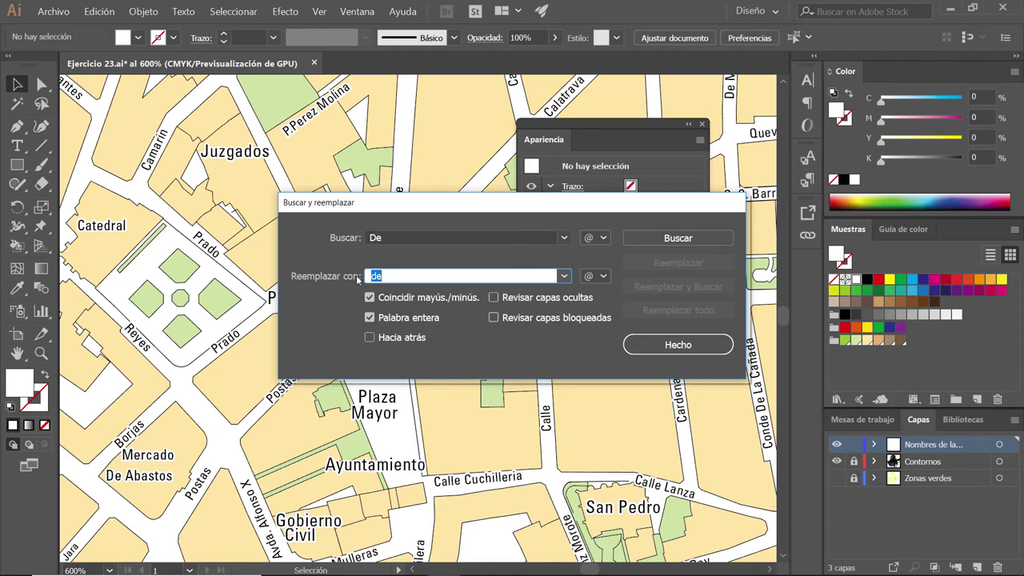
Step: Replace all 97 occurrences of 'De' with 'de' and close the dialog
left_click(677, 238)
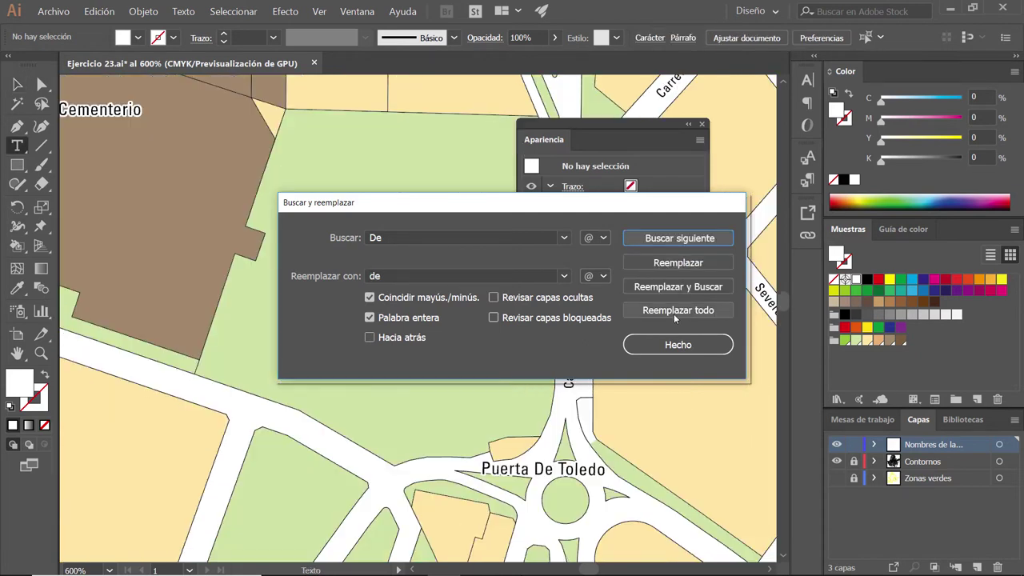
left_click(673, 314)
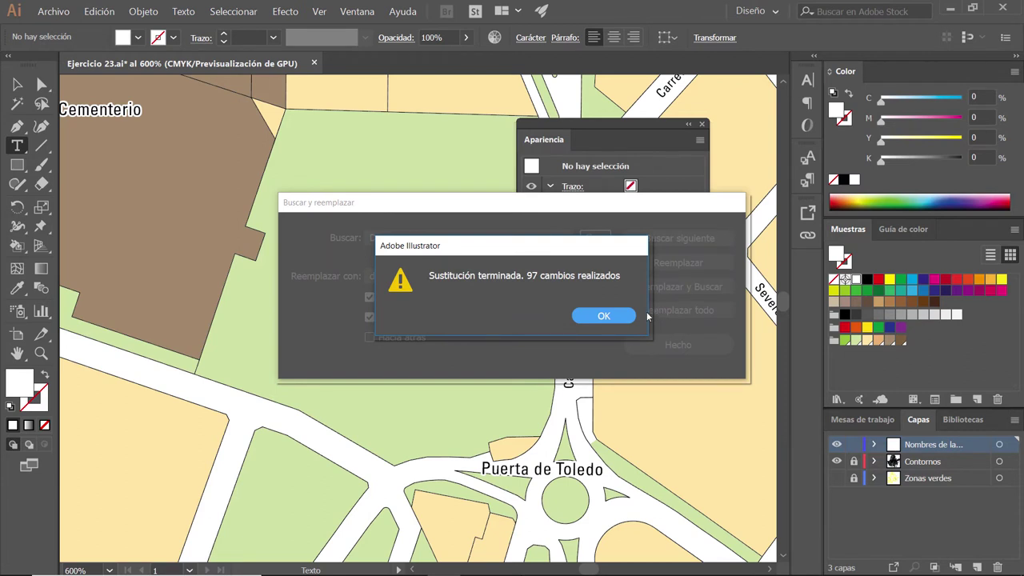
left_click(605, 315)
left_click(671, 347)
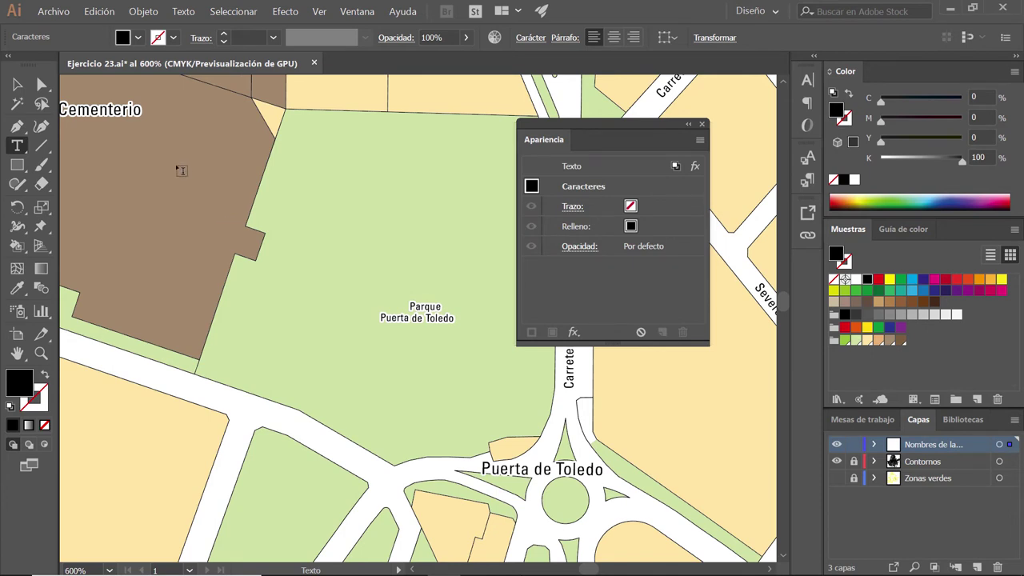
left_click(17, 84)
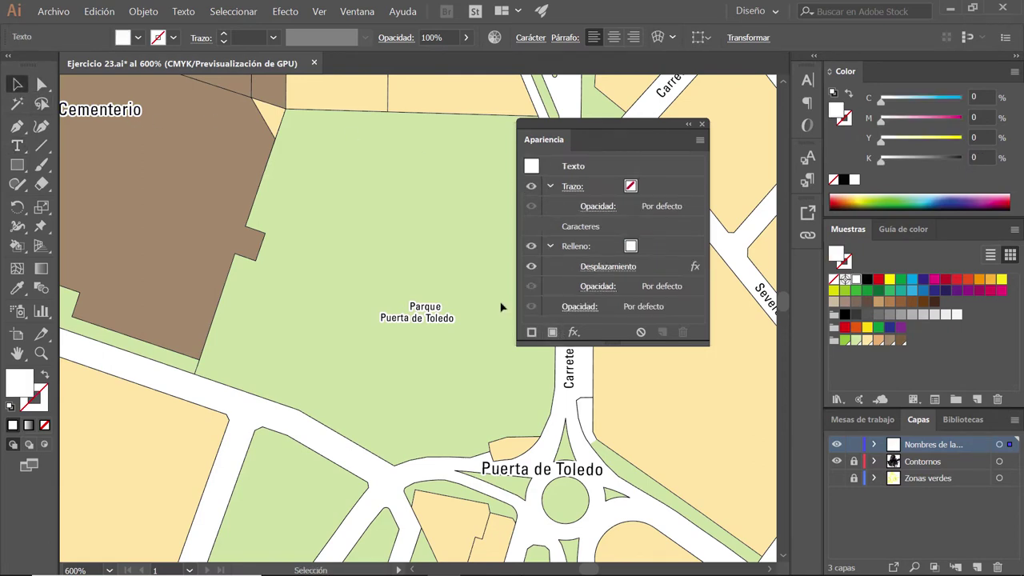
mouse_move(576, 423)
left_mouse_down()
mouse_move(538, 470)
mouse_move(425, 342)
left_mouse_up()
left_click_drag(164, 527, 323, 390)
left_click_drag(369, 363, 405, 326)
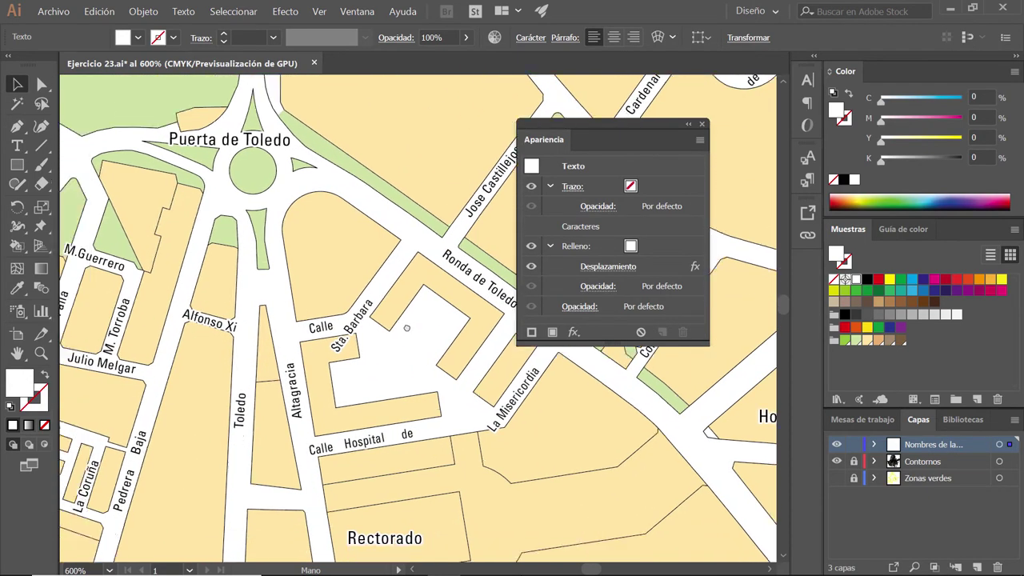
left_click_drag(315, 361, 407, 324)
mouse_move(228, 385)
left_mouse_down()
mouse_move(335, 373)
mouse_move(473, 381)
left_mouse_up()
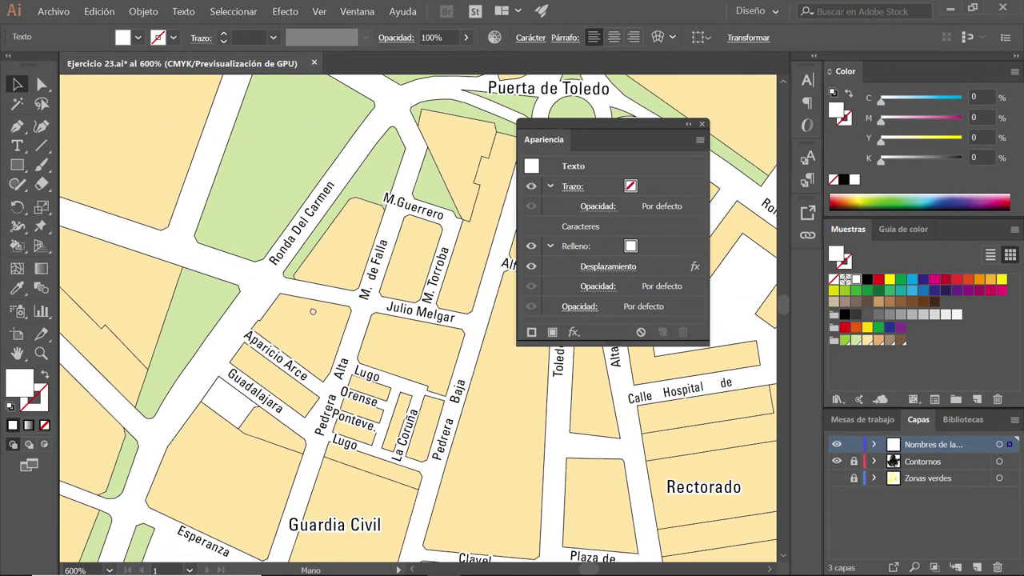
left_click_drag(311, 386, 349, 354)
left_click_drag(380, 386, 439, 340)
left_click_drag(505, 420, 338, 415)
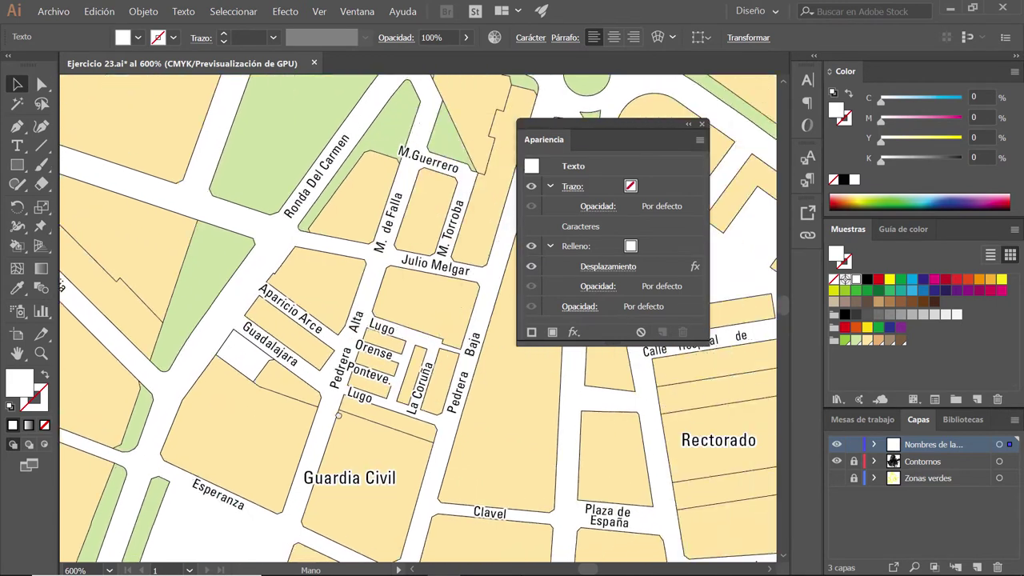
left_click_drag(406, 216, 336, 266)
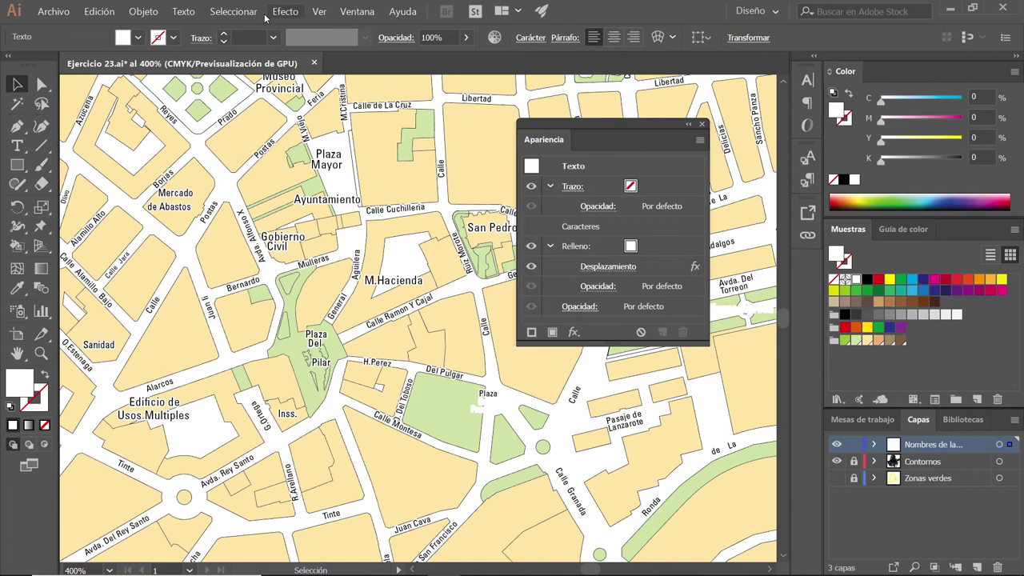
Step: Open the Glyphs panel and enlarge it to show more glyph rows
left_click(233, 12)
mouse_move(184, 12)
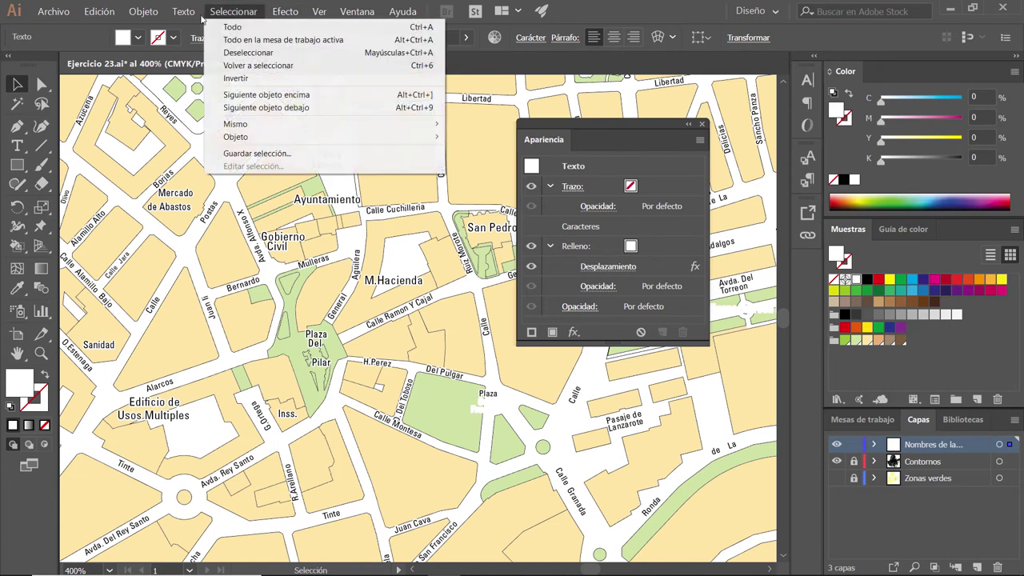
left_click(212, 80)
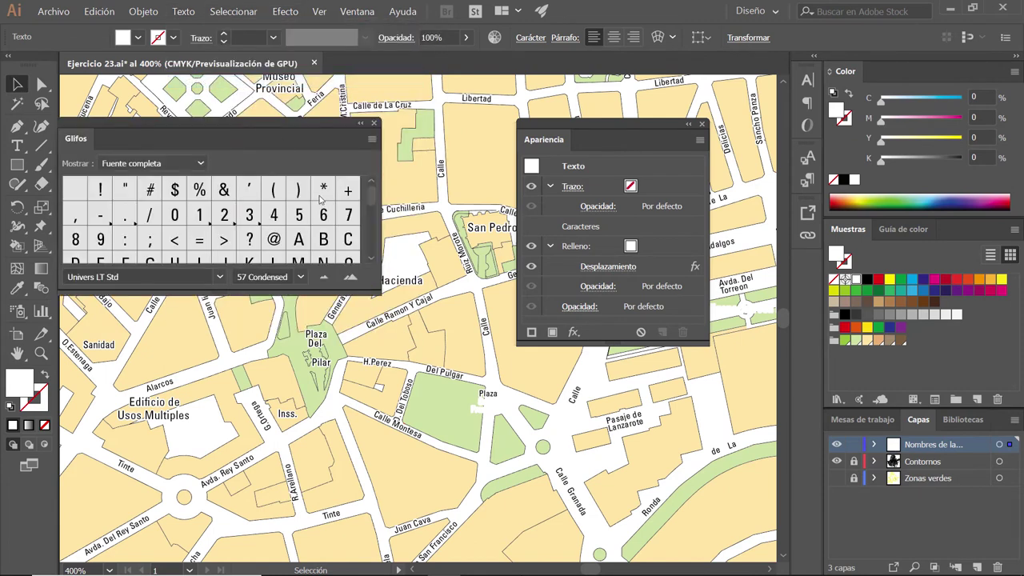
left_click_drag(369, 294, 372, 465)
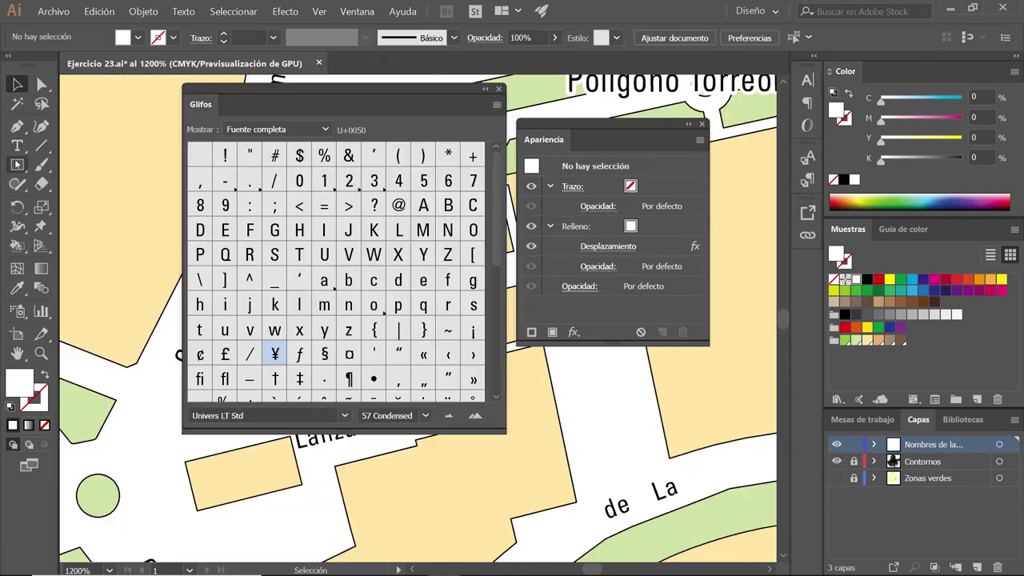
Step: Insert a ¥ glyph into a temporary text object, select it, then delete the object
key("t")
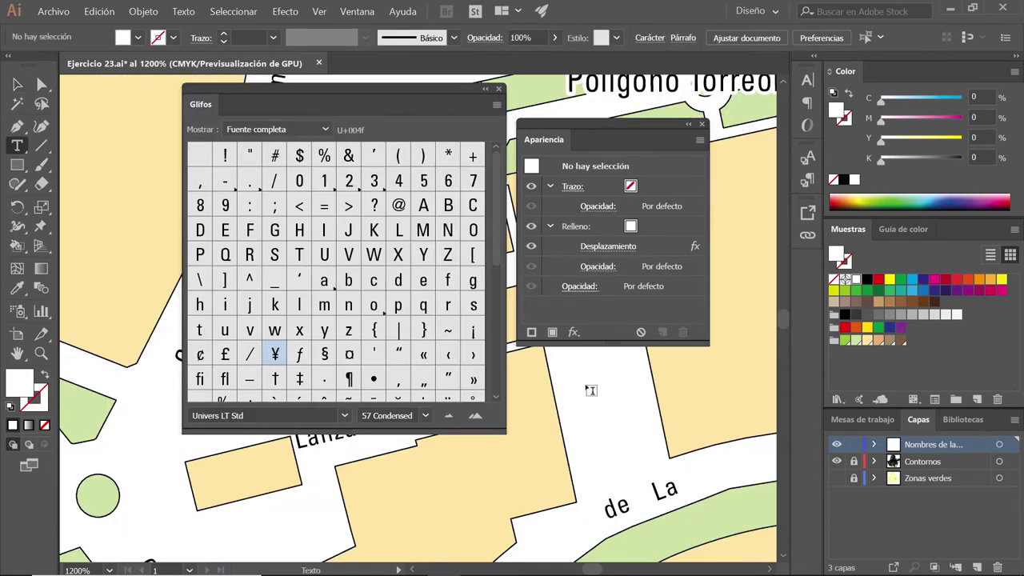
left_click(586, 396)
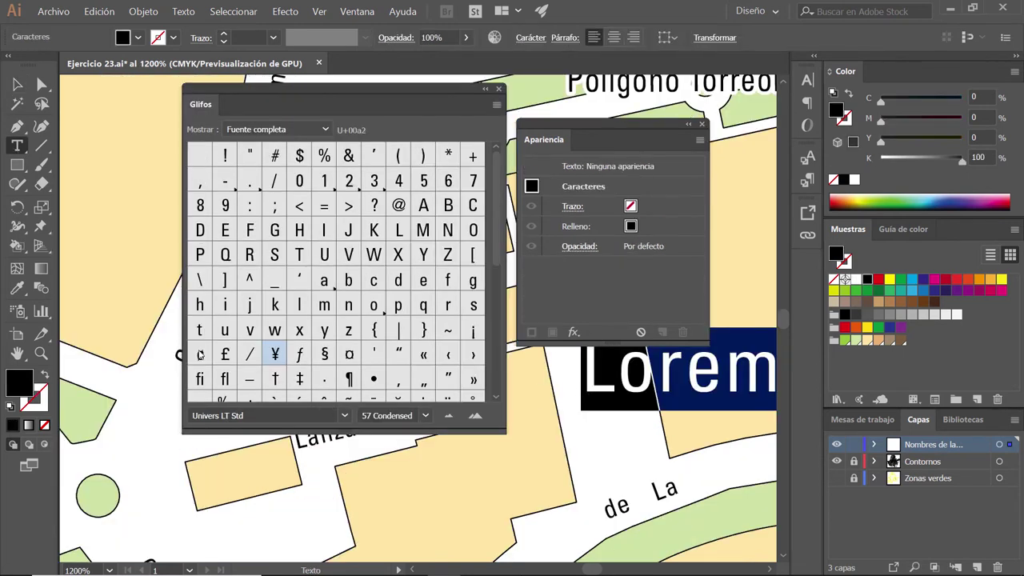
double_click(274, 354)
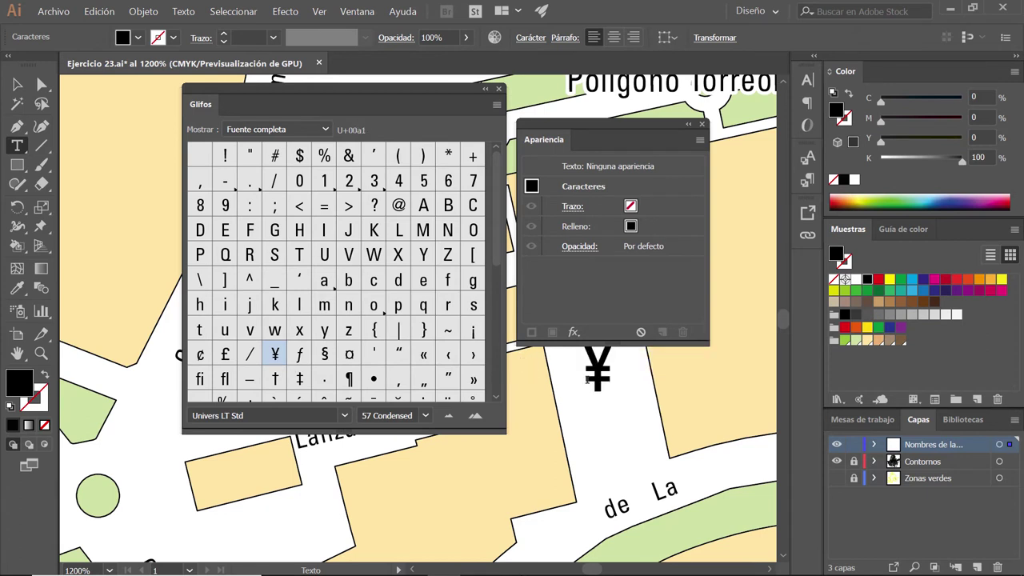
key("Escape")
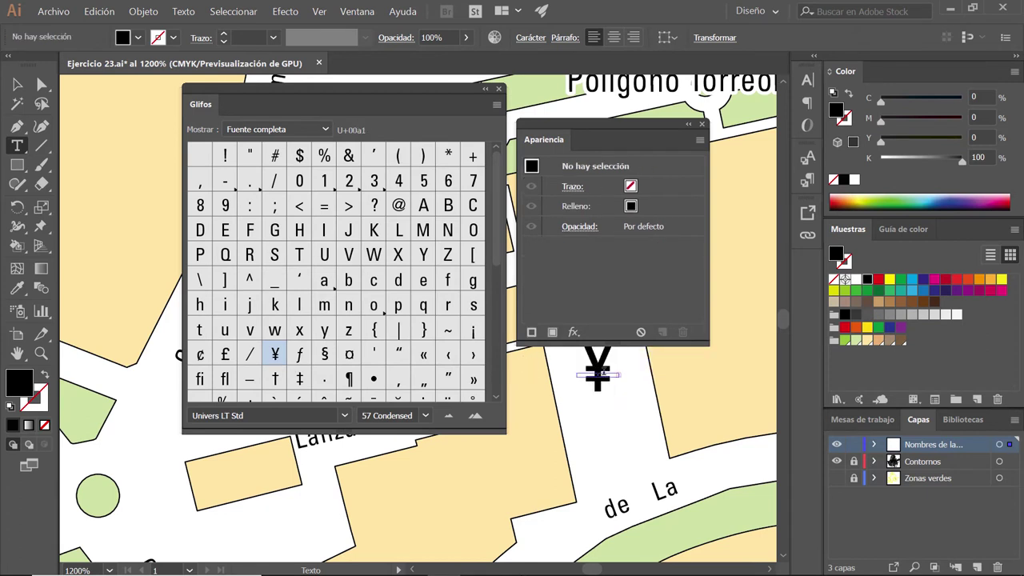
left_click_drag(608, 373, 574, 373)
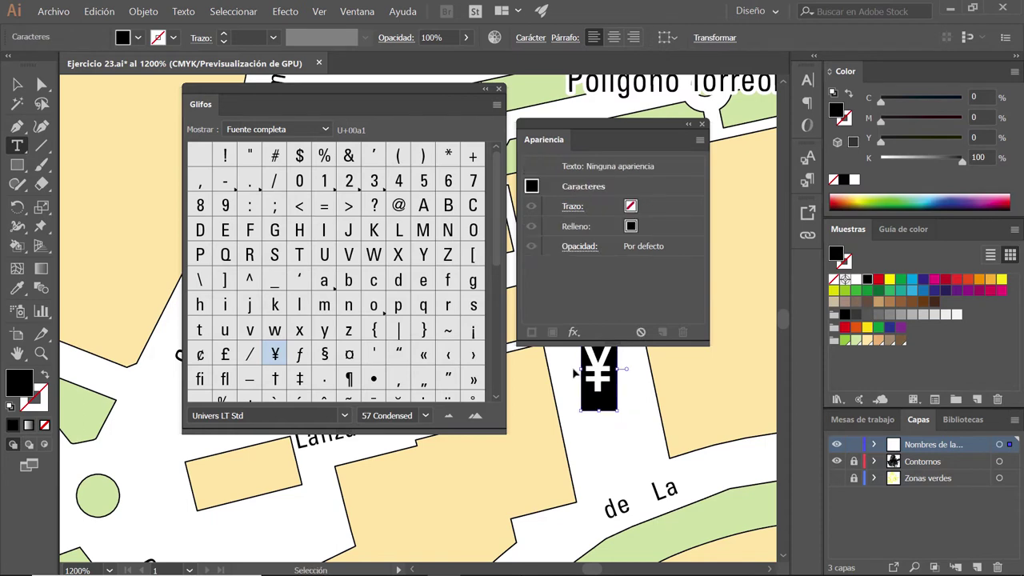
key("Escape")
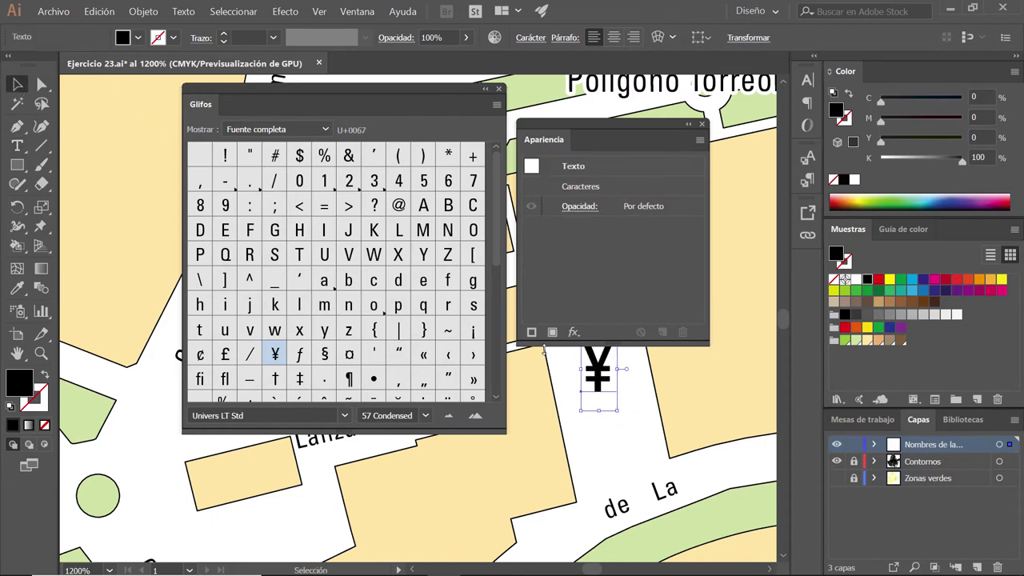
key("Delete")
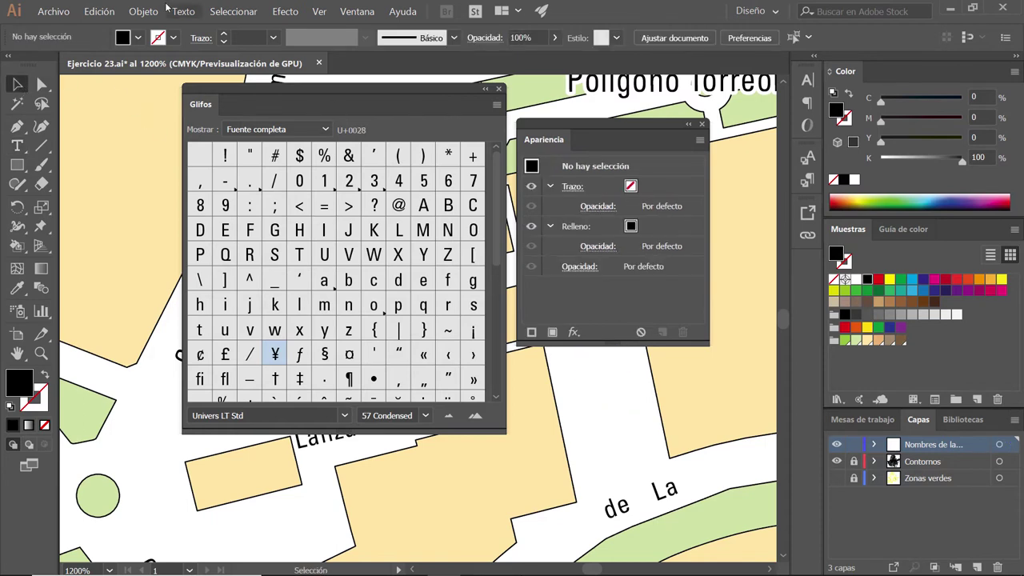
left_click(118, 11)
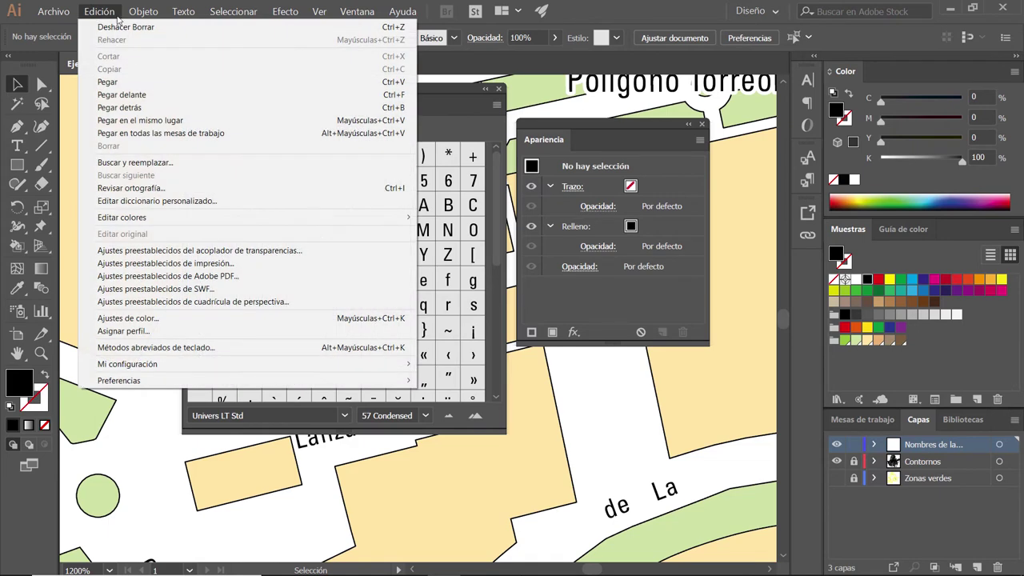
Step: Search for ¥ to replace with ñ, case and whole-word off, then close the Glyphs and Appearance panels
left_click(184, 163)
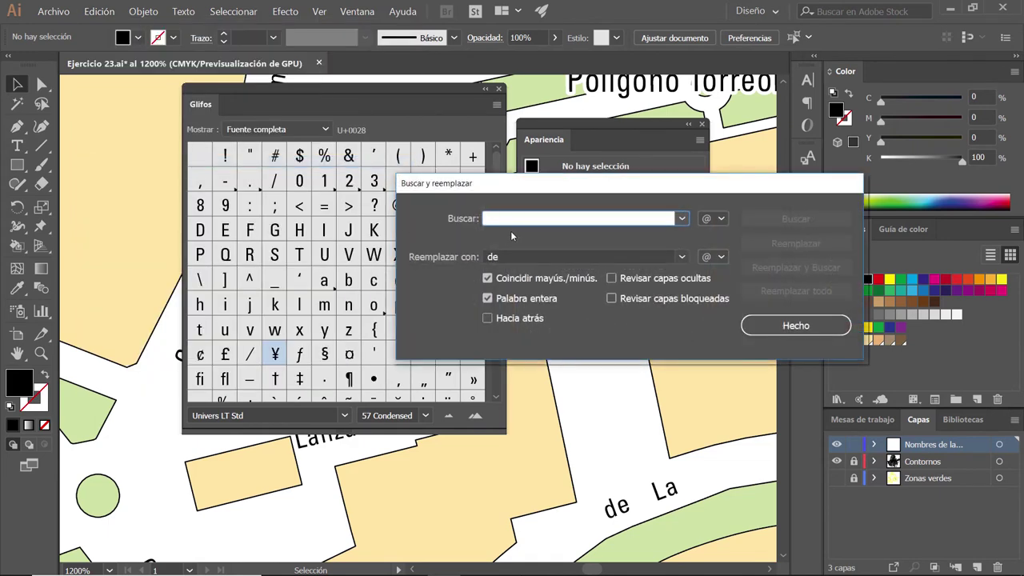
type("¥")
key("Tab")
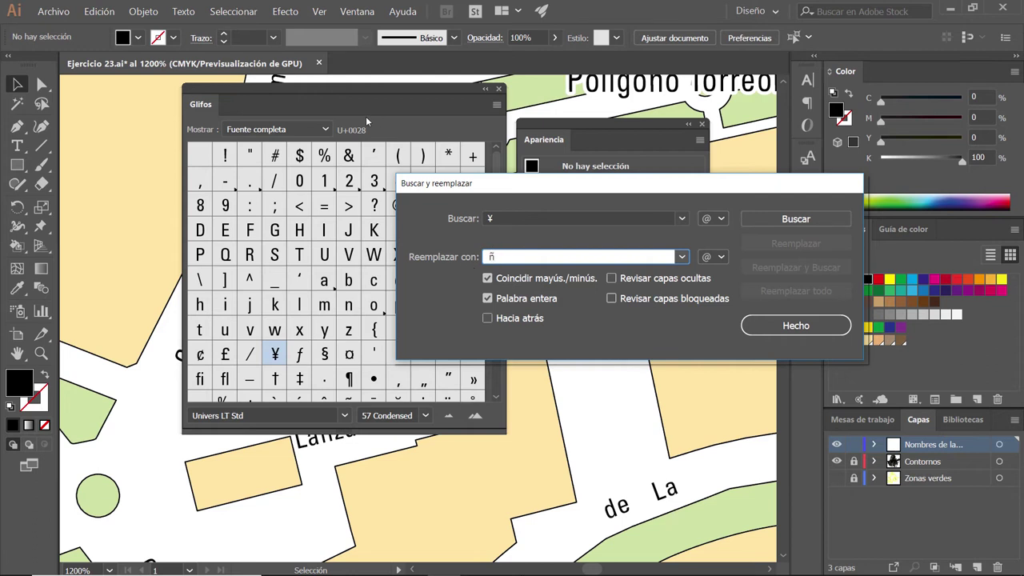
type("ñ")
left_click(487, 278)
left_click(502, 302)
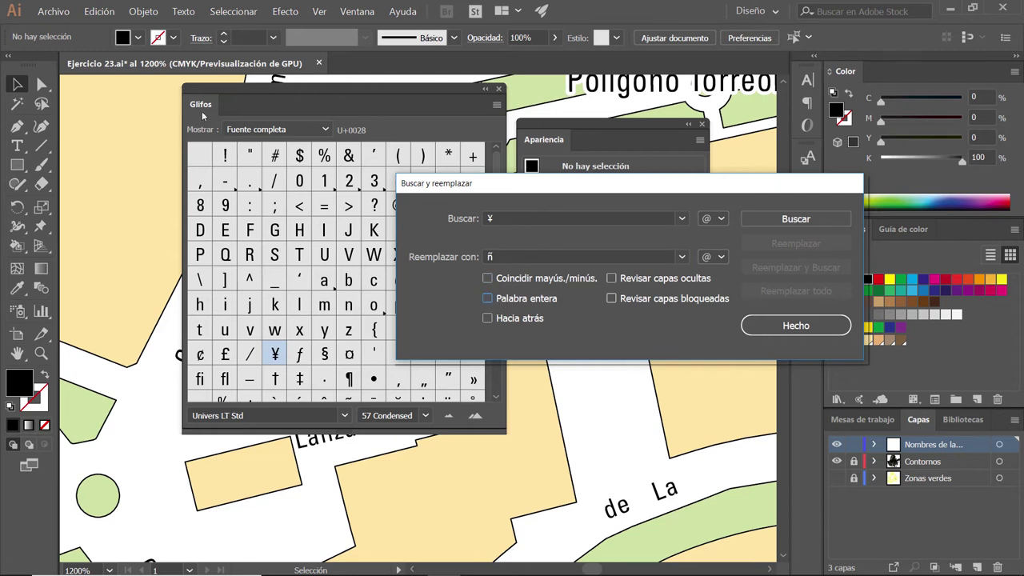
left_click(803, 220)
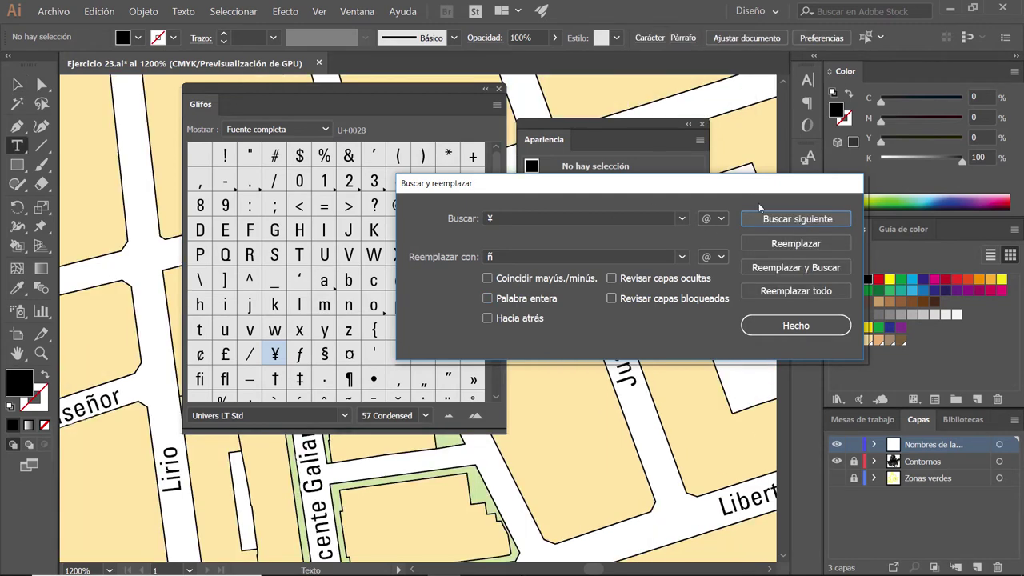
mouse_move(735, 186)
left_mouse_down()
mouse_move(816, 370)
mouse_move(616, 217)
left_mouse_up()
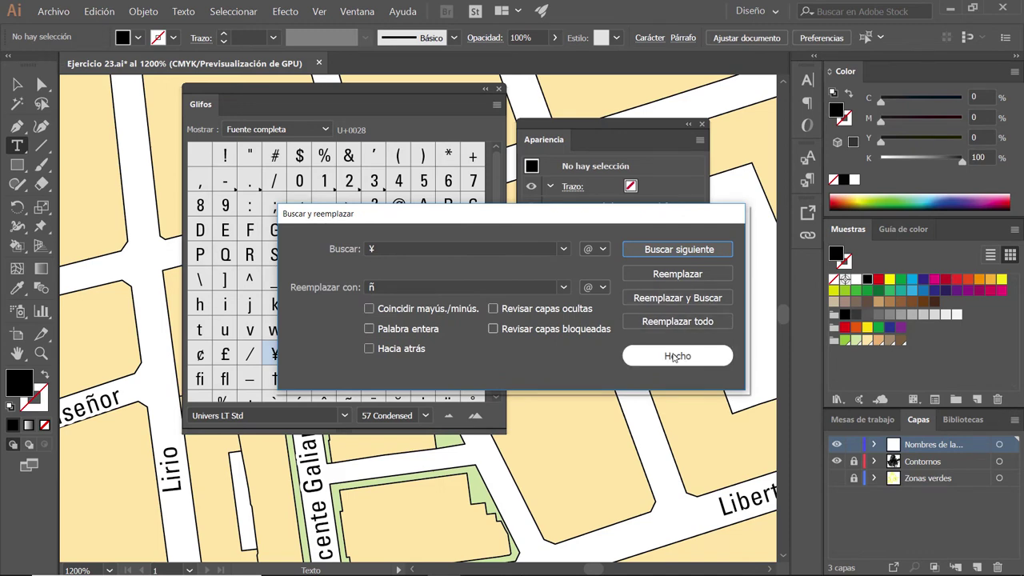
left_click(674, 357)
left_click(498, 89)
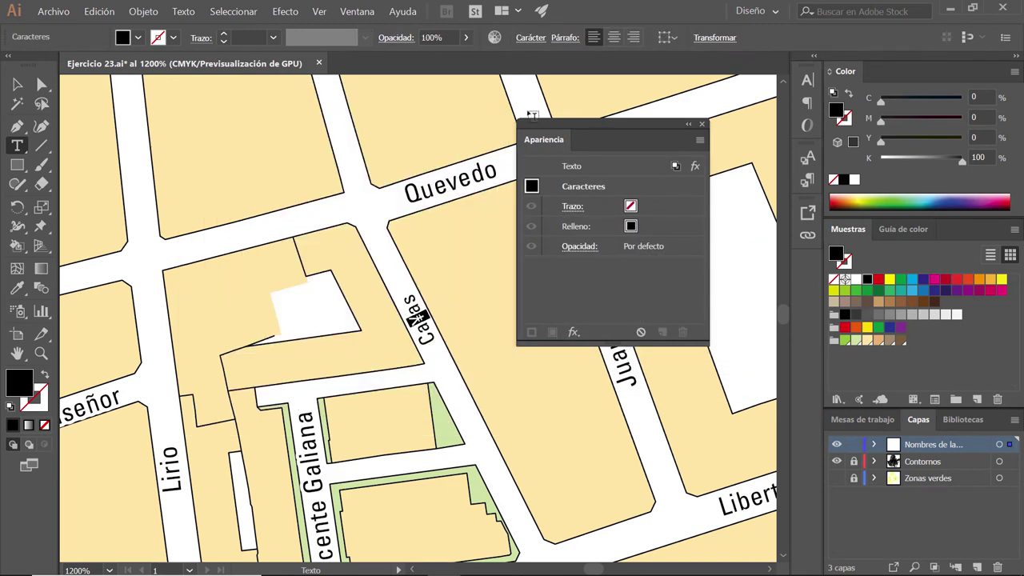
left_click(701, 125)
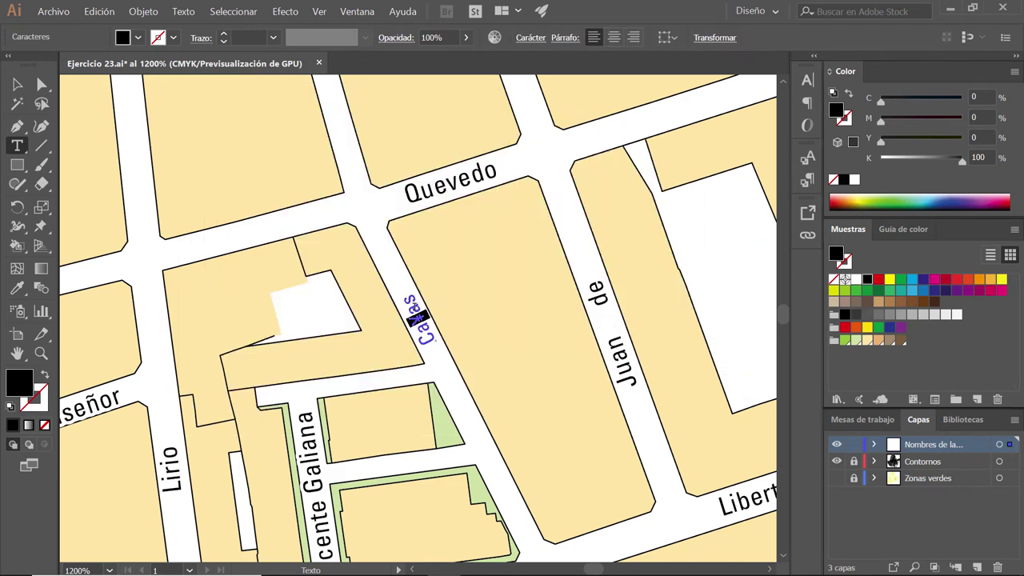
Step: Reopen Find and Replace and replace both ¥ characters with ñ so the label reads Cañas
left_click(104, 13)
left_click(128, 162)
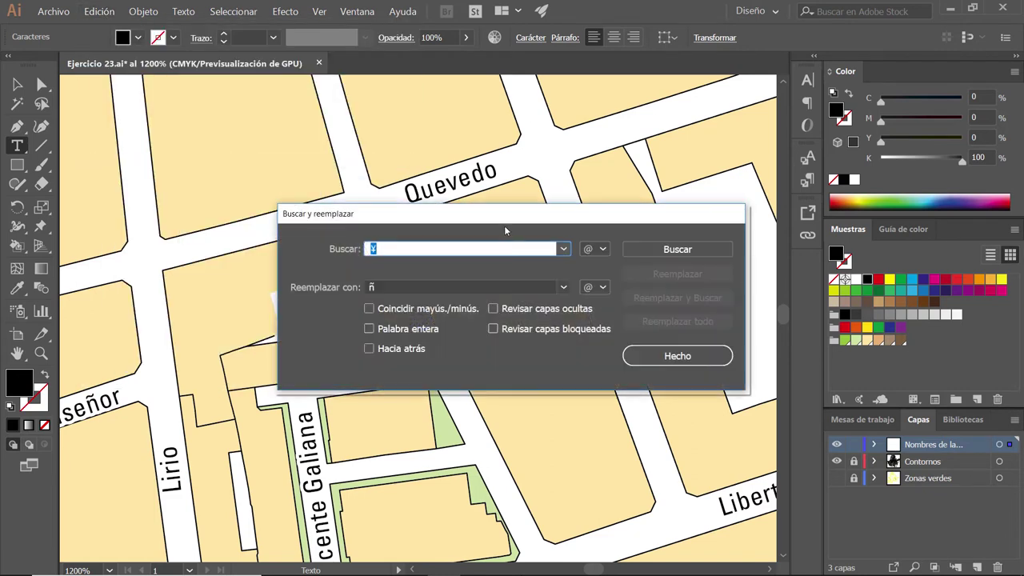
left_click_drag(511, 208, 695, 52)
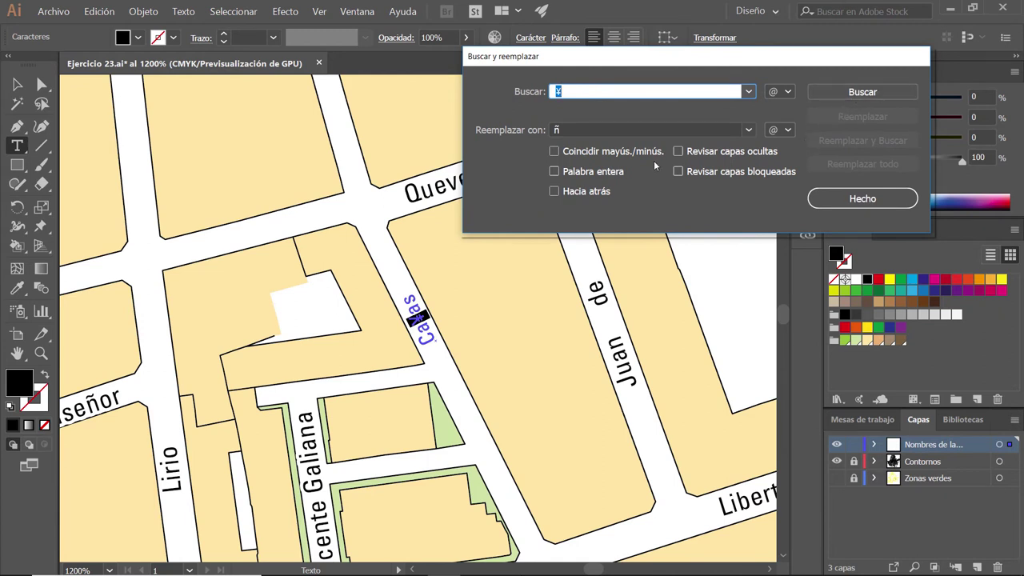
left_click(865, 92)
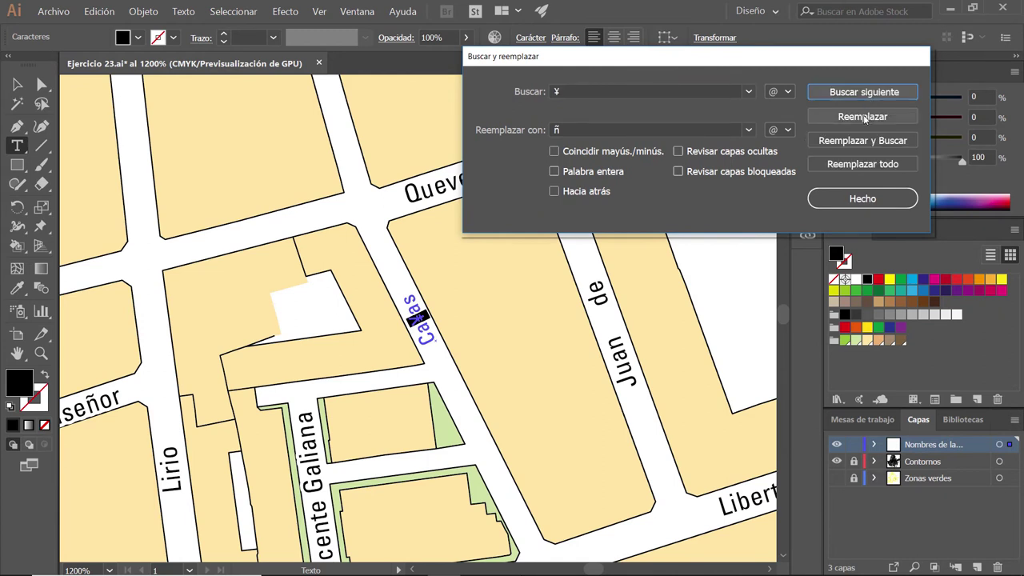
left_click(863, 117)
left_click(863, 92)
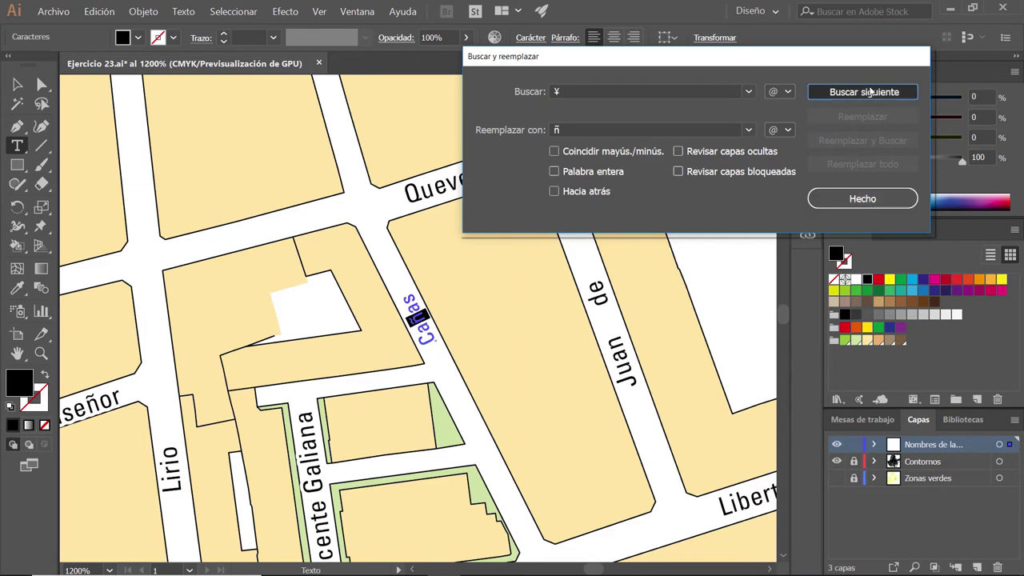
left_click(862, 164)
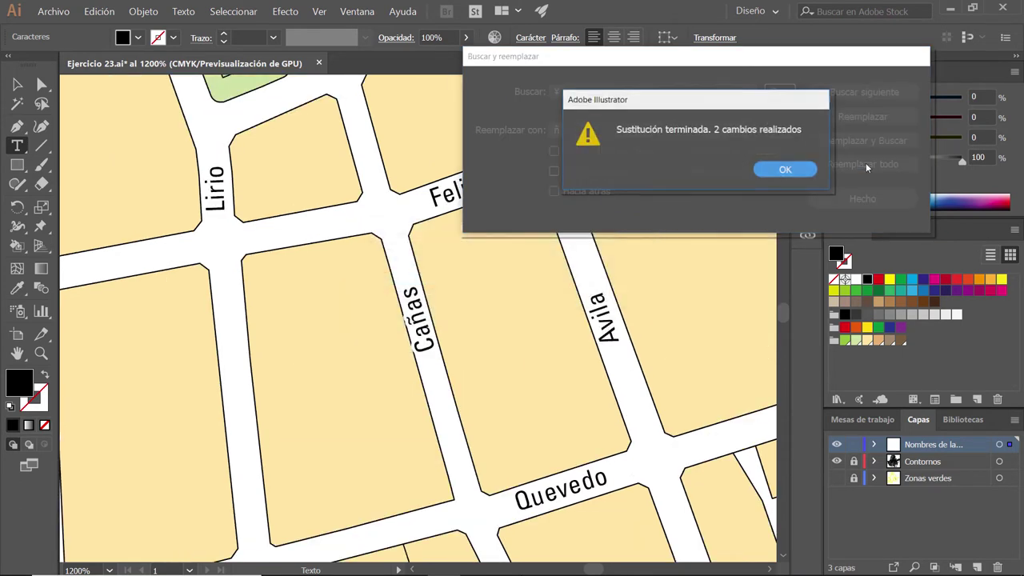
left_click(800, 171)
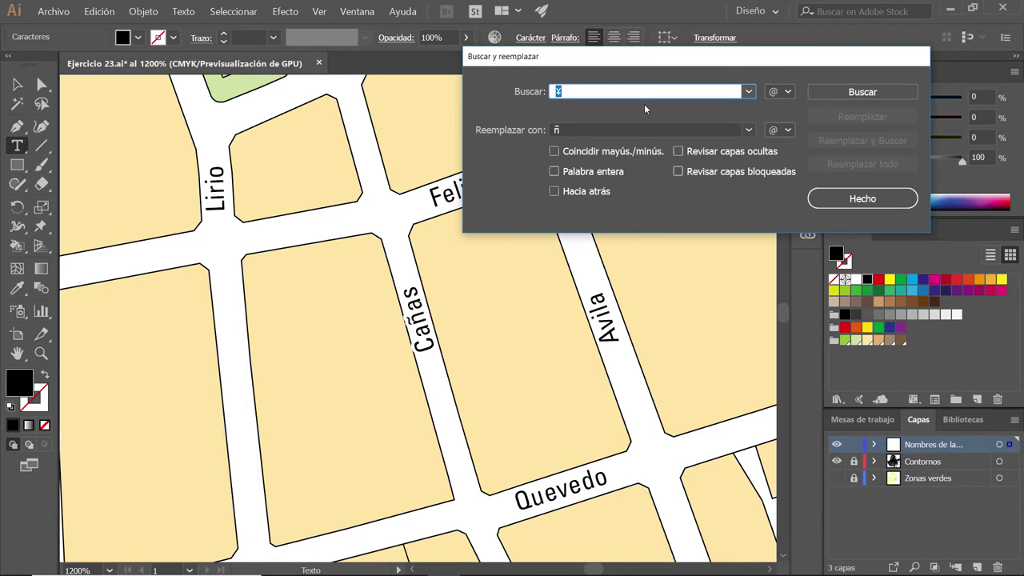
Step: Replace 'Iii' with 'III', case-sensitive and whole-word, so the plaza label reads Carlos III
type("Ñ")
type("Ñ")
left_click(862, 92)
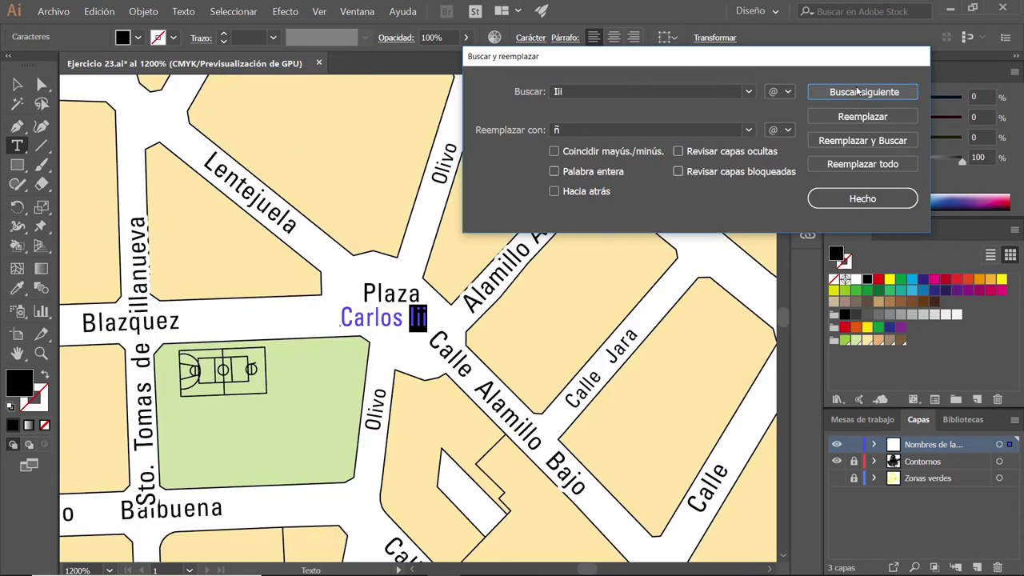
double_click(568, 91)
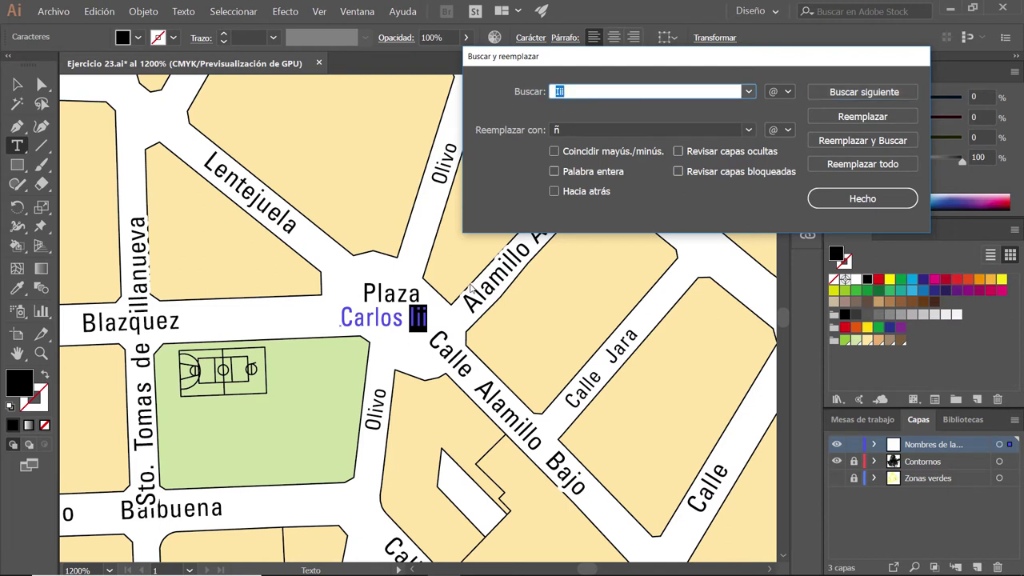
key("Tab")
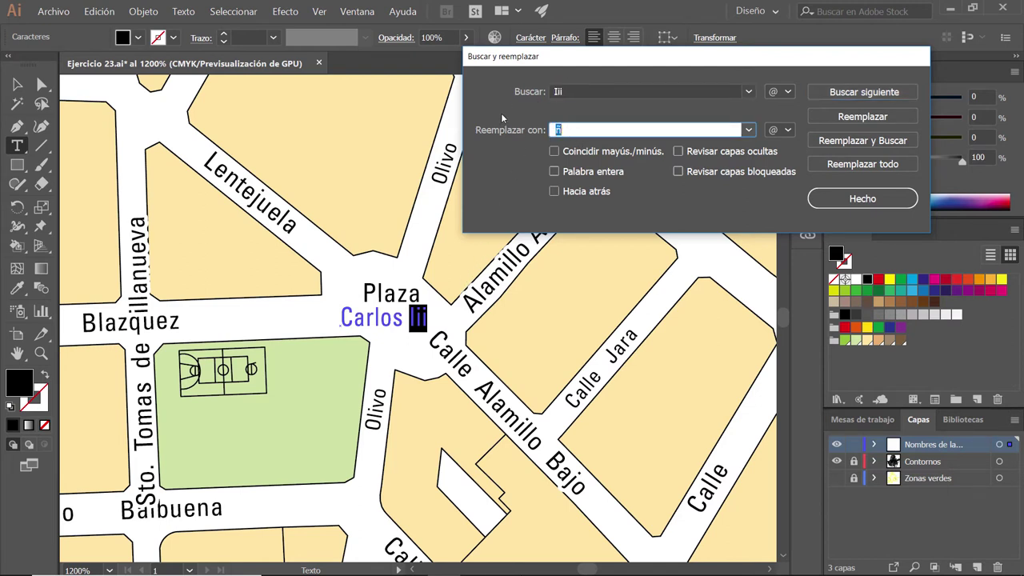
type("III")
left_click(554, 151)
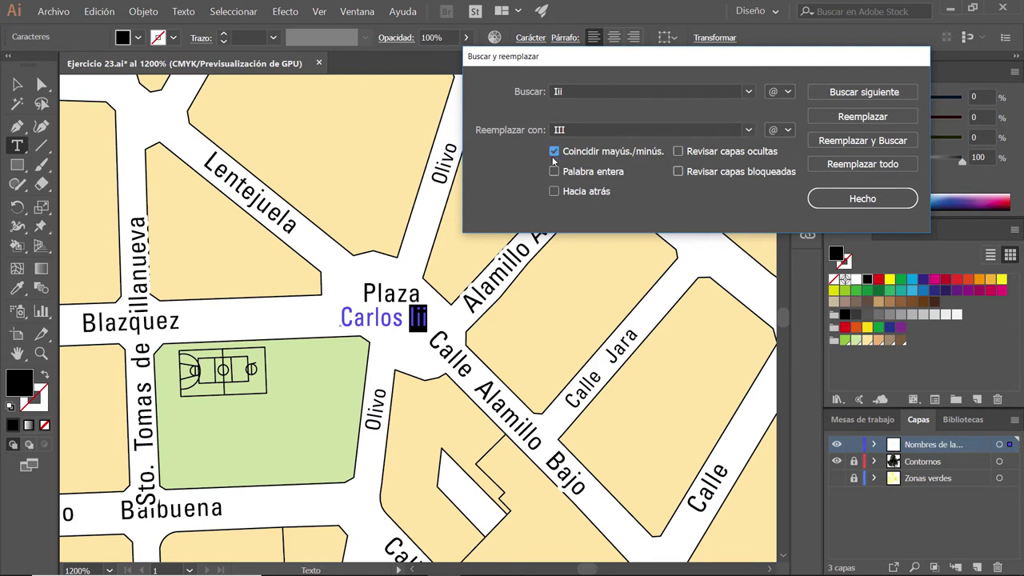
left_click(553, 172)
left_click(863, 164)
left_click(784, 168)
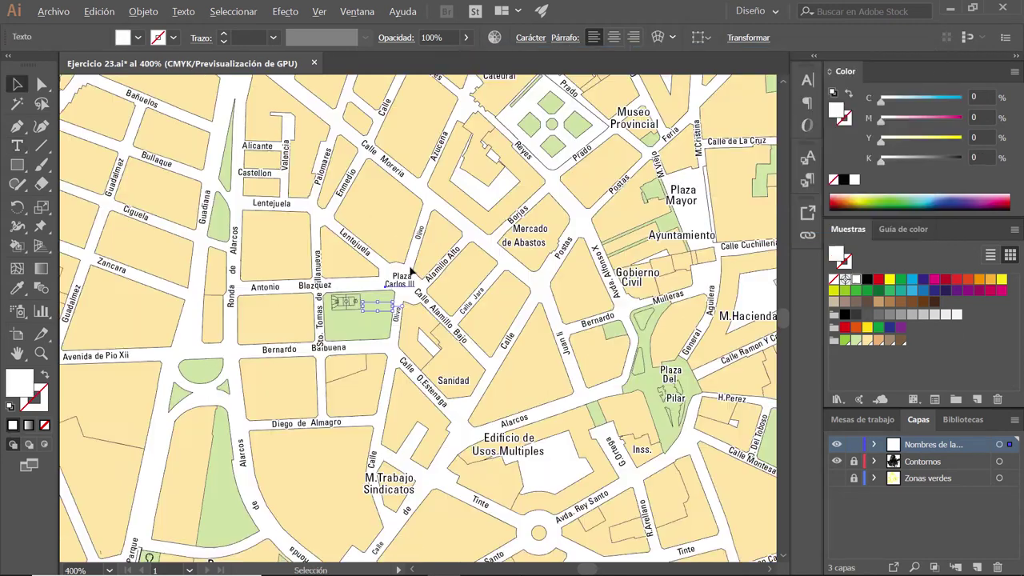
scroll(410, 272, "down", 2)
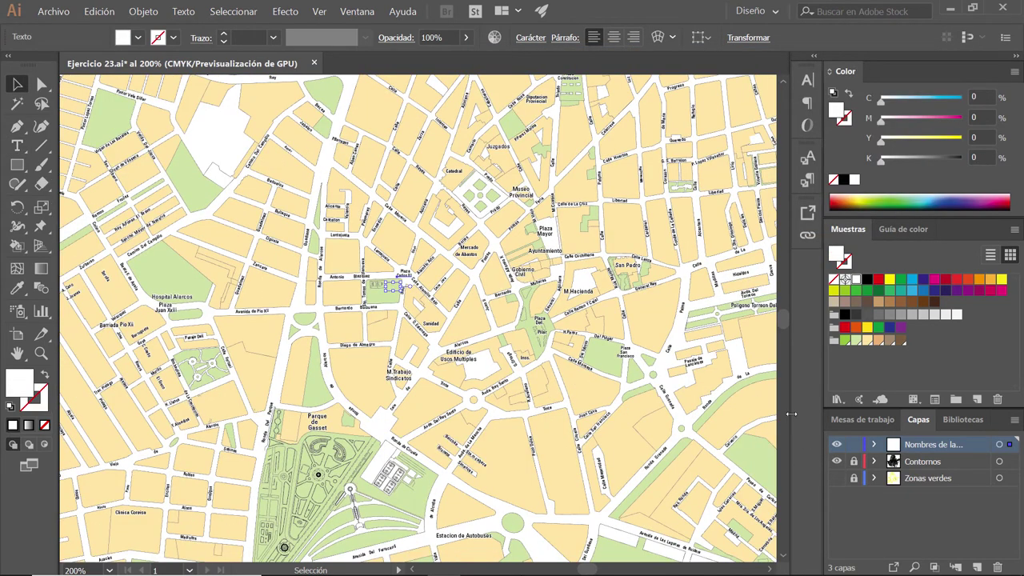
left_click(853, 444)
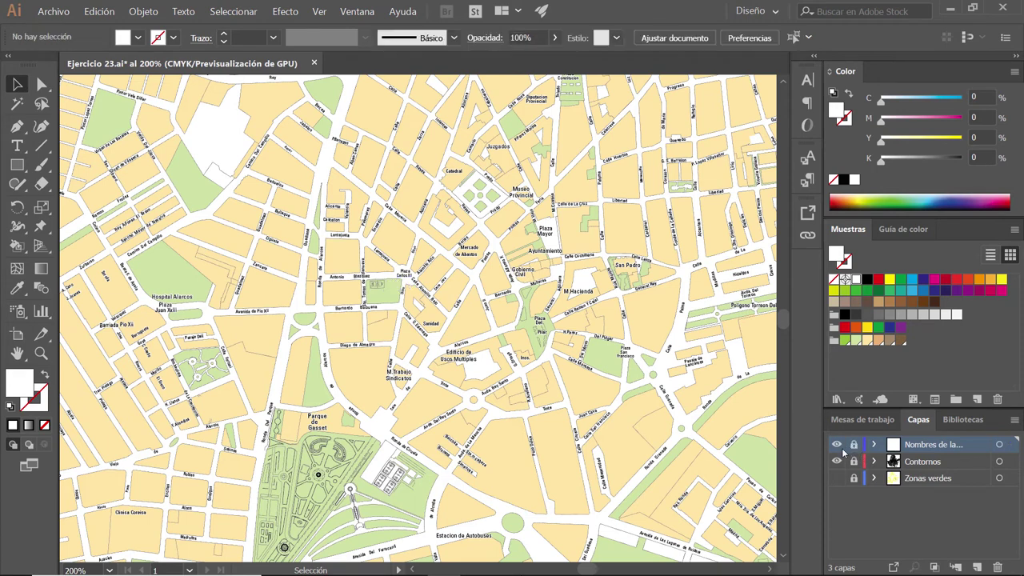
left_click(835, 444)
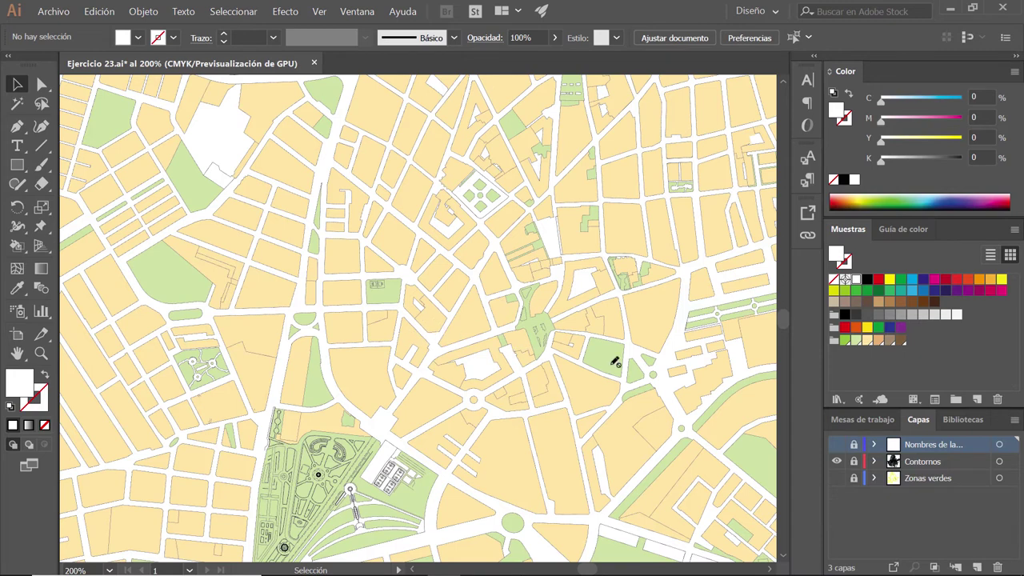
left_click(950, 463)
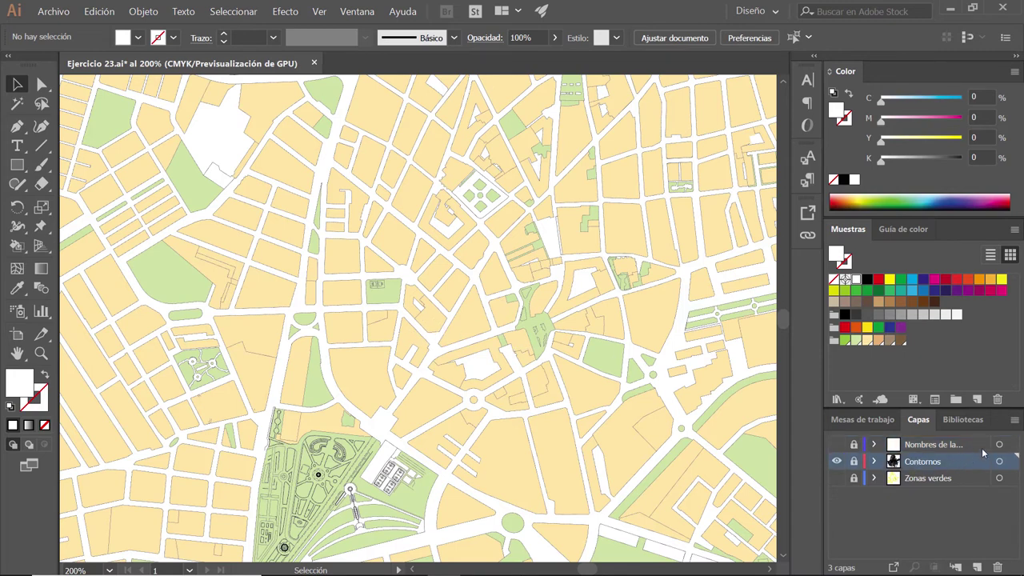
Step: Duplicate the Contornos layer, move the copy beneath it and hide it
left_click(1014, 422)
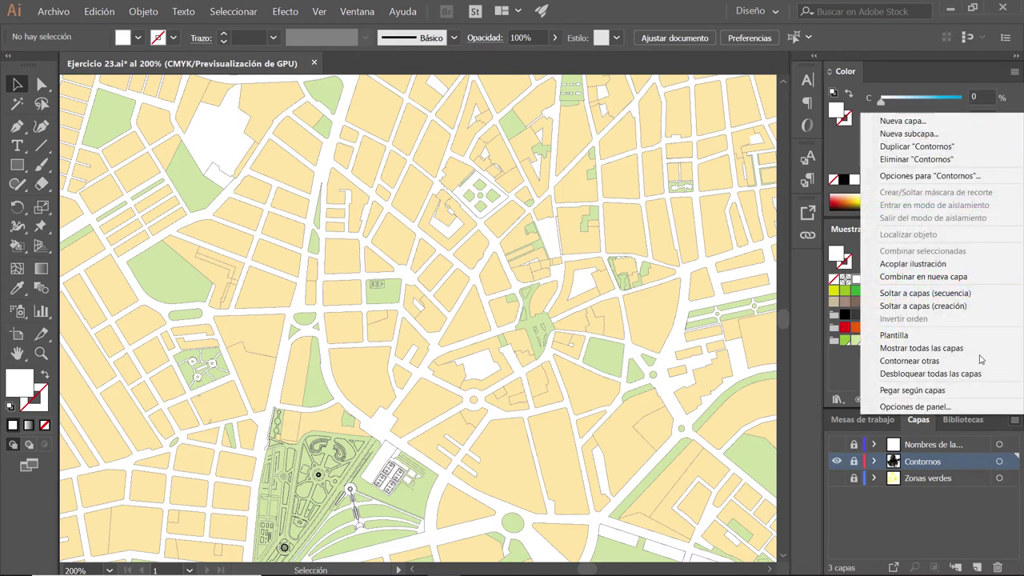
left_click(938, 148)
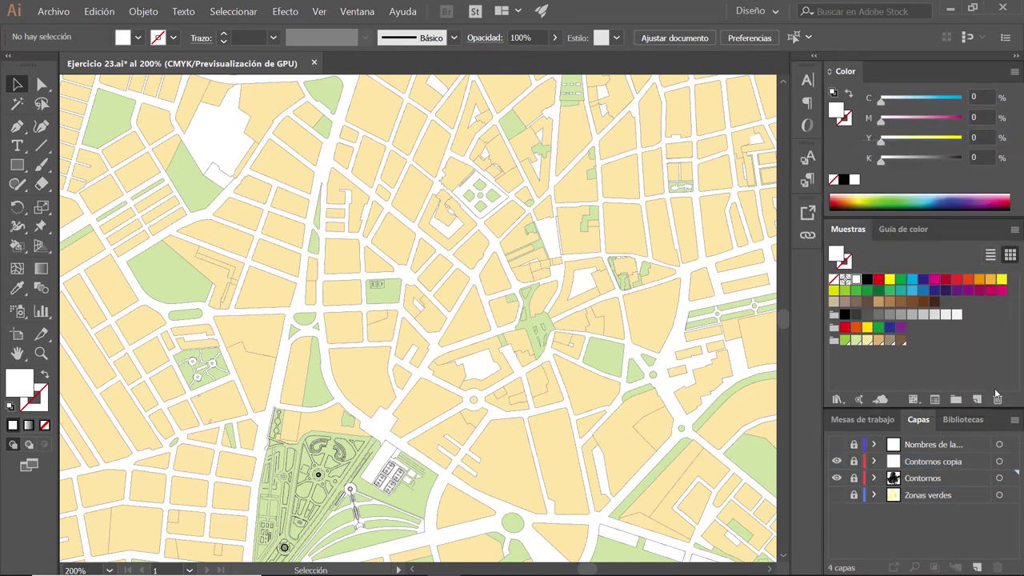
left_click_drag(965, 464, 962, 486)
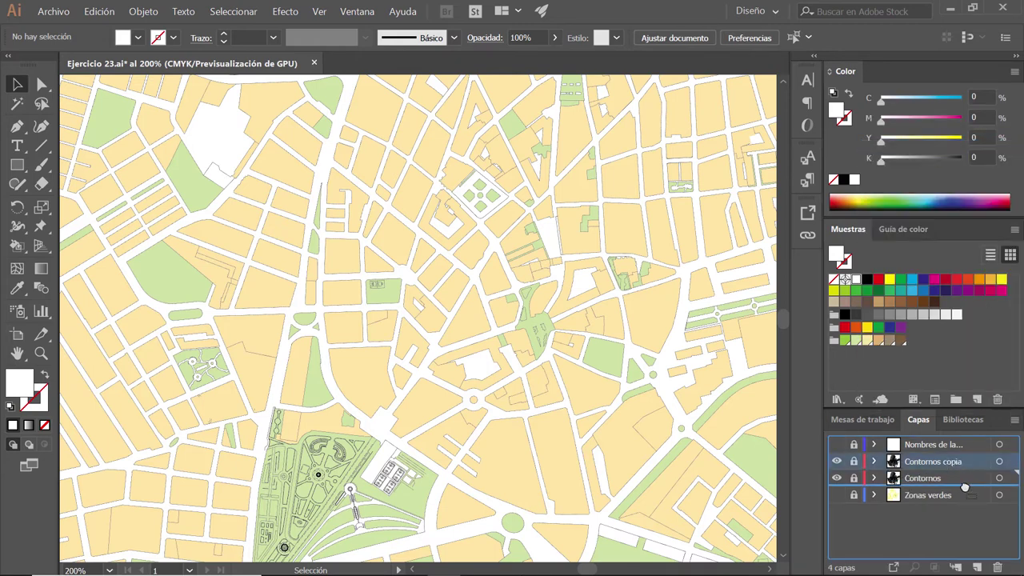
left_click(836, 477)
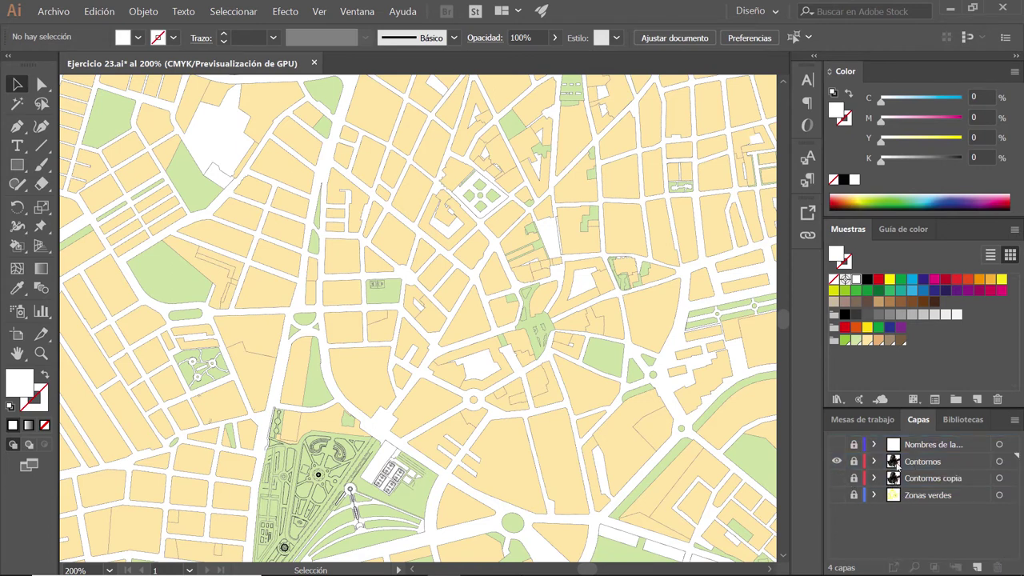
Step: Select all the Contornos outline artwork and convert it into a Live Paint group
left_click(956, 461)
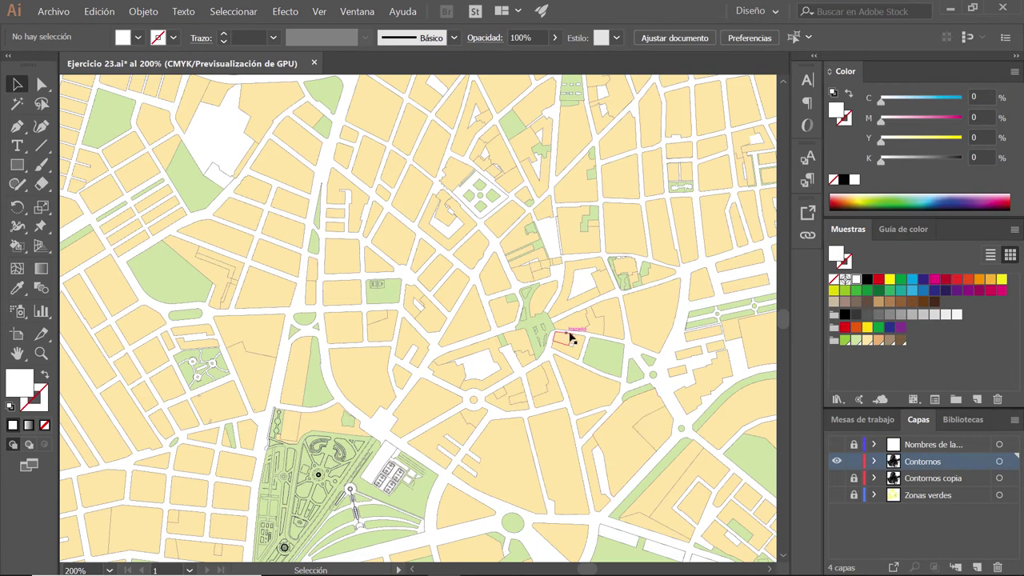
left_click(340, 253)
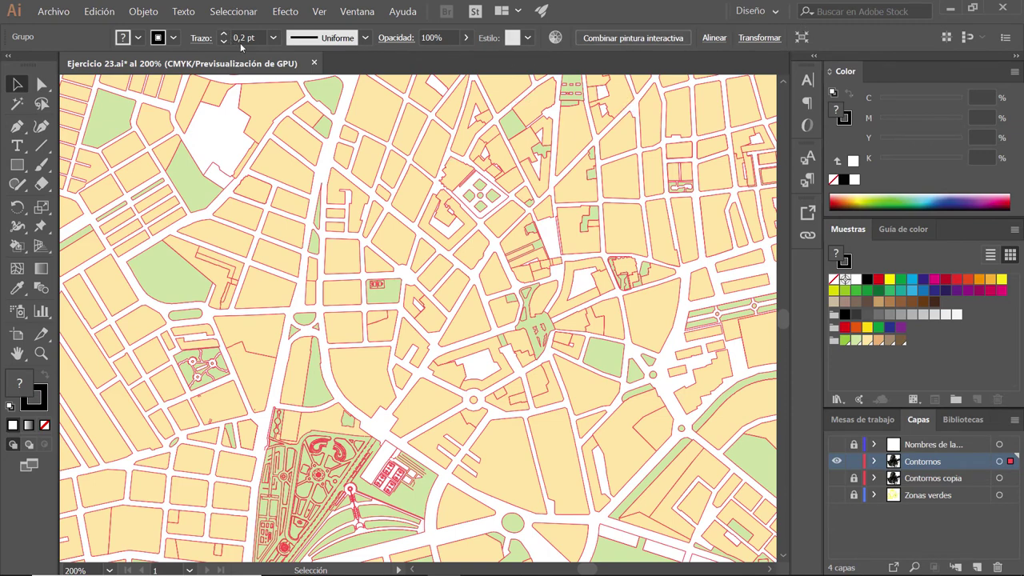
key("ctrl+1")
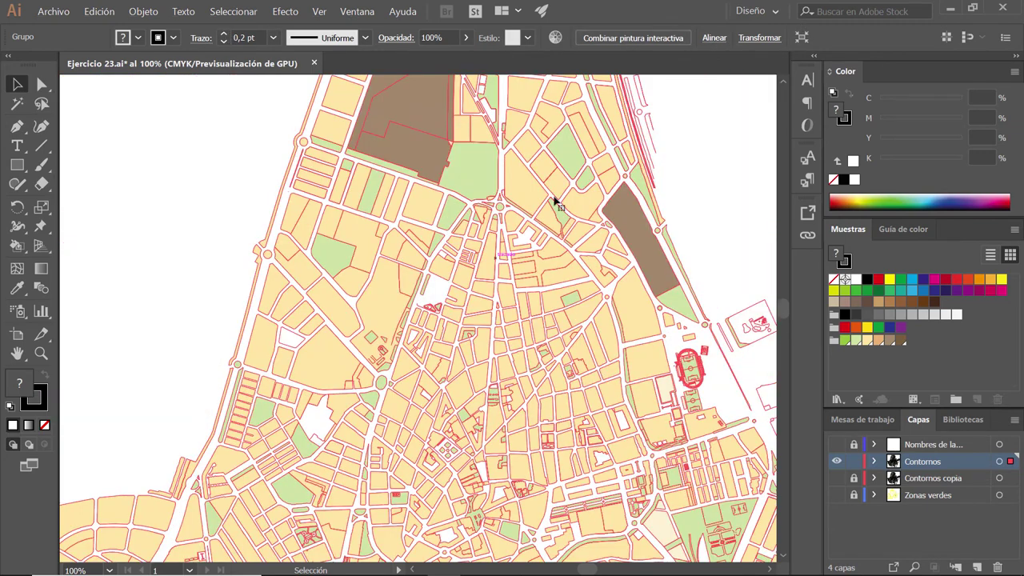
left_click(623, 41)
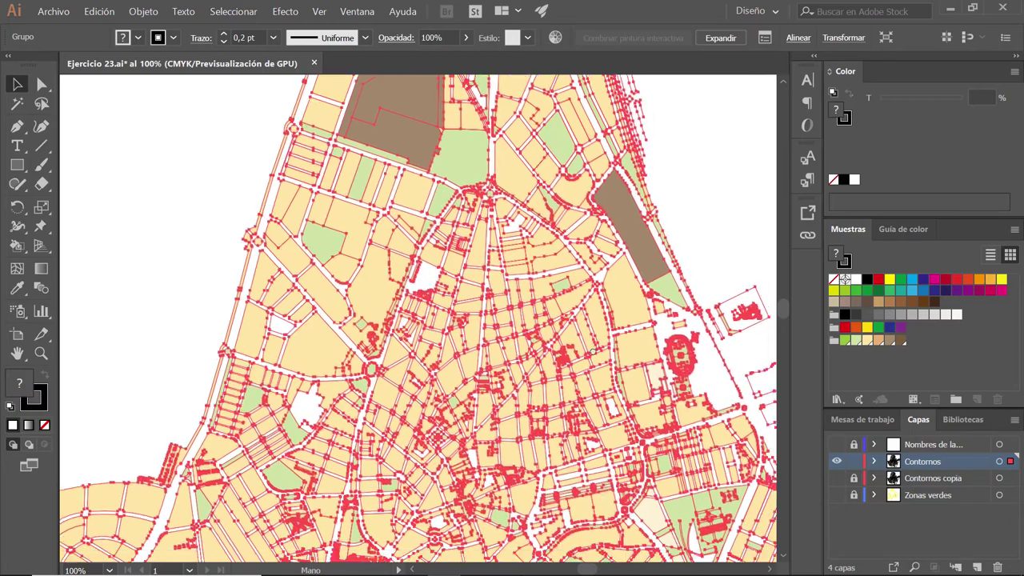
left_click_drag(614, 426, 560, 247)
left_click_drag(525, 392, 567, 323)
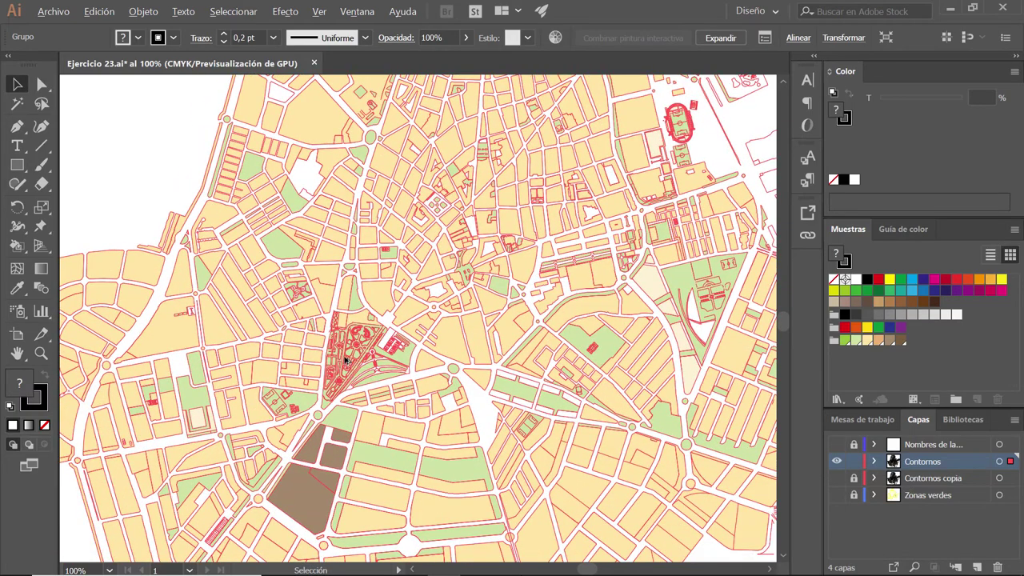
scroll(353, 377, "up", 1)
scroll(384, 343, "up", 1)
Step: Expand the Contornos Live Paint group into plain paths, then zoom out and reselect the outline group
scroll(565, 294, "down", 1)
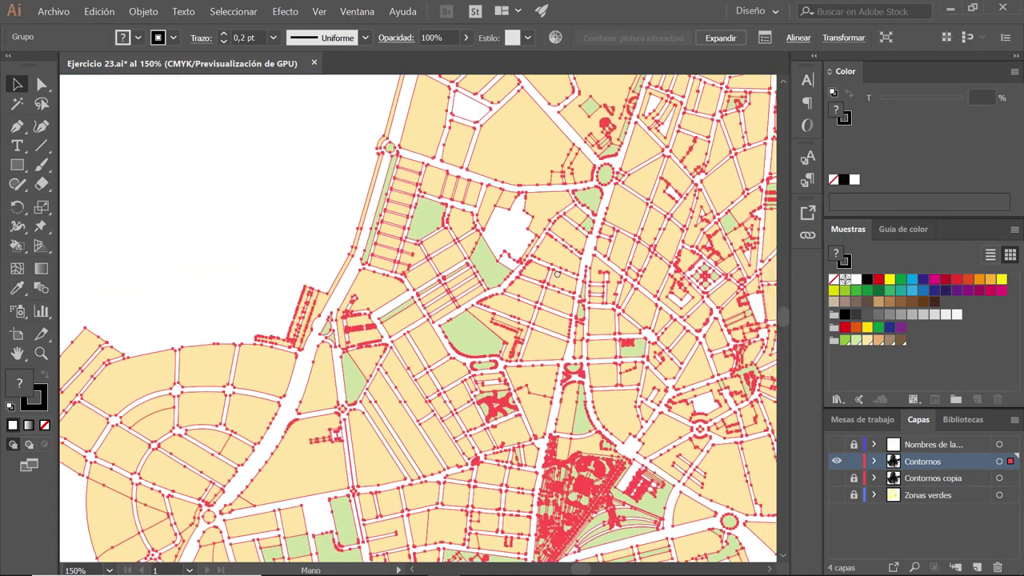
left_click_drag(557, 274, 301, 434)
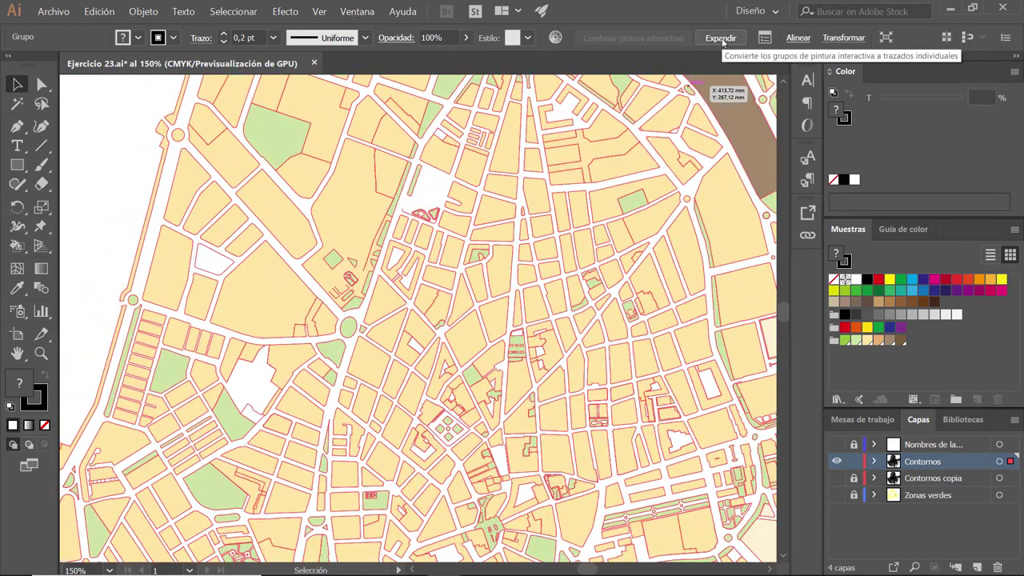
left_click(719, 38)
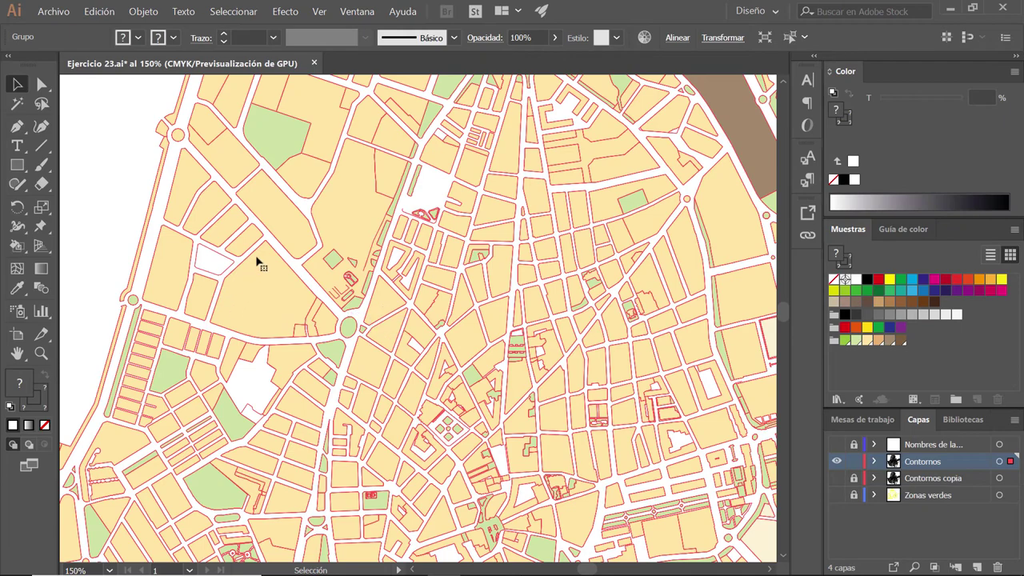
key("ctrl+minus")
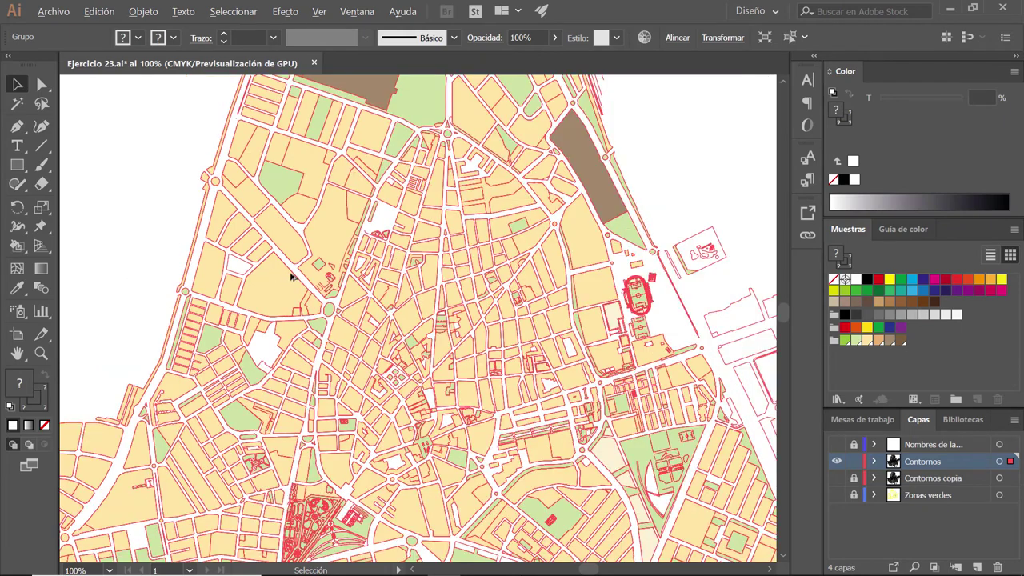
key("ctrl+minus")
key("ctrl+a")
left_click_drag(352, 280, 392, 269)
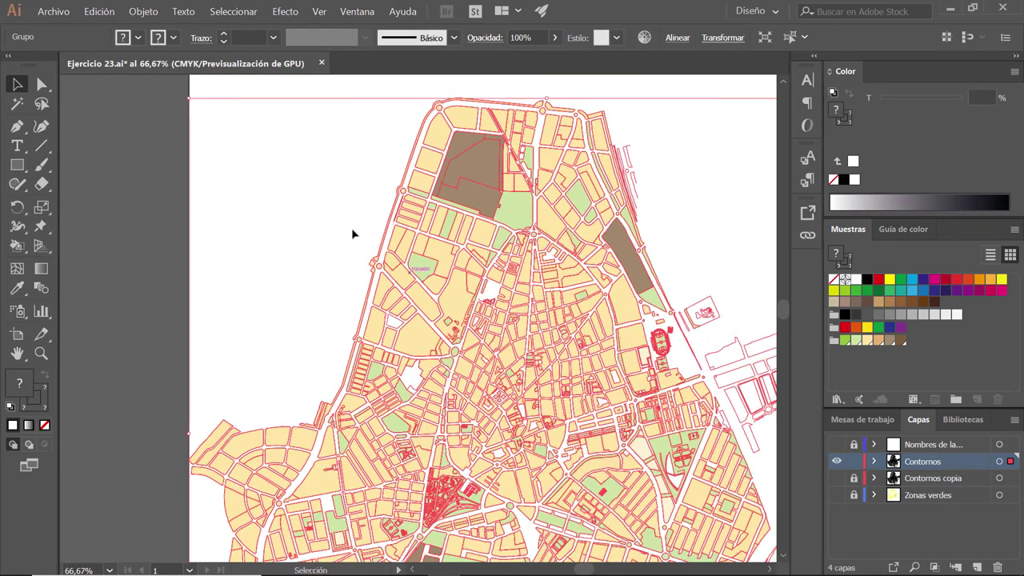
left_click(354, 232)
left_click(449, 254)
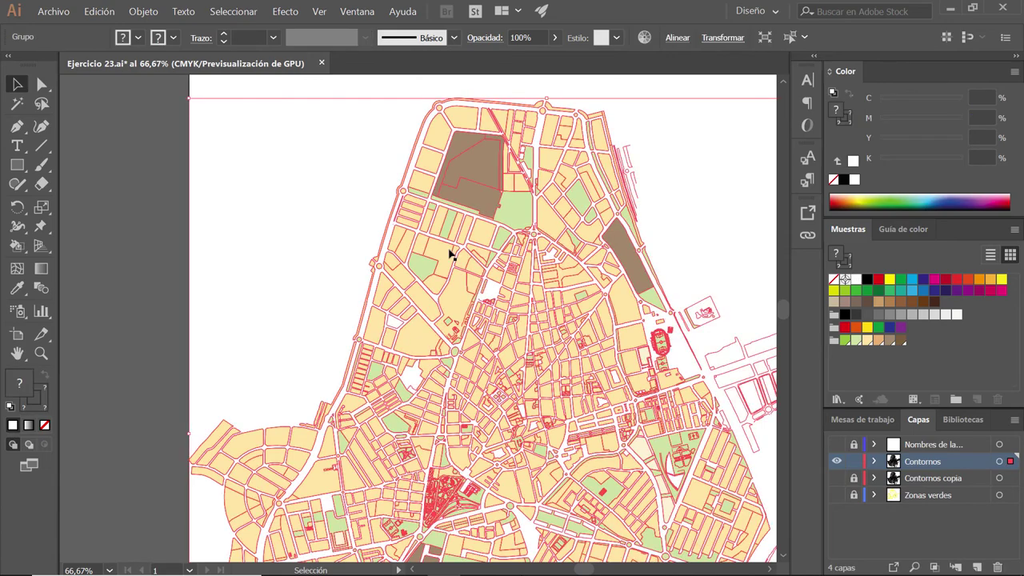
key("ctrl")
left_click(293, 210)
scroll(413, 244, "up", 2)
scroll(413, 245, "up", 1)
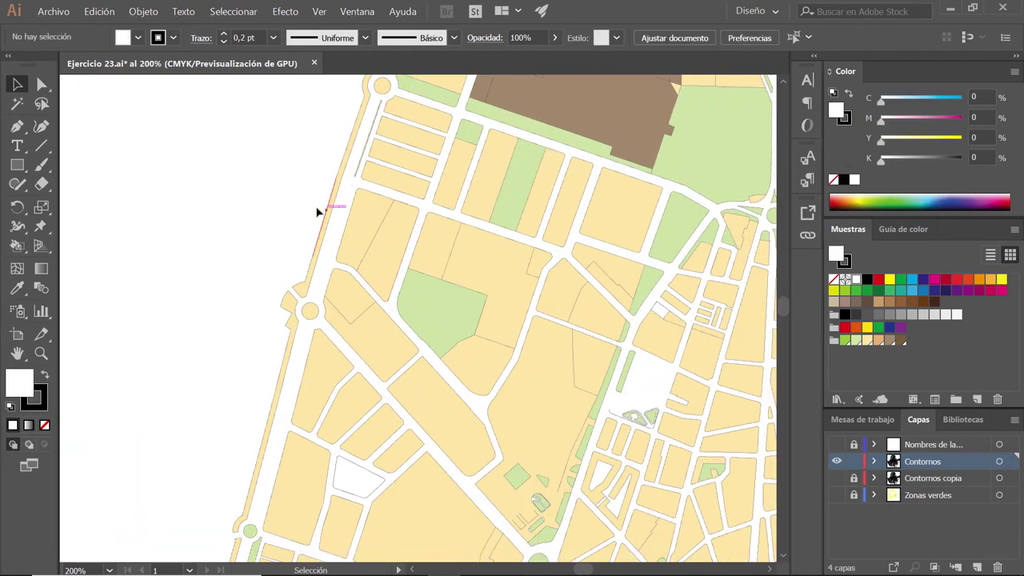
left_click_drag(329, 222, 208, 184)
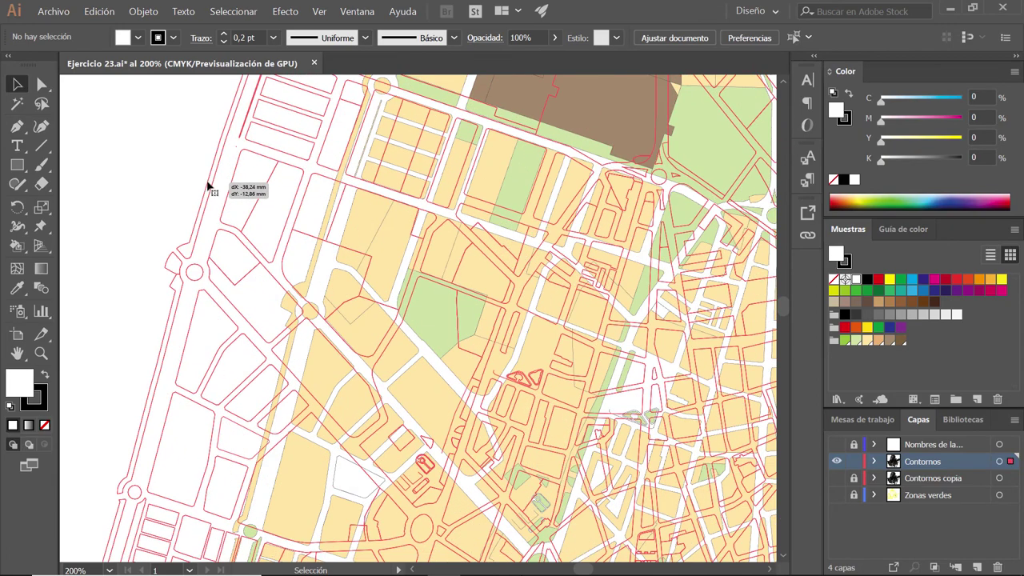
scroll(228, 185, "left", 3)
scroll(227, 184, "up", 1)
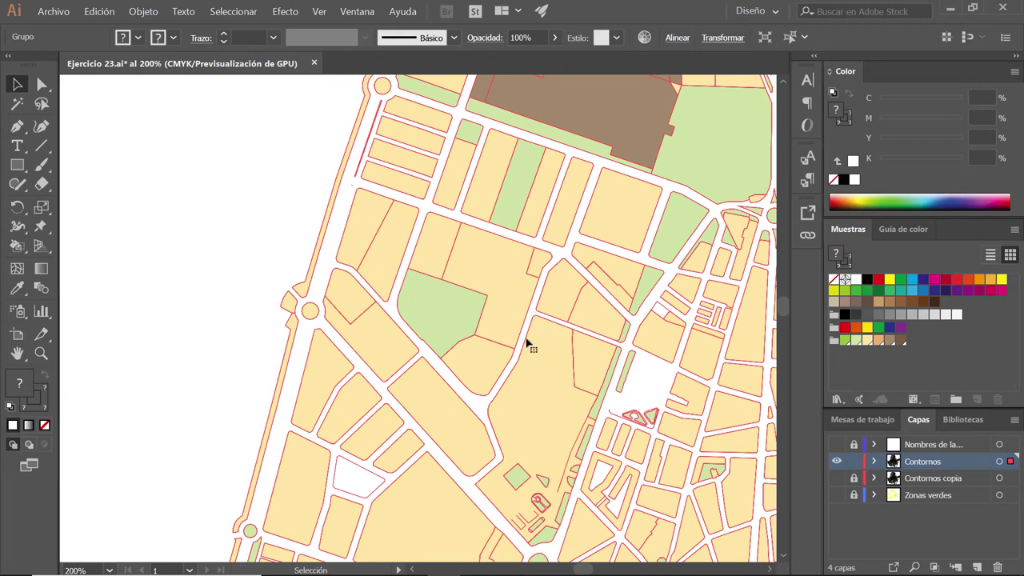
key("ctrl+a")
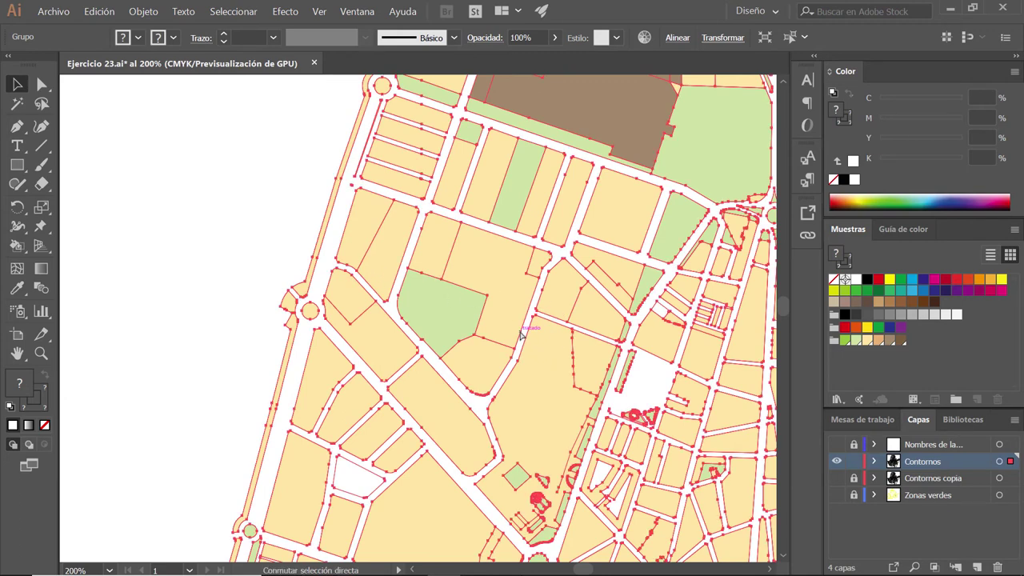
left_click(279, 252)
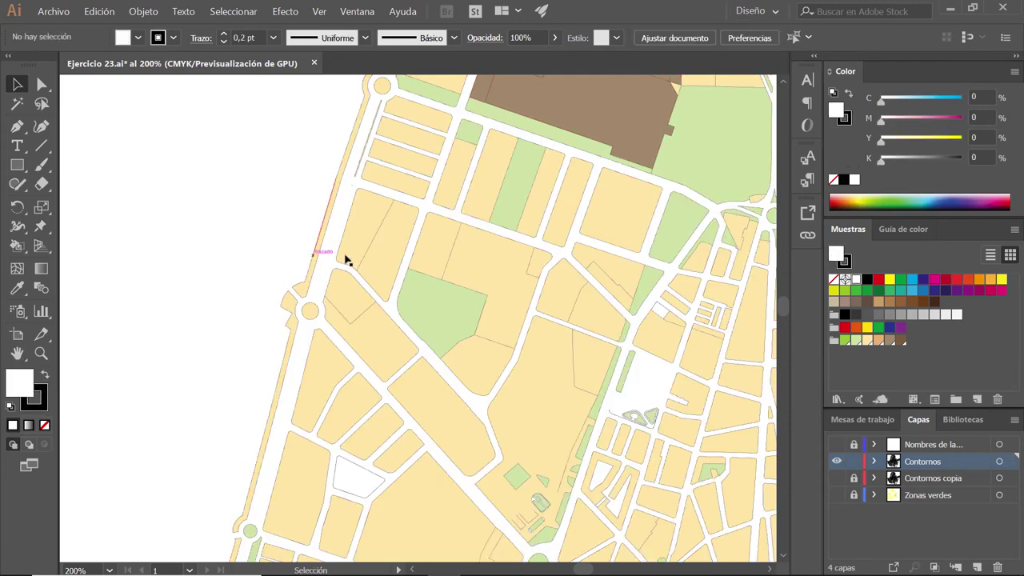
left_click_drag(364, 237, 254, 243)
key("ctrl+z")
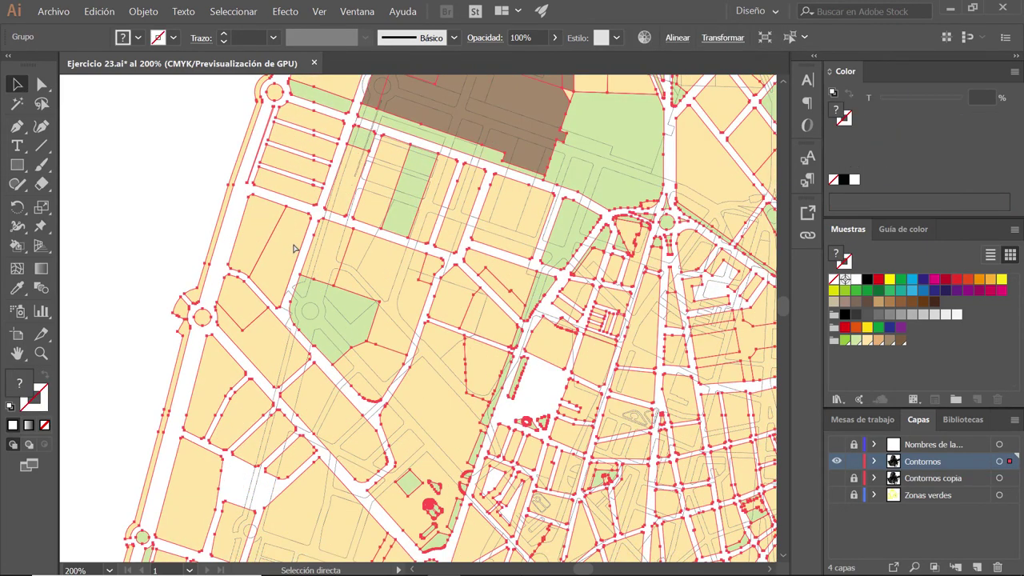
scroll(294, 249, "left", 3)
left_click(259, 218)
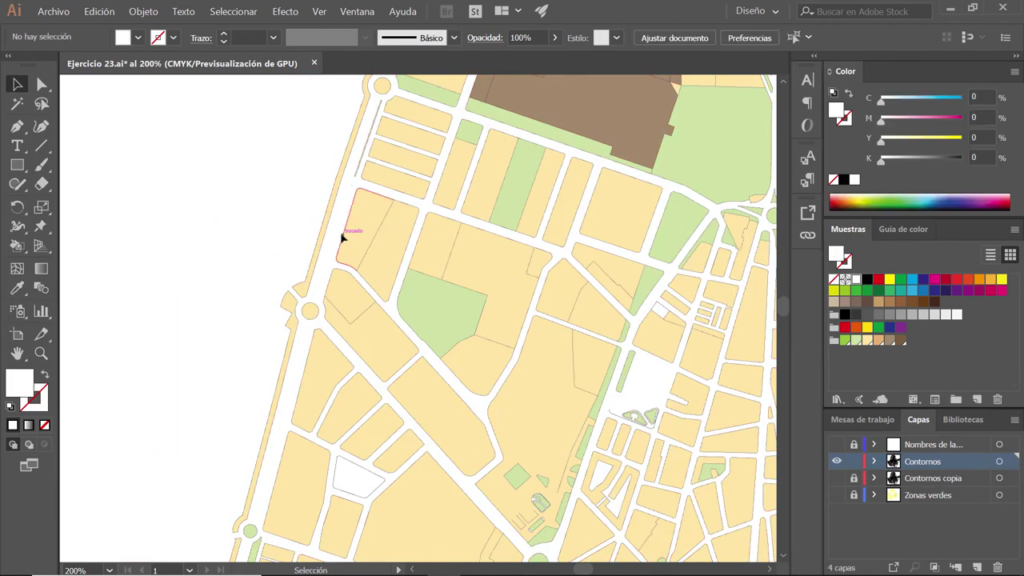
left_click_drag(341, 238, 192, 210)
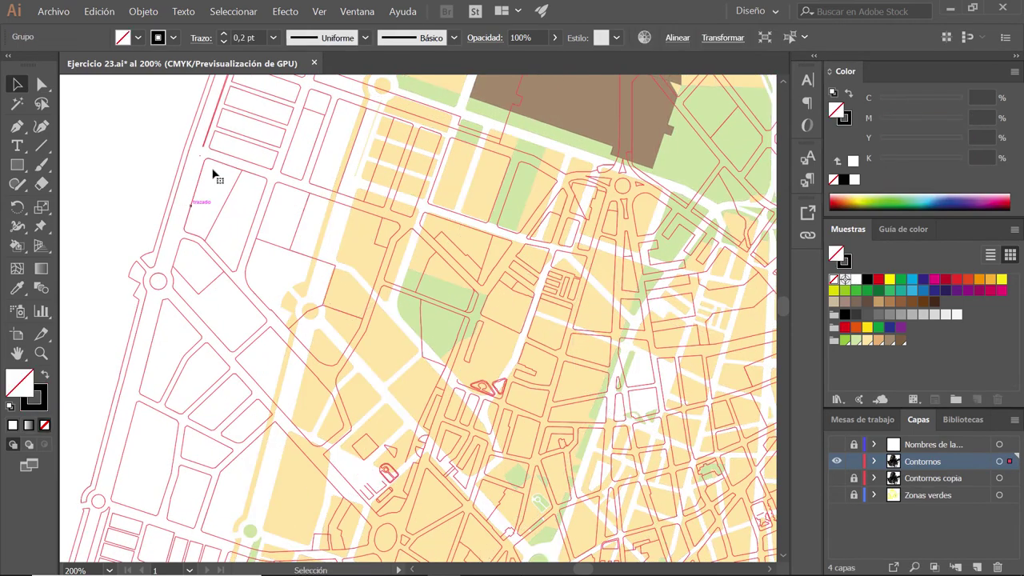
key("ctrl+z")
left_click(160, 210)
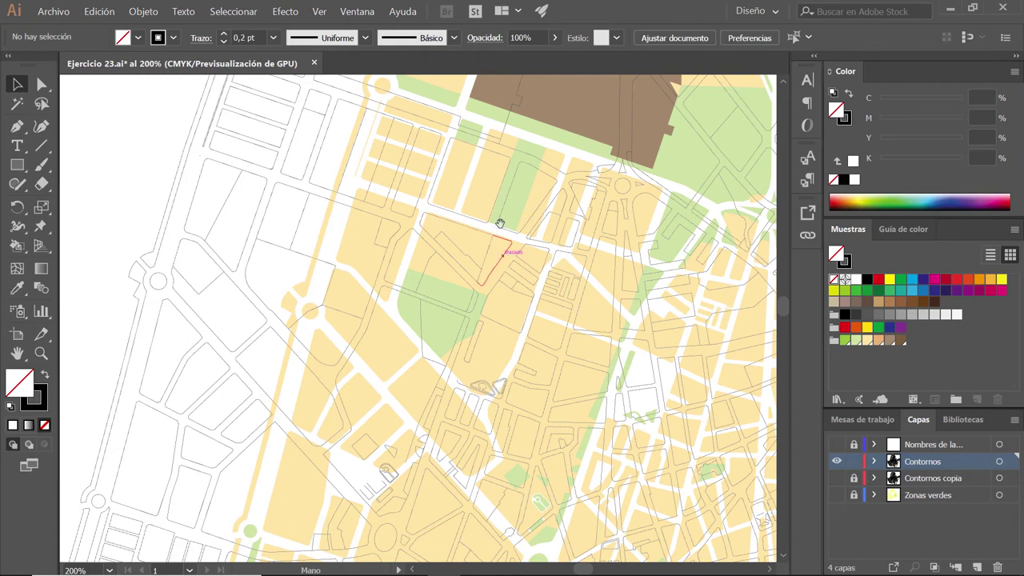
left_click_drag(498, 221, 553, 408)
left_click_drag(571, 256, 571, 309)
left_click_drag(571, 233, 571, 360)
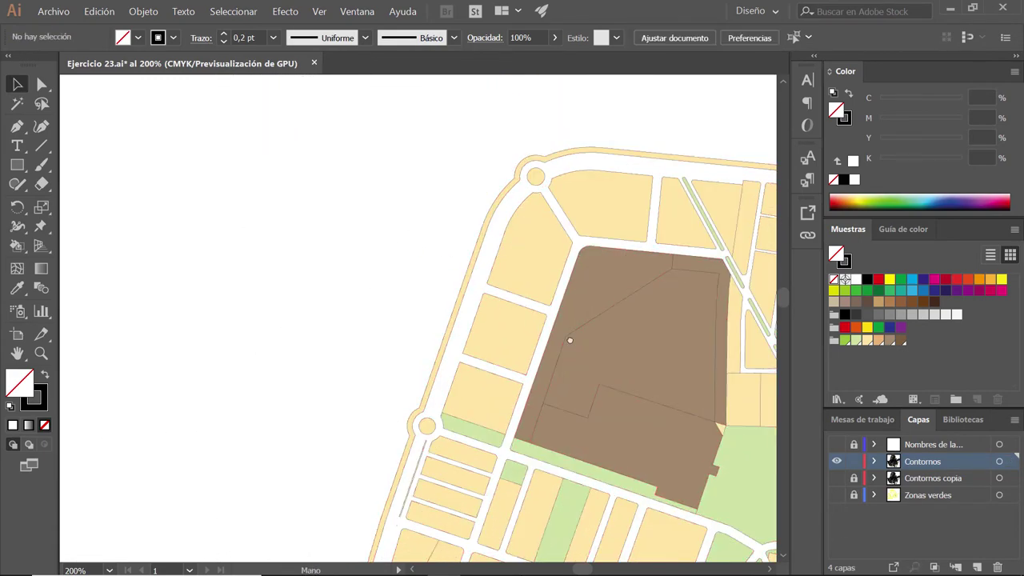
left_click_drag(568, 338, 417, 243)
left_click(289, 230)
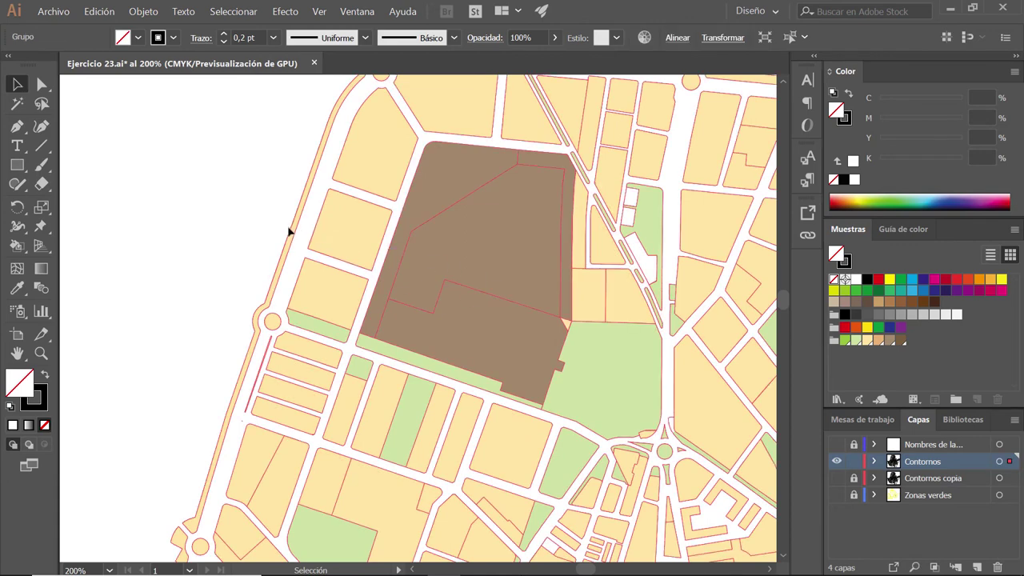
left_click_drag(290, 231, 234, 200)
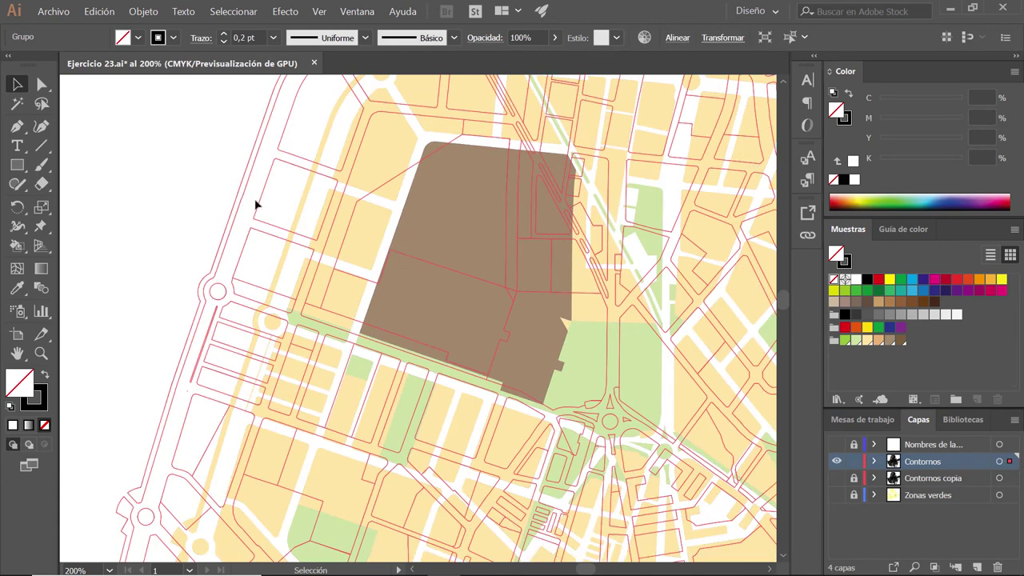
key("ctrl+z")
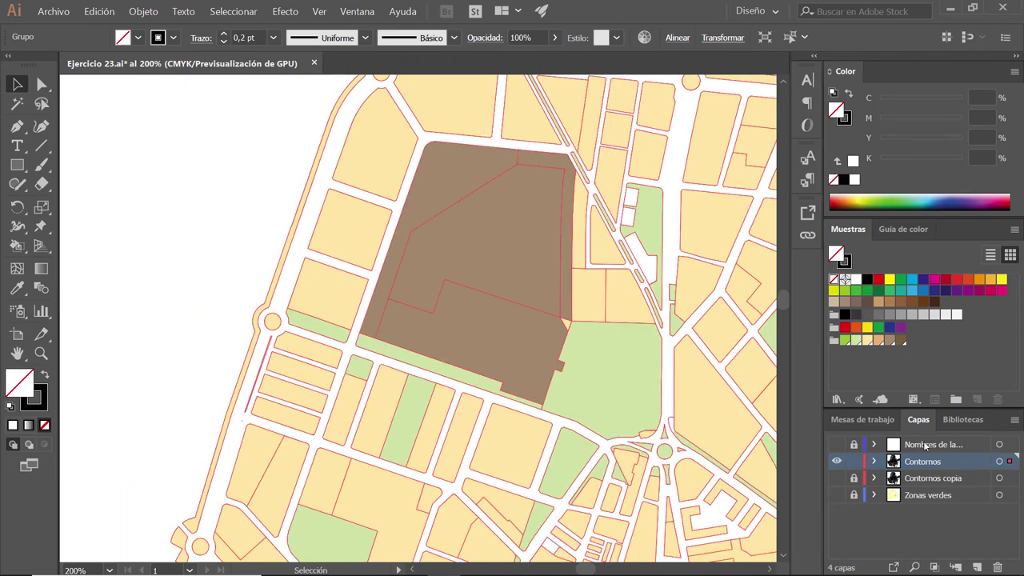
Step: Move the selected outlines into a new layer 'Para borrar', lock it, and place it below Contornos
left_click(977, 567)
left_click_drag(1008, 478, 1009, 462)
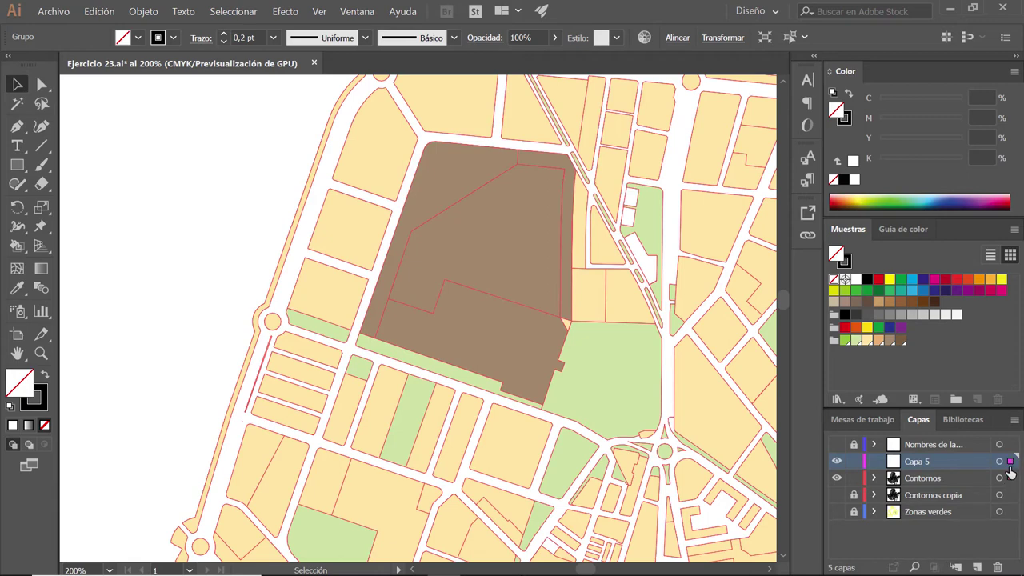
double_click(917, 462)
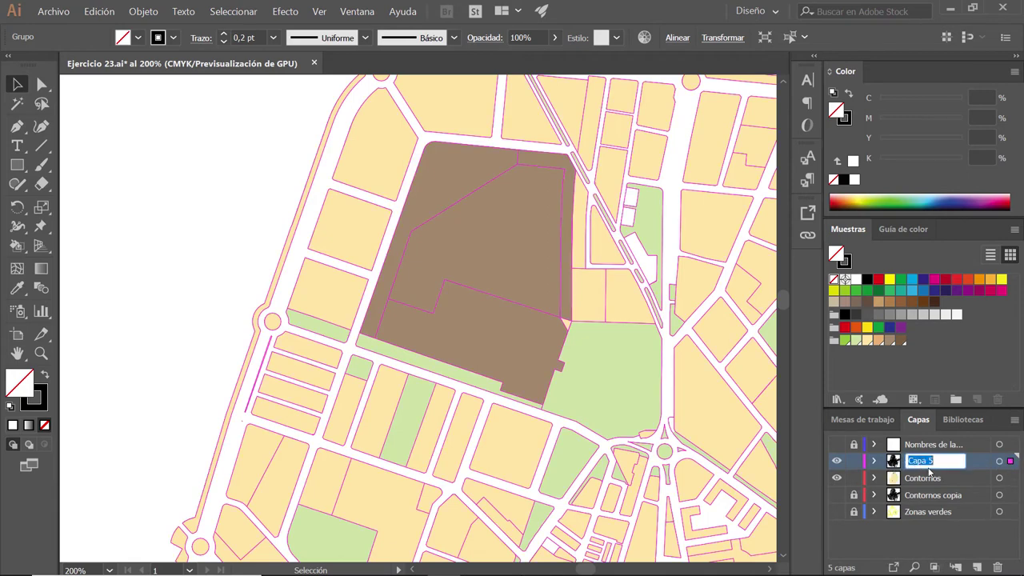
type("Psa")
key("Return")
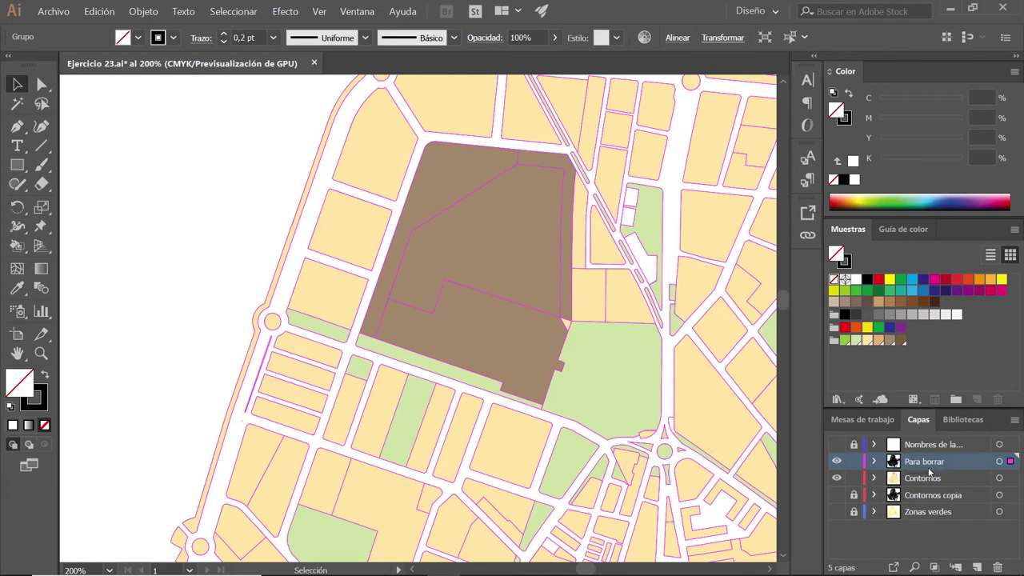
left_click(853, 462)
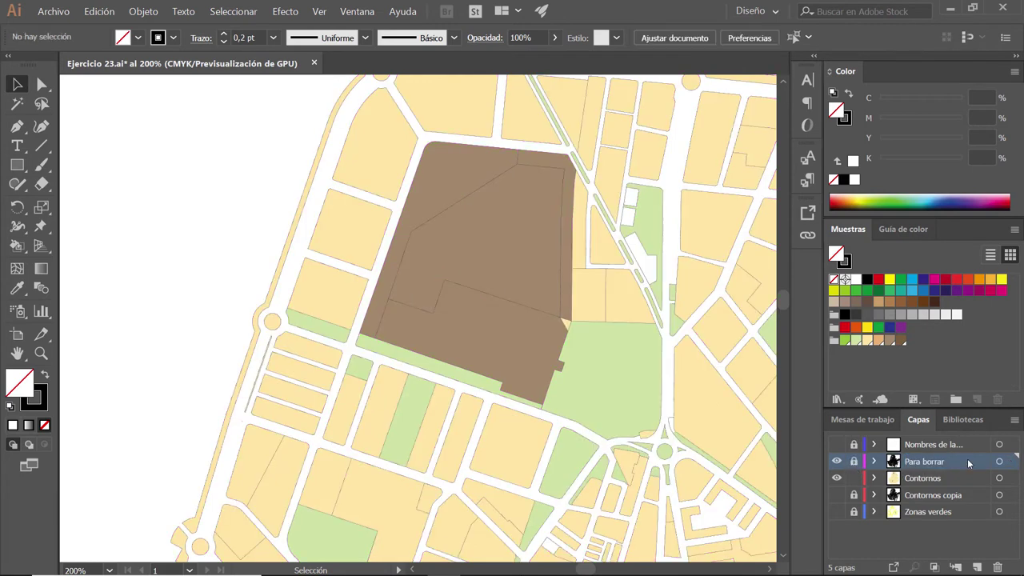
left_click_drag(946, 463, 928, 485)
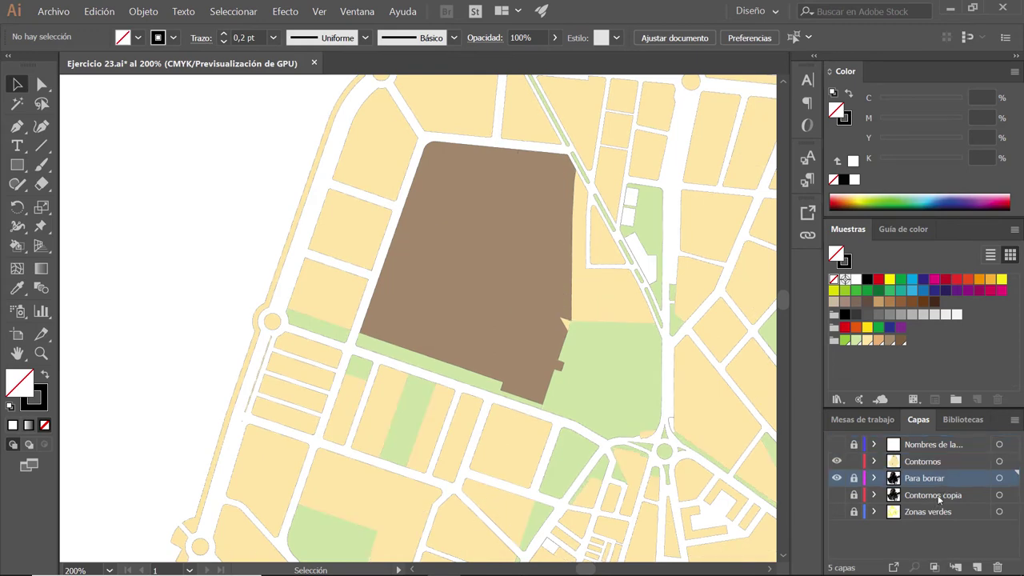
Step: Rename Contornos copia to 'Contornos pintura interactiva' and hide the Para borrar layer
left_click(938, 496)
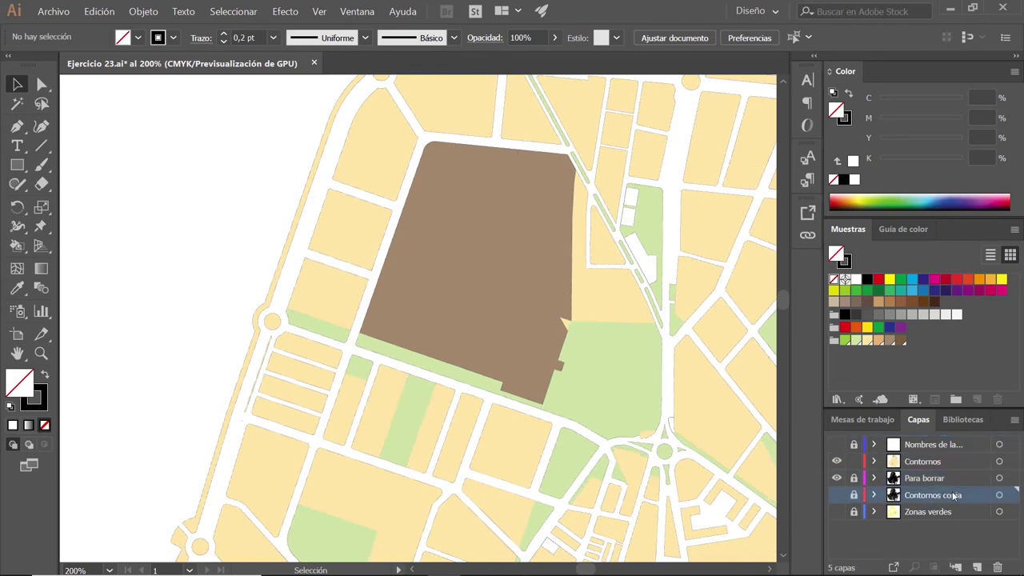
double_click(954, 495)
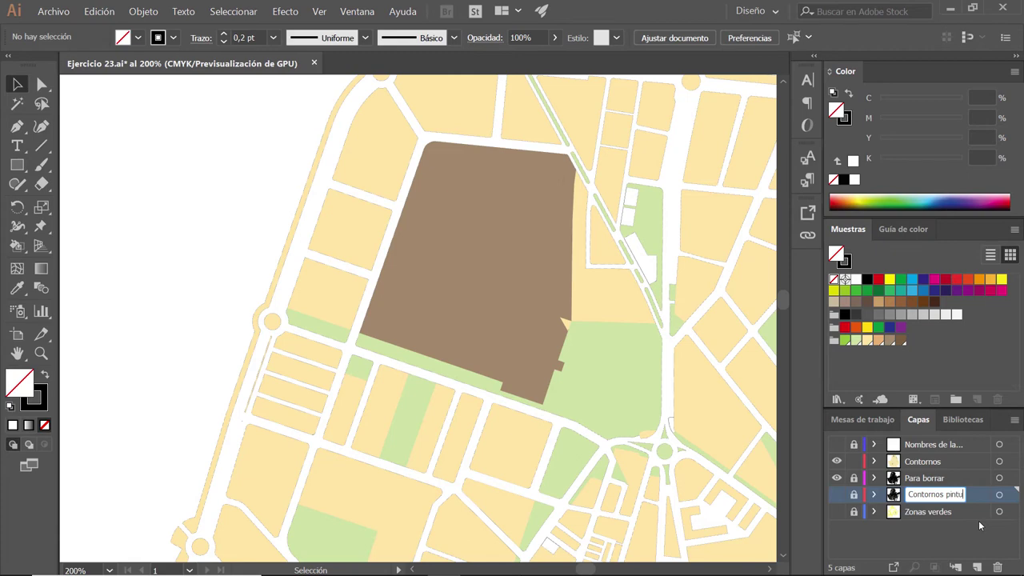
type("ra inter")
type("act")
type("iva")
key("Return")
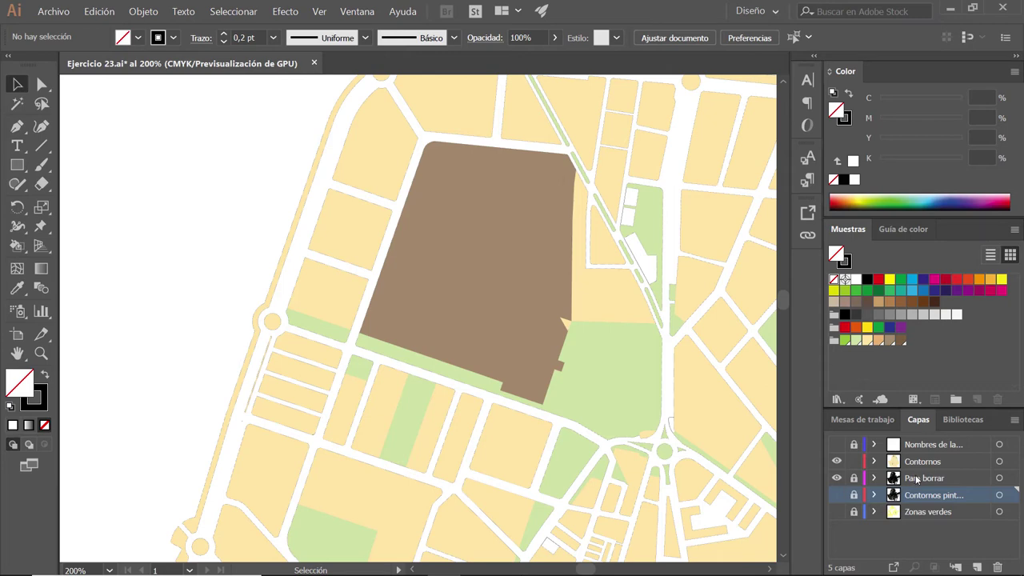
left_click(838, 480)
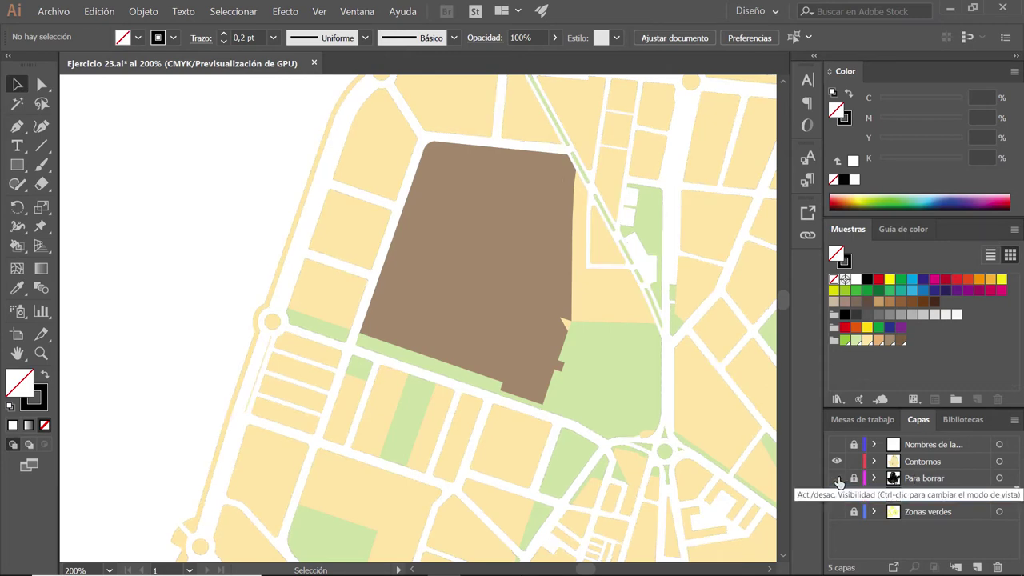
Step: With Contornos as the active layer, zoom and pan to frame the triangular park beside the railway
left_click(950, 462)
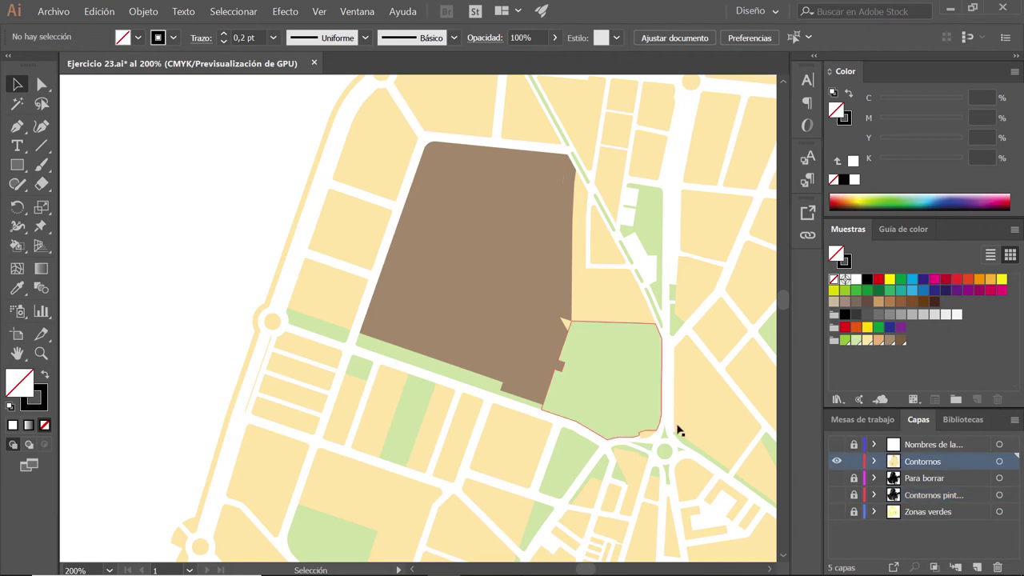
scroll(589, 404, "down", 2)
scroll(590, 405, "down", 1)
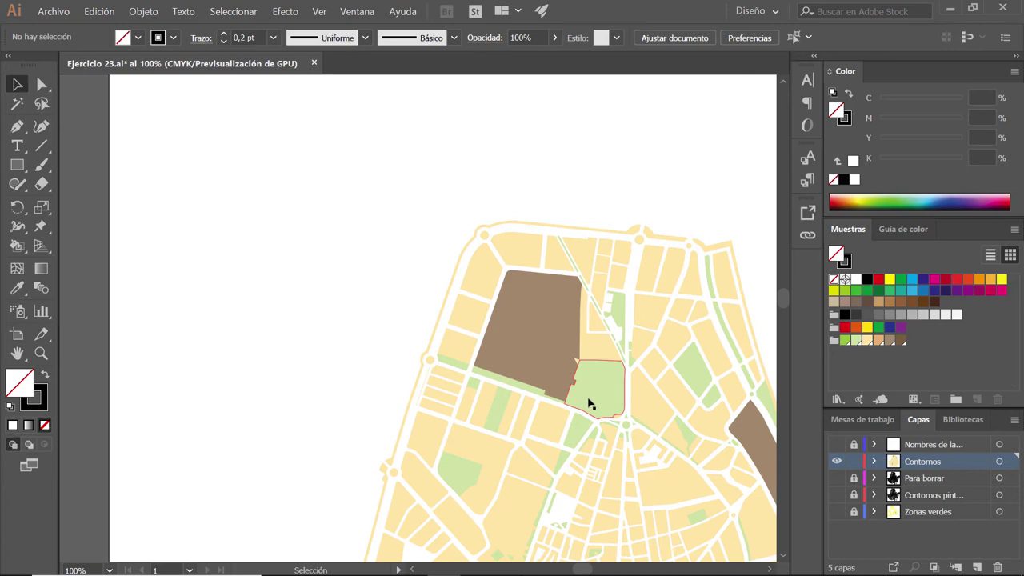
left_click_drag(589, 405, 501, 248)
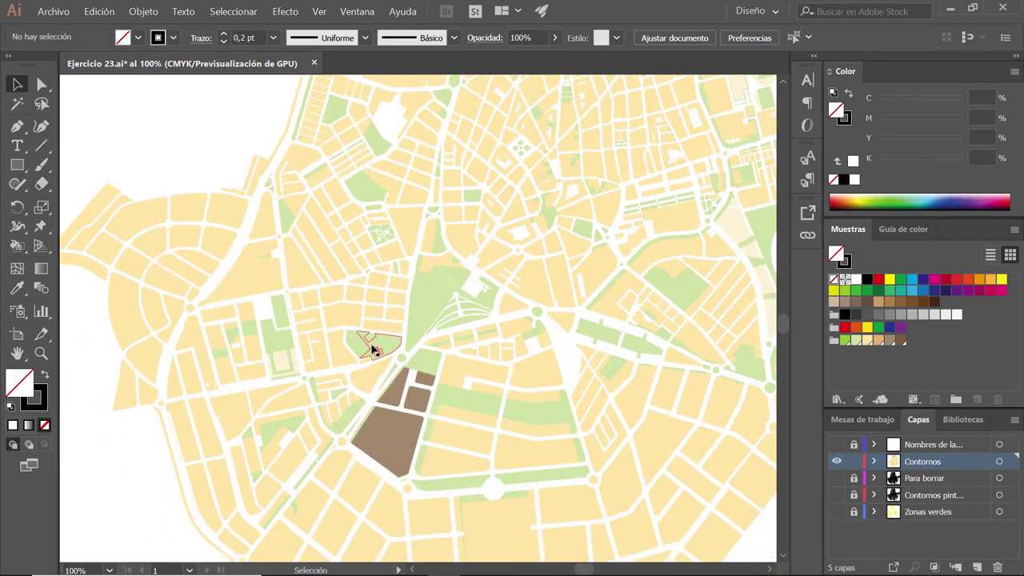
scroll(373, 350, "up", 1)
scroll(427, 325, "up", 1)
scroll(448, 290, "up", 1)
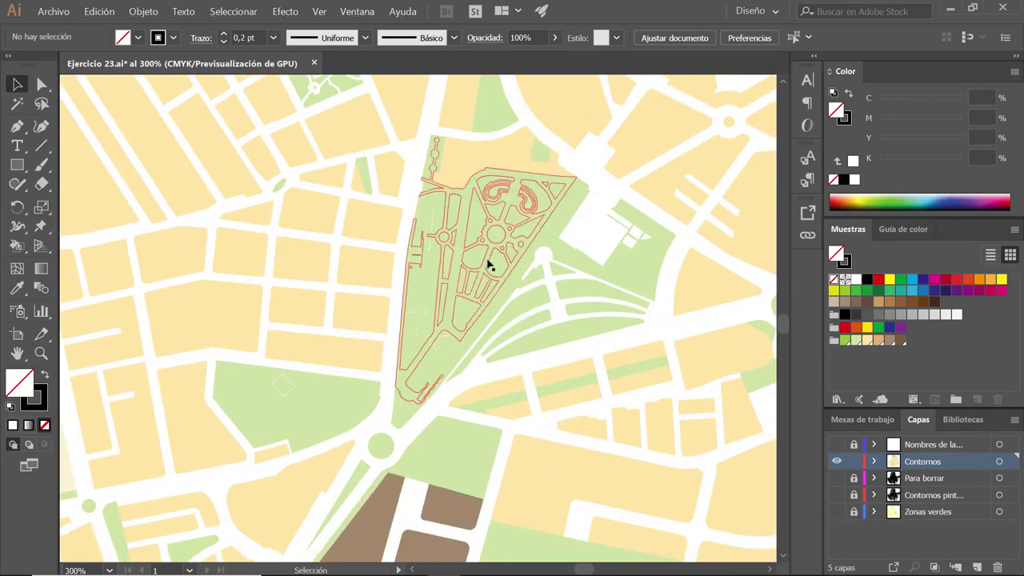
scroll(494, 294, "up", 1)
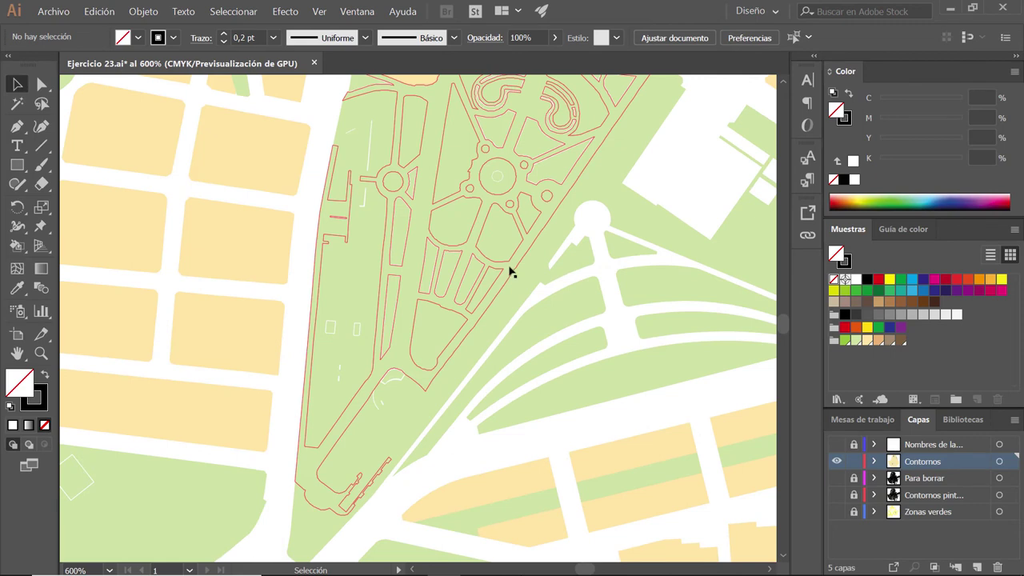
scroll(512, 268, "down", 1)
scroll(514, 256, "down", 1)
scroll(469, 279, "up", 1)
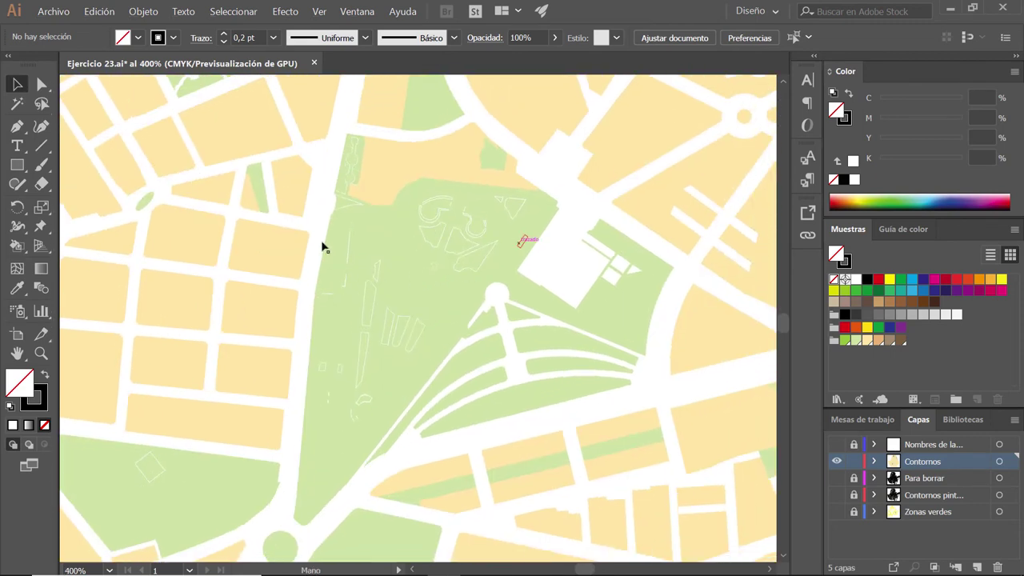
Step: Lasso-select all the triangular park's green shapes, then deselect the parcel above it
left_click(40, 104)
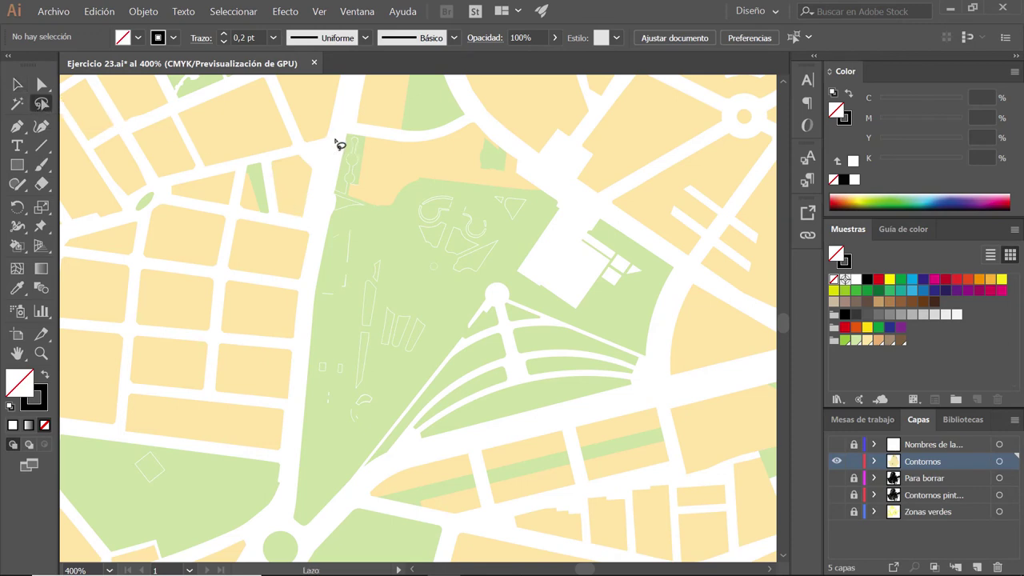
mouse_move(337, 137)
left_mouse_down()
mouse_move(344, 187)
mouse_move(560, 200)
mouse_move(566, 227)
mouse_move(598, 221)
mouse_move(677, 269)
mouse_move(669, 343)
mouse_move(624, 403)
mouse_move(476, 430)
mouse_move(395, 467)
mouse_move(317, 529)
mouse_move(293, 526)
mouse_move(297, 352)
mouse_move(340, 138)
left_mouse_up()
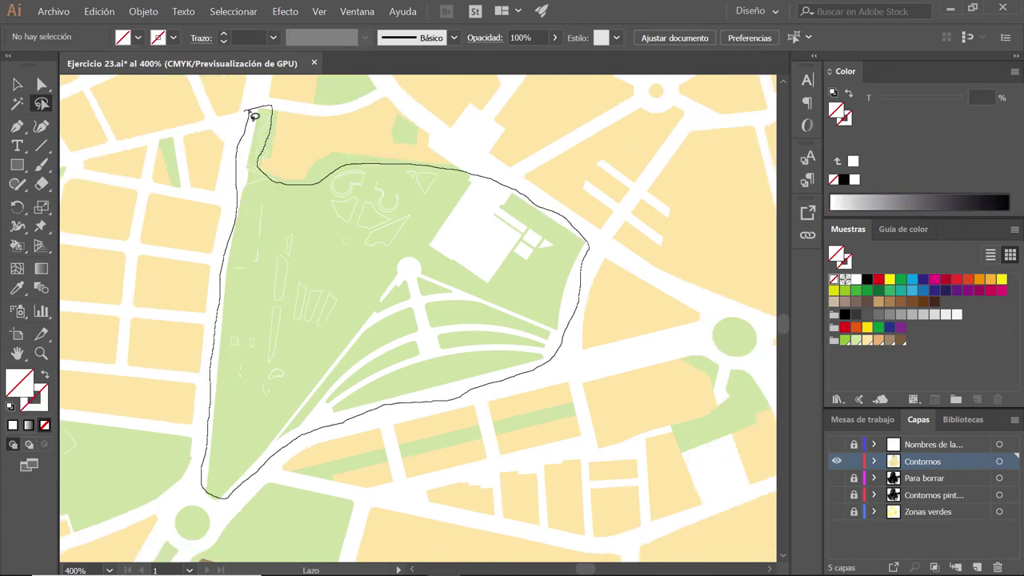
left_click_drag(254, 116, 256, 112)
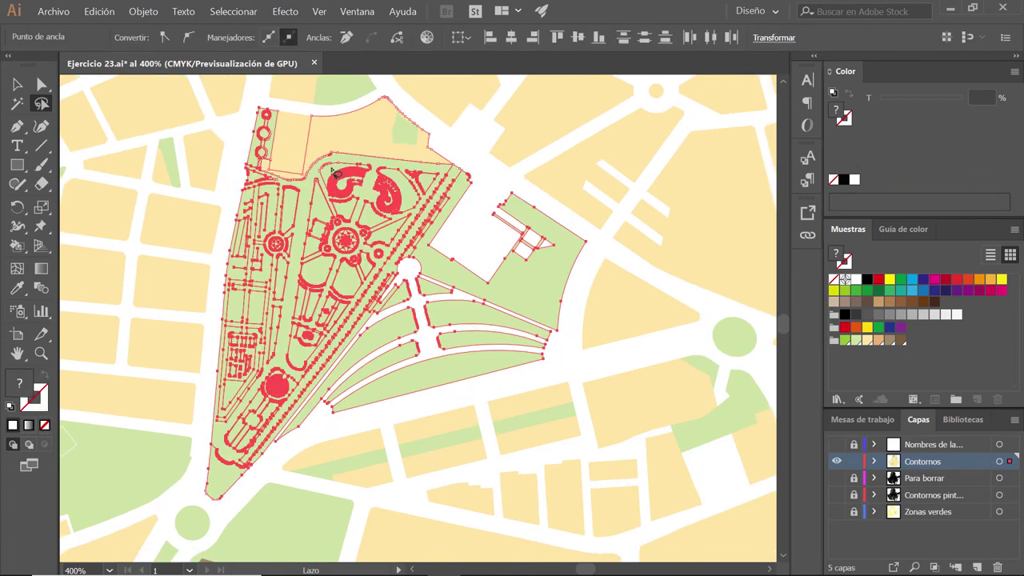
key("ctrl")
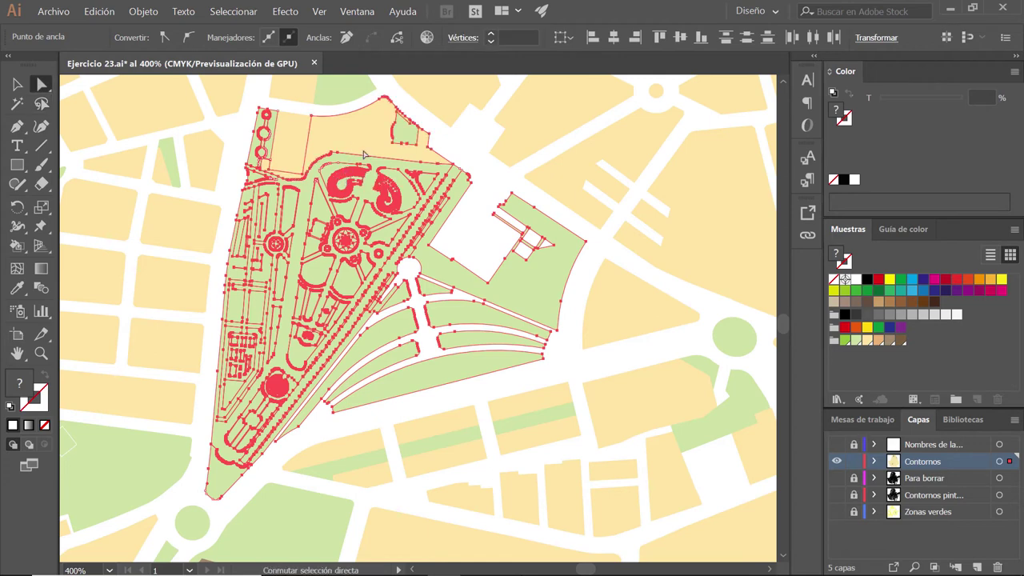
left_click(352, 130)
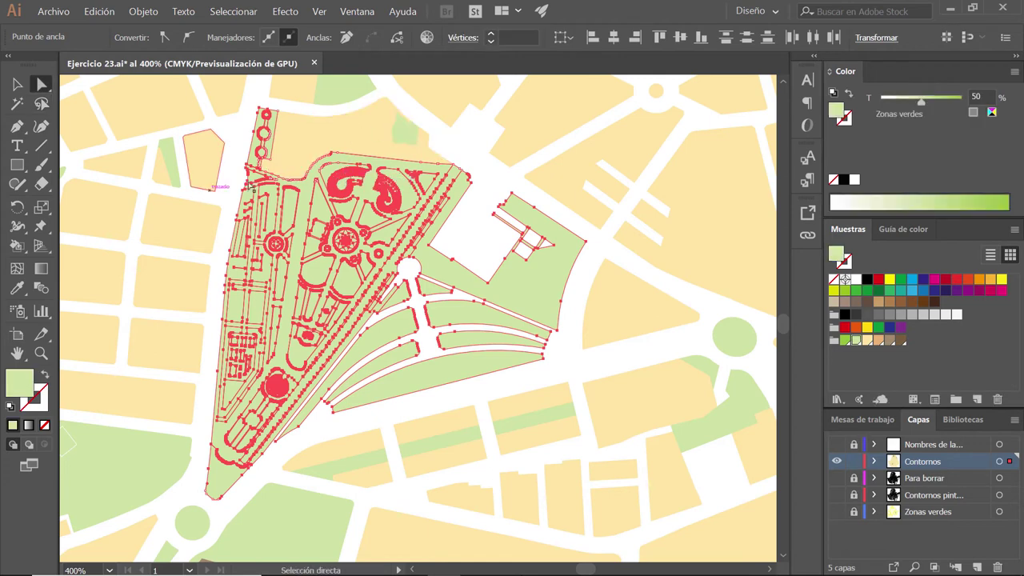
scroll(316, 185, "up", 1, "alt")
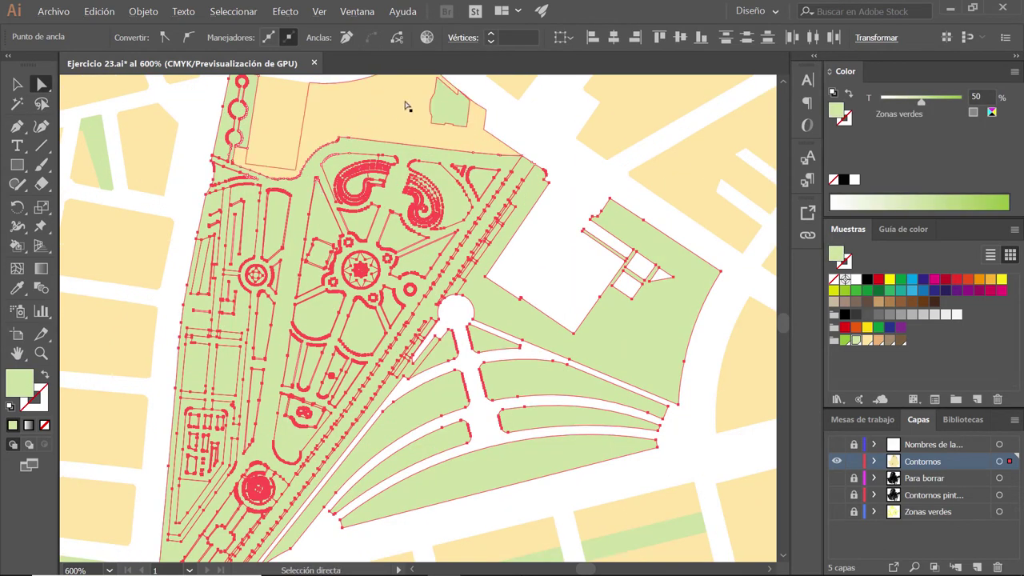
scroll(549, 221, "down", 1, "alt")
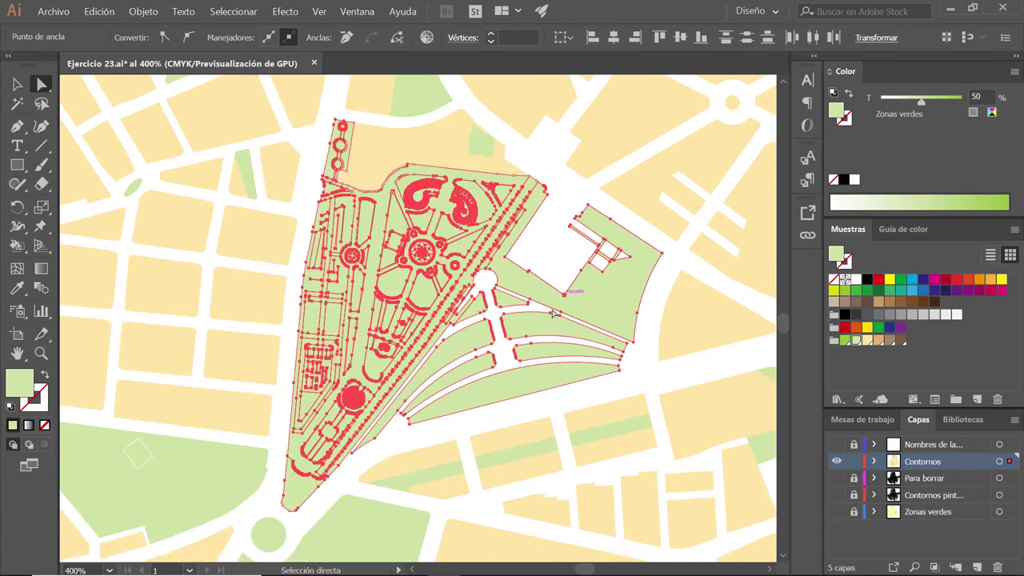
mouse_move(557, 325)
left_mouse_down()
mouse_move(588, 290)
mouse_move(608, 346)
left_mouse_up()
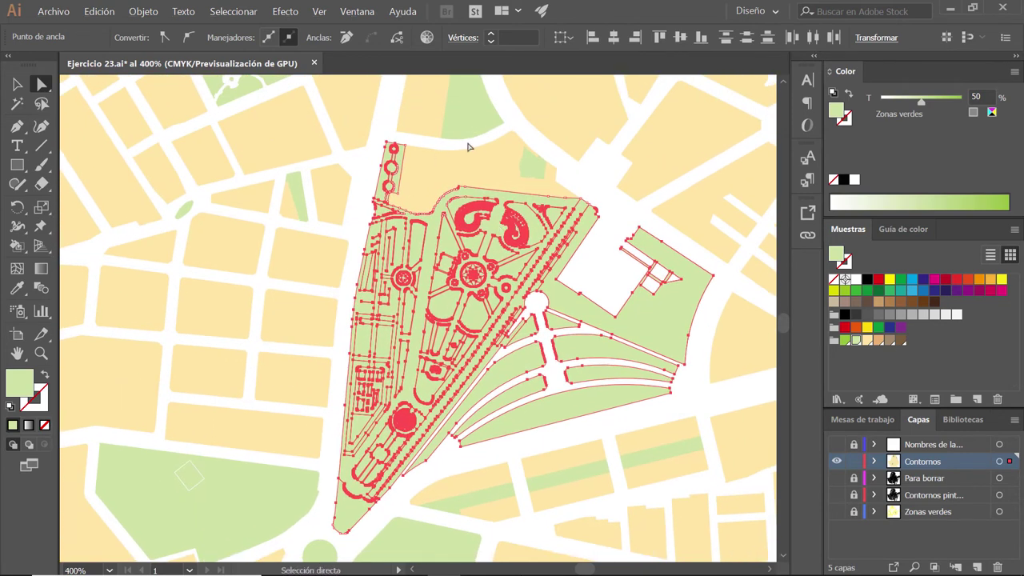
Step: Unite the selected park shapes using Shape Modes in the Pathfinder panel
left_click(357, 12)
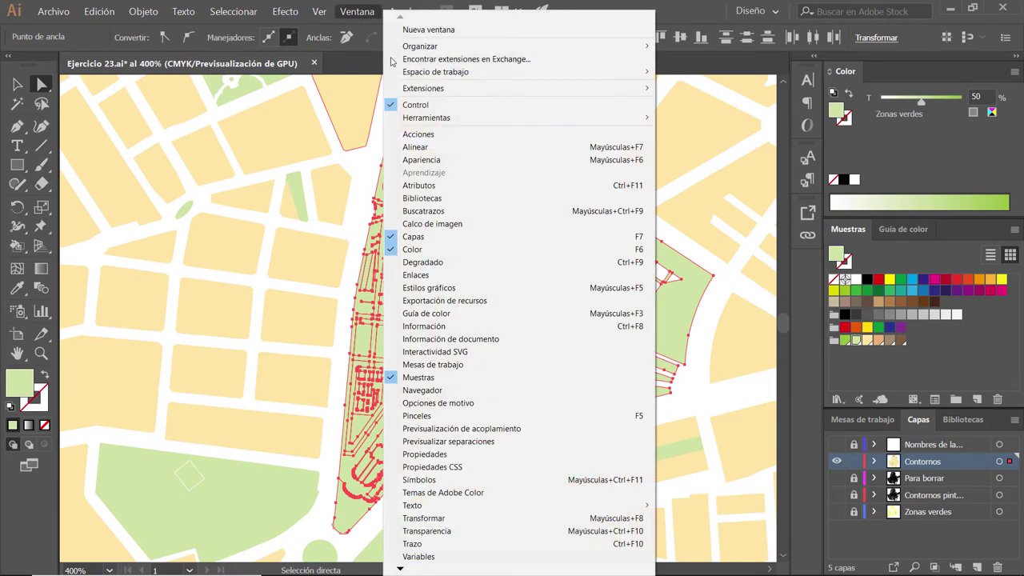
left_click(471, 211)
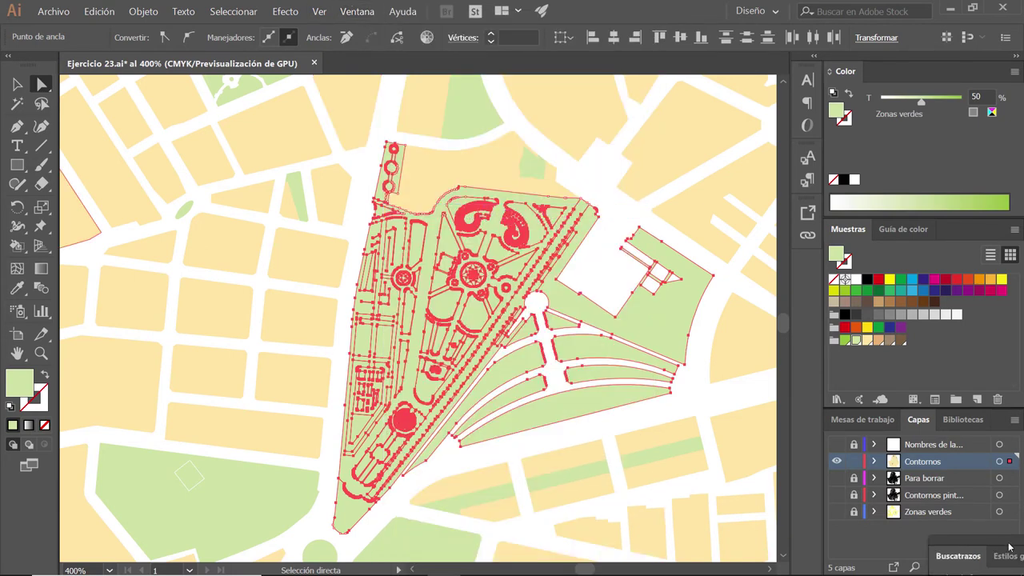
left_click_drag(784, 373, 638, 100)
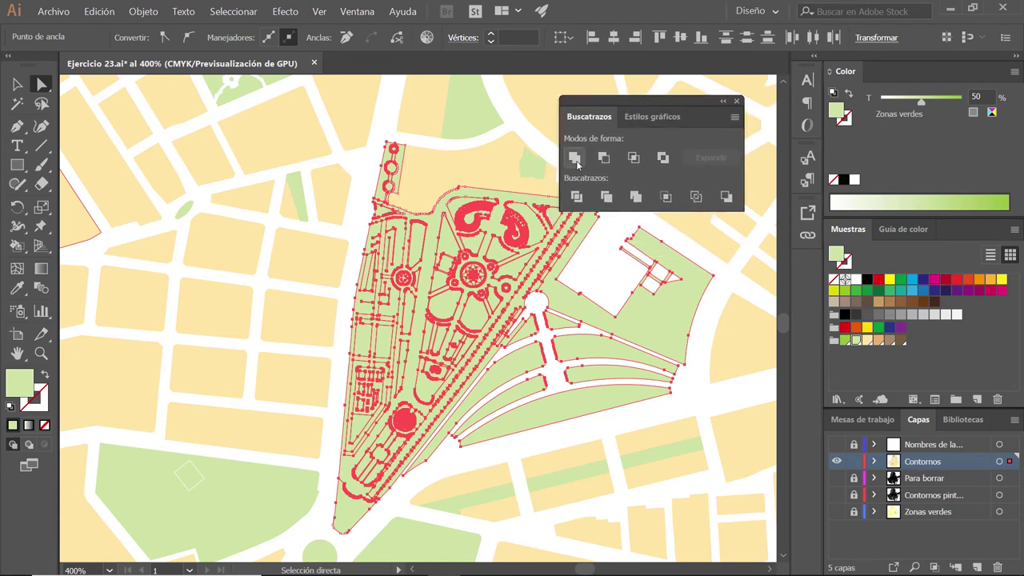
left_click(574, 157)
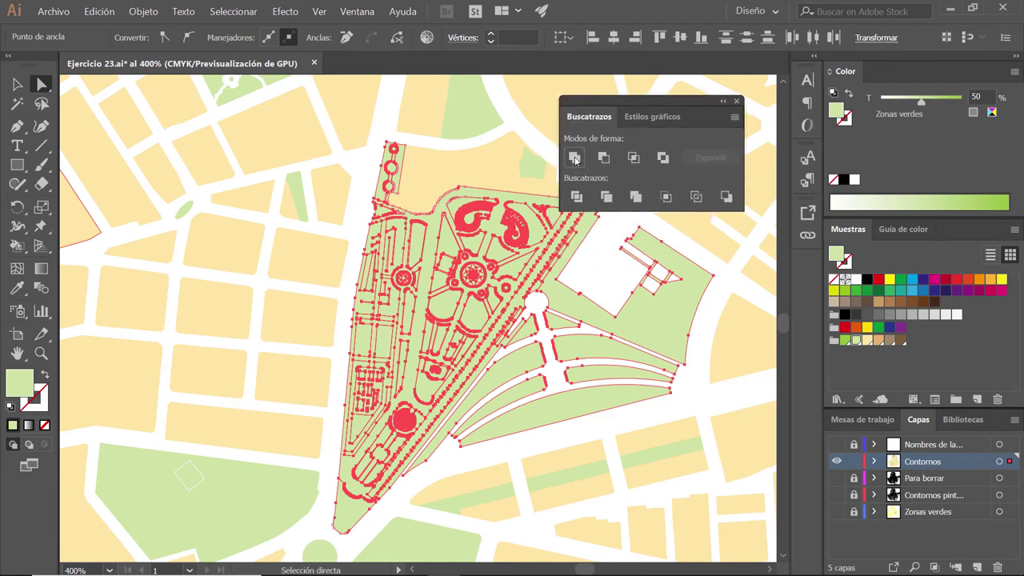
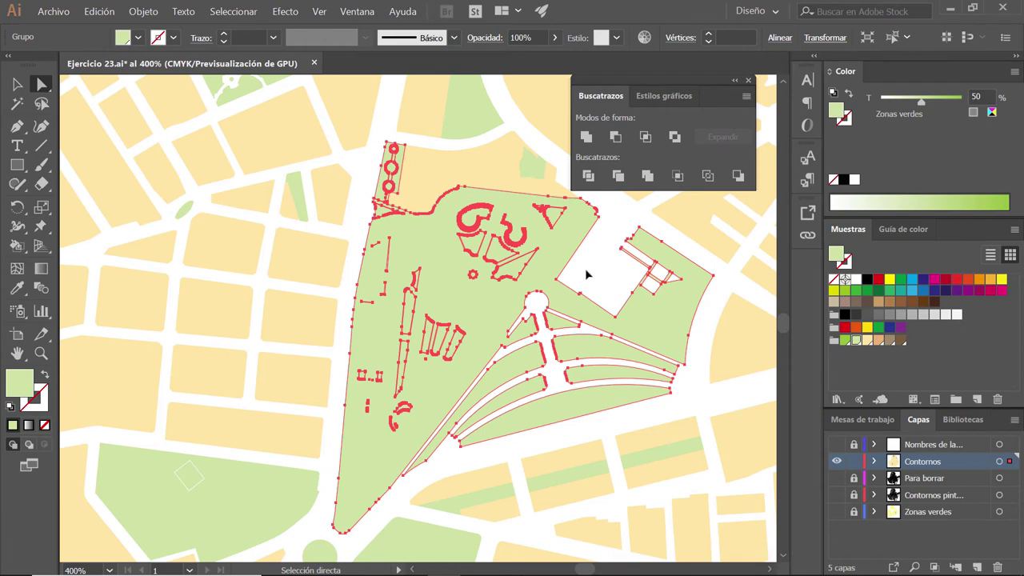
Step: Select all paths and inspect the park group and nearby building blocks
key("v")
key("ctrl+a")
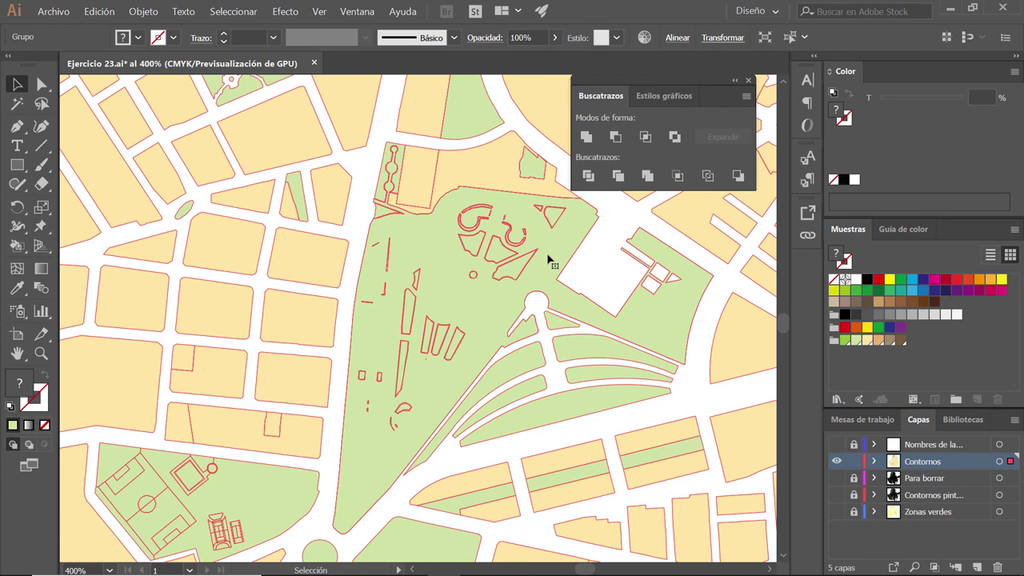
key("ctrl")
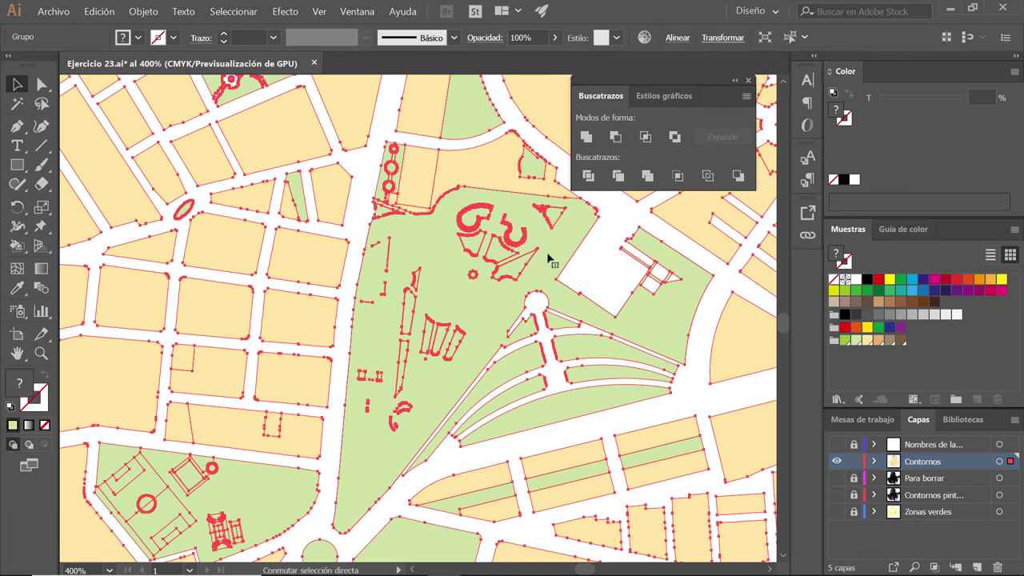
left_click(552, 240)
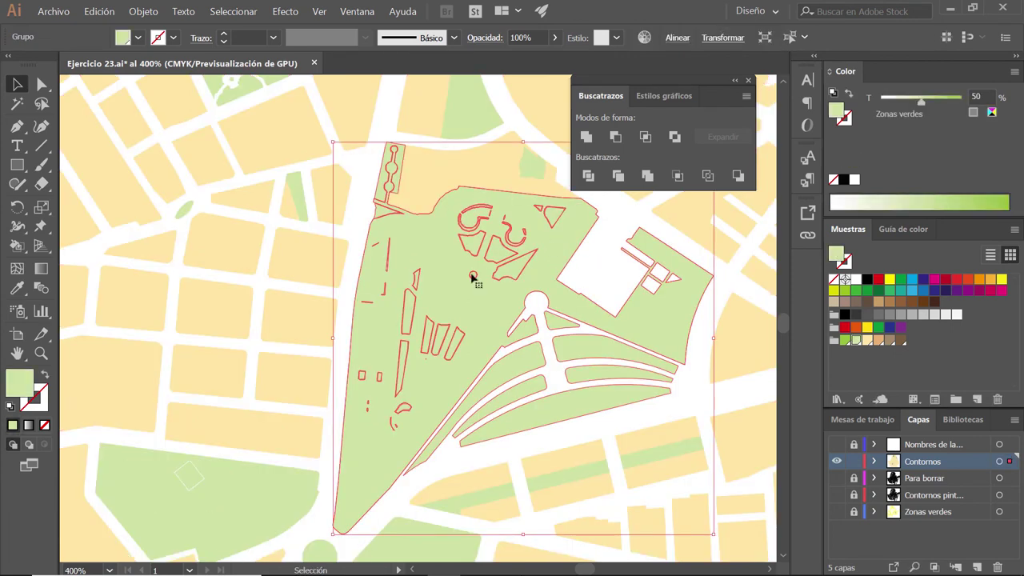
left_click(277, 253)
left_click(285, 306)
left_click(277, 361)
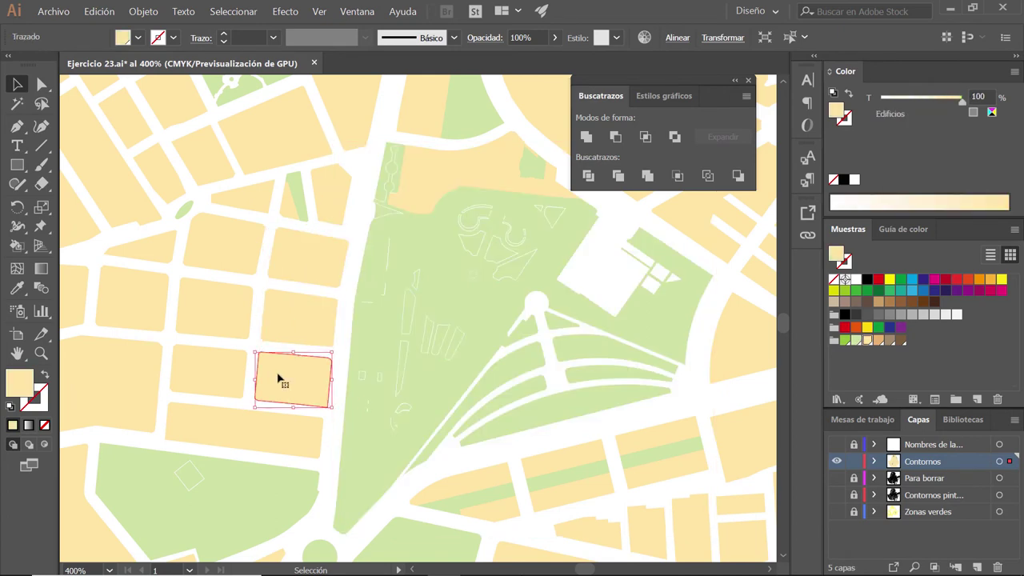
left_click(384, 296)
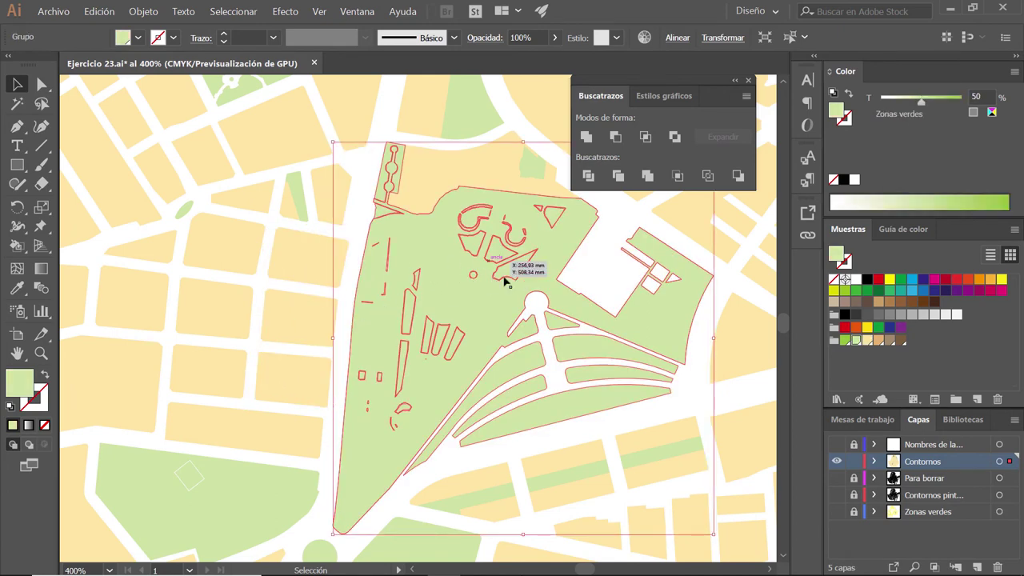
scroll(520, 304, "up", 2)
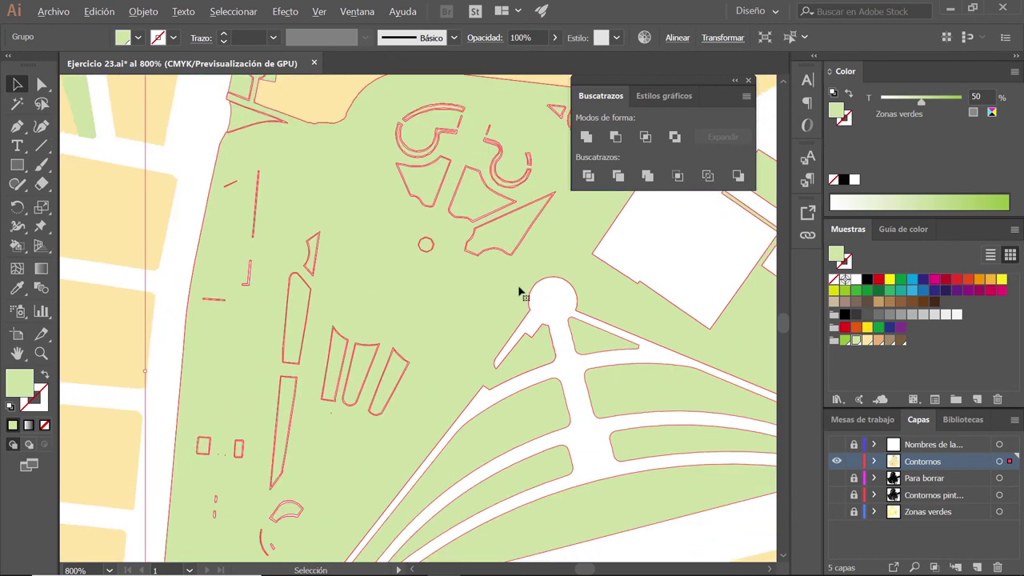
scroll(520, 292, "down", 1)
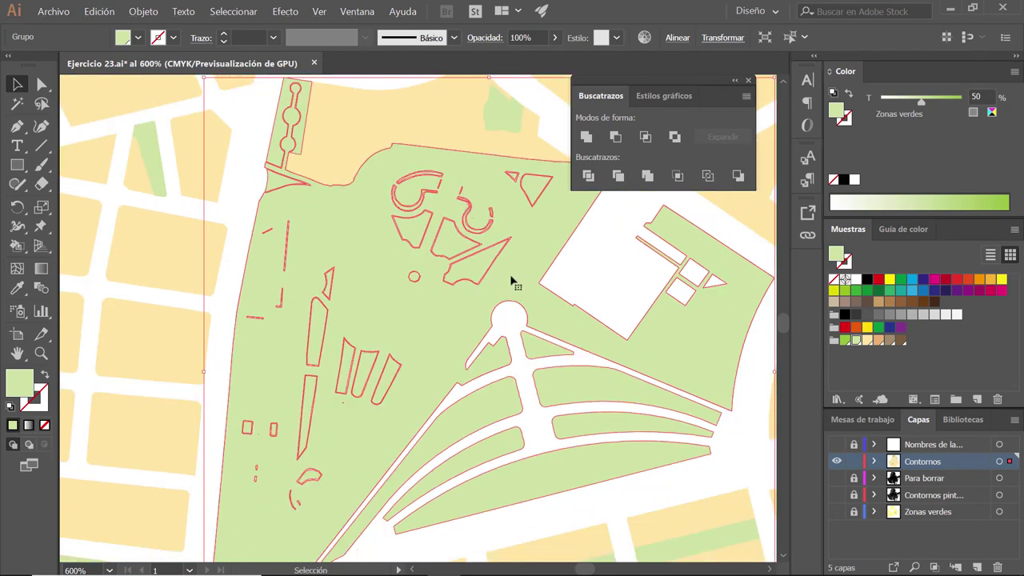
scroll(511, 279, "down", 2)
scroll(457, 274, "up", 2)
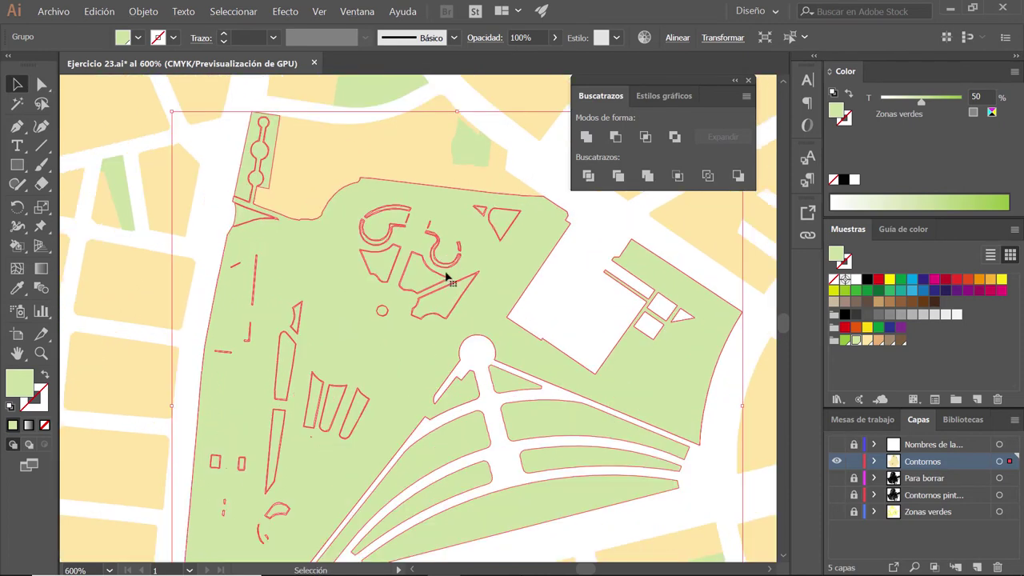
left_click_drag(470, 273, 500, 265)
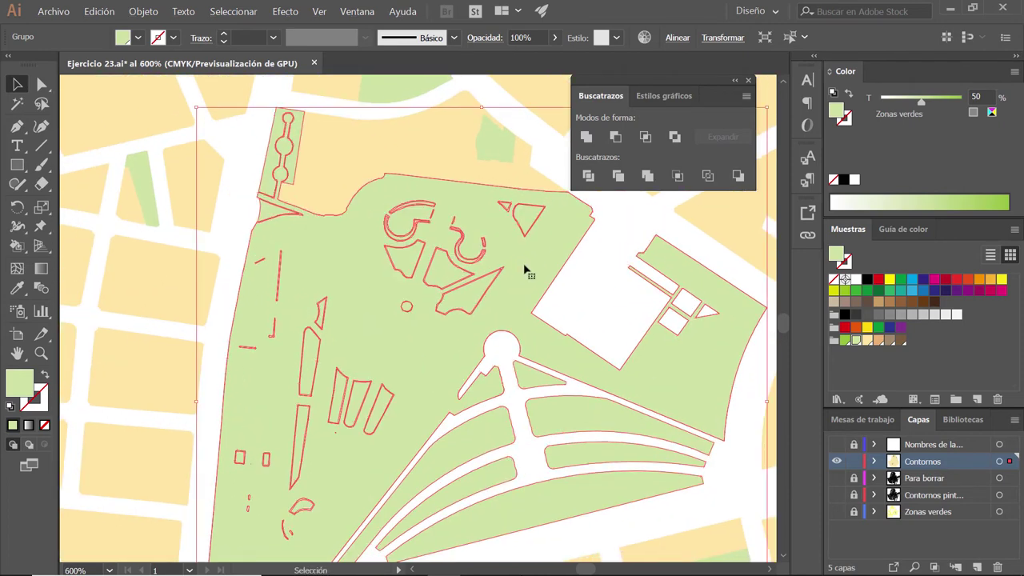
Step: Lasso and delete the curved interior shapes in the park's upper part
left_click(42, 104)
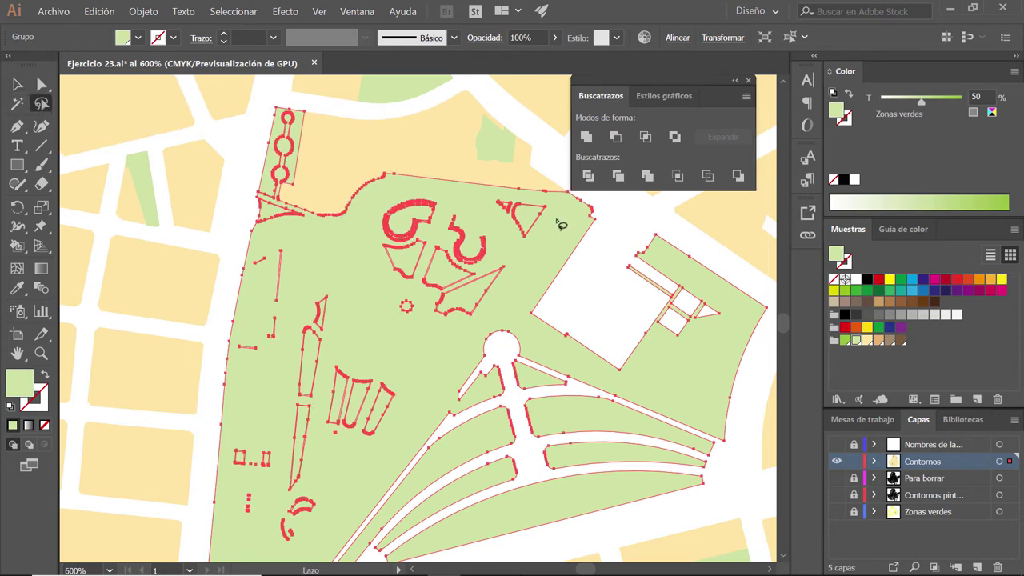
mouse_move(499, 197)
left_mouse_down()
mouse_move(421, 195)
mouse_move(578, 227)
mouse_move(555, 210)
left_mouse_up()
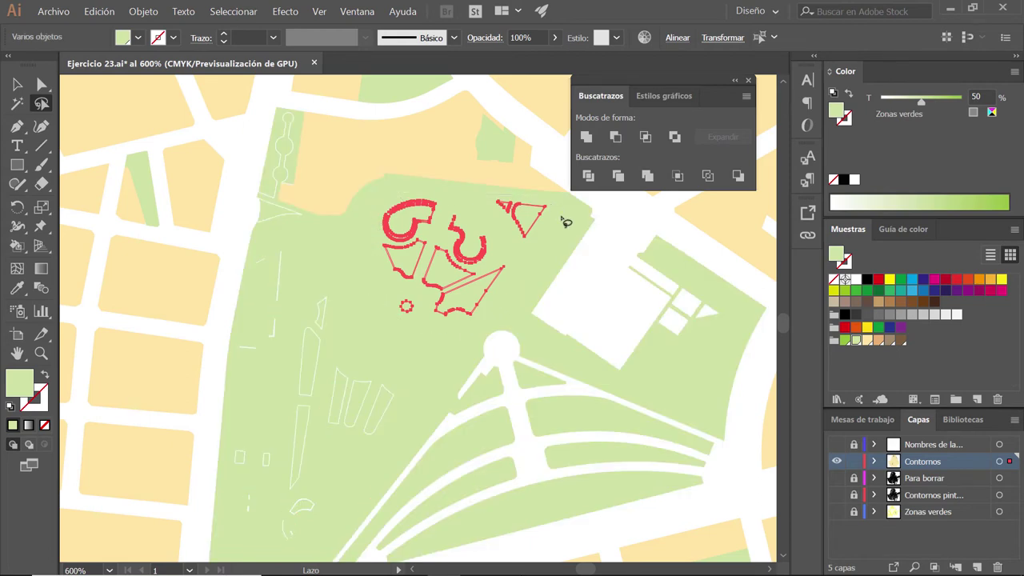
key("Delete")
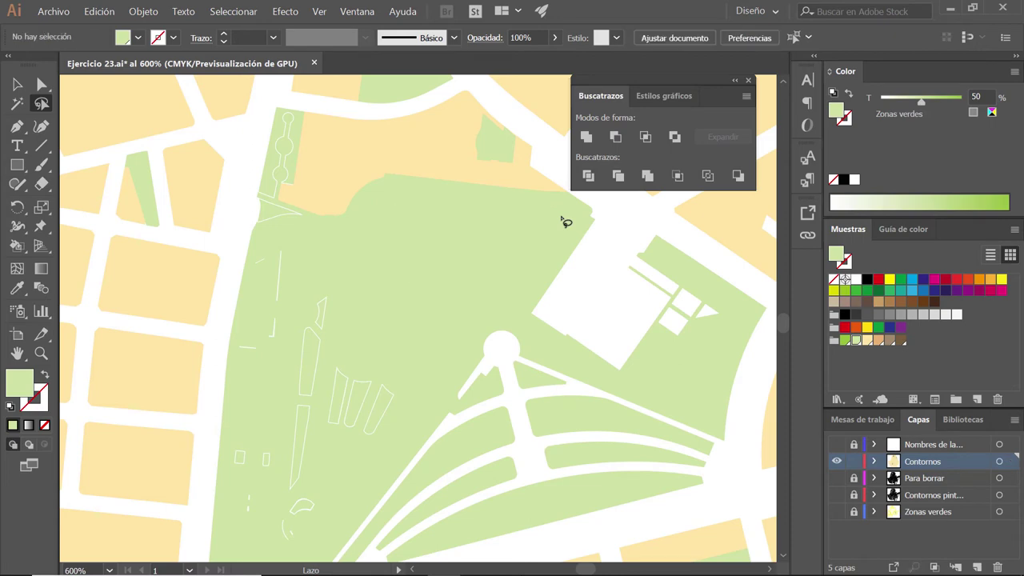
Step: Lasso and delete the small leftover shapes on the park's left side
left_click_drag(444, 316, 484, 229)
mouse_move(470, 269)
left_mouse_down()
mouse_move(313, 480)
mouse_move(281, 424)
mouse_move(265, 355)
mouse_move(298, 227)
mouse_move(297, 167)
mouse_move(376, 172)
mouse_move(463, 252)
mouse_move(462, 277)
left_mouse_up()
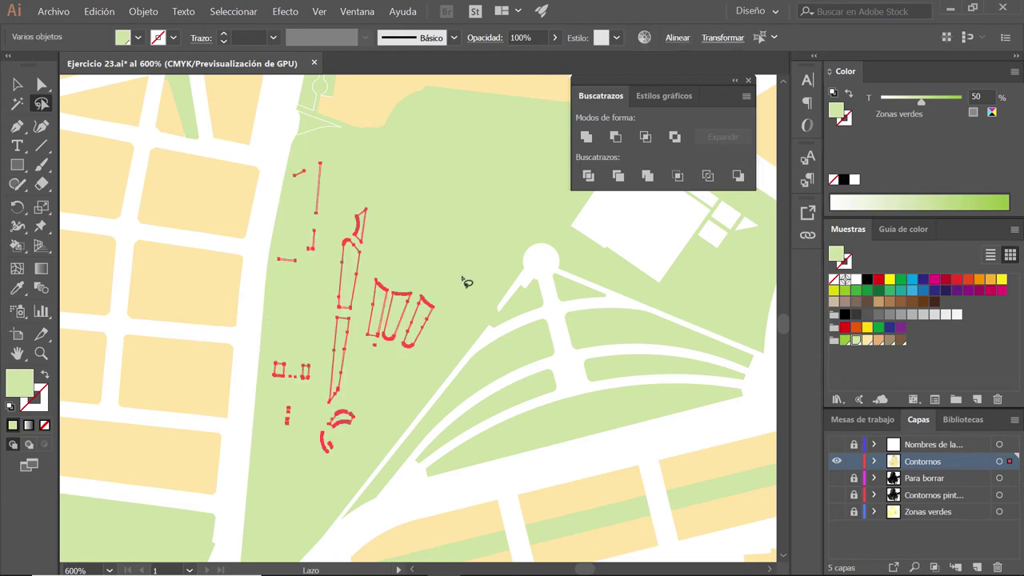
key("Delete")
scroll(445, 365, "up", 2)
scroll(419, 392, "up", 2)
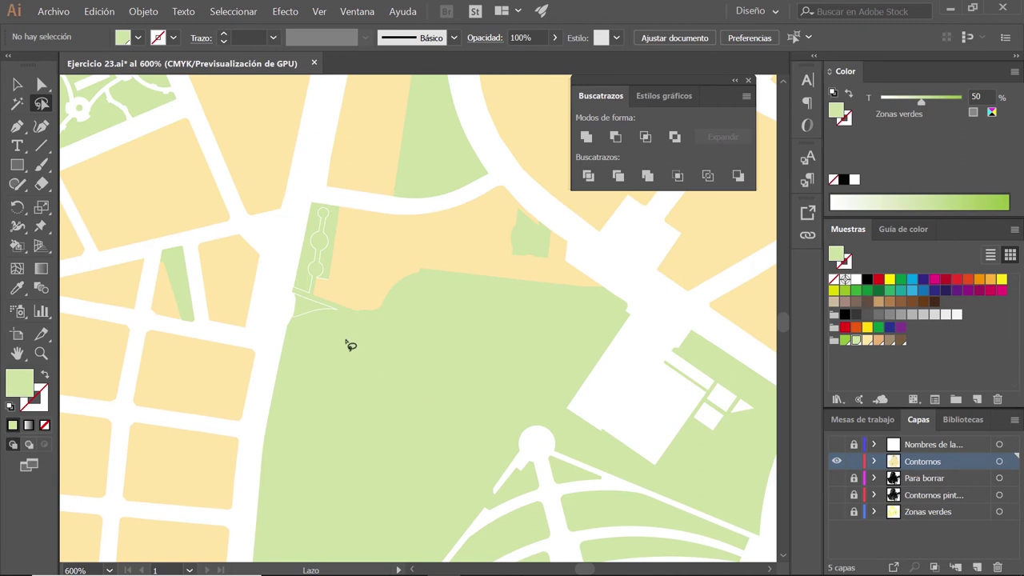
scroll(290, 316, "up", 2)
scroll(297, 307, "up", 2)
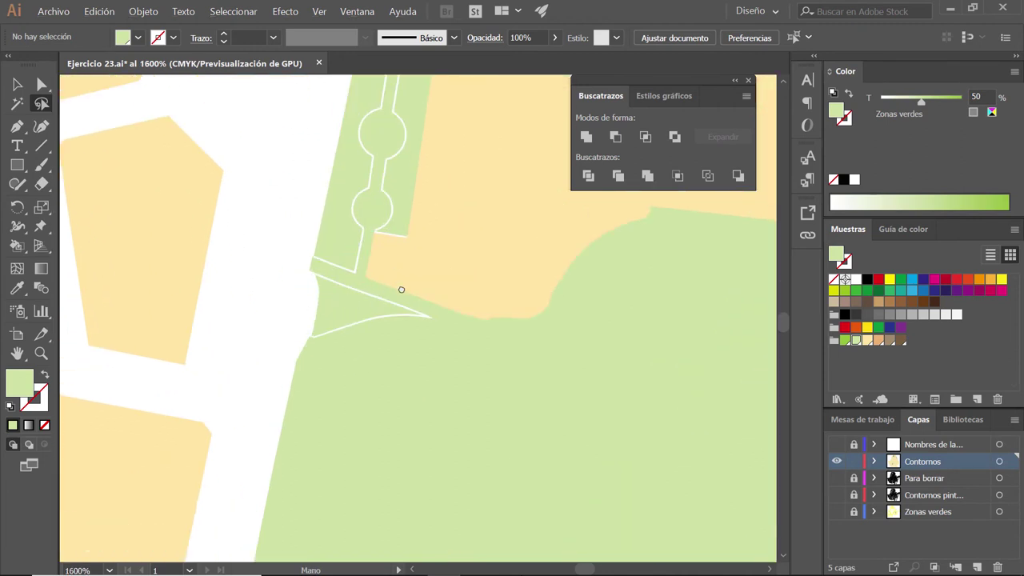
Step: Try deleting the narrow north-corner strip's points, then undo that deletion
left_click_drag(402, 290, 431, 376)
mouse_move(445, 126)
left_mouse_down()
mouse_move(358, 331)
mouse_move(409, 310)
mouse_move(445, 224)
mouse_move(442, 152)
mouse_move(421, 132)
left_mouse_up()
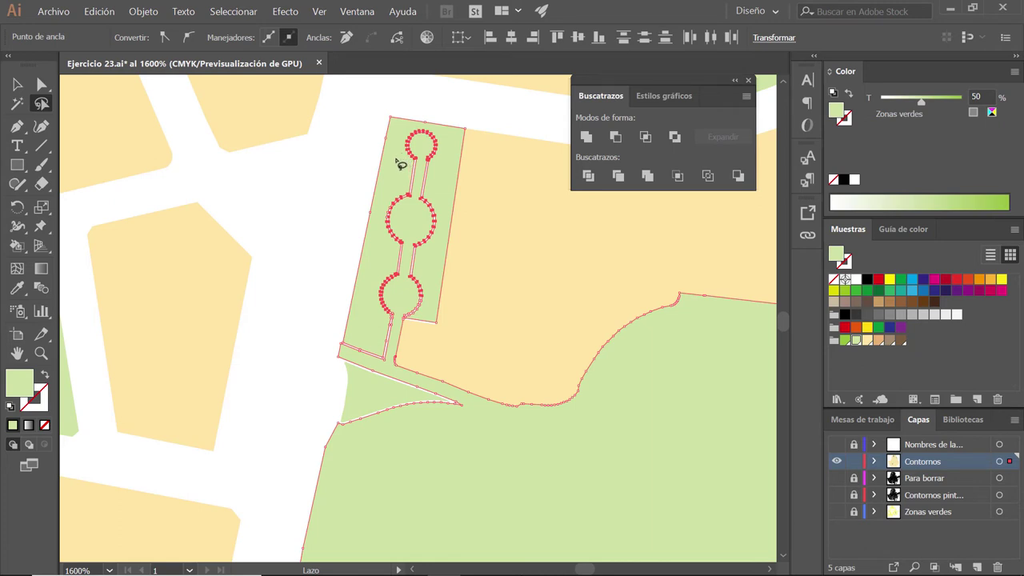
key("a")
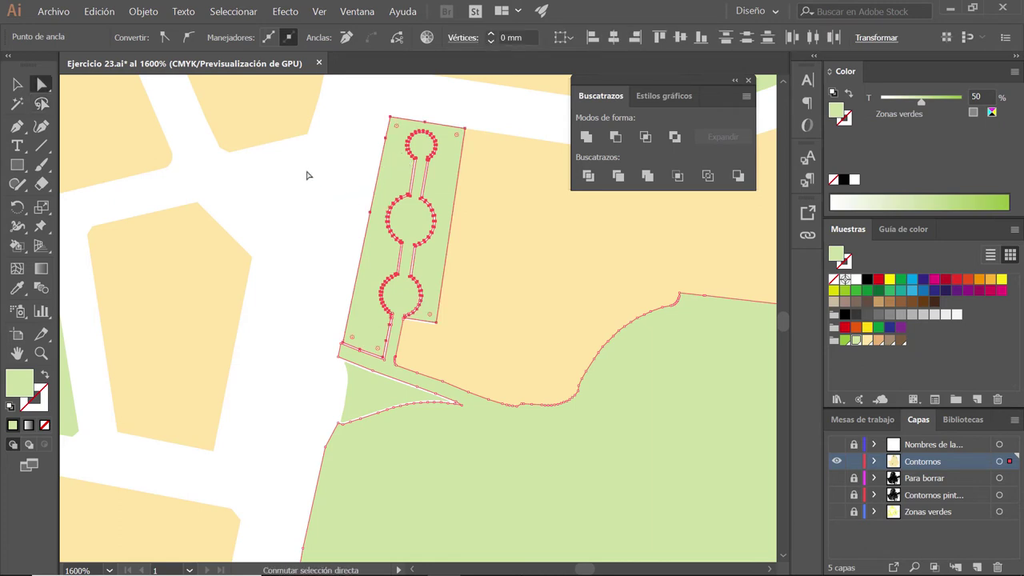
key("Delete")
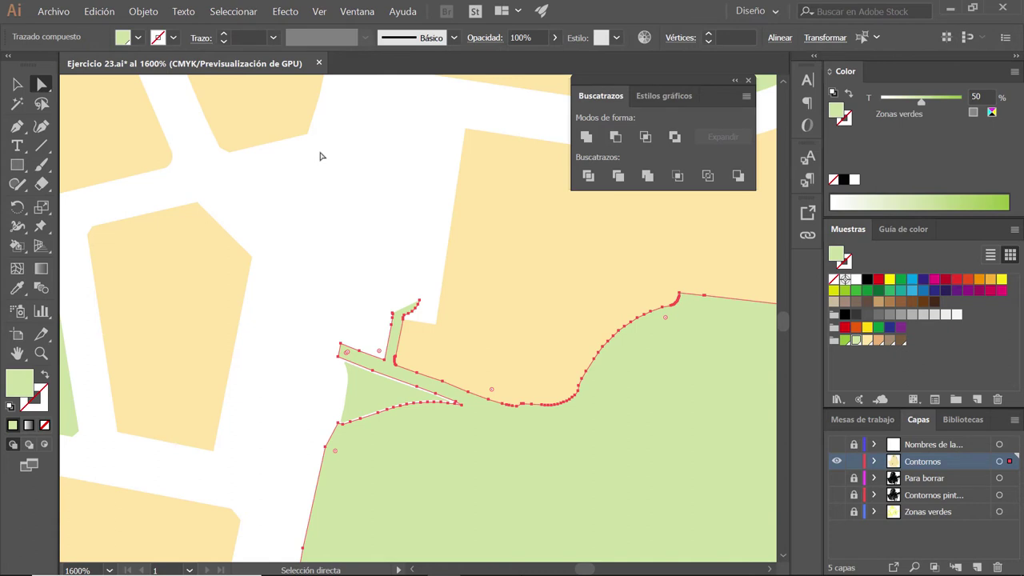
key("ctrl+z")
left_click(390, 107)
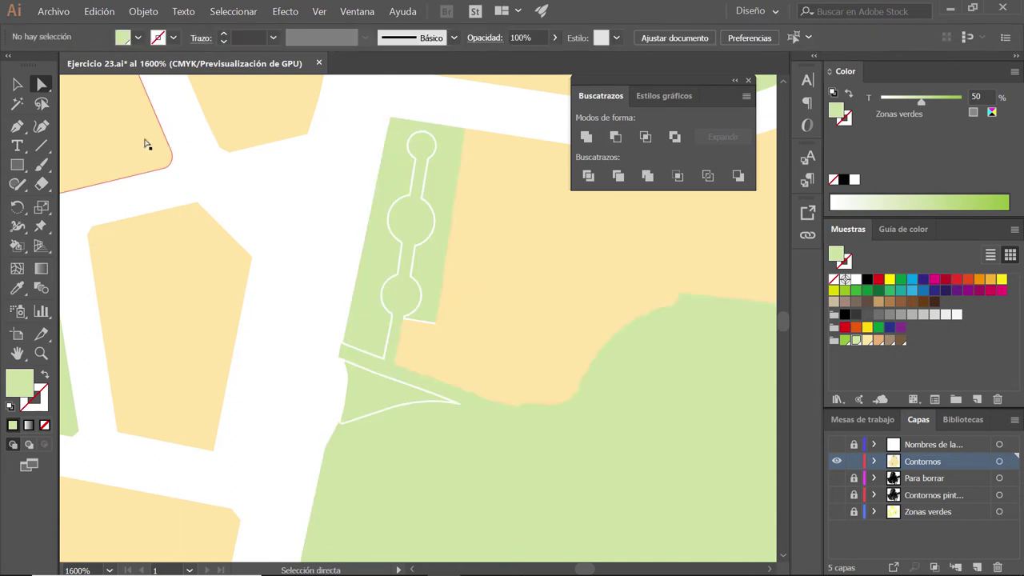
Step: Lasso and delete the three circles inside the strip and a stray leftover anchor
left_click(46, 104)
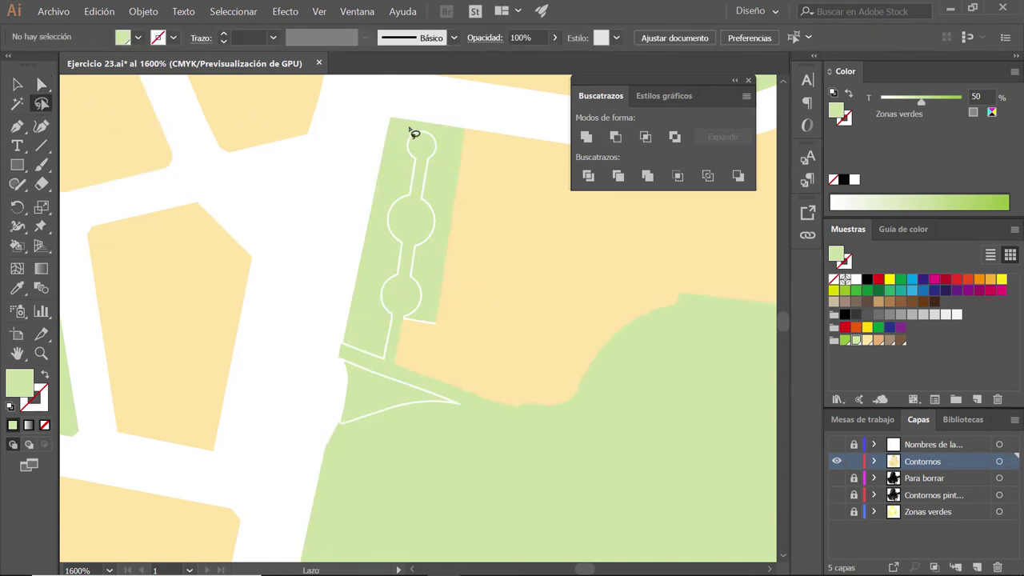
mouse_move(409, 128)
left_mouse_down()
mouse_move(426, 131)
mouse_move(441, 199)
mouse_move(421, 311)
mouse_move(372, 263)
mouse_move(411, 132)
left_mouse_up()
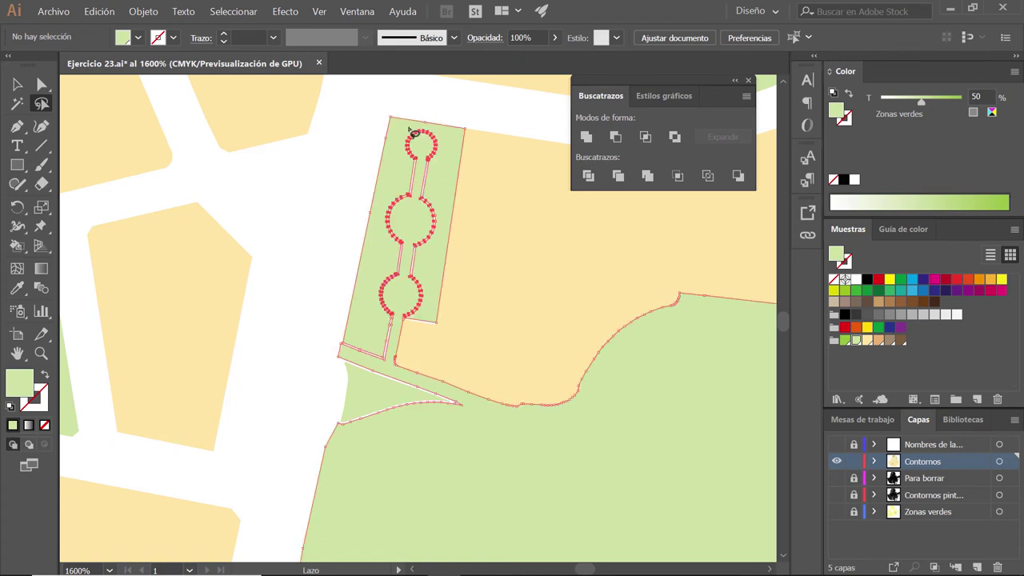
key("Delete")
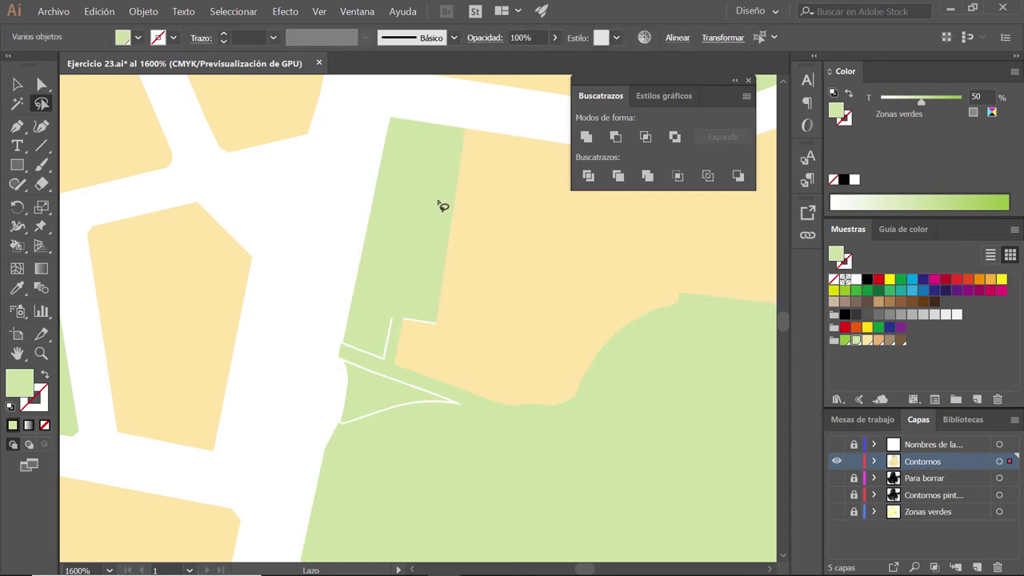
mouse_move(439, 205)
left_mouse_down()
mouse_move(441, 242)
mouse_move(424, 225)
mouse_move(435, 203)
left_mouse_up()
key("Delete")
Step: Select all to check the remaining paths, then clear the selection
mouse_move(398, 310)
left_mouse_down()
mouse_move(392, 359)
mouse_move(351, 359)
mouse_move(398, 312)
left_mouse_up()
key("ctrl+a")
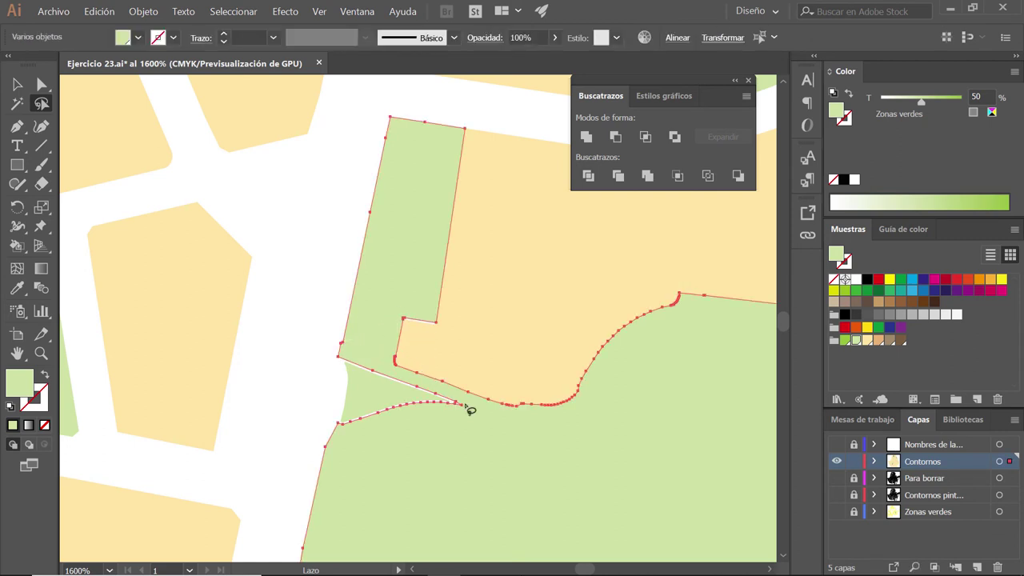
key("ctrl+shift+a")
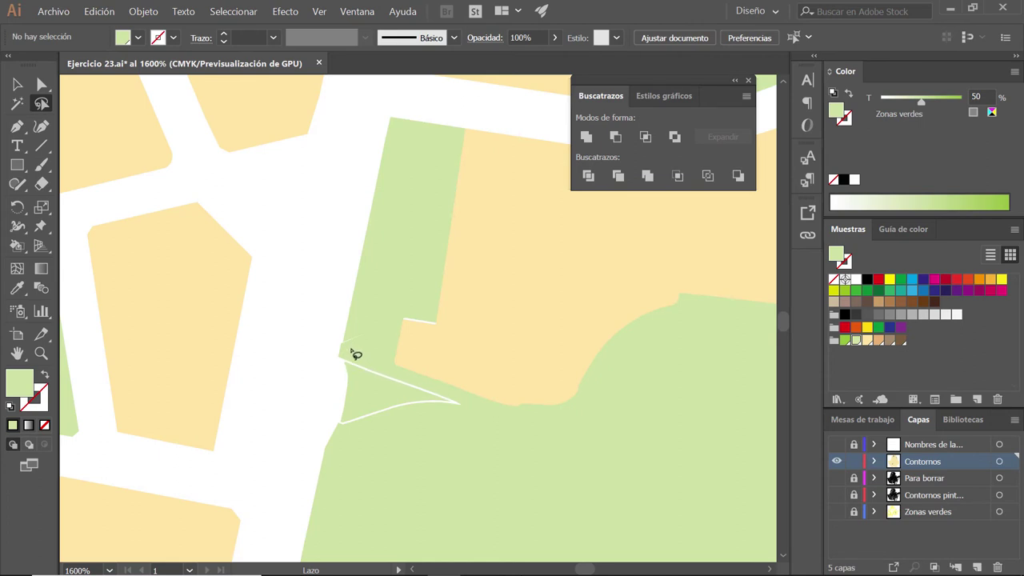
scroll(356, 366, "up", 1, "alt")
scroll(392, 391, "up", 1, "alt")
Step: Draw a six-point pen patch over the white slivers at the park's western edge
scroll(372, 327, "up", 1, "alt")
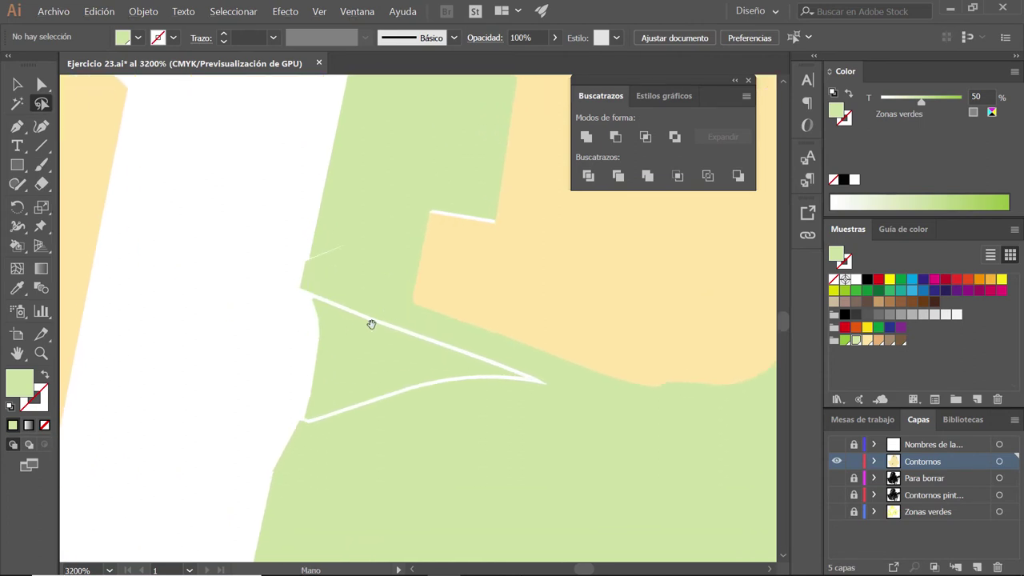
key("p")
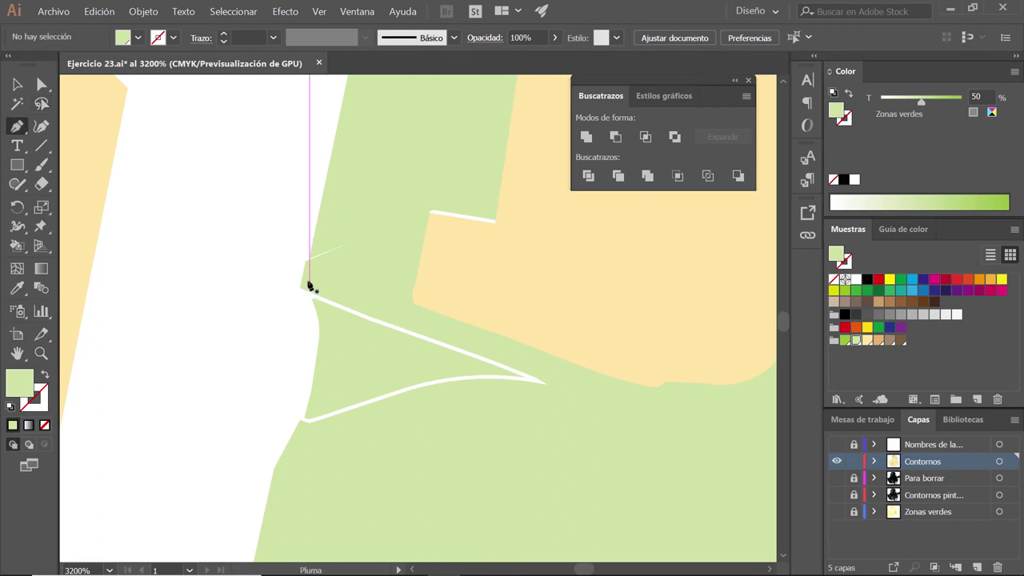
left_click(317, 240)
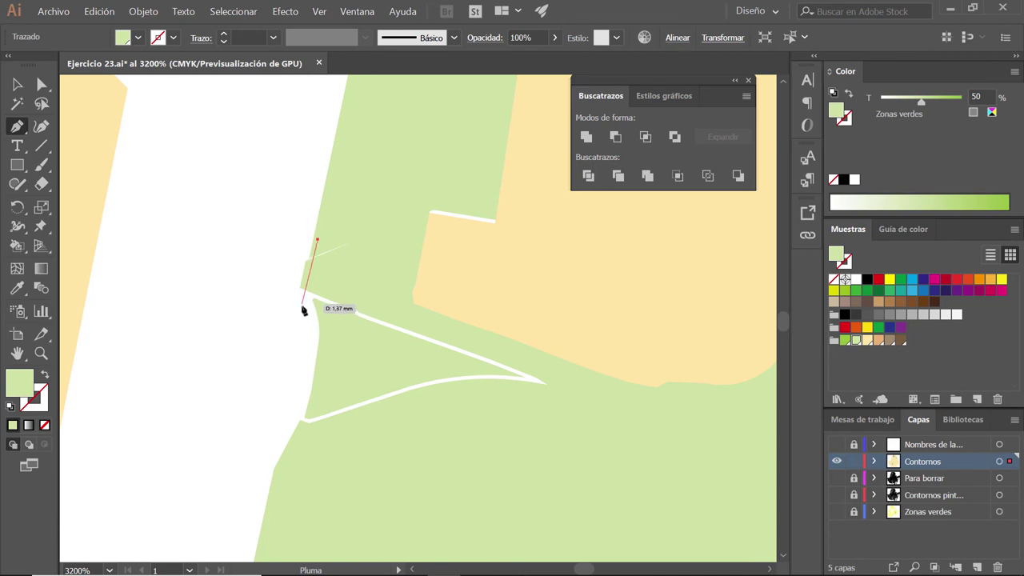
left_click(301, 419)
left_click(359, 459)
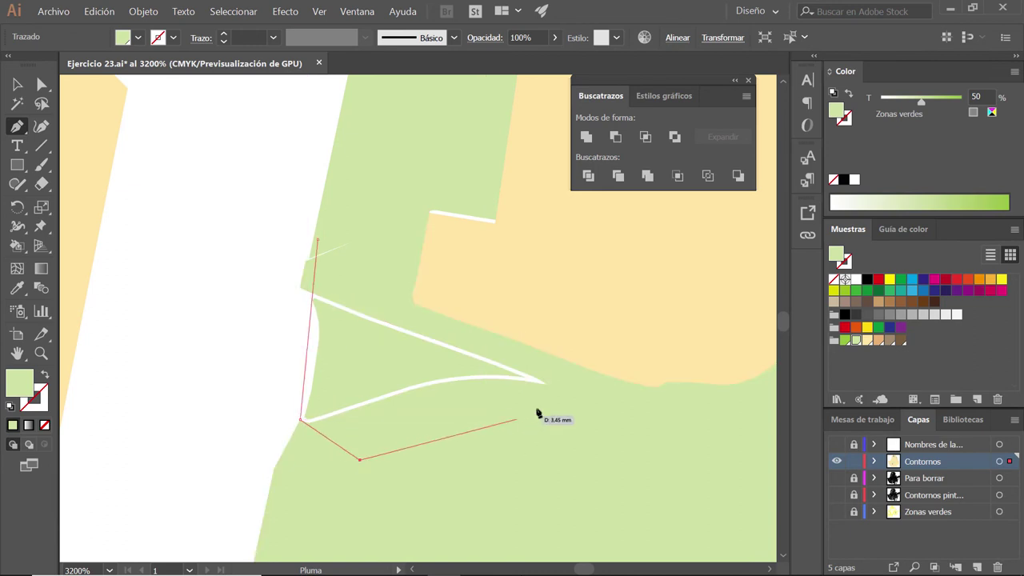
left_click(579, 405)
left_click(541, 358)
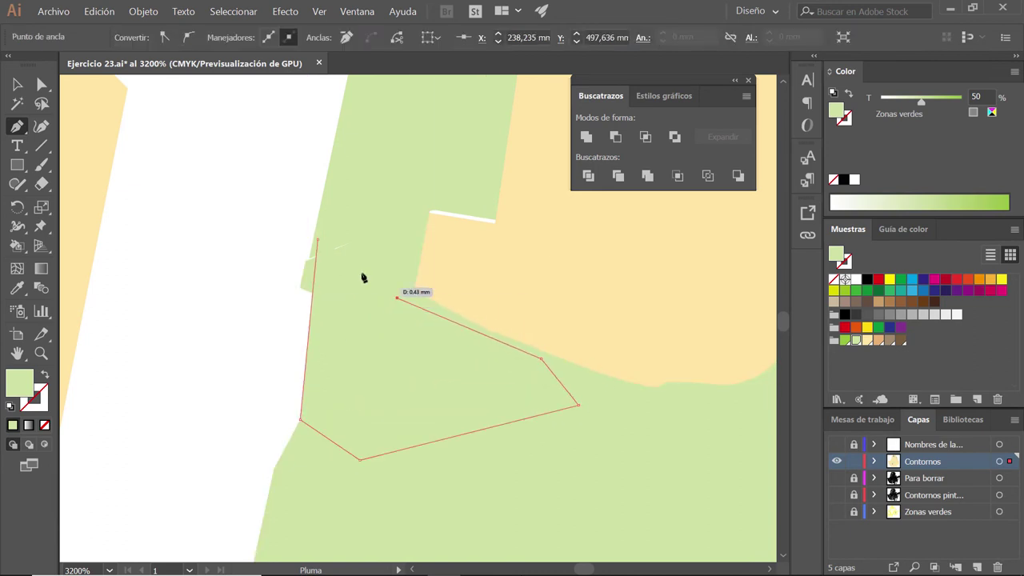
left_click(375, 226)
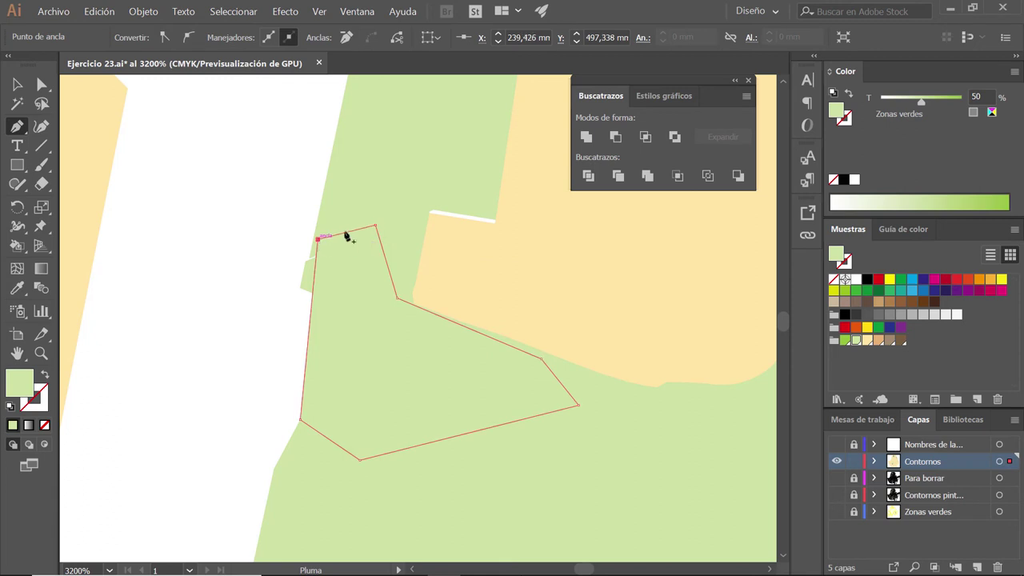
key("v")
Step: Select the patch with the curved green shape and Unite them in Pathfinder
left_click(290, 195)
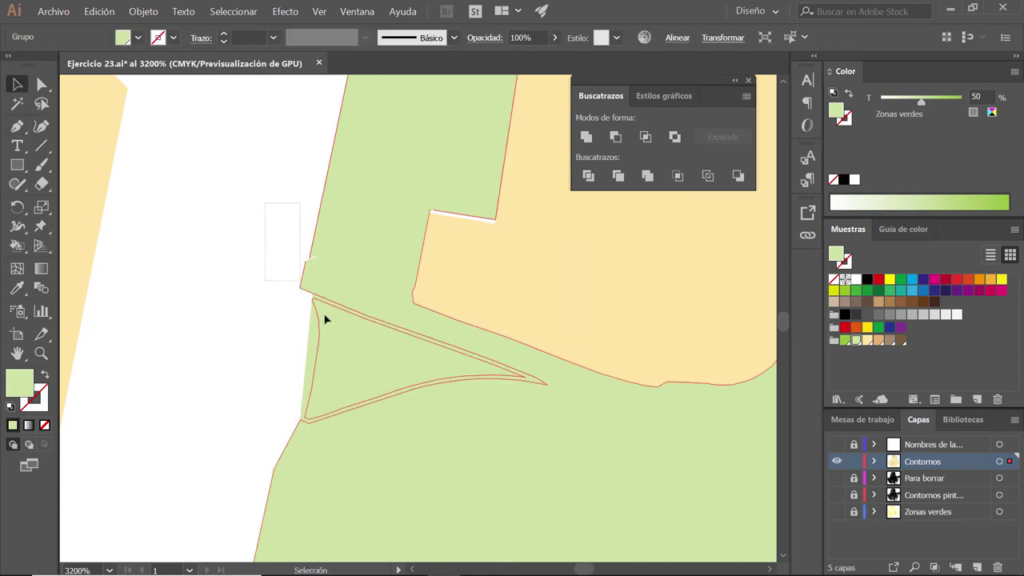
left_click_drag(270, 202, 320, 350)
left_click(585, 138)
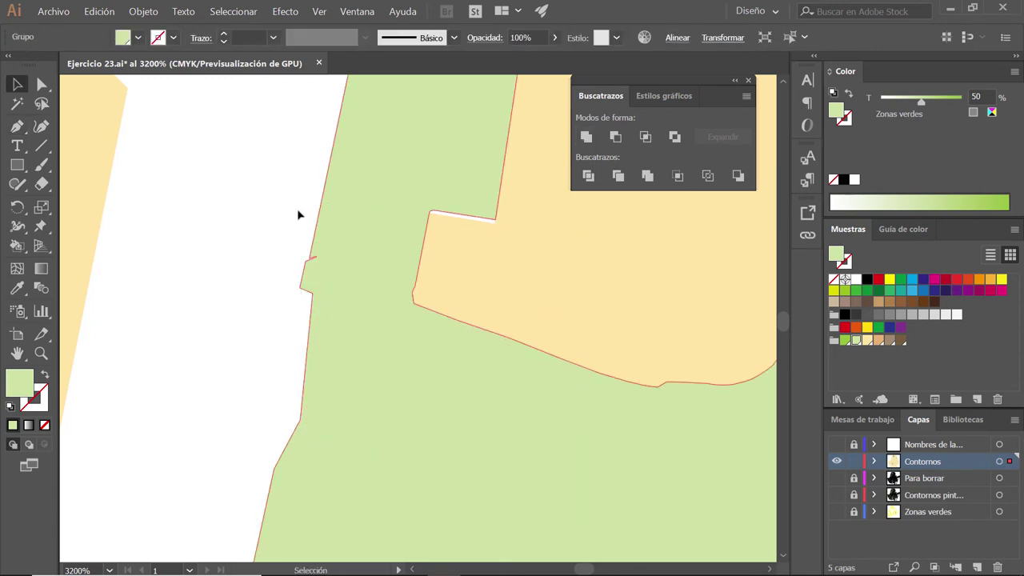
scroll(448, 297, "down", 1)
Step: Lasso and delete the stray short segment on the park's left edge
scroll(448, 297, "down", 1)
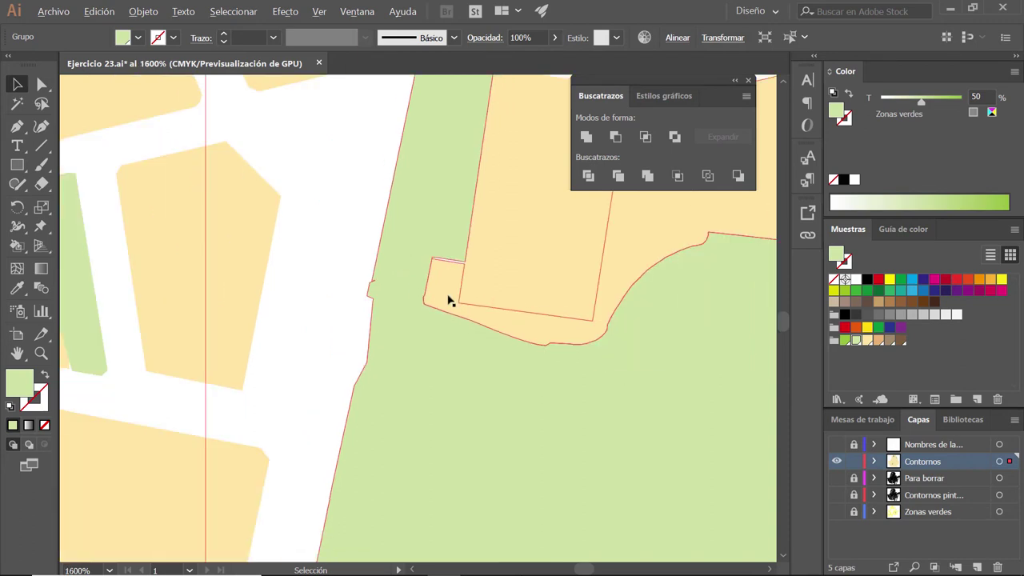
scroll(355, 295, "up", 3)
scroll(300, 264, "up", 1)
key("a")
left_click_drag(280, 250, 267, 272)
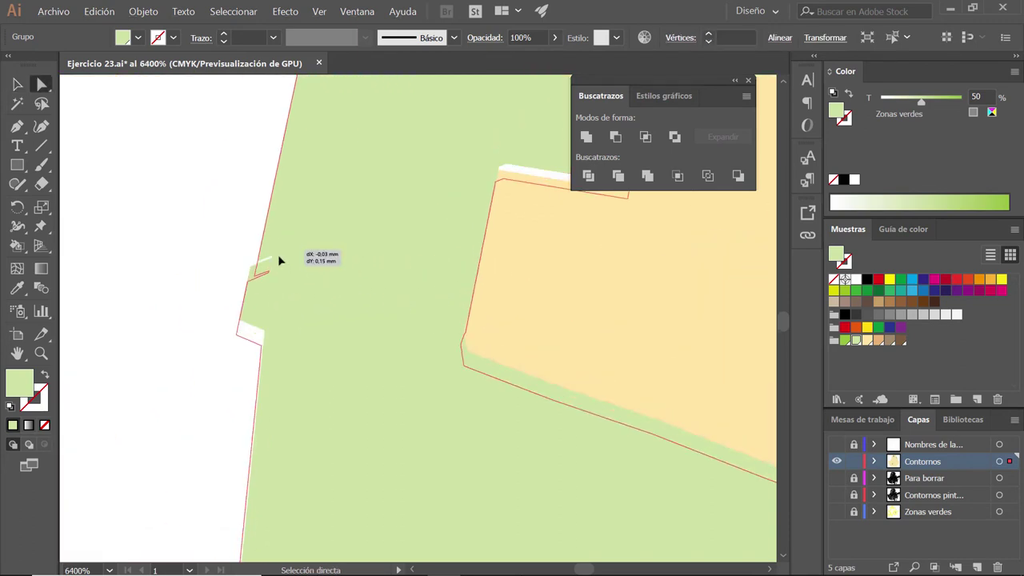
key("ctrl+z")
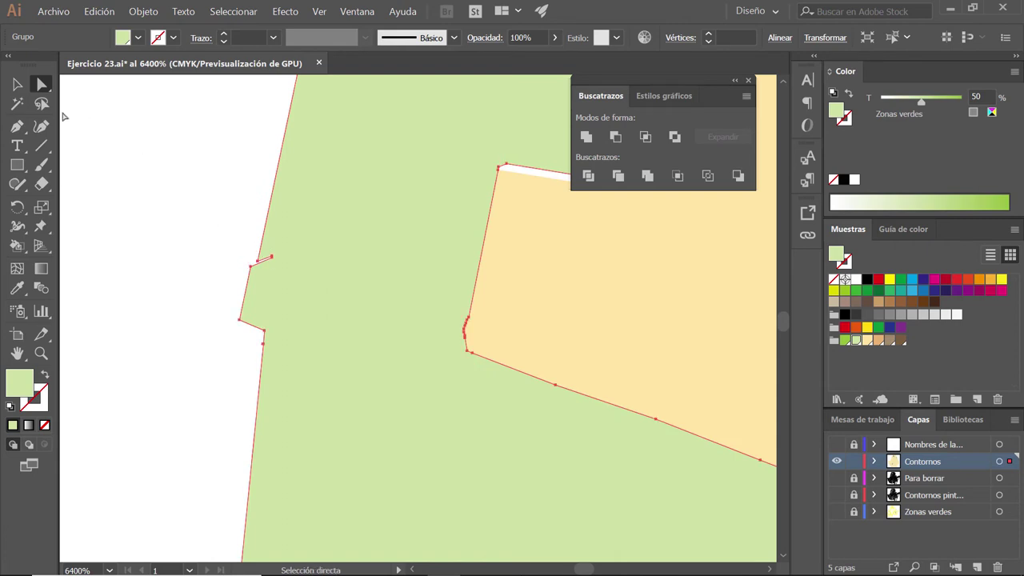
left_click(42, 104)
left_click_drag(286, 247, 304, 256)
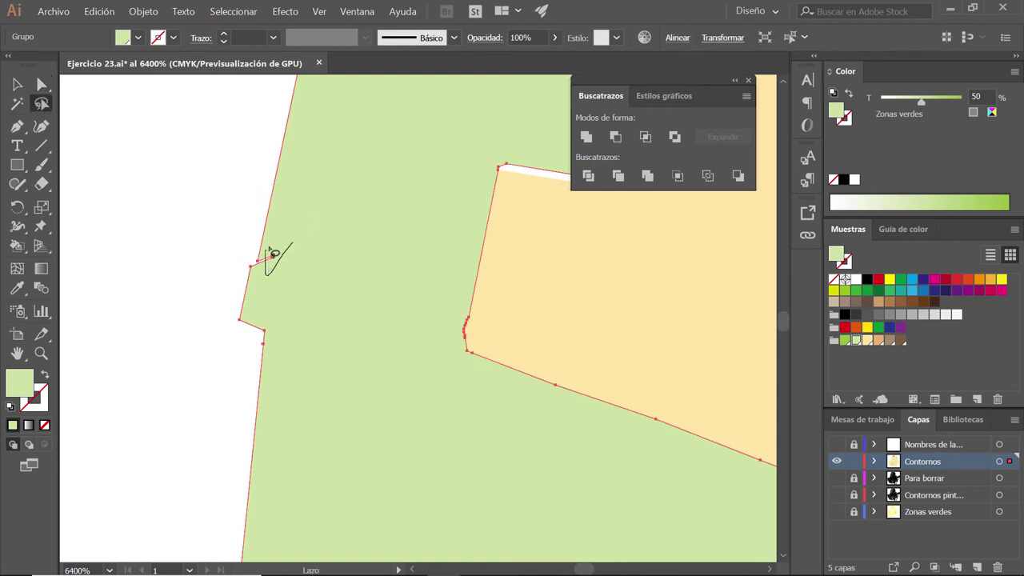
key("Delete")
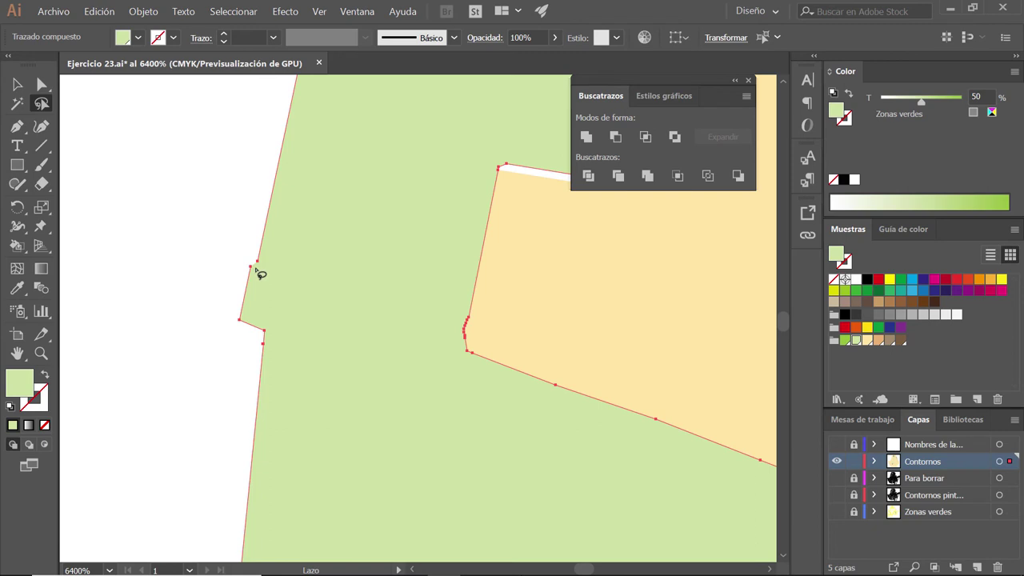
Step: Join the path's open endpoint to the upper anchor with the Pen tool
key("p")
scroll(254, 272, "up", 2)
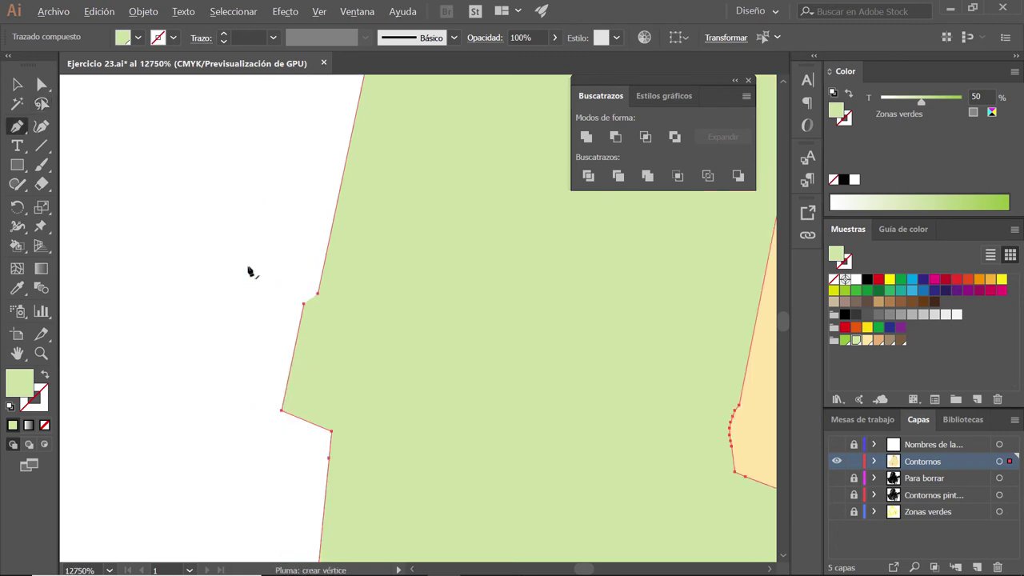
left_click(305, 304)
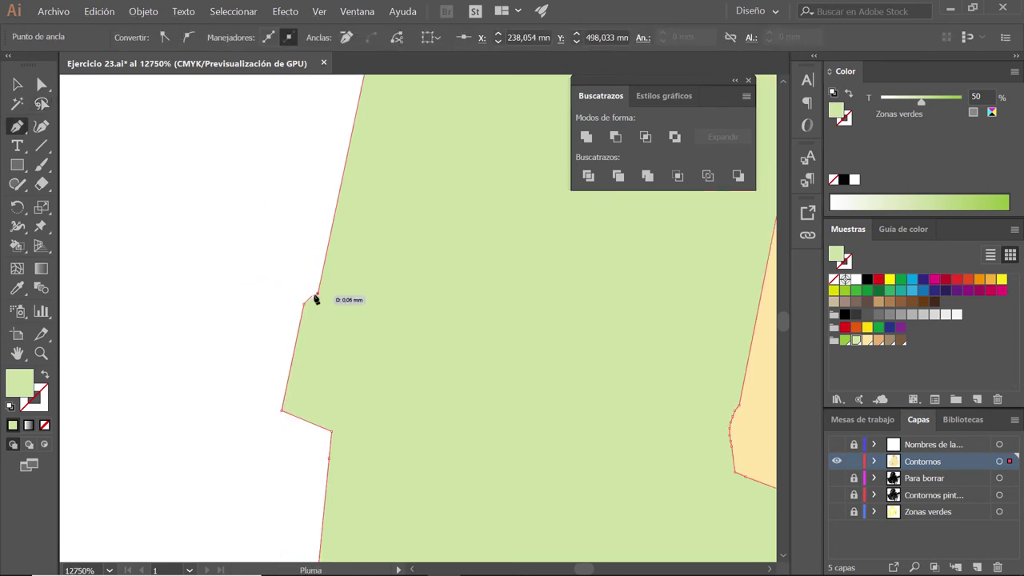
left_click(318, 295)
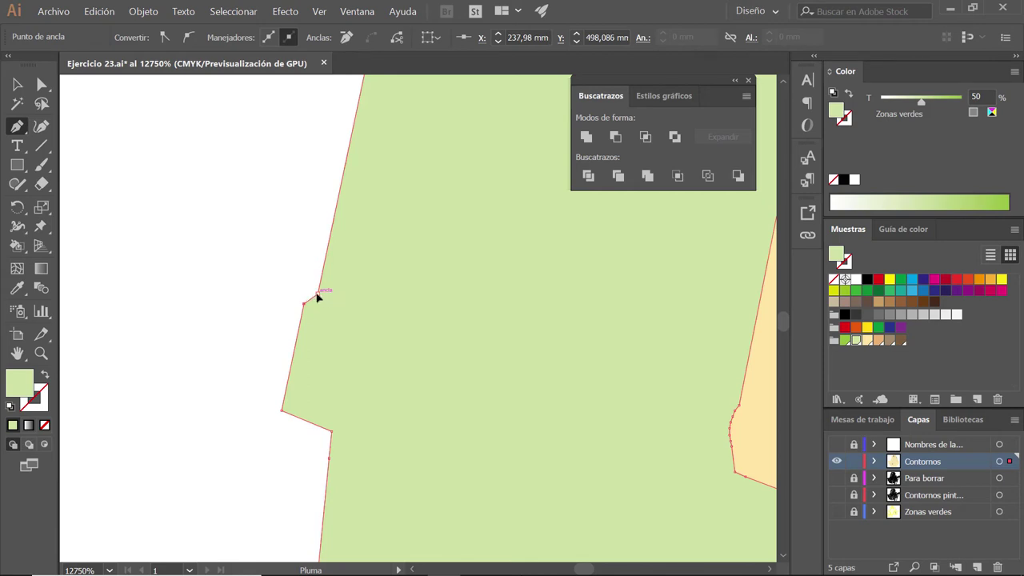
key("v")
left_click(280, 245)
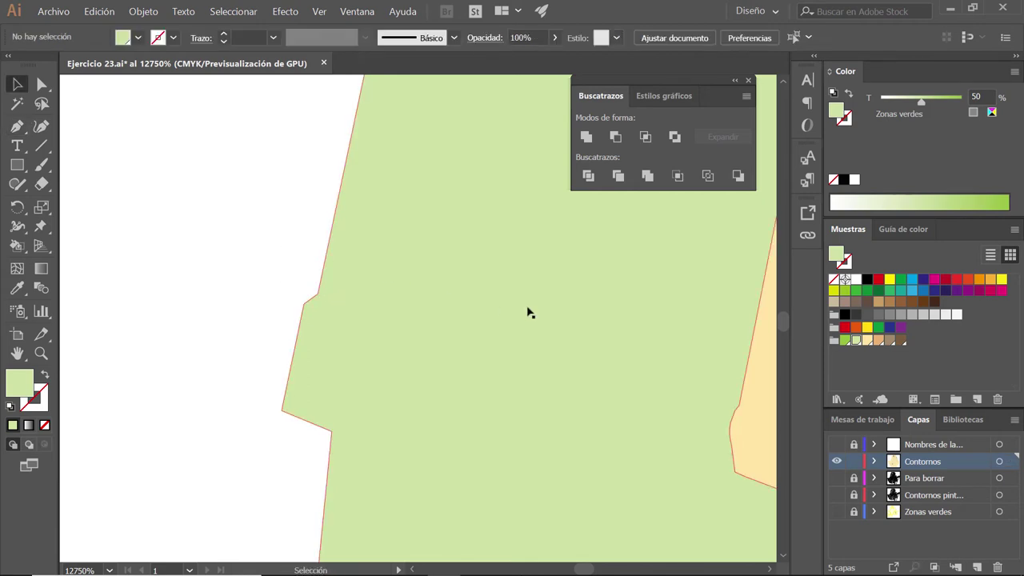
scroll(528, 312, "down", 2)
scroll(528, 313, "down", 2)
scroll(560, 323, "down", 4)
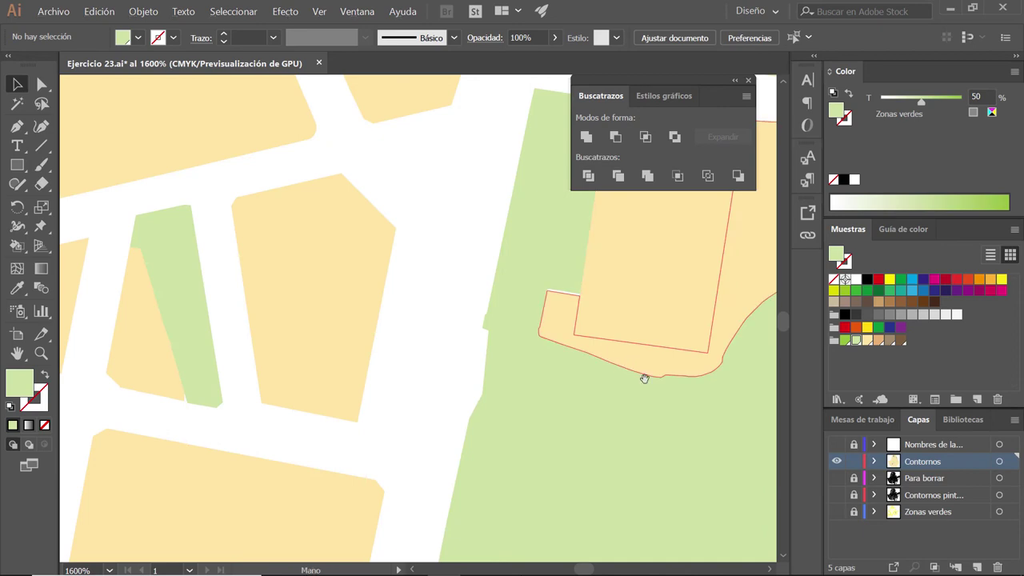
Step: Navigate to the park and check the small path at its corner
scroll(644, 377, "up", 2)
scroll(519, 317, "down", 1)
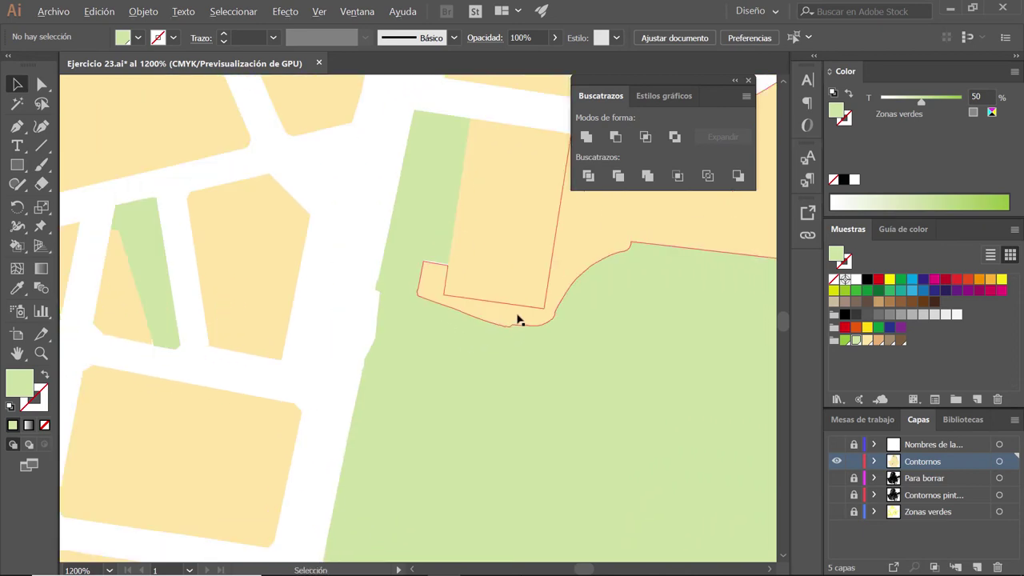
scroll(519, 318, "down", 1)
left_click_drag(640, 407, 429, 260)
scroll(429, 260, "down", 2)
scroll(473, 299, "down", 2)
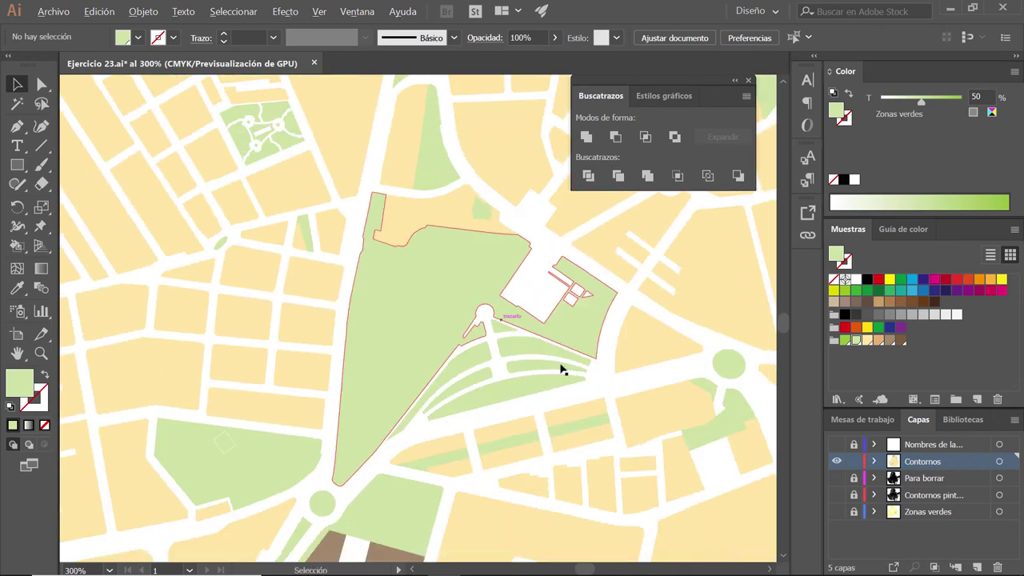
scroll(562, 366, "down", 3)
left_click_drag(440, 328, 632, 461)
mouse_move(547, 270)
left_mouse_down()
mouse_move(567, 389)
mouse_move(553, 256)
mouse_move(524, 241)
left_mouse_up()
mouse_move(555, 399)
left_mouse_down()
mouse_move(404, 171)
mouse_move(498, 343)
left_mouse_up()
scroll(510, 372, "up", 1)
scroll(526, 382, "up", 1)
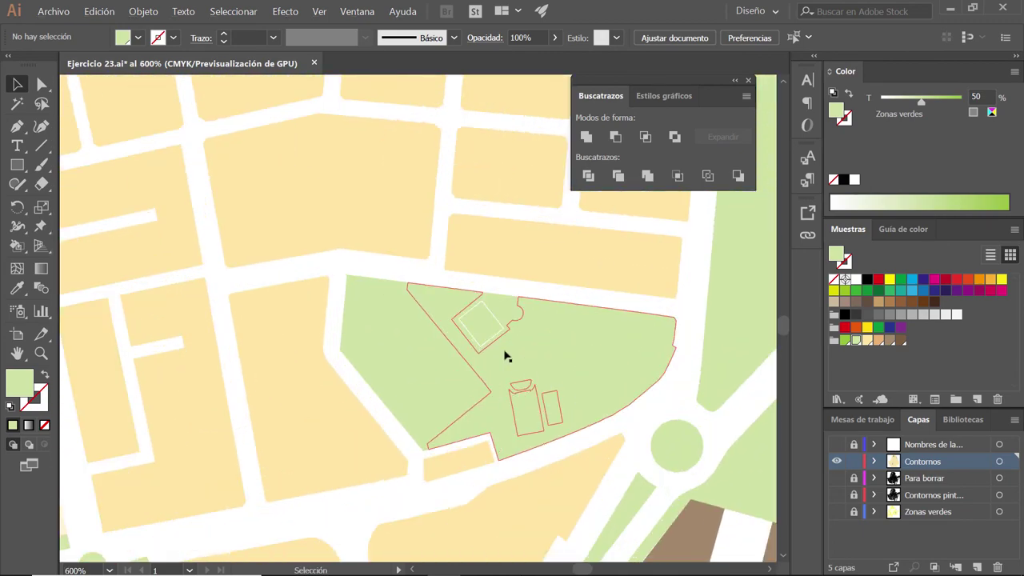
left_click(346, 328)
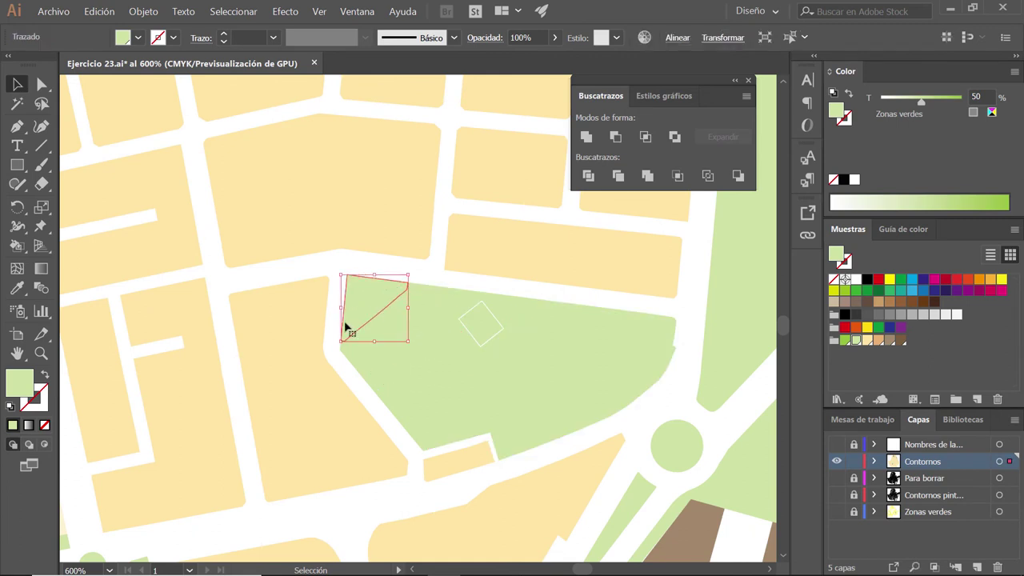
left_click(334, 326)
Step: Lasso and delete the small square inside the park
left_click(42, 103)
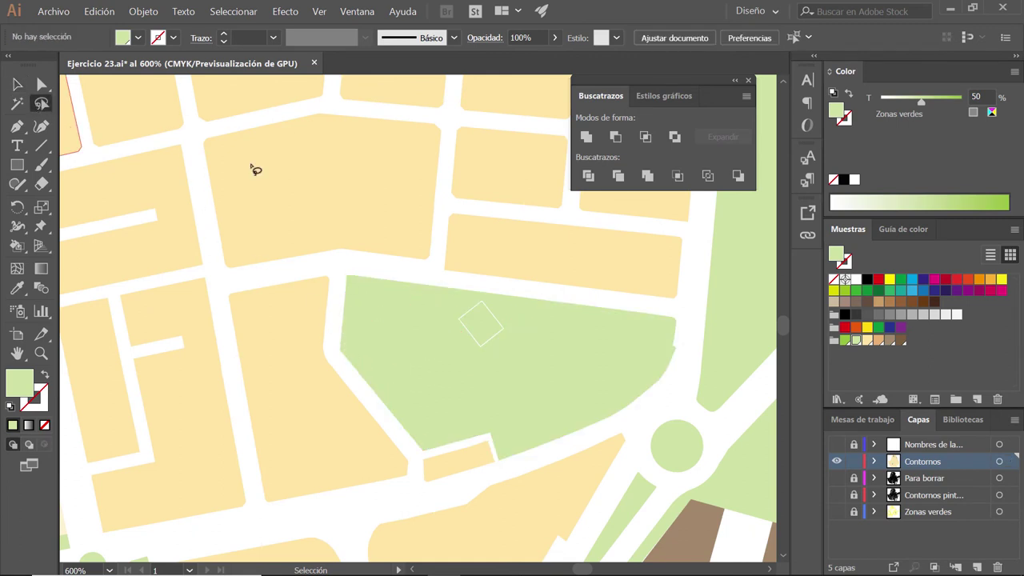
left_click_drag(342, 262, 366, 398)
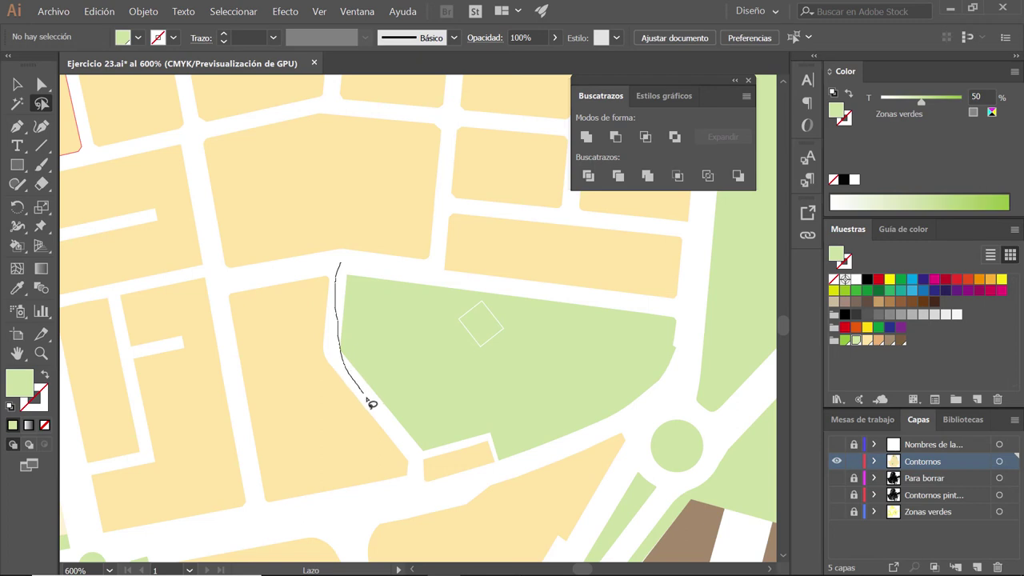
mouse_move(434, 451)
left_mouse_down()
mouse_move(568, 441)
mouse_move(653, 400)
mouse_move(690, 352)
mouse_move(663, 316)
mouse_move(346, 266)
left_mouse_up()
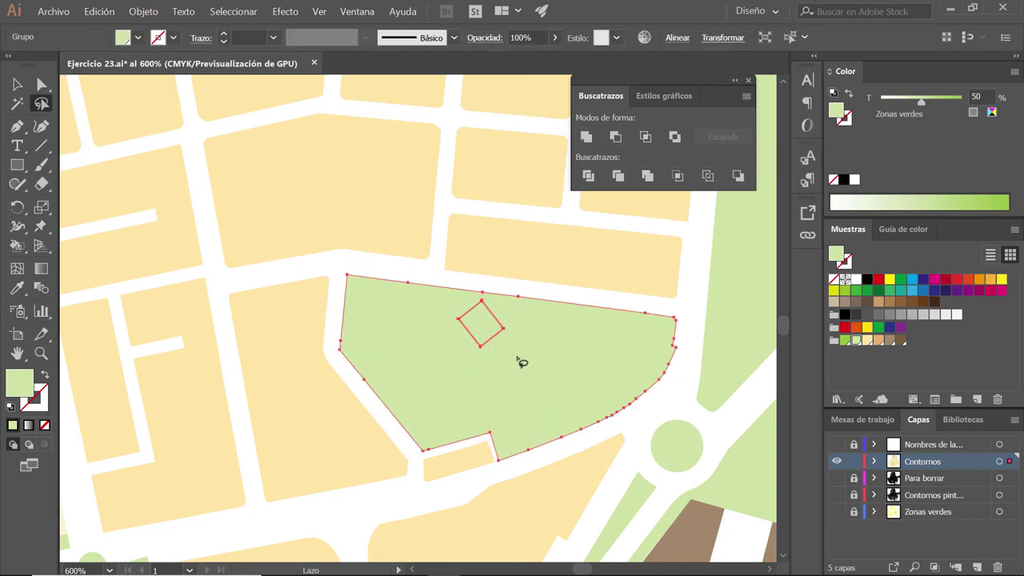
left_click(440, 294)
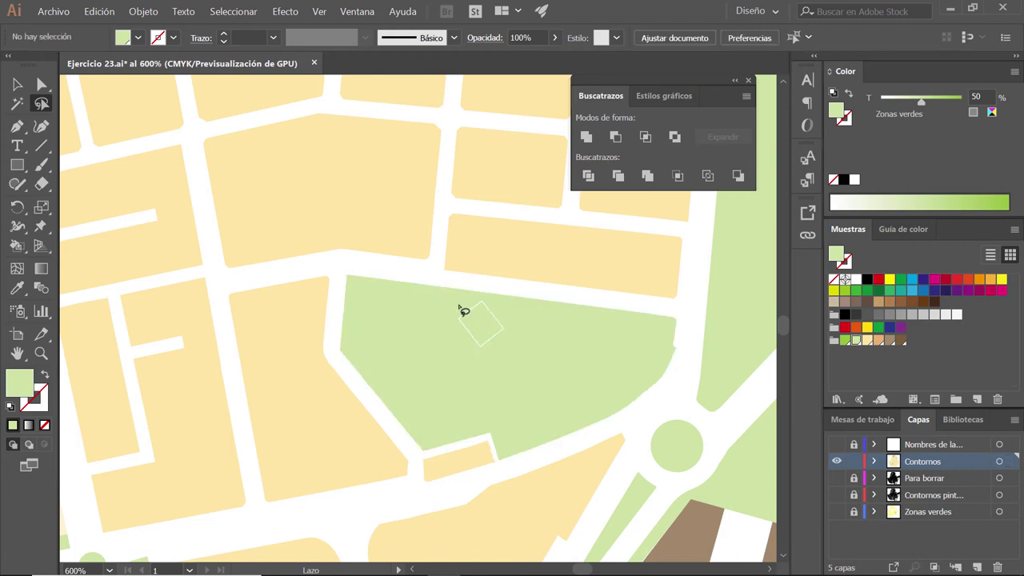
left_click_drag(463, 310, 470, 308)
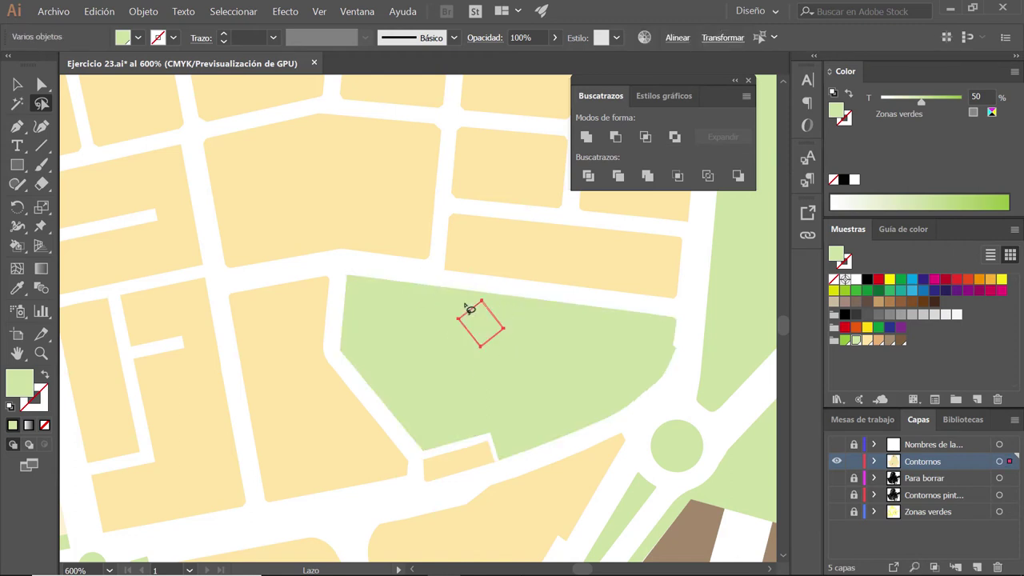
key("Delete")
Step: Navigate to the next green park and inspect its shapes in Outline view
scroll(514, 324, "down", 3)
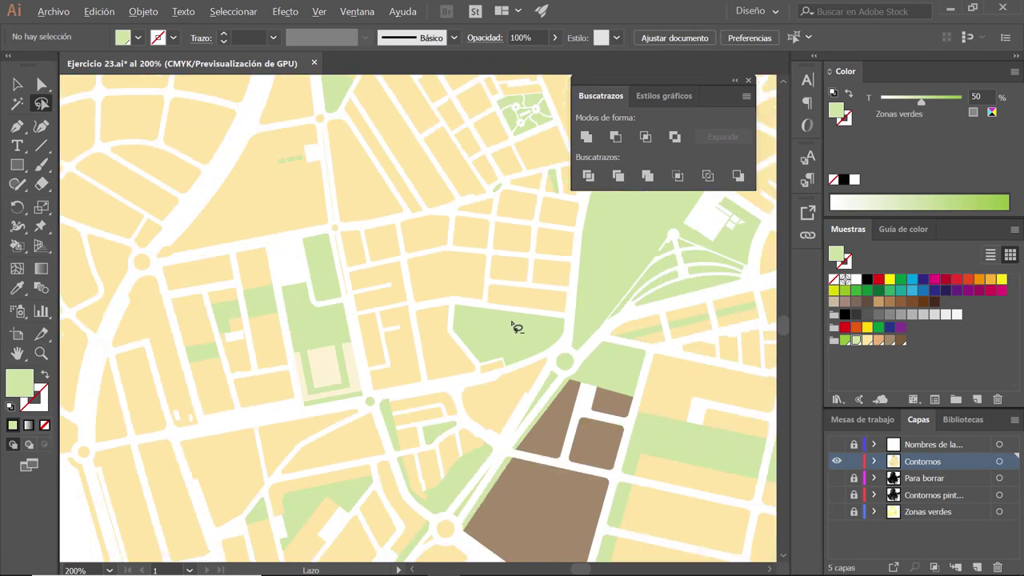
left_click_drag(498, 361, 363, 372)
scroll(363, 372, "up", 1)
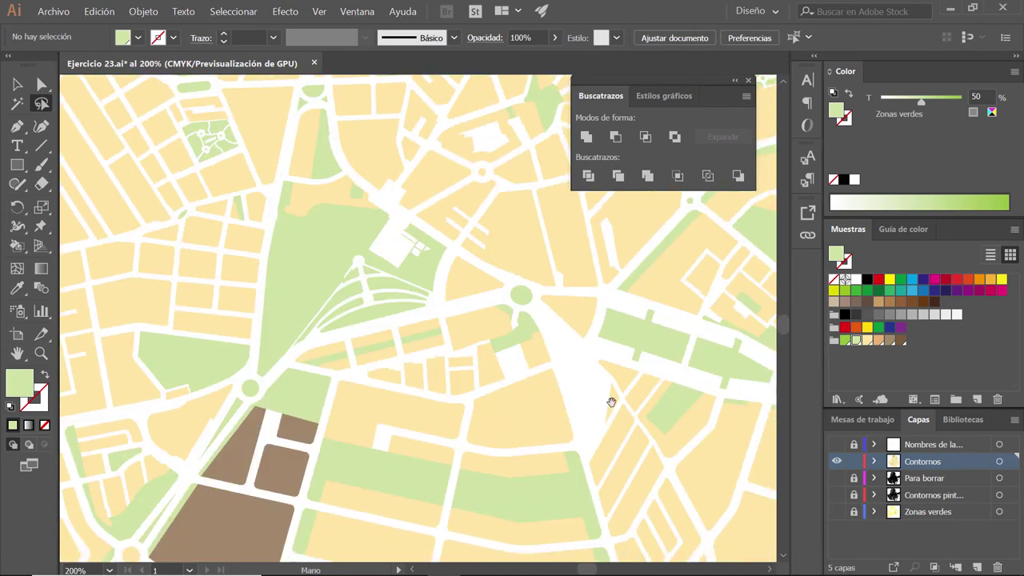
left_click_drag(611, 401, 475, 460)
left_click_drag(517, 413, 419, 359)
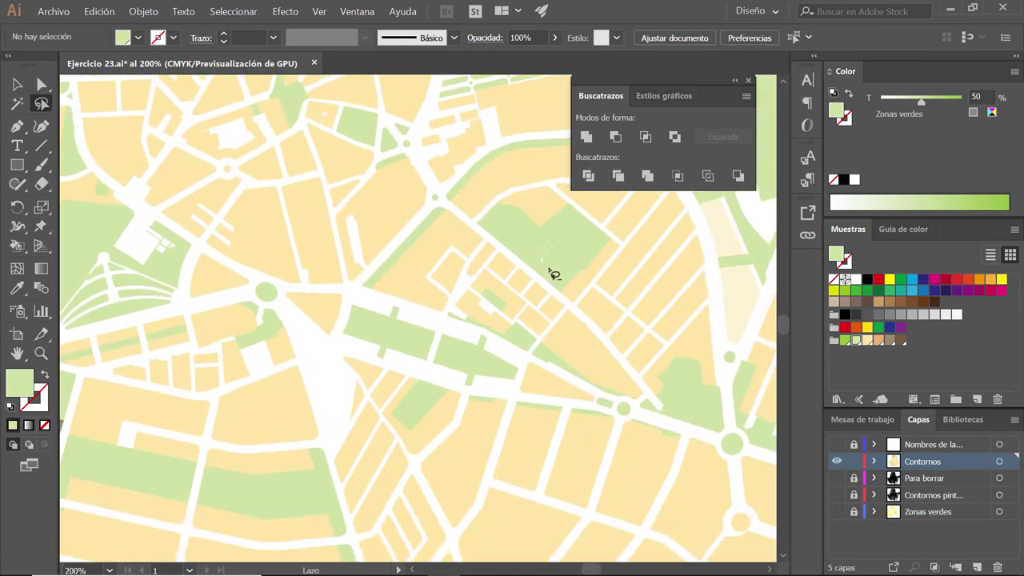
scroll(552, 274, "up", 2)
scroll(515, 309, "up", 2)
scroll(512, 318, "up", 1)
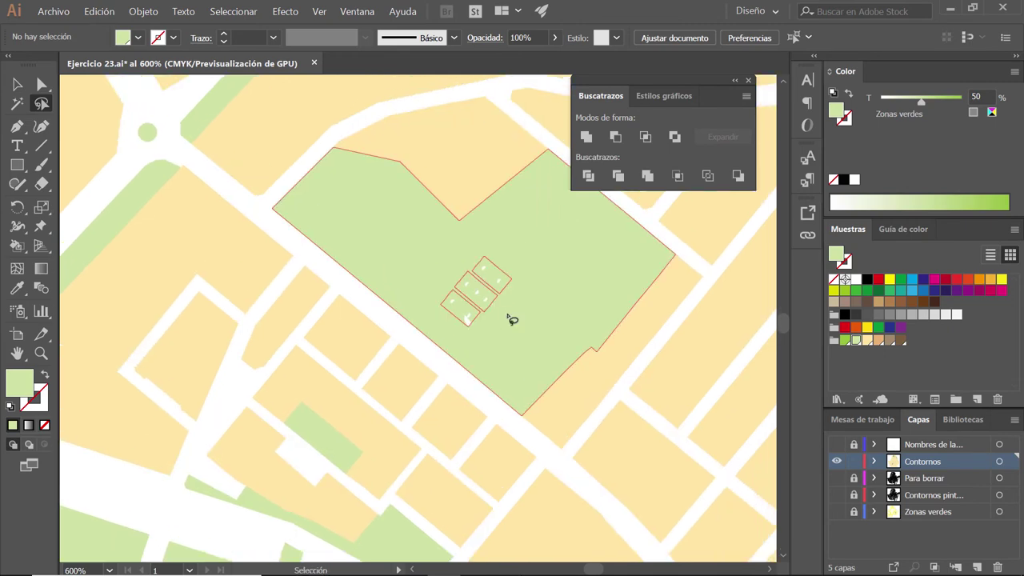
key("ctrl+y")
key("ctrl+y")
key("ctrl+y")
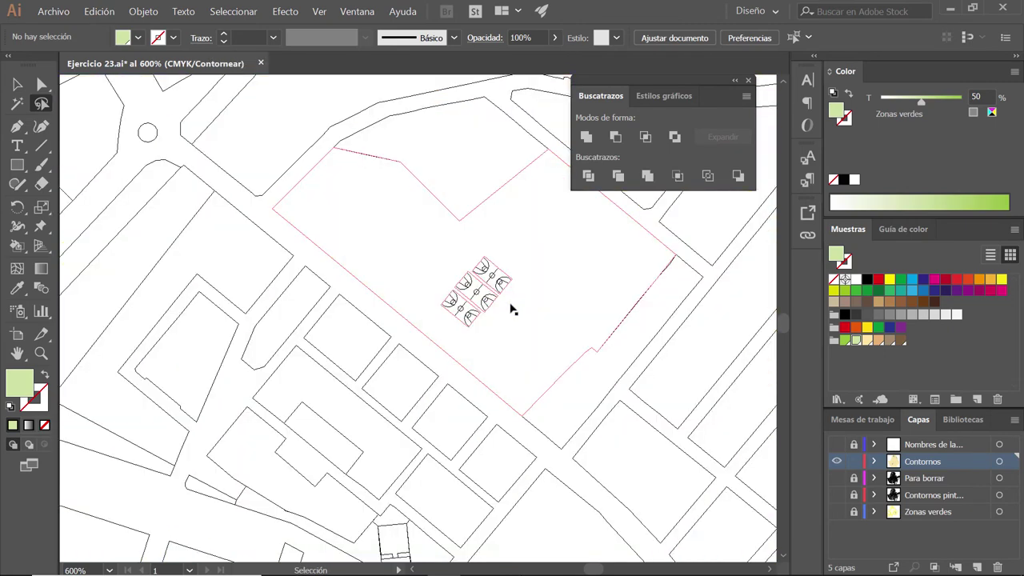
key("ctrl+y")
Step: Lasso and delete the three small rectangles inside the park
mouse_move(534, 263)
left_mouse_down()
mouse_move(473, 336)
mouse_move(528, 260)
left_mouse_up()
key("Delete")
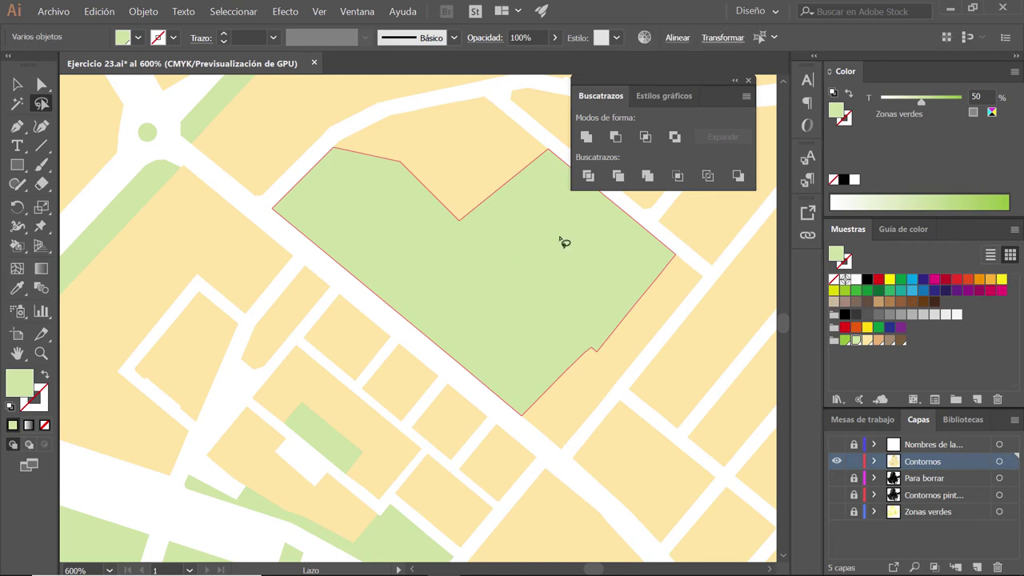
scroll(526, 275, "down", 3)
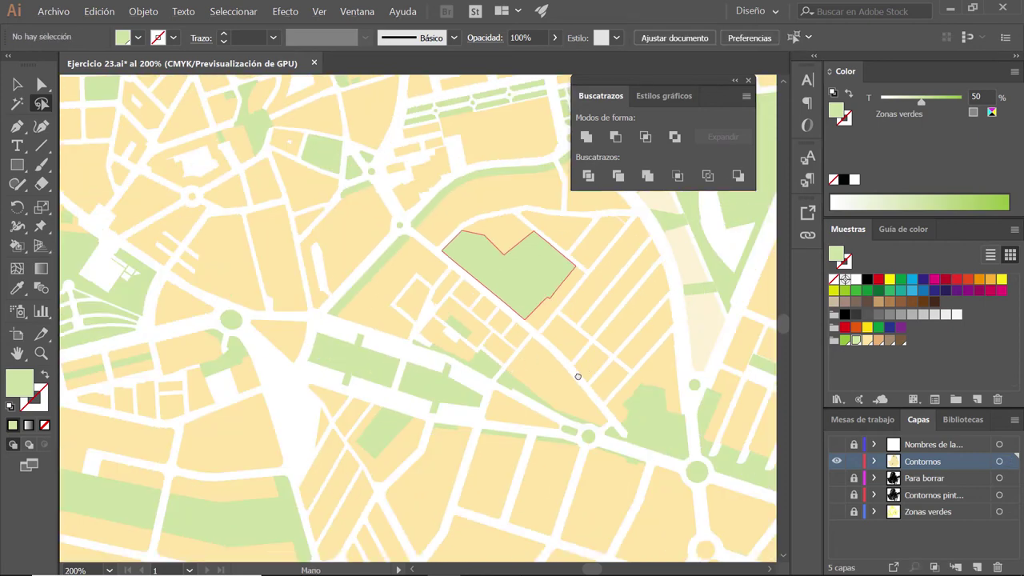
Step: Zoom to the next park and select its green shape
mouse_move(448, 211)
left_mouse_down()
mouse_move(439, 279)
mouse_move(484, 366)
mouse_move(555, 399)
mouse_move(487, 339)
left_mouse_up()
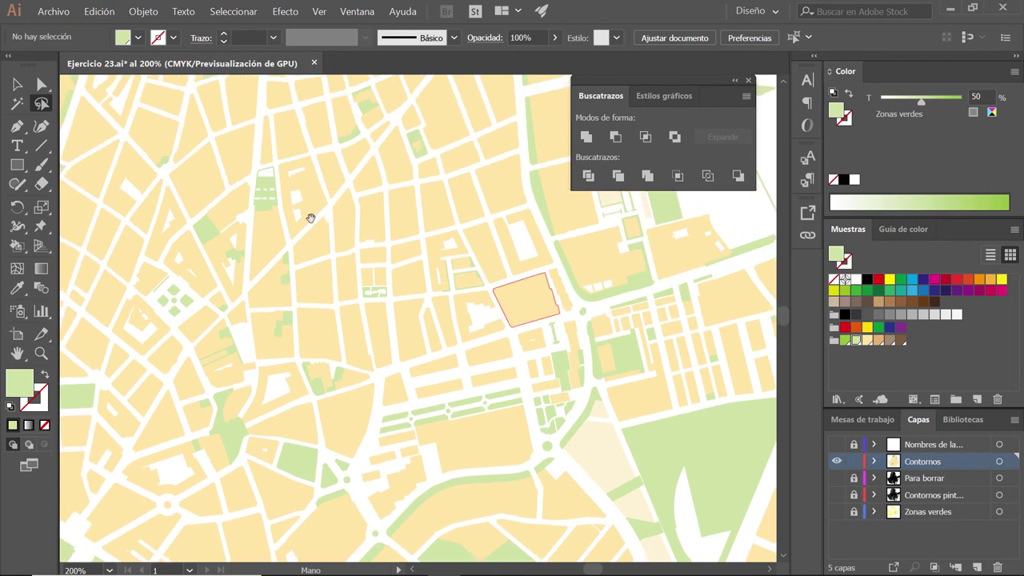
left_click_drag(339, 251, 501, 304)
scroll(355, 263, "up", 1)
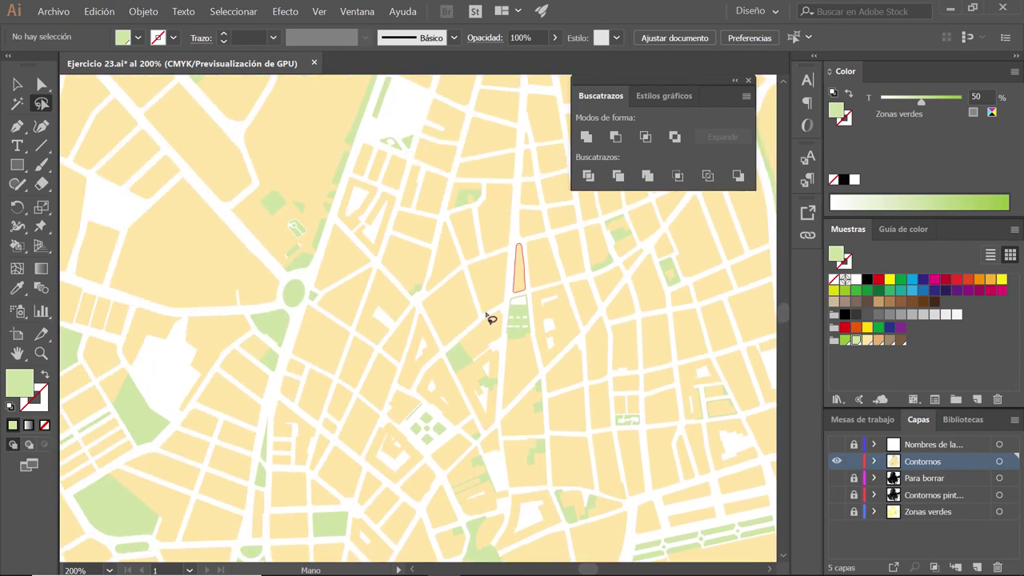
scroll(518, 338, "up", 1)
scroll(518, 338, "up", 1)
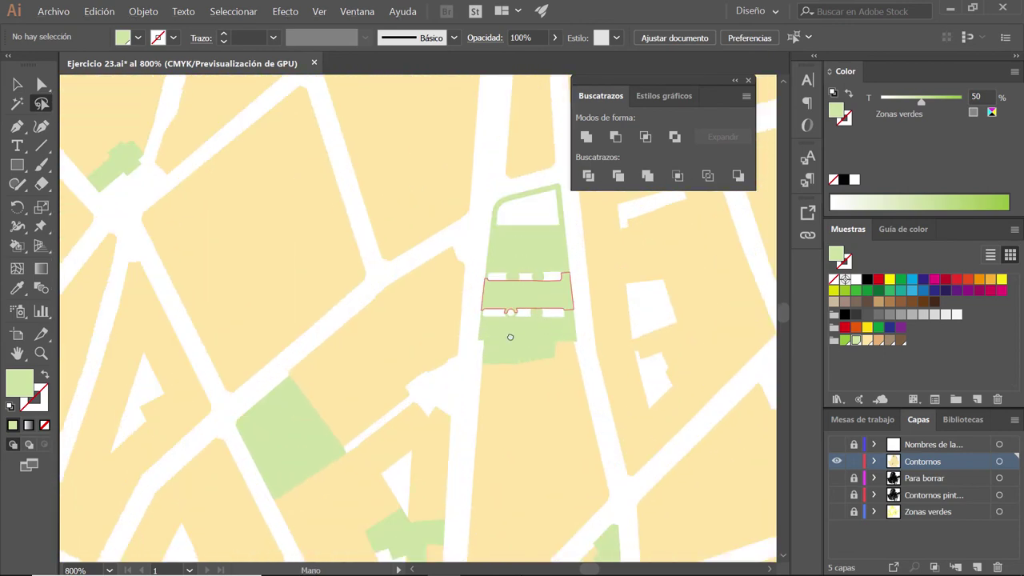
scroll(509, 337, "up", 1)
scroll(482, 340, "up", 1)
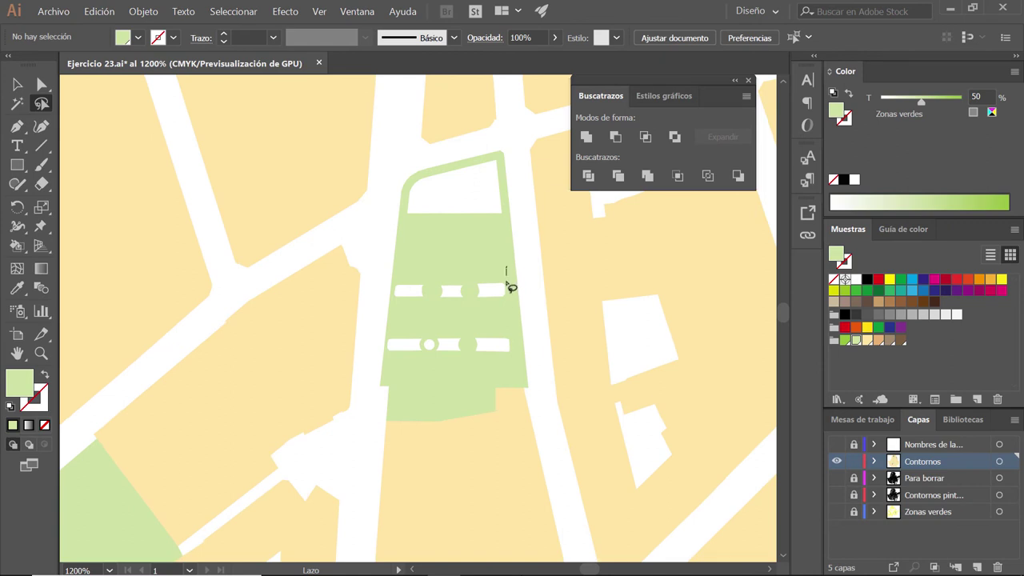
mouse_move(514, 323)
left_mouse_down()
mouse_move(480, 378)
mouse_move(389, 368)
mouse_move(410, 299)
mouse_move(473, 267)
mouse_move(509, 272)
left_mouse_up()
left_click(509, 270)
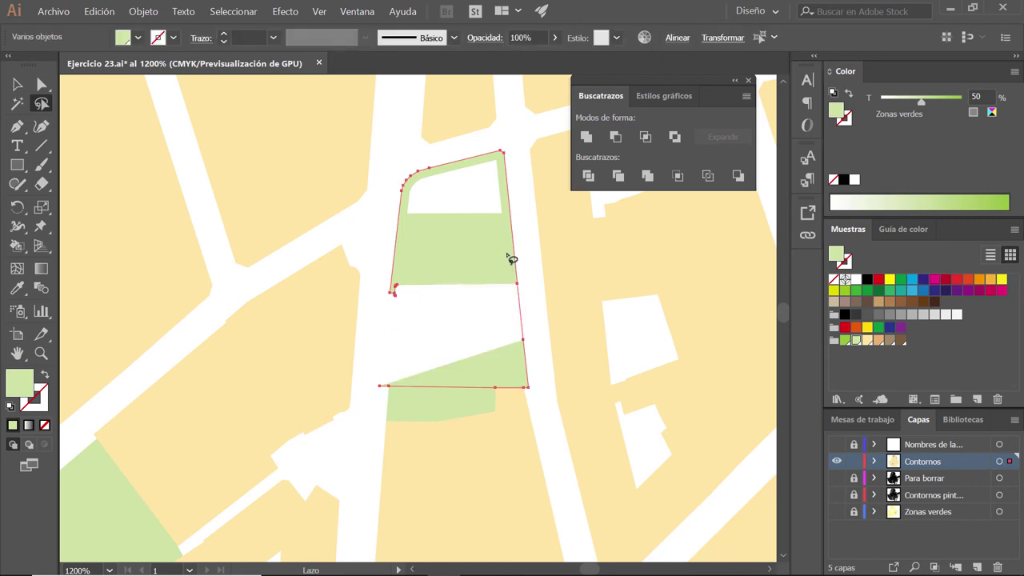
left_click(504, 258, "ctrl")
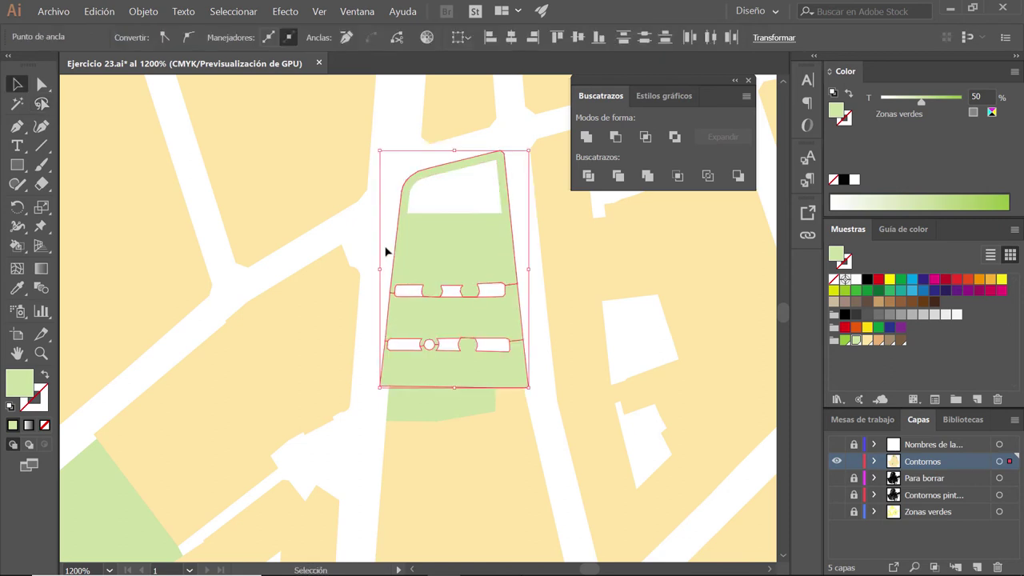
Step: Unite the upper and lower green park pieces with Pathfinder
key("v")
mouse_move(407, 182)
left_mouse_down()
mouse_move(460, 172)
mouse_move(526, 388)
left_mouse_up()
left_click(445, 409, "shift")
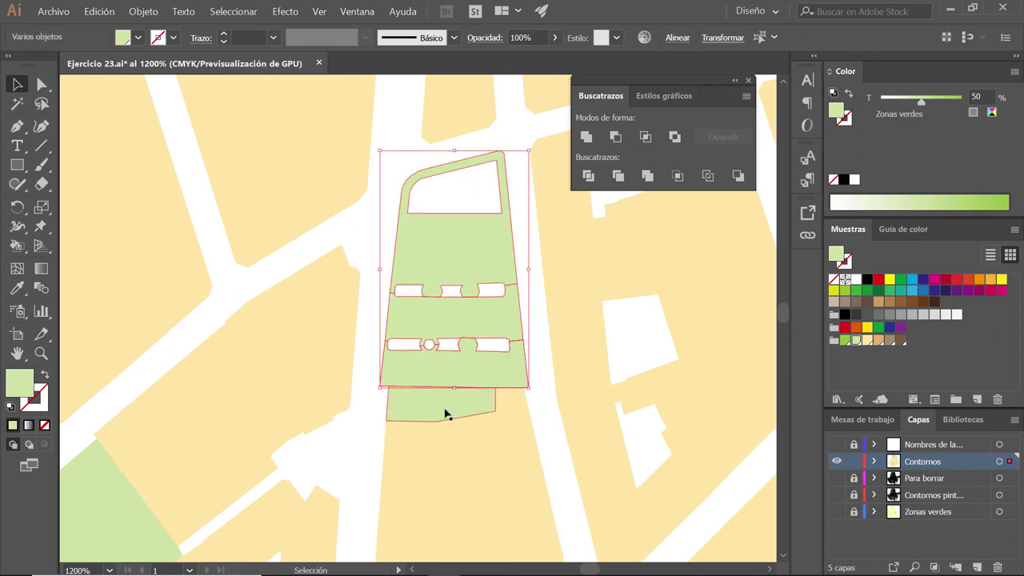
left_click(586, 137)
left_click(534, 255)
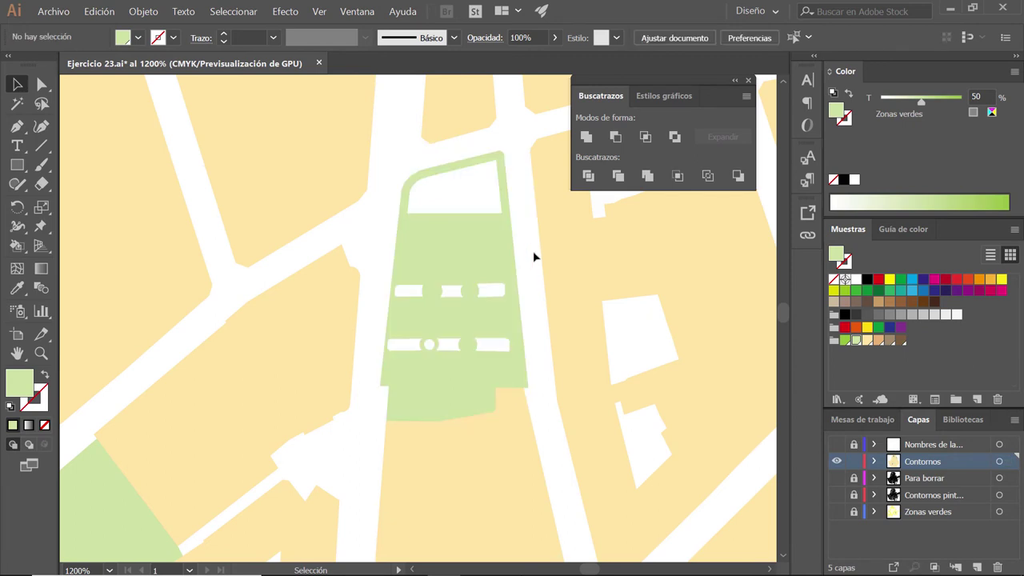
Step: Lasso and delete the white strips inside the park
key("a")
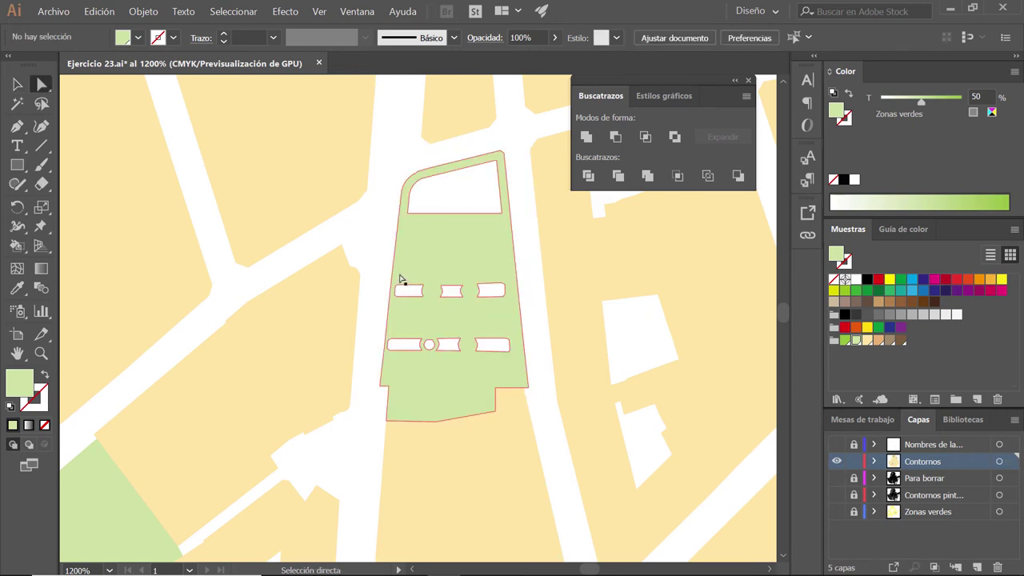
key("q")
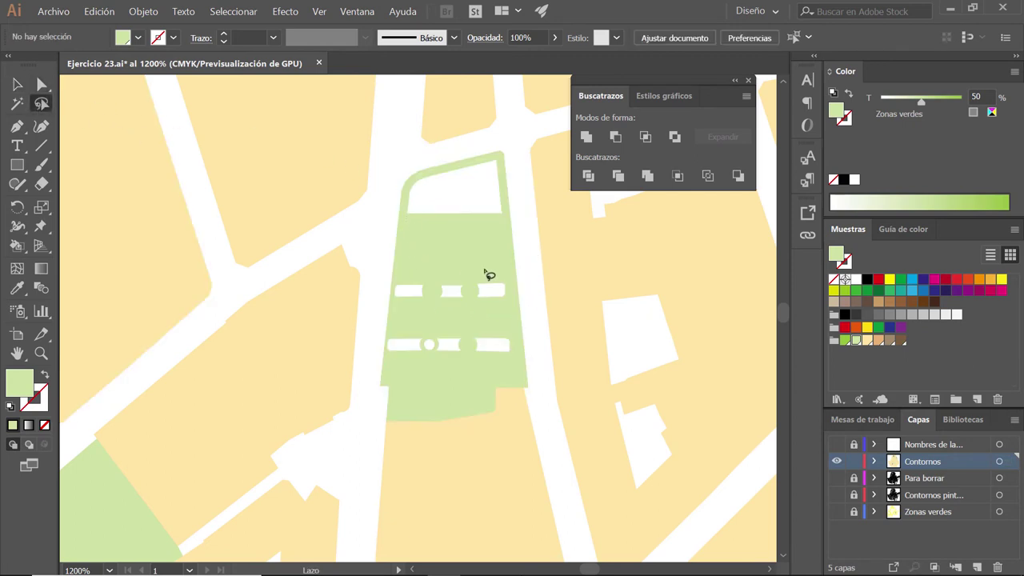
left_click_drag(518, 328, 403, 369)
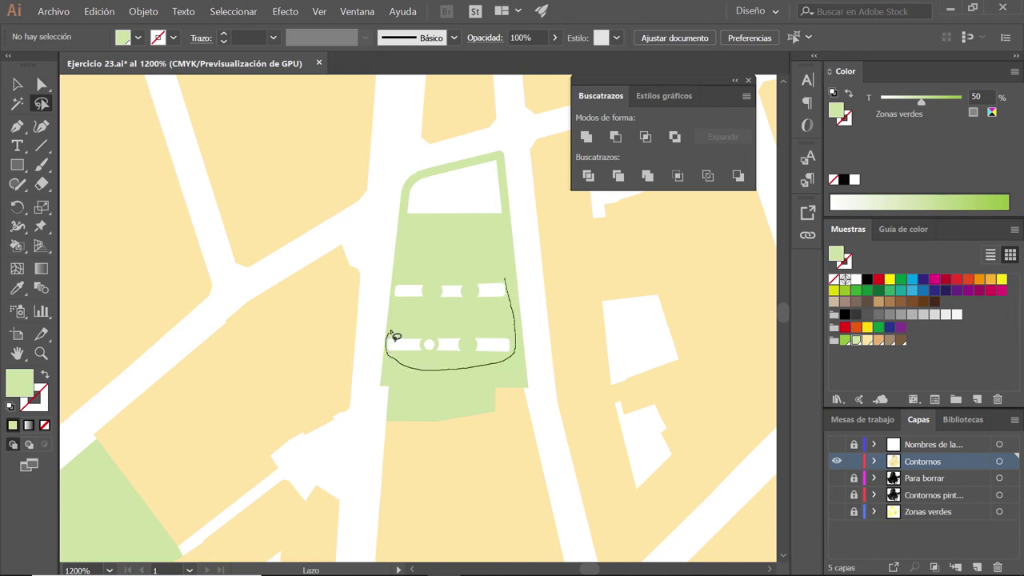
mouse_move(390, 331)
left_mouse_down()
mouse_move(396, 302)
mouse_move(511, 285)
left_mouse_up()
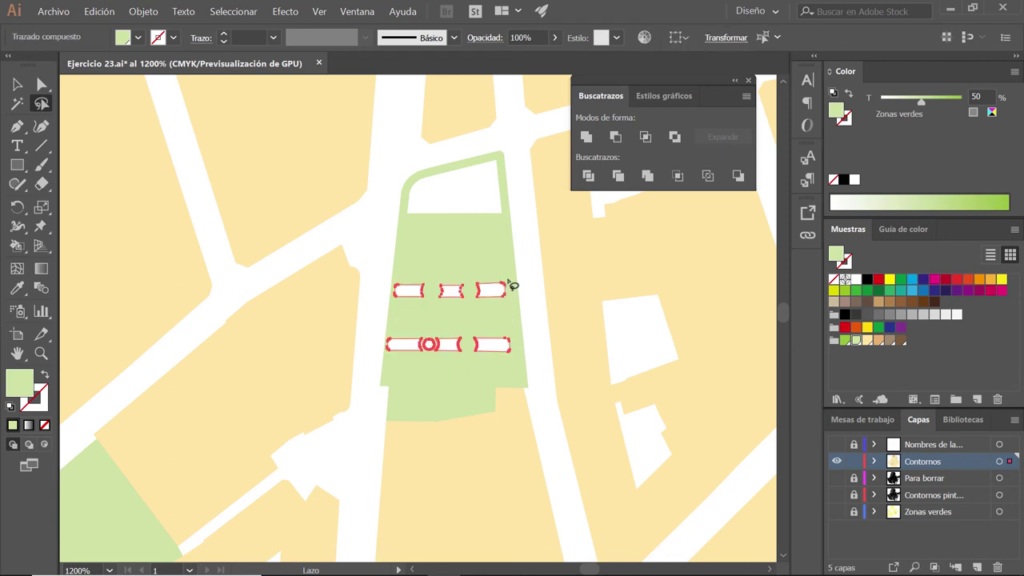
key("Delete")
Step: Lasso and delete the white hole at the park's top
left_click_drag(455, 231, 485, 229)
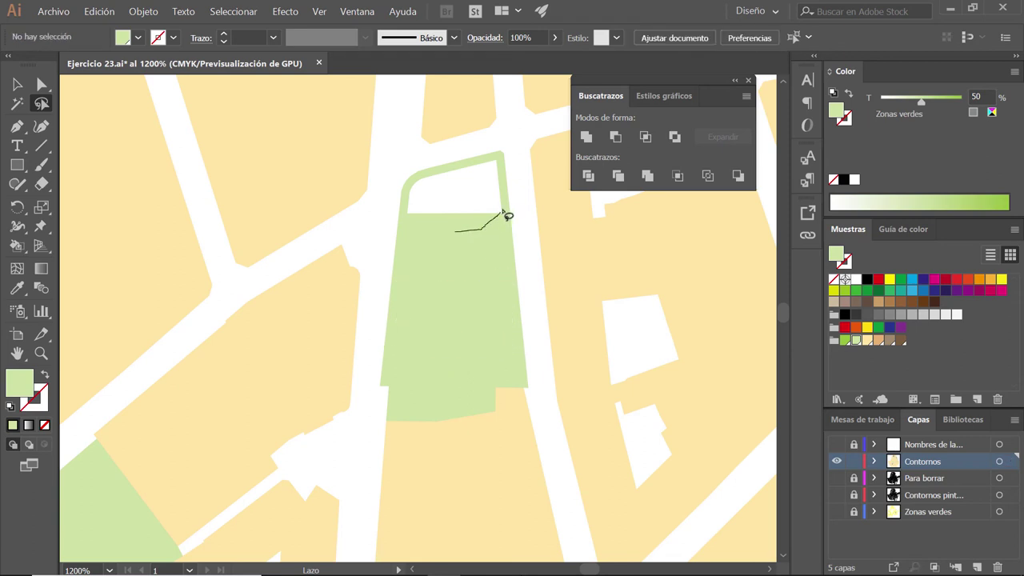
mouse_move(498, 164)
left_mouse_down()
mouse_move(420, 183)
mouse_move(409, 217)
mouse_move(473, 239)
left_mouse_up()
key("Delete")
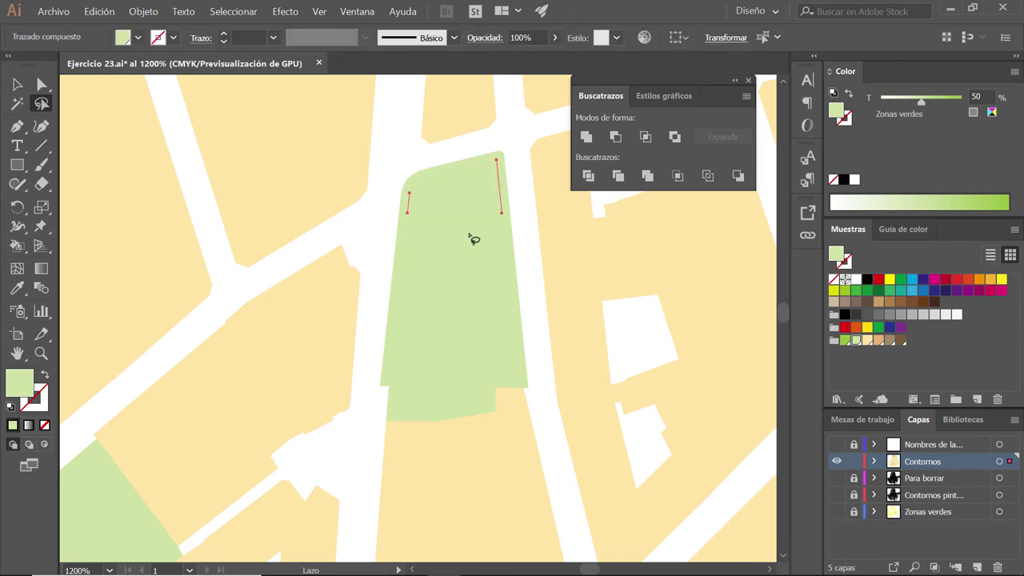
left_click(473, 239)
scroll(473, 233, "down", 2)
scroll(473, 234, "down", 1)
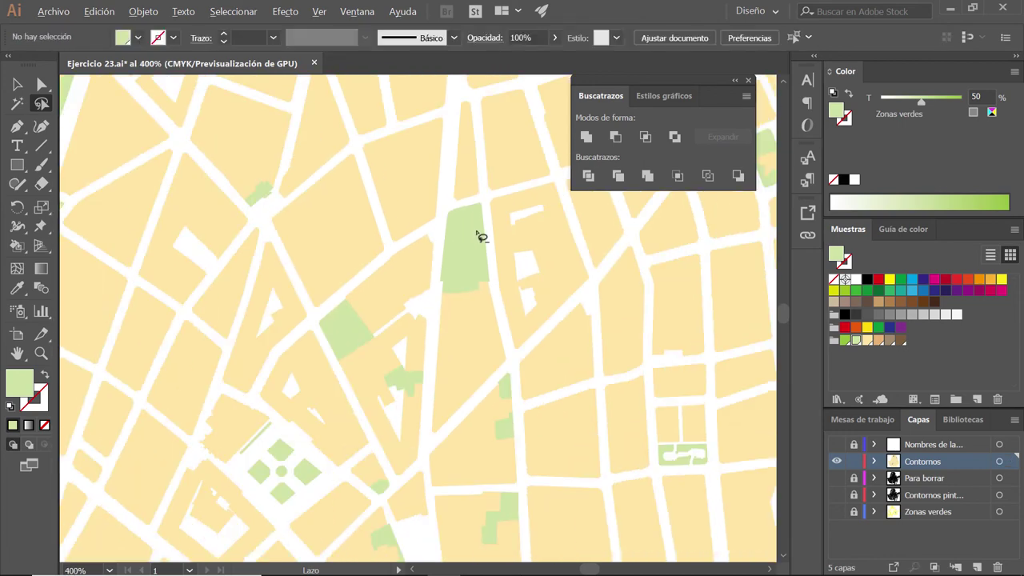
scroll(474, 234, "down", 1)
left_click_drag(475, 233, 637, 367)
scroll(550, 359, "up", 1)
scroll(432, 311, "up", 2)
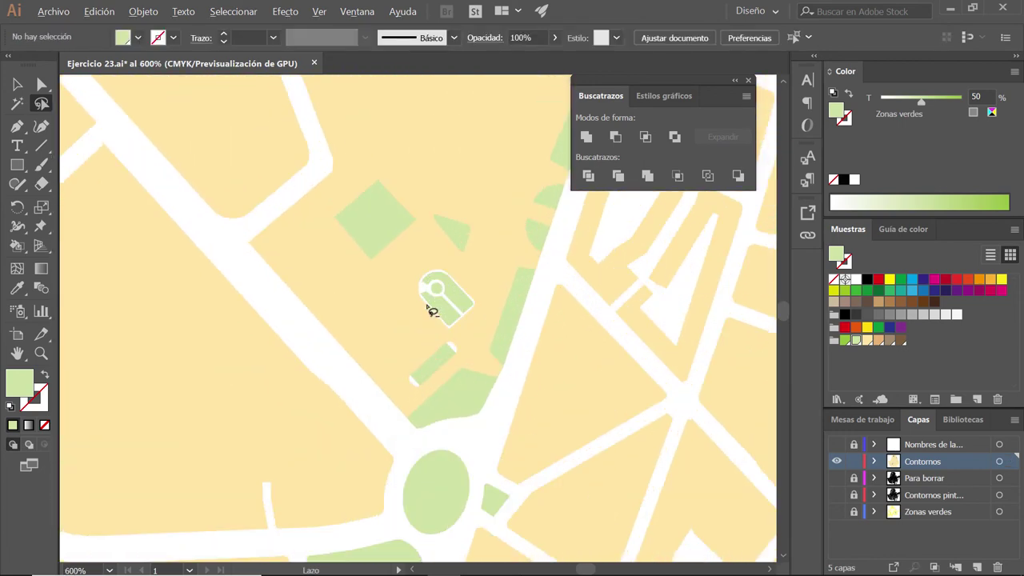
scroll(432, 311, "up", 1)
left_click_drag(501, 343, 481, 323)
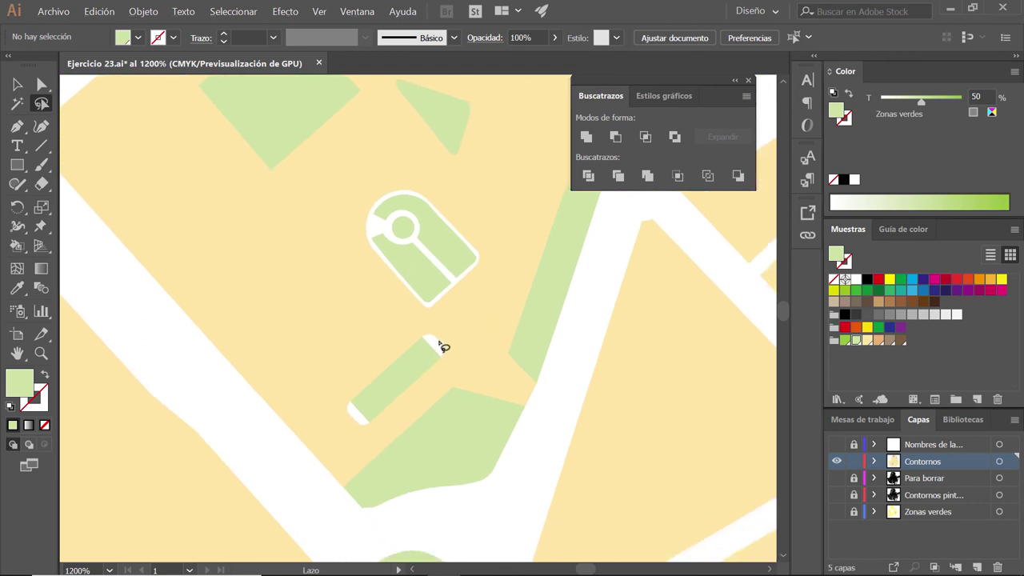
left_click_drag(496, 288, 491, 347)
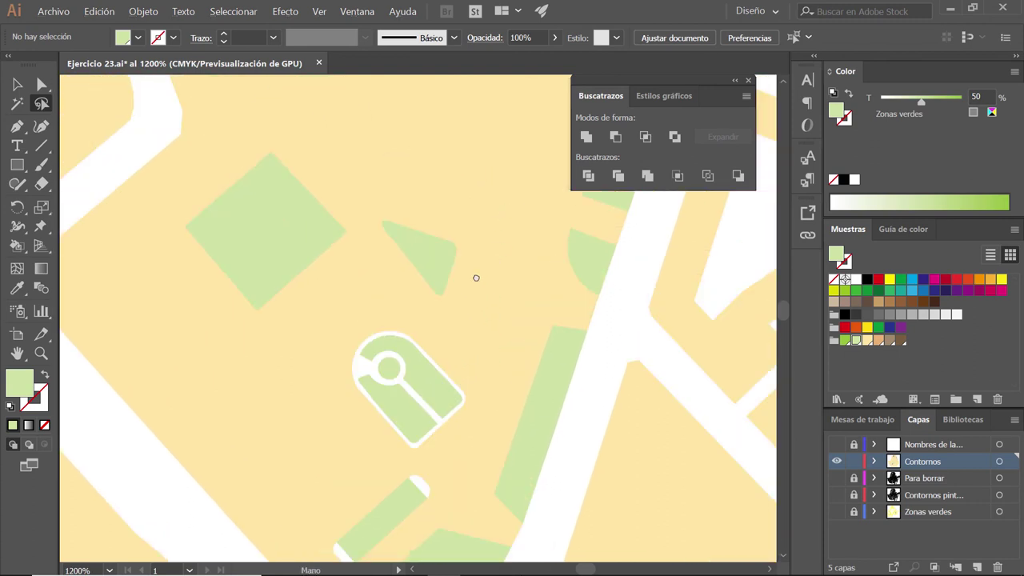
left_click_drag(476, 277, 446, 137)
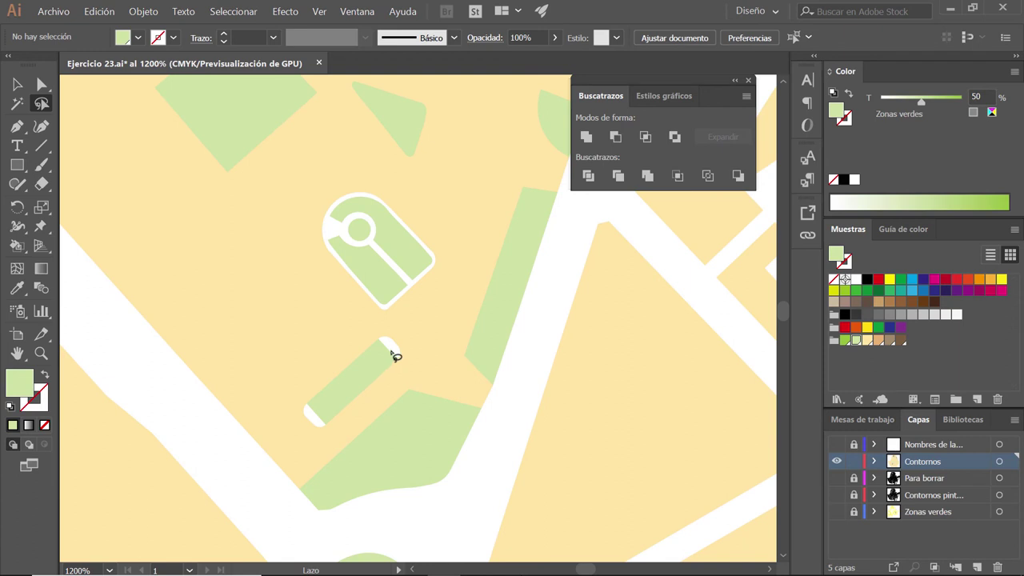
key("a")
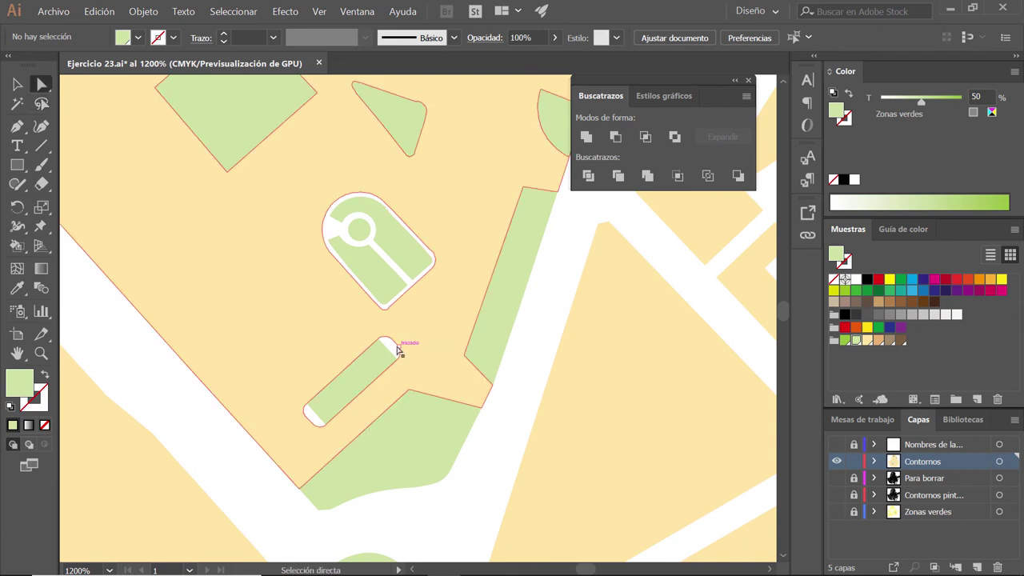
scroll(339, 400, "up", 1)
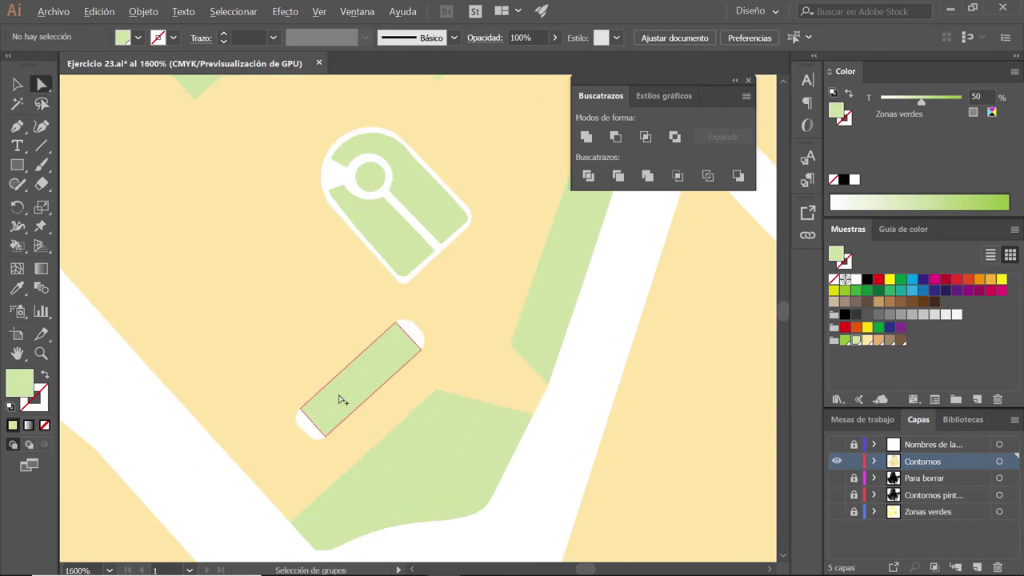
scroll(416, 340, "up", 2)
scroll(416, 340, "right", 2)
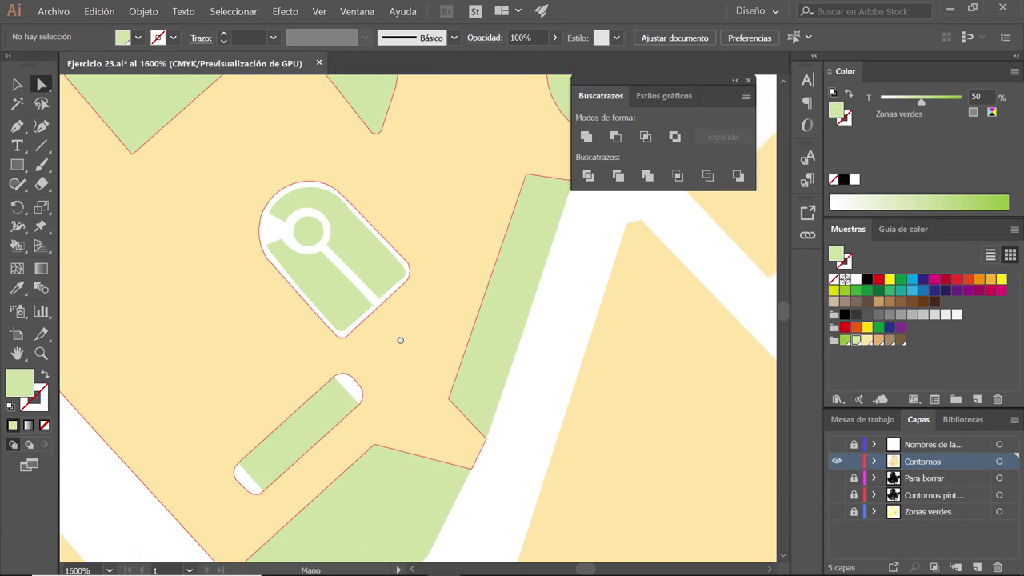
left_click(351, 254)
scroll(395, 338, "down", 2)
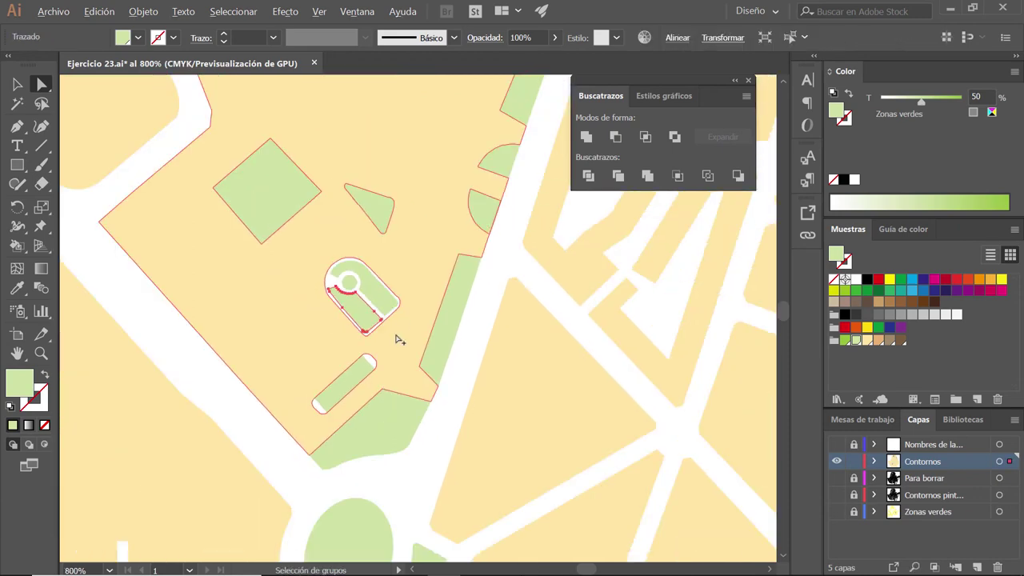
scroll(419, 344, "down", 2)
scroll(480, 365, "down", 2)
Step: Pan and scroll across the zoomed-out map to bring the stadium area into view
scroll(525, 400, "down", 2)
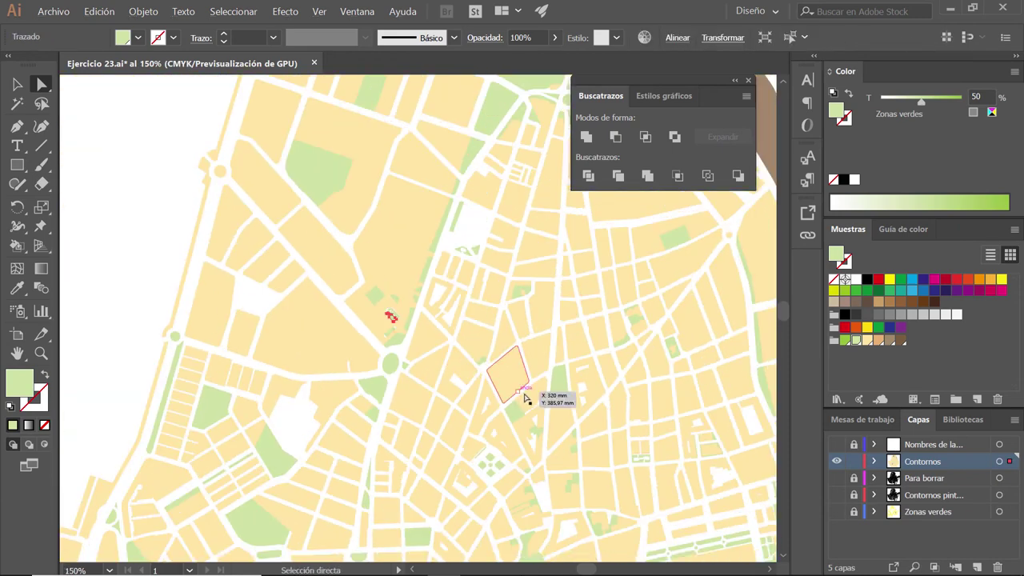
left_click_drag(526, 400, 365, 400)
scroll(364, 399, "up", 2)
scroll(482, 420, "up", 2)
scroll(602, 479, "right", 2)
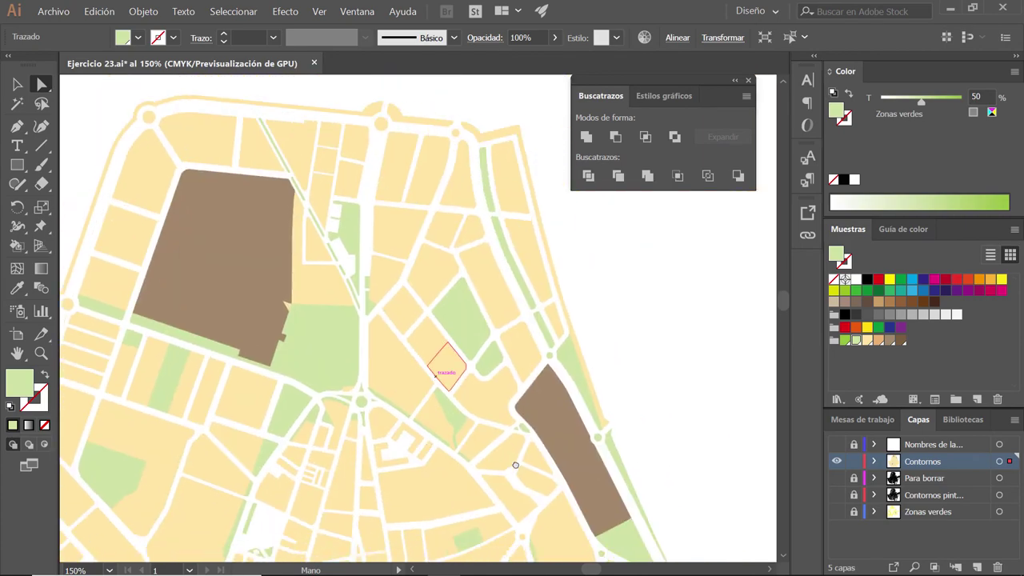
scroll(522, 394, "down", 3)
scroll(521, 393, "right", 3)
scroll(518, 386, "down", 2)
scroll(518, 386, "left", 1)
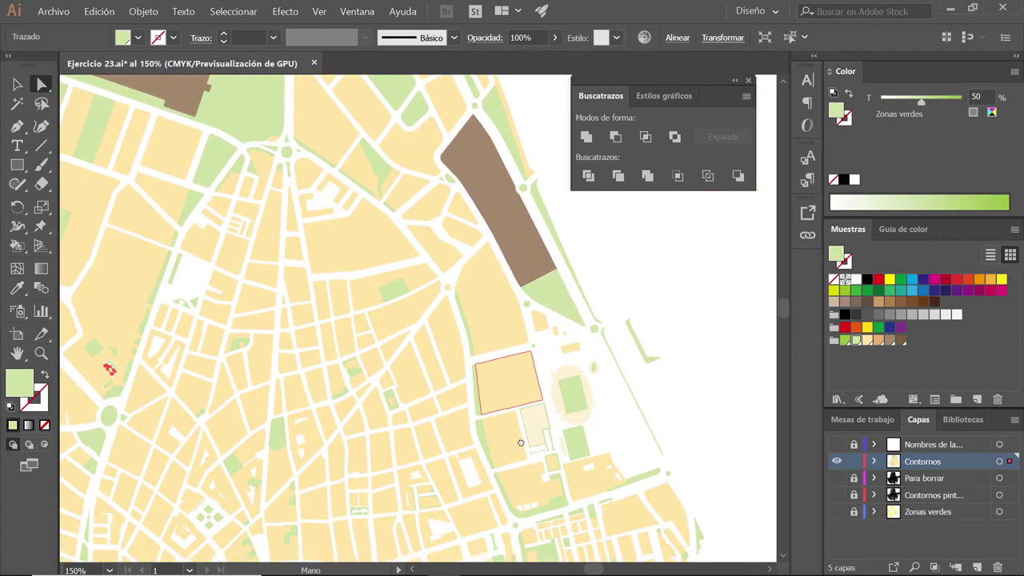
scroll(520, 442, "down", 2)
scroll(548, 288, "up", 1)
scroll(552, 292, "up", 2)
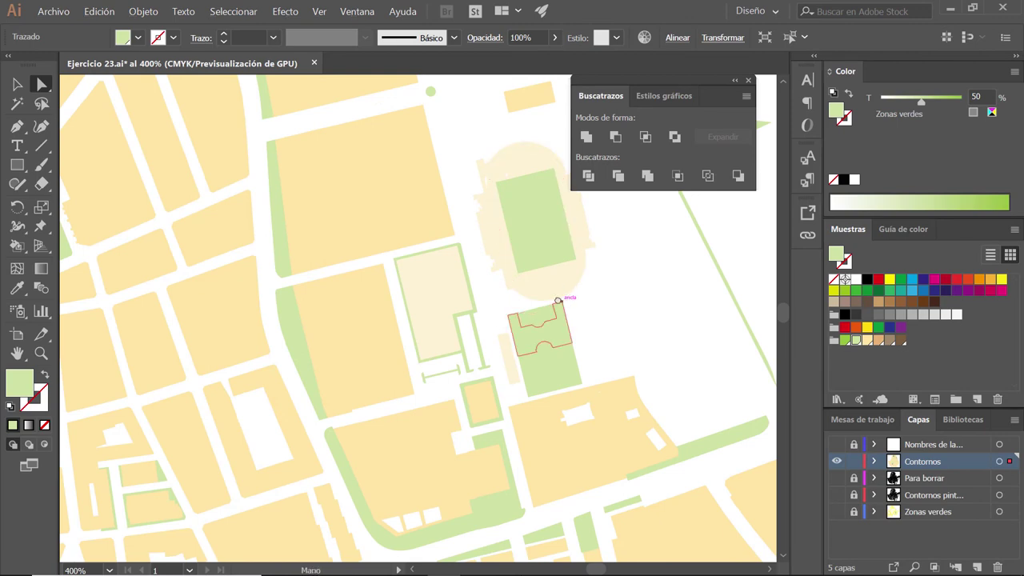
left_click_drag(557, 300, 452, 360)
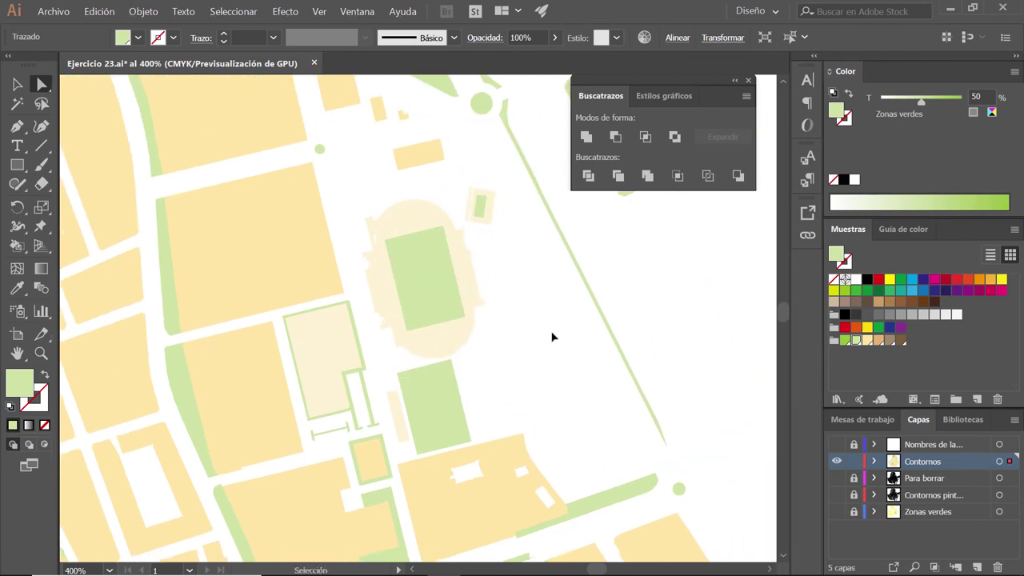
Step: Pan down to the lower blocks, toggling between Outline view and colour preview
key("ctrl+y")
key("ctrl+y")
left_click_drag(452, 357, 506, 237)
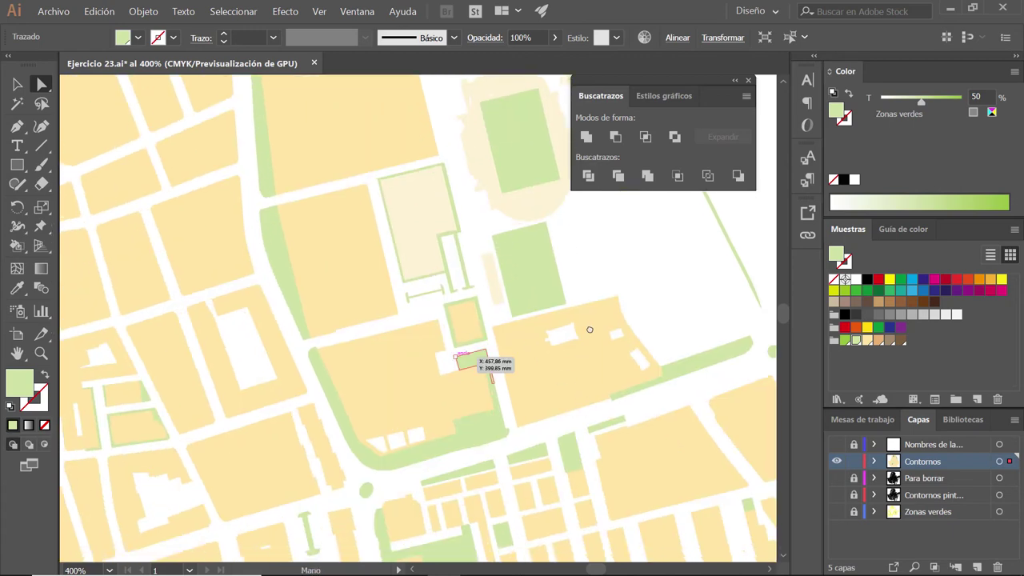
mouse_move(491, 361)
left_mouse_down()
mouse_move(429, 413)
mouse_move(465, 354)
left_mouse_up()
left_click_drag(298, 393, 454, 315)
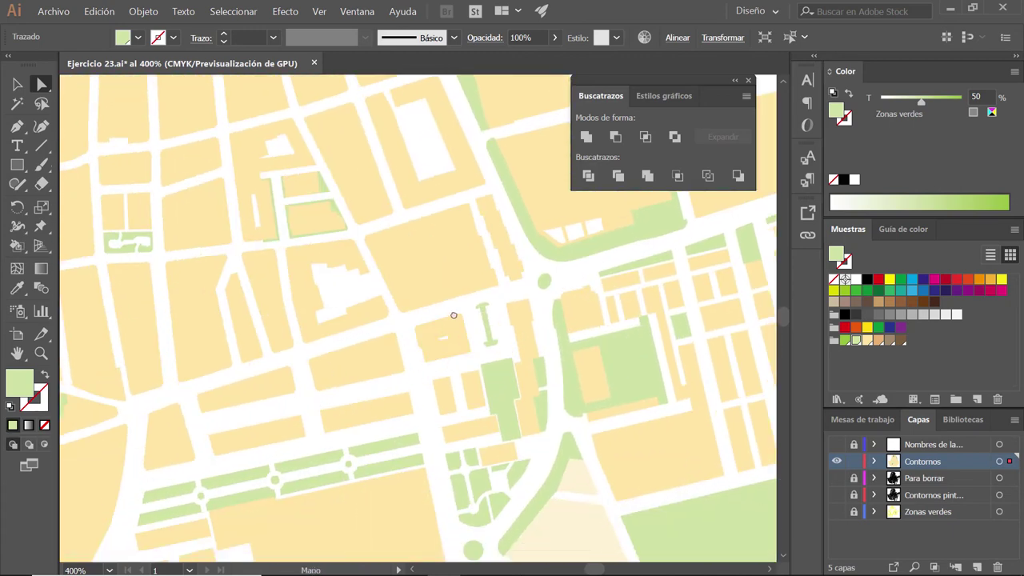
key("ctrl+y")
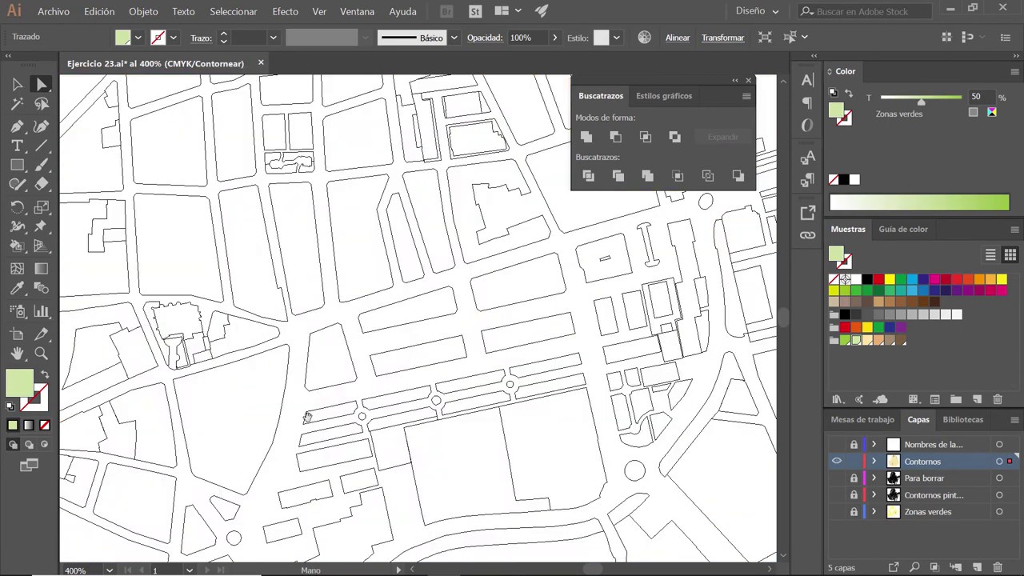
mouse_move(307, 417)
left_mouse_down()
mouse_move(535, 330)
mouse_move(541, 342)
left_mouse_up()
key("ctrl+y")
key("ctrl+y")
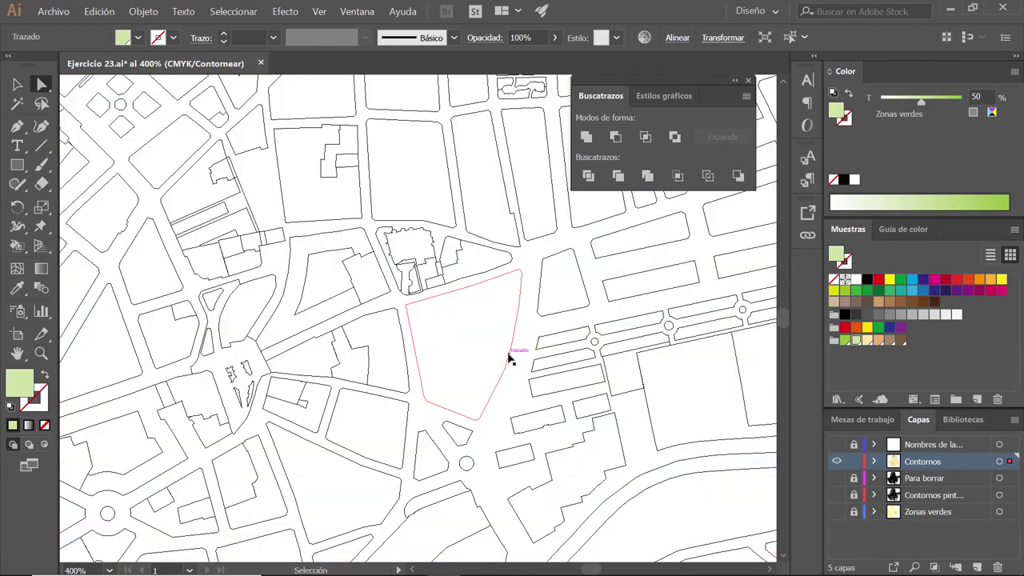
key("ctrl+y")
scroll(405, 283, "up", 2)
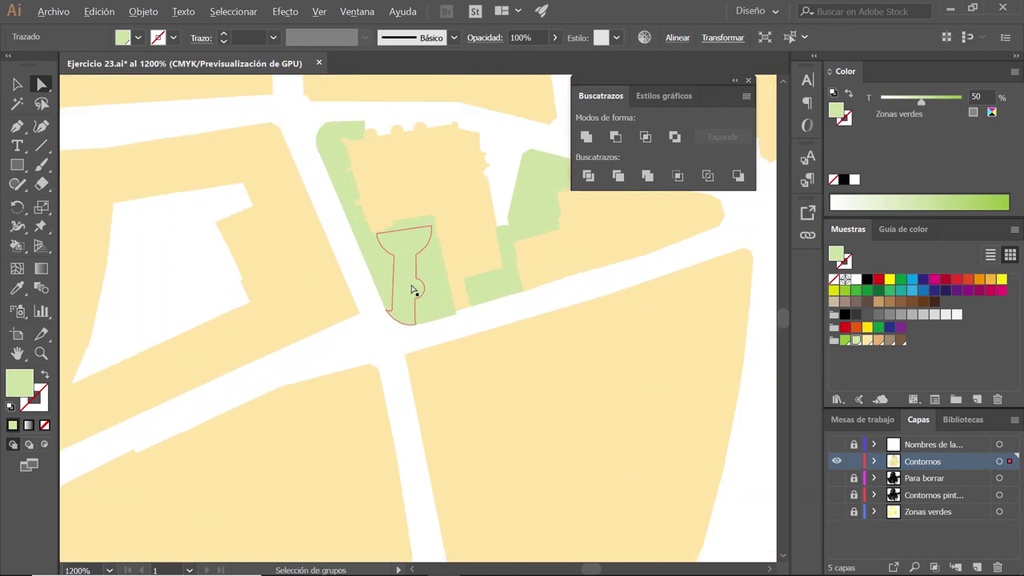
scroll(413, 291, "up", 1)
Step: Select the green park shapes near the road junction and check their paths in Outline view
key("v")
left_click_drag(431, 343, 477, 251)
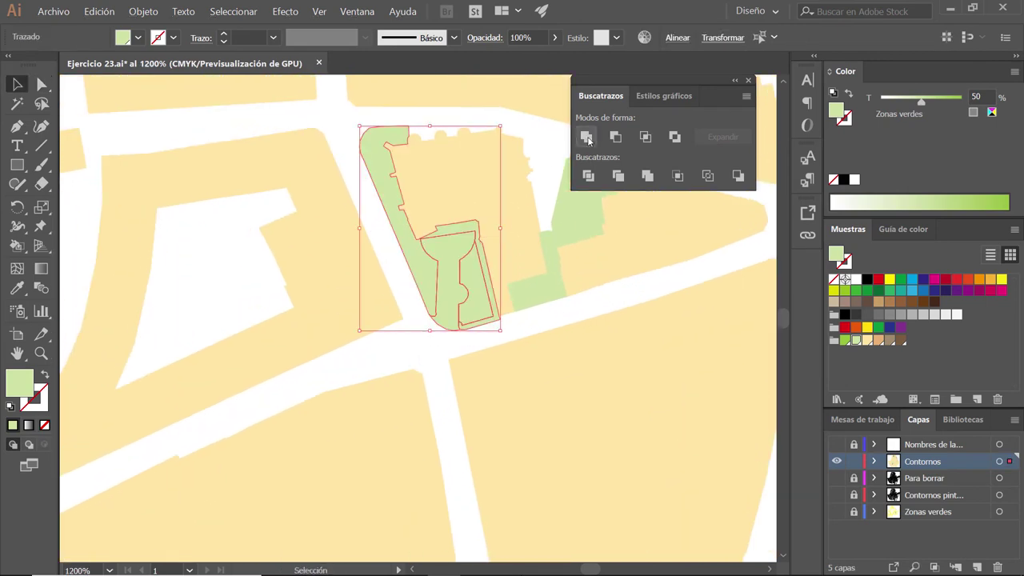
scroll(403, 310, "down", 1)
scroll(403, 309, "down", 2)
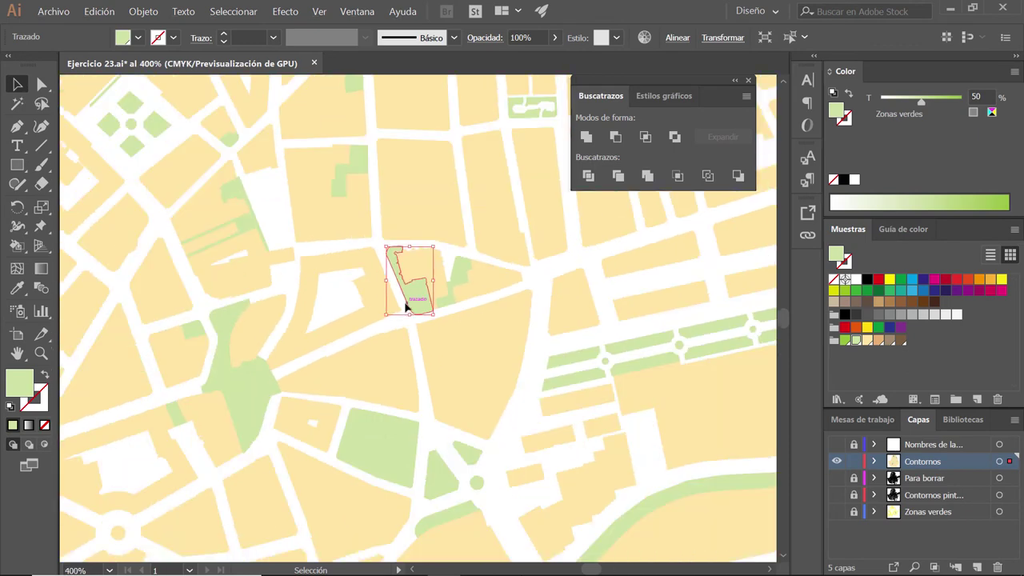
key("a")
key("ctrl+y")
key("ctrl+y")
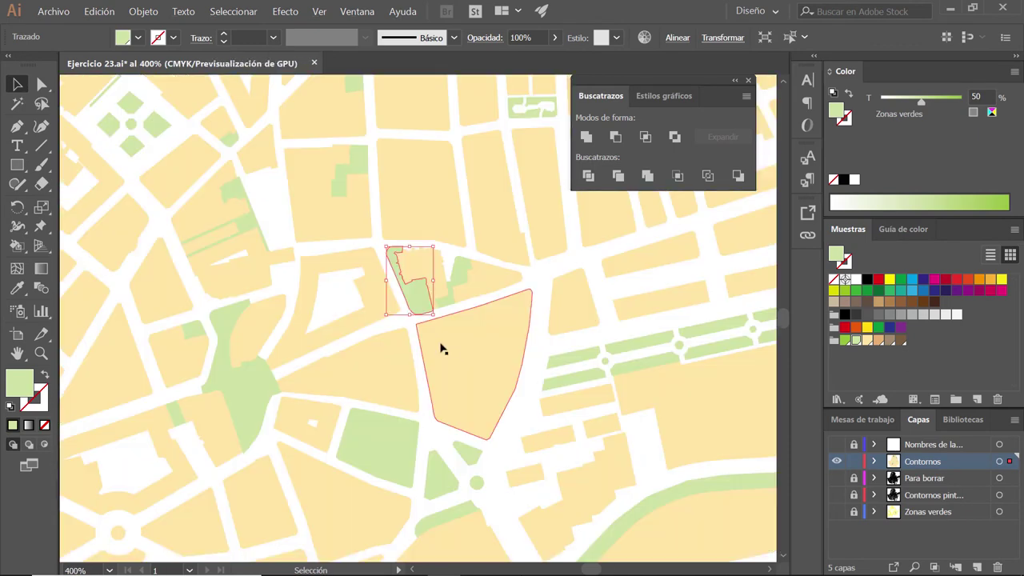
scroll(400, 336, "down", 3)
scroll(400, 336, "left", 2)
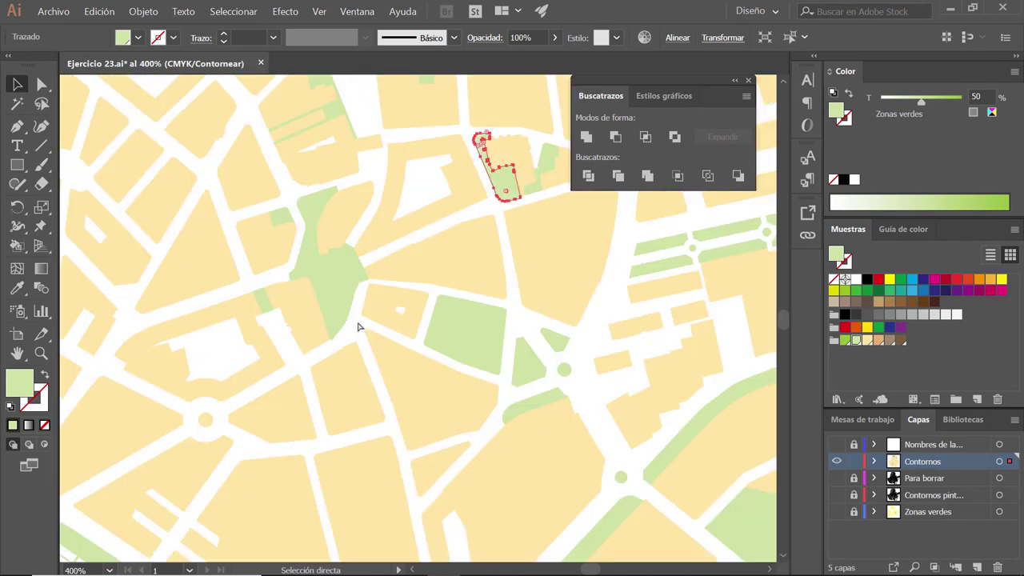
key("v")
scroll(342, 304, "up", 2)
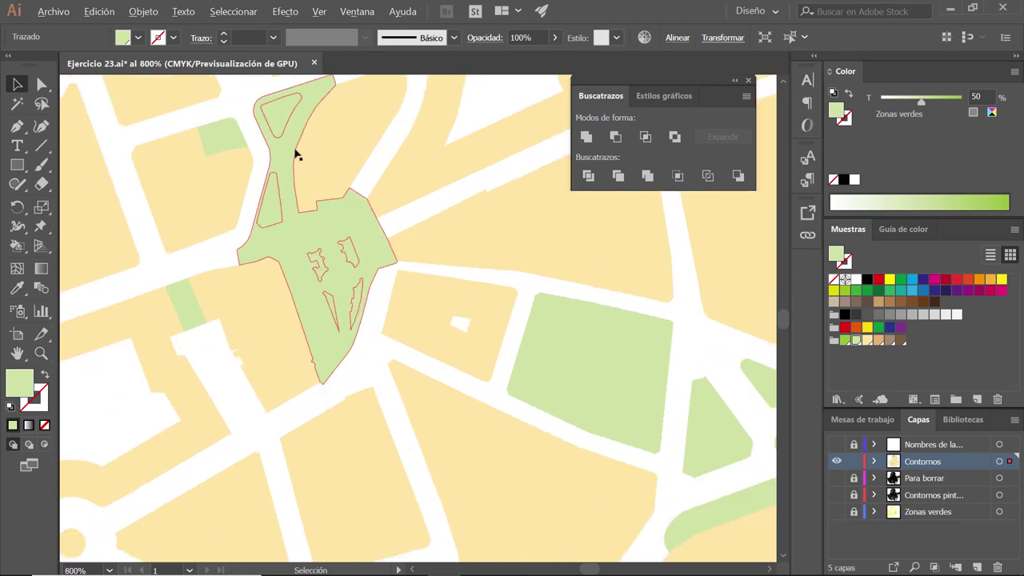
Step: Combine the park and its inner shapes into one compound path (Ctrl+8)
left_click(271, 202, "shift")
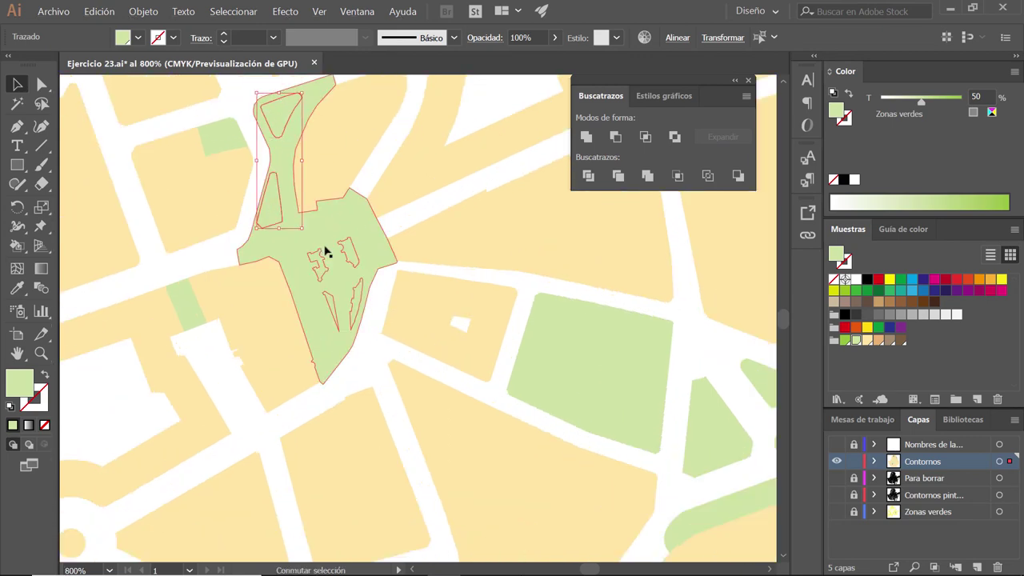
left_click(320, 268, "shift")
left_click(358, 268, "shift")
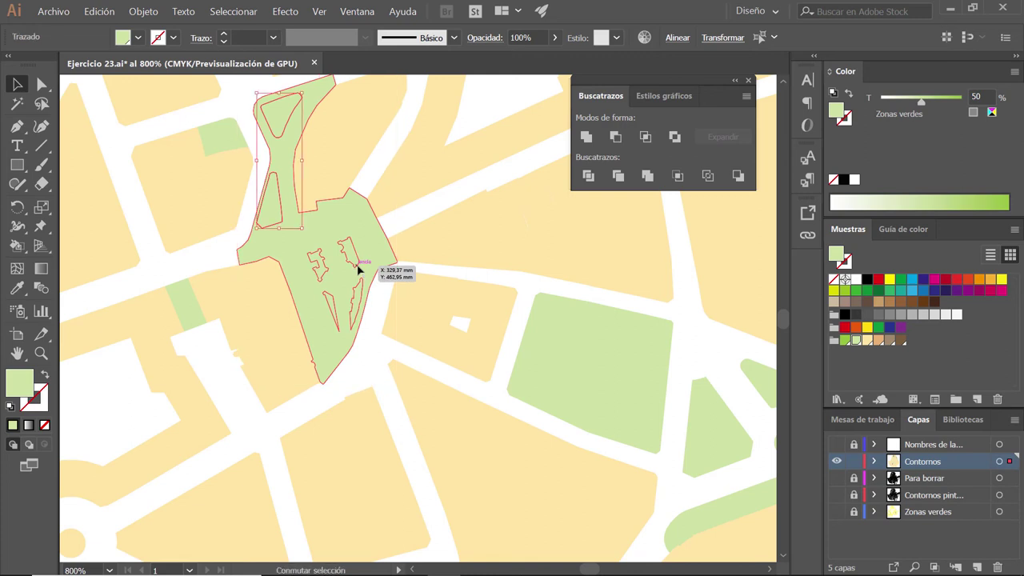
left_click(355, 293, "shift")
key("ctrl+8")
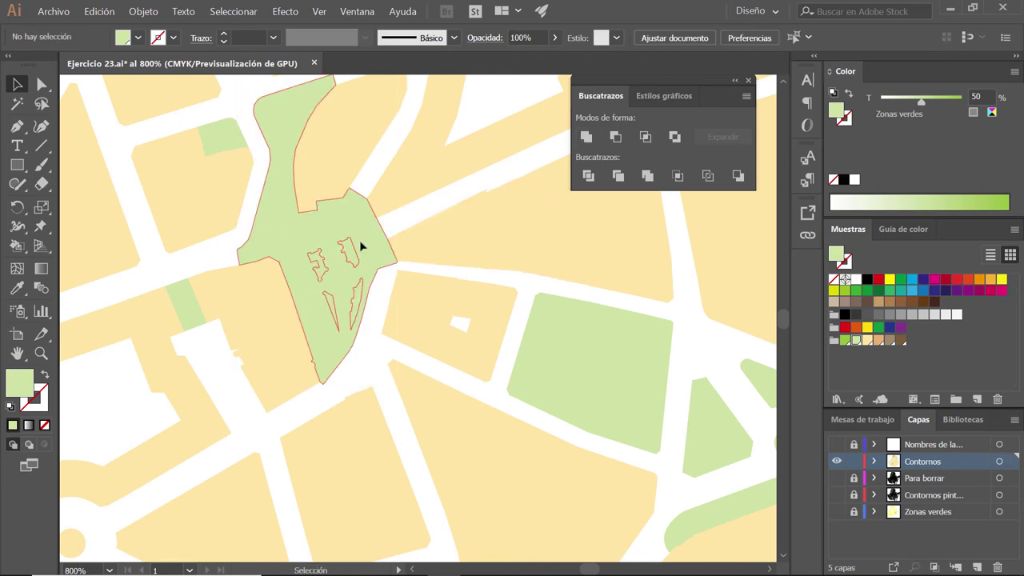
left_click_drag(367, 246, 292, 243)
key("ctrl+z")
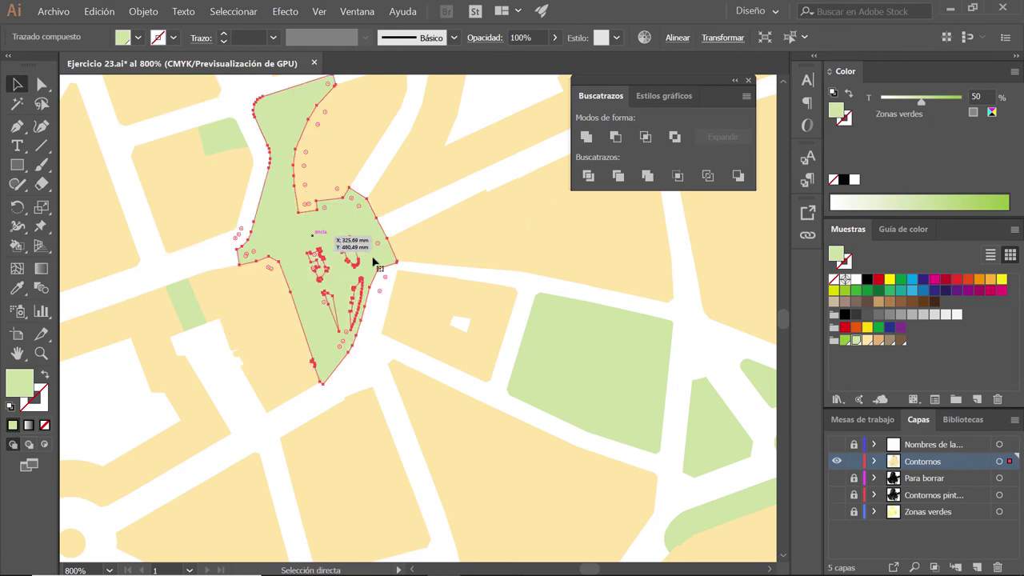
left_click(408, 225)
Step: Lasso the park's inner paths and merge them with Pathfinder Unite
key("a")
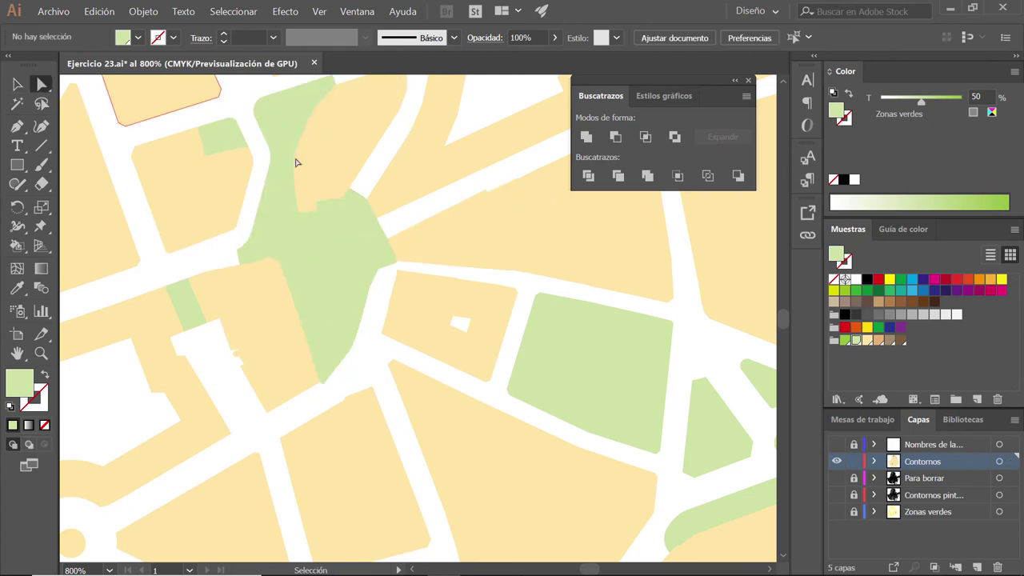
left_click(375, 249)
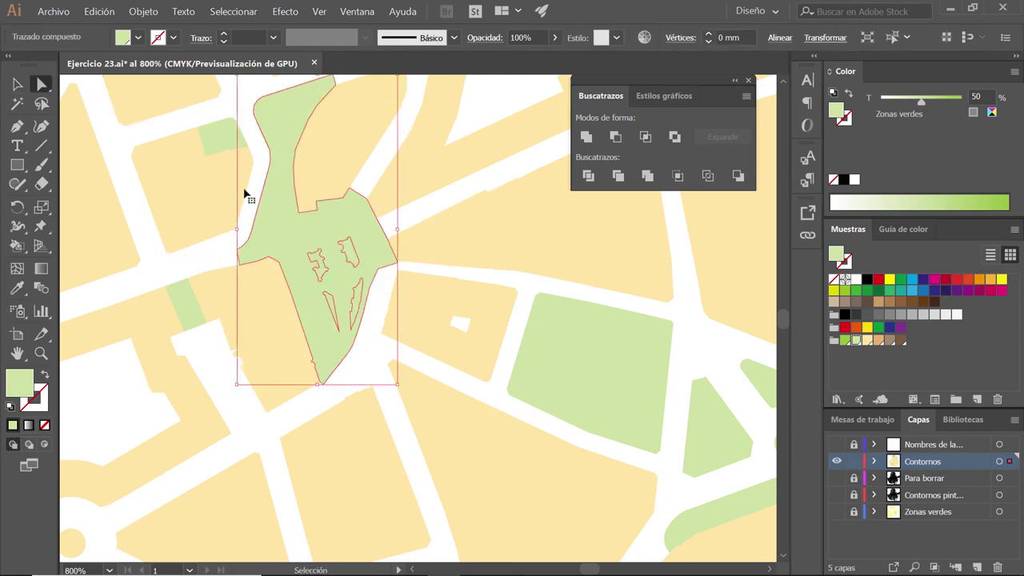
left_click(41, 104)
left_click_drag(399, 240, 416, 220)
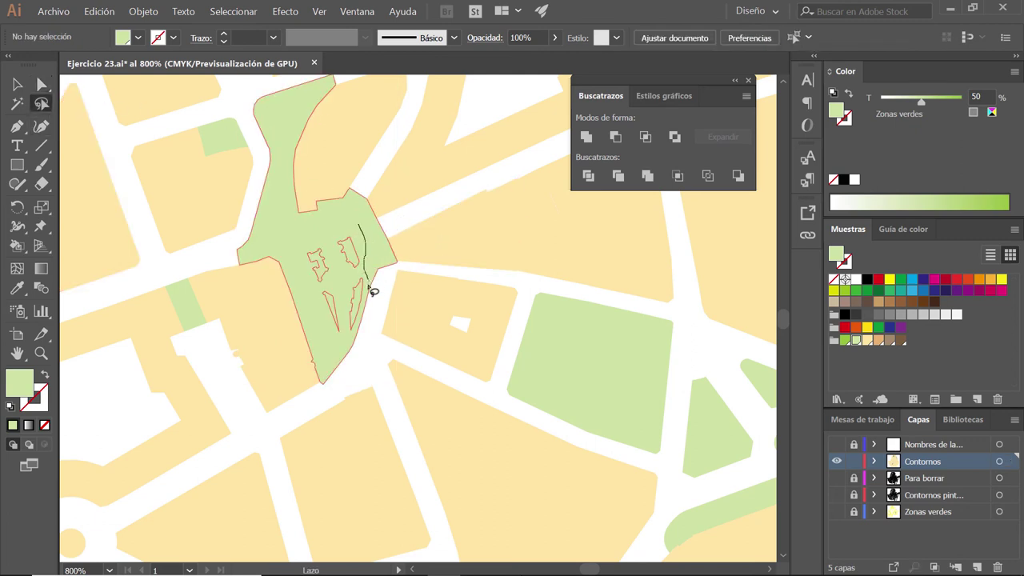
left_click_drag(360, 232, 356, 228)
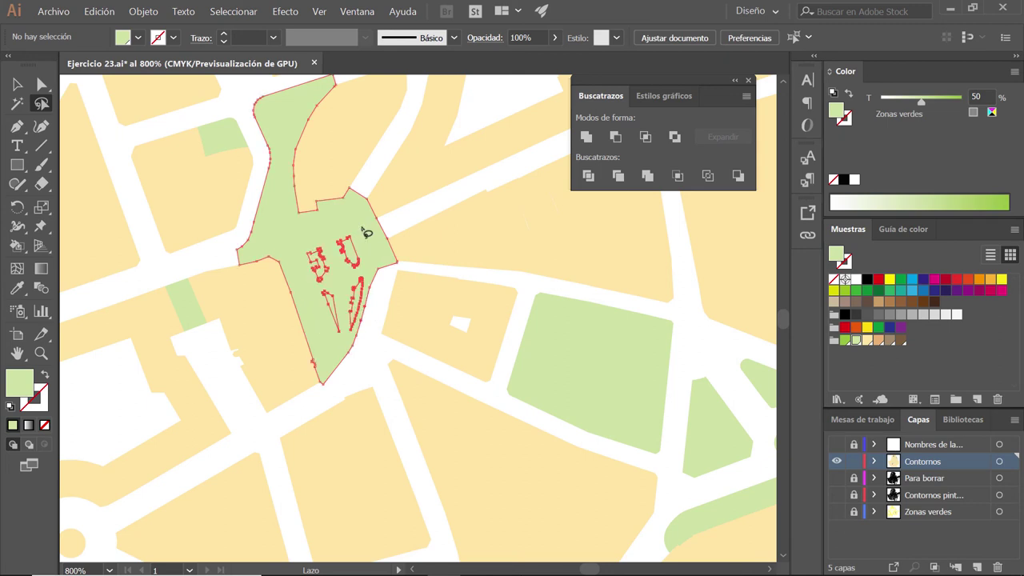
left_click(586, 138)
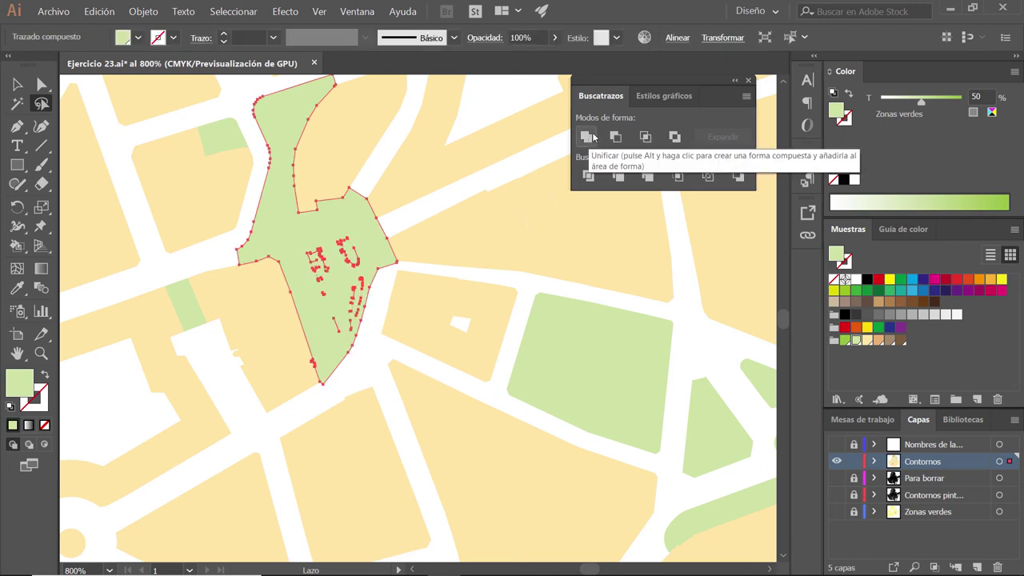
left_click(591, 137)
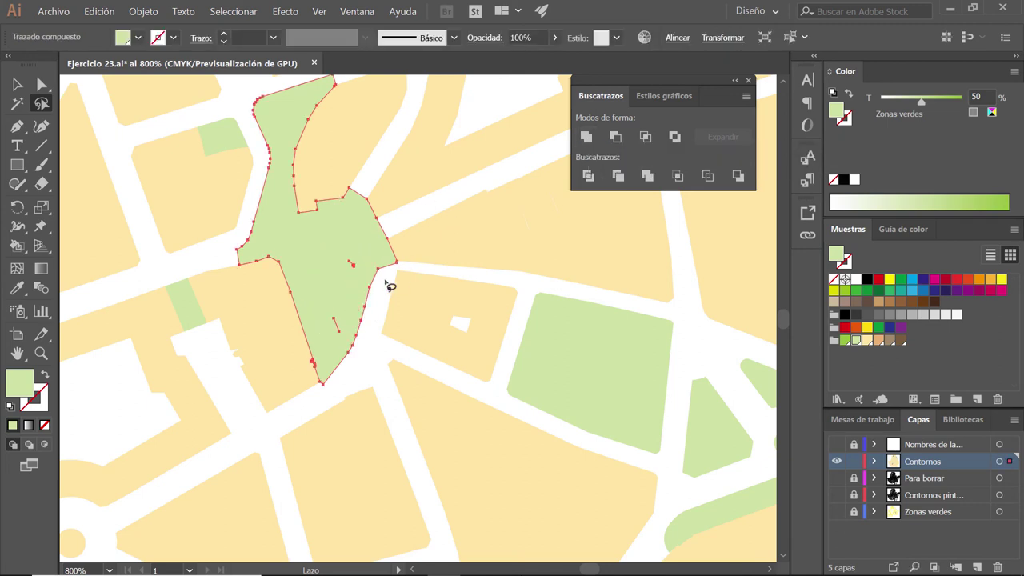
Step: Lasso the stray anchor points left inside the park and delete them
left_click(364, 253)
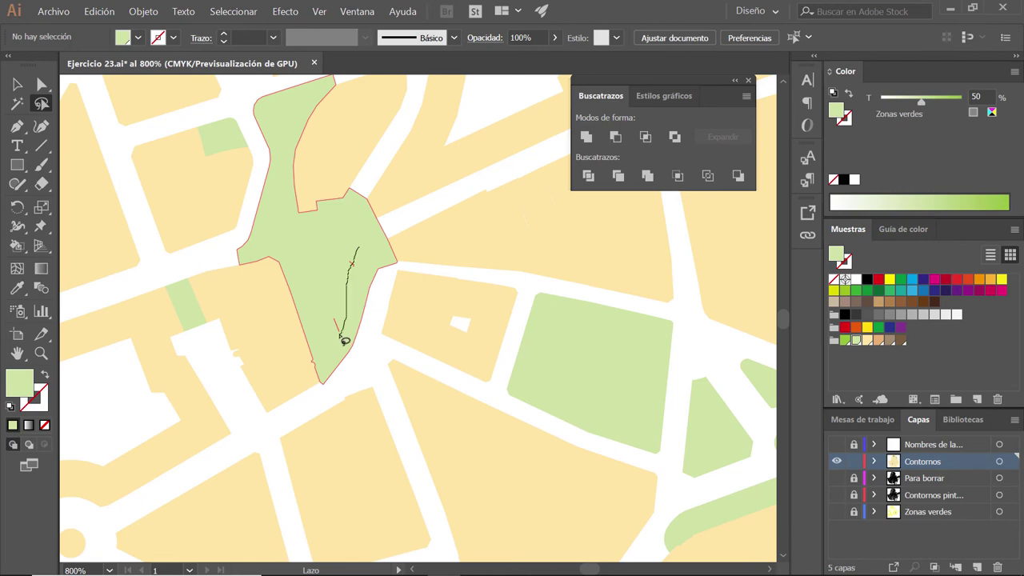
left_click_drag(359, 261, 359, 261)
key("Delete")
Step: Zoom out and use Outline view to locate the sports field, then return to colour preview
scroll(376, 272, "down", 5)
scroll(457, 270, "down", 2)
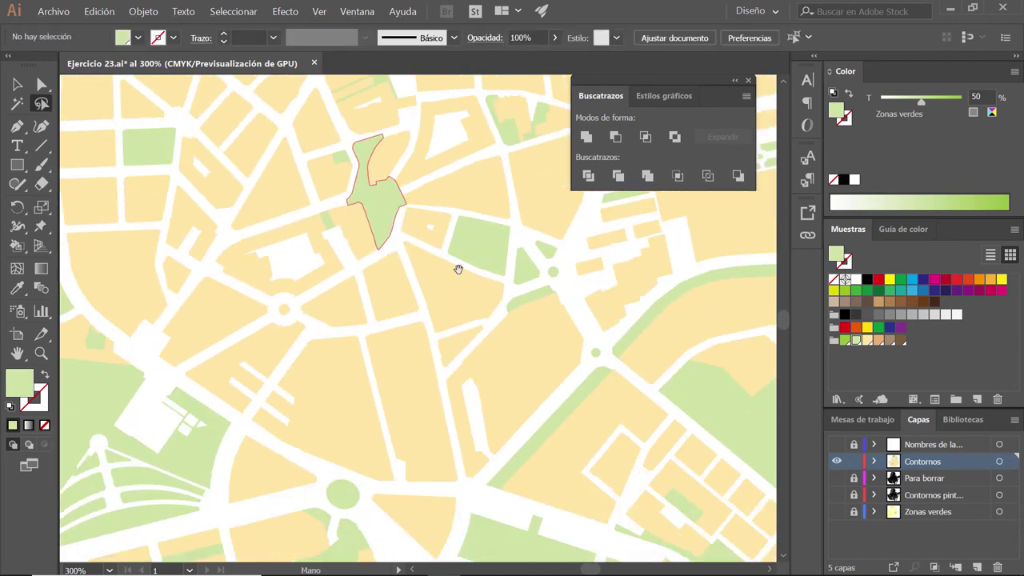
scroll(464, 276, "down", 1)
key("ctrl+y")
scroll(504, 400, "down", 3)
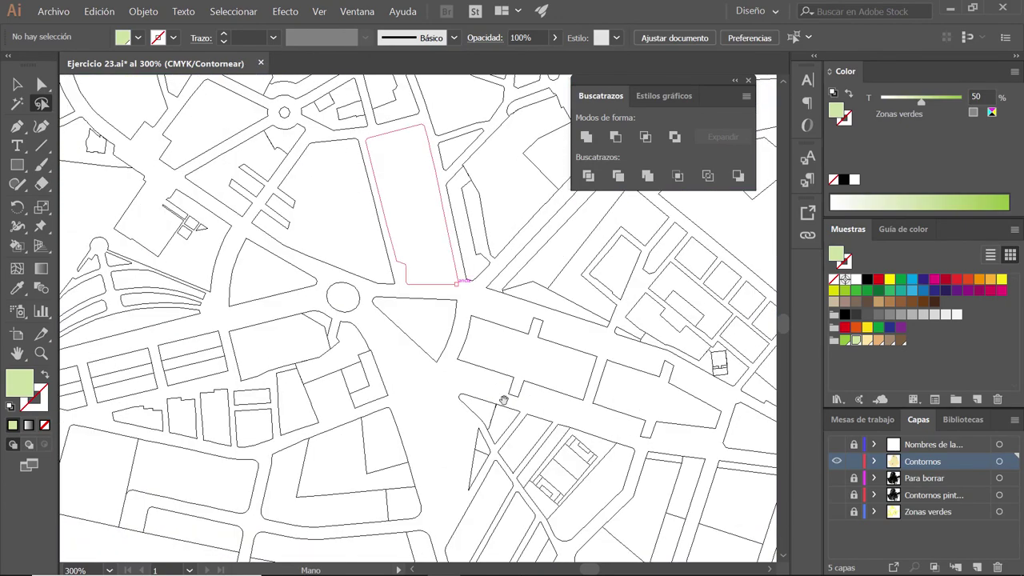
scroll(503, 400, "down", 3)
scroll(500, 336, "right", 2)
key("ctrl+y")
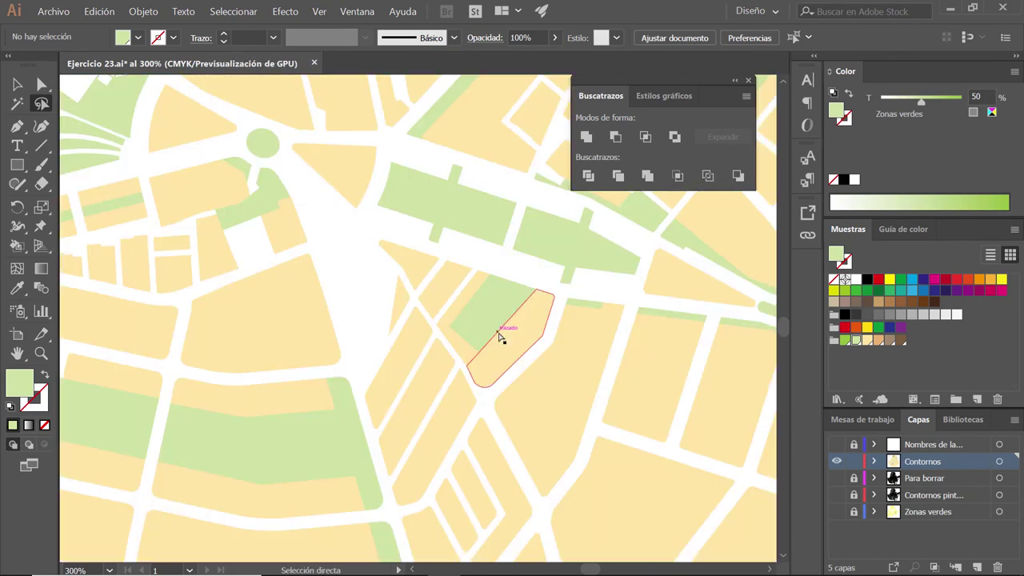
scroll(496, 320, "up", 1)
scroll(498, 326, "up", 1)
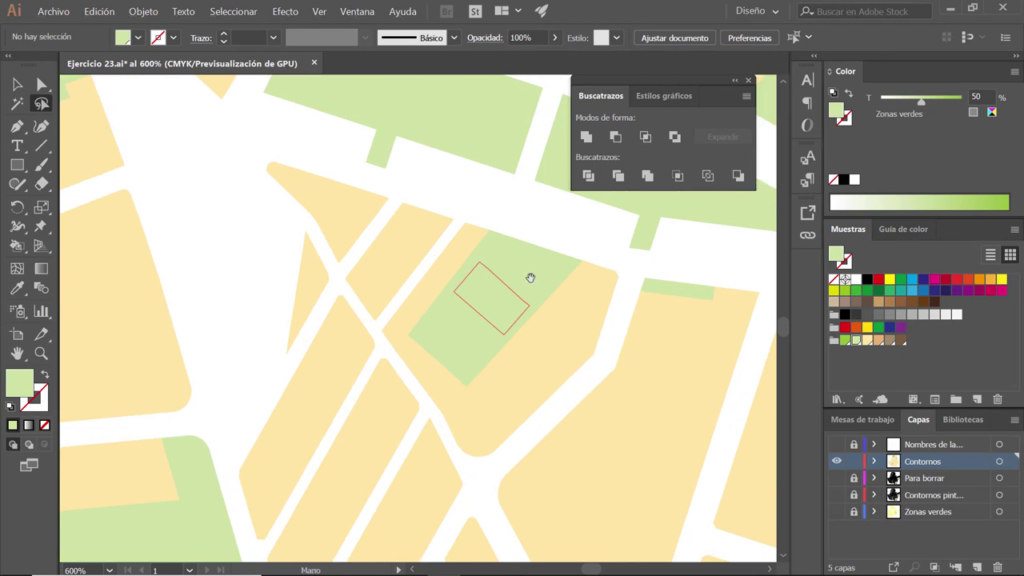
Step: Lasso the green plot and its sports field and unite them into one shape
key("v")
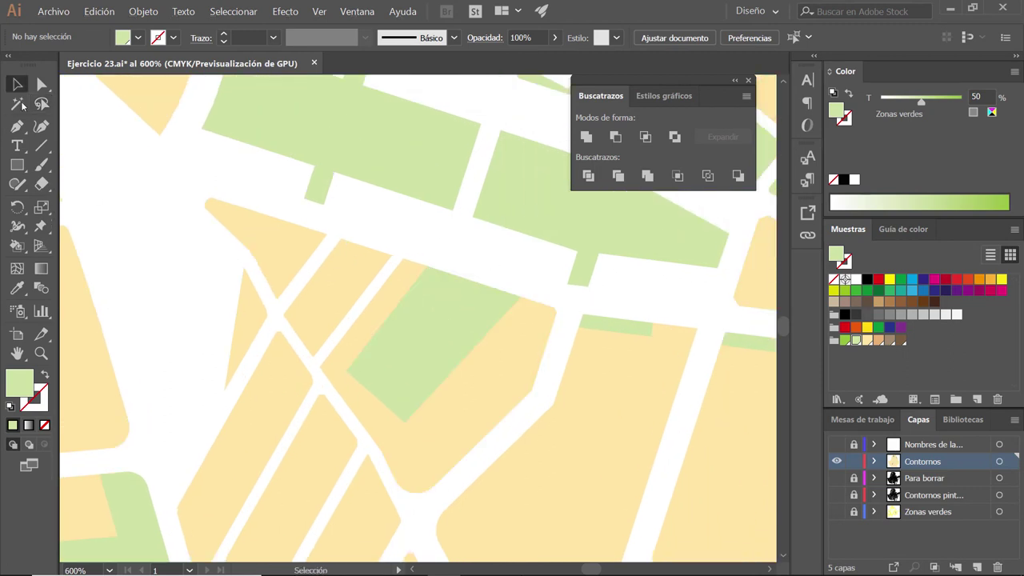
key("q")
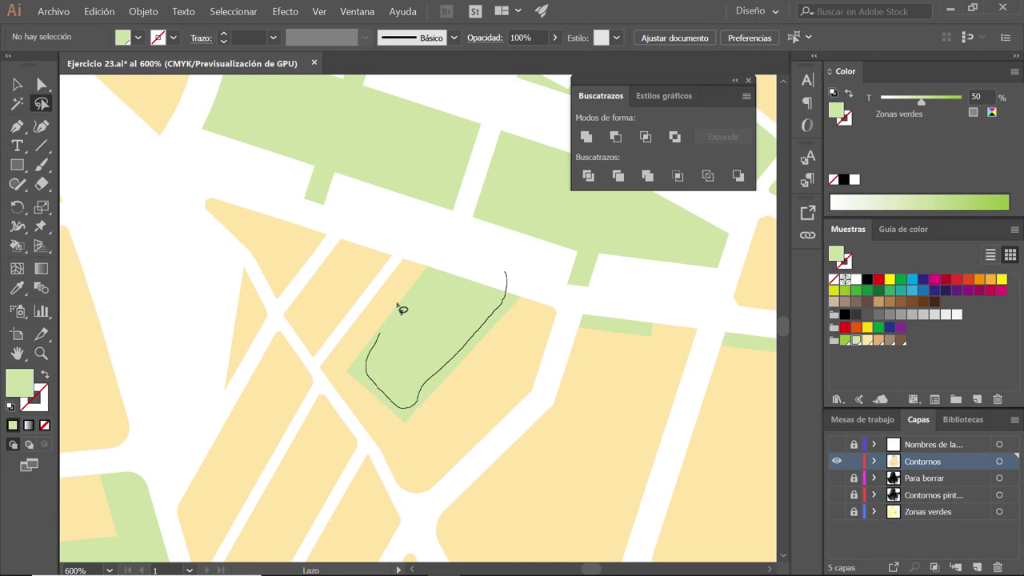
left_click_drag(505, 278, 512, 277)
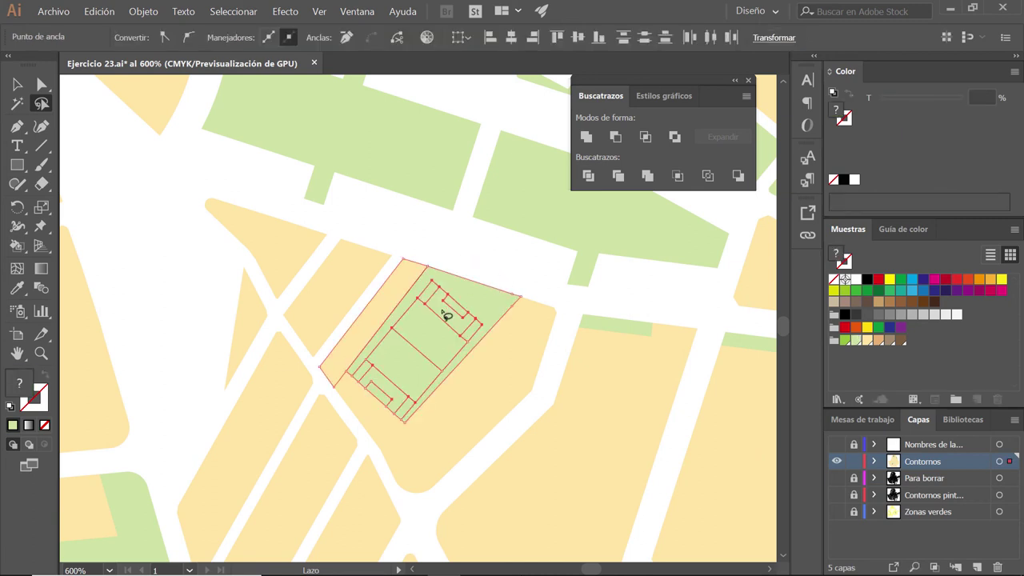
key("a")
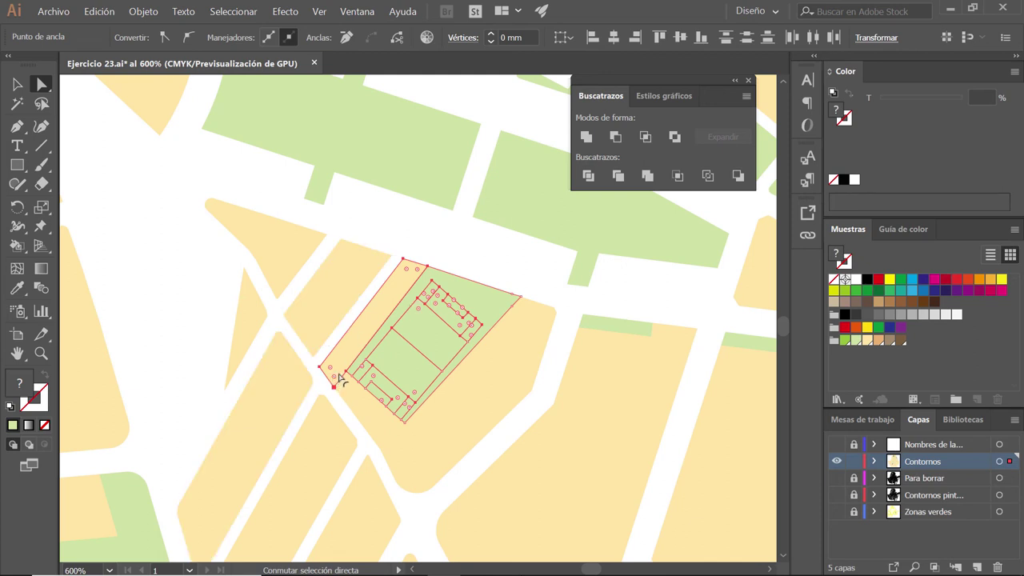
left_click(469, 275)
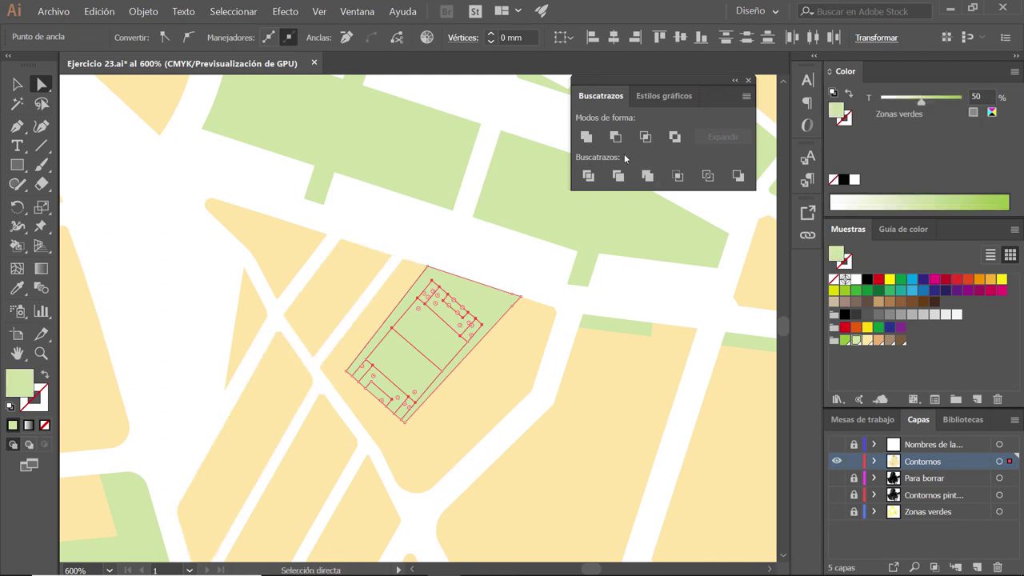
left_click(589, 138)
key("v")
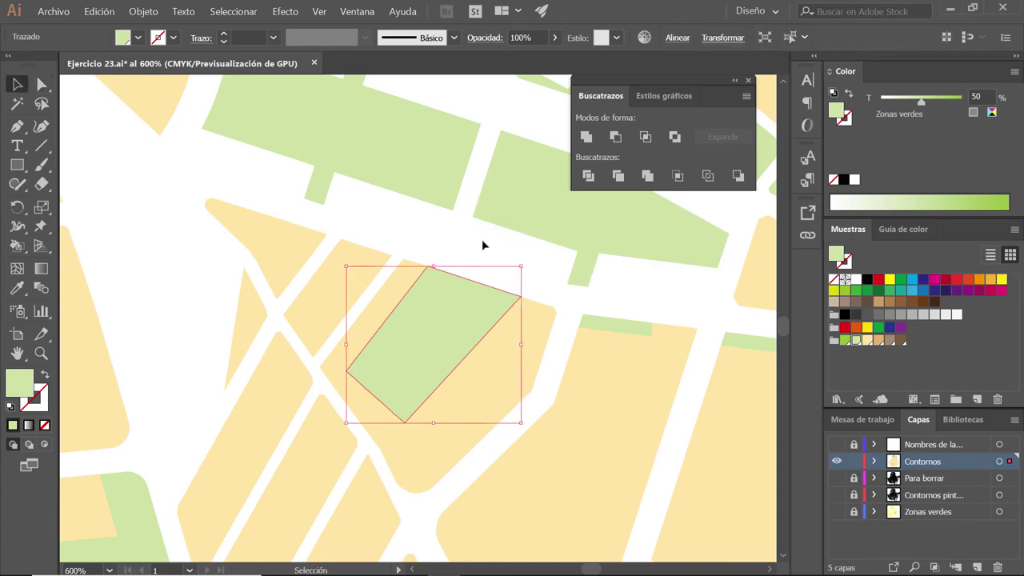
left_click(482, 261)
key("ctrl+minus")
key("ctrl+minus")
key("ctrl+minus")
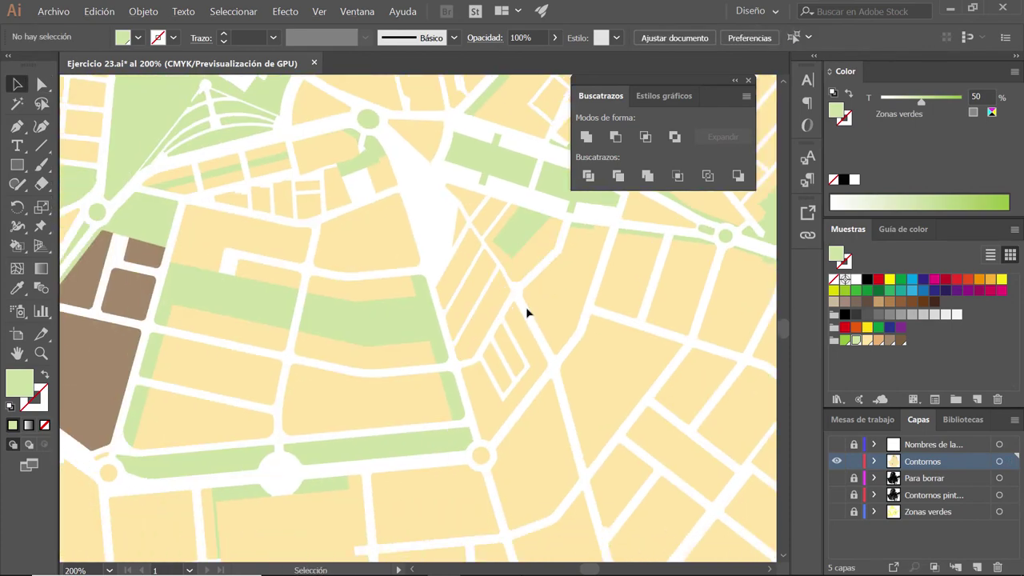
Step: Pan across the map in Outline view to bring the green block with court lines into view
key("ctrl+y")
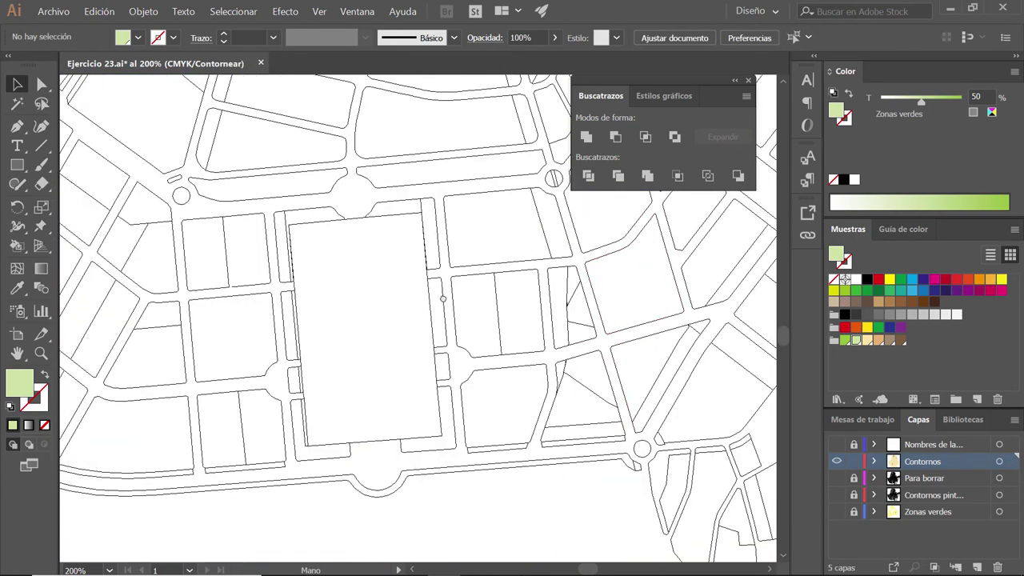
mouse_move(486, 371)
left_mouse_down()
mouse_move(457, 231)
mouse_move(505, 260)
mouse_move(395, 331)
left_mouse_up()
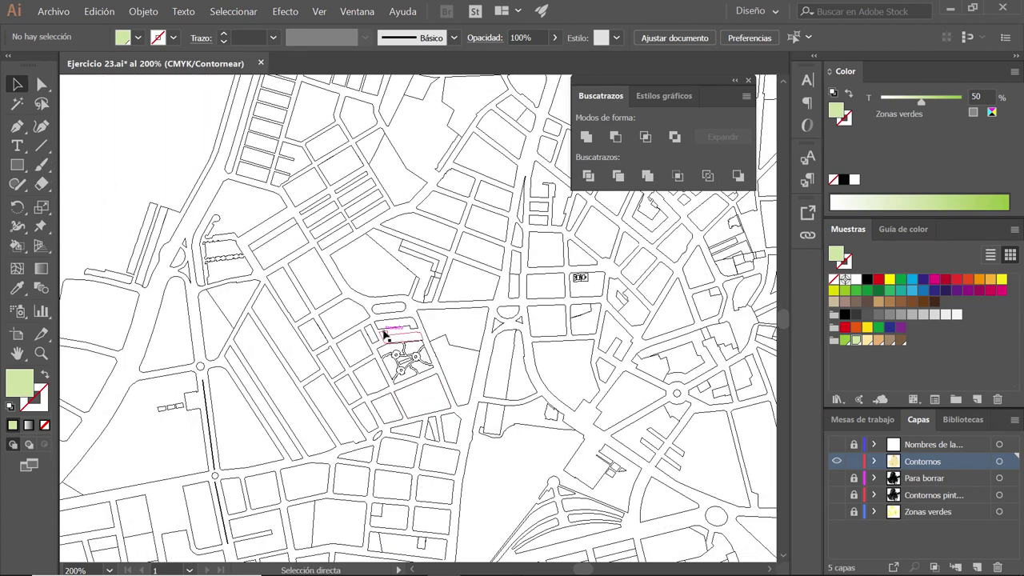
key("ctrl+y")
key("ctrl+y")
key("ctrl+y")
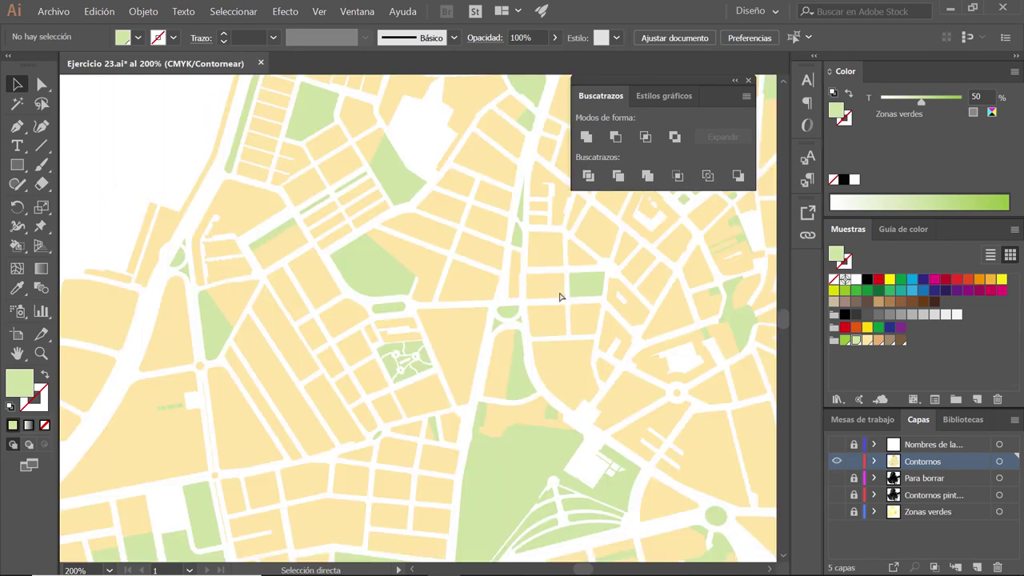
scroll(581, 282, "up", 6)
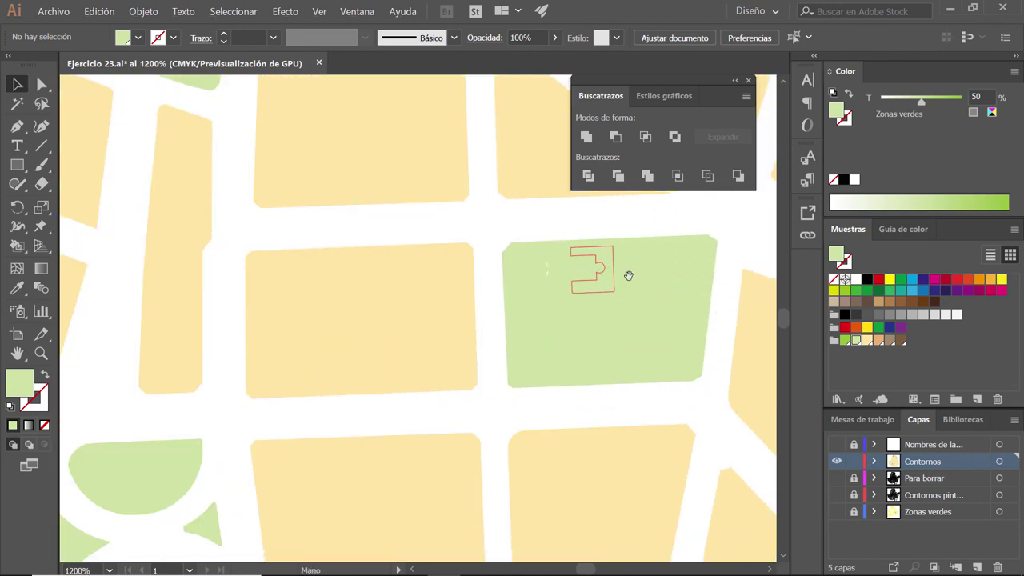
left_click_drag(628, 276, 483, 297)
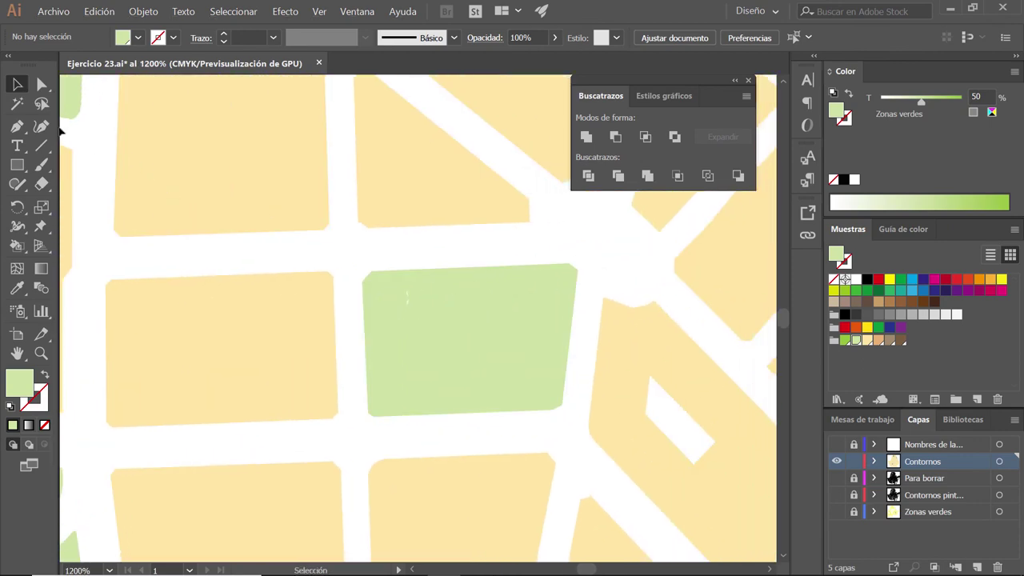
Step: Lasso the green block and its court objects, unite them with Pathfinder, then deselect
left_click(41, 103)
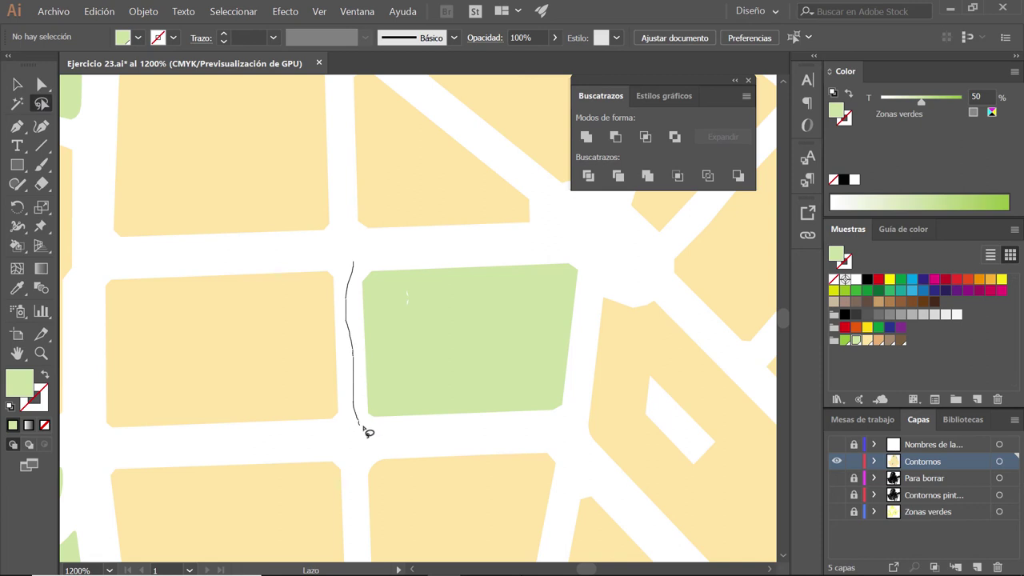
left_click_drag(365, 429, 543, 429)
left_click_drag(543, 259, 354, 262)
left_click(587, 137)
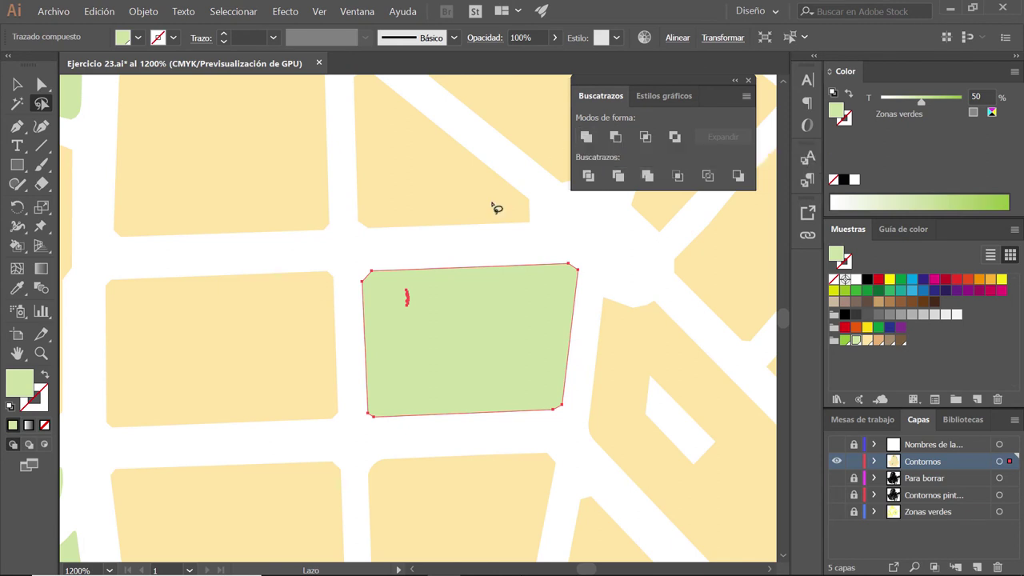
left_click(421, 302)
left_click_drag(405, 295, 424, 290)
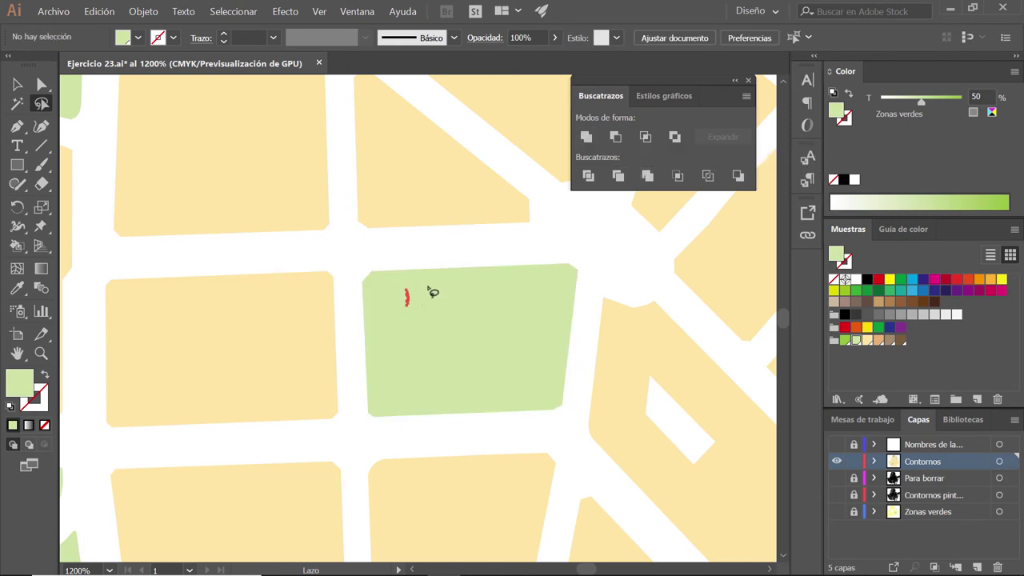
left_click(438, 293)
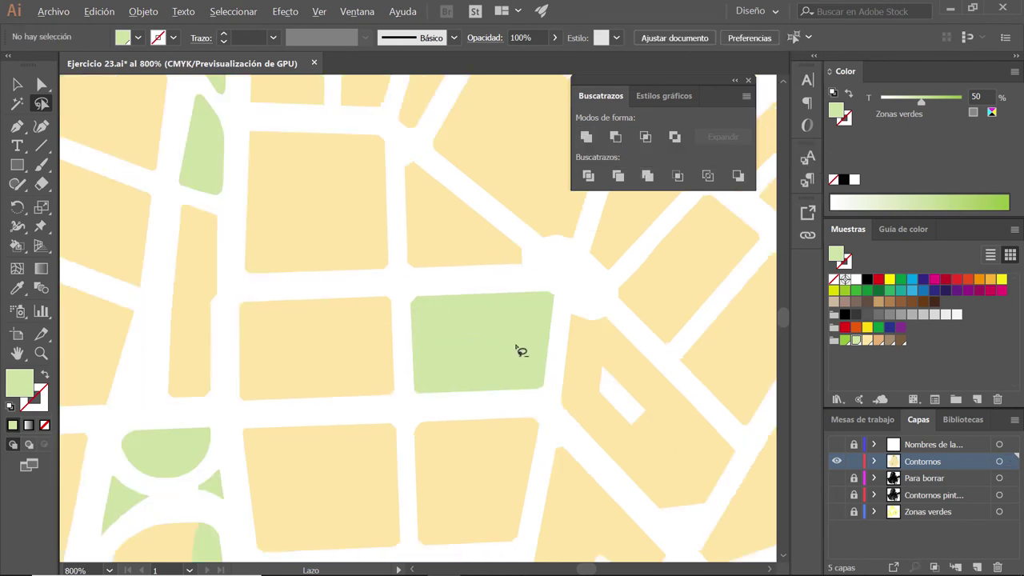
scroll(462, 326, "down", 2)
scroll(472, 344, "down", 1)
key("ctrl+y")
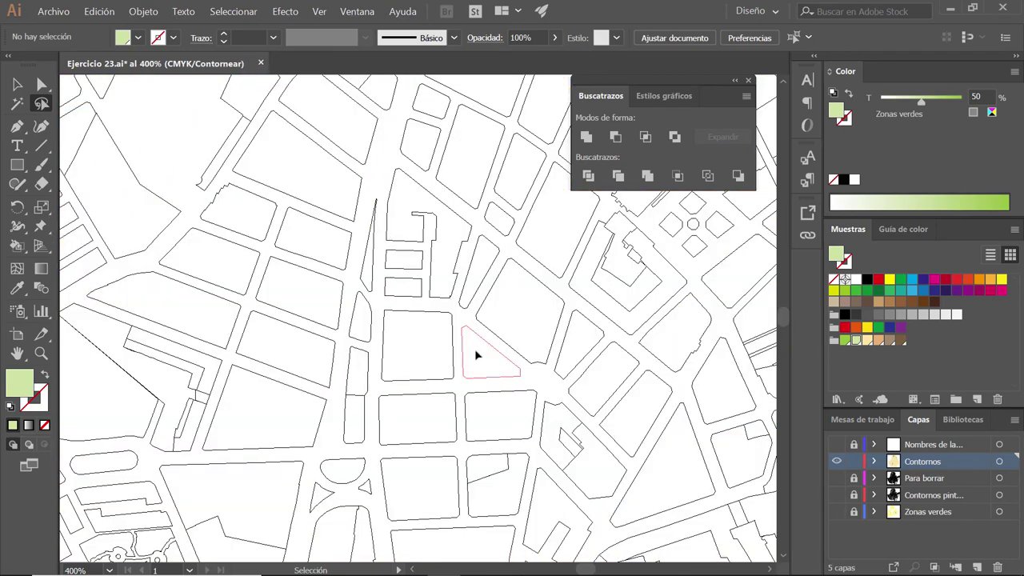
key("ctrl+y")
key("ctrl+y")
key("ctrl+y")
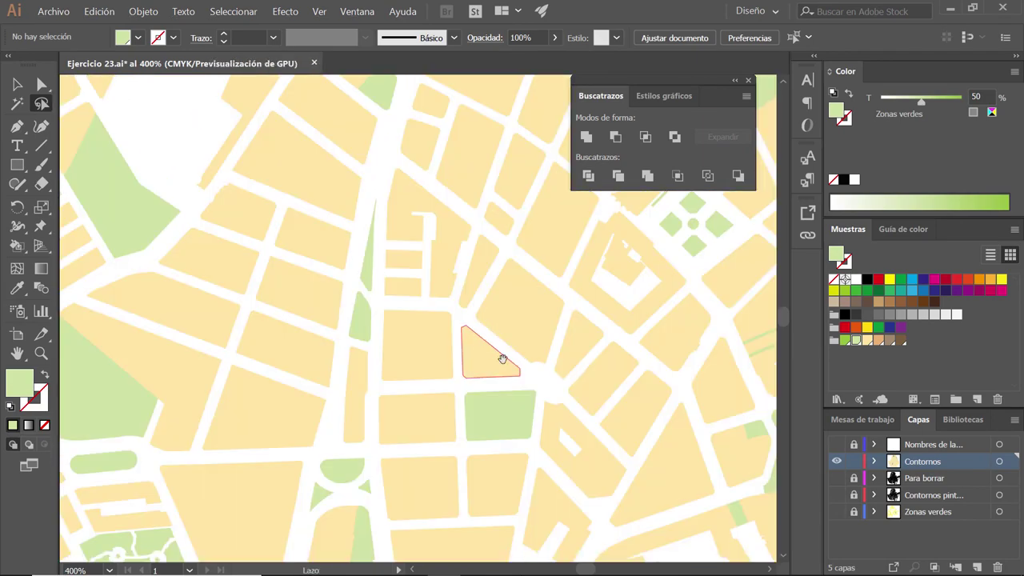
left_click_drag(503, 357, 483, 320)
scroll(538, 334, "down", 2)
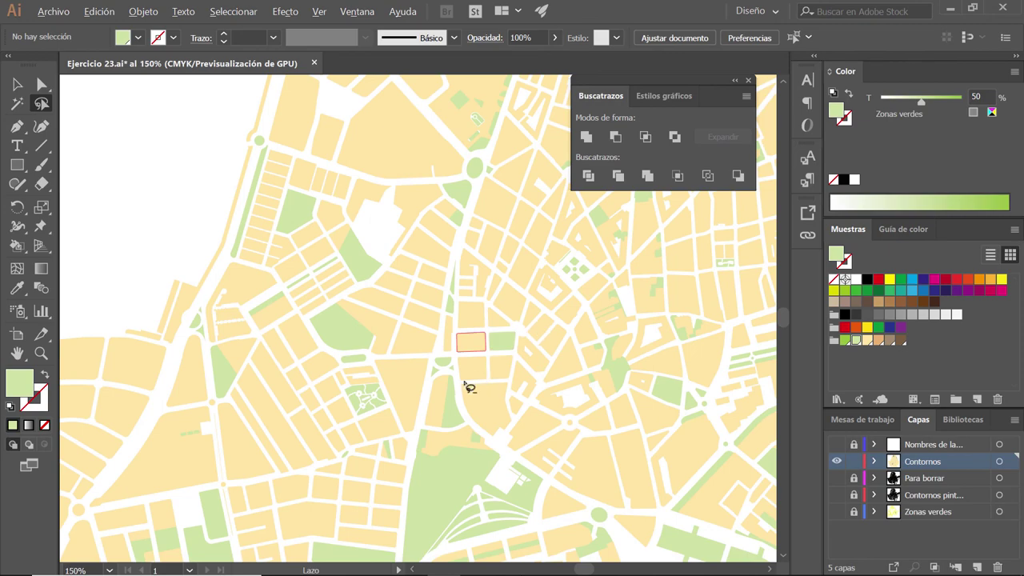
scroll(469, 384, "up", 1)
scroll(447, 424, "up", 1)
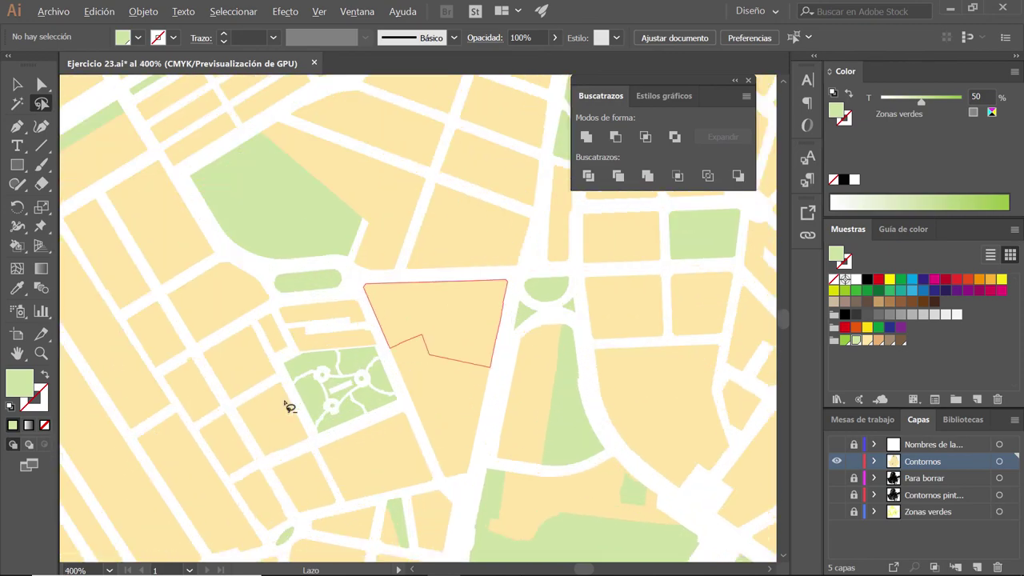
scroll(288, 406, "up", 1)
scroll(355, 389, "down", 1)
scroll(359, 382, "down", 1)
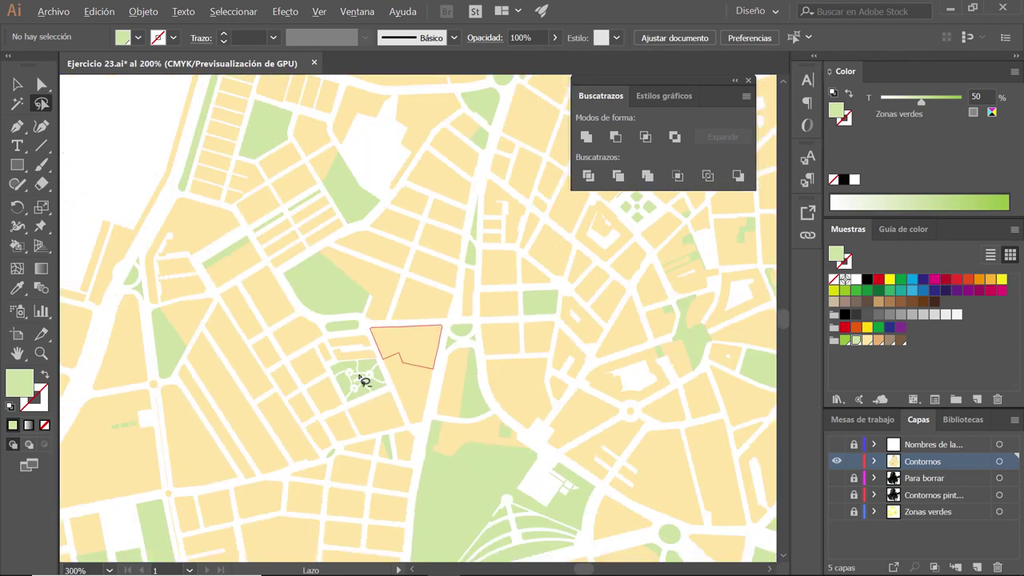
scroll(363, 376, "down", 1)
scroll(446, 359, "down", 1)
scroll(446, 359, "down", 1)
scroll(479, 336, "up", 1)
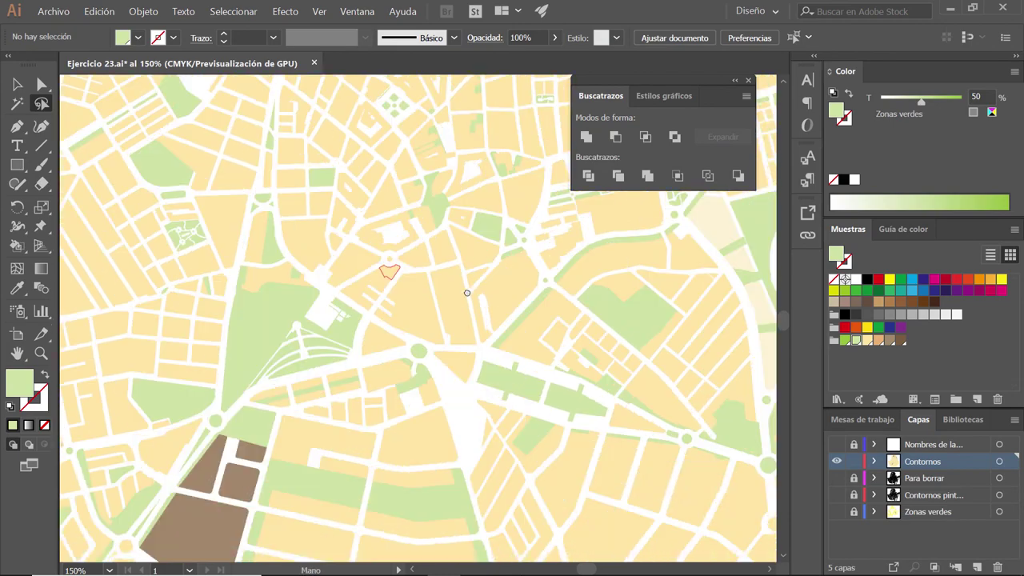
scroll(468, 293, "right", 1)
scroll(473, 293, "down", 1)
scroll(445, 247, "up", 2)
scroll(458, 336, "up", 2)
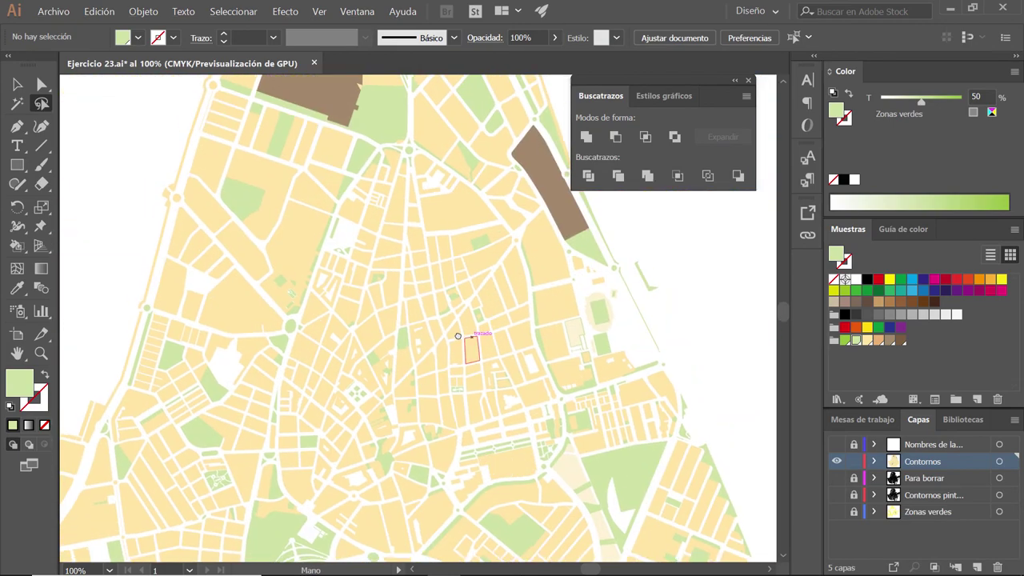
key("ctrl+y")
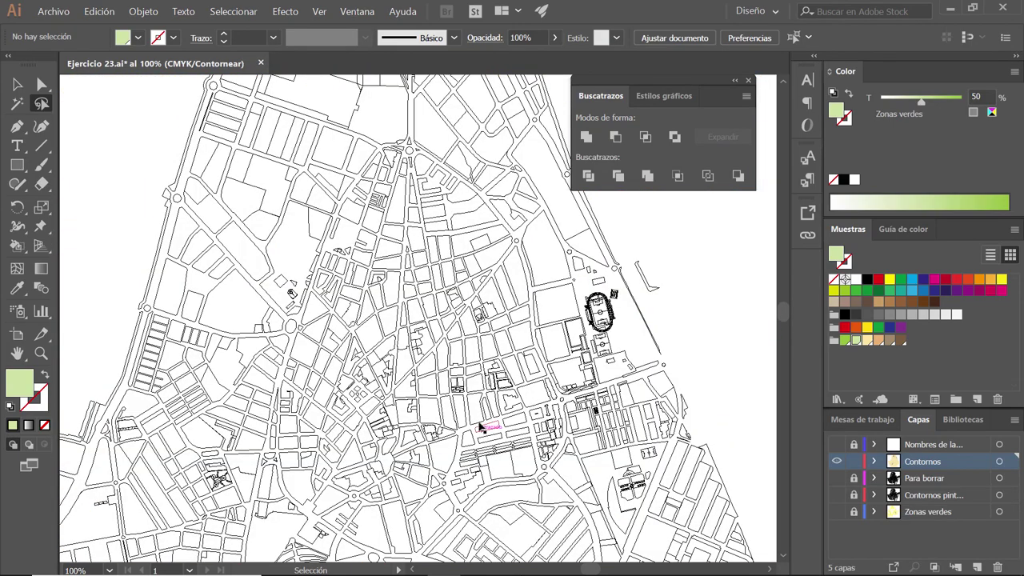
scroll(484, 332, "up", 3)
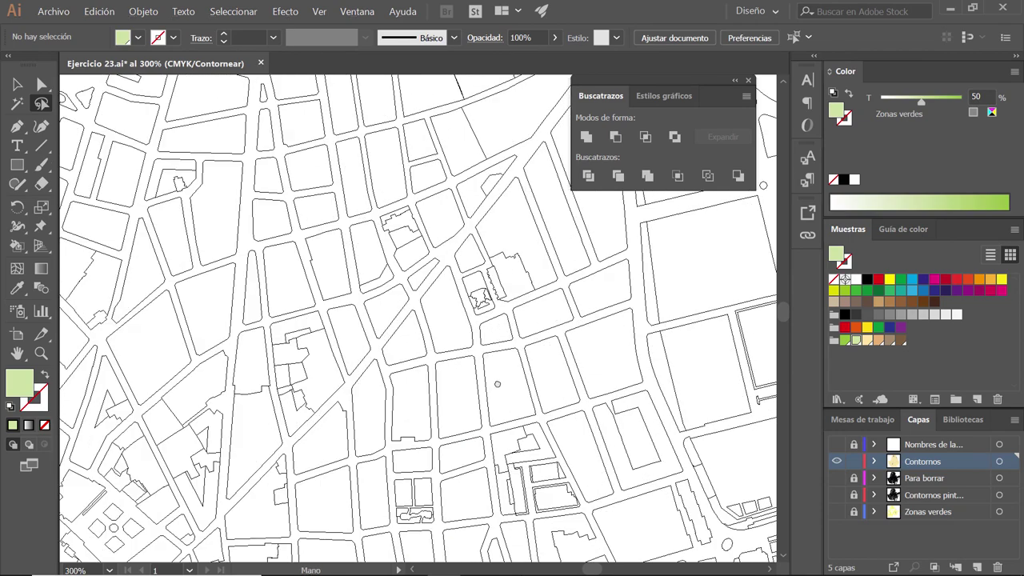
mouse_move(497, 384)
left_mouse_down()
mouse_move(594, 308)
mouse_move(538, 370)
mouse_move(586, 469)
left_mouse_up()
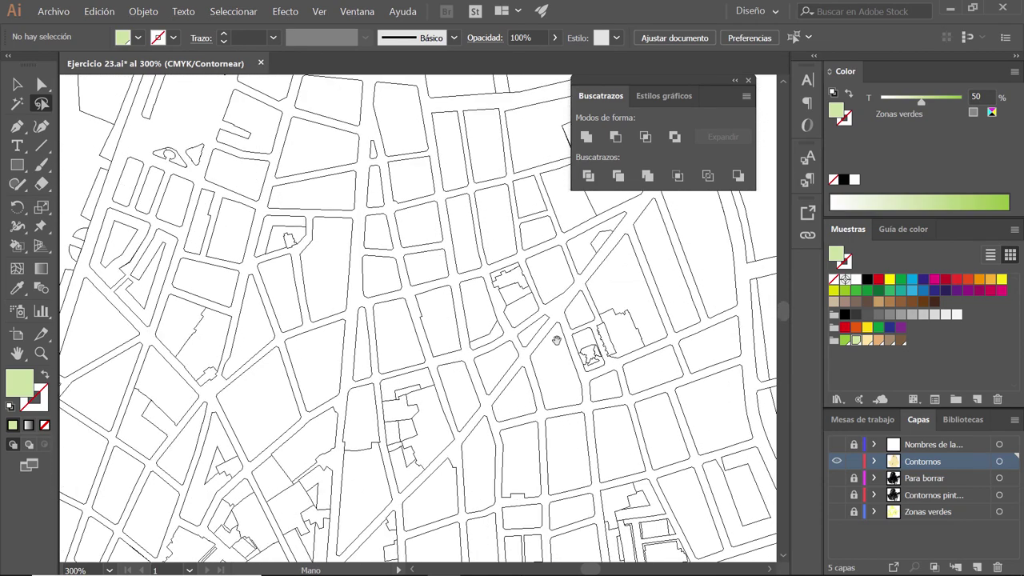
left_click_drag(556, 339, 443, 422)
mouse_move(514, 305)
left_mouse_down()
mouse_move(466, 407)
mouse_move(481, 415)
left_mouse_up()
mouse_move(526, 325)
left_mouse_down()
mouse_move(575, 391)
mouse_move(367, 343)
left_mouse_up()
left_click_drag(416, 448, 551, 368)
left_click_drag(554, 318, 543, 327)
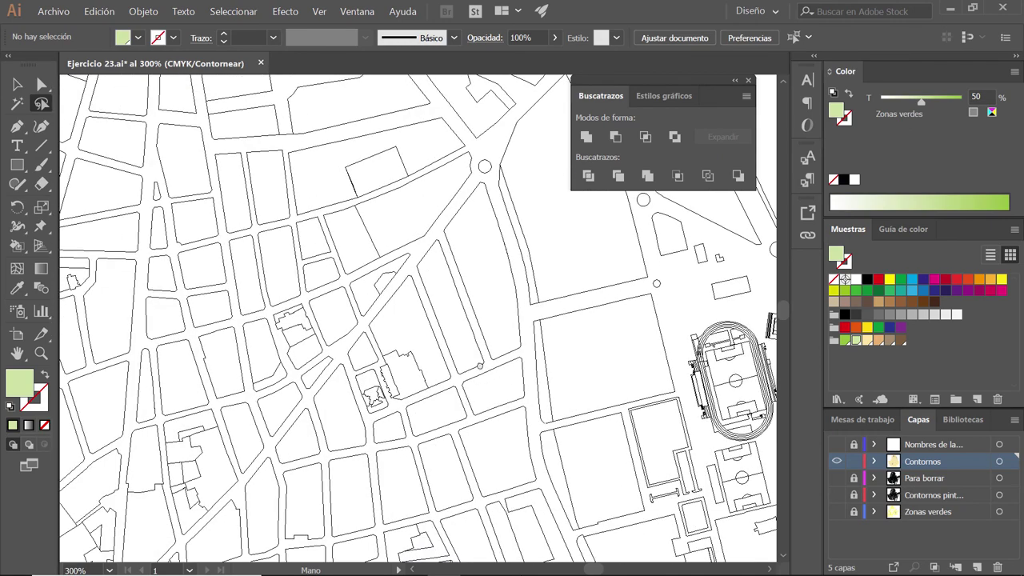
left_click_drag(479, 365, 485, 343)
key("ctrl+y")
key("ctrl+y")
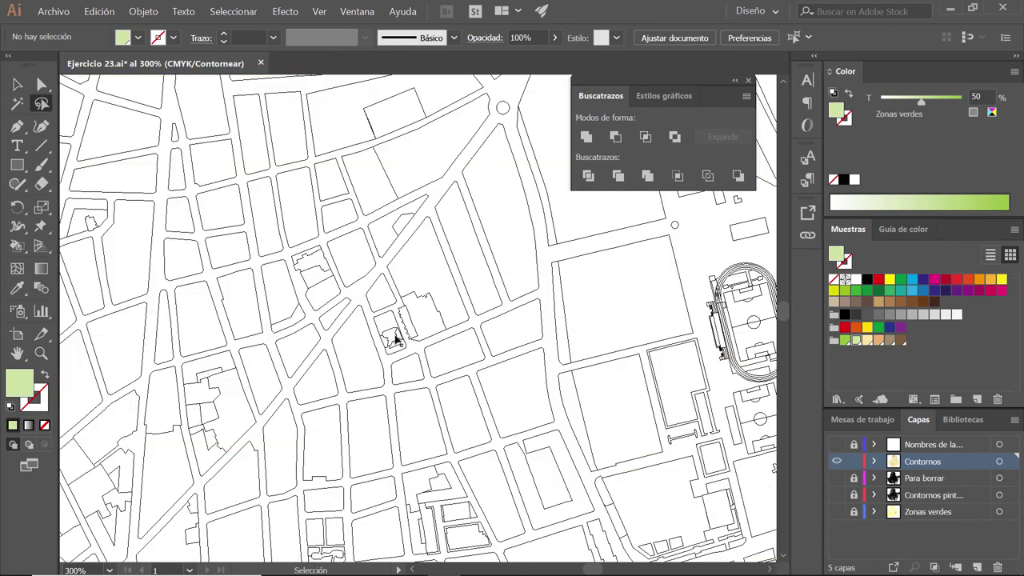
key("ctrl+y")
key("ctrl+y")
left_click_drag(480, 424, 536, 308)
key("ctrl+y")
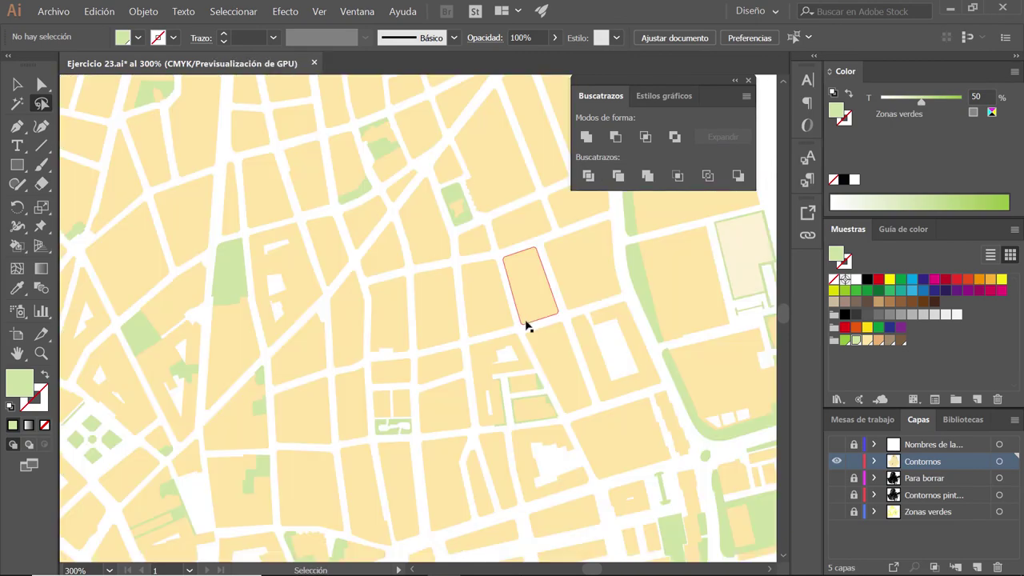
key("ctrl+y")
left_click_drag(361, 281, 464, 340)
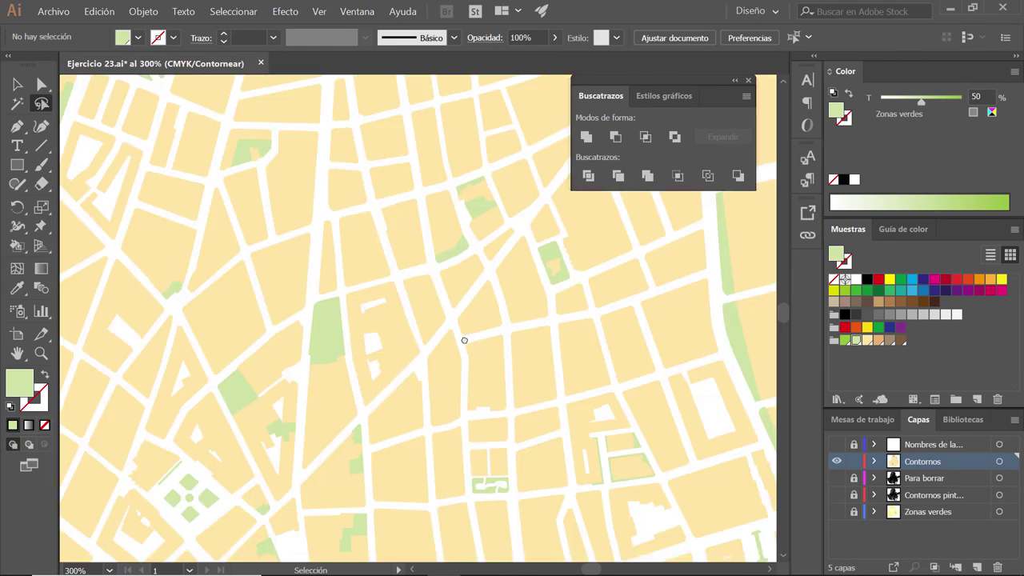
key("ctrl+y")
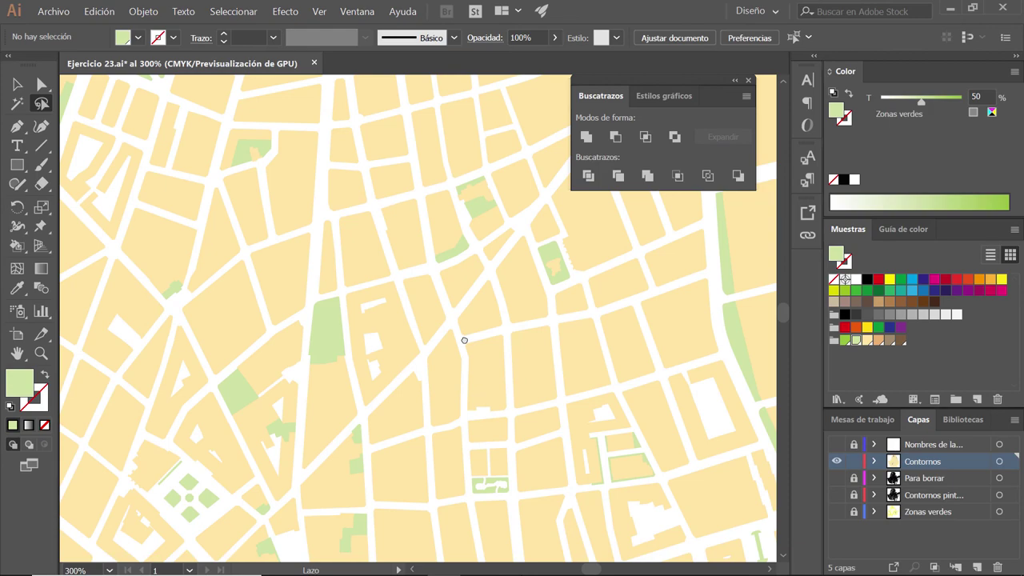
key("ctrl+minus")
key("ctrl+minus")
key("ctrl+minus")
key("ctrl+minus")
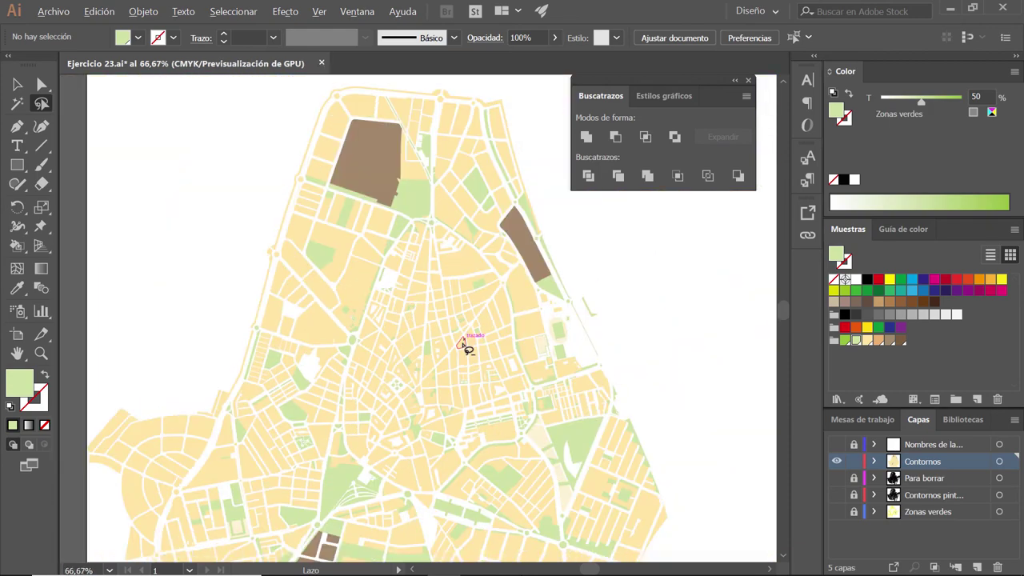
key("ctrl+minus")
left_click_drag(475, 345, 475, 309)
left_click_drag(375, 429, 409, 293)
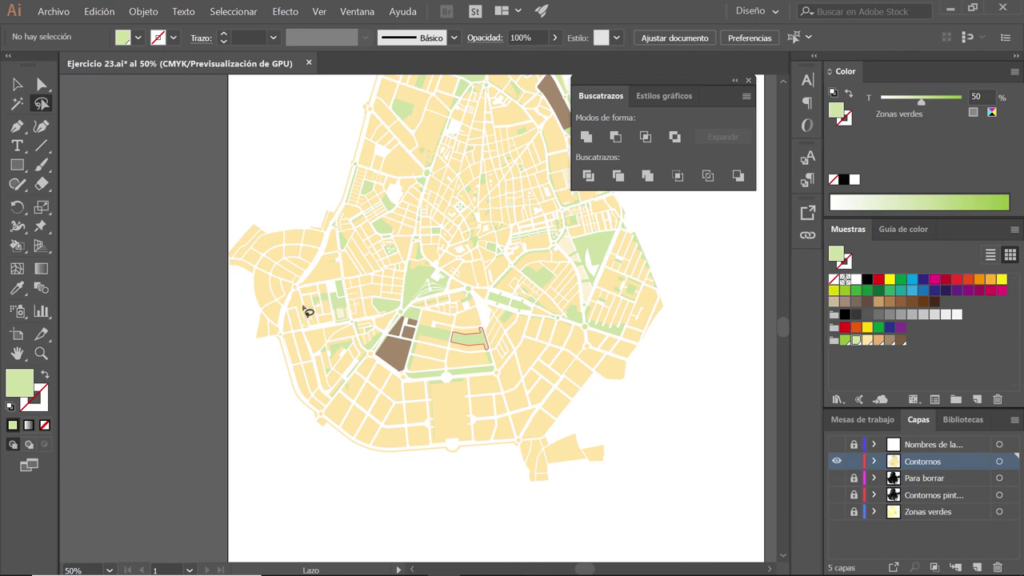
key("ctrl+plus")
key("ctrl+plus")
key("ctrl+plus")
left_click_drag(301, 327, 293, 360)
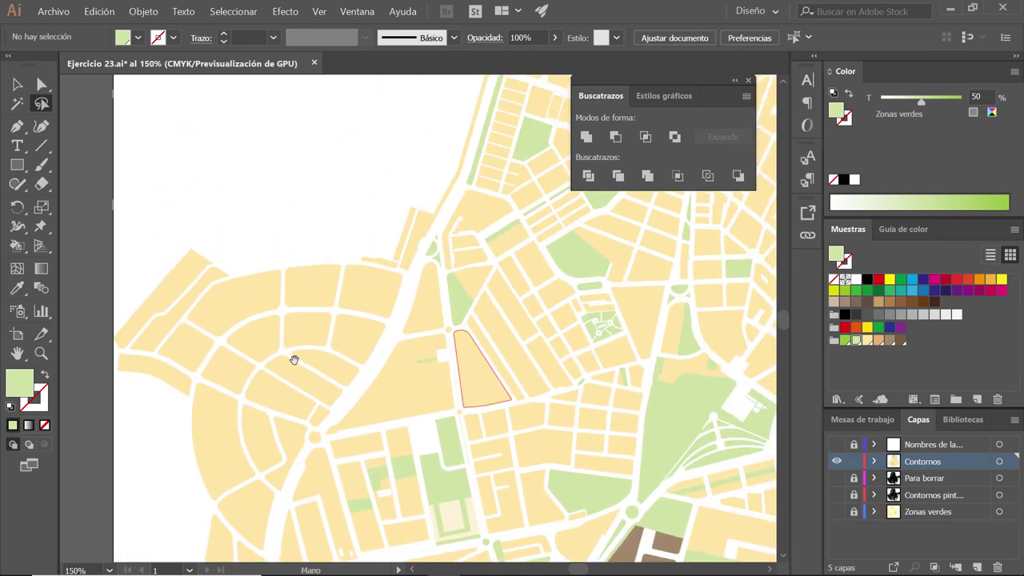
key("v")
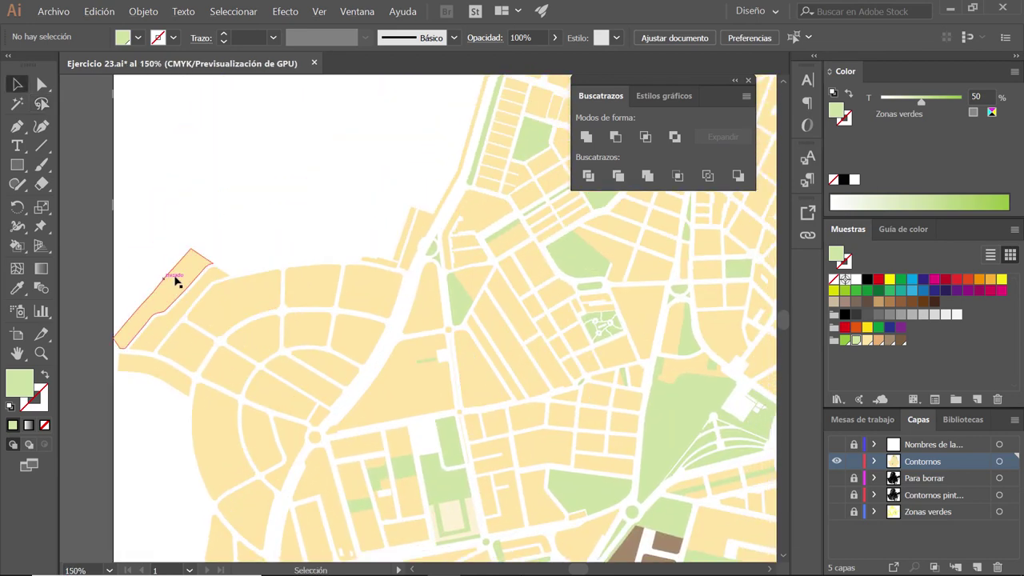
Step: Shift-select the curved coastal blocks and thin strips along the upper-left edge
left_click(186, 276)
left_click(221, 276, "shift")
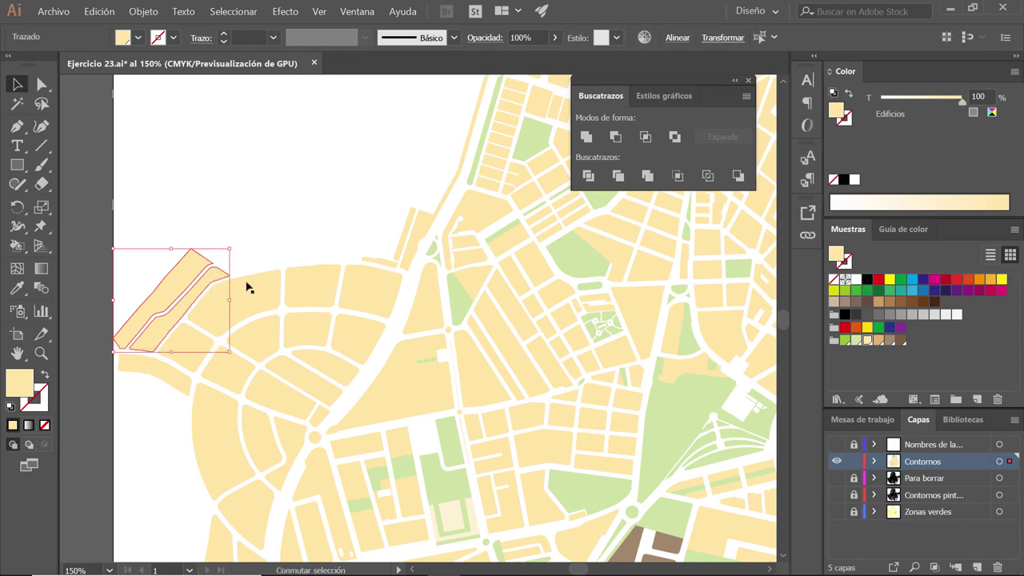
left_click(250, 288, "shift")
left_click(309, 278, "shift")
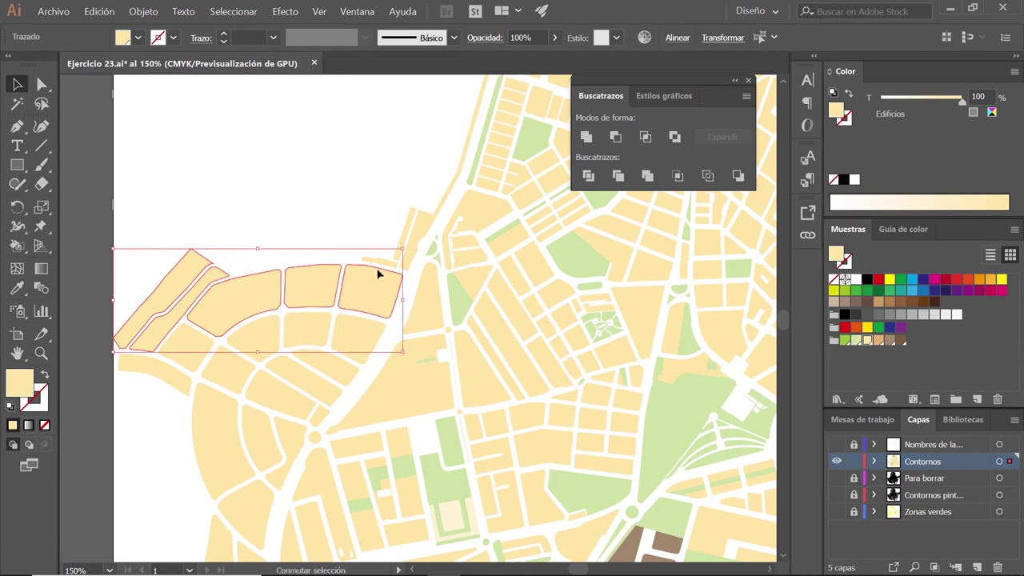
left_click(384, 261, "shift")
left_click(406, 228, "shift")
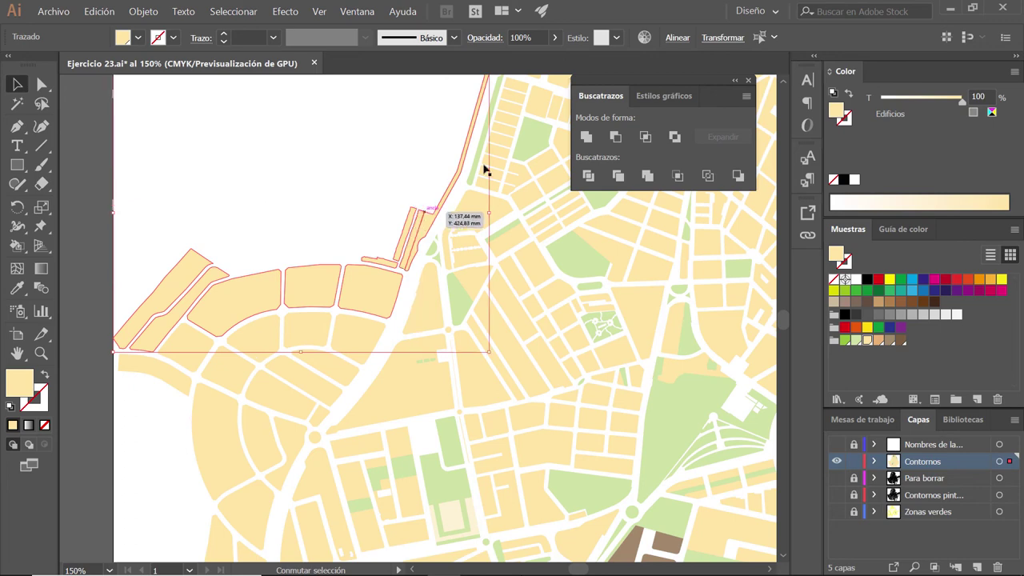
Step: Try cutting the selected coastal paths with Scissors, dismiss the warning, and return to Selection
key("c")
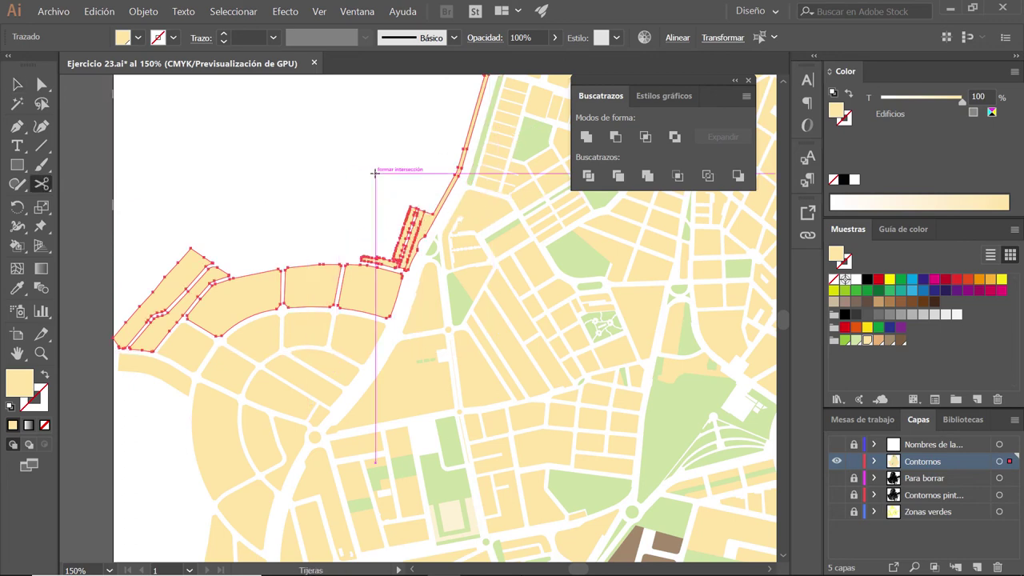
left_click(375, 462)
left_click(665, 317)
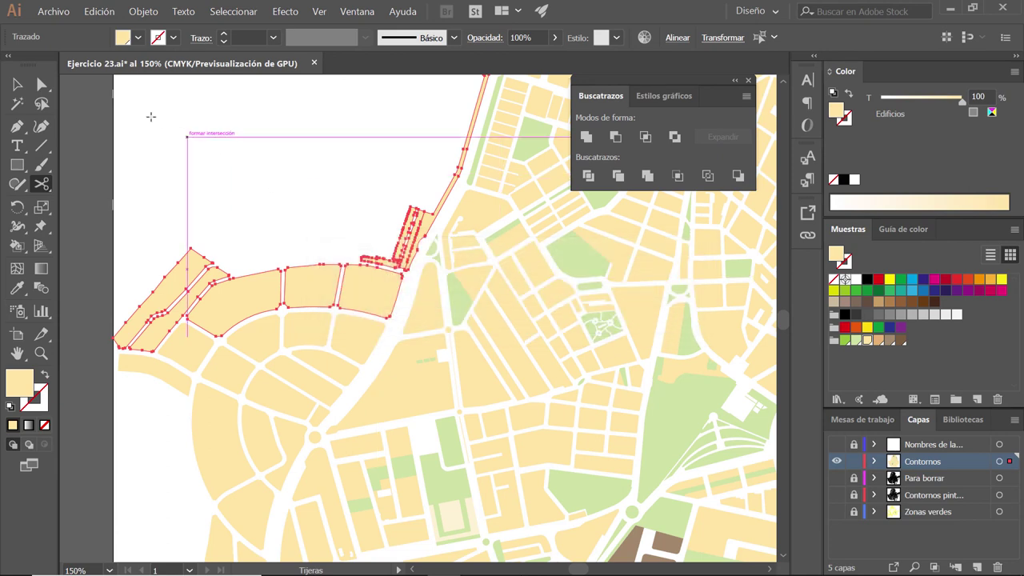
left_click(16, 85)
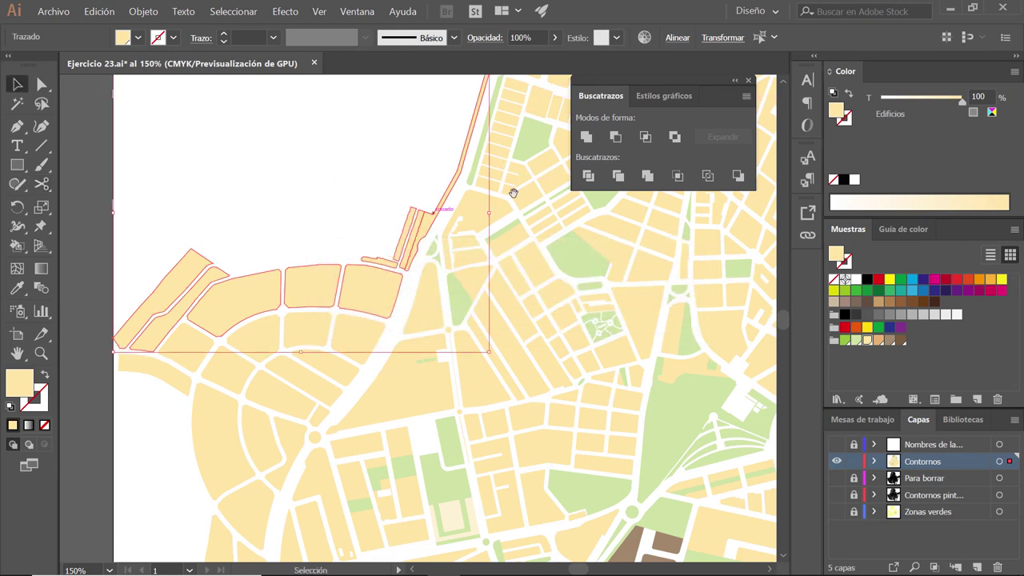
left_click_drag(512, 192, 372, 457)
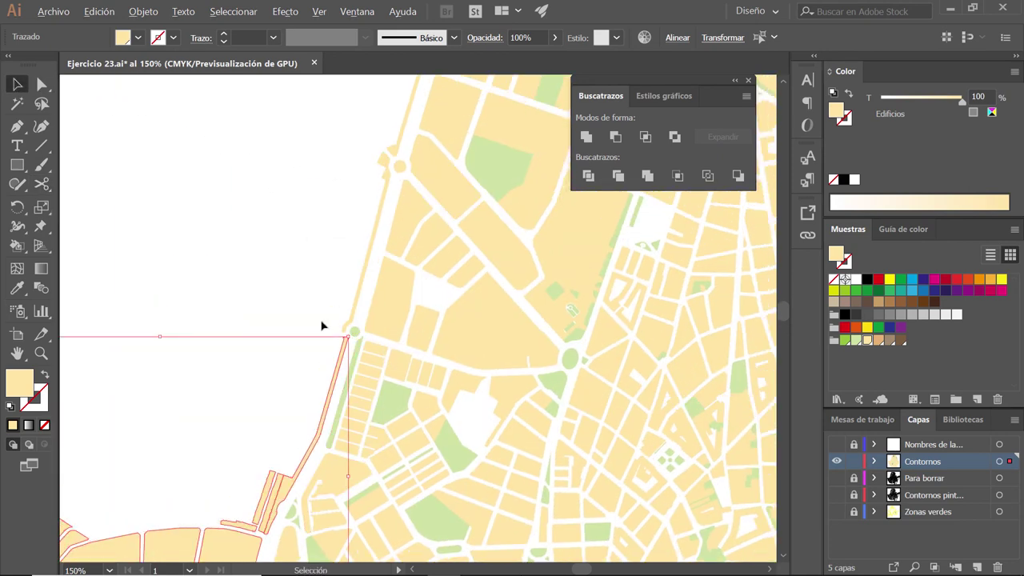
Step: Pan along the coastline and add the small curved road piece and right coastline strip
scroll(321, 325, "up", 1)
left_click_drag(463, 245, 483, 301)
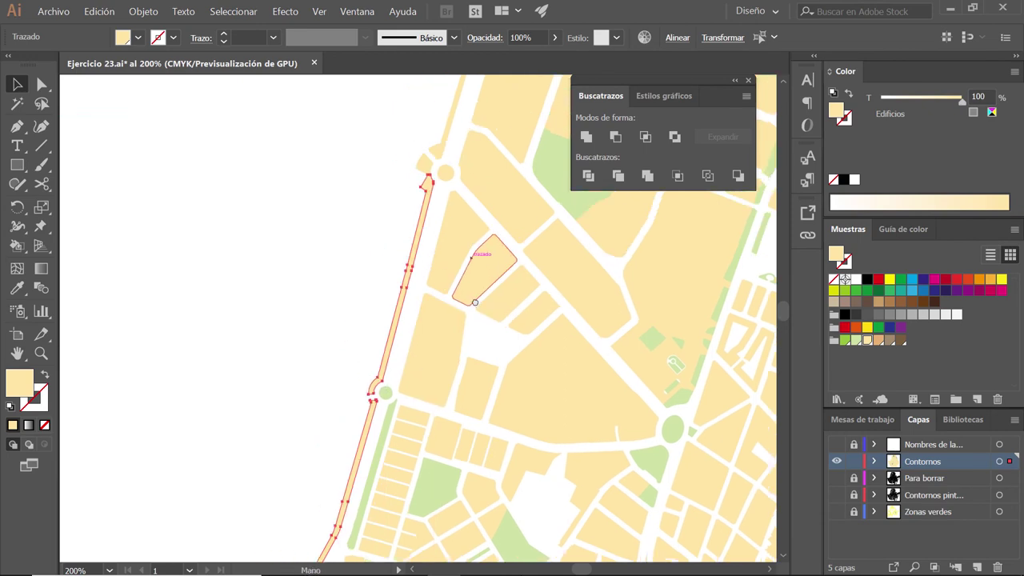
mouse_move(411, 166)
left_mouse_down()
mouse_move(441, 258)
mouse_move(455, 239)
left_mouse_up()
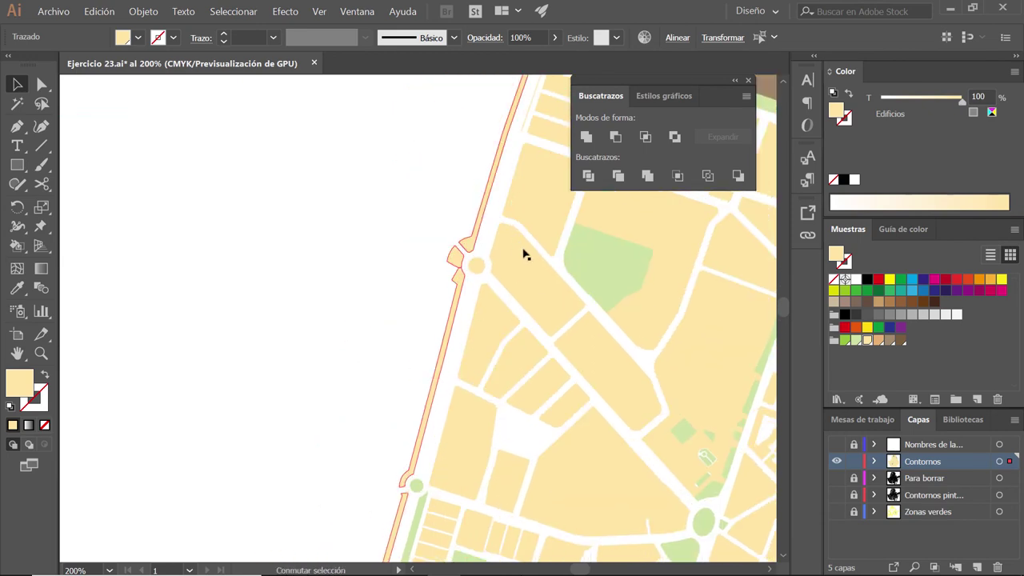
mouse_move(516, 235)
left_mouse_down()
mouse_move(400, 285)
mouse_move(349, 448)
left_mouse_up()
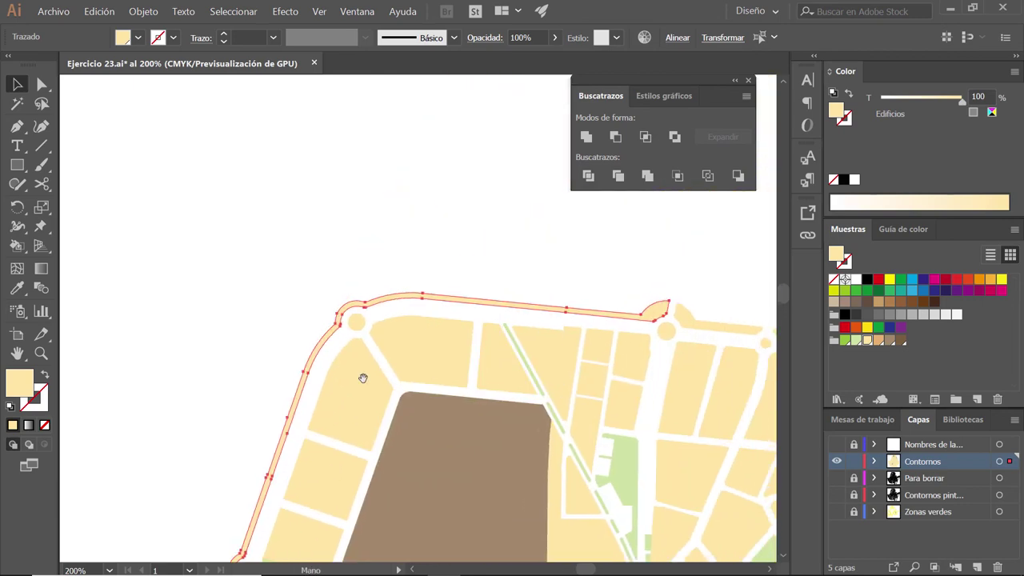
mouse_move(704, 248)
left_mouse_down()
mouse_move(519, 270)
mouse_move(504, 311)
left_mouse_up()
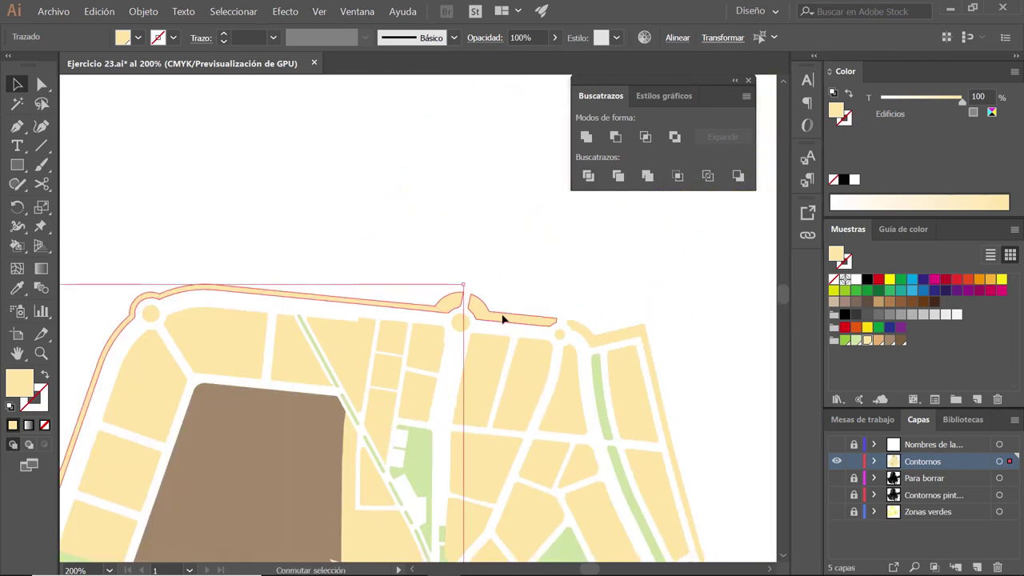
left_click_drag(546, 357, 473, 293)
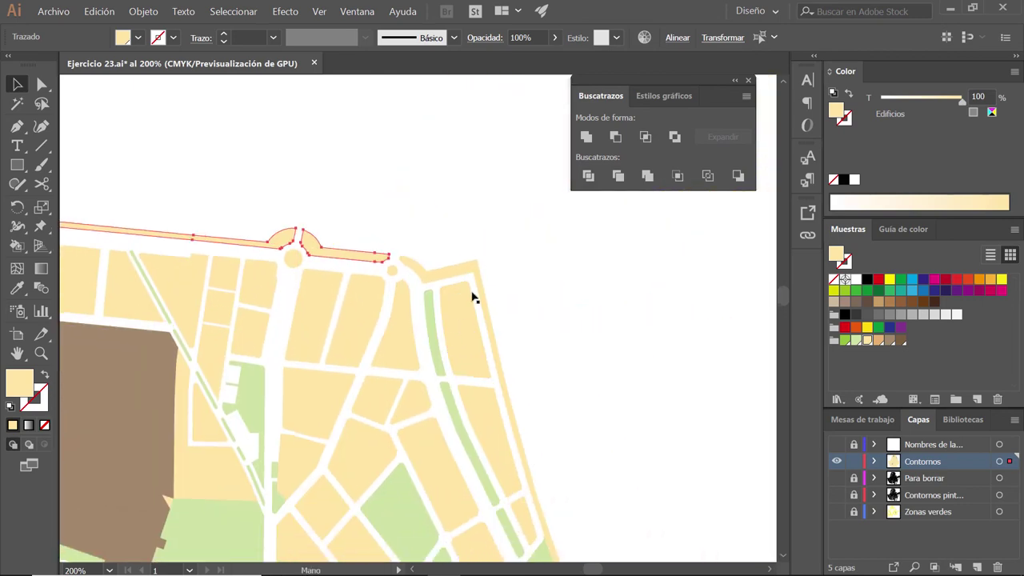
left_click(420, 273, "shift")
left_click(485, 289, "shift")
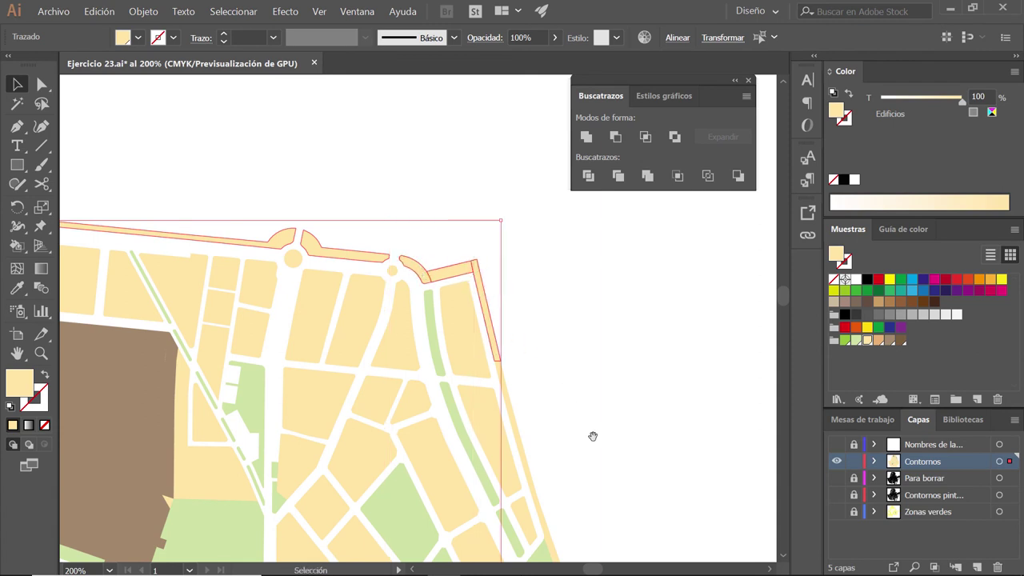
Step: Follow the eastern shoreline down, adding the coastline strip, shore outline path and its end point
left_click_drag(591, 434, 521, 224)
left_click(434, 188, "shift")
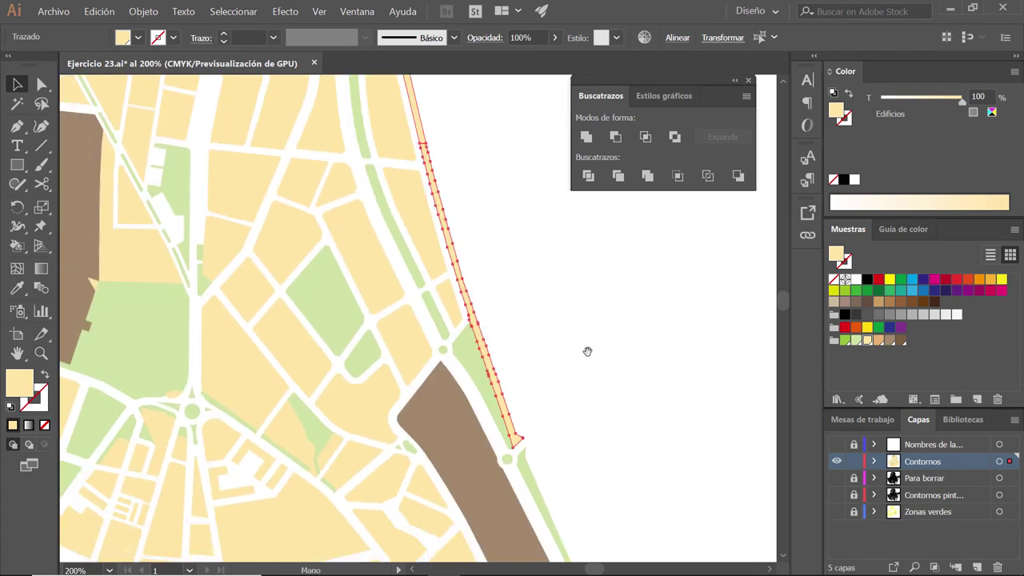
mouse_move(587, 349)
left_mouse_down()
mouse_move(619, 391)
mouse_move(585, 297)
left_mouse_up()
left_click_drag(600, 379, 591, 285)
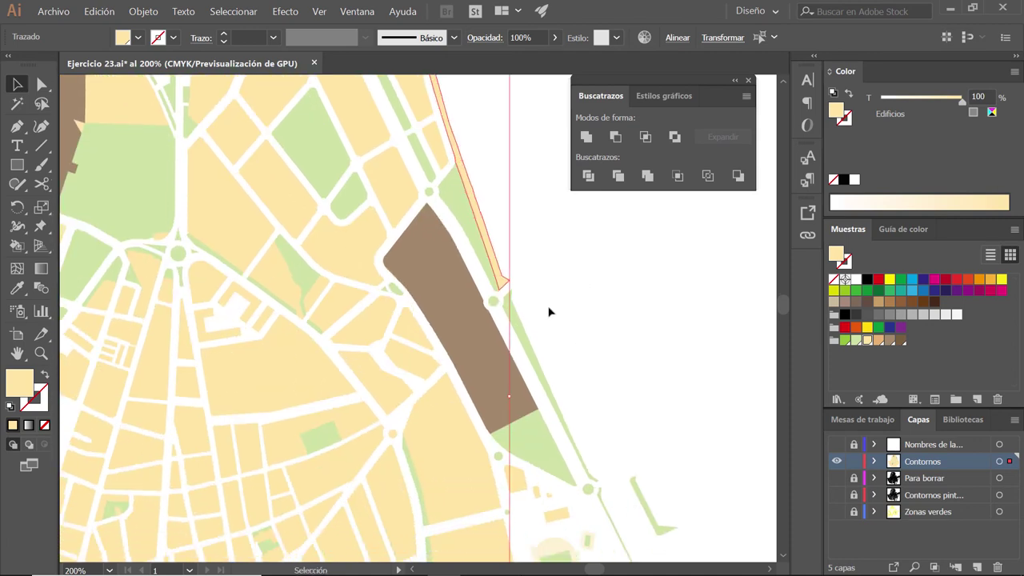
left_click_drag(608, 382, 584, 304)
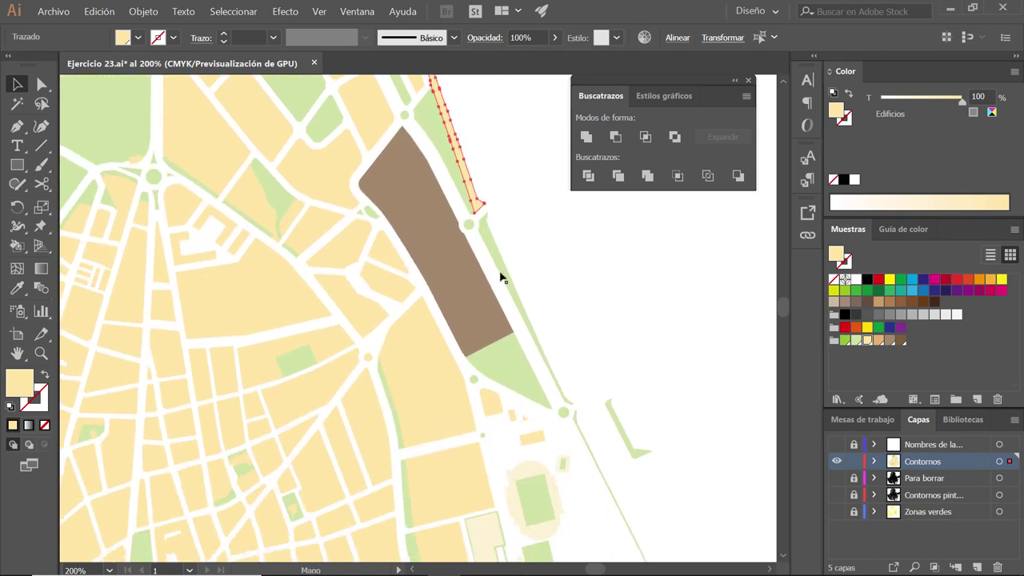
left_click_drag(667, 350, 583, 230)
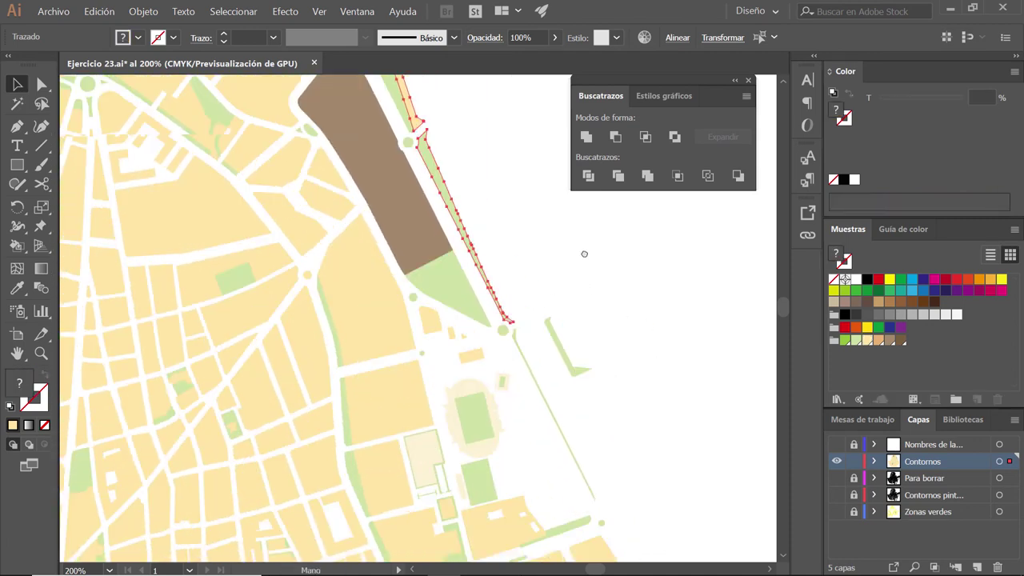
left_click(516, 344)
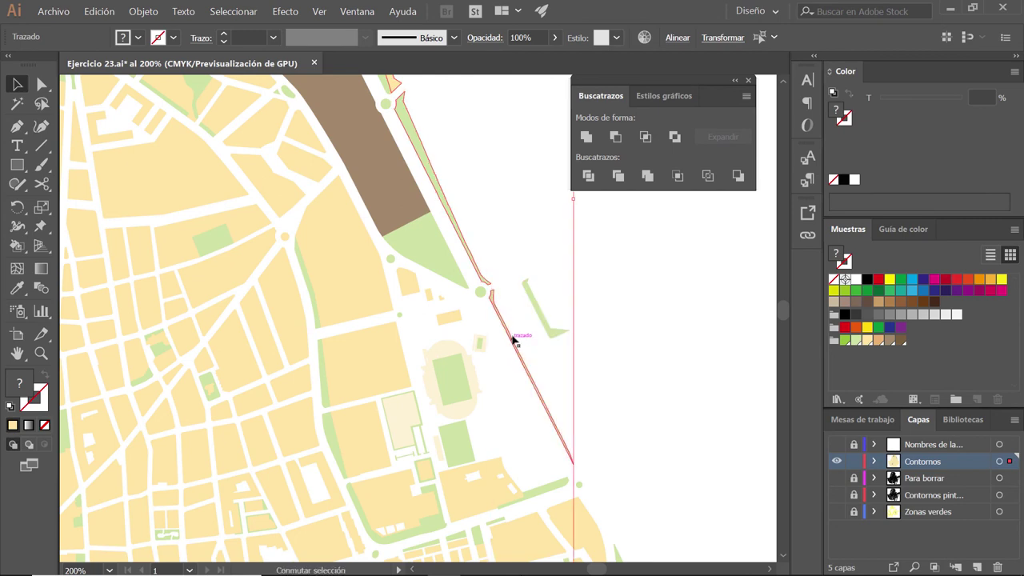
left_click_drag(605, 376, 564, 336)
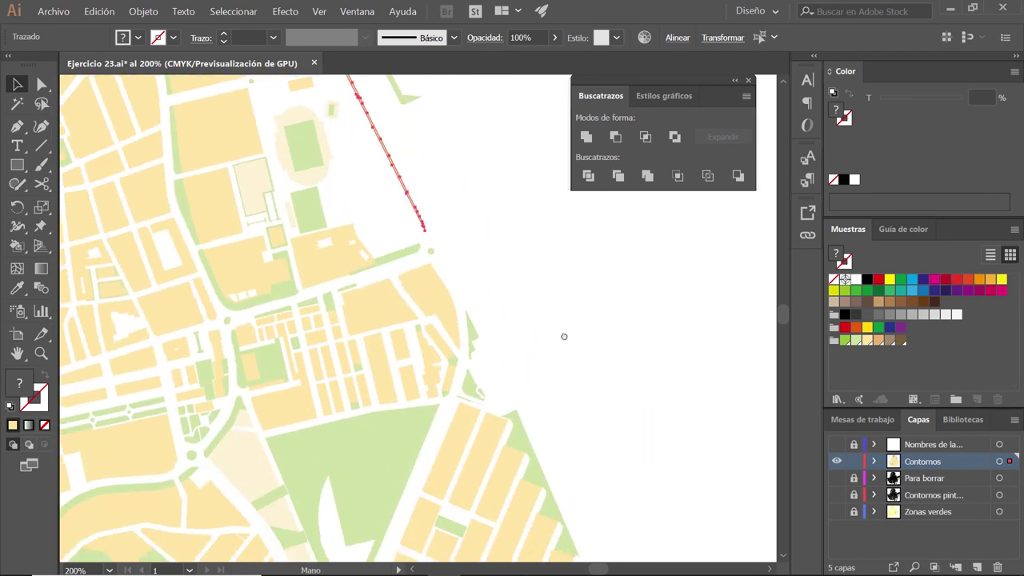
left_click(432, 241, "shift")
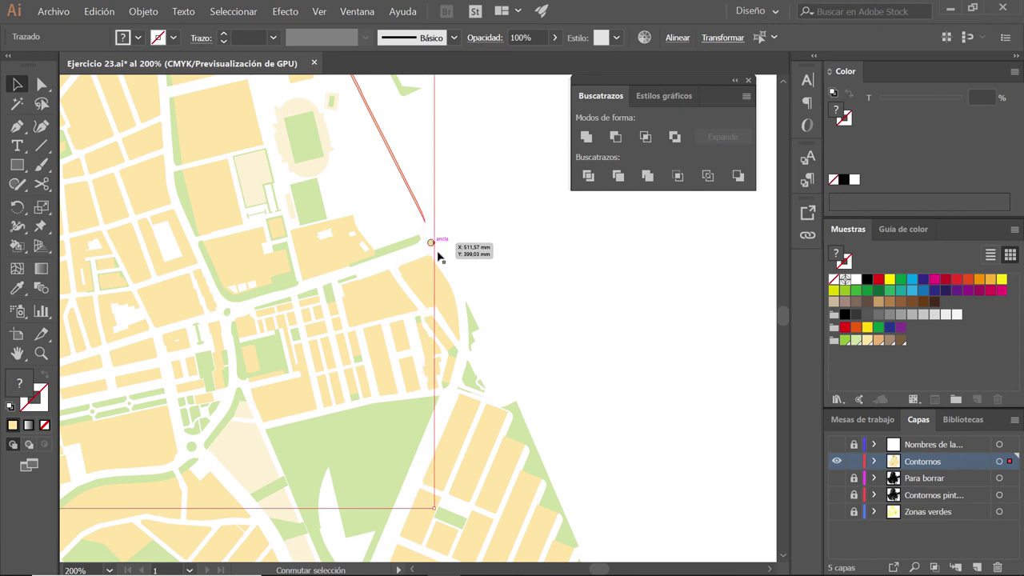
Step: Add the small green triangles and jagged green edge strip at the shore's lower end
left_click(474, 330, "shift")
scroll(535, 376, "down", 1)
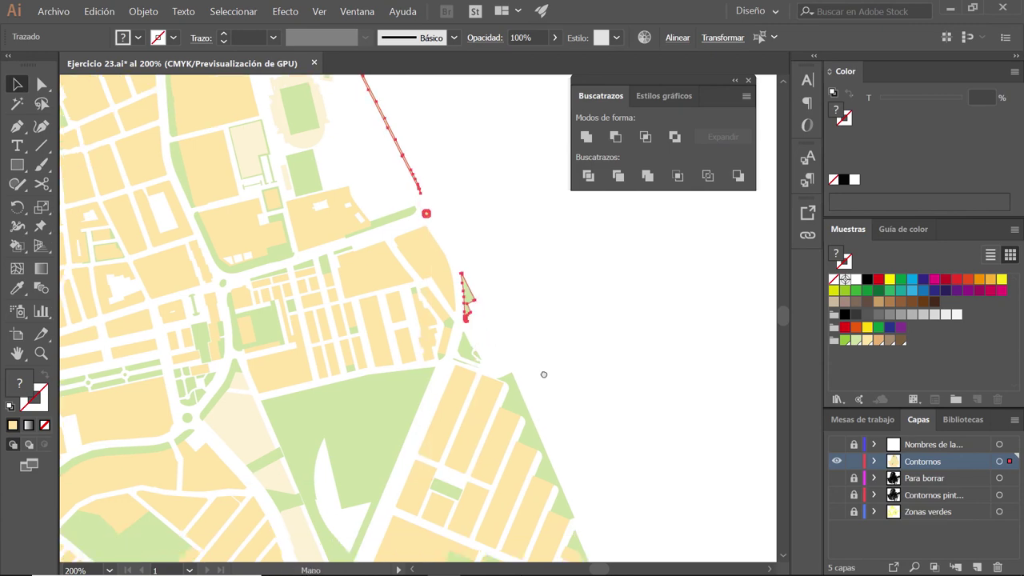
scroll(512, 320, "down", 3)
left_click(490, 289, "shift")
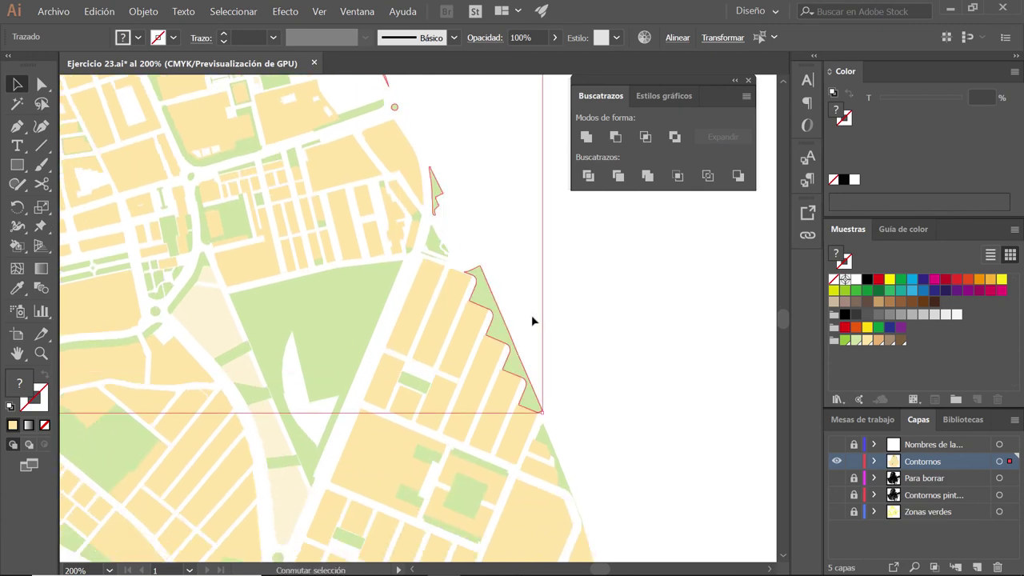
scroll(552, 324, "down", 4)
left_click(512, 297, "shift")
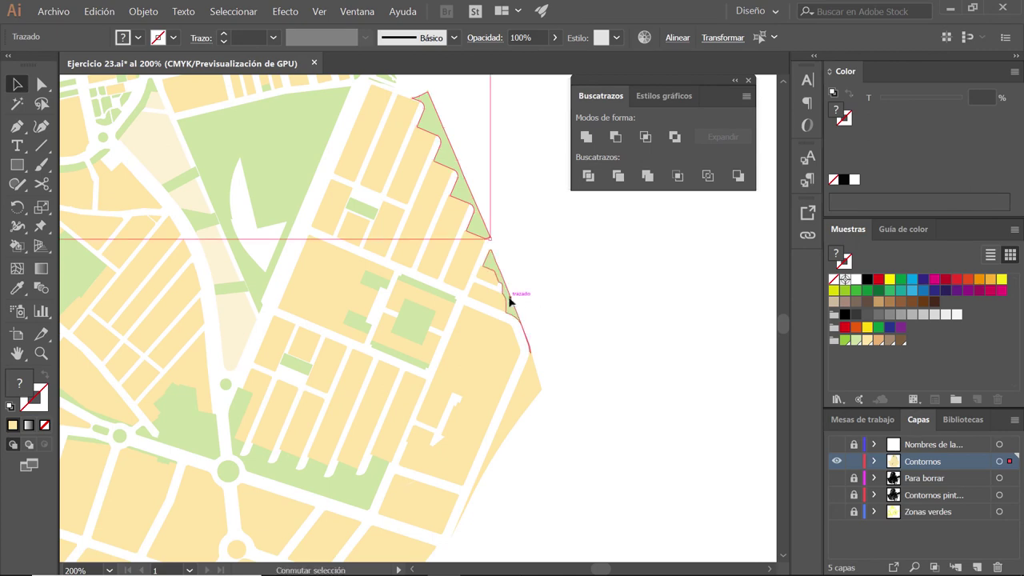
left_click(510, 299, "shift")
scroll(589, 398, "down", 3)
Step: Shift-add the lower edge paths and left-side shoreline blocks to the outline selection
left_click(509, 321, "shift")
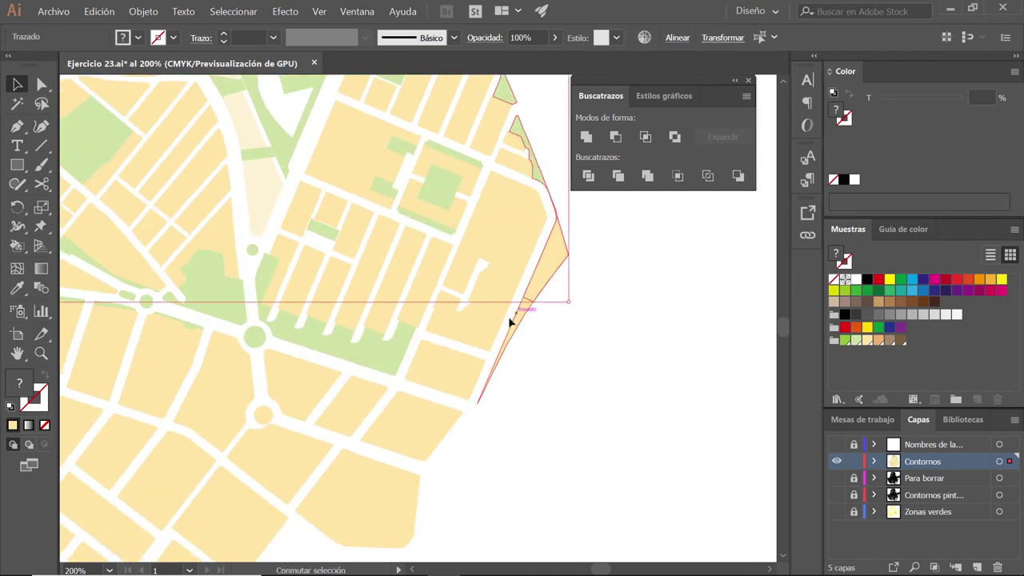
left_click(491, 381, "shift")
scroll(562, 349, "down", 4)
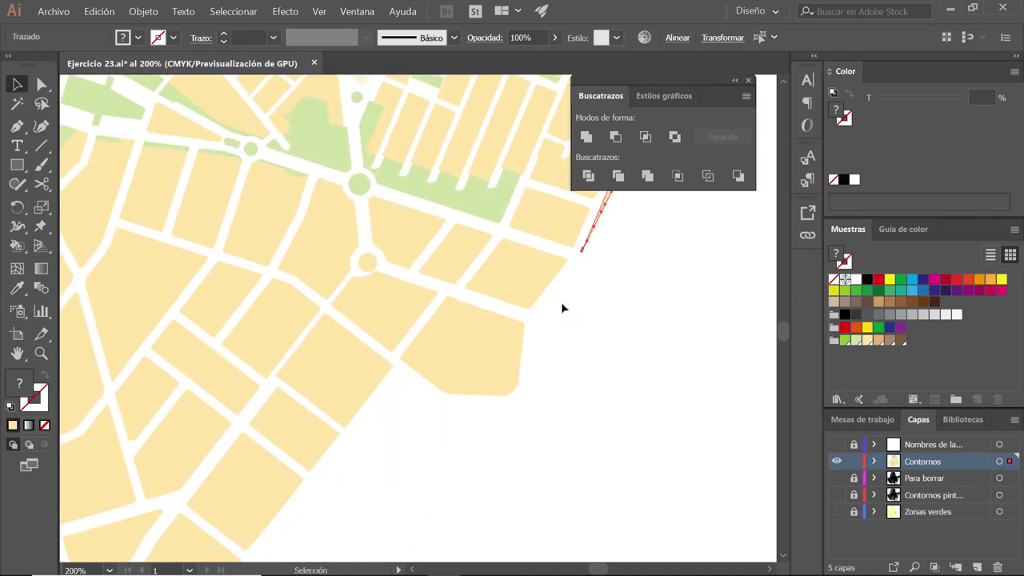
left_click(536, 281, "shift")
left_click(500, 352, "shift")
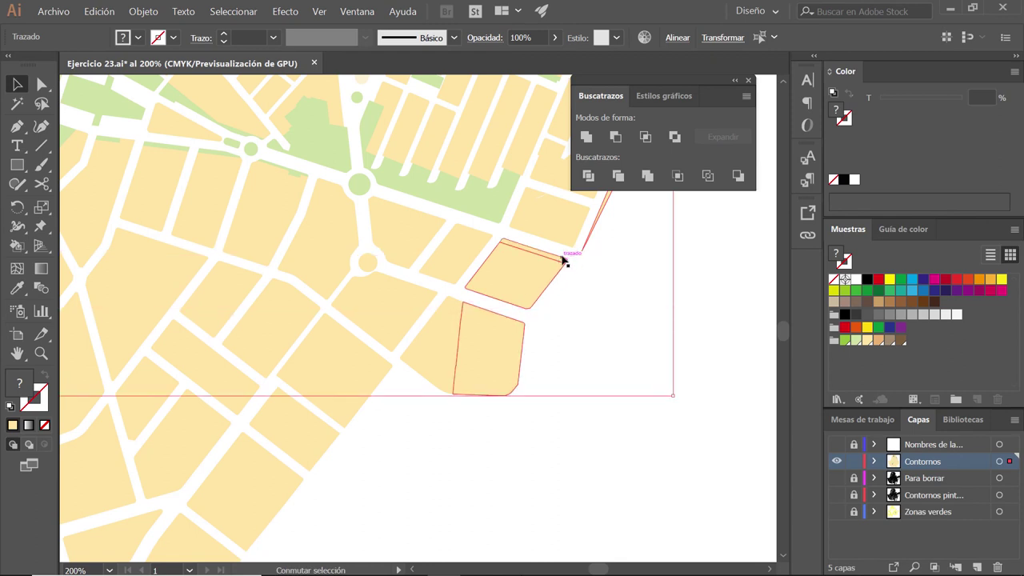
left_click(442, 371, "shift")
left_click(364, 391, "shift")
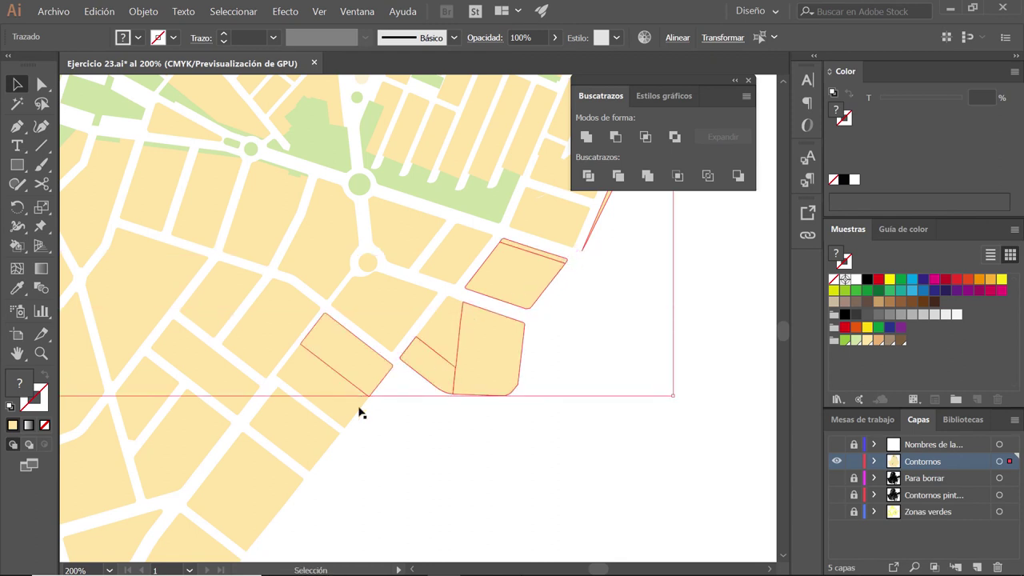
left_click_drag(359, 411, 452, 293)
left_click(452, 293, "shift")
left_click(434, 308, "shift")
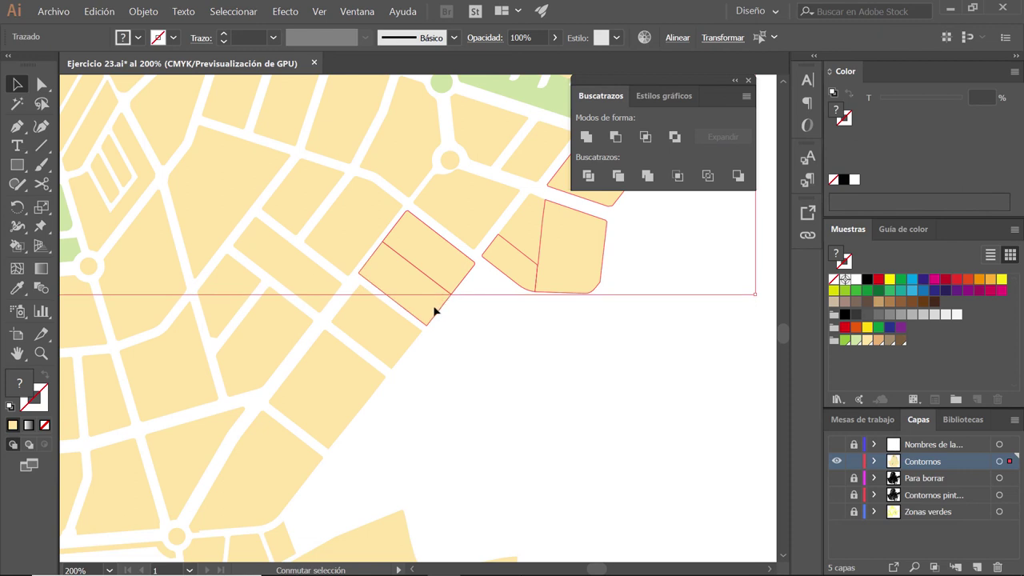
left_click(398, 345, "shift")
left_click(353, 398, "shift")
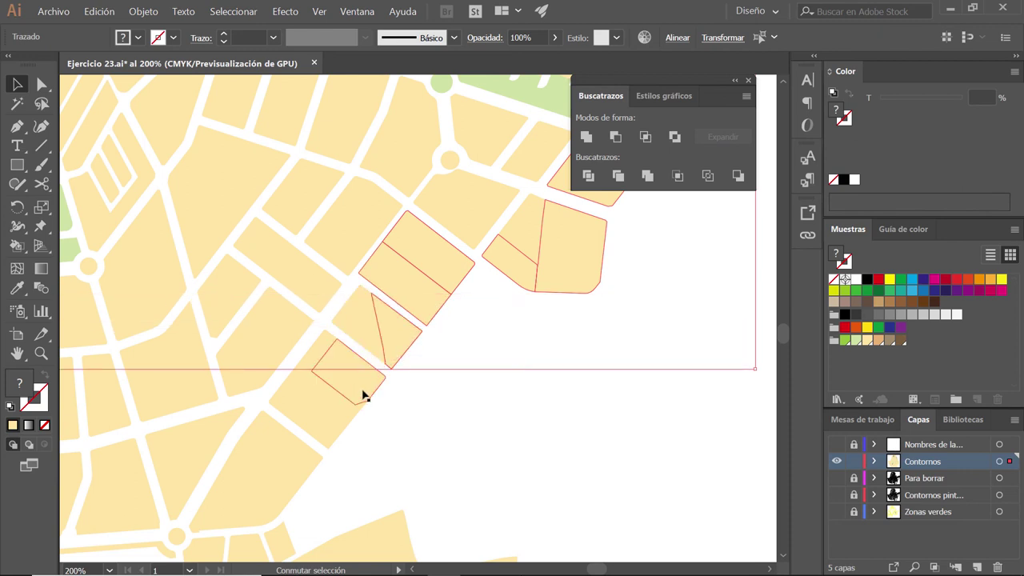
left_click(348, 414, "shift")
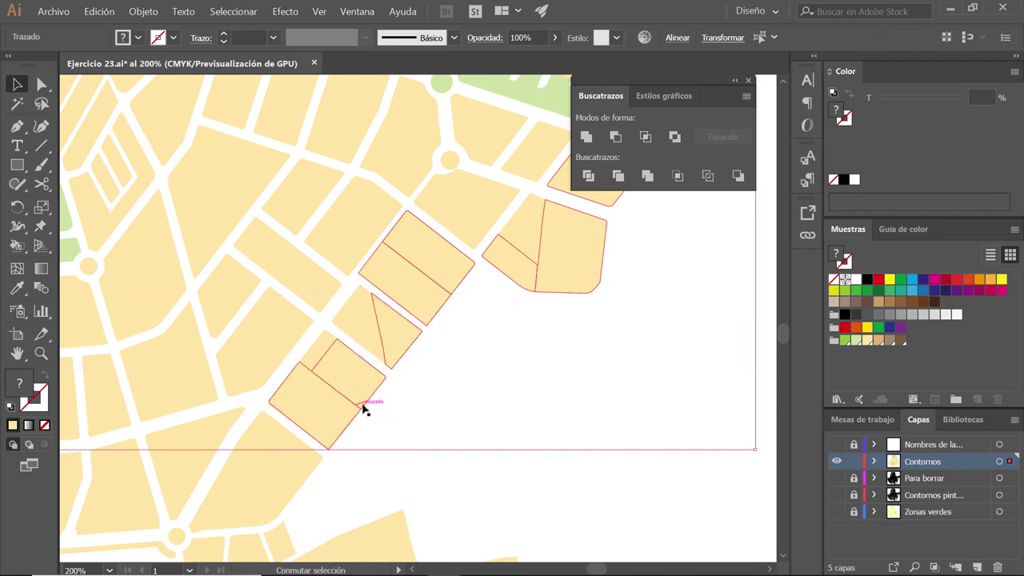
Step: Add the corner, roundabout-area, triangular and narrow strip blocks further down to the selection
scroll(451, 423, "down", 5)
left_click(367, 252, "shift")
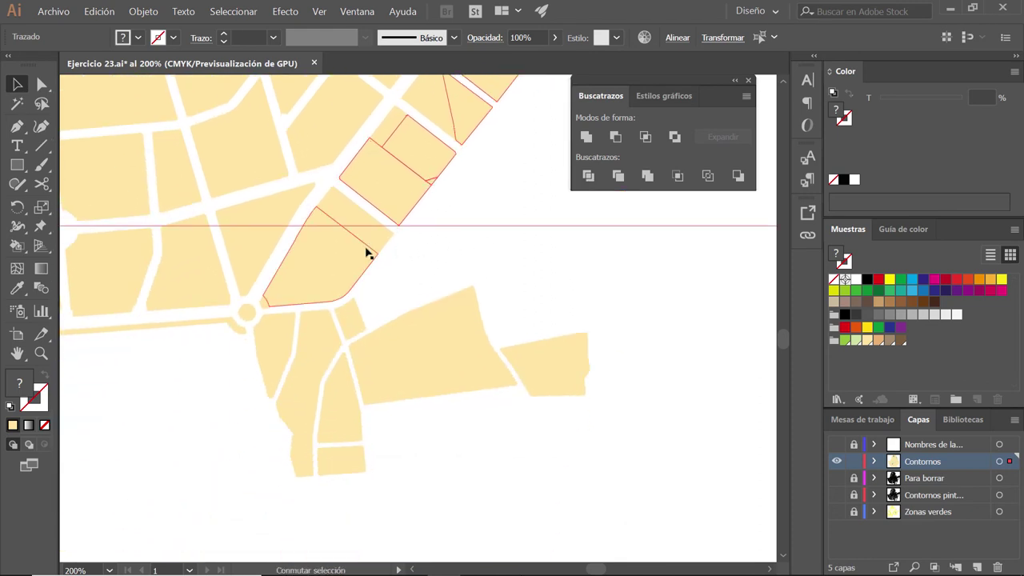
left_click(387, 230, "shift")
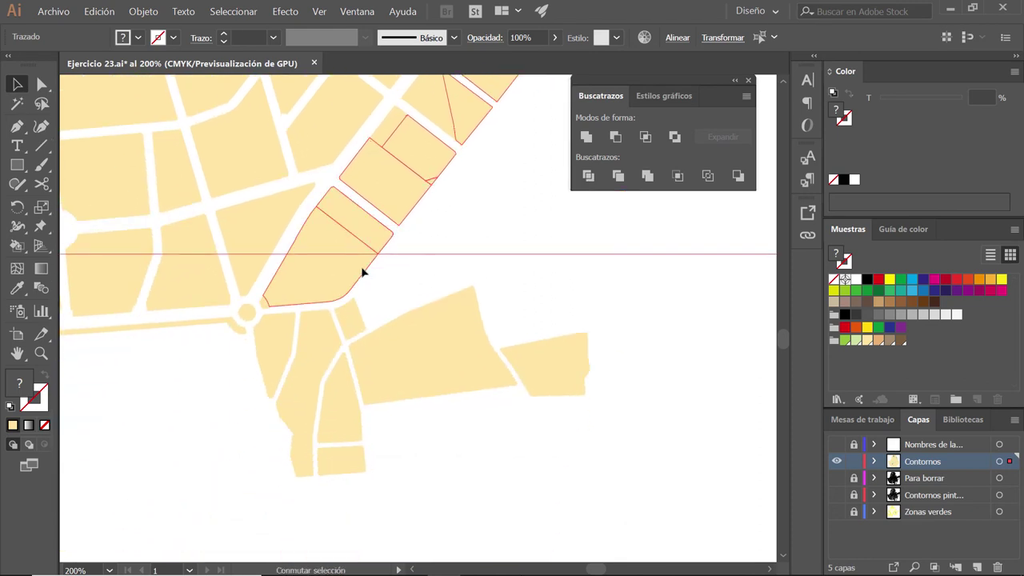
left_click(348, 320, "shift")
left_click(397, 325, "shift")
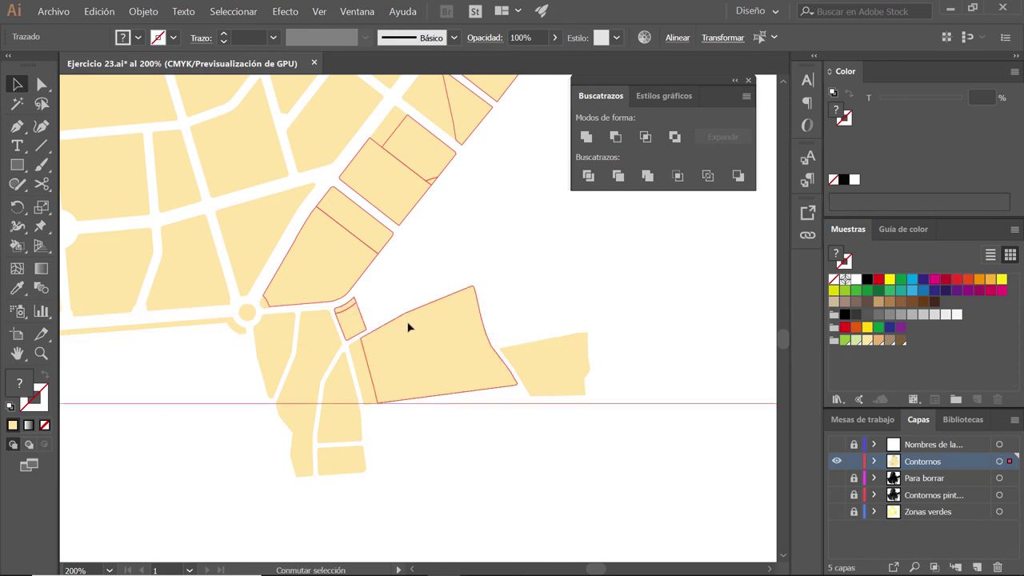
left_click(531, 349, "shift")
left_click(364, 398, "shift")
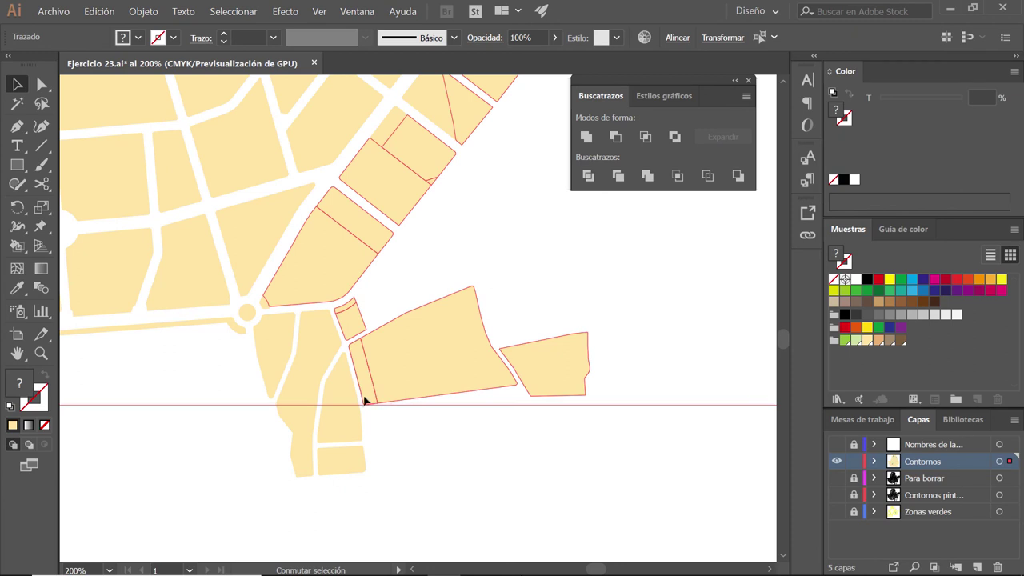
left_click(341, 422, "shift")
left_click(344, 385, "shift")
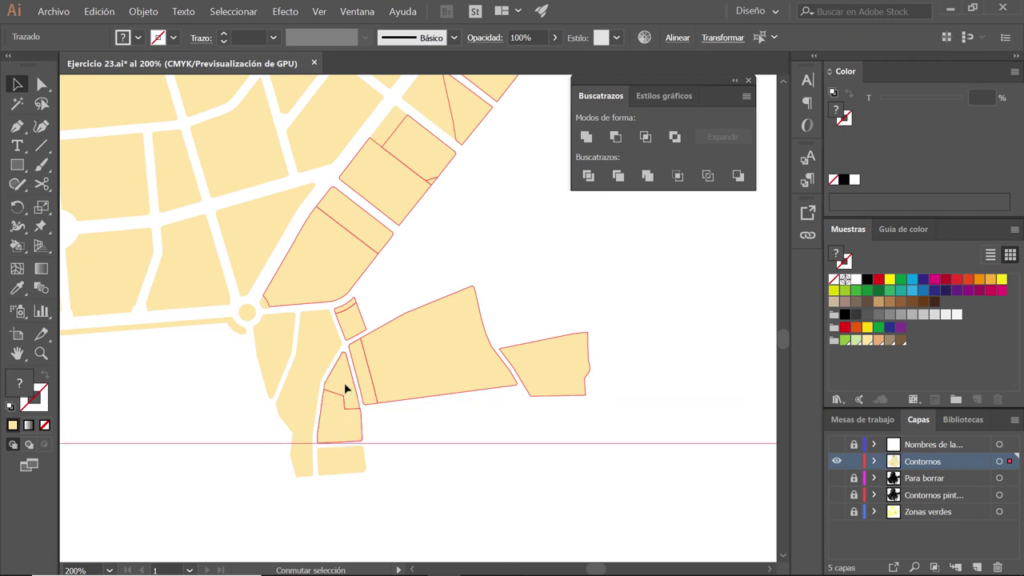
left_click(332, 462, "shift")
left_click(300, 446, "shift")
left_click(274, 384, "shift")
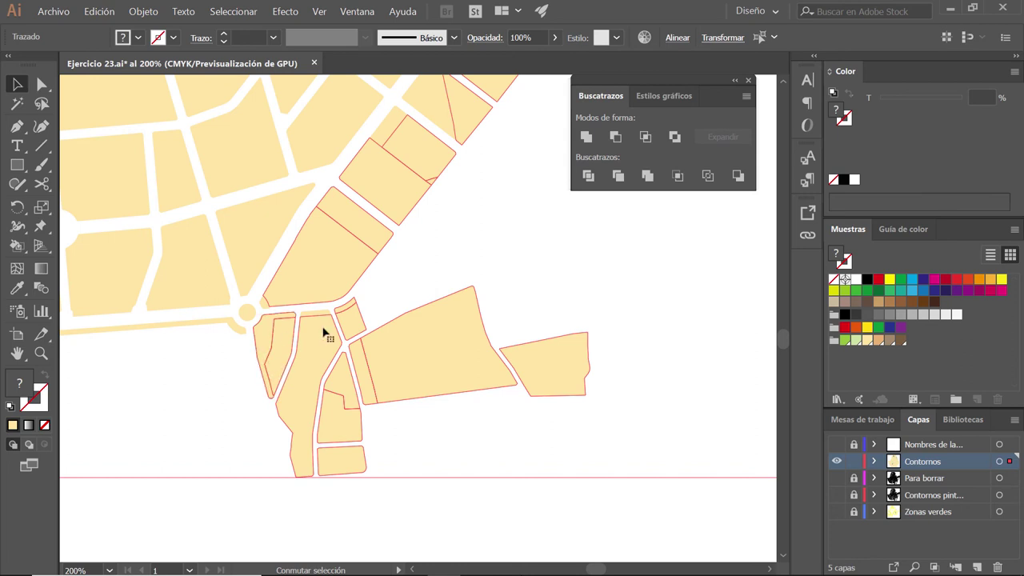
scroll(450, 338, "left", 5)
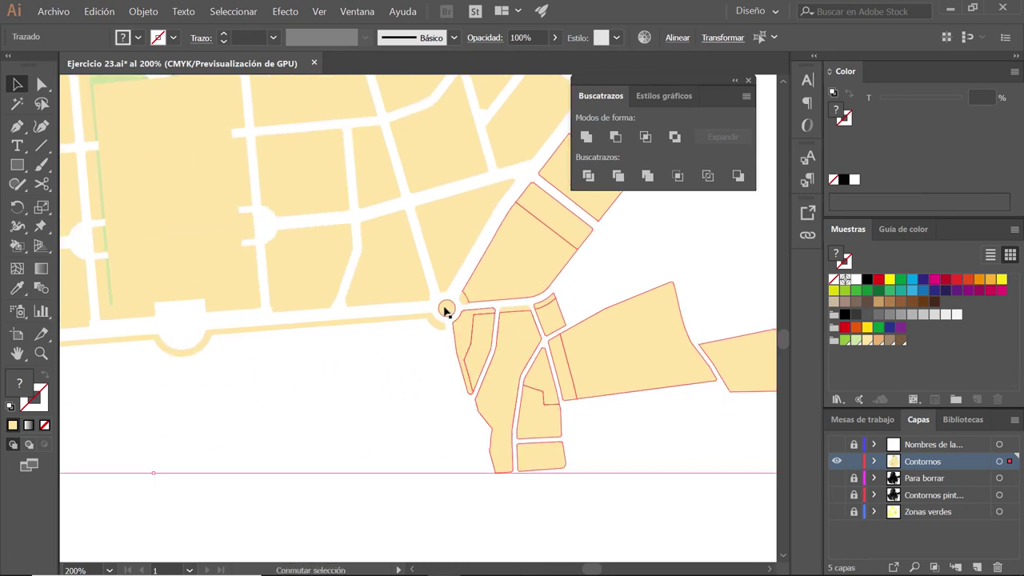
left_click(430, 320, "shift")
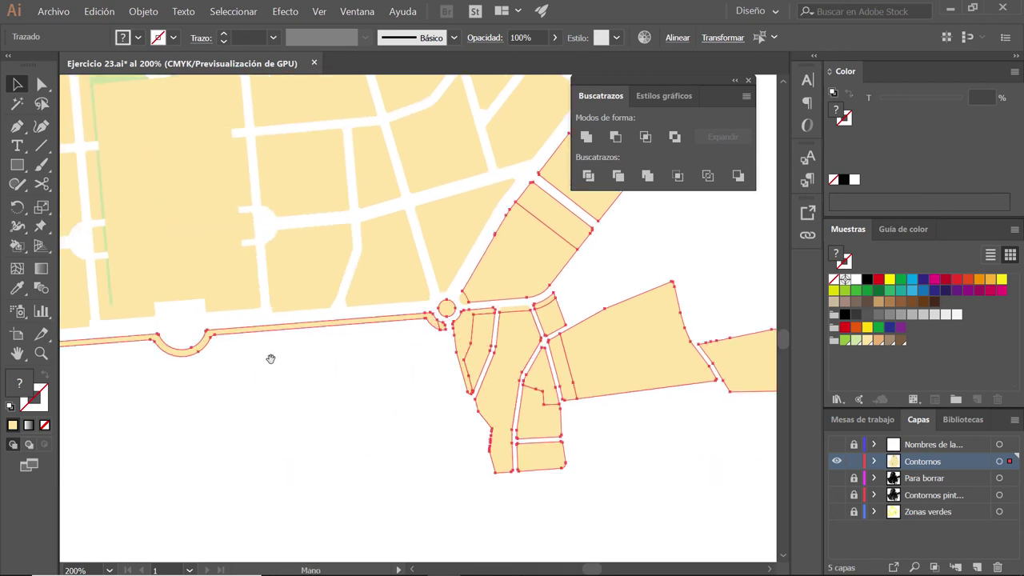
Step: Add the roundabout block and the long strip along the left curve to the selection
scroll(272, 359, "left", 6)
scroll(247, 377, "left", 6)
scroll(432, 368, "left", 5)
scroll(432, 368, "up", 3)
left_click(460, 424, "shift")
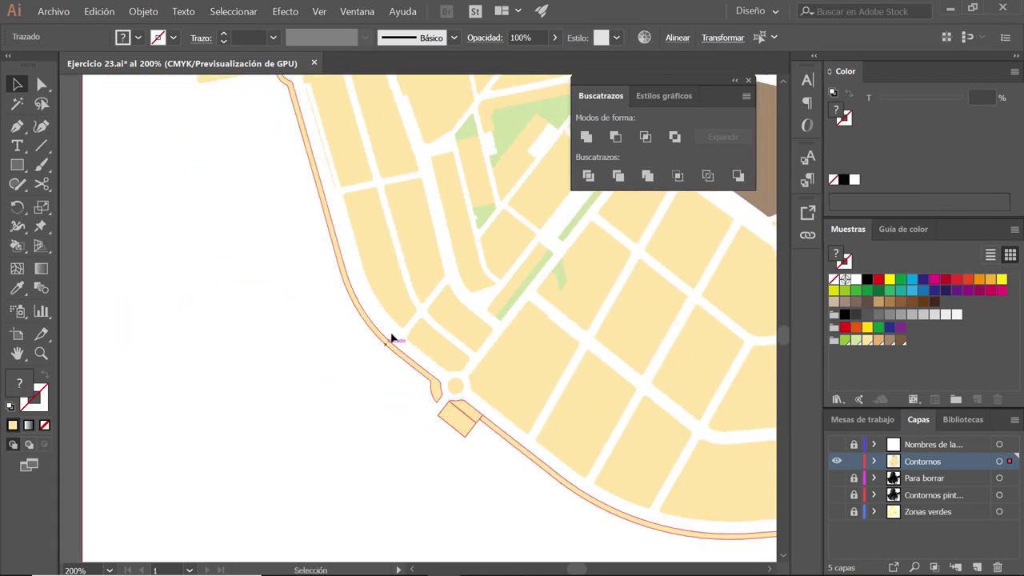
left_click(419, 376, "shift")
Step: Add the trapezoid, curved, small top and triangular blocks at the upper left to the selection
scroll(360, 263, "up", 4)
scroll(360, 263, "left", 4)
scroll(511, 339, "up", 3)
scroll(512, 339, "left", 1)
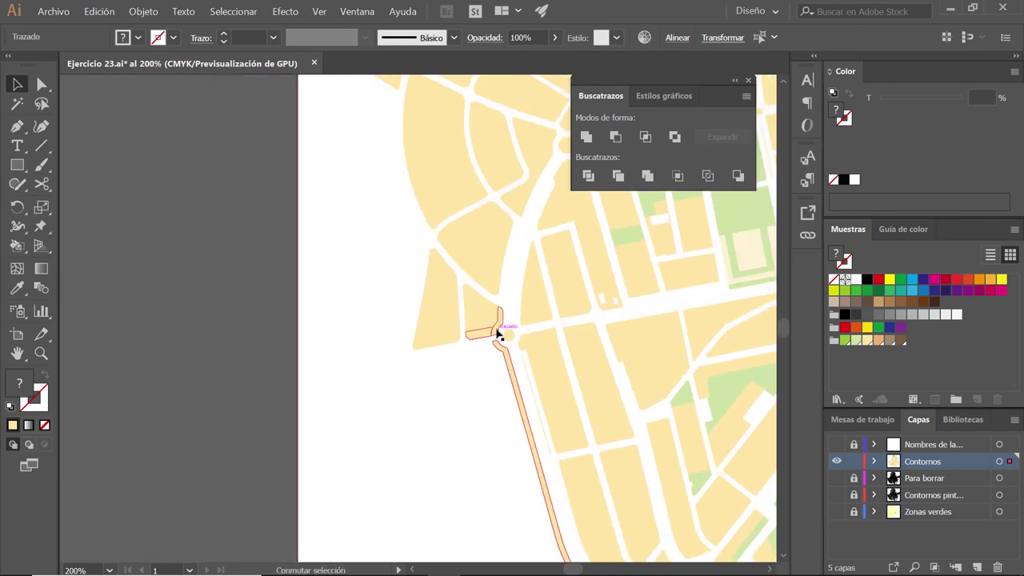
left_click(444, 338, "shift")
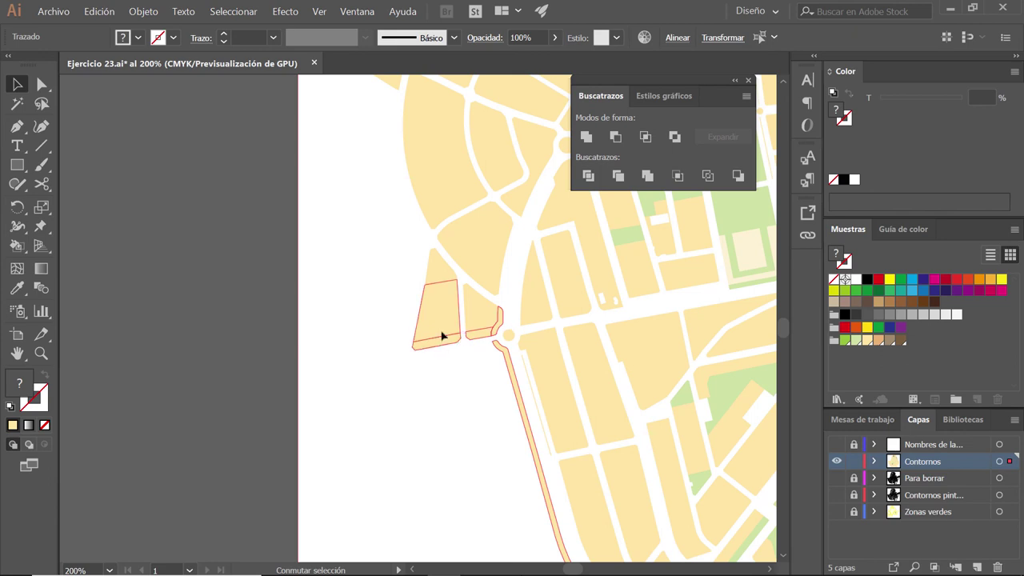
left_click(446, 269, "shift")
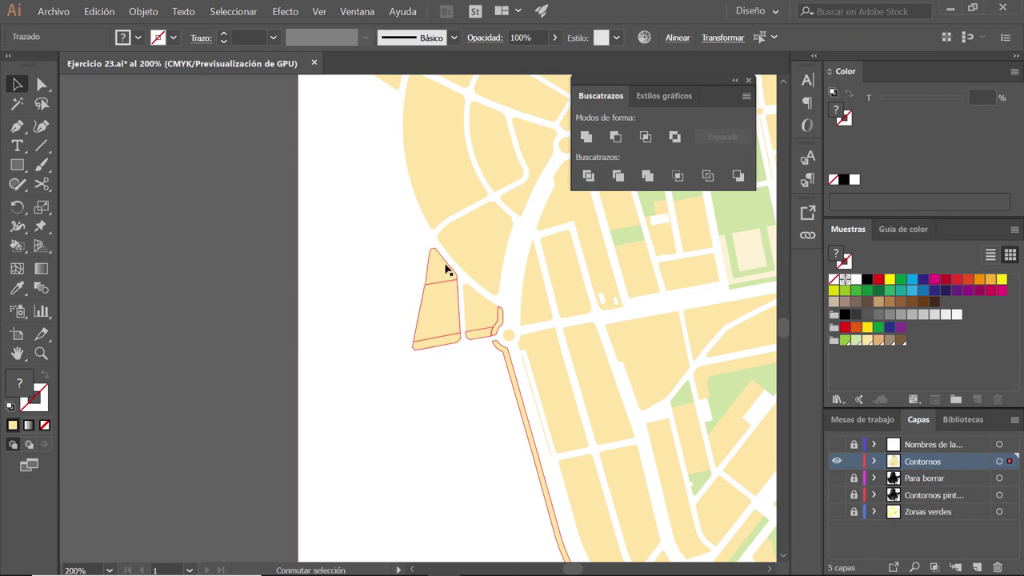
left_click(443, 187, "shift")
scroll(448, 232, "up", 4)
scroll(464, 264, "left", 2)
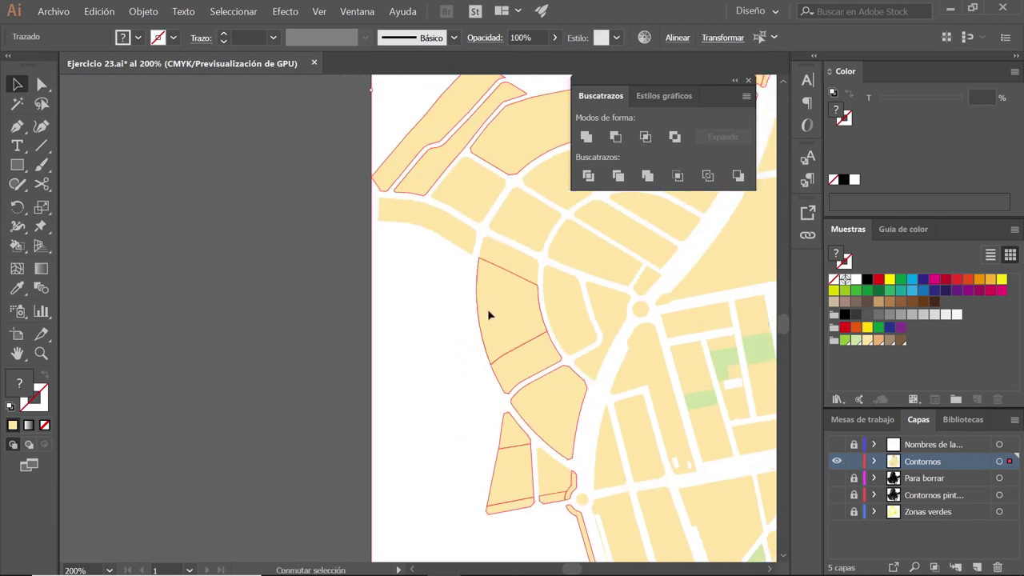
left_click(464, 240, "shift")
left_click(493, 251, "shift")
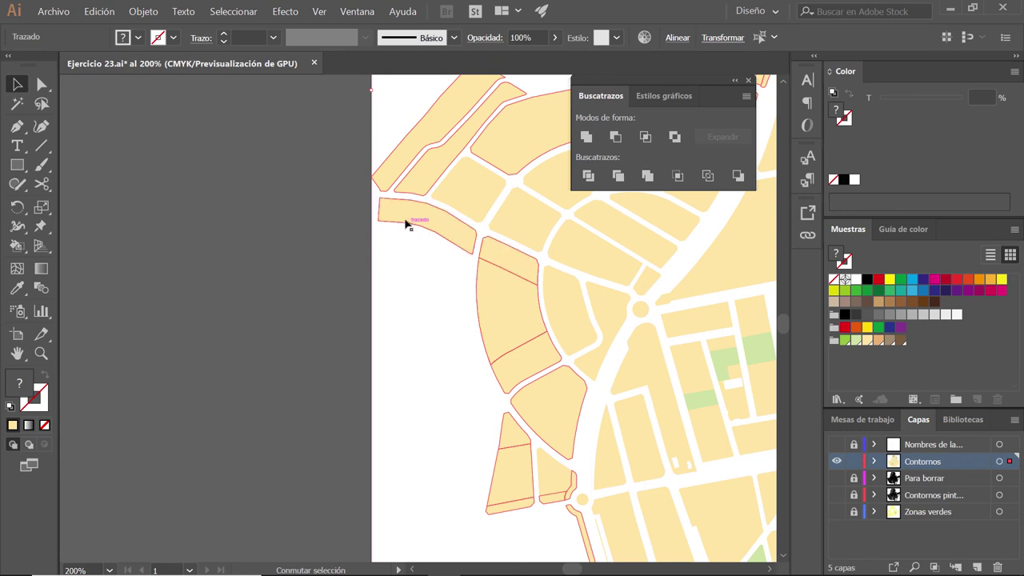
left_click(557, 307, "shift")
Step: Scroll back across the map to check the full perimeter selection
scroll(553, 290, "down", 2)
scroll(555, 292, "right", 5)
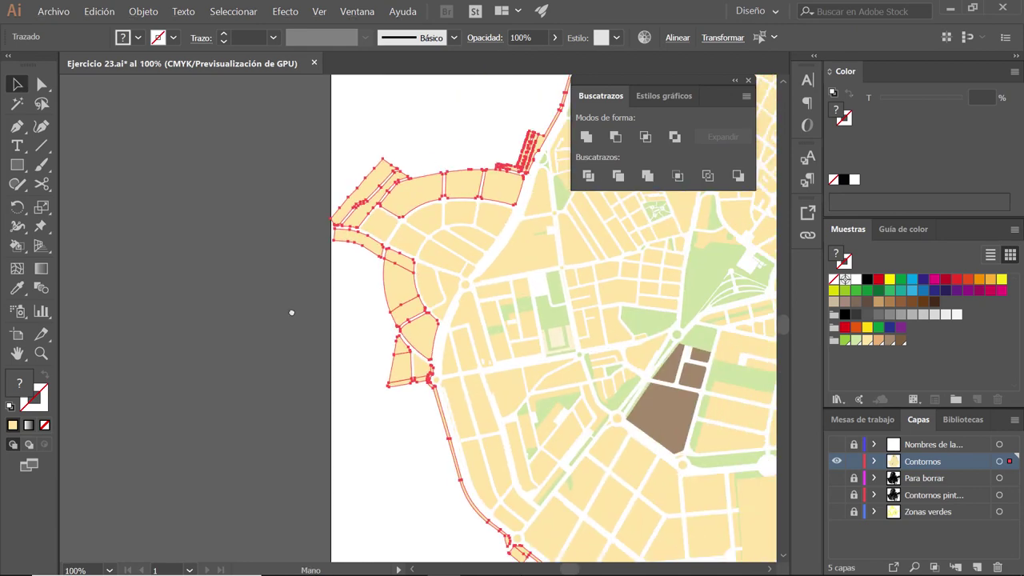
scroll(495, 302, "right", 5)
scroll(496, 304, "down", 3)
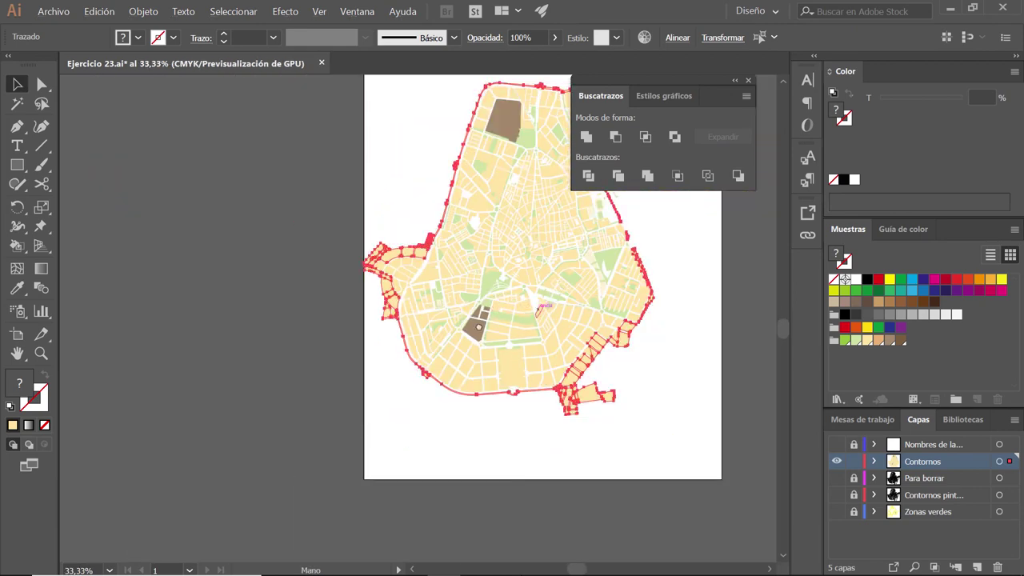
scroll(480, 263, "right", 2)
scroll(475, 255, "up", 1)
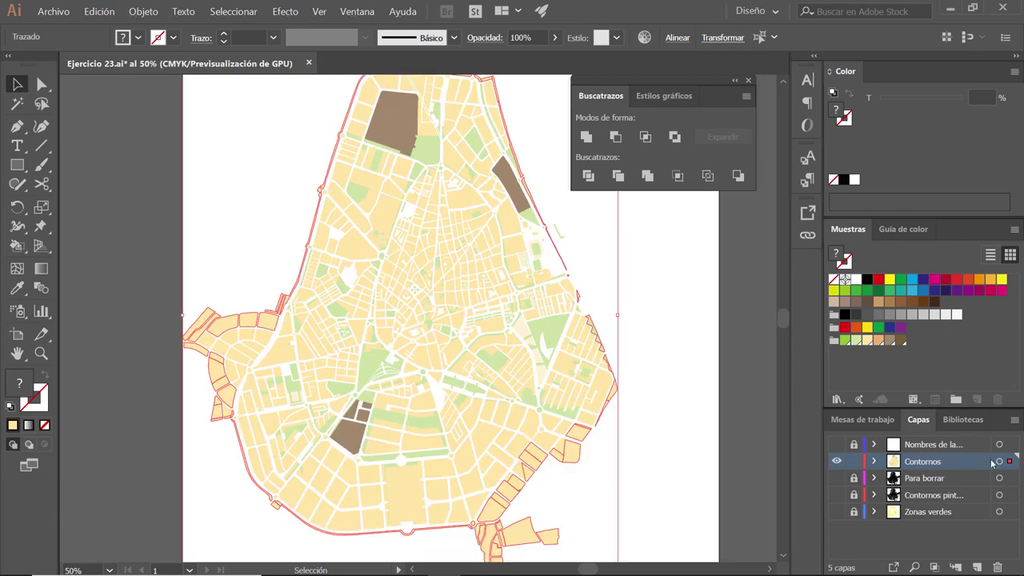
Step: Create layer Capa 6 above Contornos and paste the copied outline in front on it
left_click(976, 567)
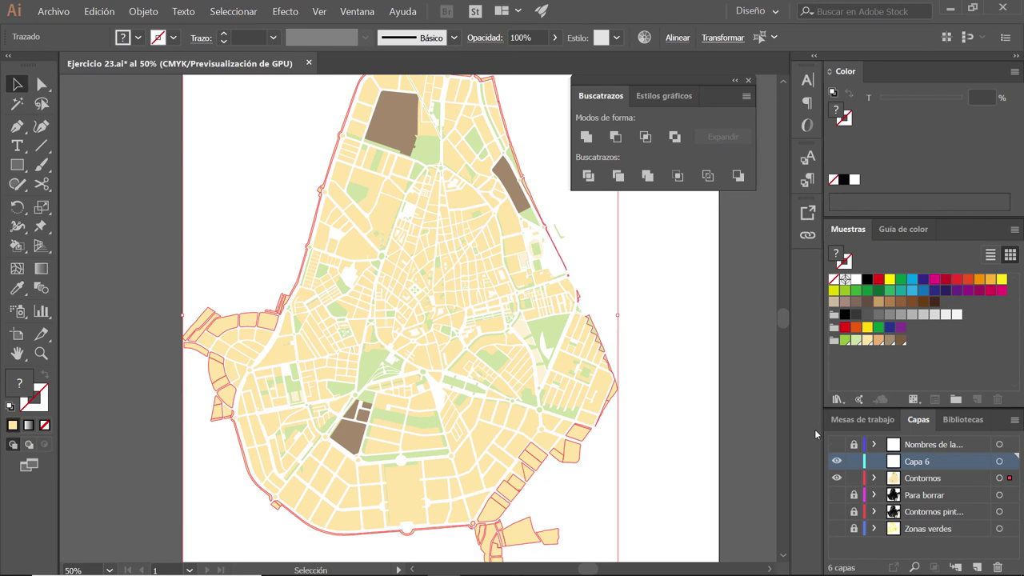
left_click(949, 475)
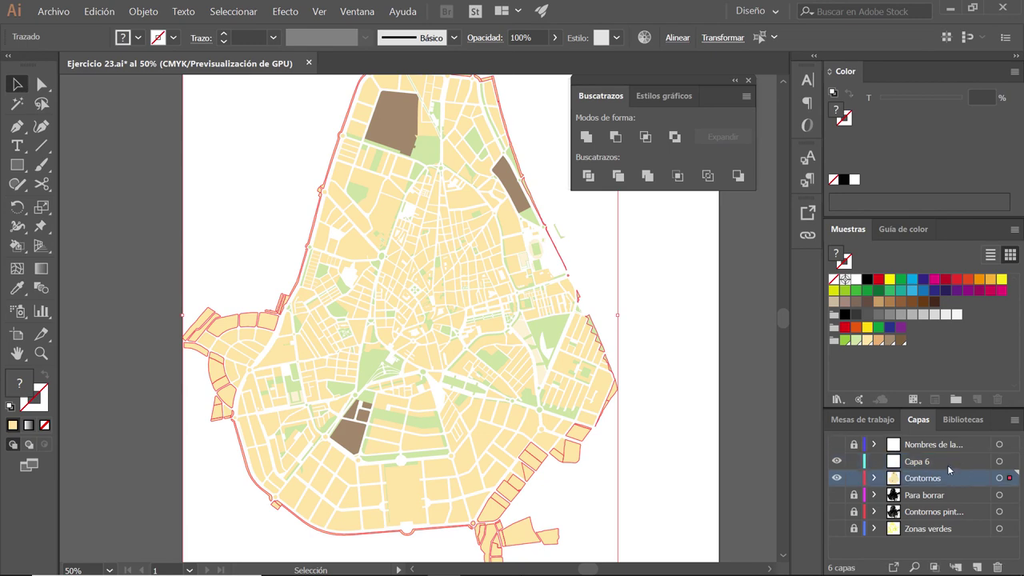
left_click(948, 464)
left_click(99, 12)
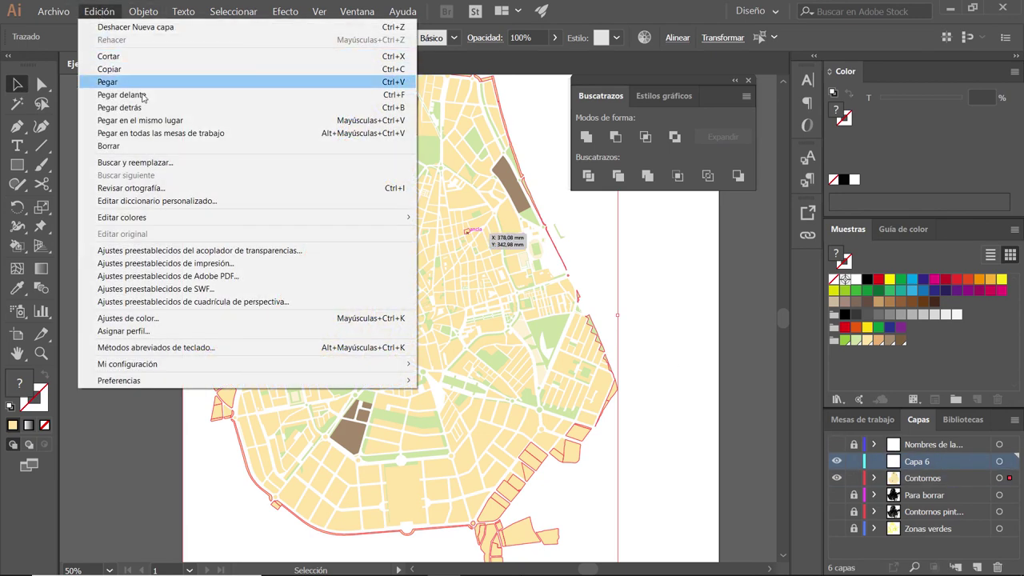
left_click(144, 95)
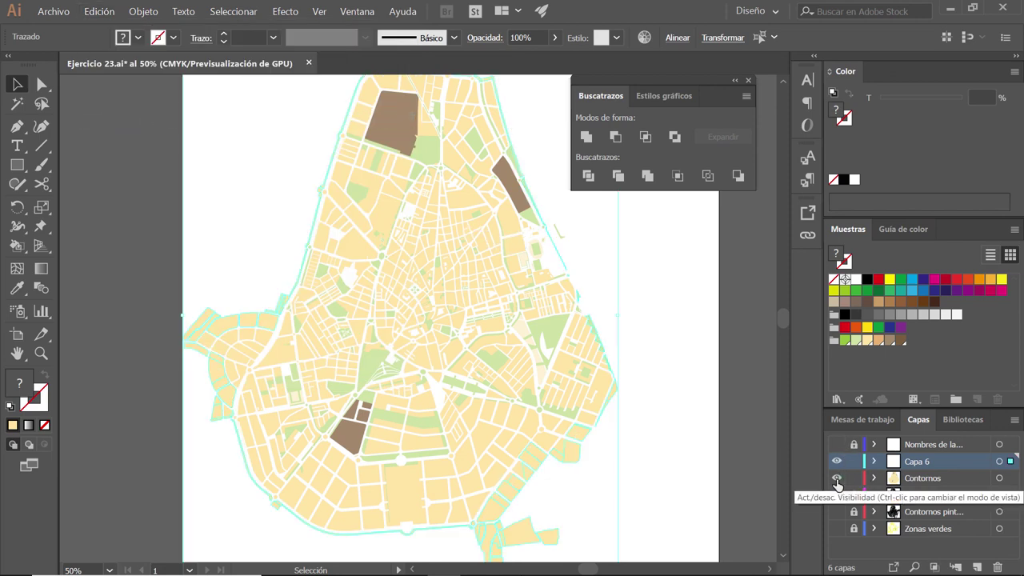
Step: Hide Contornos and apply a 4 mm Offset Path effect to the copied shapes
left_click(836, 478)
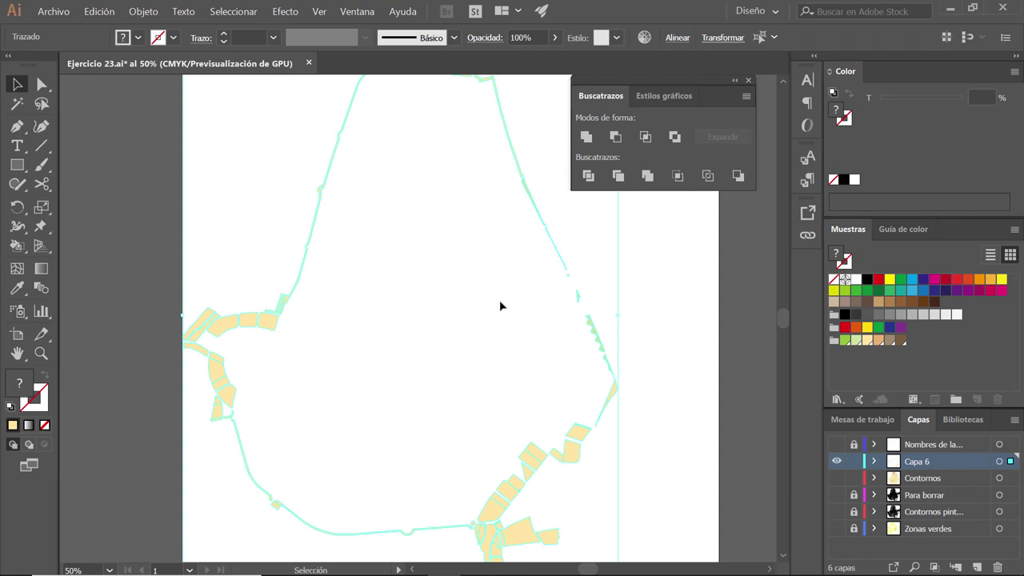
left_click(286, 11)
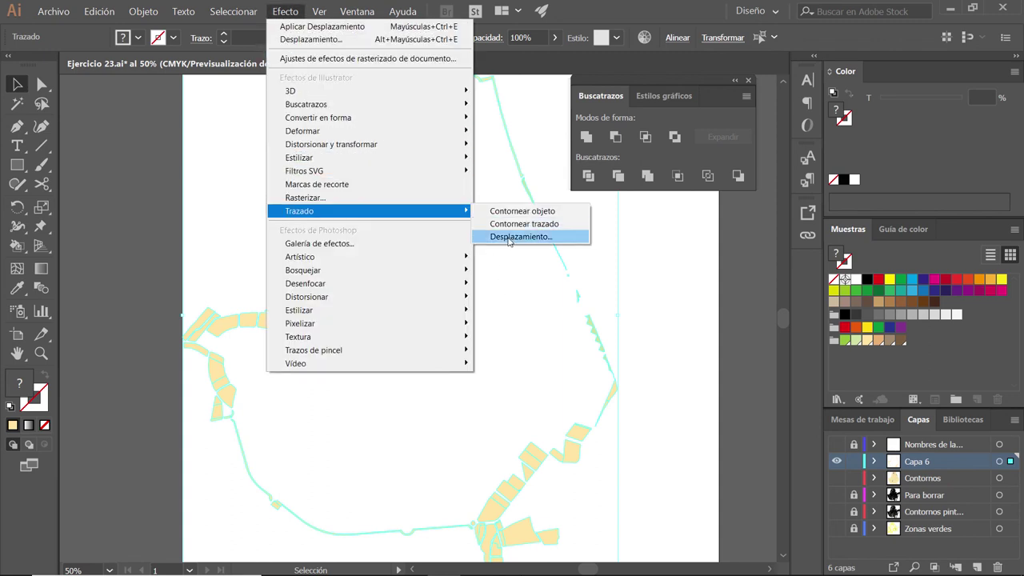
left_click(510, 238)
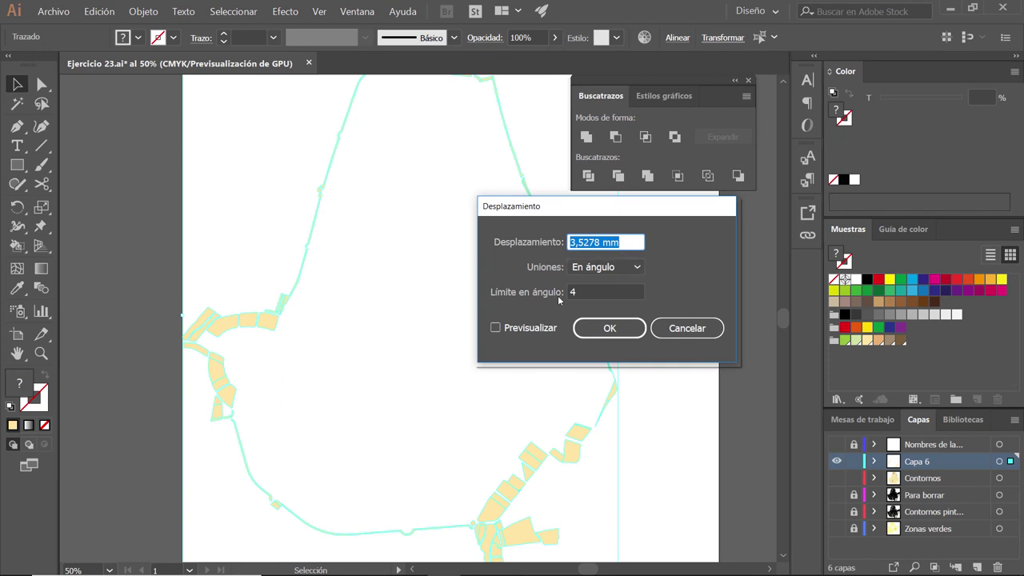
type("4")
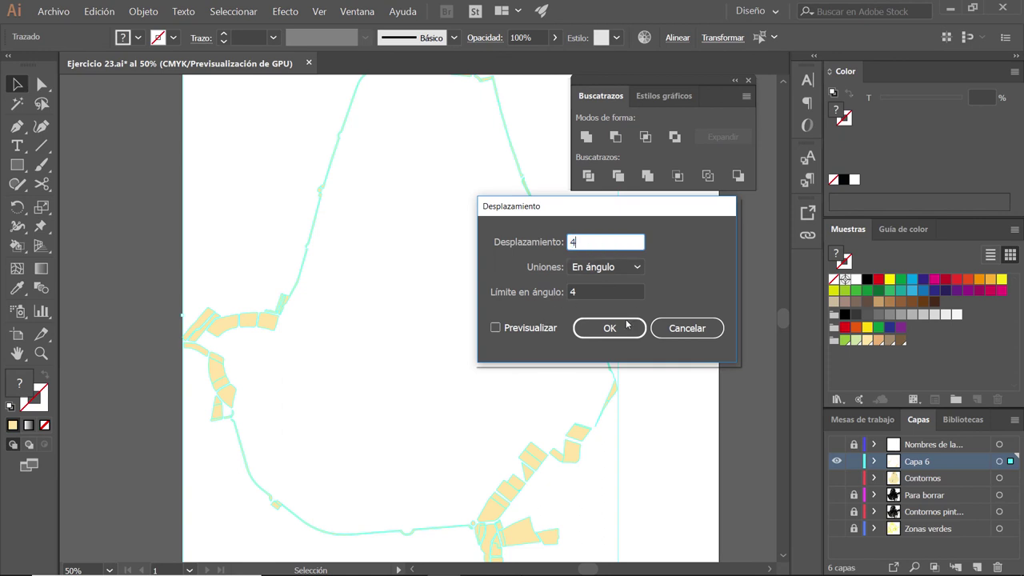
left_click(625, 327)
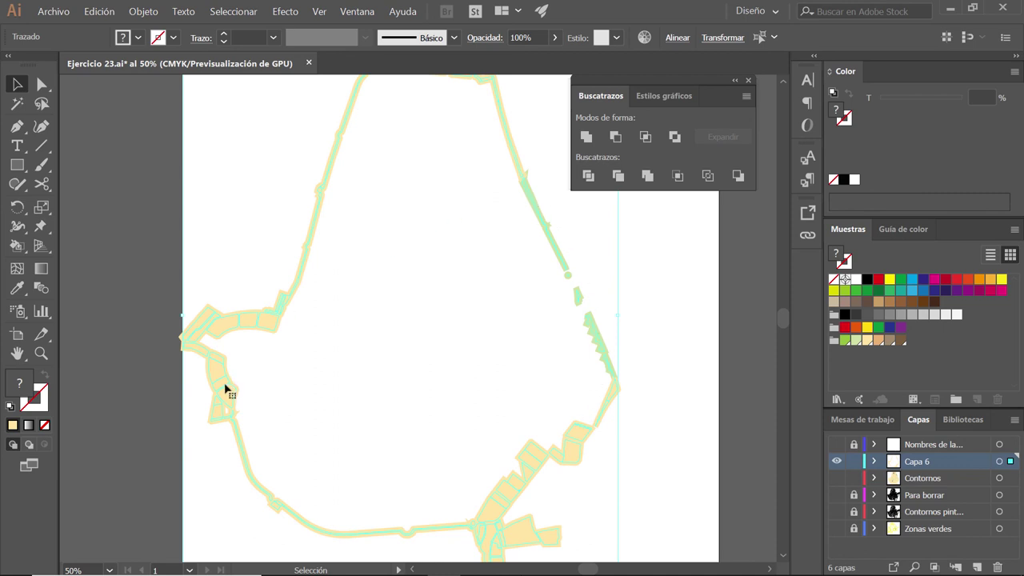
Step: Expand the offset path appearance into real shapes
mouse_move(462, 171)
left_mouse_down()
mouse_move(496, 270)
mouse_move(515, 192)
left_mouse_up()
left_click_drag(513, 230, 501, 270)
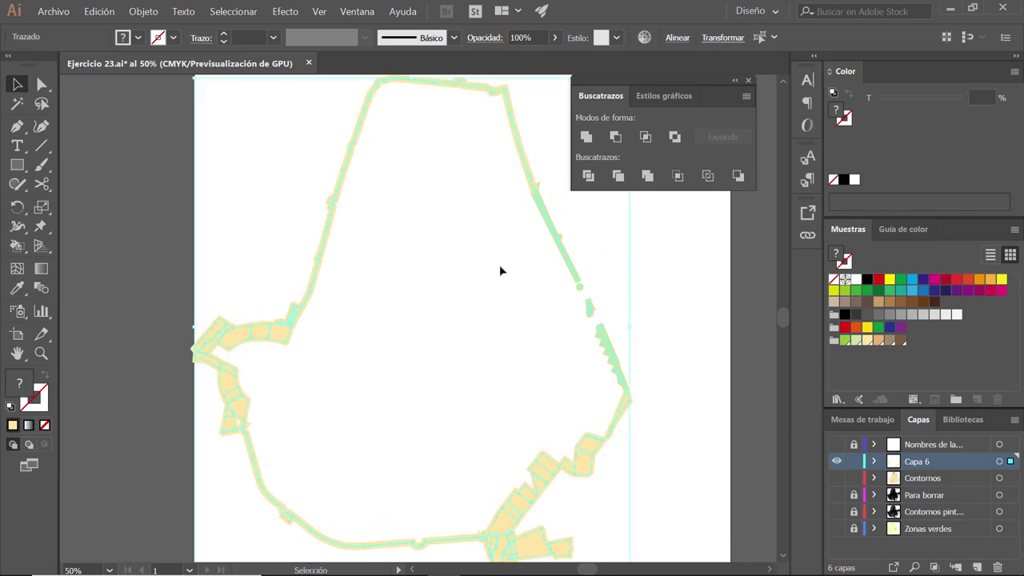
left_click(144, 11)
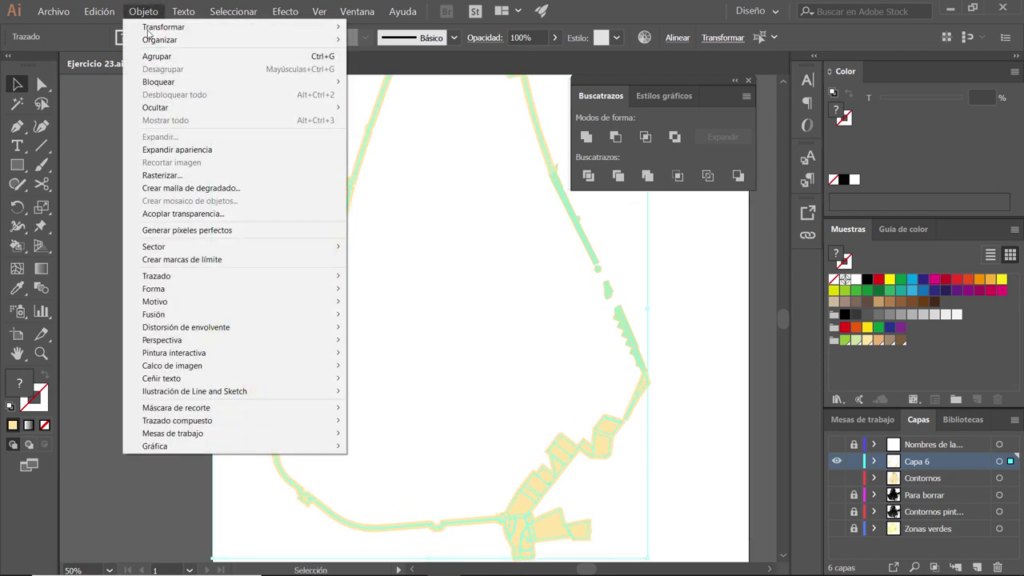
left_click(206, 152)
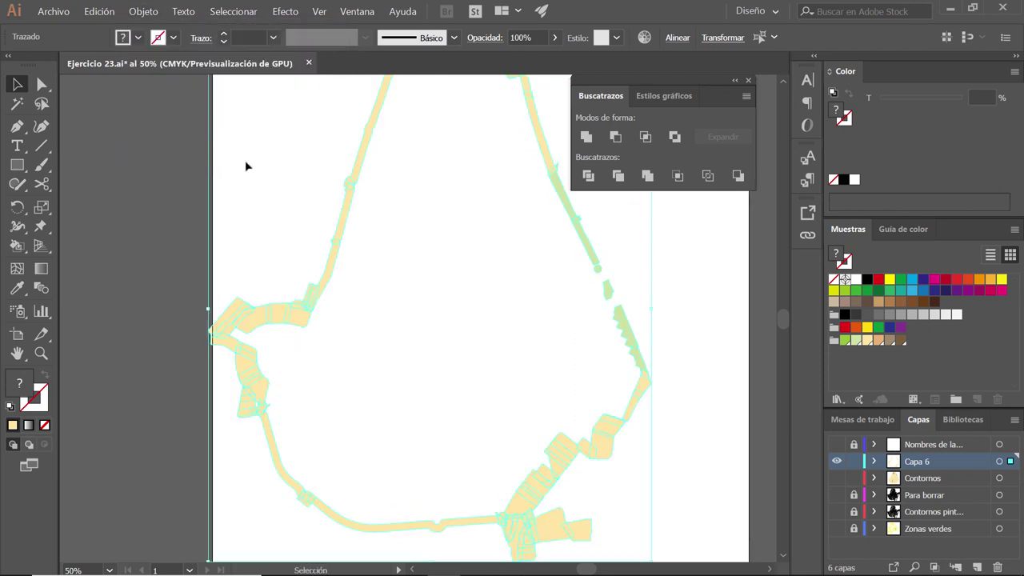
left_click_drag(523, 366, 450, 360)
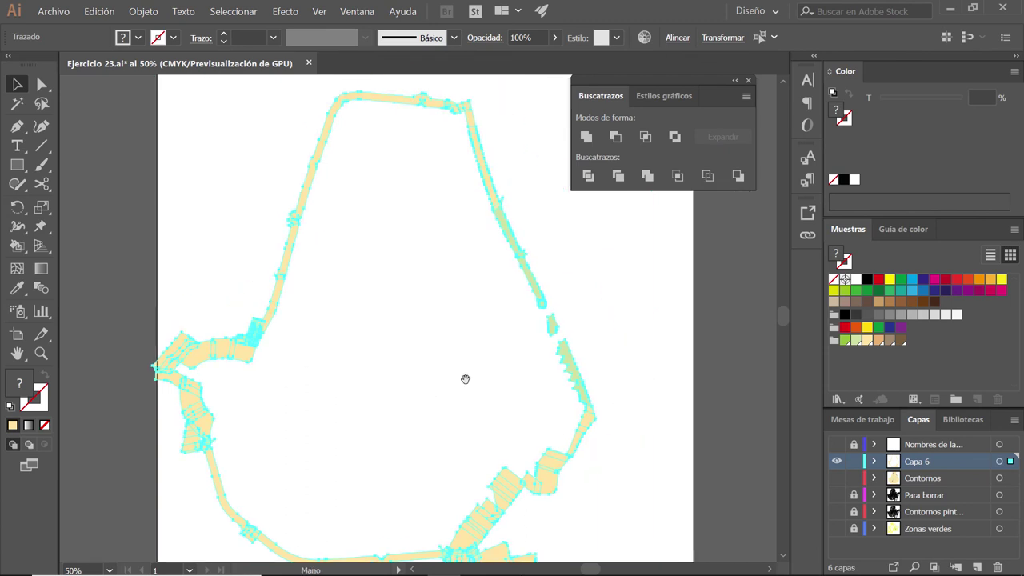
Step: Draw a three-point Pen filler shape over the gap at the green strip's broken end
left_click(632, 331)
scroll(551, 354, "up", 2)
scroll(541, 267, "up", 1)
left_click_drag(541, 267, 396, 375)
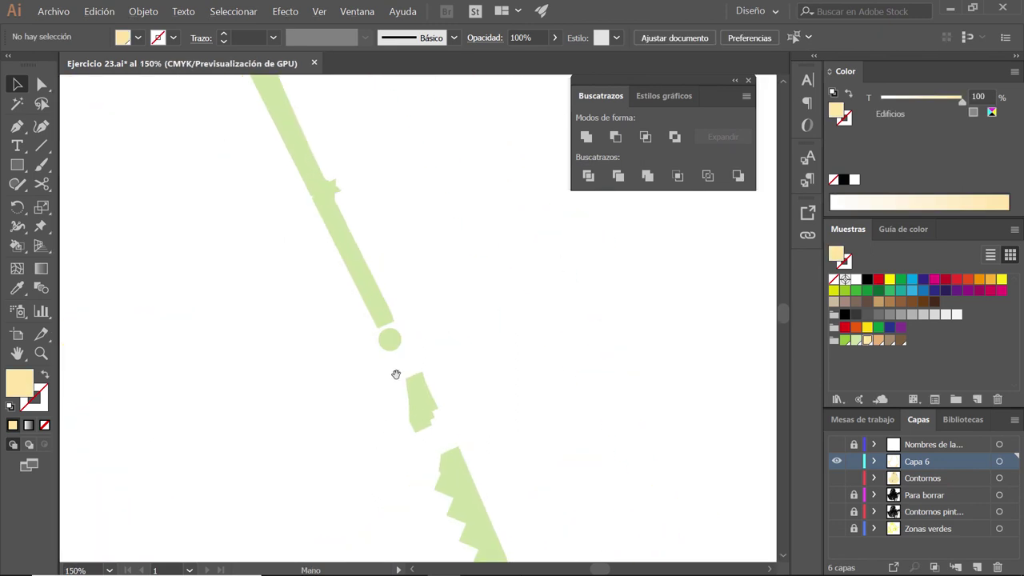
scroll(460, 339, "down", 2)
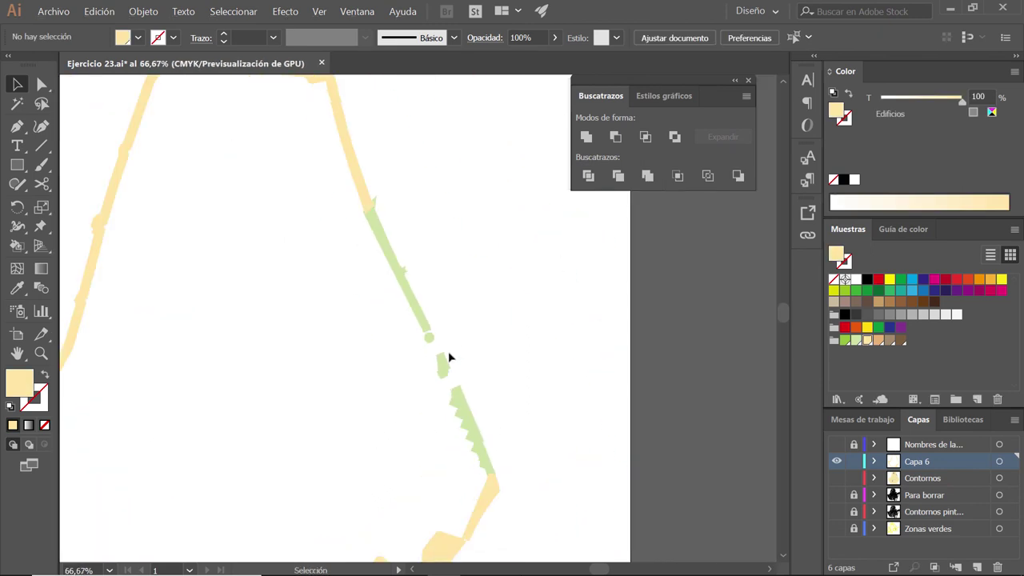
key("p")
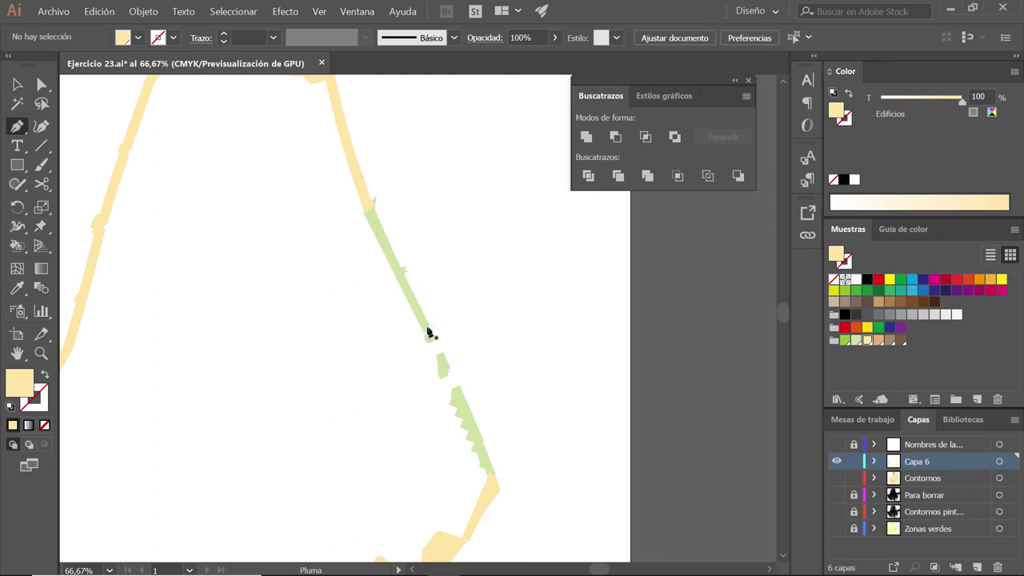
scroll(429, 333, "up", 1)
scroll(435, 335, "up", 1)
left_click_drag(438, 335, 361, 211)
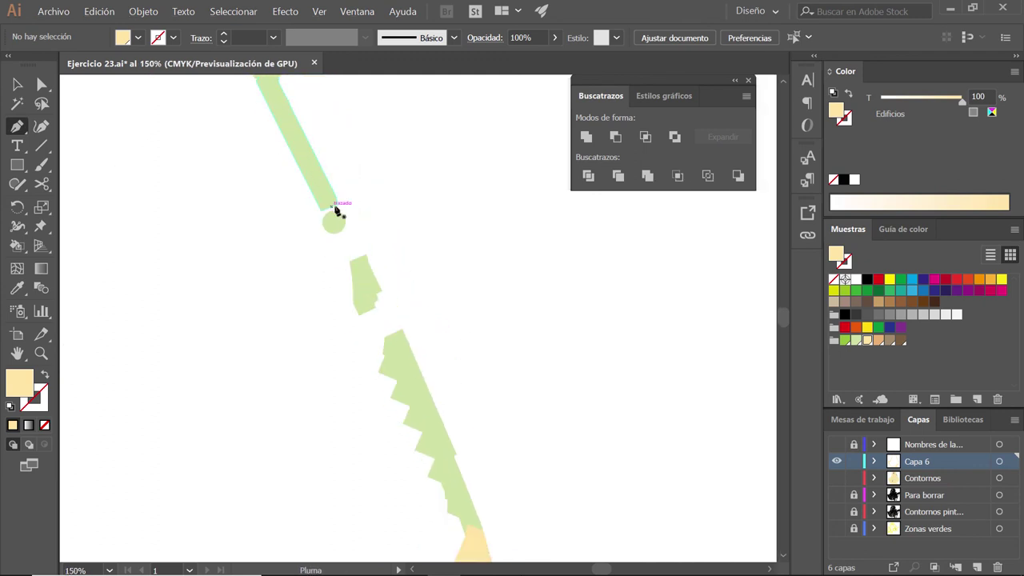
left_click(337, 208)
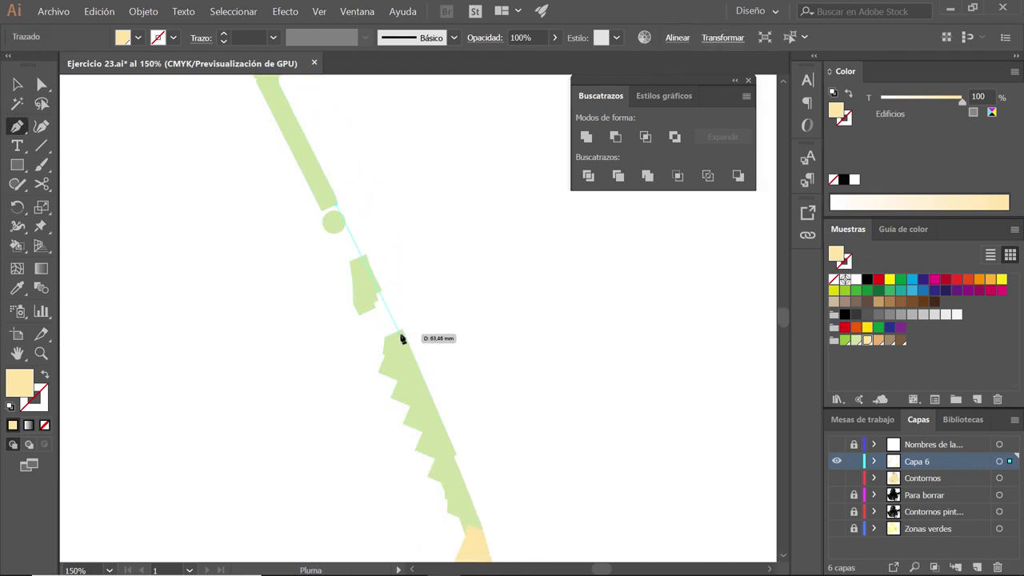
left_click(401, 342)
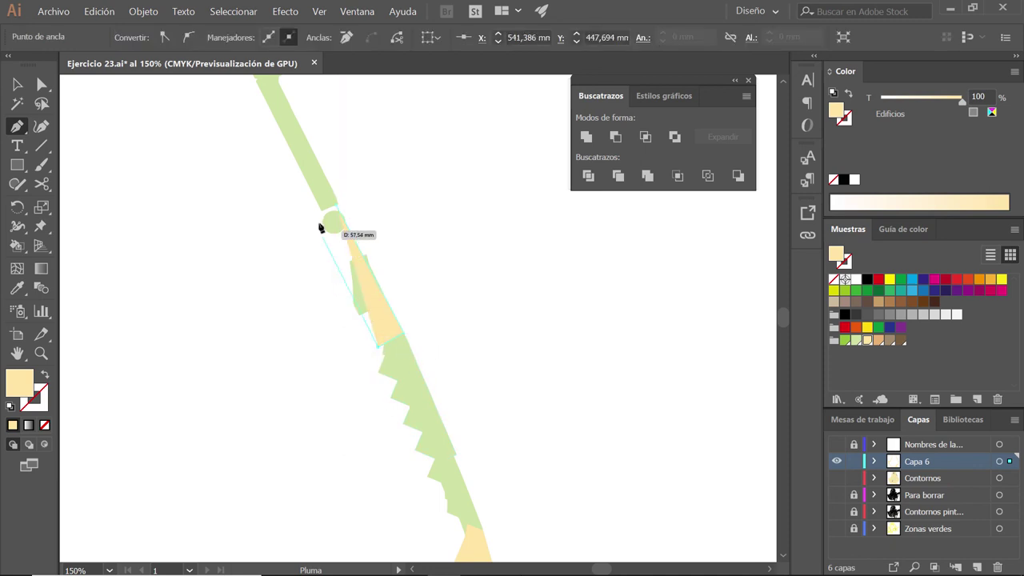
left_click(312, 207)
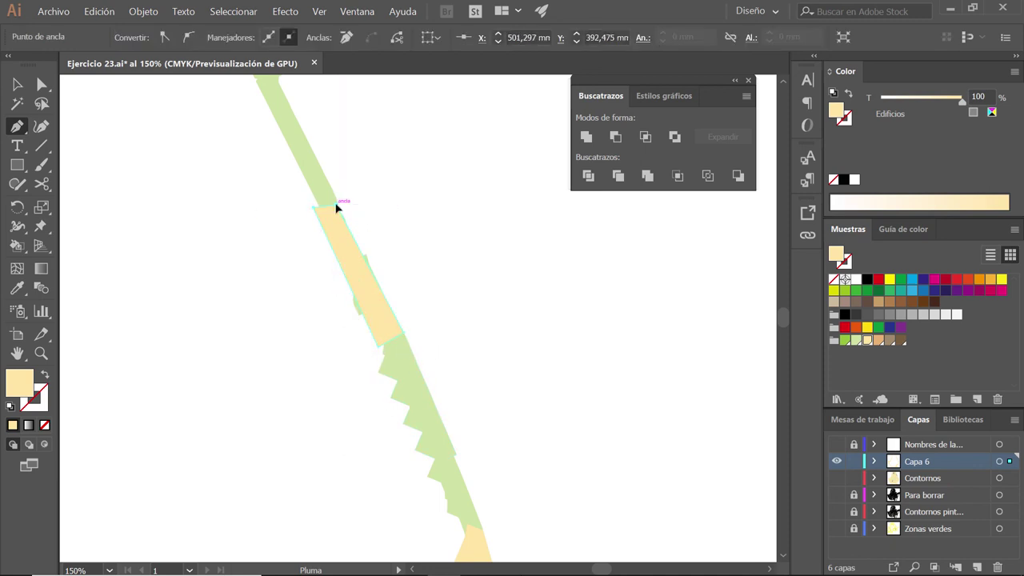
scroll(336, 209, "up", 1)
scroll(342, 217, "up", 2)
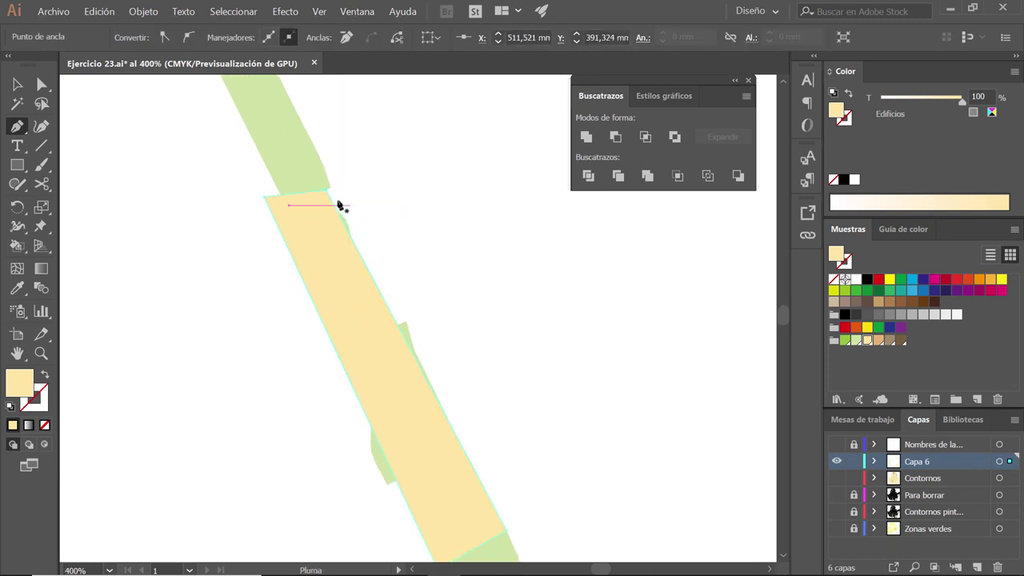
Step: Nudge the filler shape's anchors into place, then pull out and delete the stray green sliver
key("a")
left_click(375, 192)
mouse_move(310, 208)
left_mouse_down()
mouse_move(299, 216)
mouse_move(334, 190)
left_mouse_up()
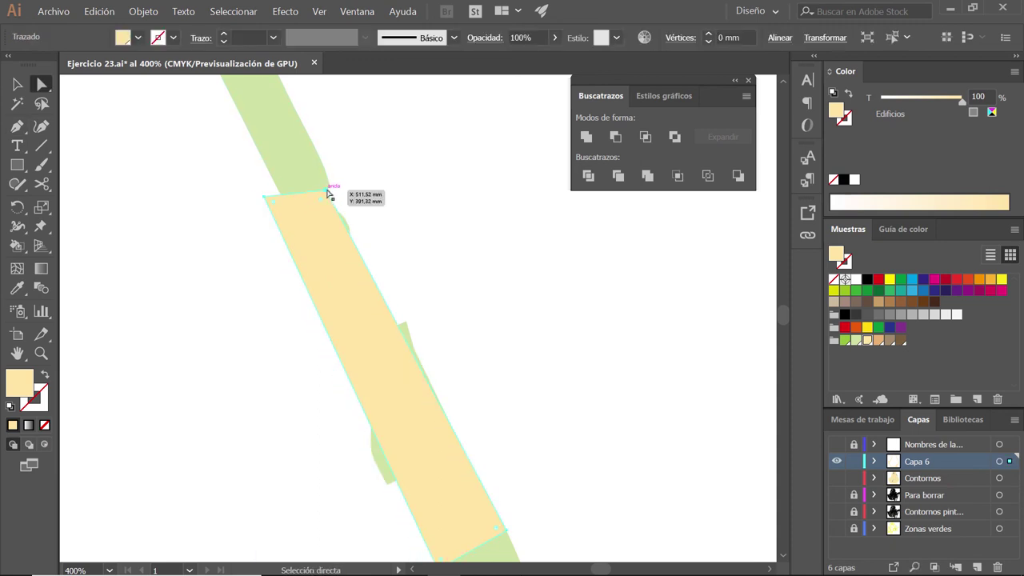
left_click(386, 200)
key("a")
left_click_drag(326, 194, 341, 186)
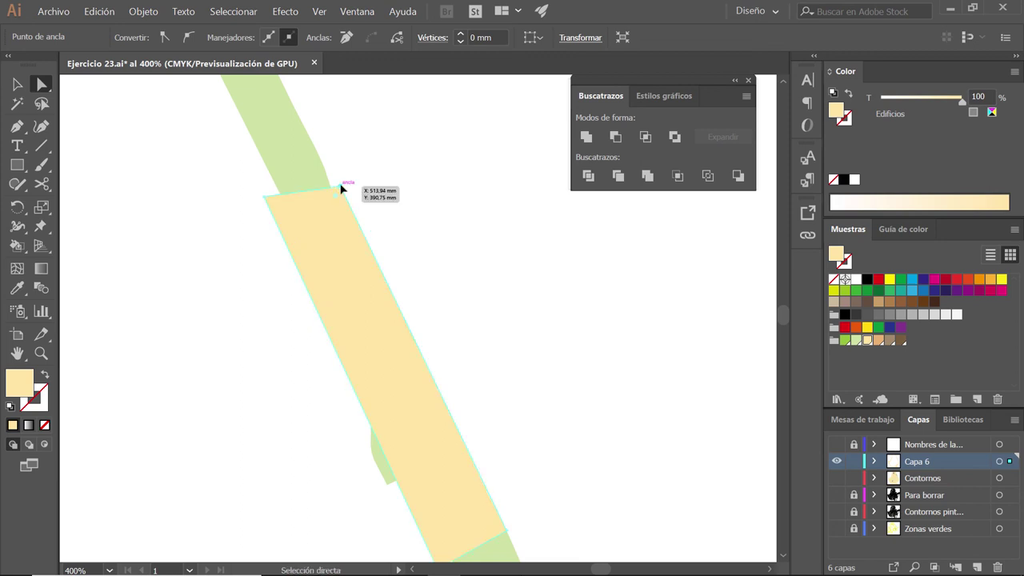
left_click(333, 193)
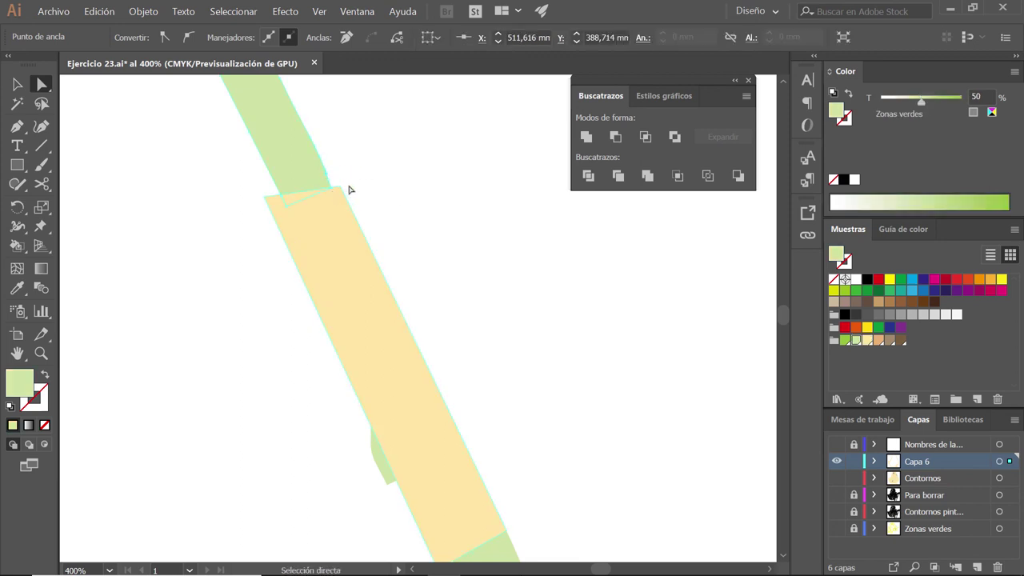
left_click(349, 189)
left_click(456, 314)
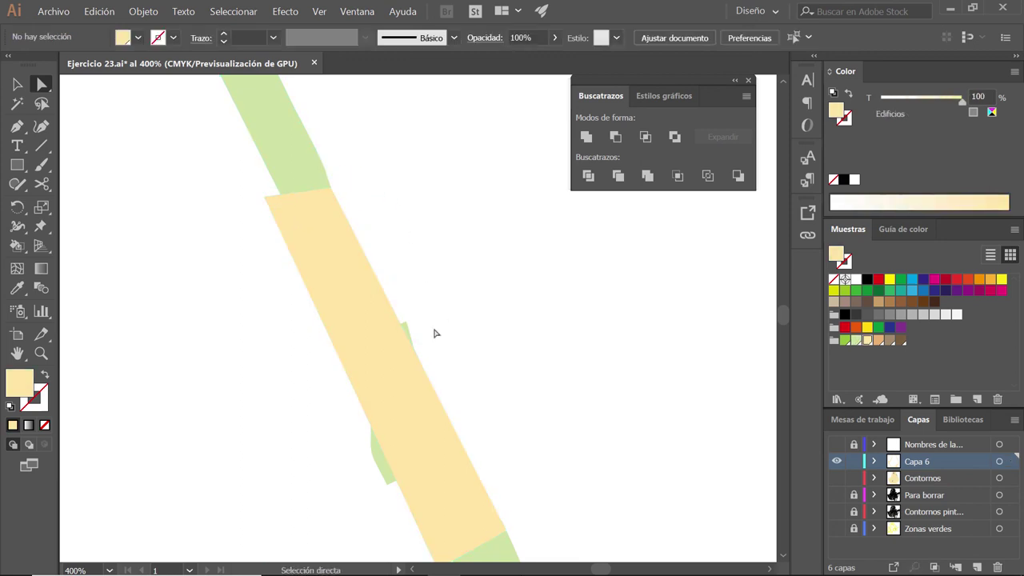
key("v")
left_click_drag(399, 340, 297, 370)
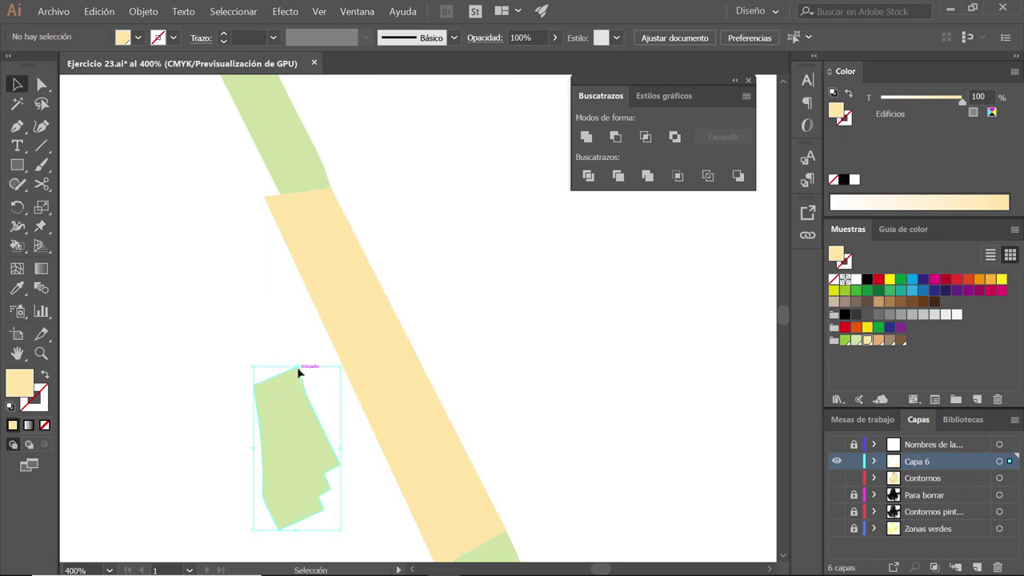
key("Delete")
Step: Draw a closed Pen triangle to patch the gap in the outline
scroll(424, 329, "down", 2)
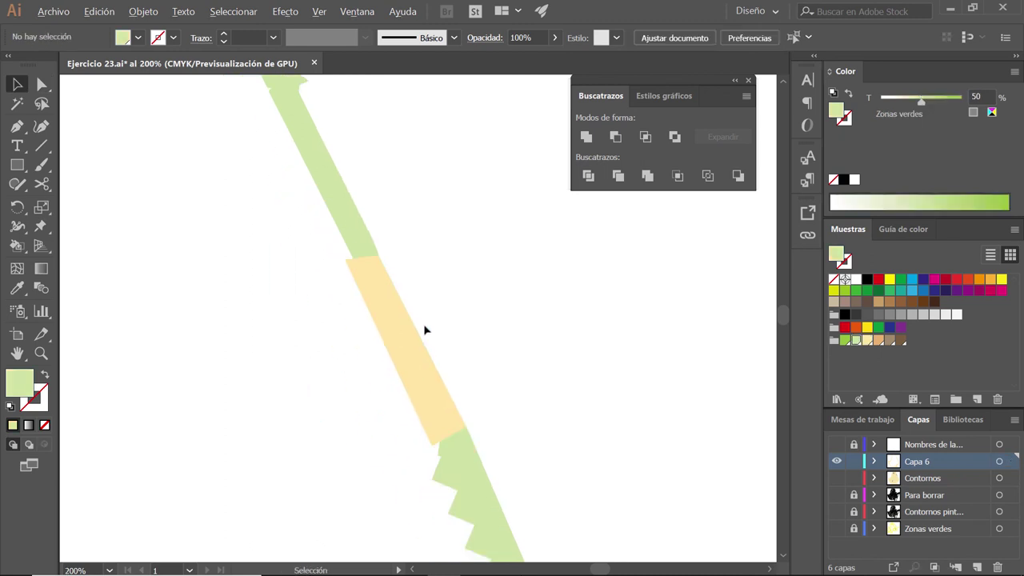
scroll(425, 329, "down", 1)
scroll(424, 330, "down", 2)
scroll(428, 344, "down", 1)
scroll(427, 358, "up", 1)
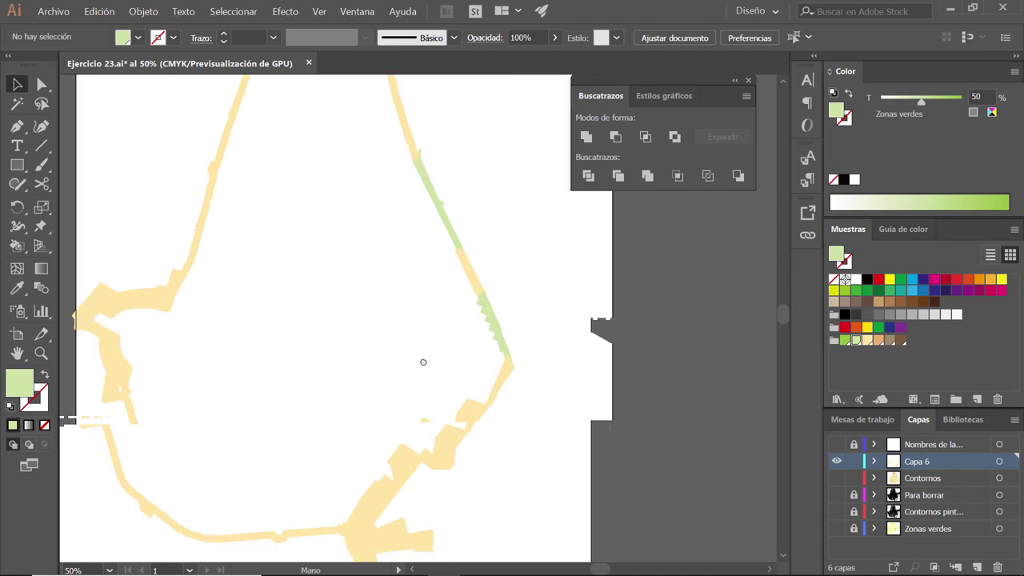
scroll(423, 360, "up", 1)
scroll(535, 346, "up", 2)
scroll(540, 342, "up", 1)
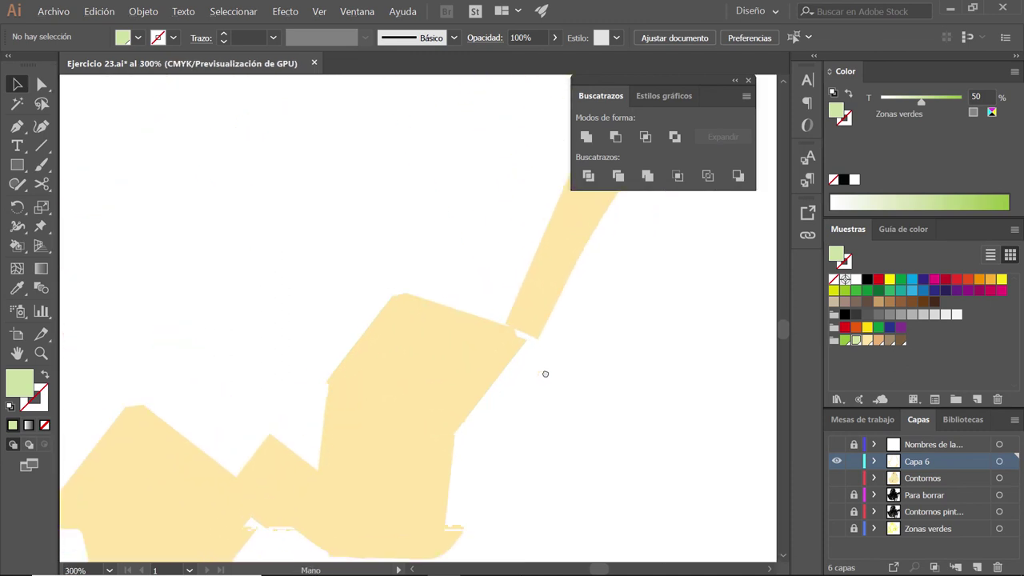
key("p")
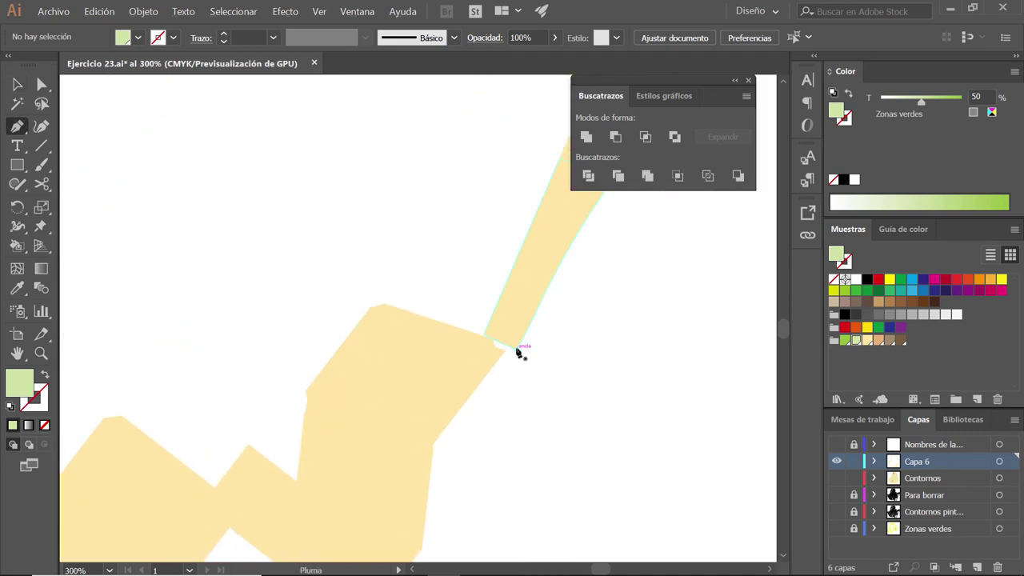
left_click(517, 350)
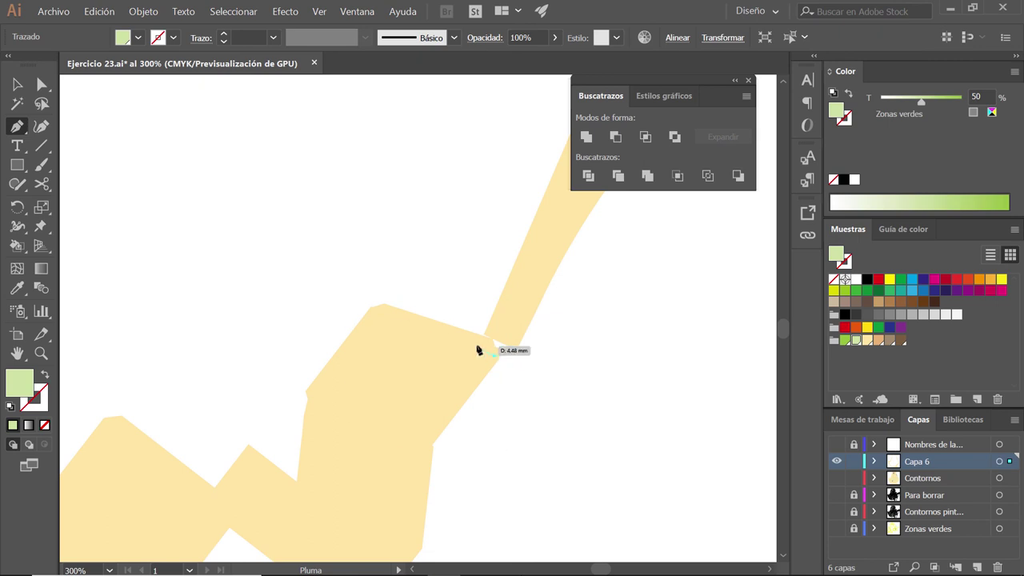
left_click(478, 344)
left_click(510, 319)
left_click(517, 351)
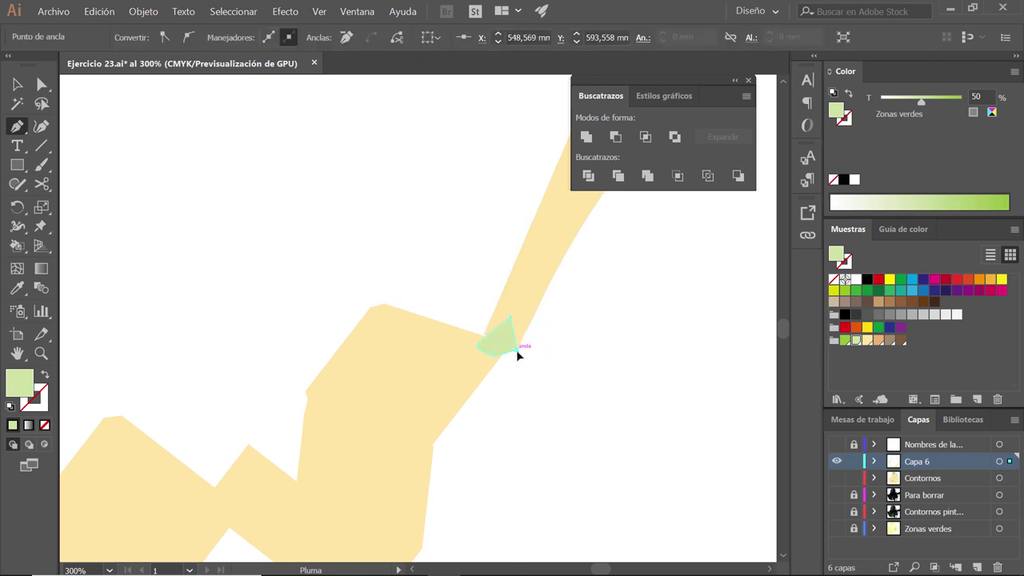
key("v")
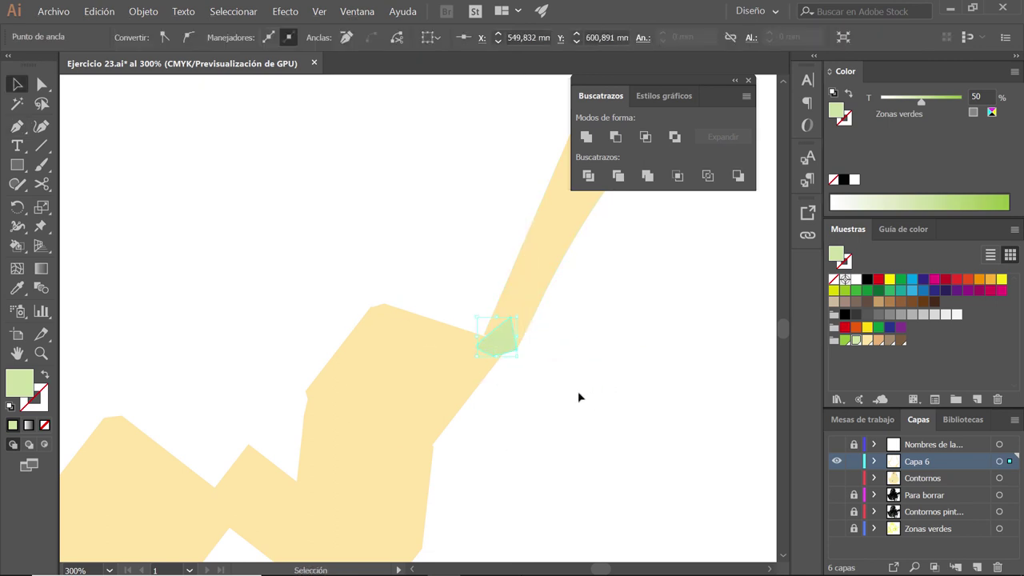
left_click(520, 377)
Step: Select all outline pieces and unite them into one shape with Pathfinder
scroll(521, 377, "down", 3)
left_click_drag(469, 450, 550, 310)
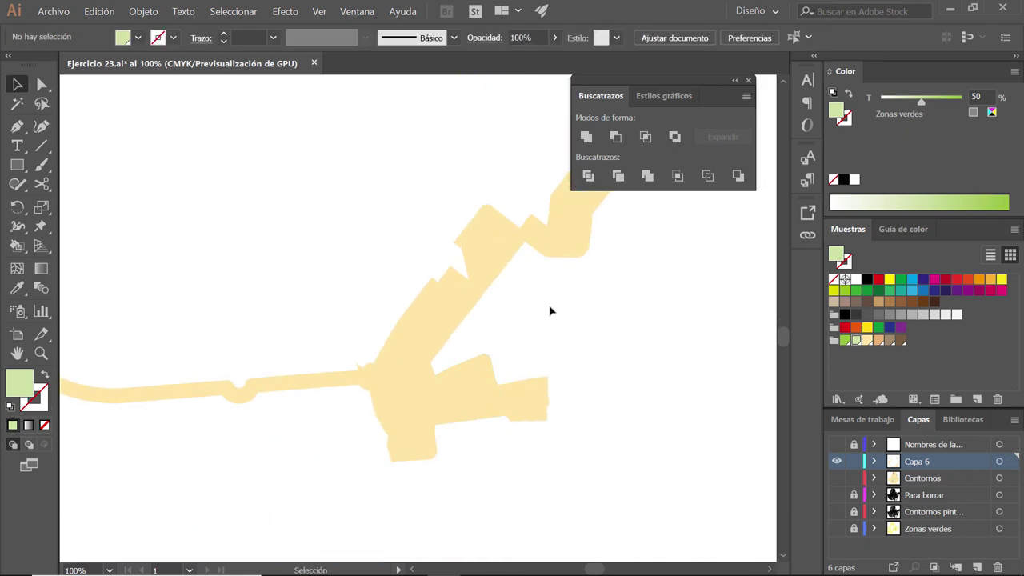
scroll(549, 312, "down", 1)
mouse_move(392, 309)
left_mouse_down()
mouse_move(464, 343)
mouse_move(333, 329)
left_mouse_up()
scroll(464, 343, "down", 1)
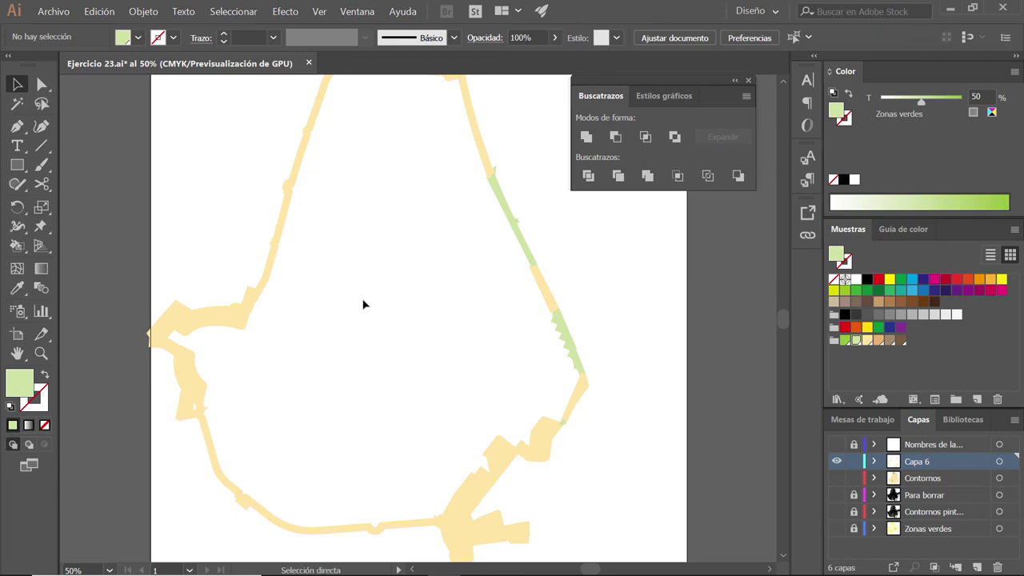
key("ctrl+a")
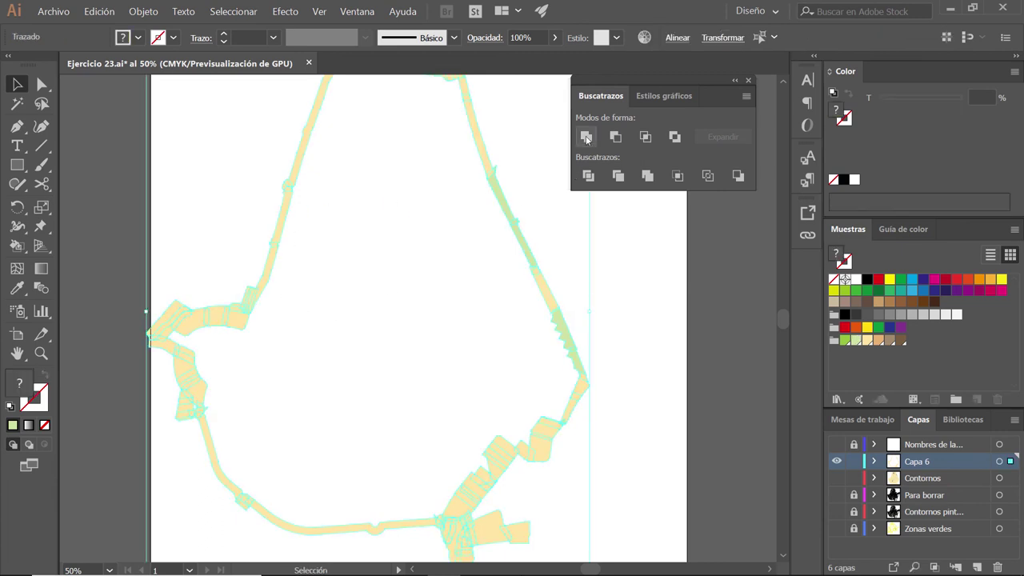
left_click(587, 137)
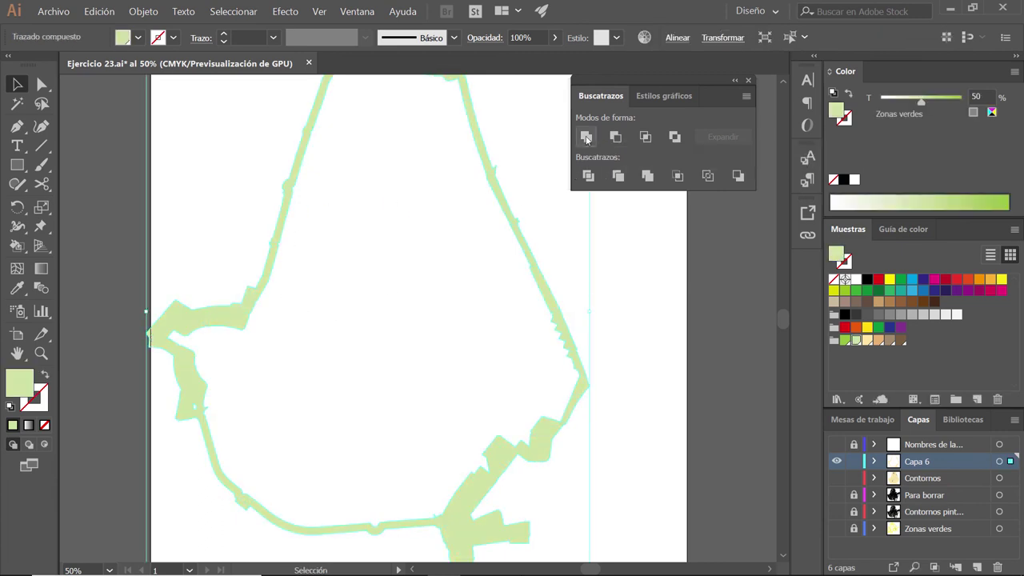
left_click(553, 313)
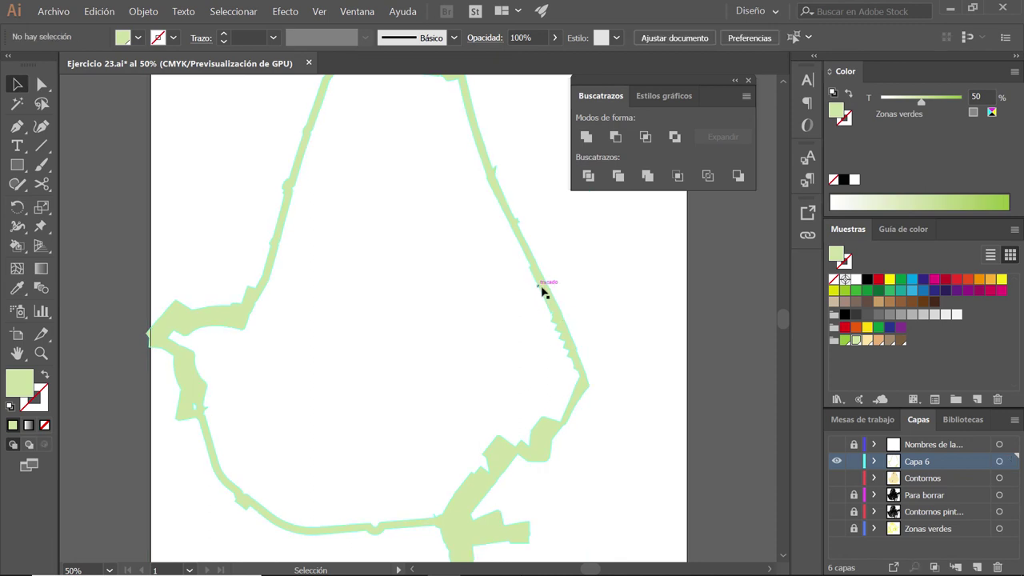
Step: Isolate the merged outline, remove its inner holes, exit isolation and select the solid silhouette
double_click(540, 289)
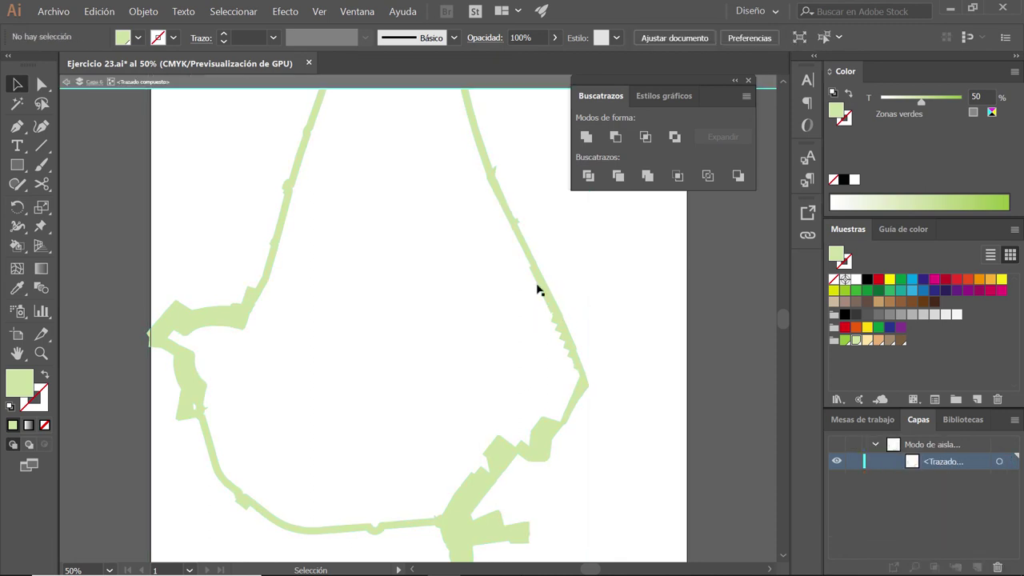
key("ctrl+z")
key("ctrl+z")
key("ctrl+z")
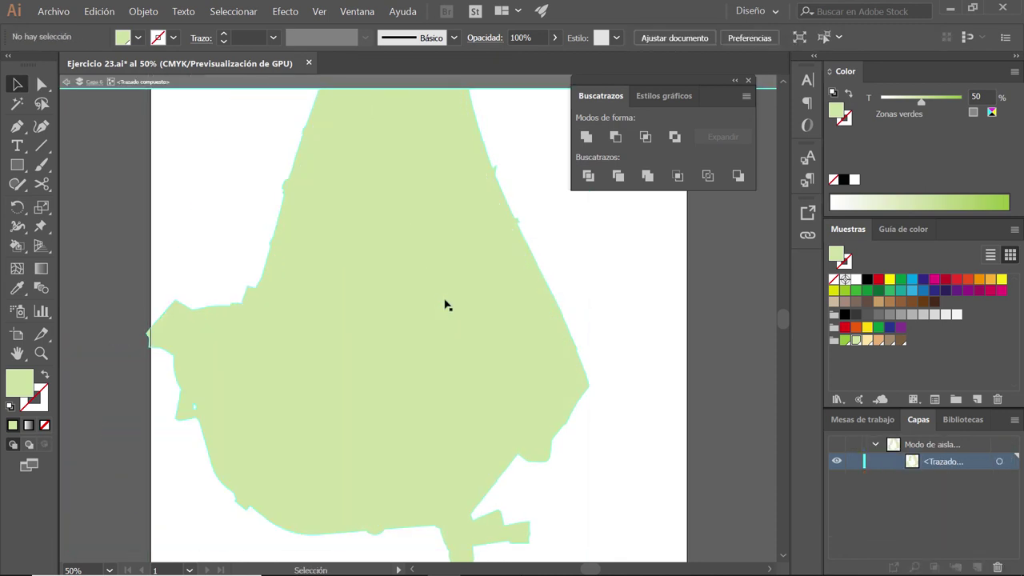
scroll(216, 421, "up", 1)
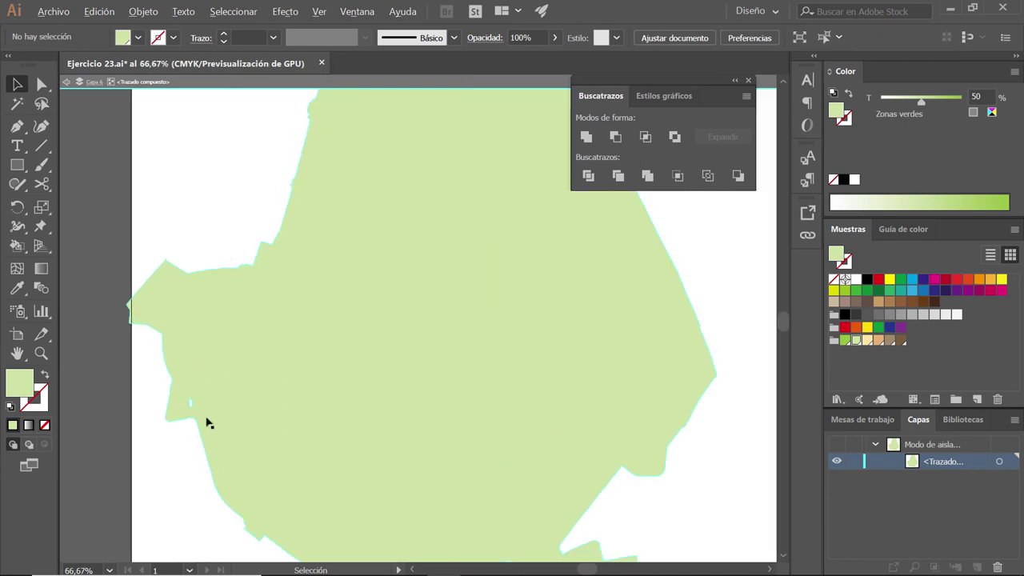
scroll(205, 418, "up", 1)
left_click(198, 415)
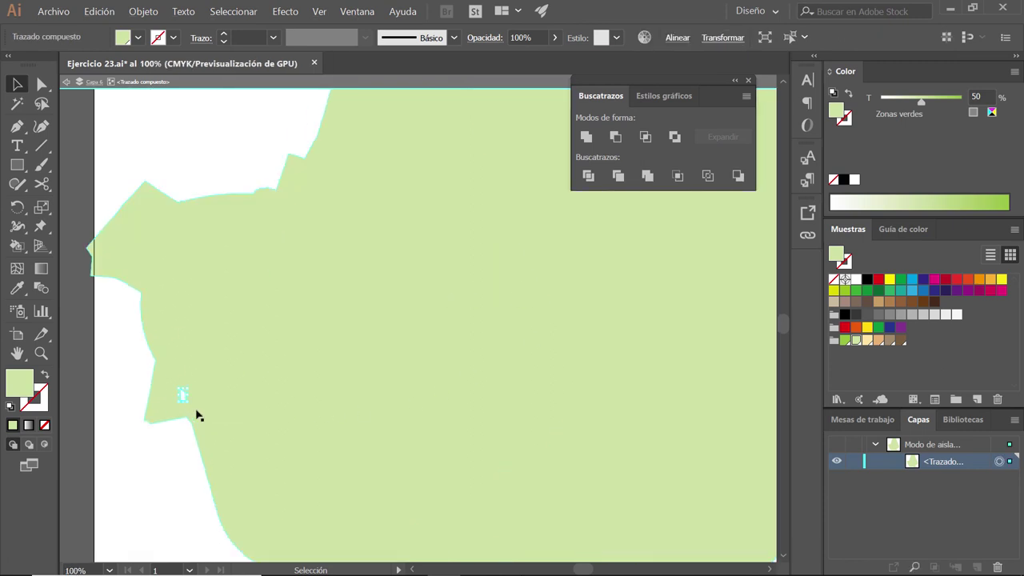
key("ctrl+shift+a")
left_click_drag(528, 447, 441, 276)
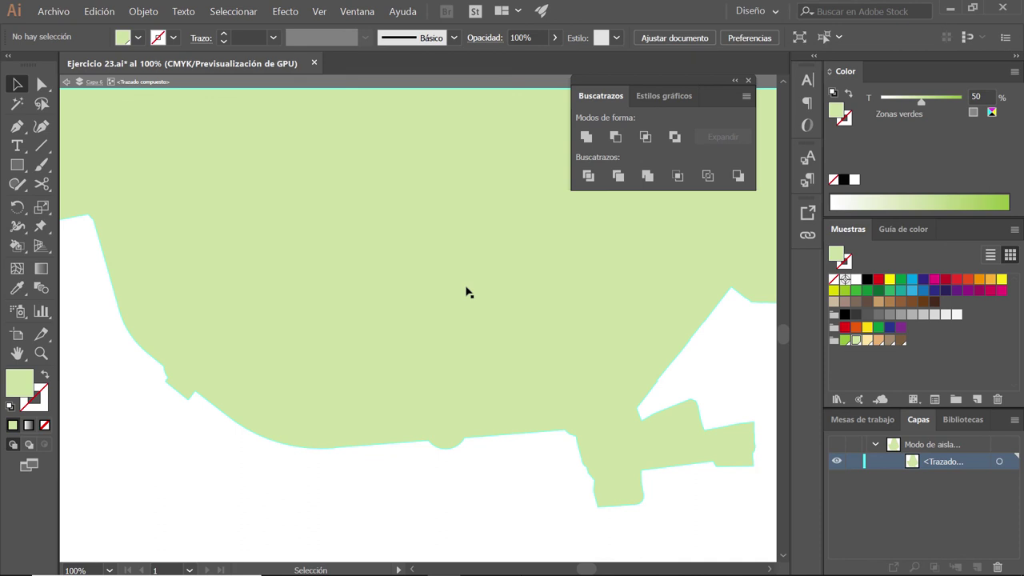
key("ctrl+minus")
key("ctrl+minus")
key("ctrl+minus")
key("Escape")
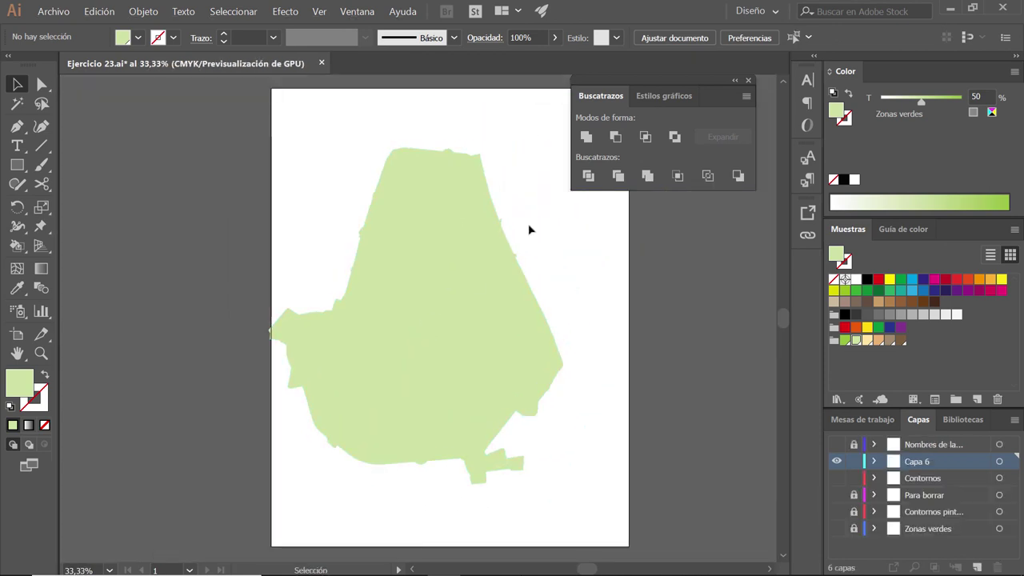
scroll(509, 265, "up", 1)
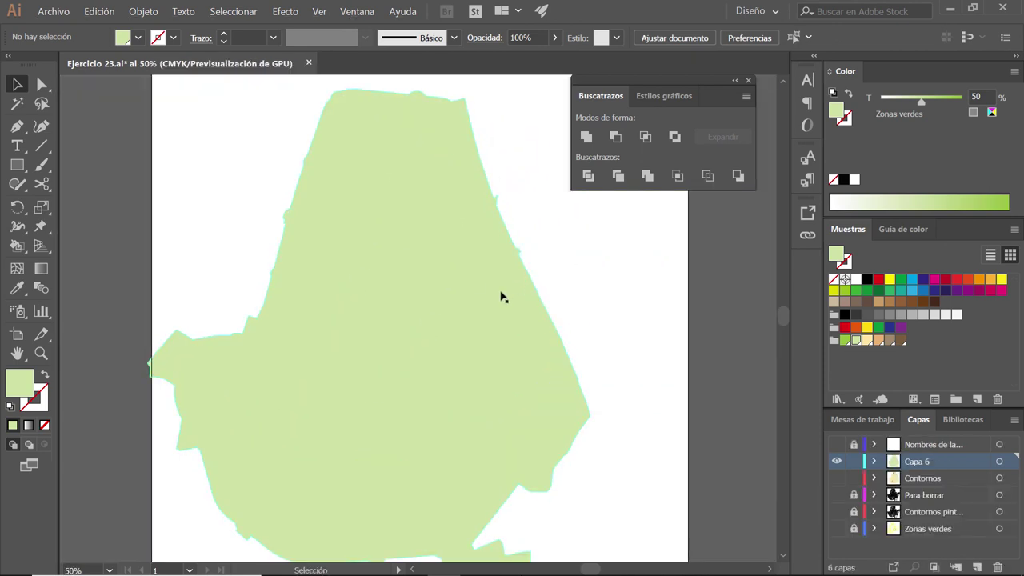
left_click(502, 295)
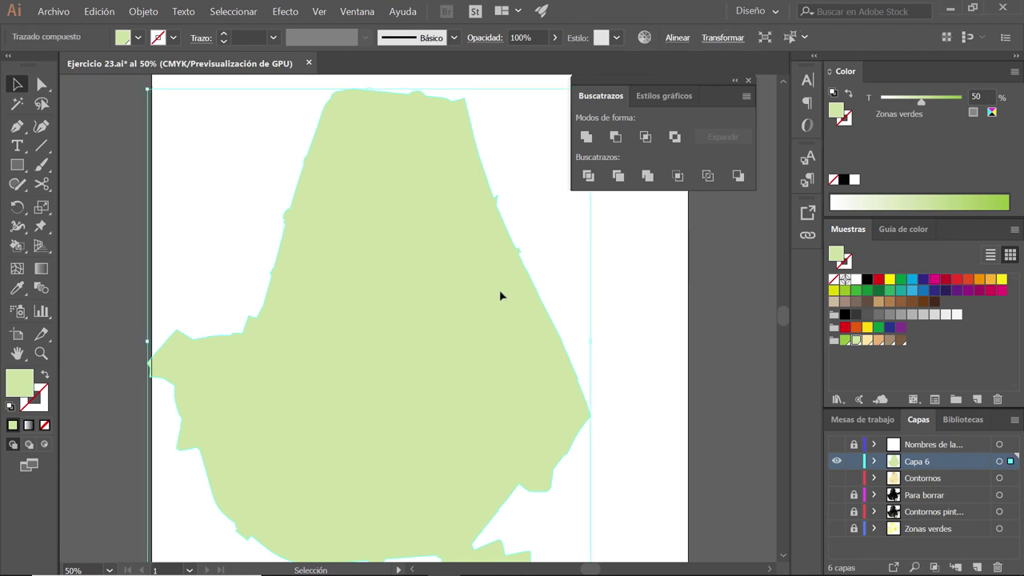
Step: Fill the silhouette with white
left_click(137, 36)
left_click(32, 64)
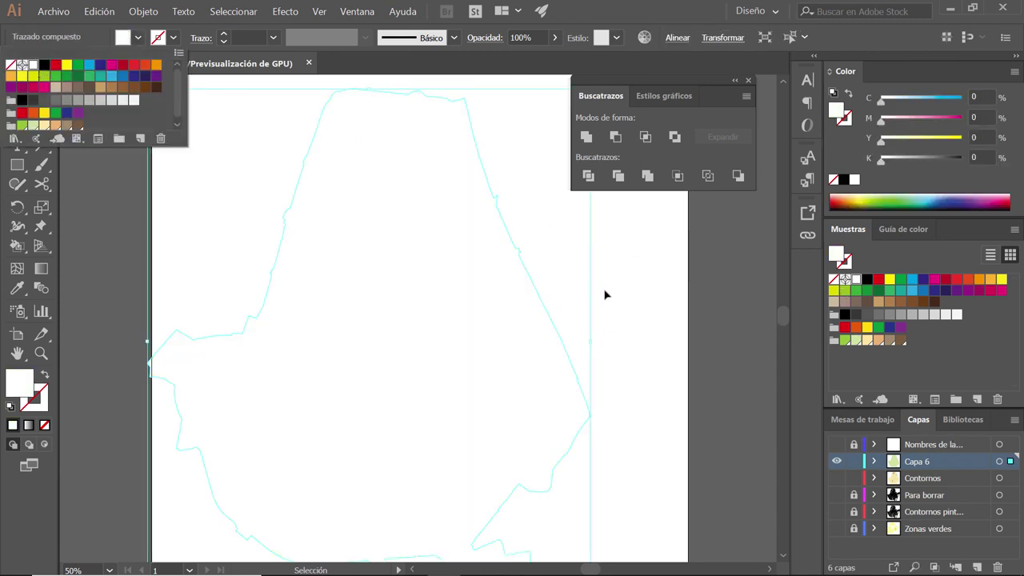
left_click(641, 309)
Step: Rename Capa 6 to Base, lock it and move it below Contornos
double_click(921, 462)
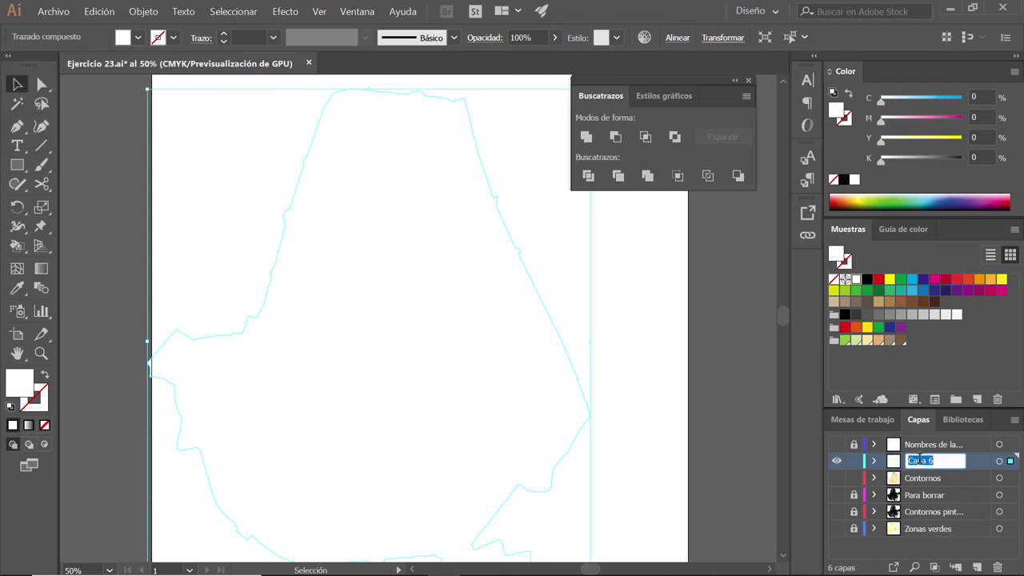
type("Base")
key("Return")
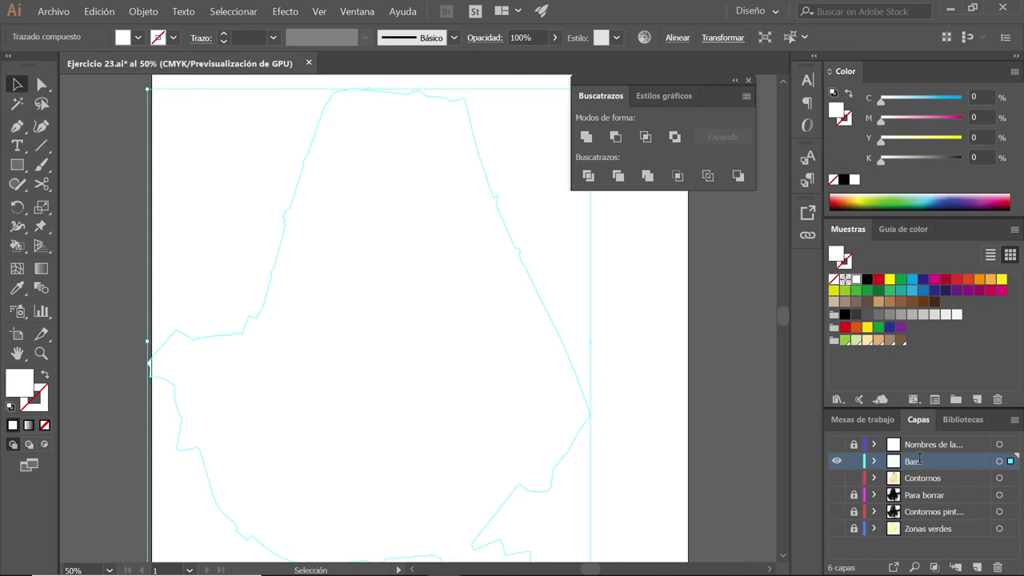
left_click(851, 462)
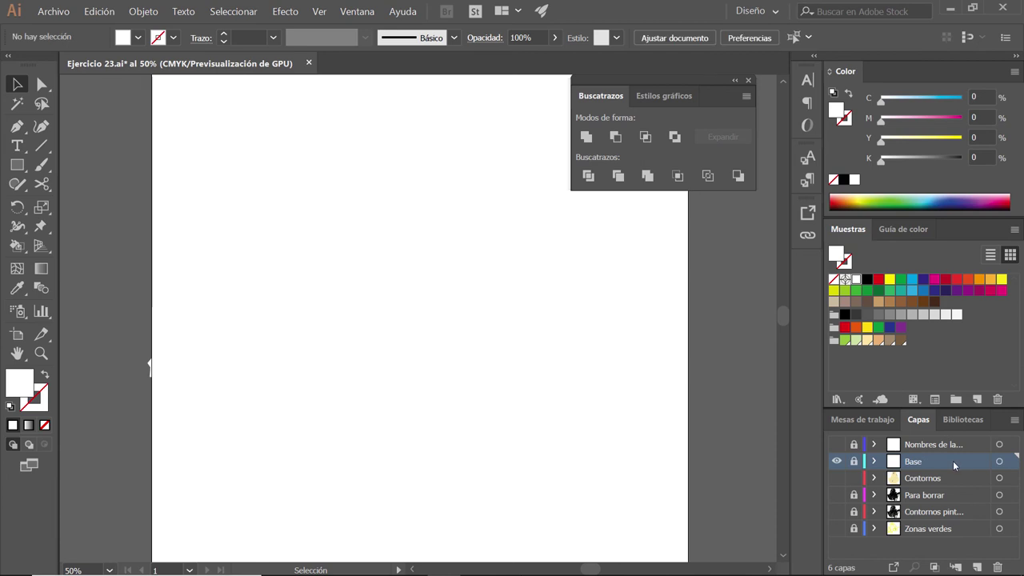
left_click_drag(953, 466, 941, 483)
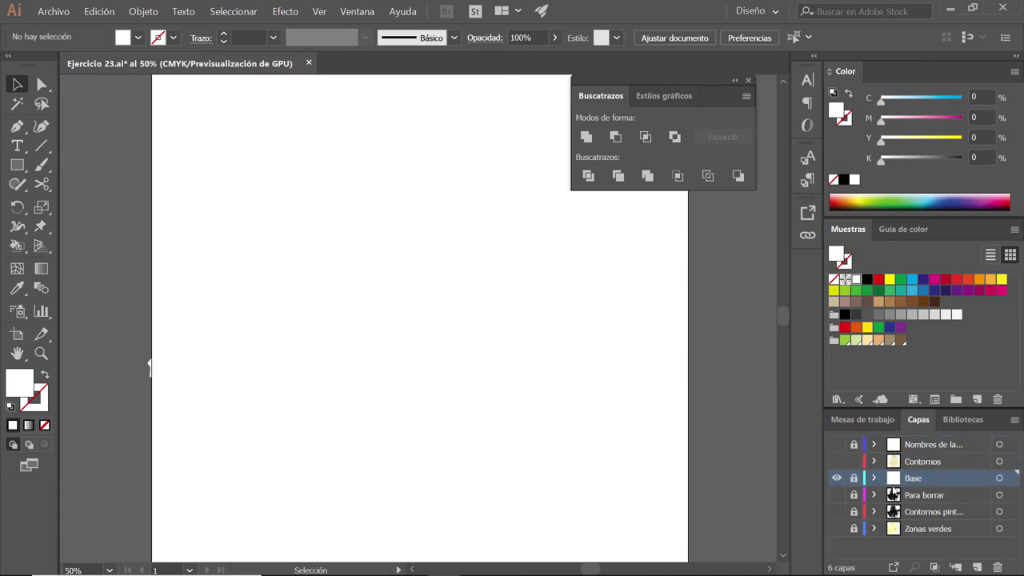
Step: Unhide Contornos, then add a new layer renamed Fondo and move it under Base
left_click(836, 461)
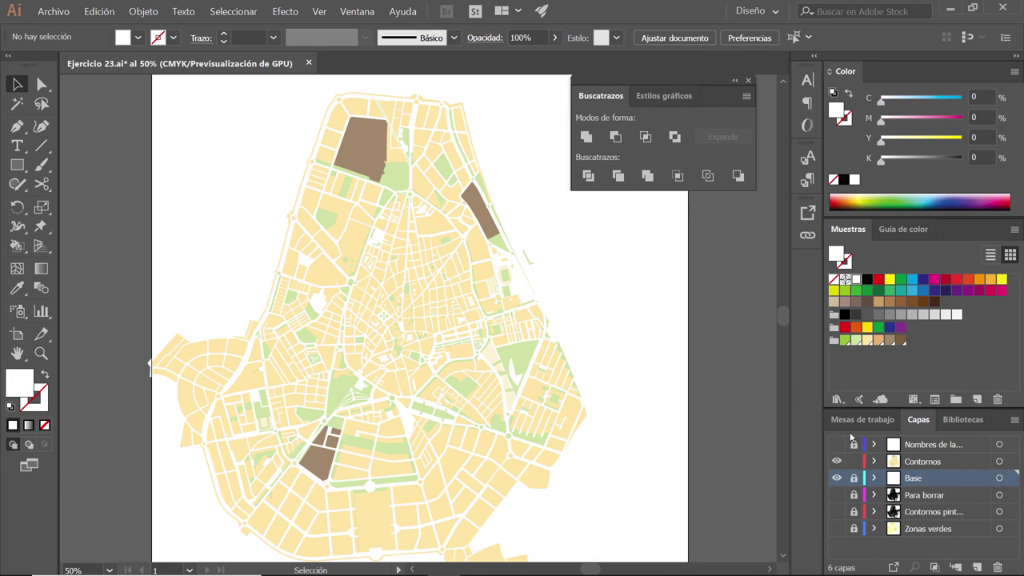
left_click(974, 566)
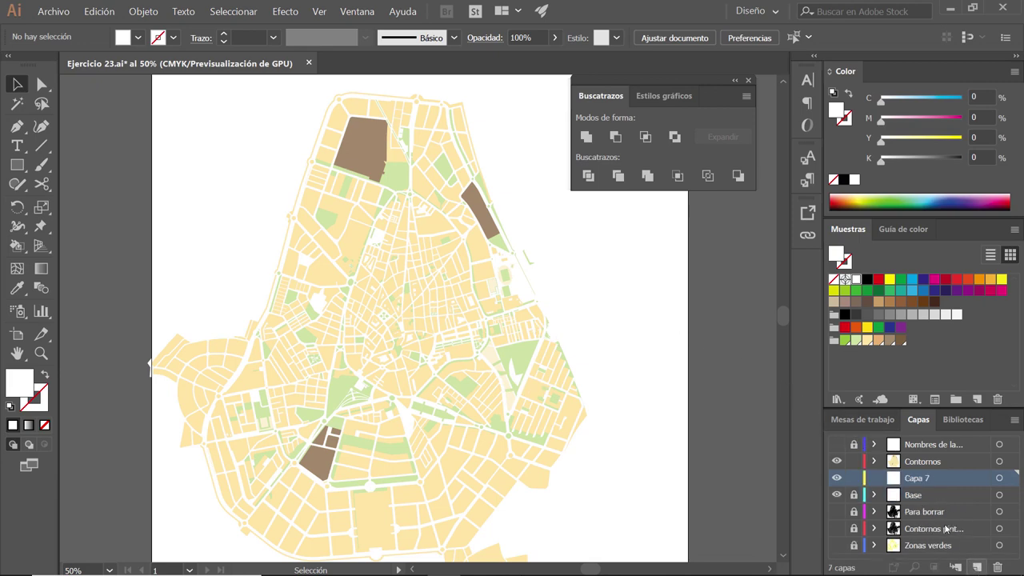
double_click(911, 477)
key("BackSpace")
type("Fondo")
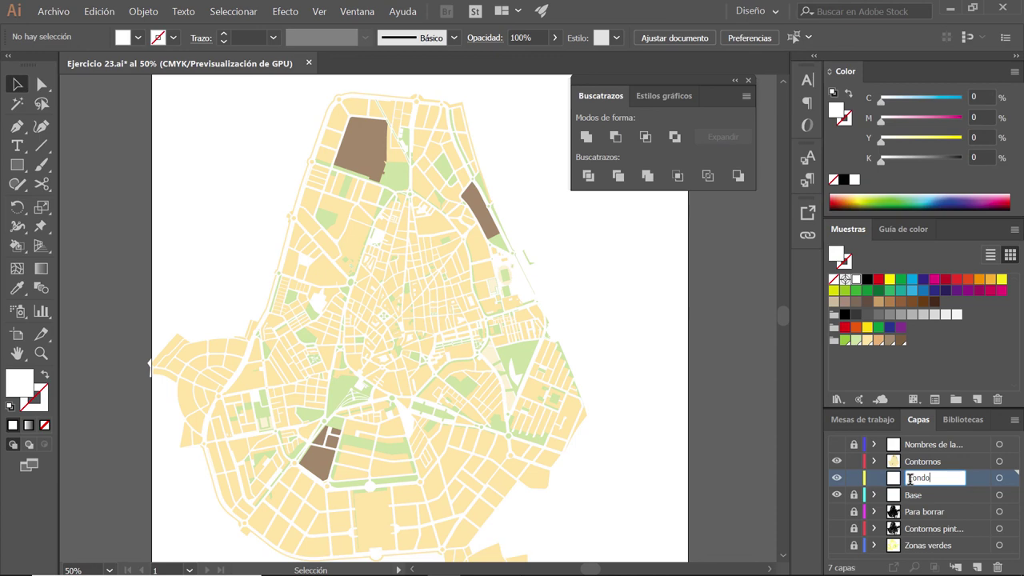
key("Return")
left_click_drag(945, 483, 922, 497)
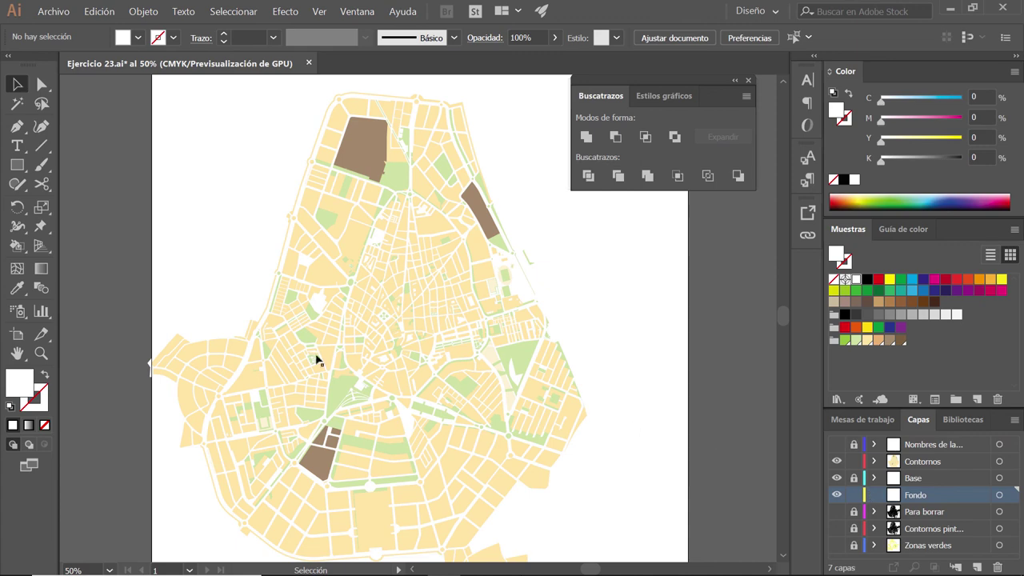
left_click(359, 322, "ctrl+alt")
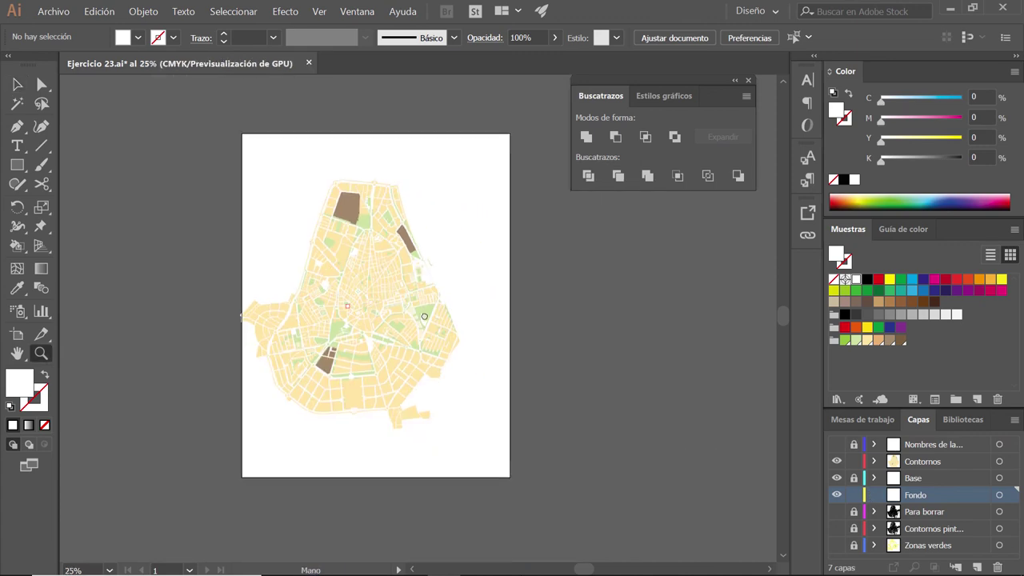
Step: Draw an artboard-sized rectangle on Fondo and fill it with the 30% grey swatch
left_click(19, 165)
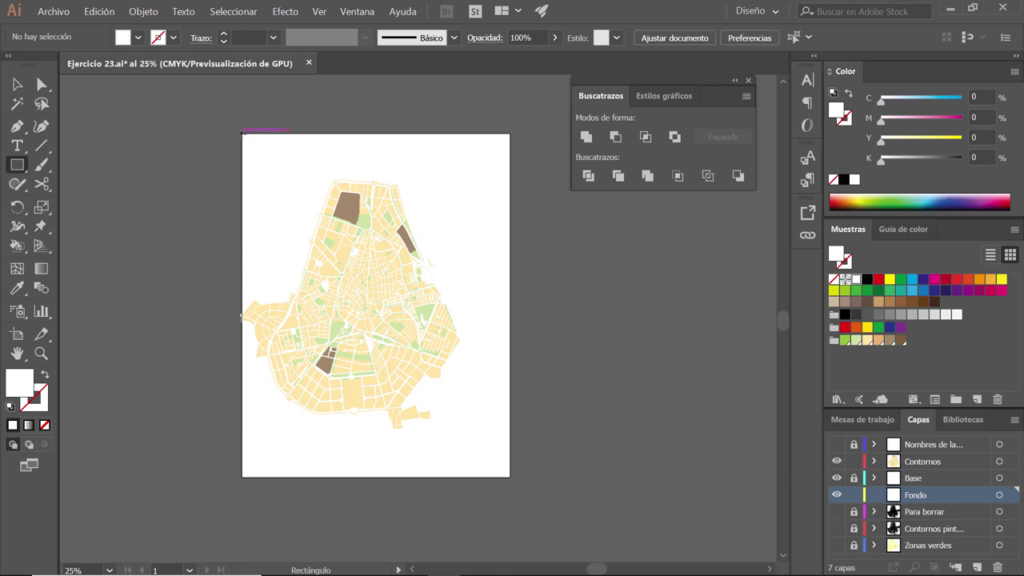
left_click_drag(242, 132, 509, 477)
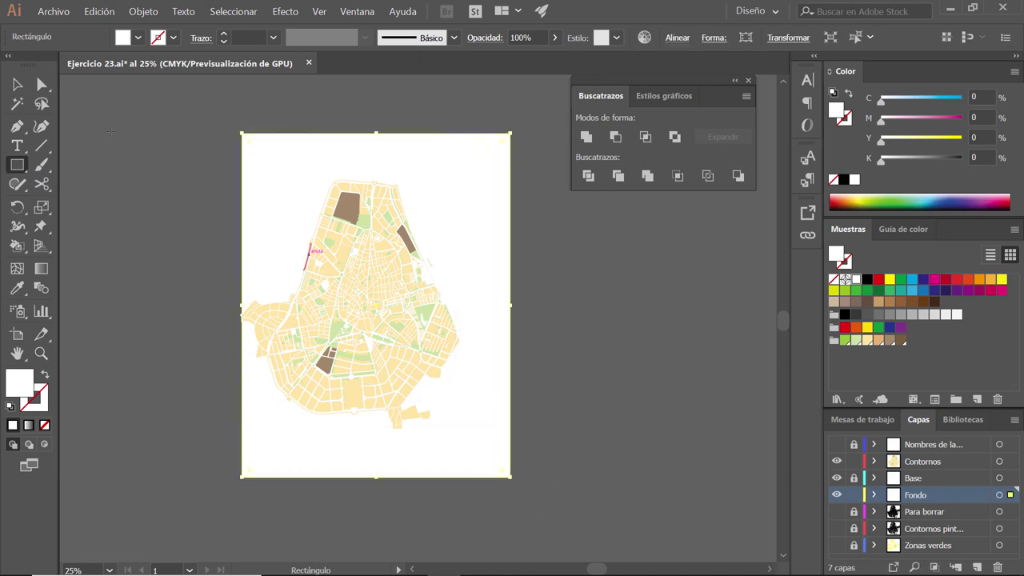
left_click(137, 37)
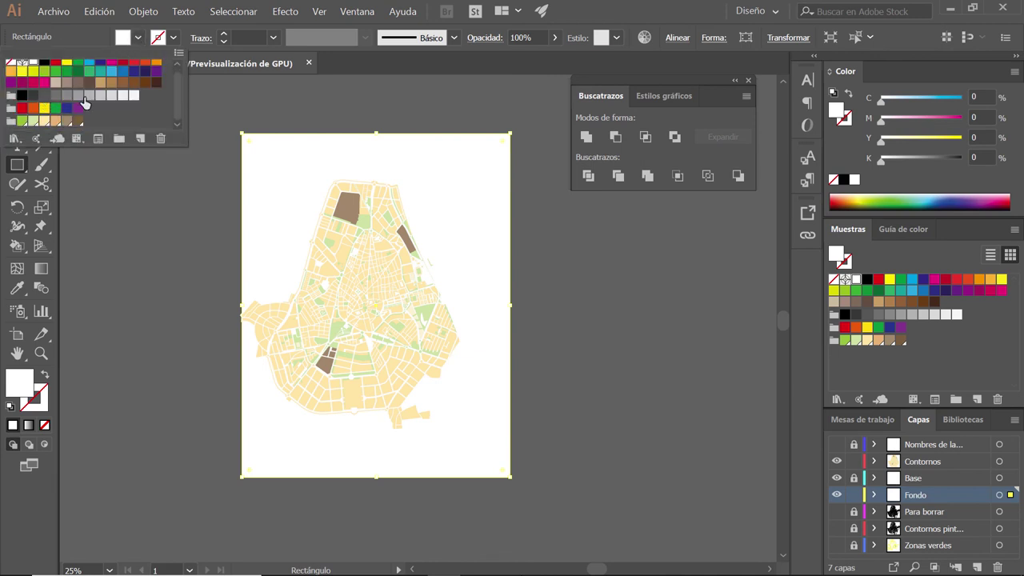
left_click(115, 97)
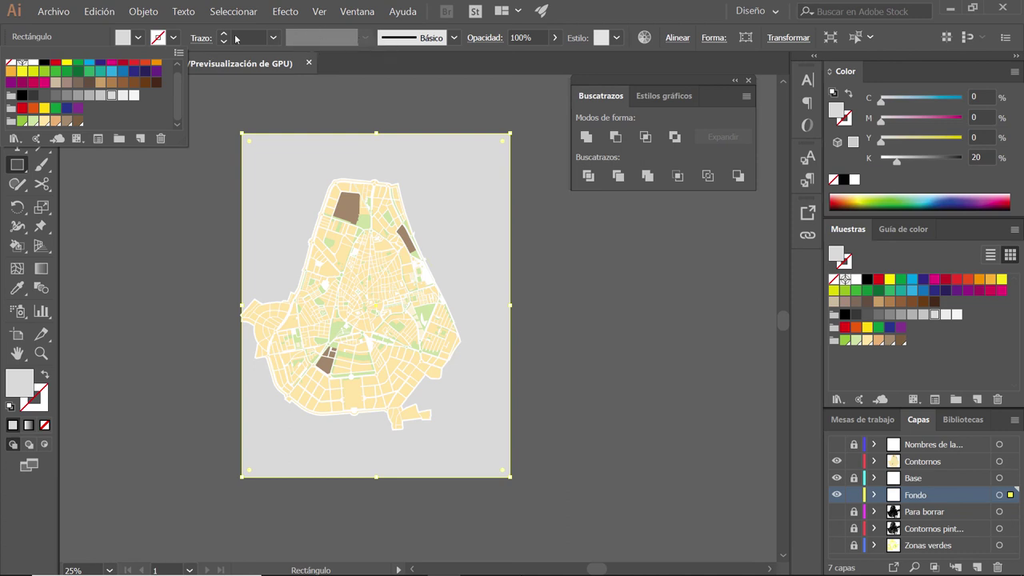
left_click(138, 38)
left_click(104, 96)
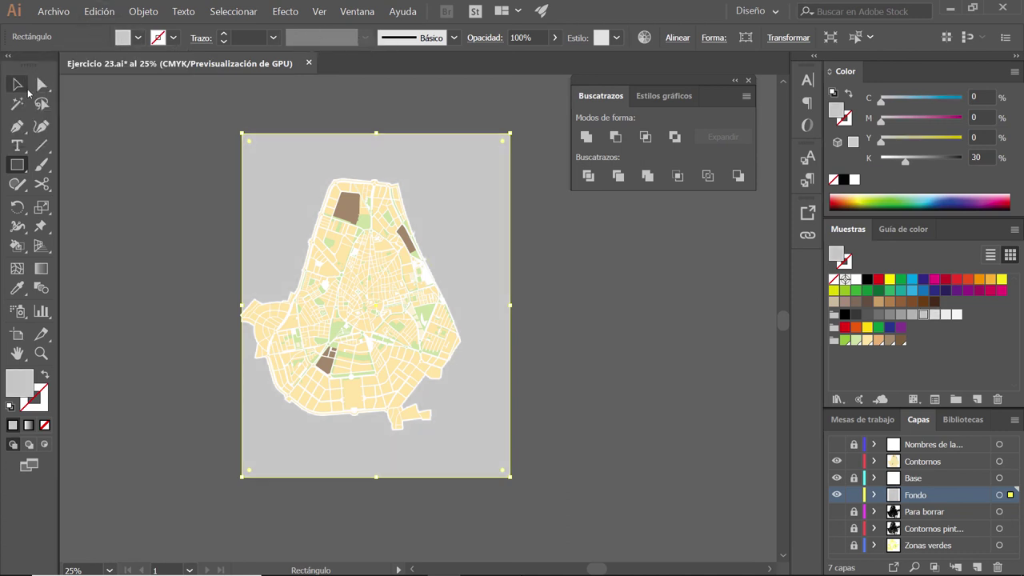
left_click(18, 84)
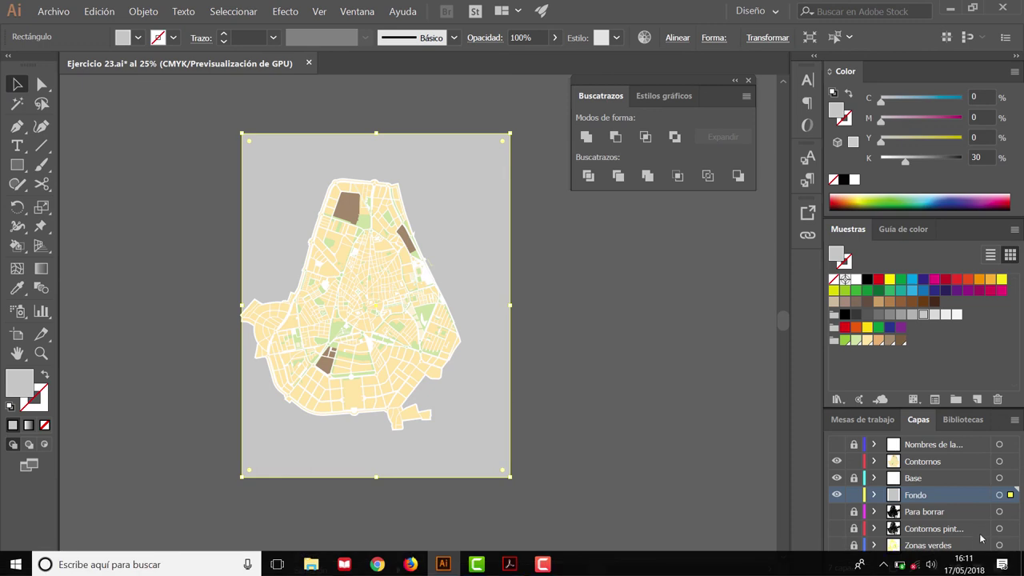
Step: Deselect the background rectangle and zoom into the map's upper part
left_click(603, 345)
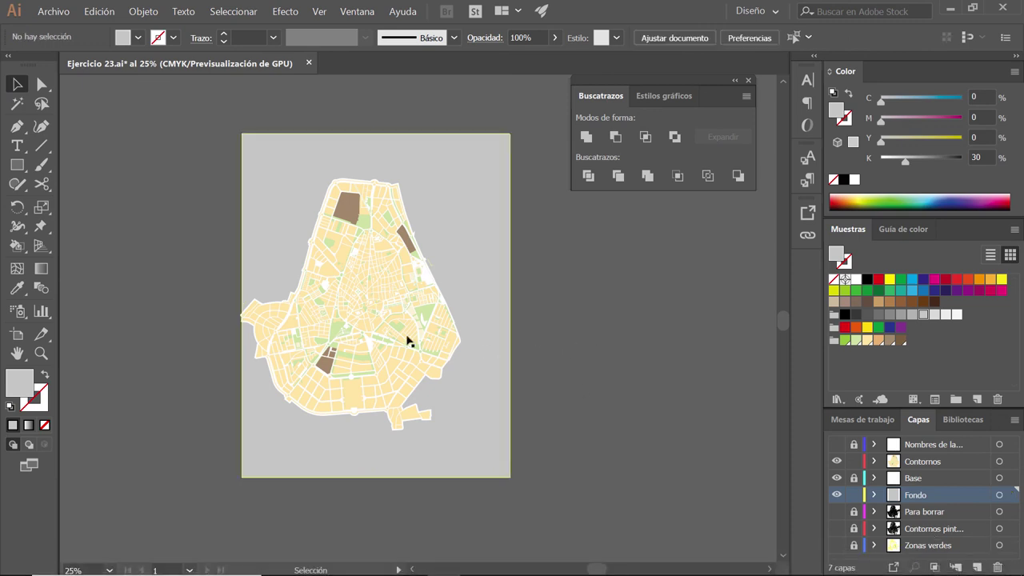
scroll(320, 327, "up", 1)
scroll(321, 328, "up", 1)
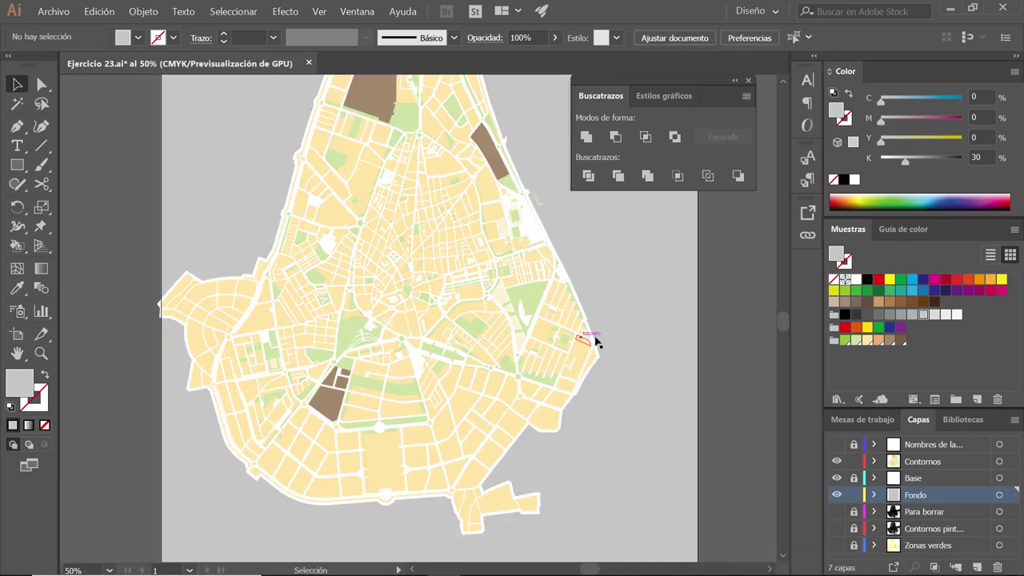
scroll(350, 269, "up", 1)
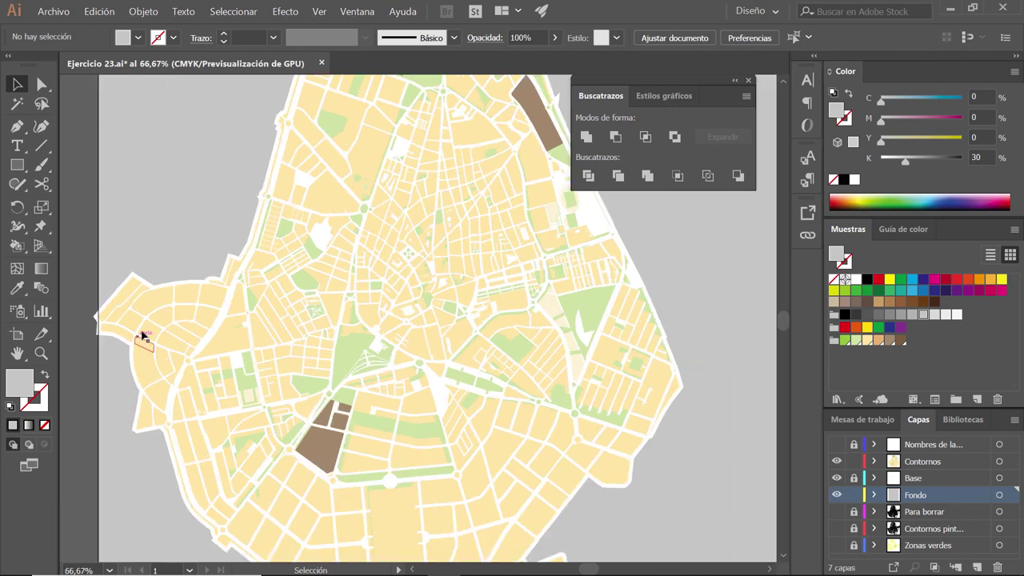
scroll(496, 320, "up", 5)
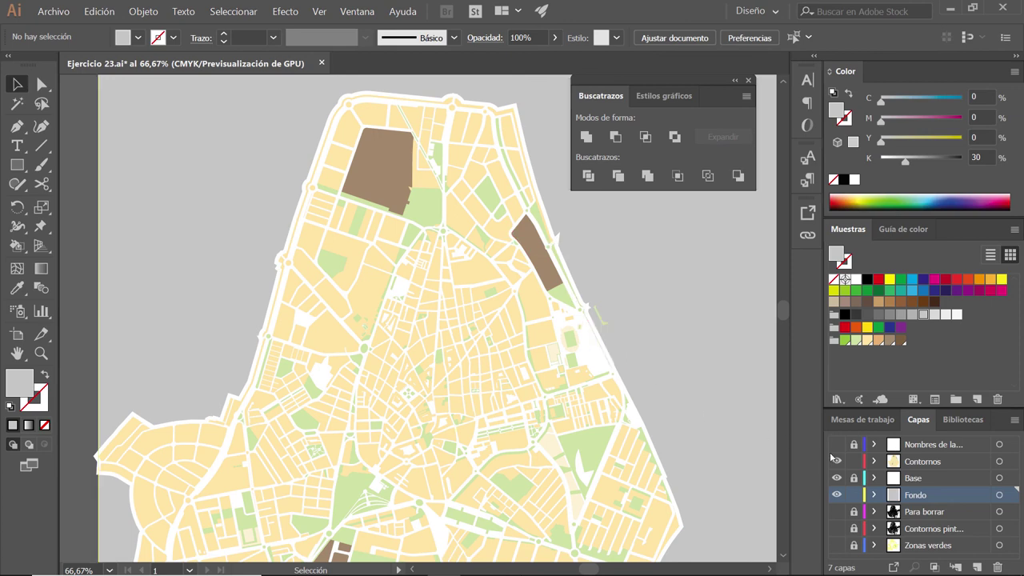
left_click_drag(677, 425, 596, 307)
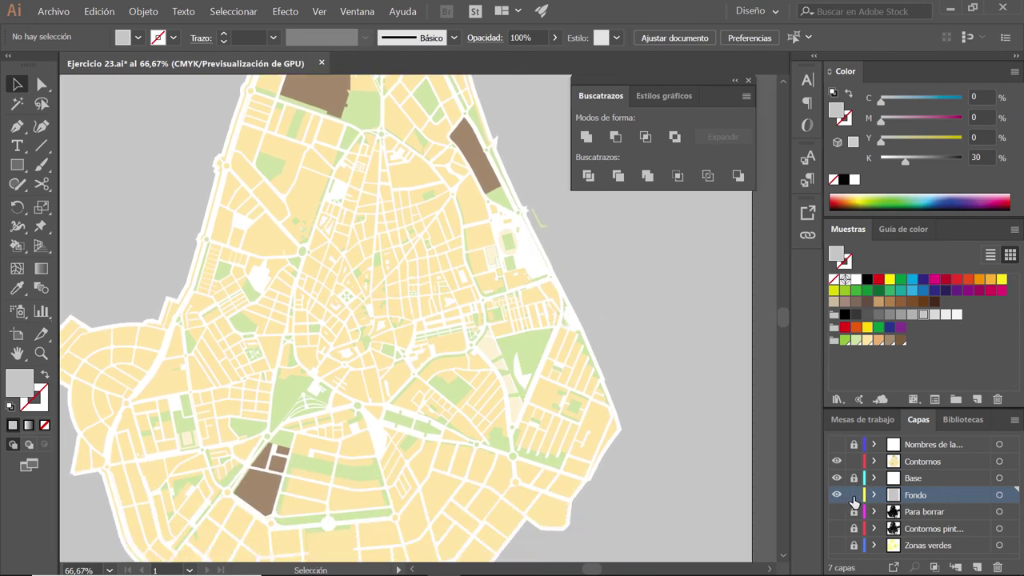
Step: Hide the white Base layer to compare, then show Base and Fondo again
left_click(837, 479)
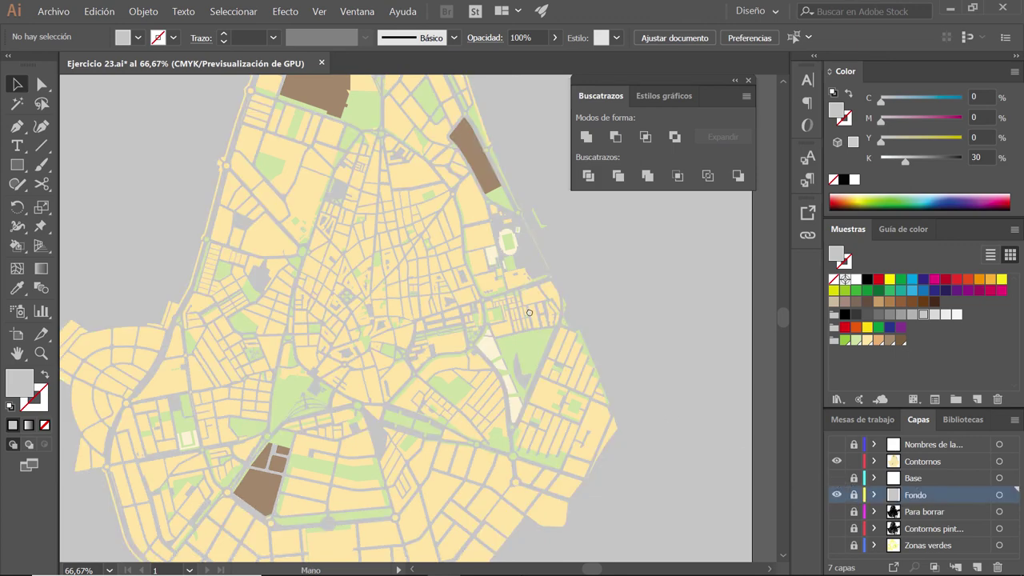
left_click_drag(735, 446, 796, 411)
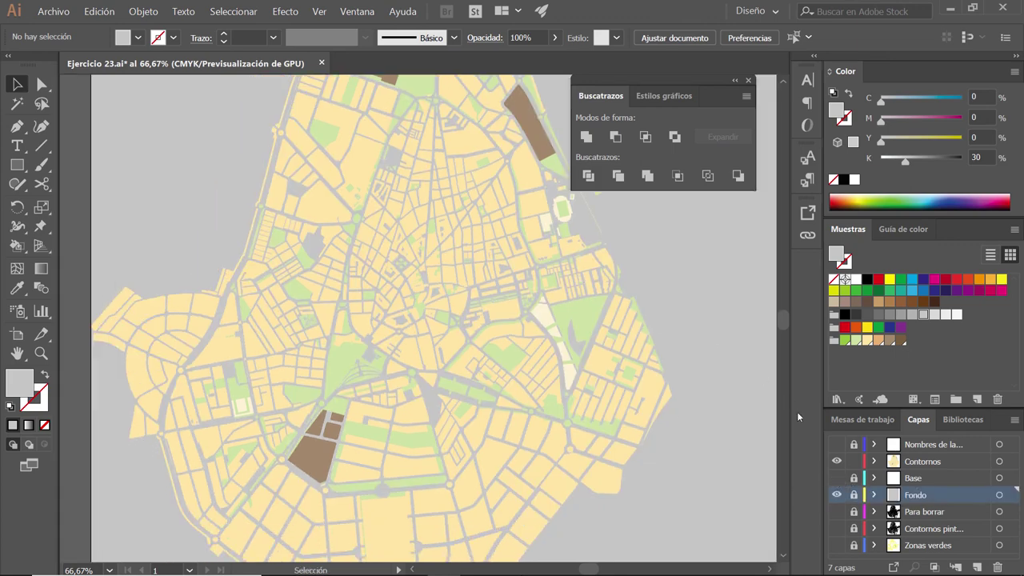
left_click(836, 480)
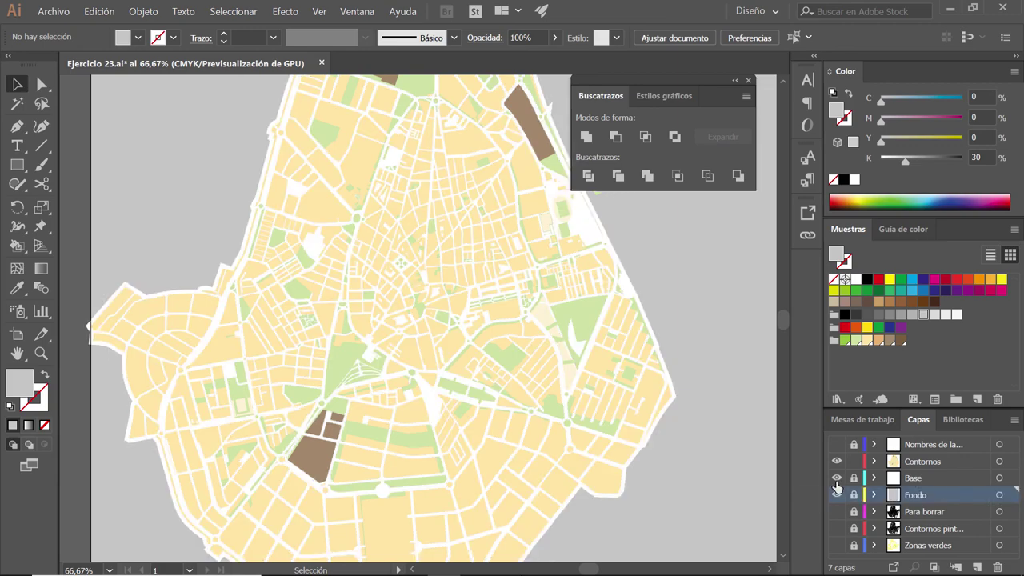
left_click(837, 491)
Step: Zoom and pan across the map's top edge, lower-left streets and left edge
scroll(527, 228, "up", 1)
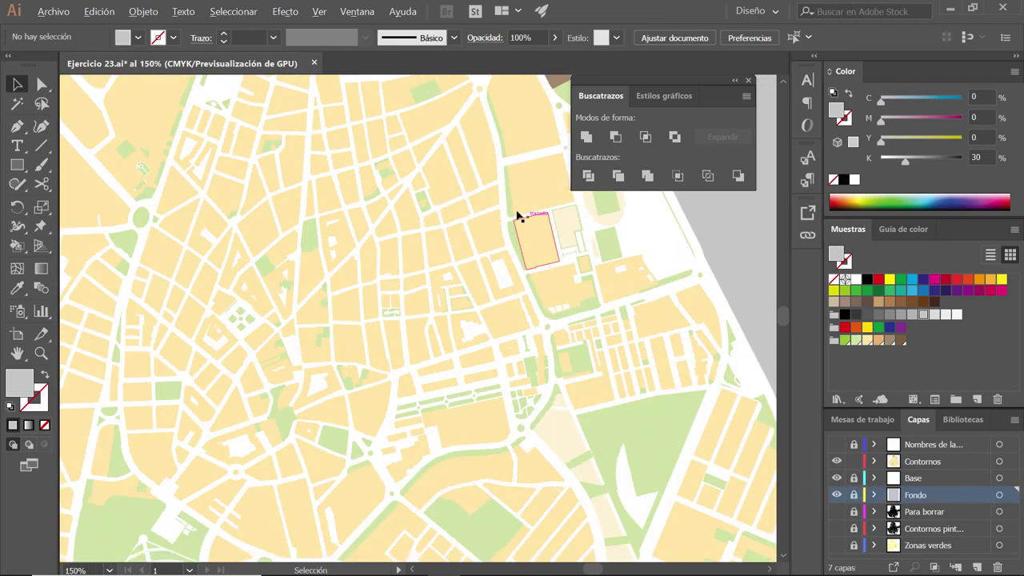
scroll(404, 276, "up", 1)
scroll(444, 196, "up", 1)
scroll(456, 256, "up", 1)
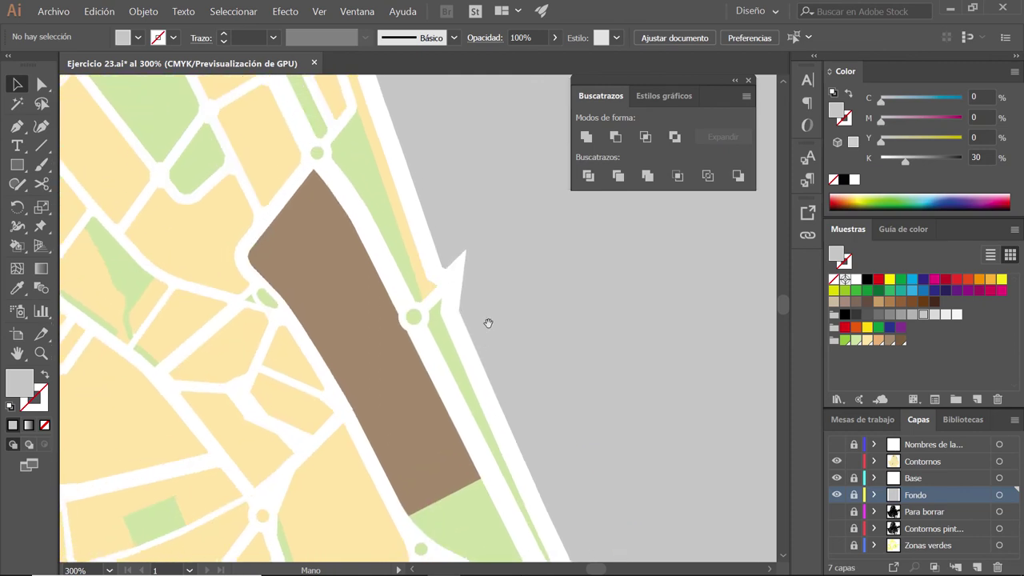
scroll(473, 259, "down", 3)
left_click_drag(480, 160, 501, 317)
scroll(501, 316, "up", 1)
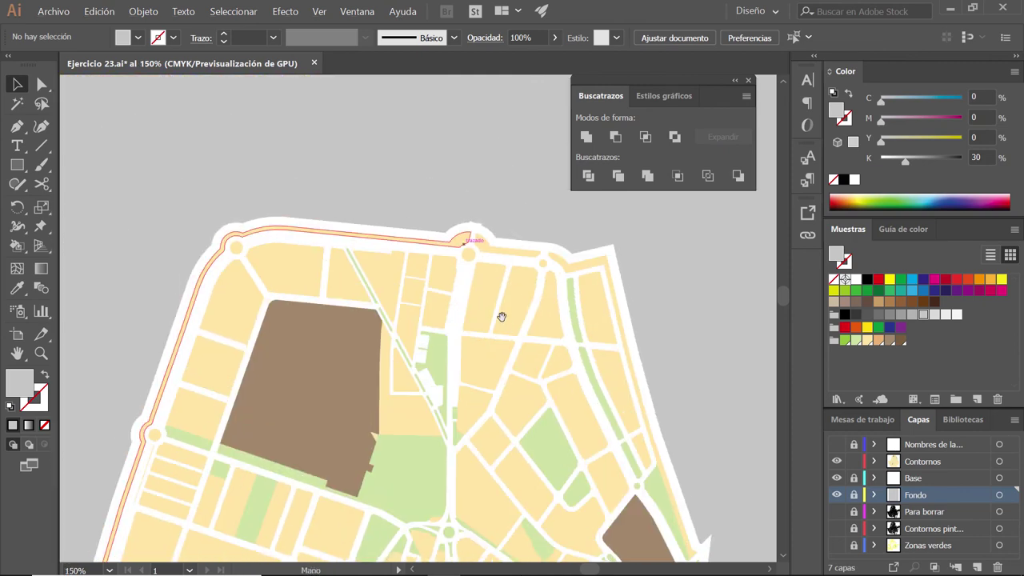
mouse_move(597, 423)
left_mouse_down()
mouse_move(489, 228)
mouse_move(251, 389)
mouse_move(407, 247)
mouse_move(309, 336)
left_mouse_up()
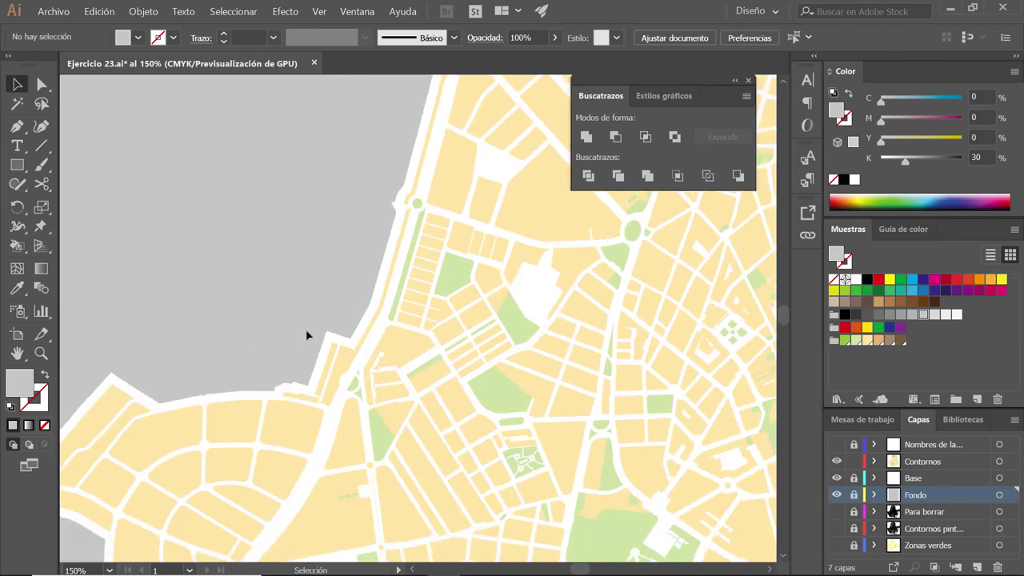
mouse_move(201, 383)
left_mouse_down()
mouse_move(321, 280)
mouse_move(545, 402)
left_mouse_up()
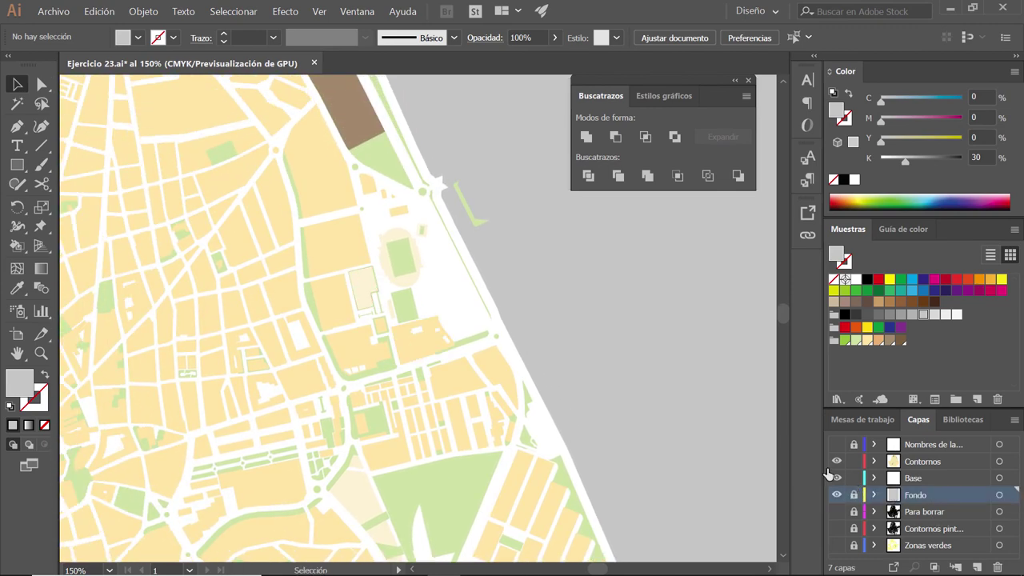
Step: Delete the stray path along the right-hand coastline
left_click_drag(480, 220, 538, 318)
left_click(537, 318)
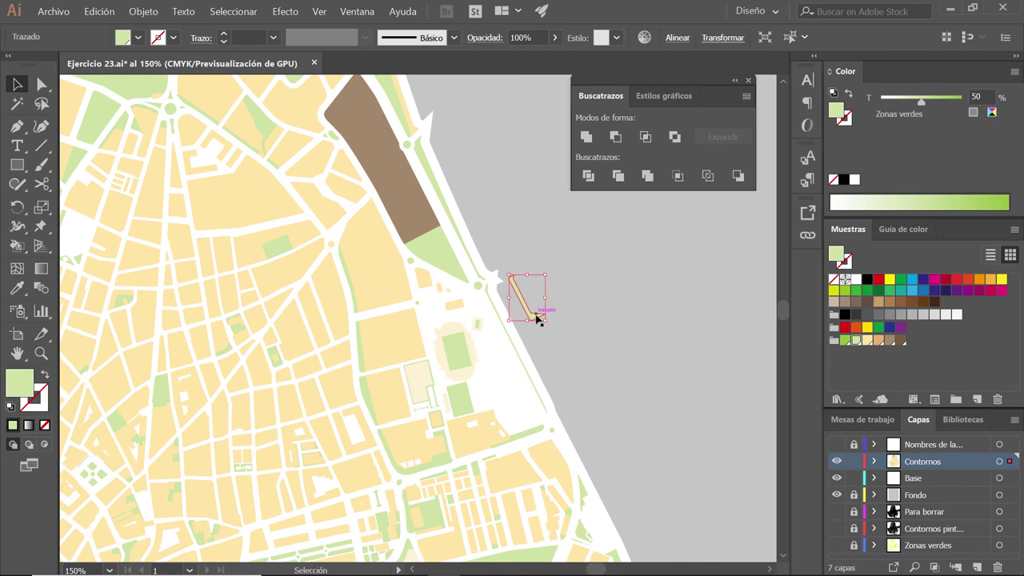
key("Delete")
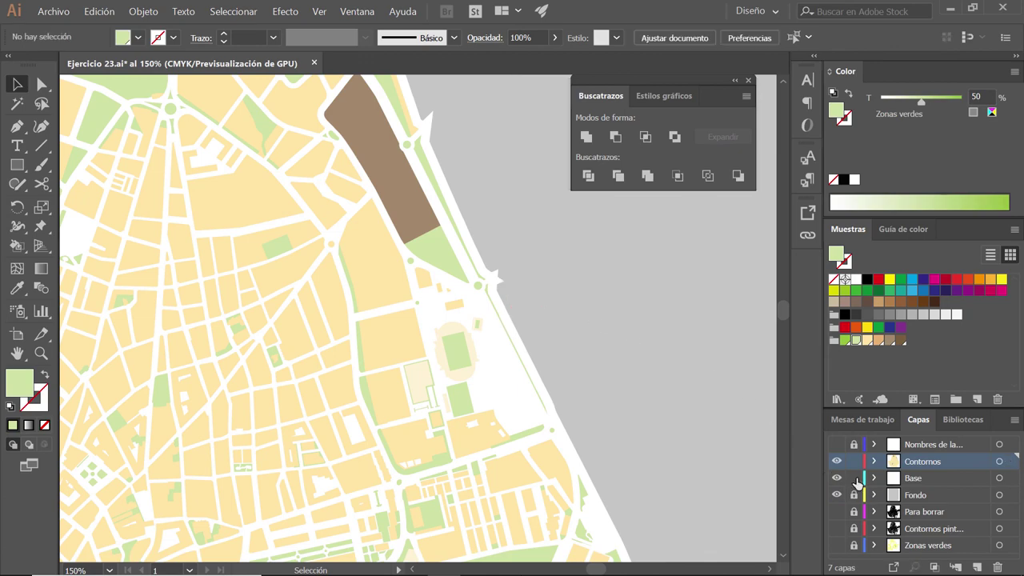
scroll(475, 365, "down", 2)
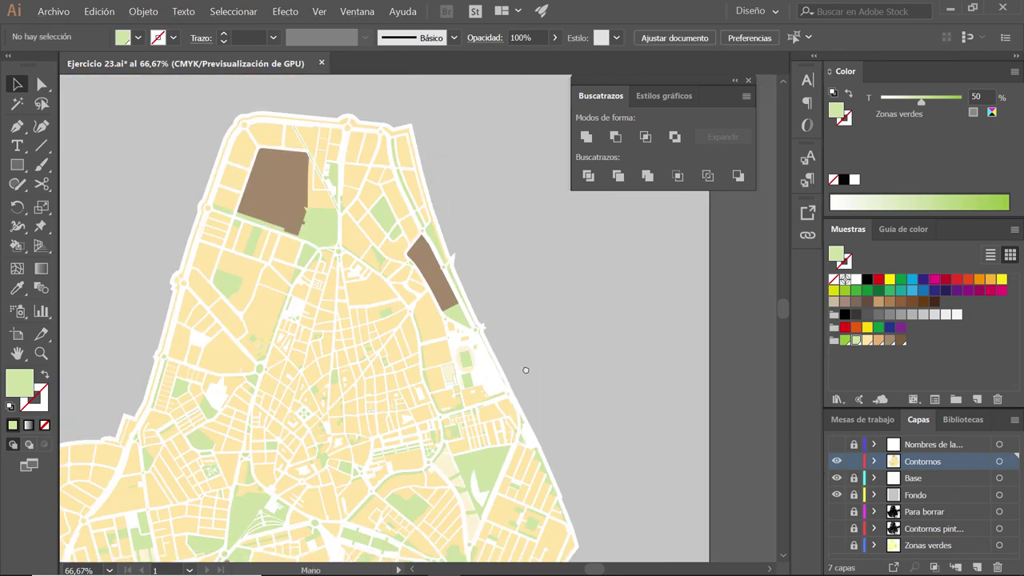
left_click_drag(526, 369, 549, 157)
Step: Hide the Base and Fondo layers and check the whole map in outline view
left_click(835, 478)
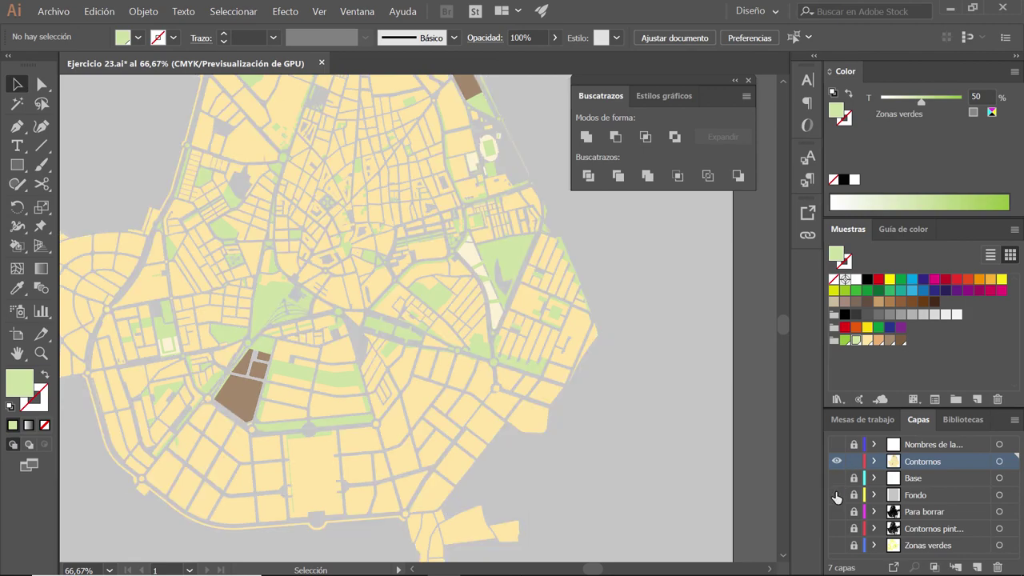
key("ctrl+y")
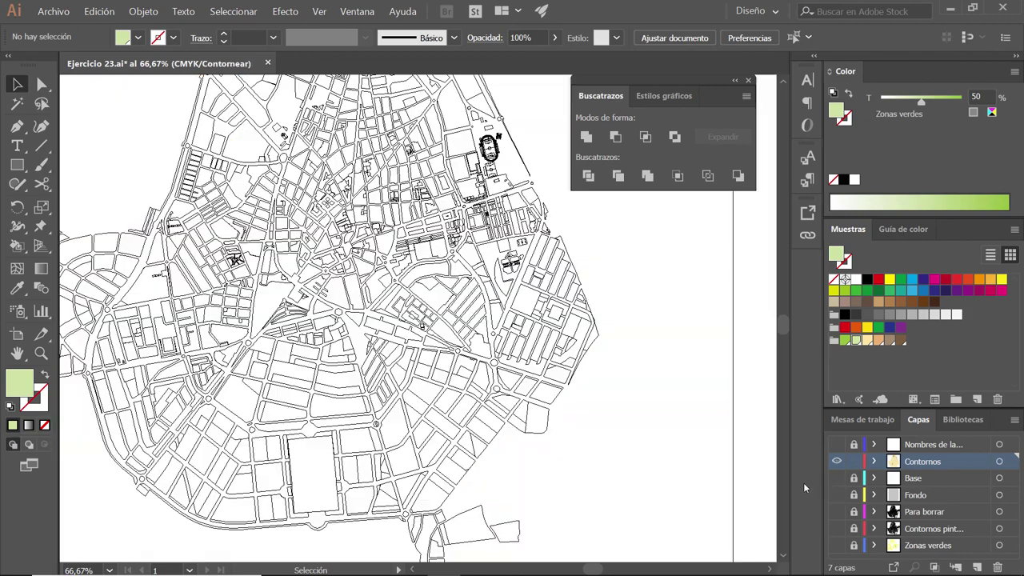
key("ctrl+minus")
key("ctrl+minus")
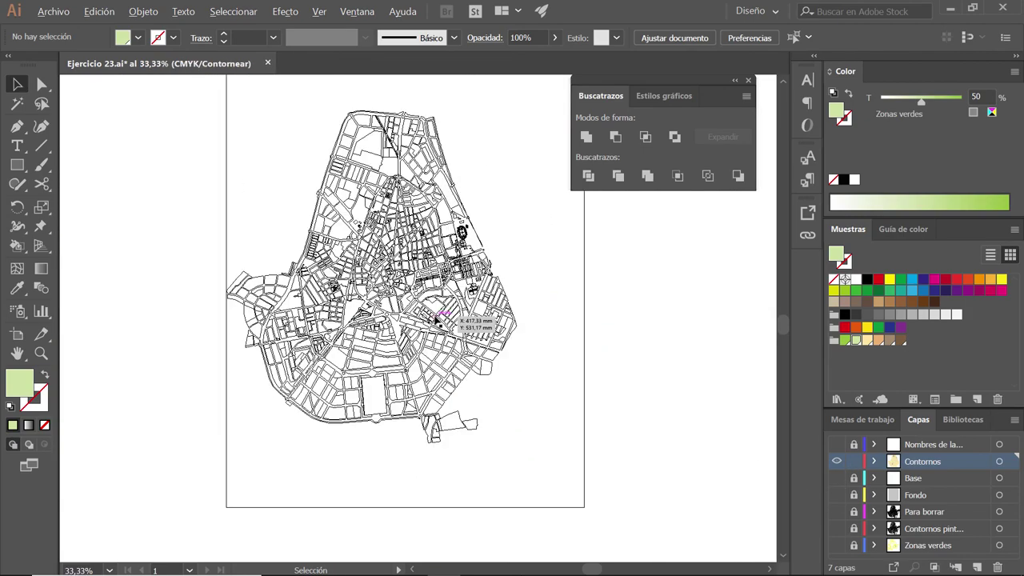
left_click_drag(390, 238, 417, 286)
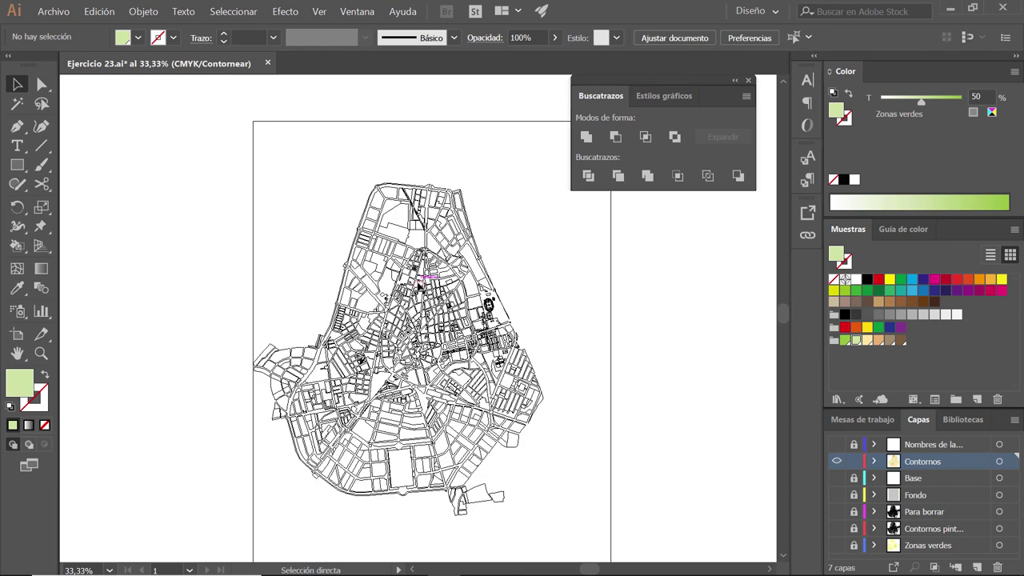
key("ctrl+y")
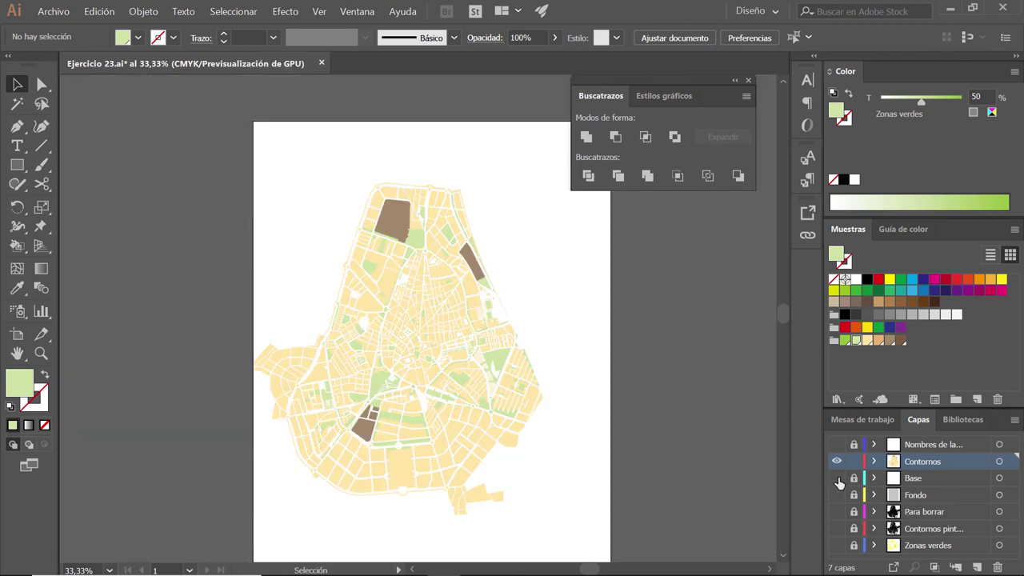